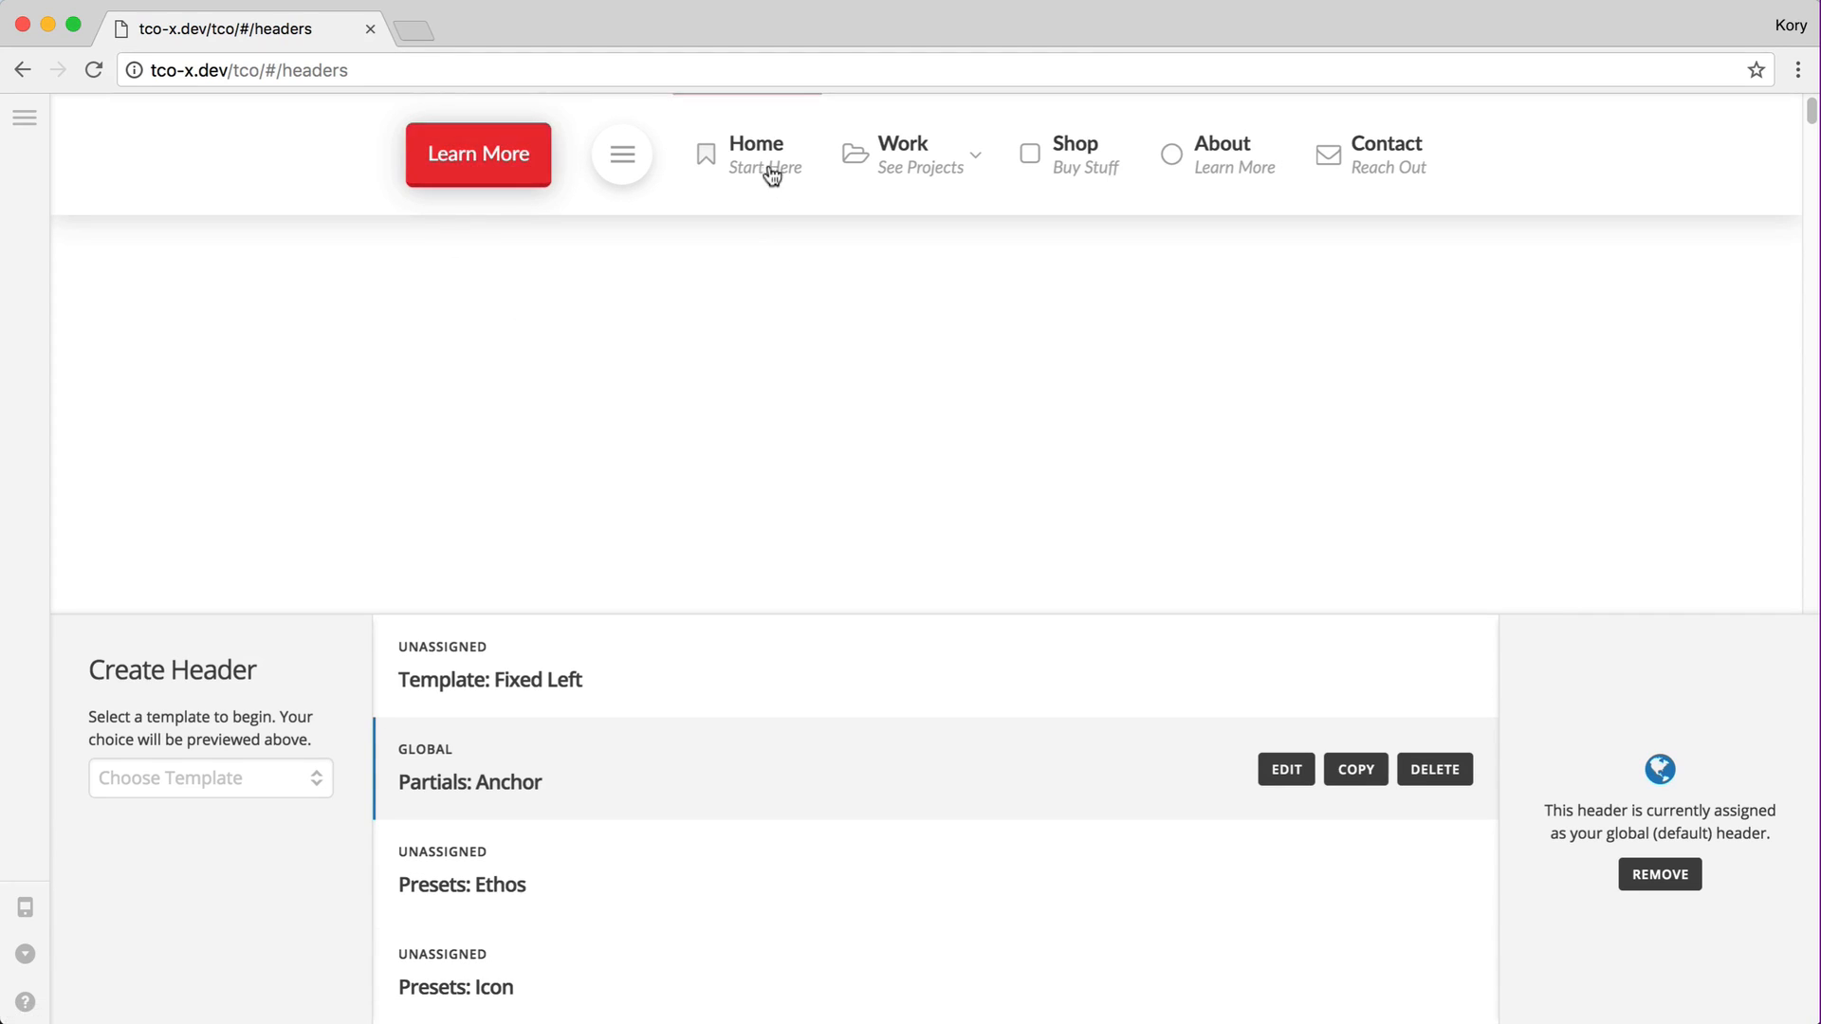
# Step: Open the "Partials: Anchor" header for editing
pyautogui.moveTo(948, 154)
pyautogui.moveTo(880, 178)
pyautogui.click(1292, 772)
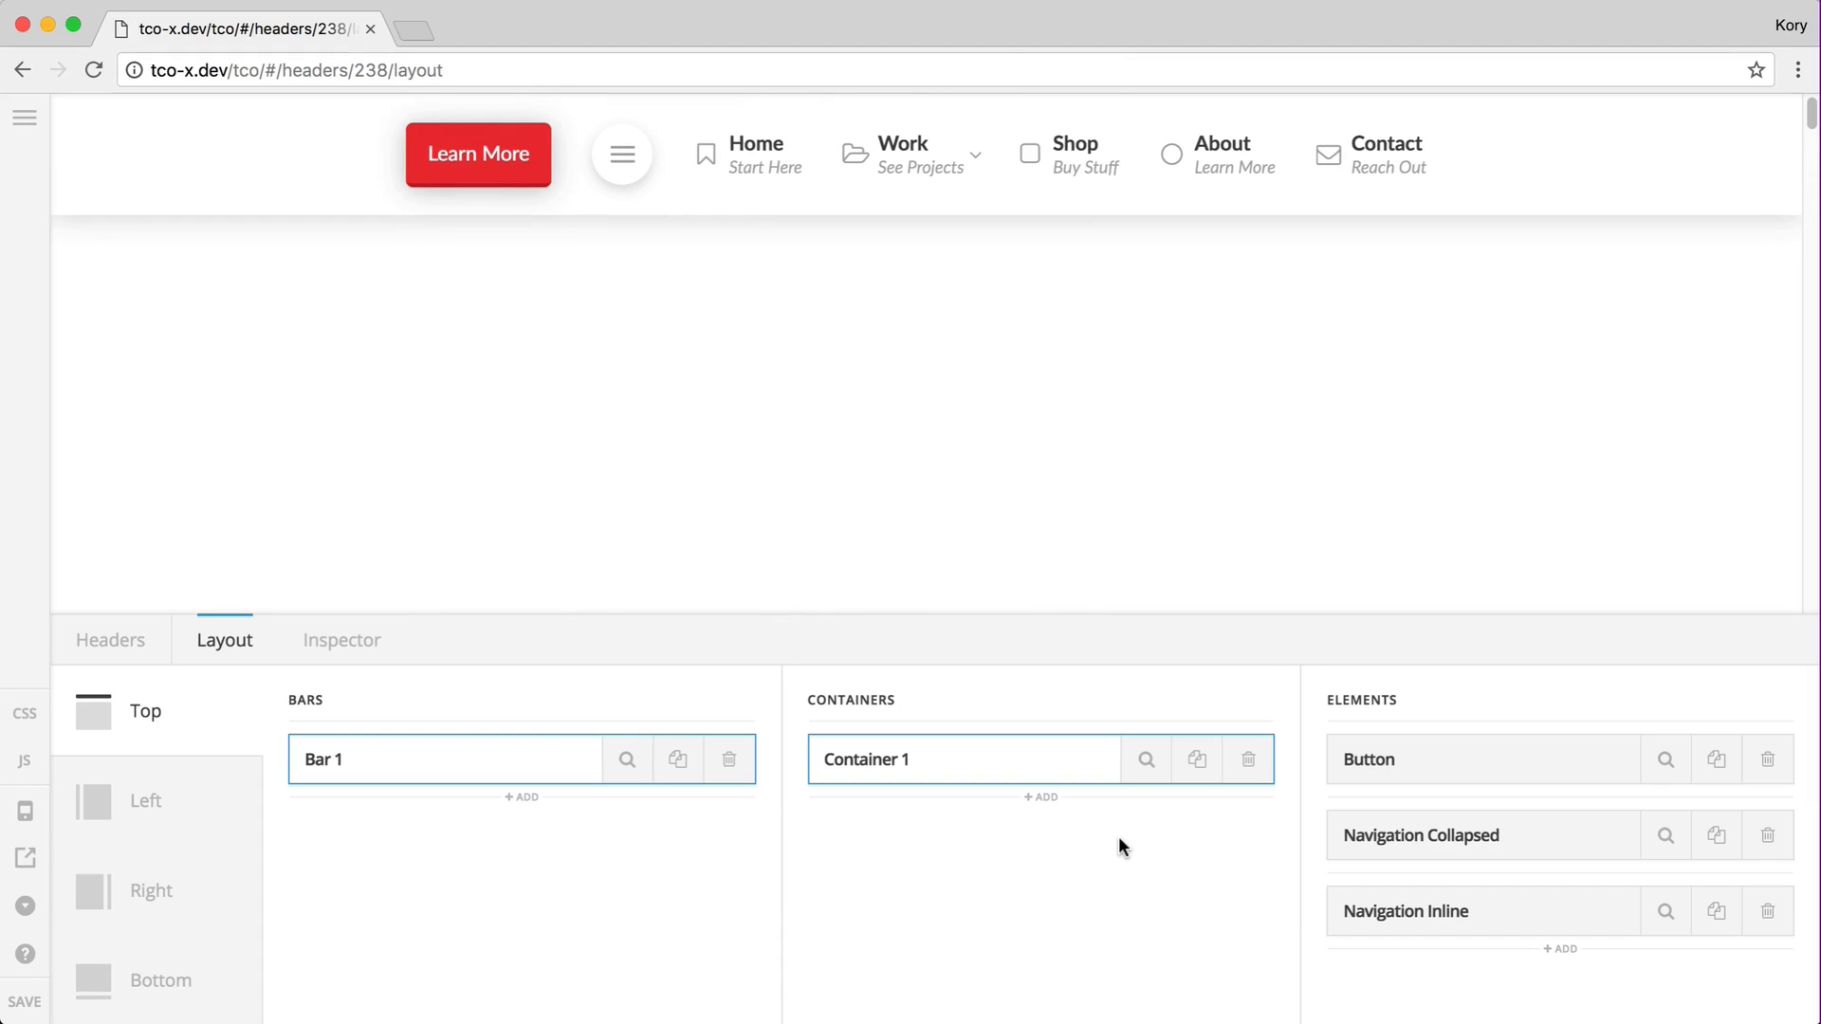
# Step: Inspect the Button element and review its setup, design and text settings
pyautogui.click(1659, 759)
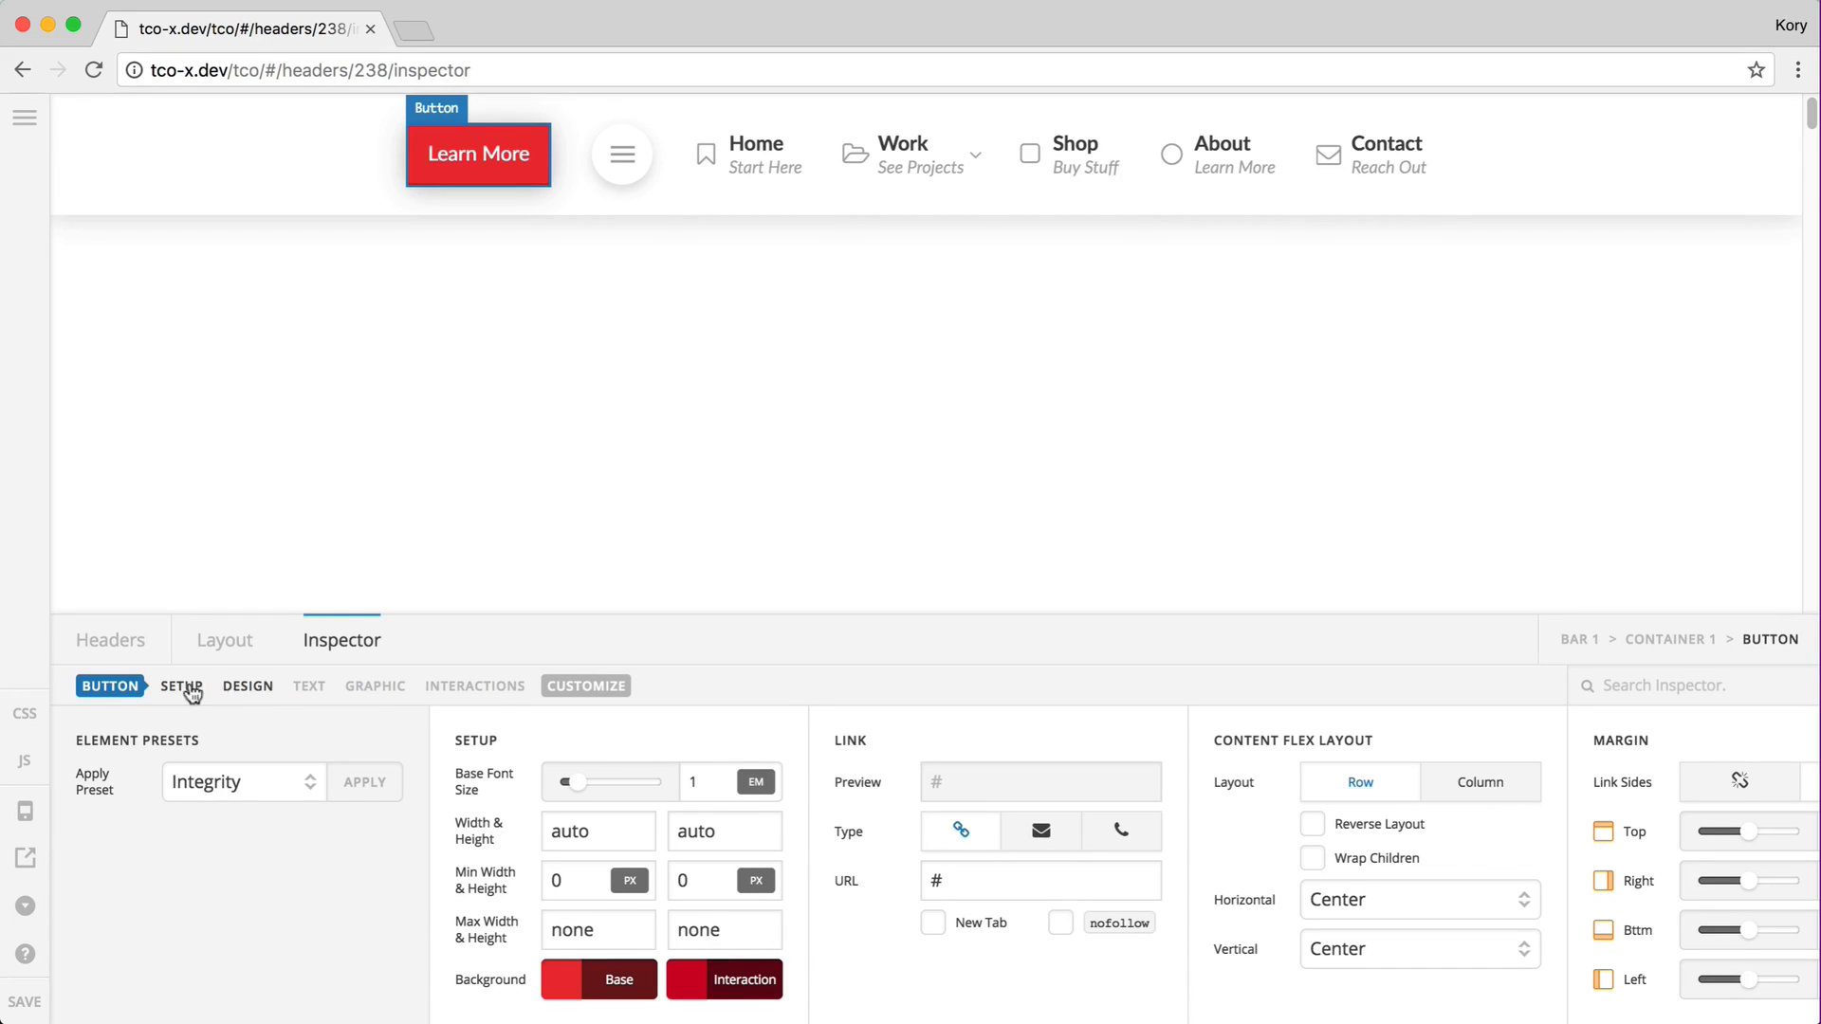
pyautogui.click(246, 688)
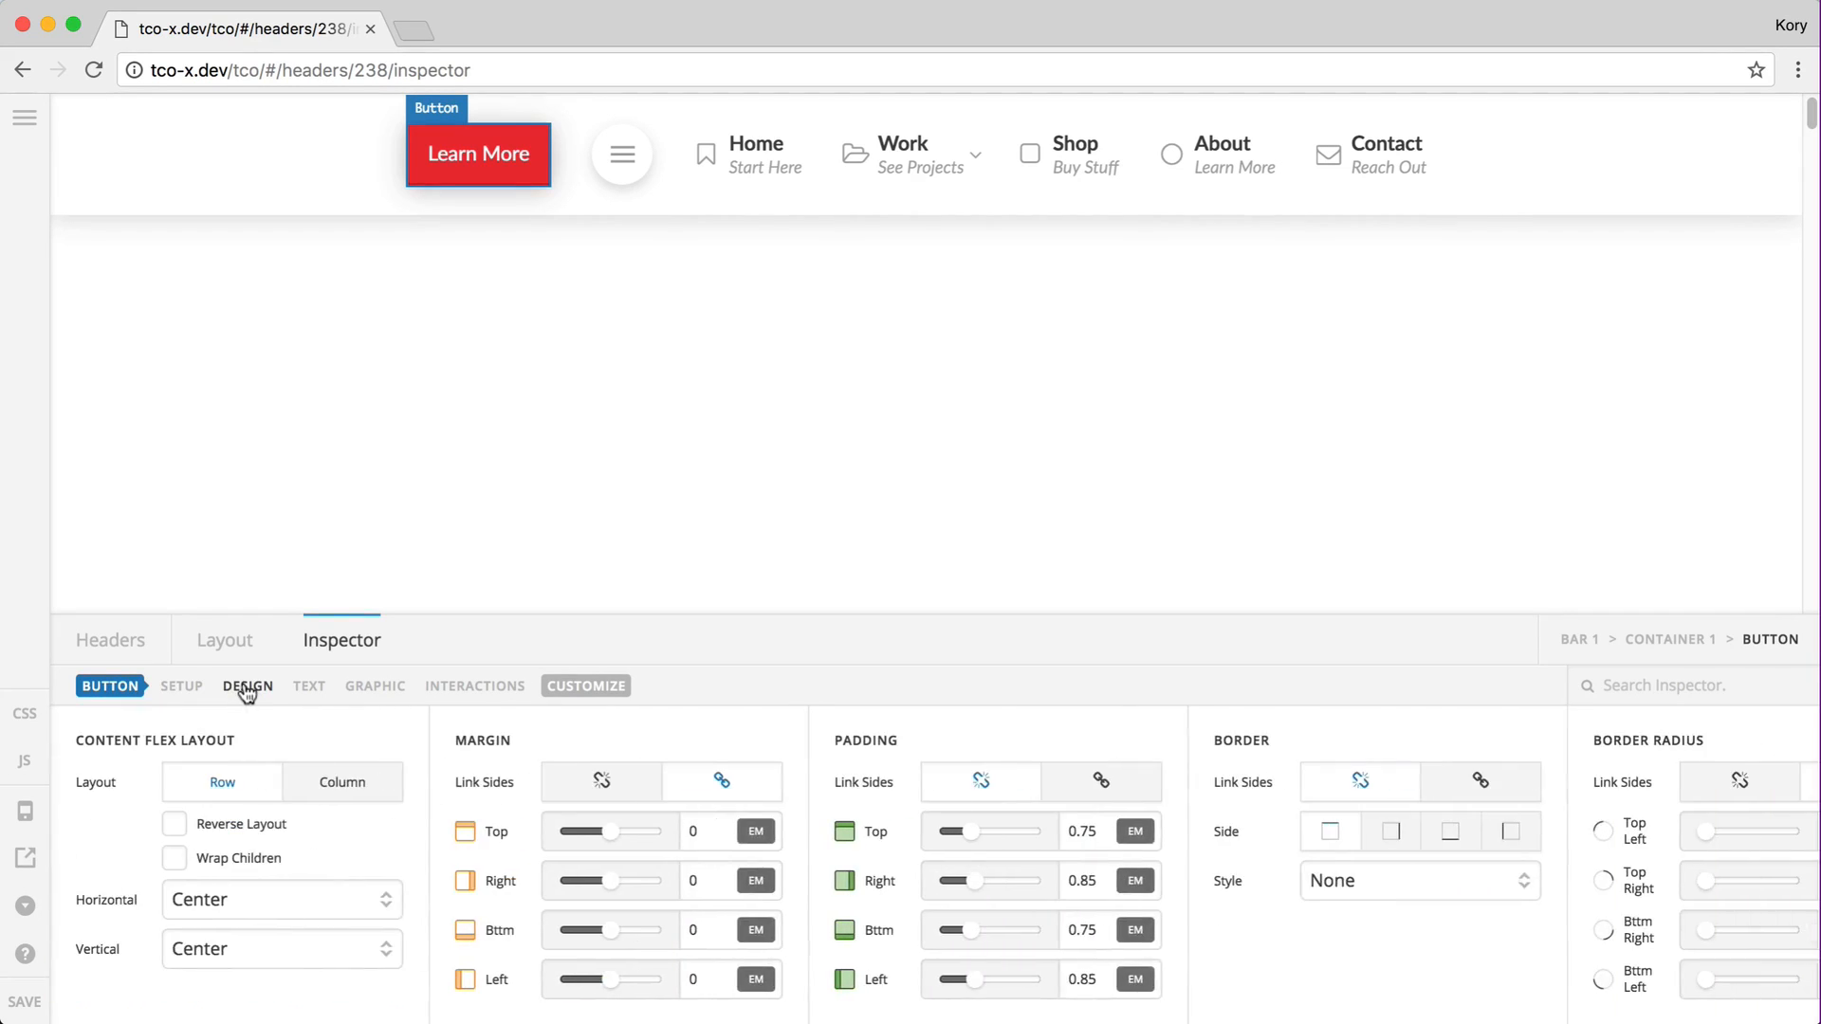
pyautogui.click(311, 688)
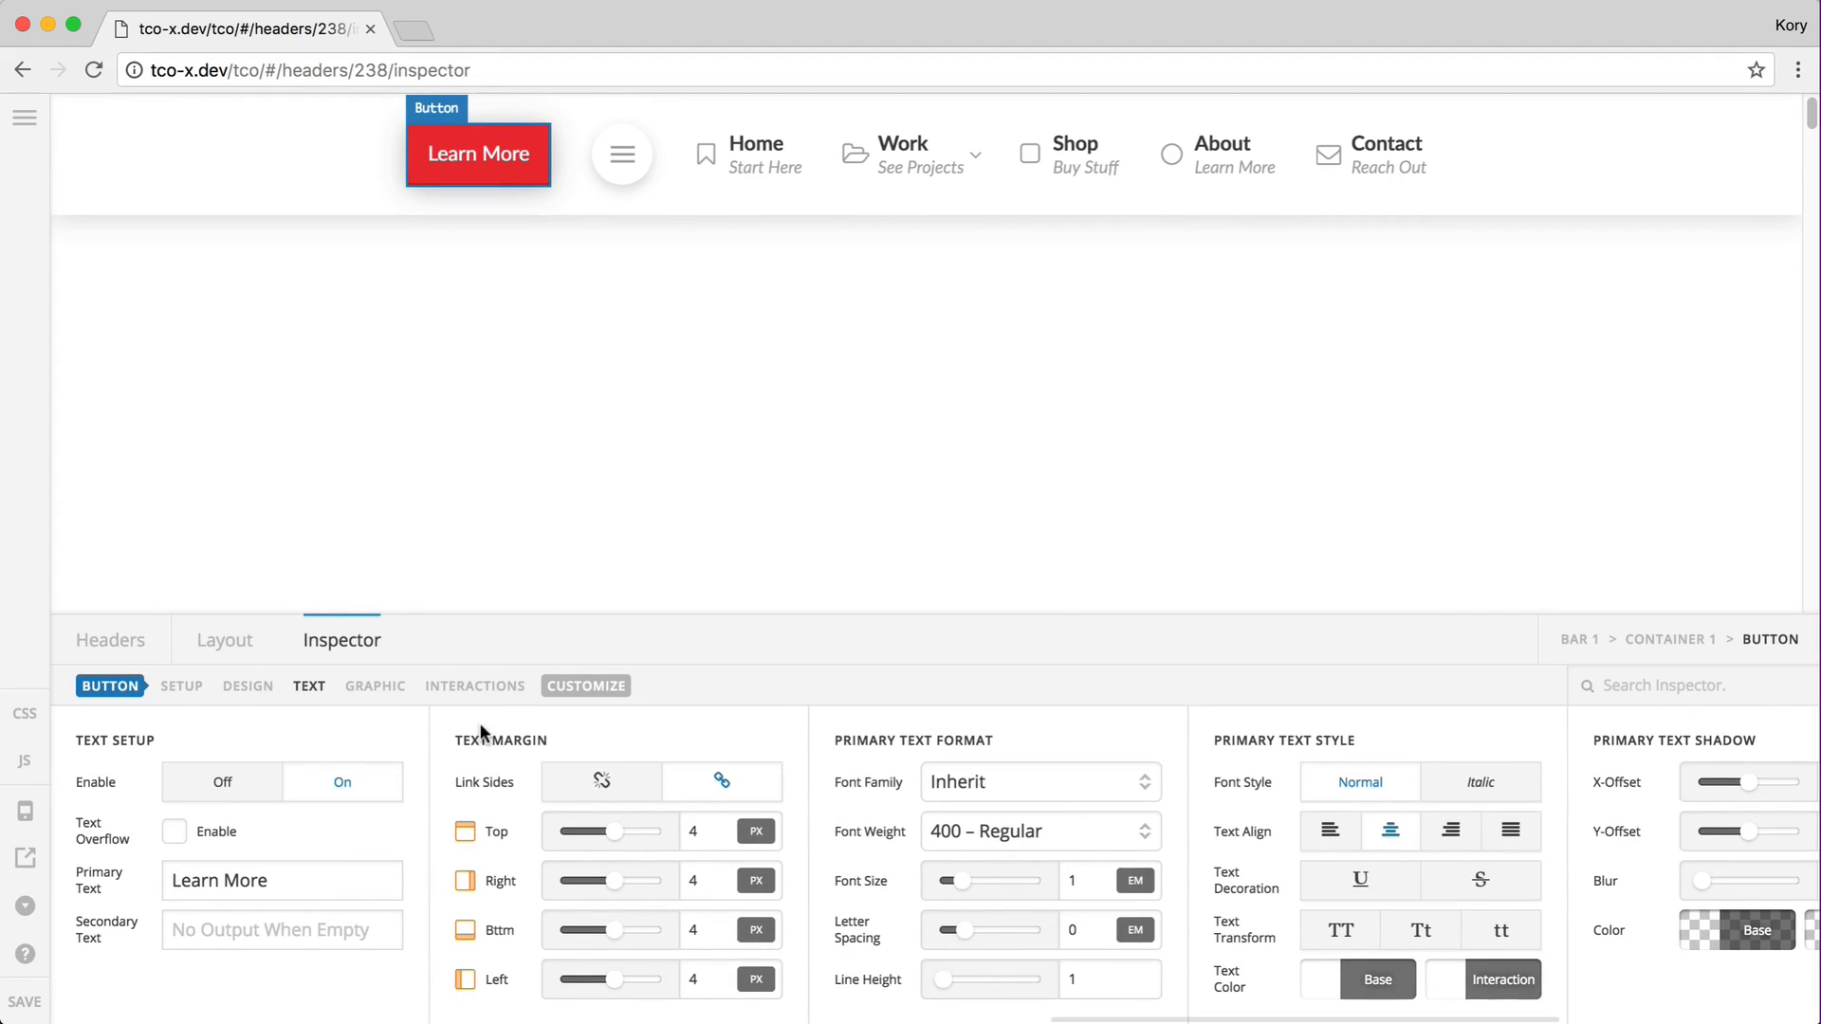
# Step: Inspect the Navigation Collapsed element's toggle settings, and close its off-canvas menu in the preview
pyautogui.click(622, 154)
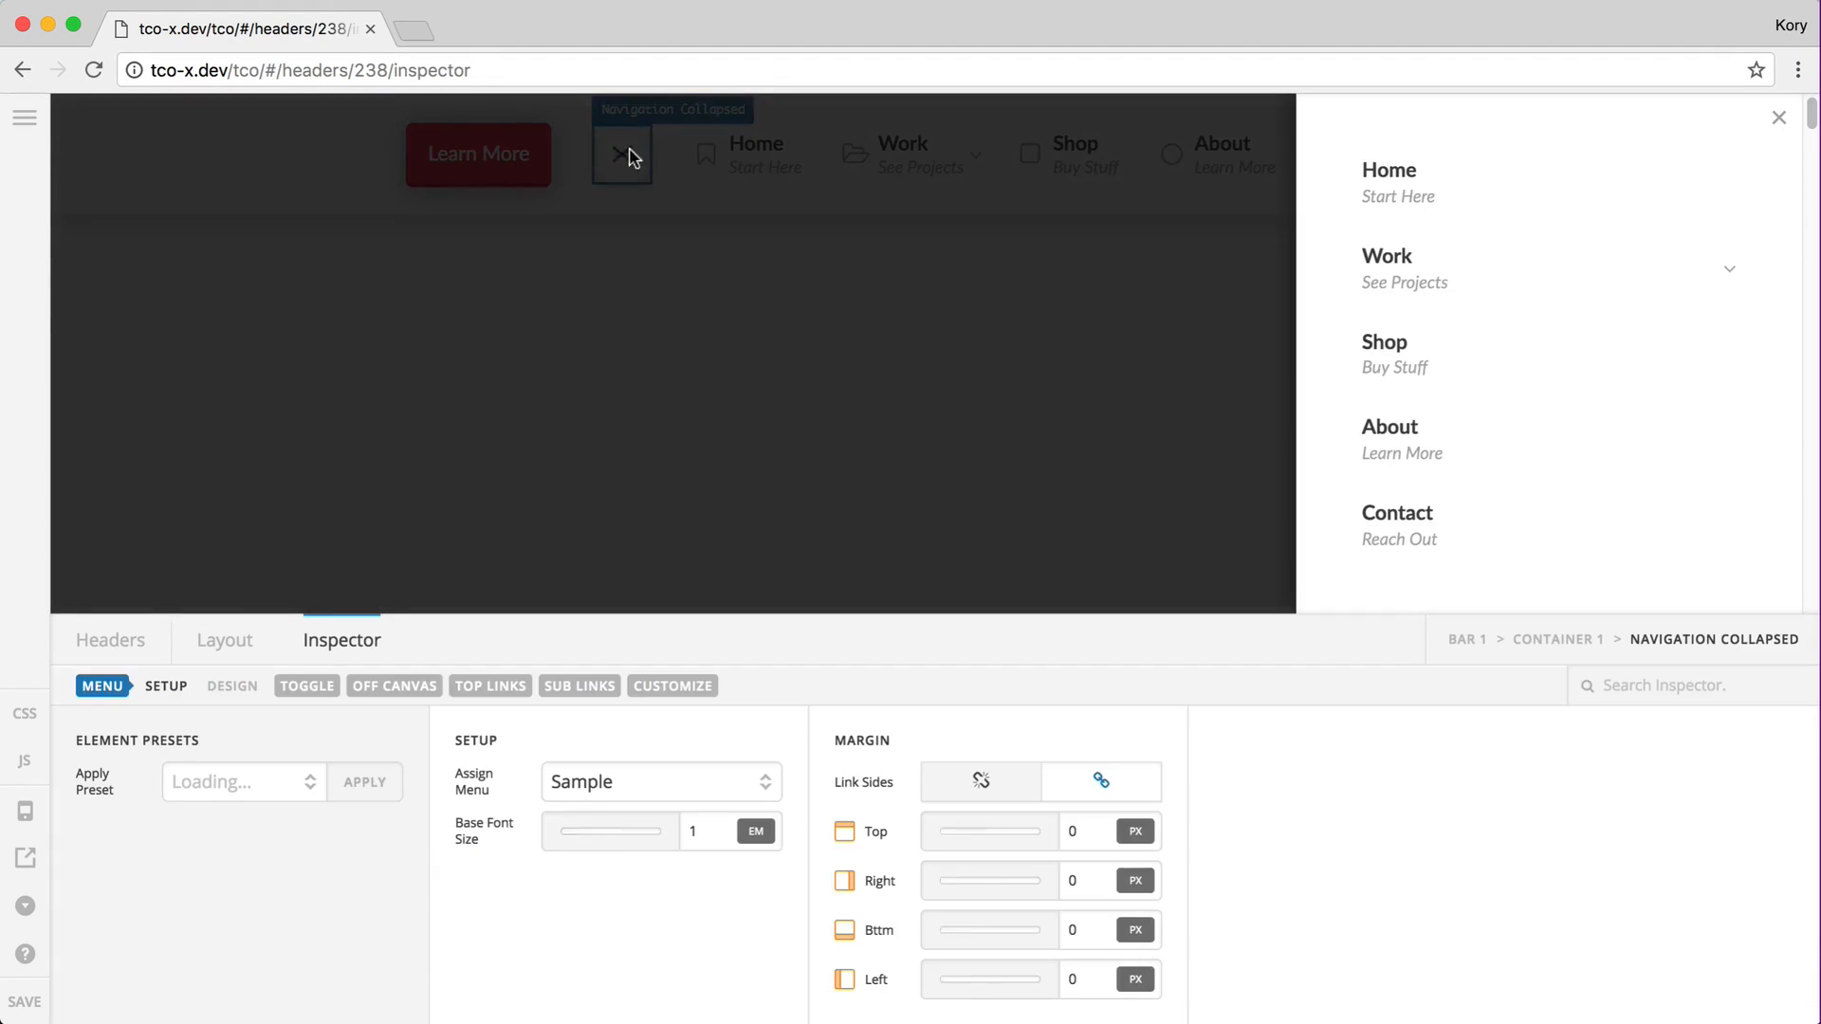
pyautogui.click(307, 685)
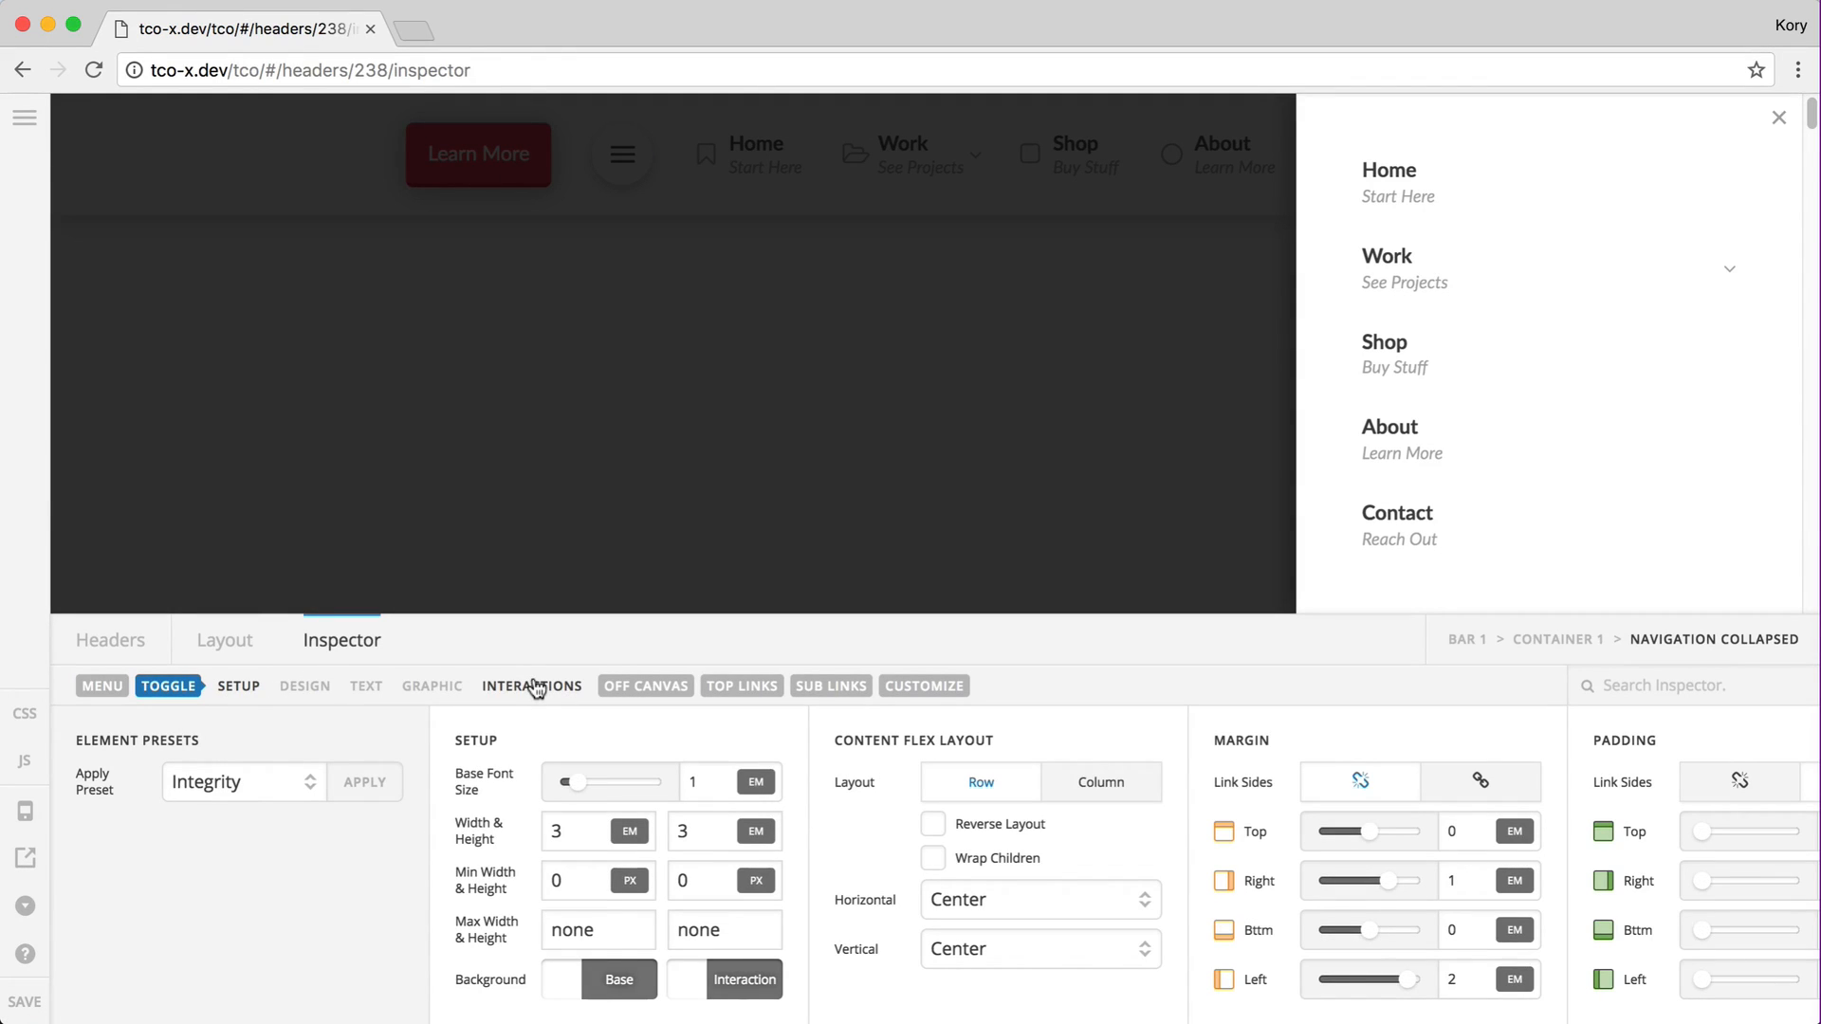
pyautogui.click(811, 265)
# Step: Inspect the Navigation Inline element's top links and sub indicator settings, previewing the Work dropdown and the Project 2 submenu
pyautogui.click(766, 180)
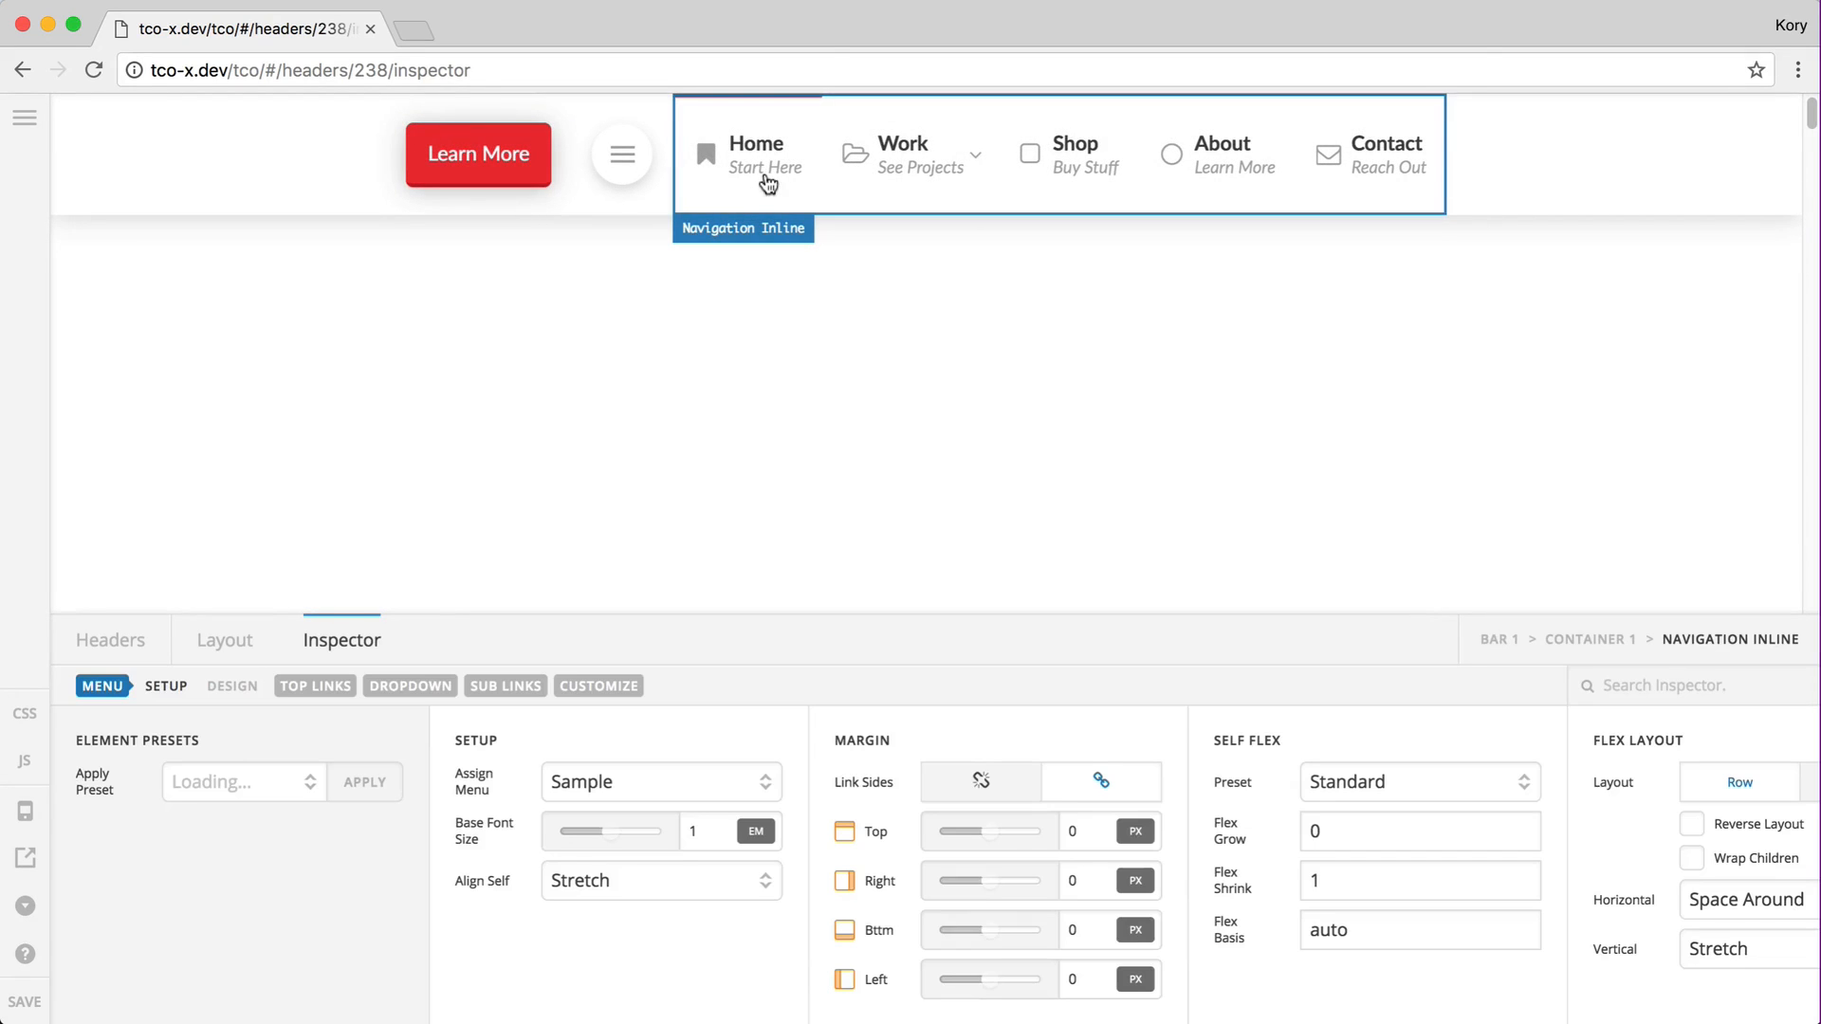
pyautogui.click(316, 685)
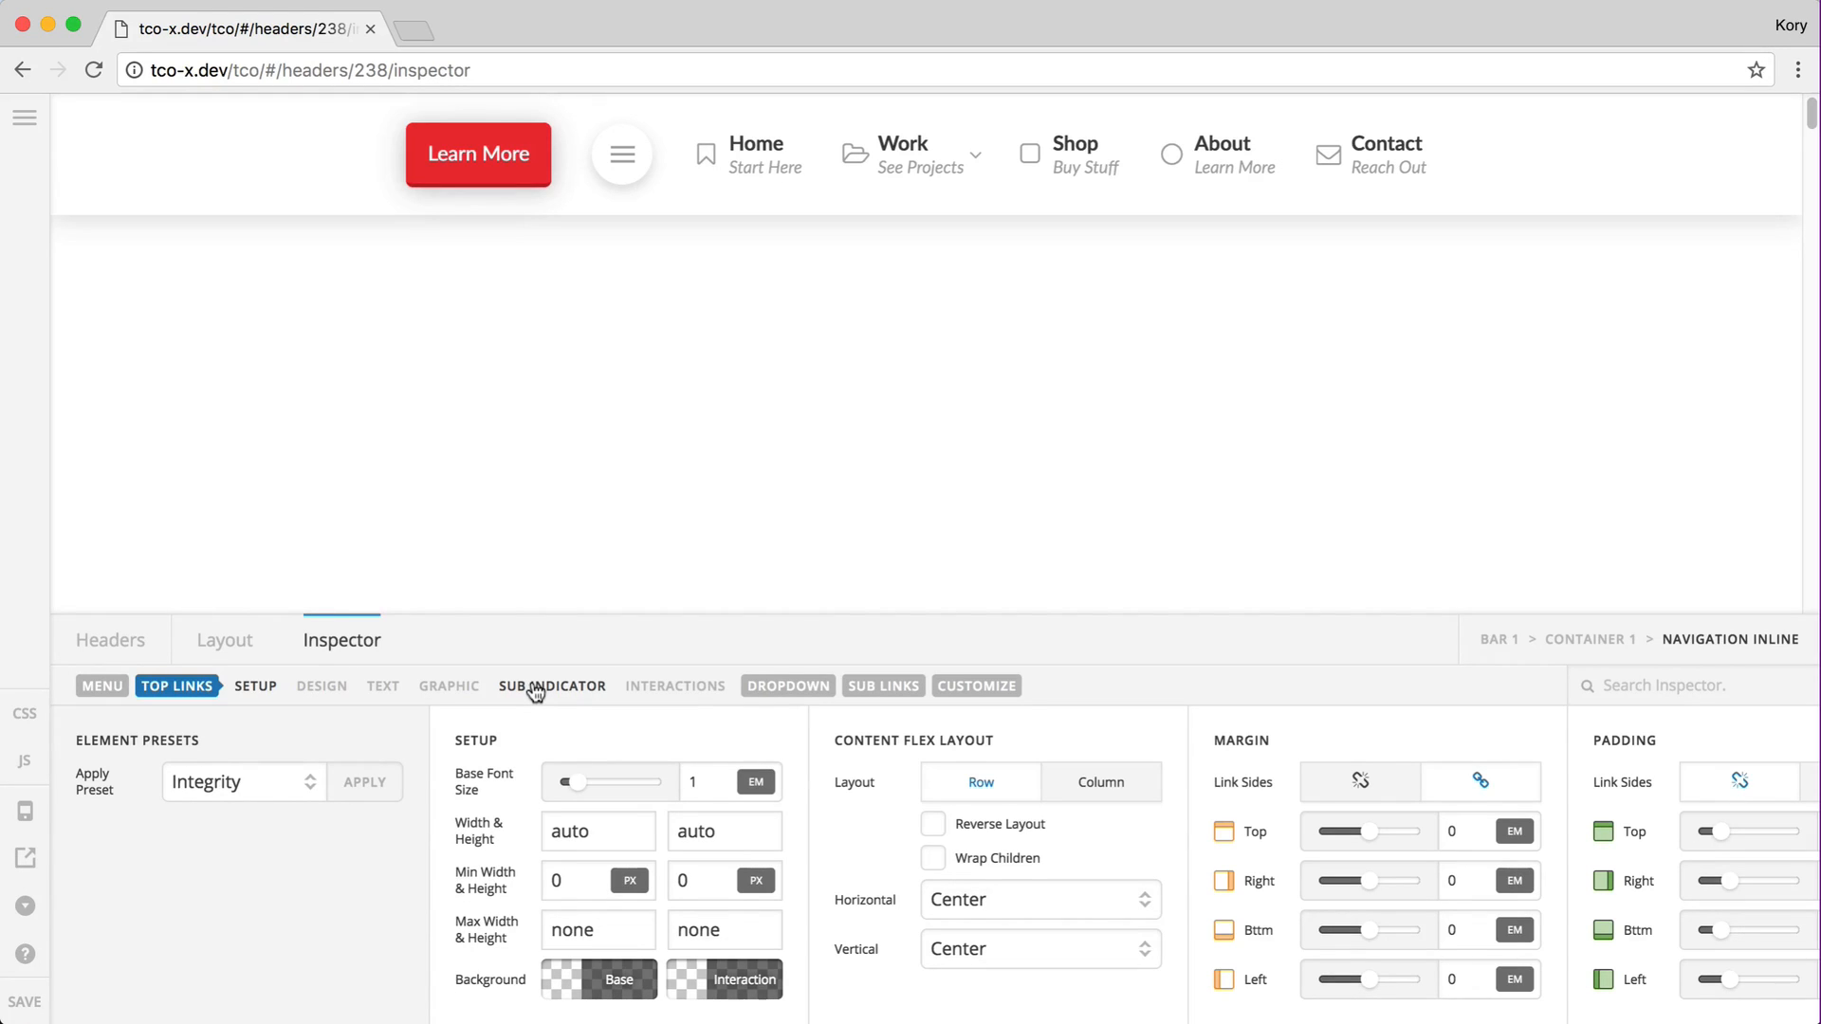
pyautogui.moveTo(891, 190)
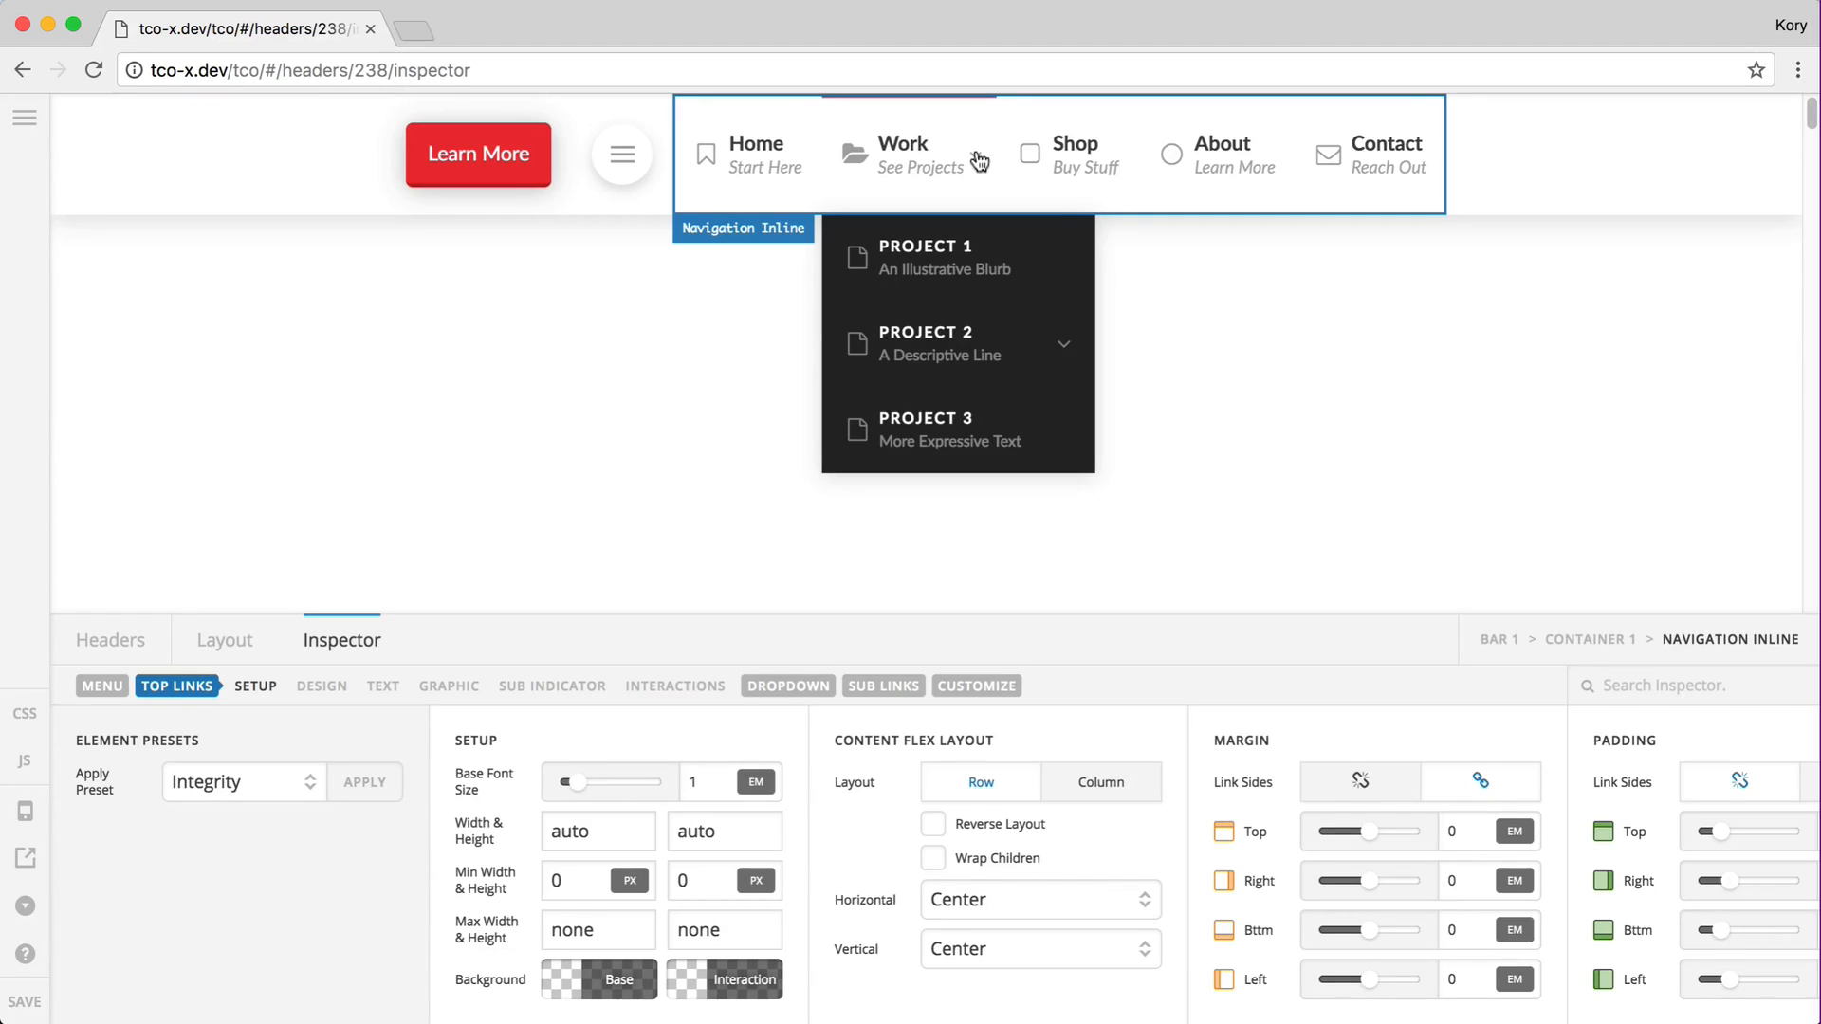
pyautogui.moveTo(986, 349)
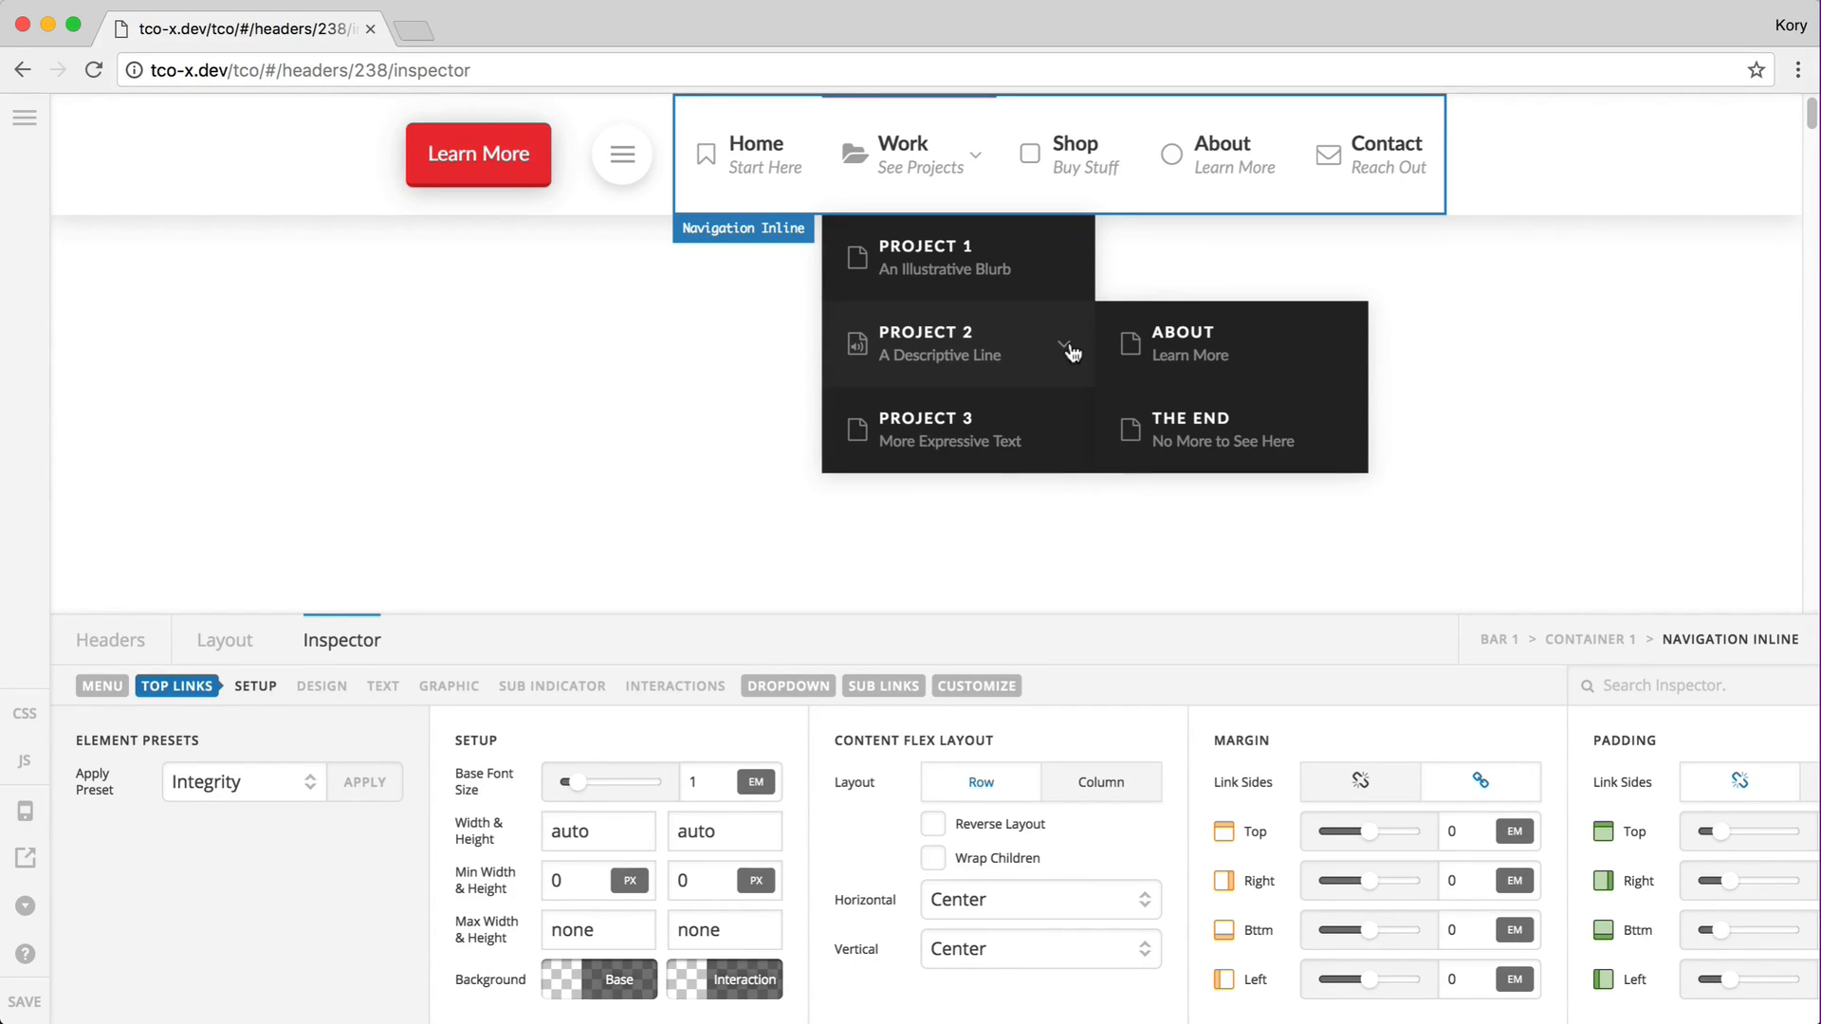
pyautogui.click(544, 687)
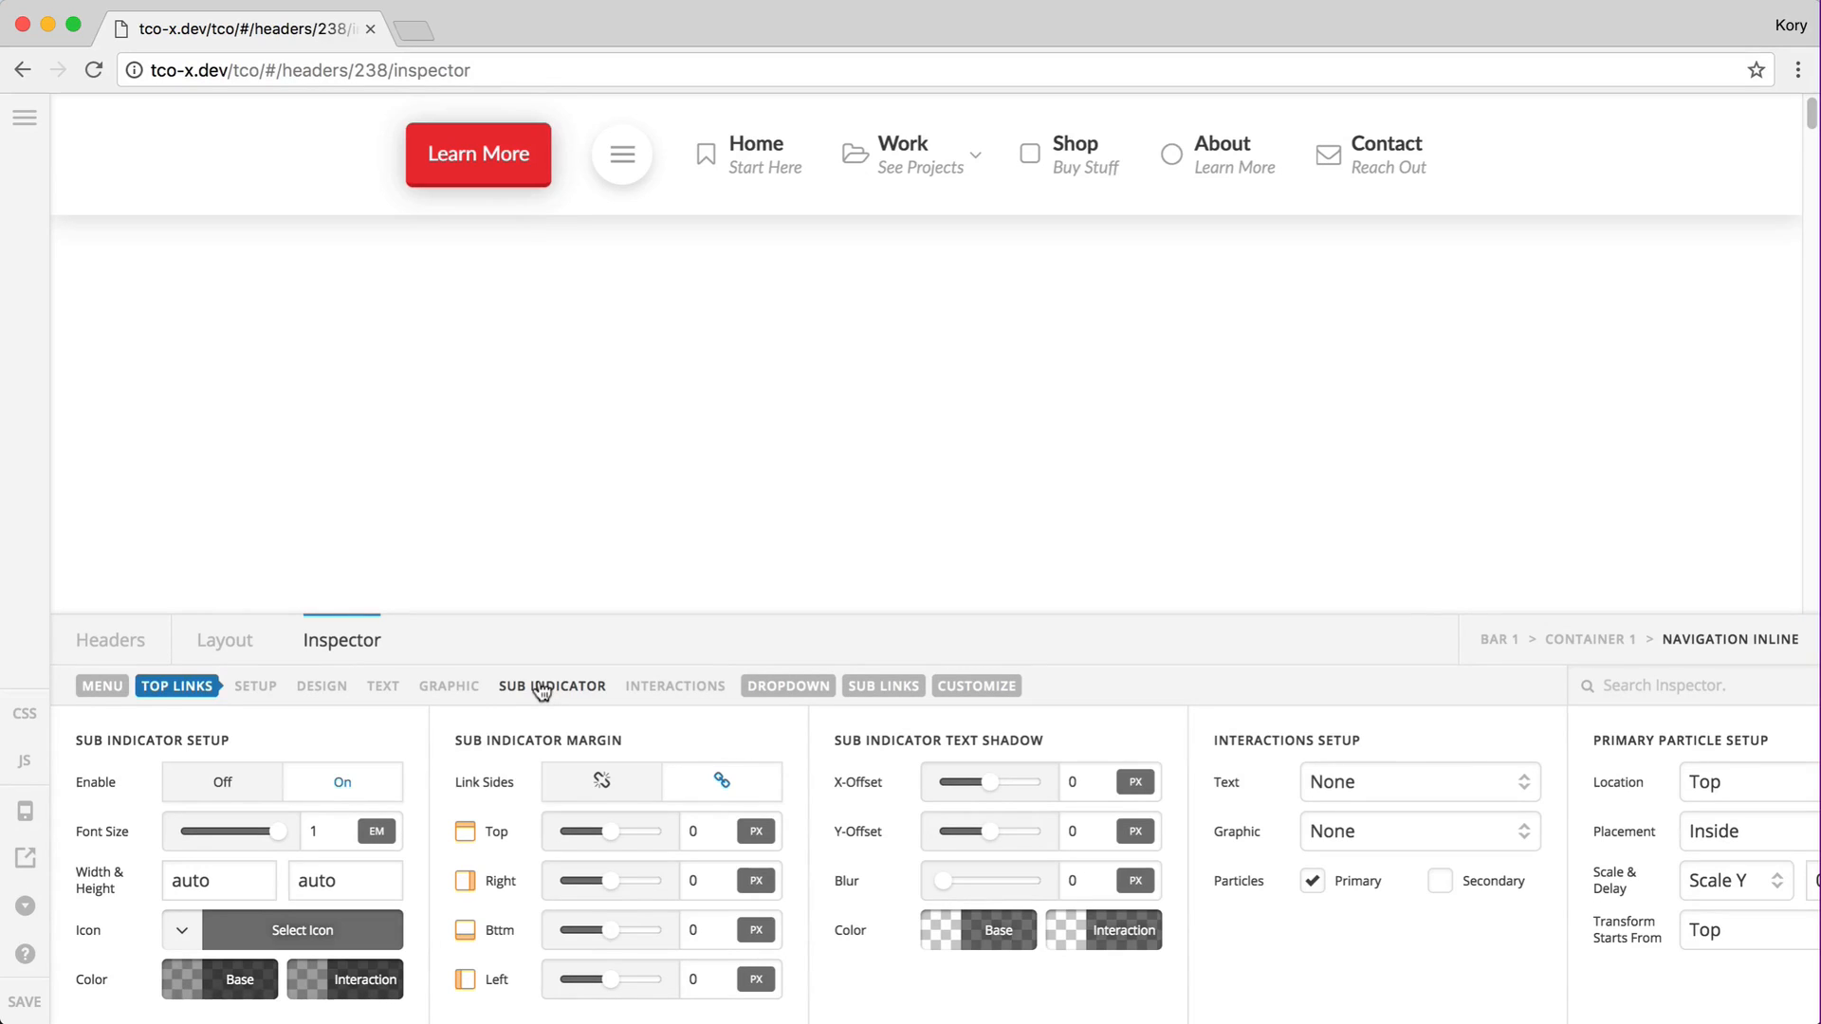
# Step: Enable the graphic on the Learn More button and set its graphic type to image
pyautogui.click(478, 168)
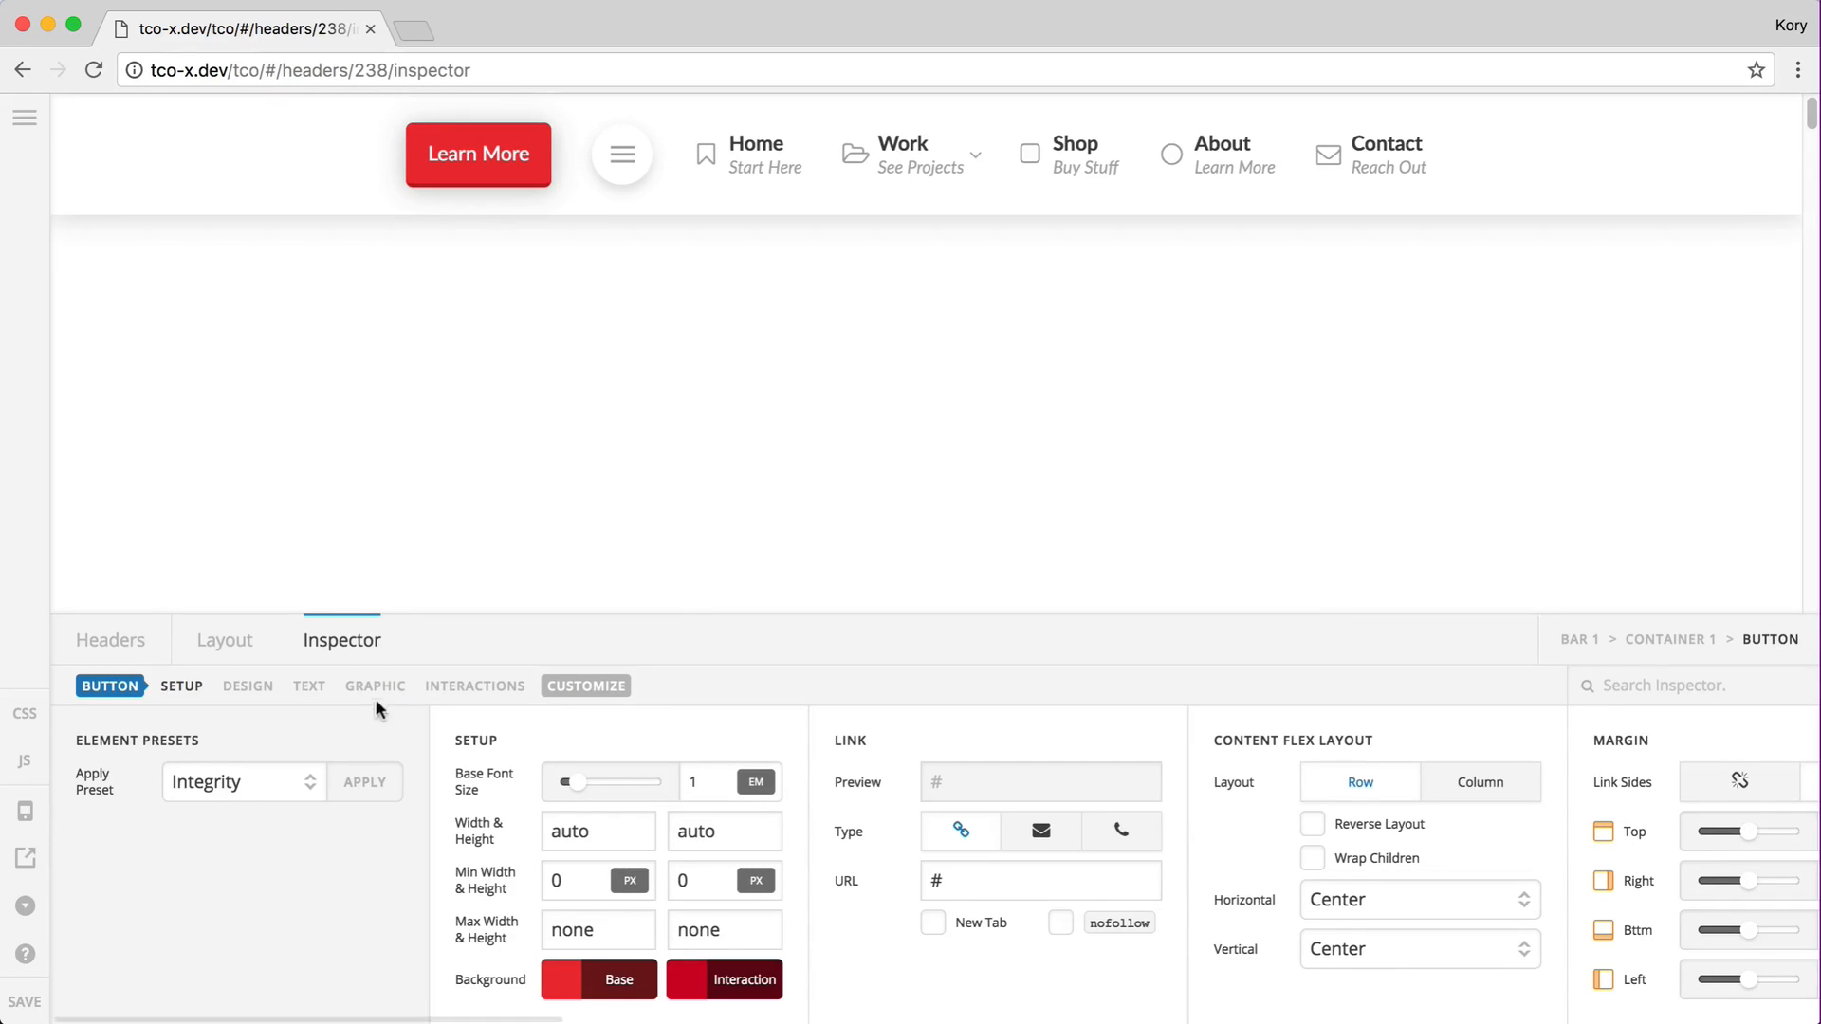
pyautogui.click(311, 686)
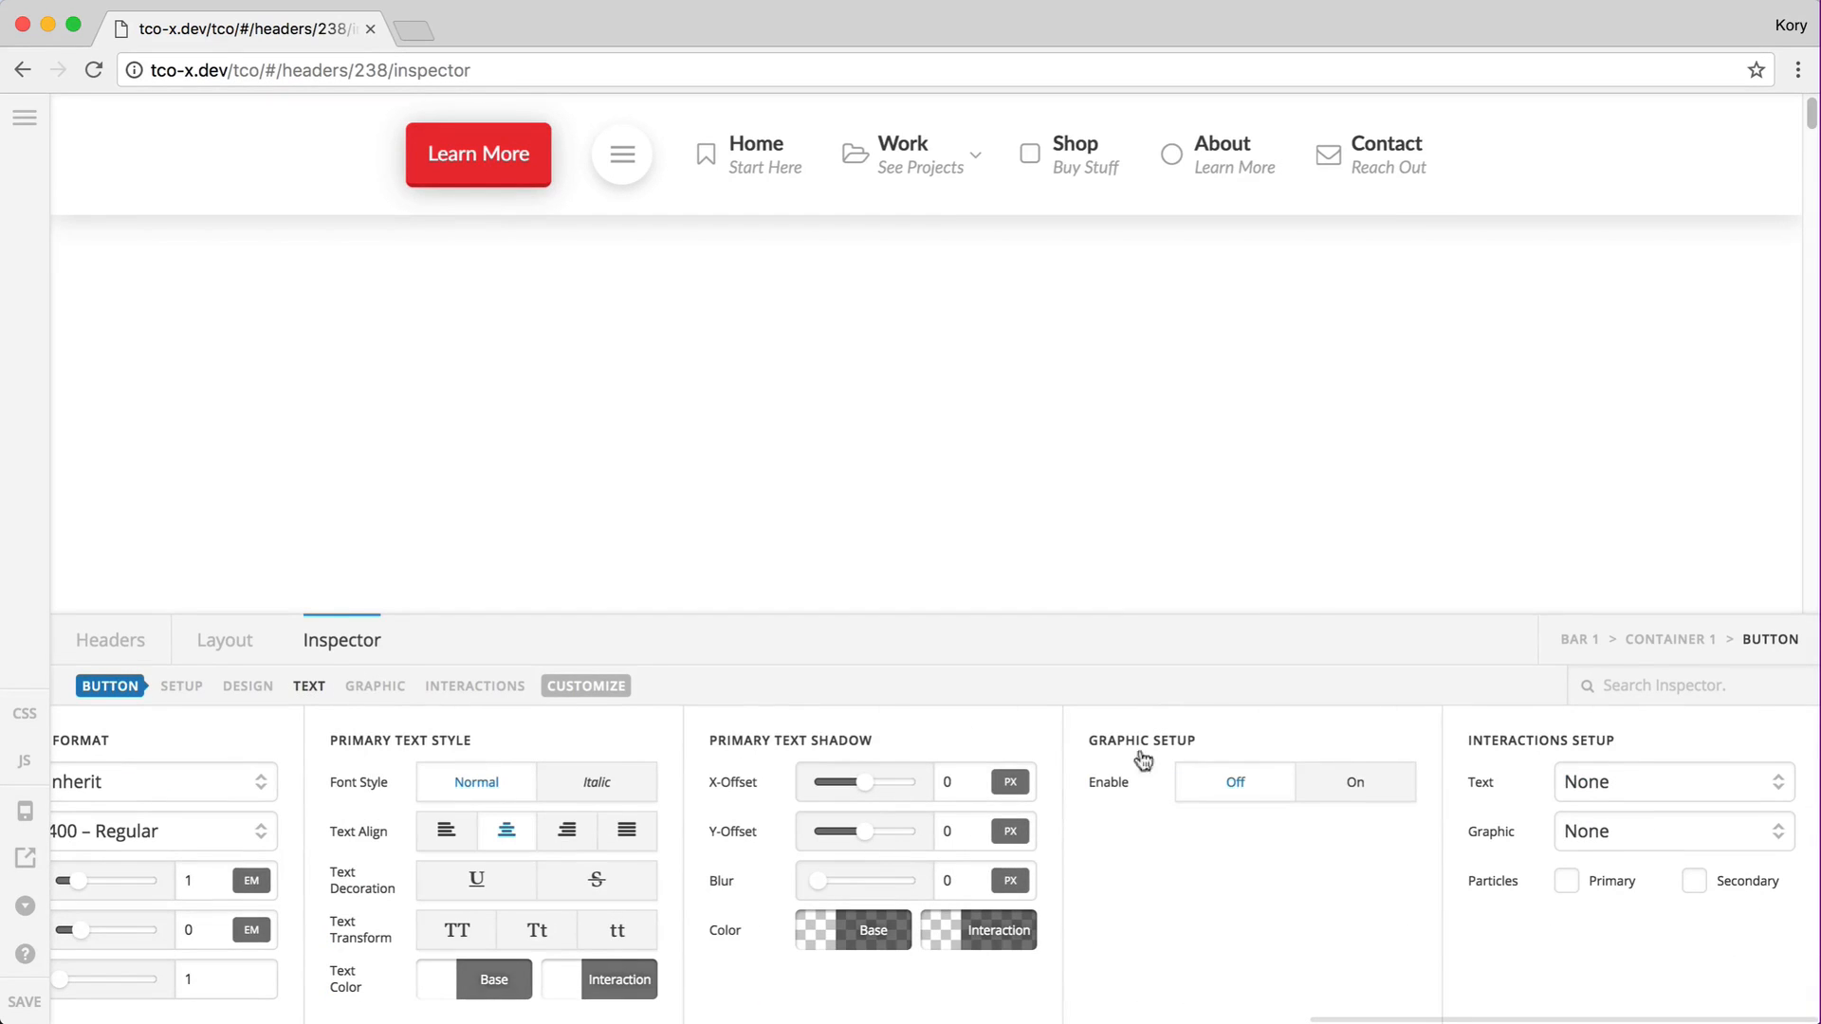
pyautogui.click(1331, 793)
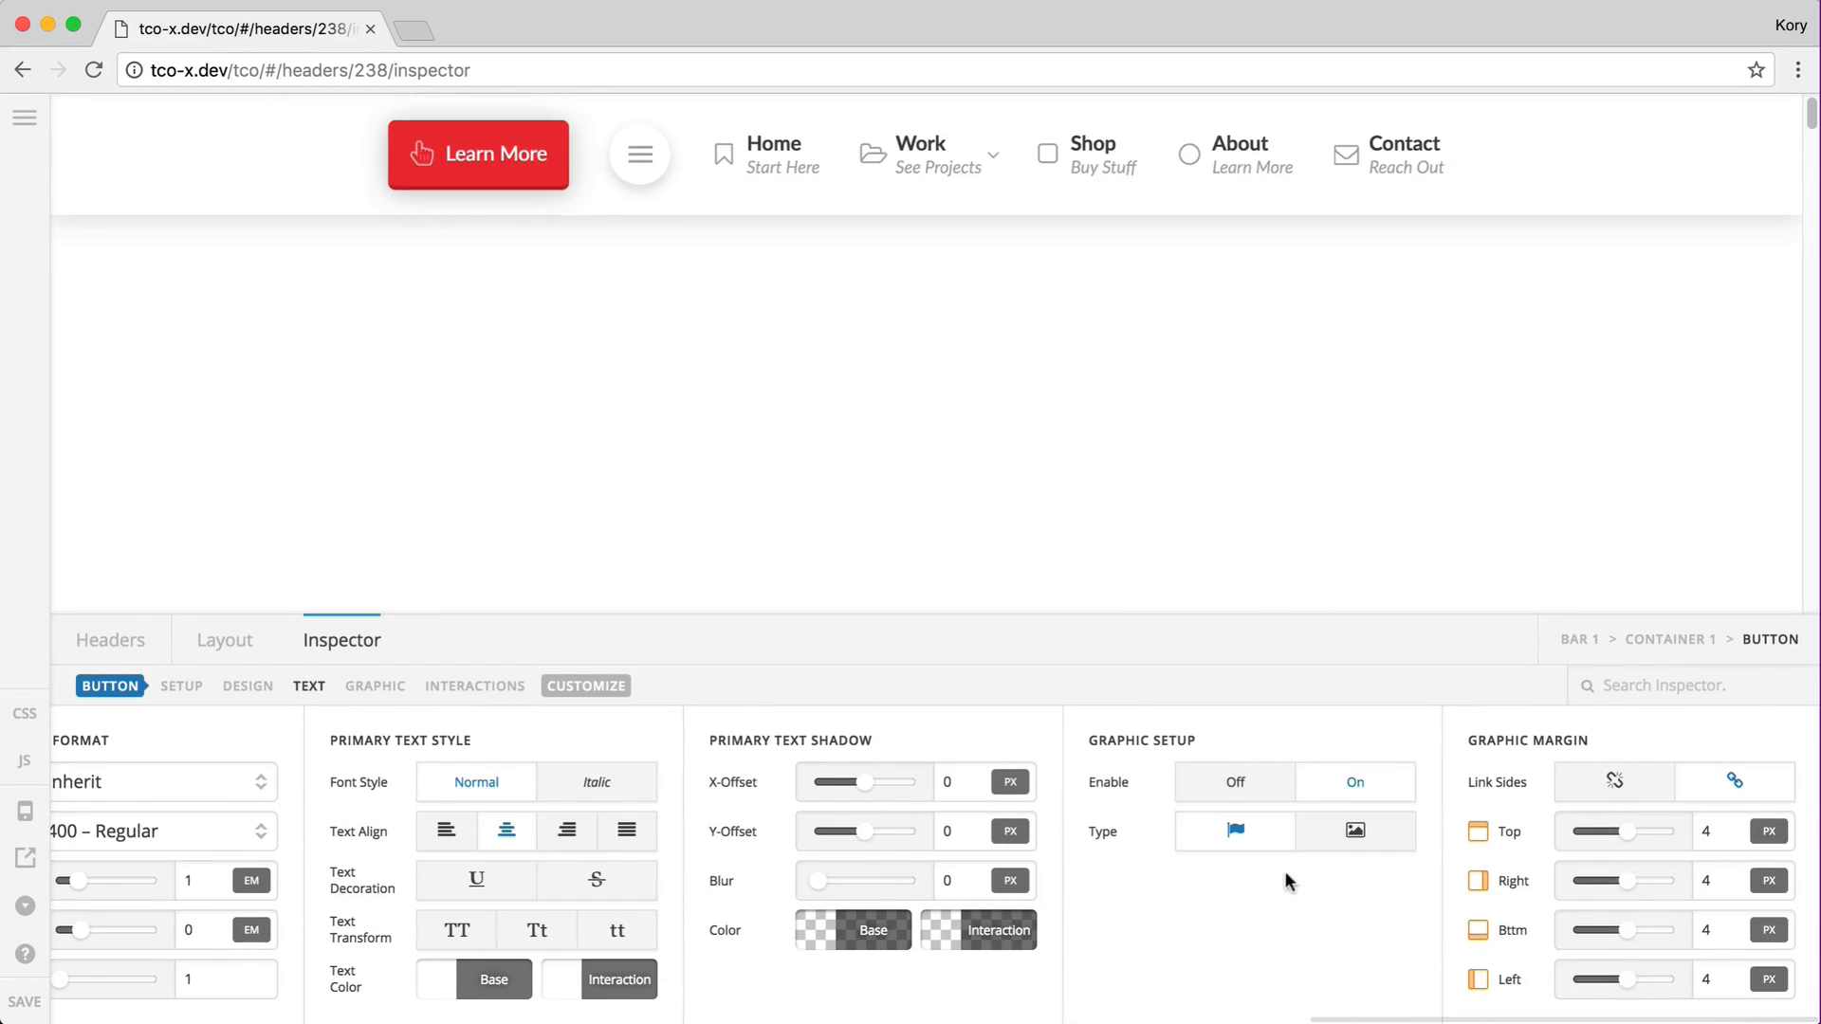
pyautogui.hscroll(5, 1267, 896)
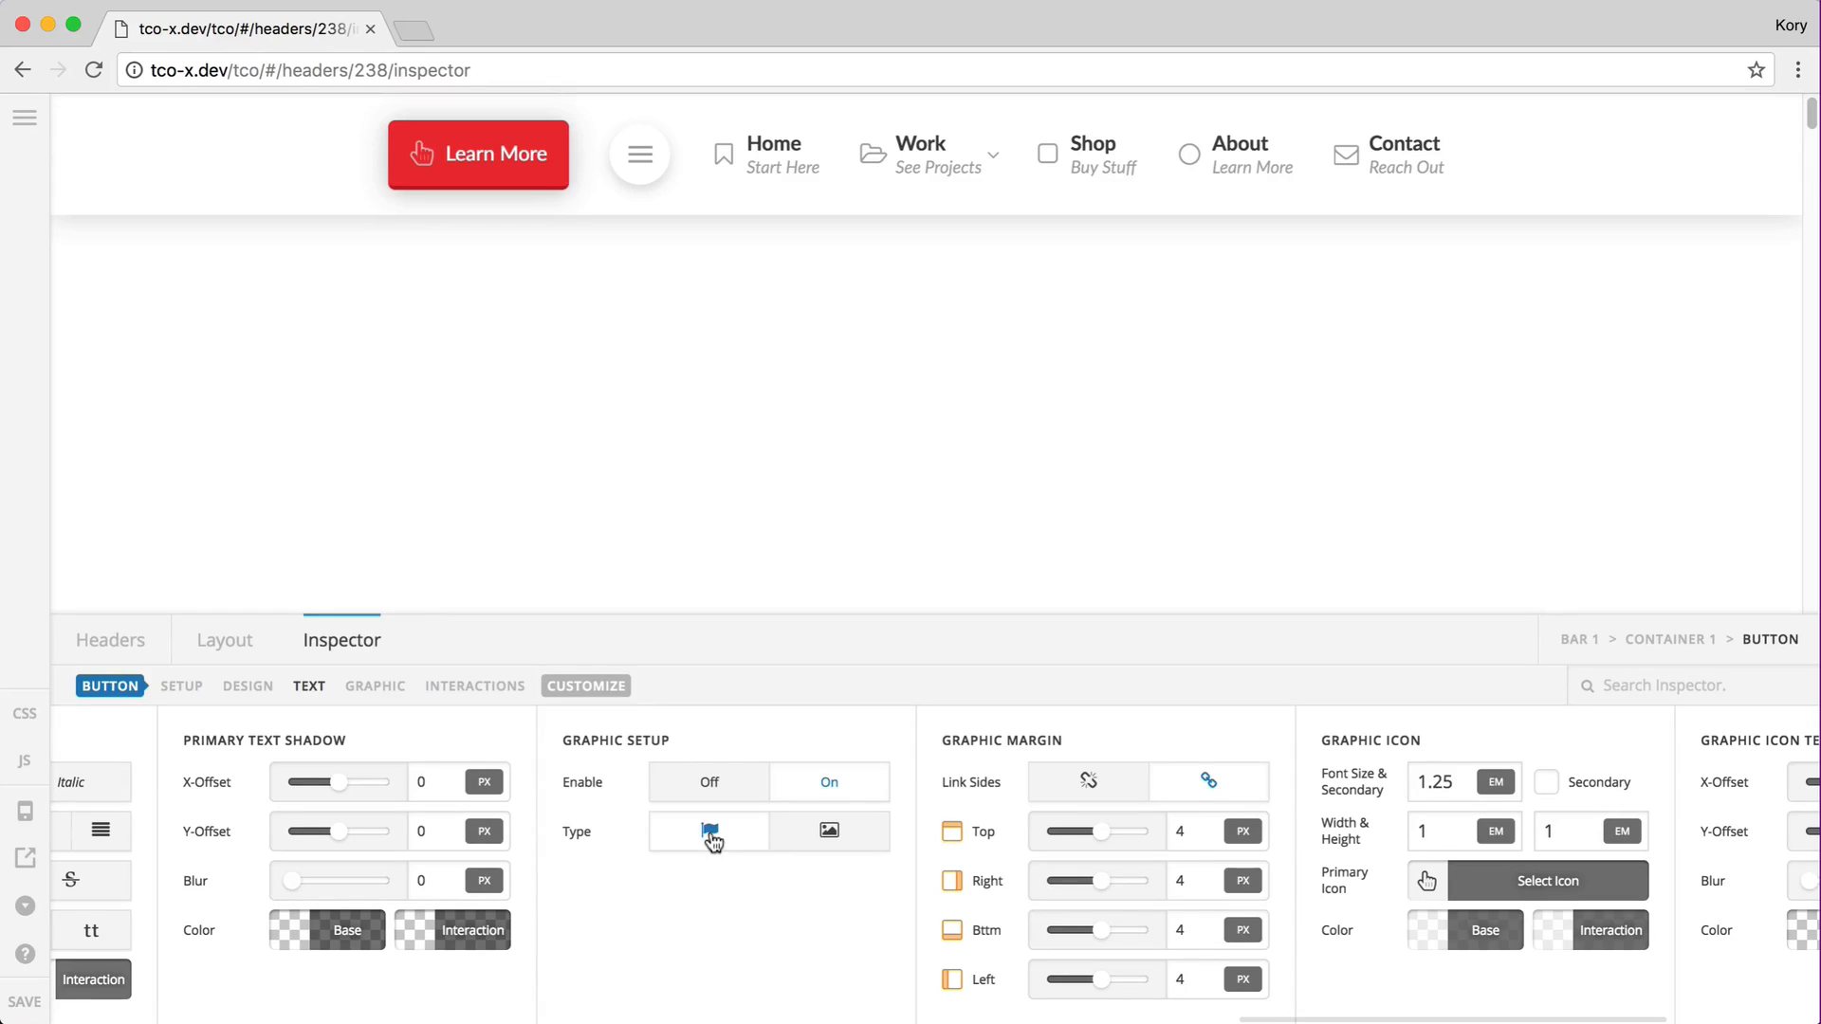
pyautogui.click(798, 834)
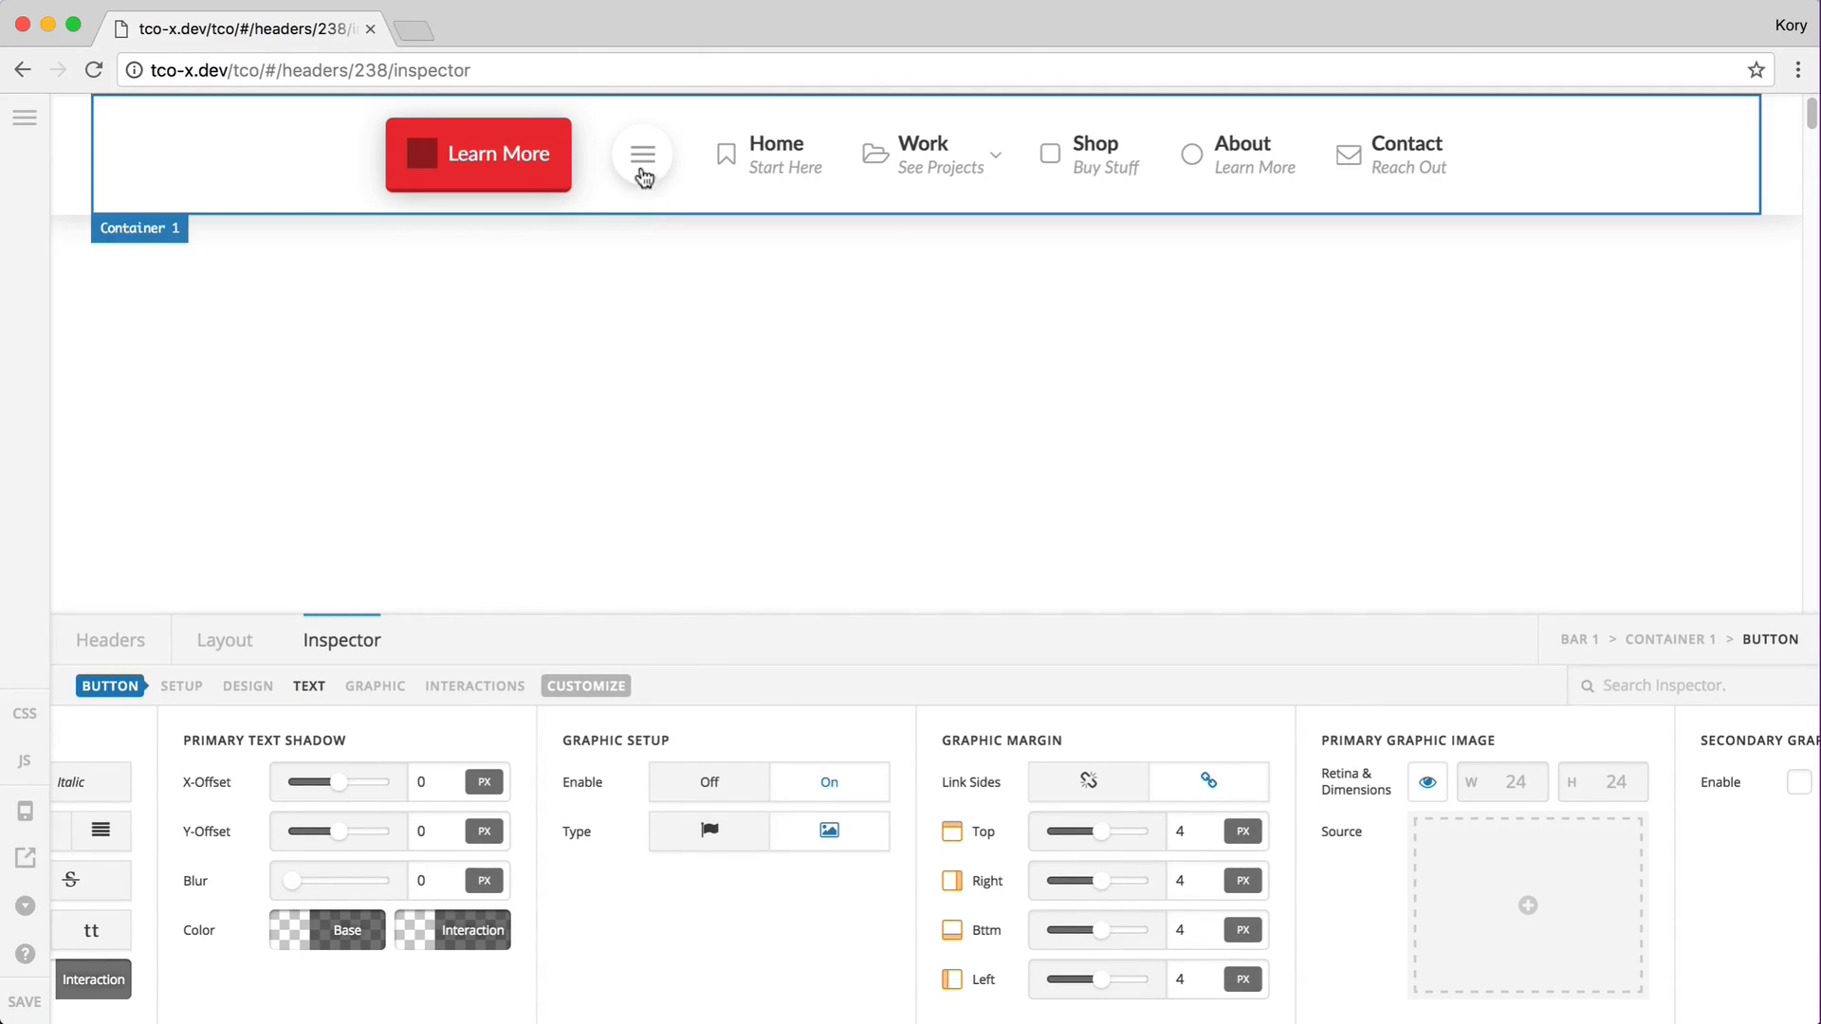
# Step: Try the Grid and More Horizontal graphic types on the Navigation Collapsed toggle, and settle on More Vertical
pyautogui.click(641, 170)
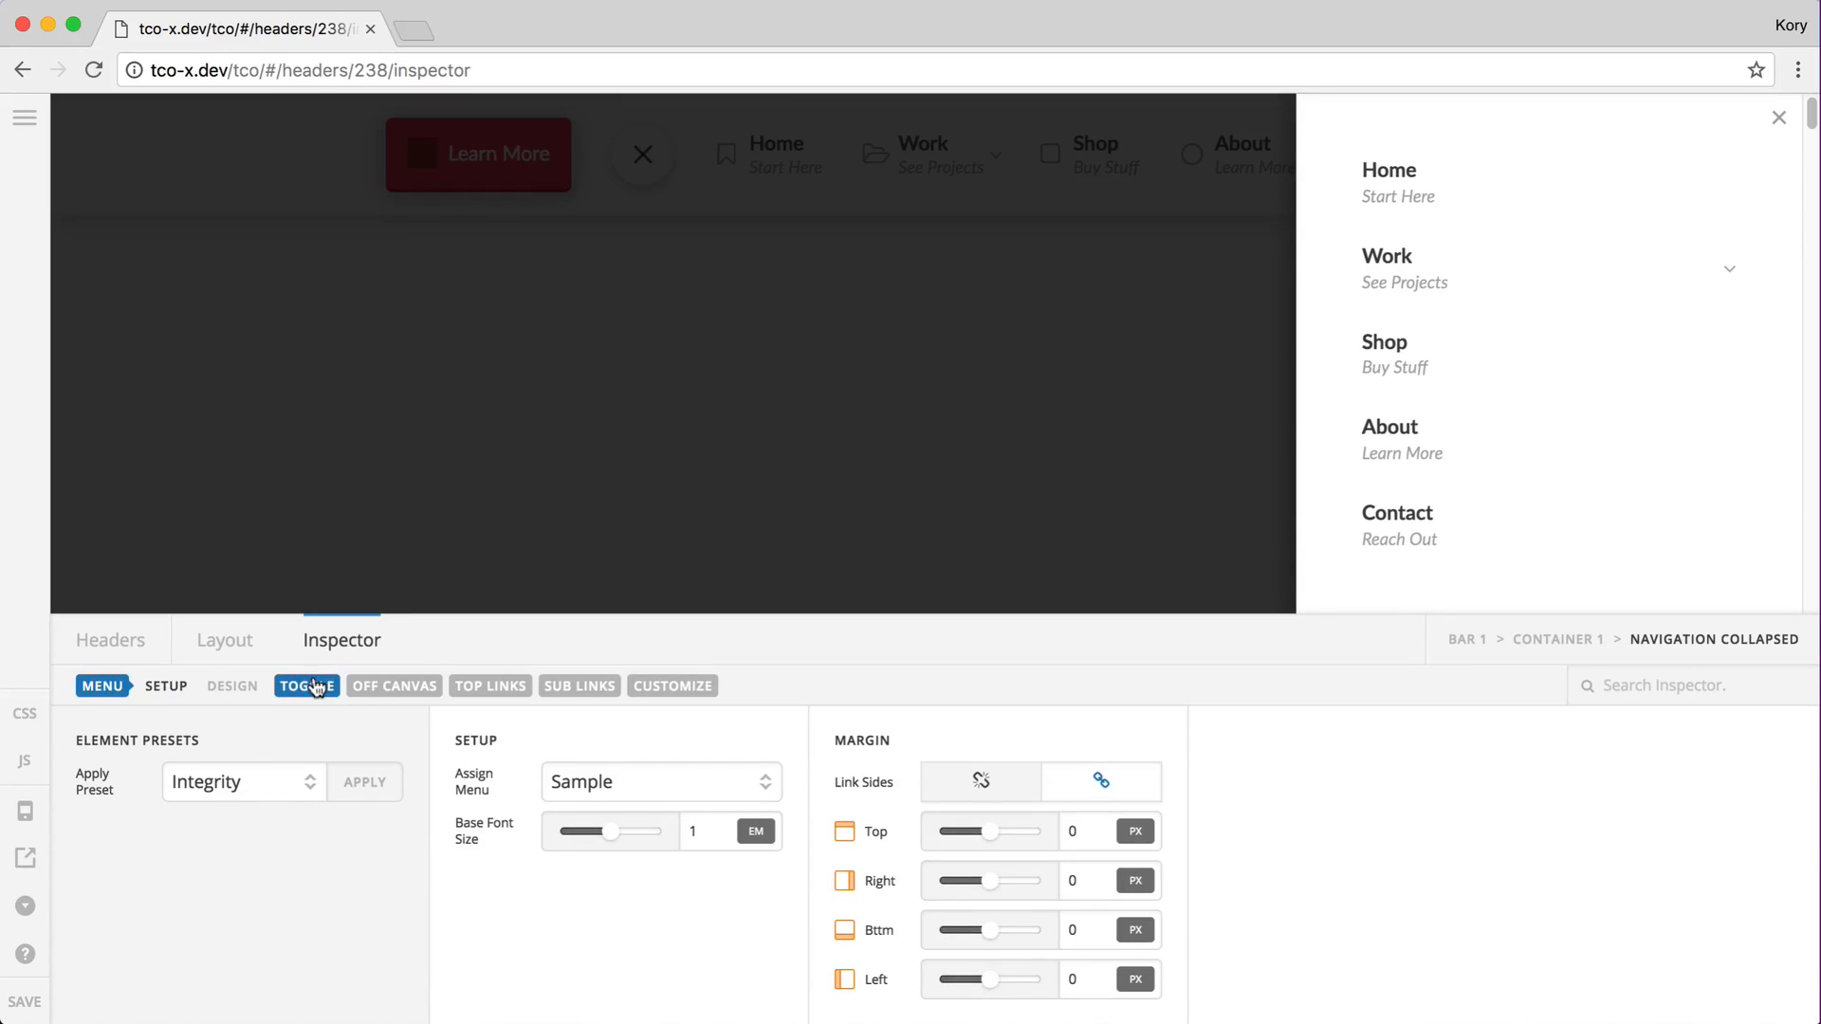
pyautogui.click(306, 687)
pyautogui.click(463, 692)
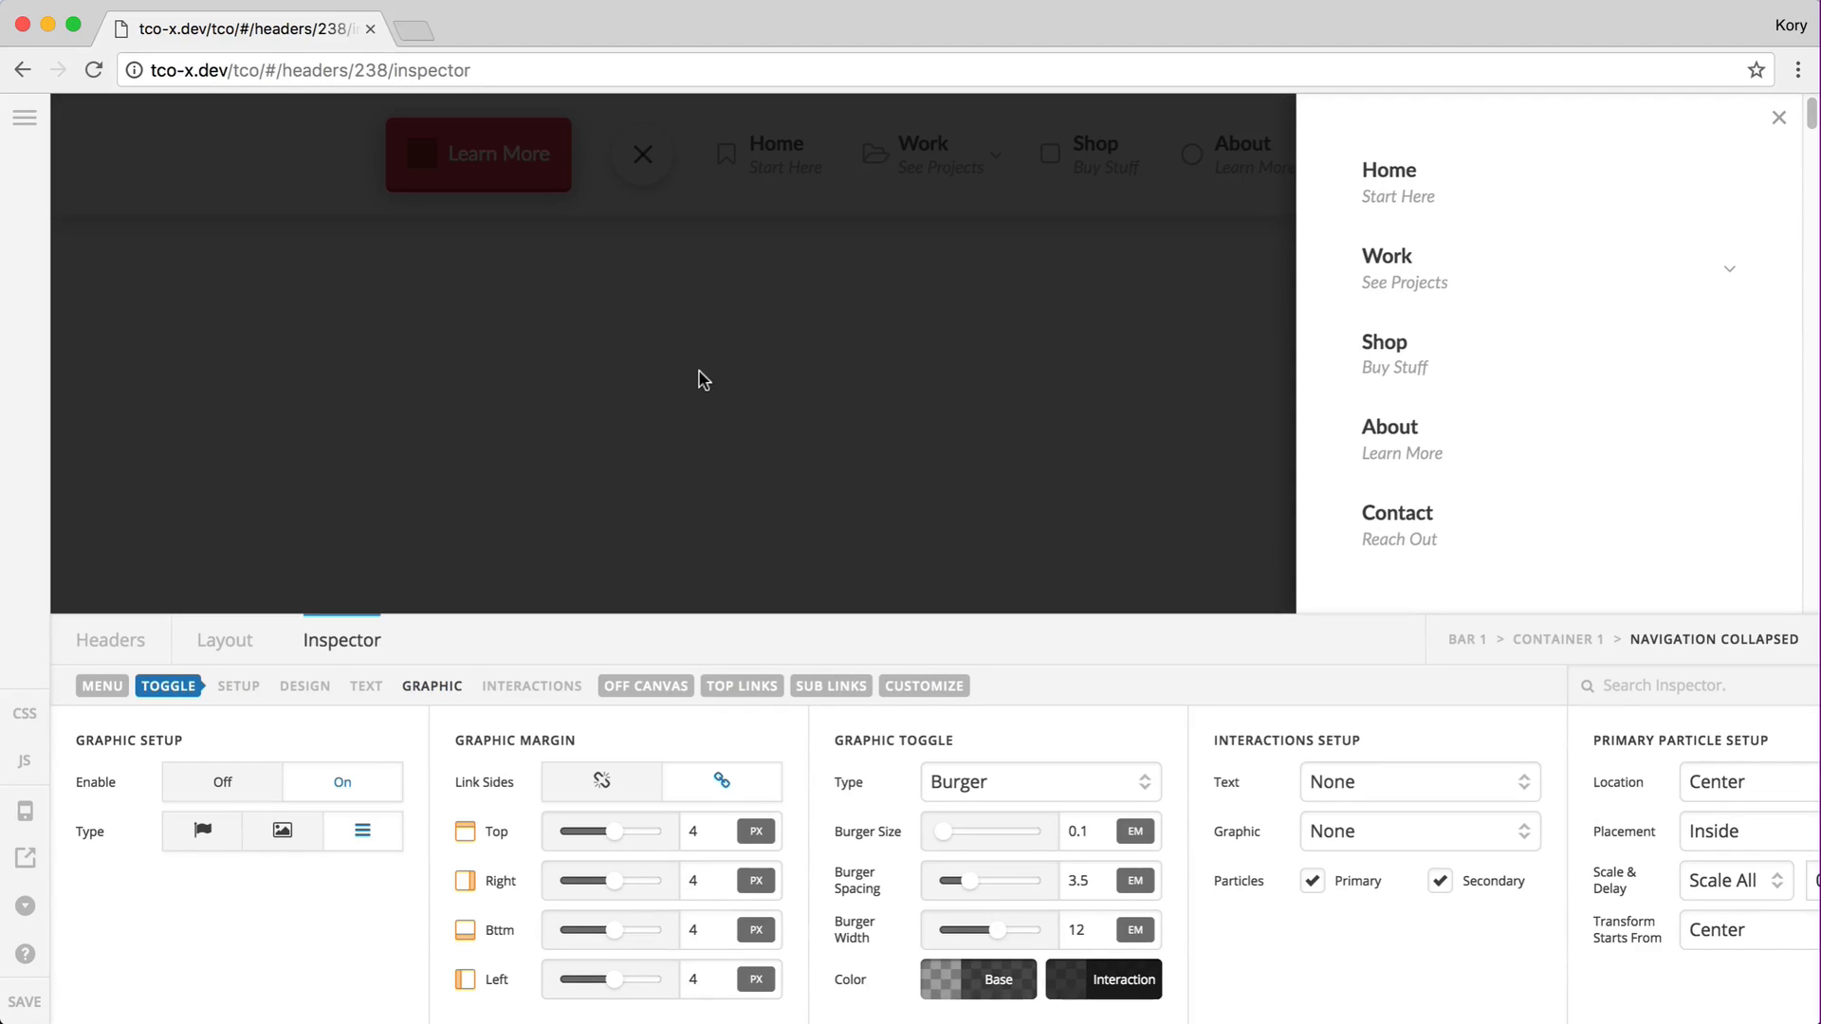
pyautogui.click(891, 382)
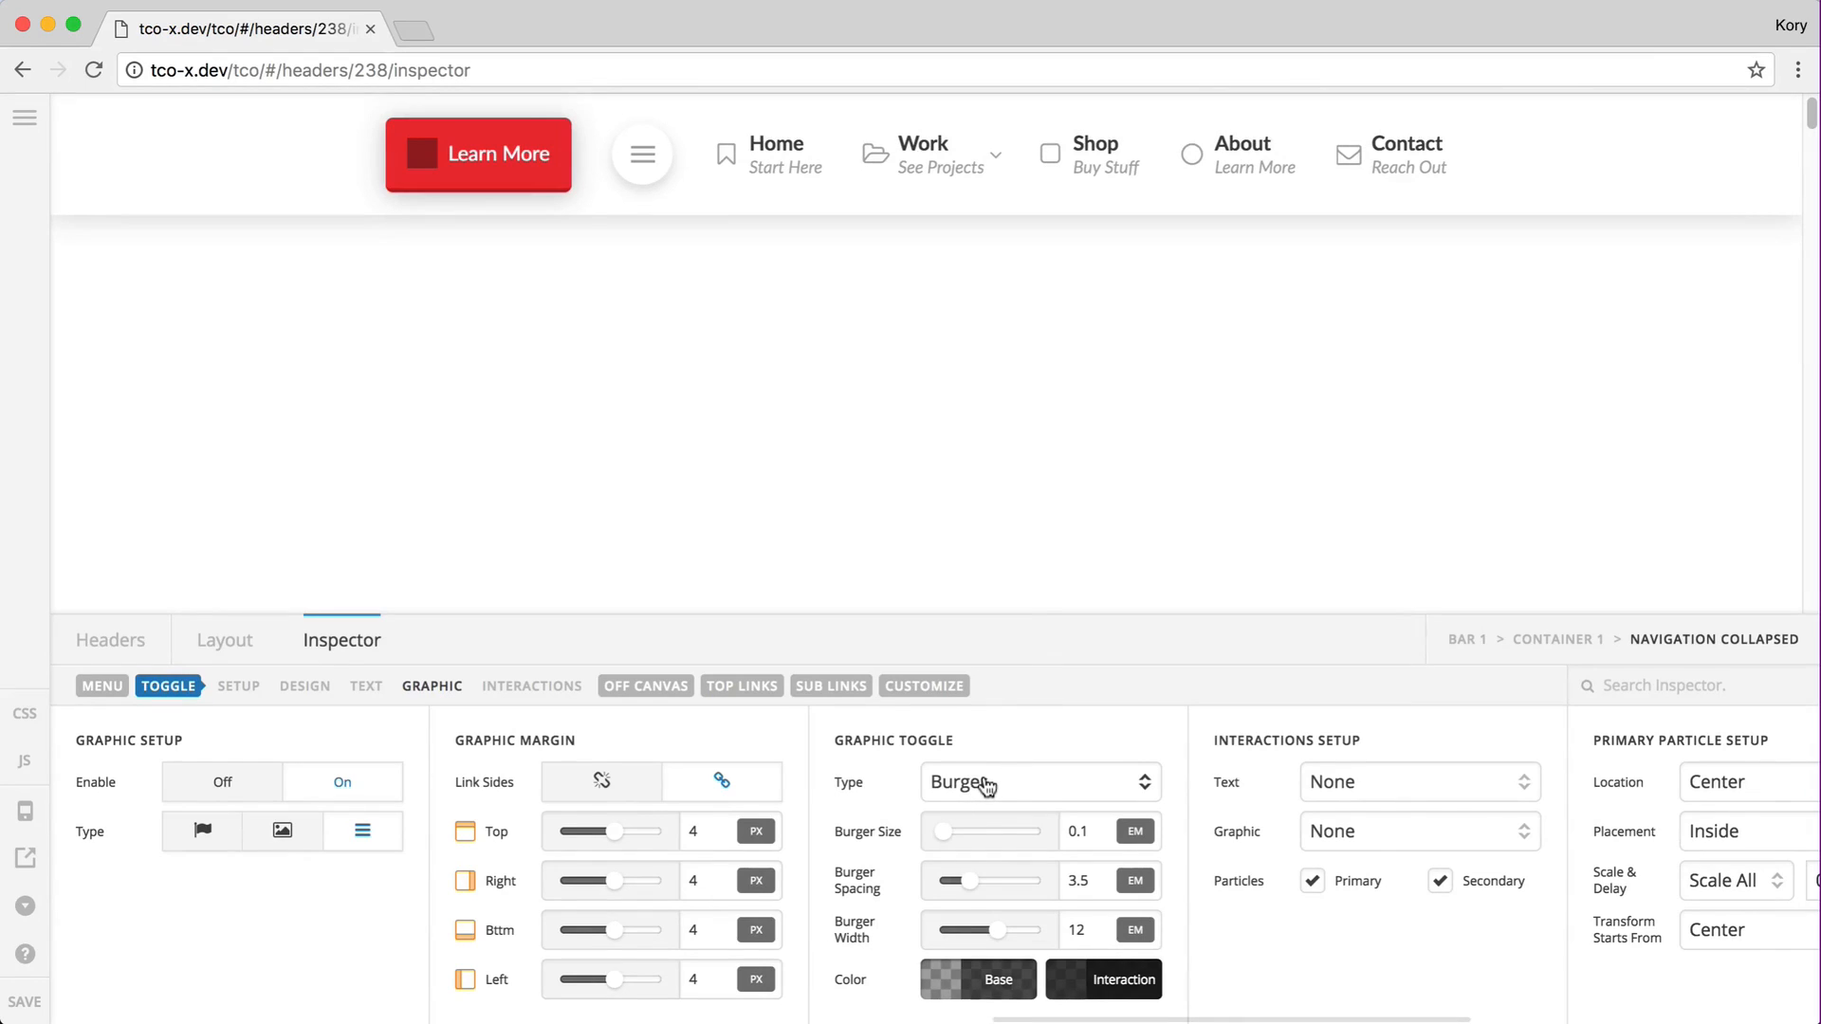
pyautogui.click(986, 787)
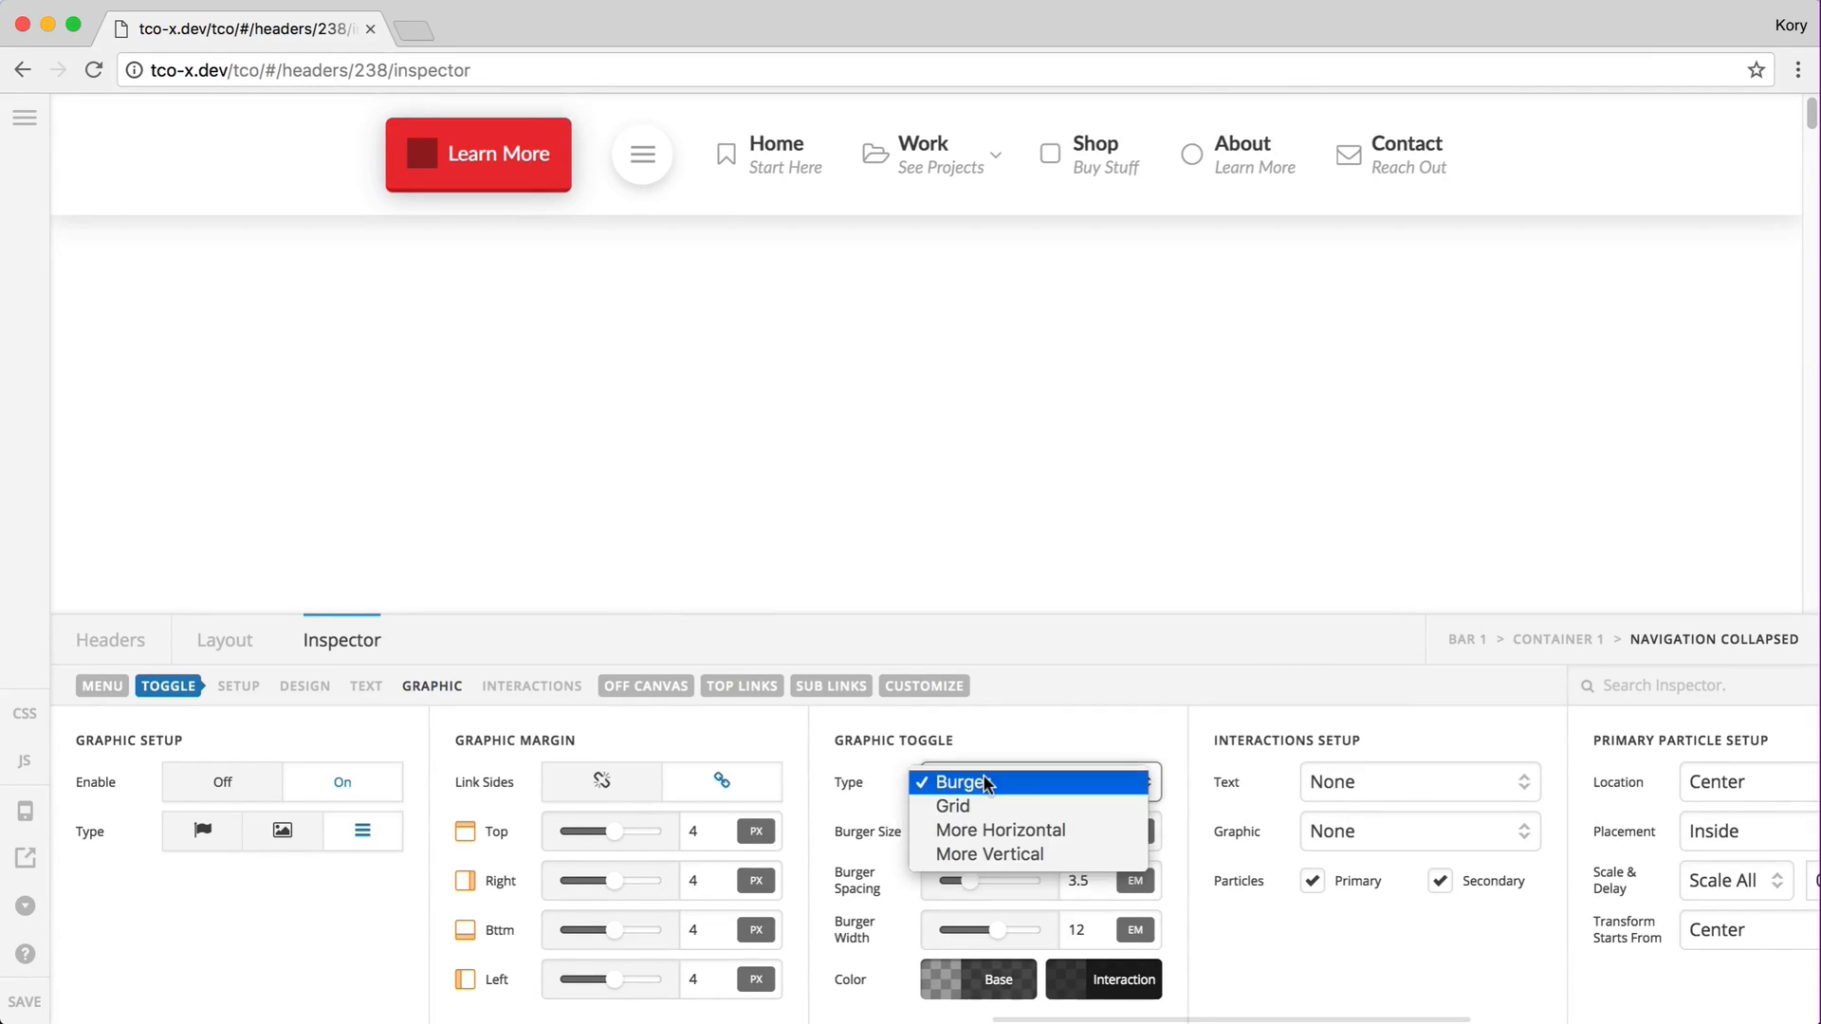
pyautogui.click(958, 801)
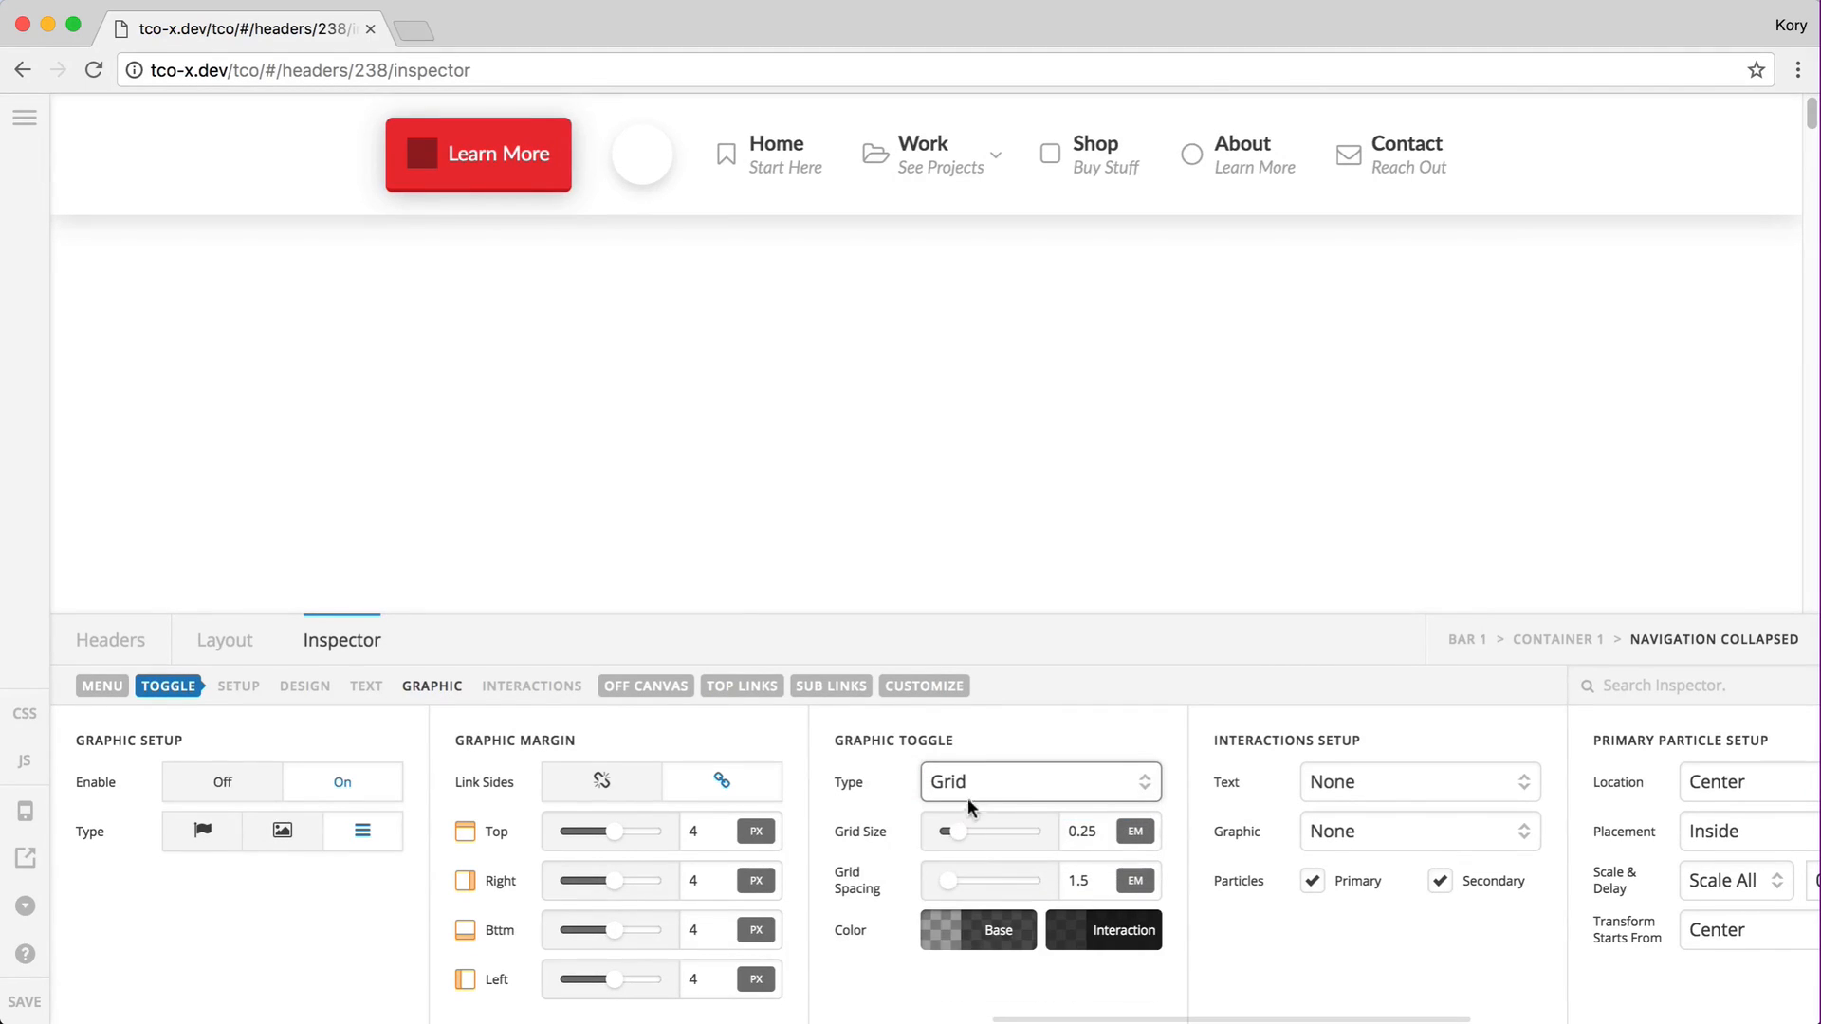
pyautogui.click(996, 785)
pyautogui.click(991, 804)
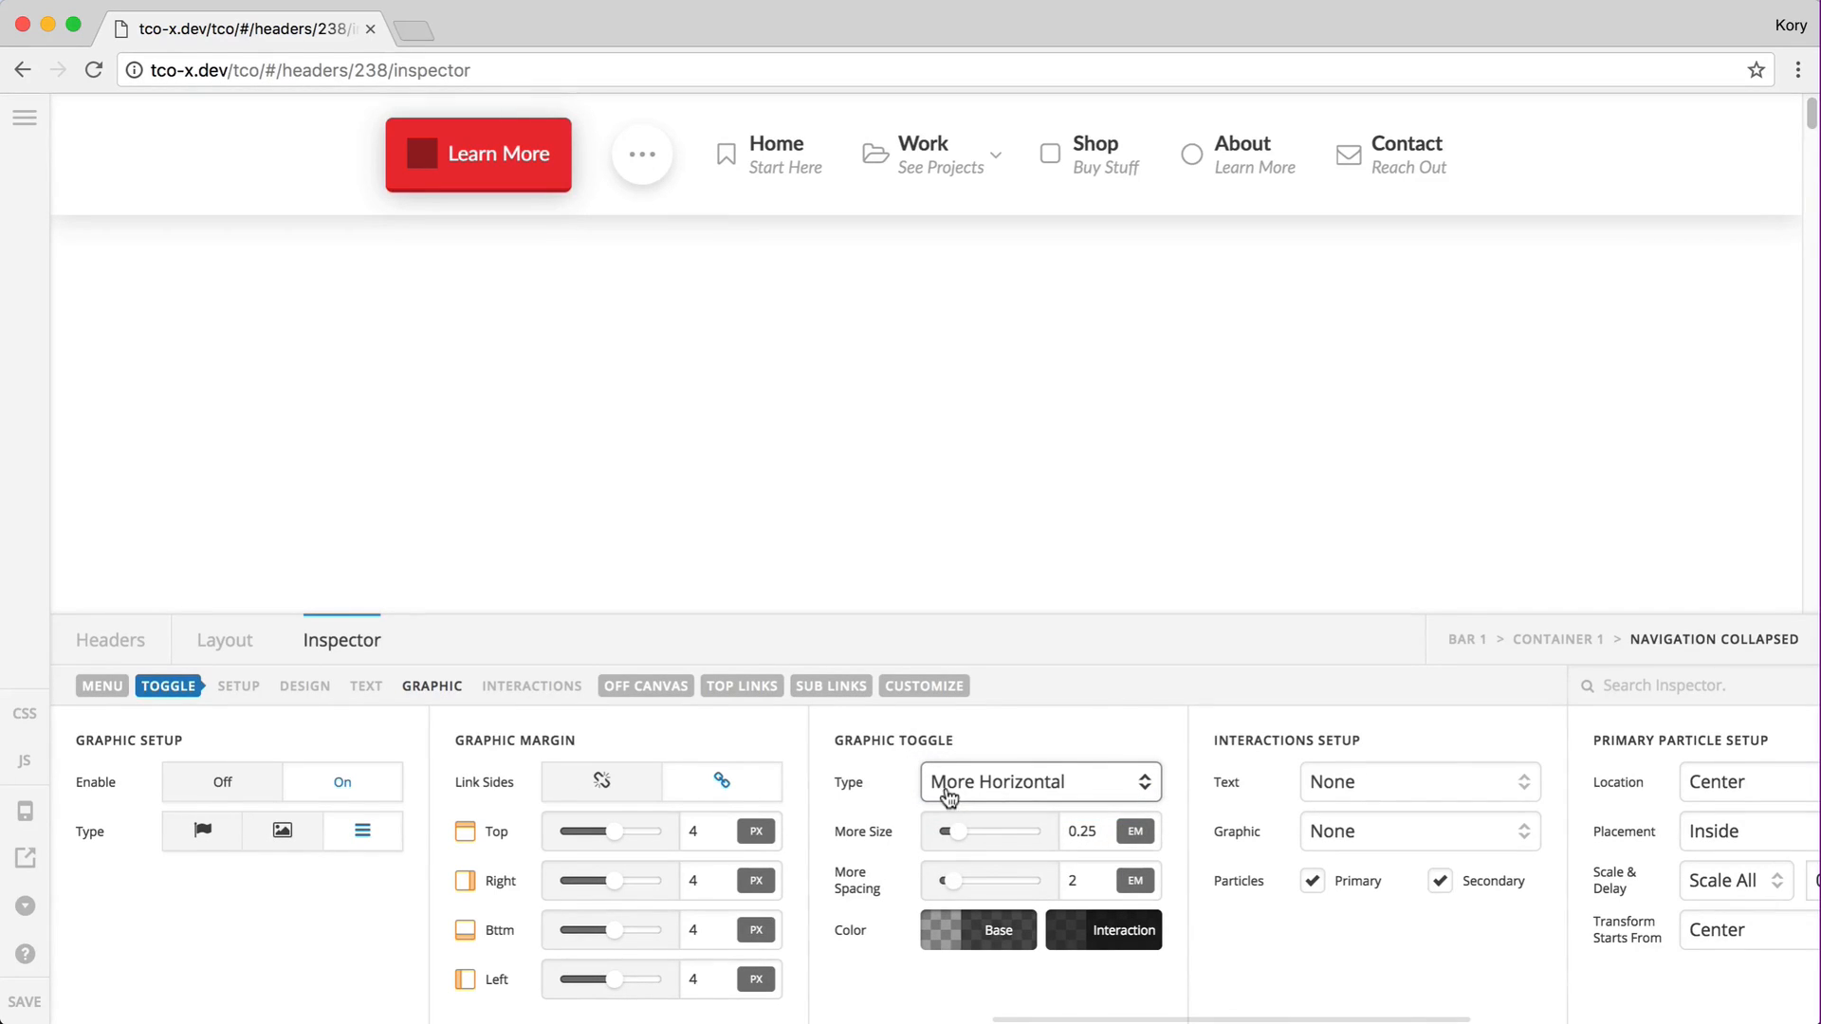
pyautogui.click(949, 795)
pyautogui.click(976, 811)
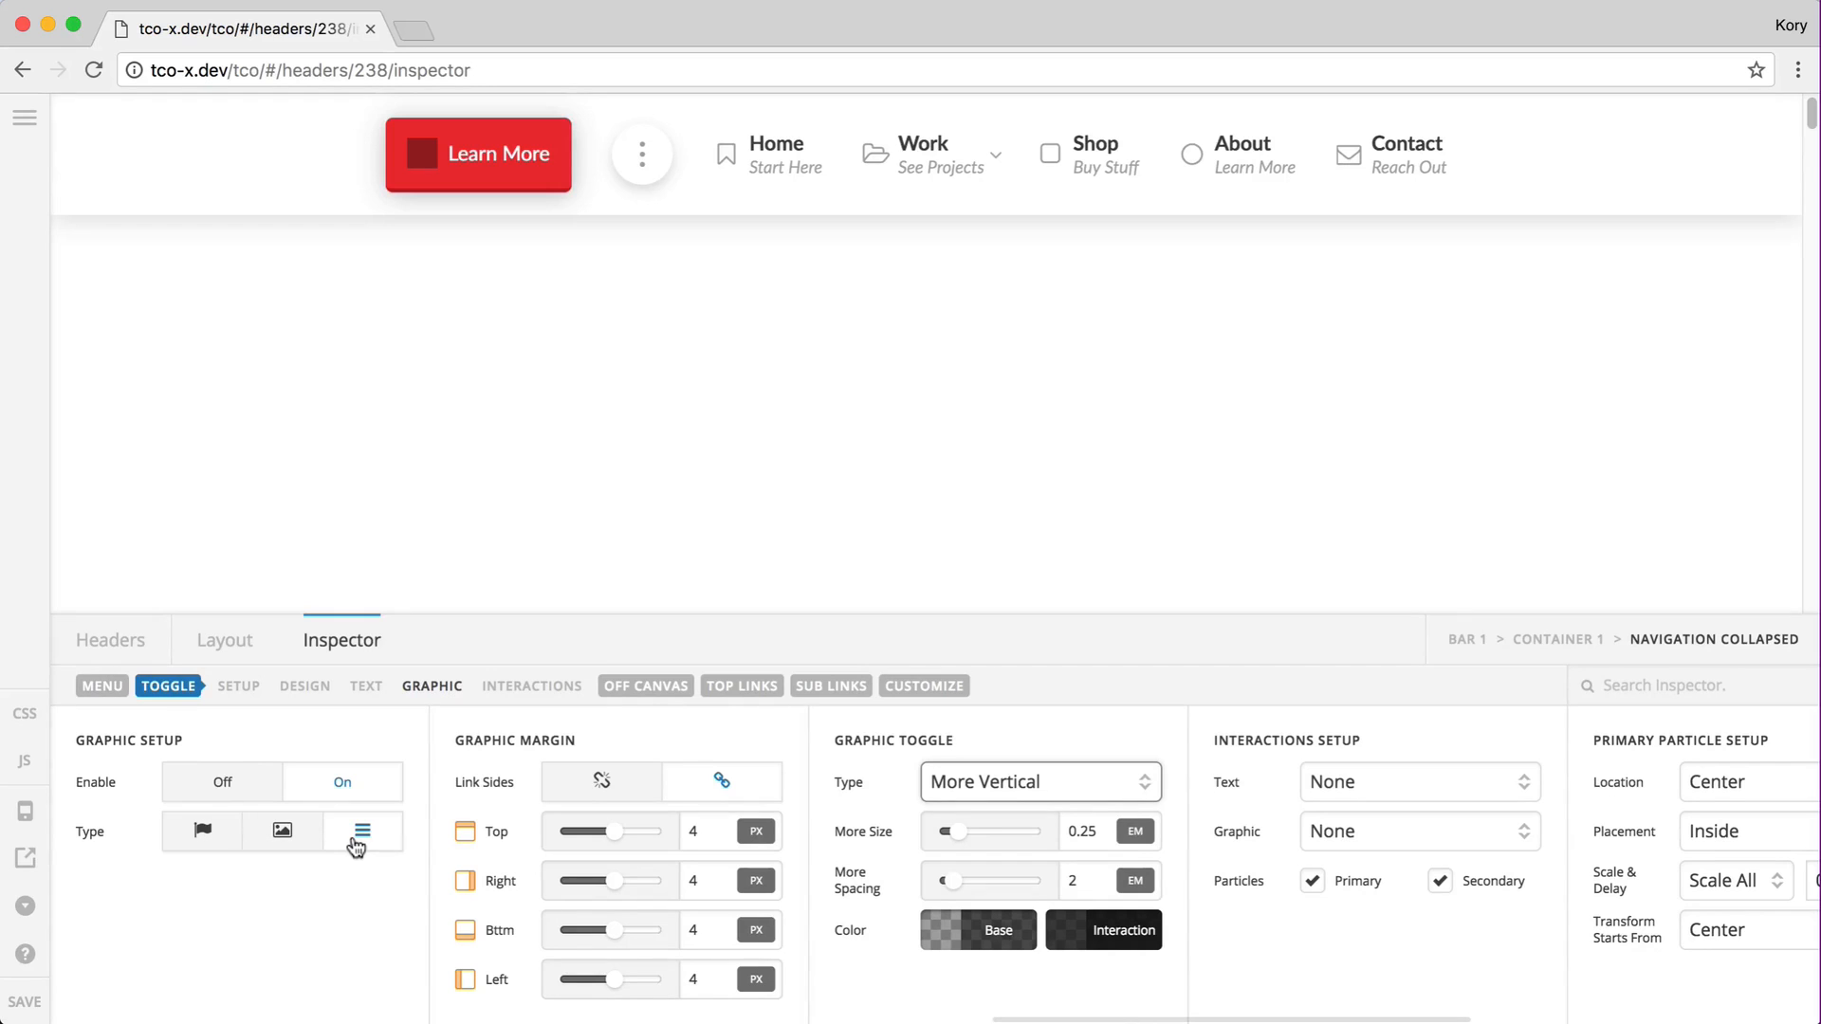
# Step: Switch the Learn More button's graphic type to icon
pyautogui.click(515, 188)
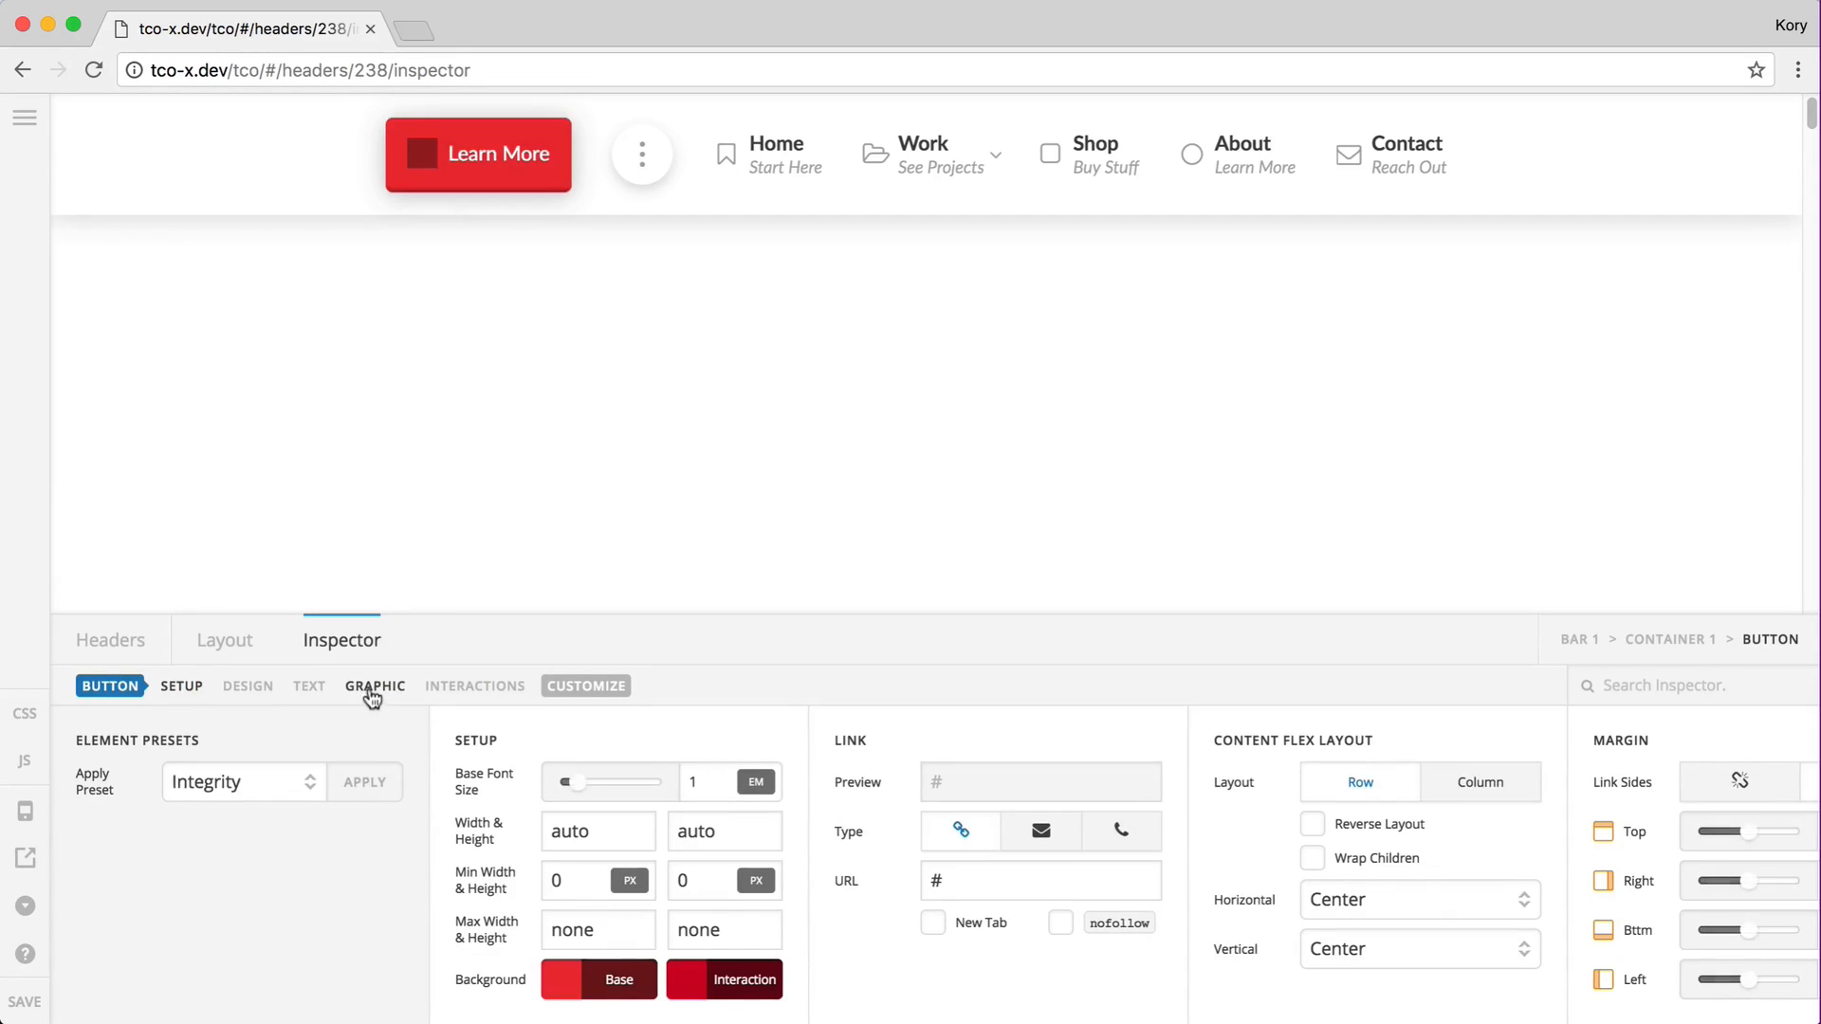
pyautogui.click(372, 690)
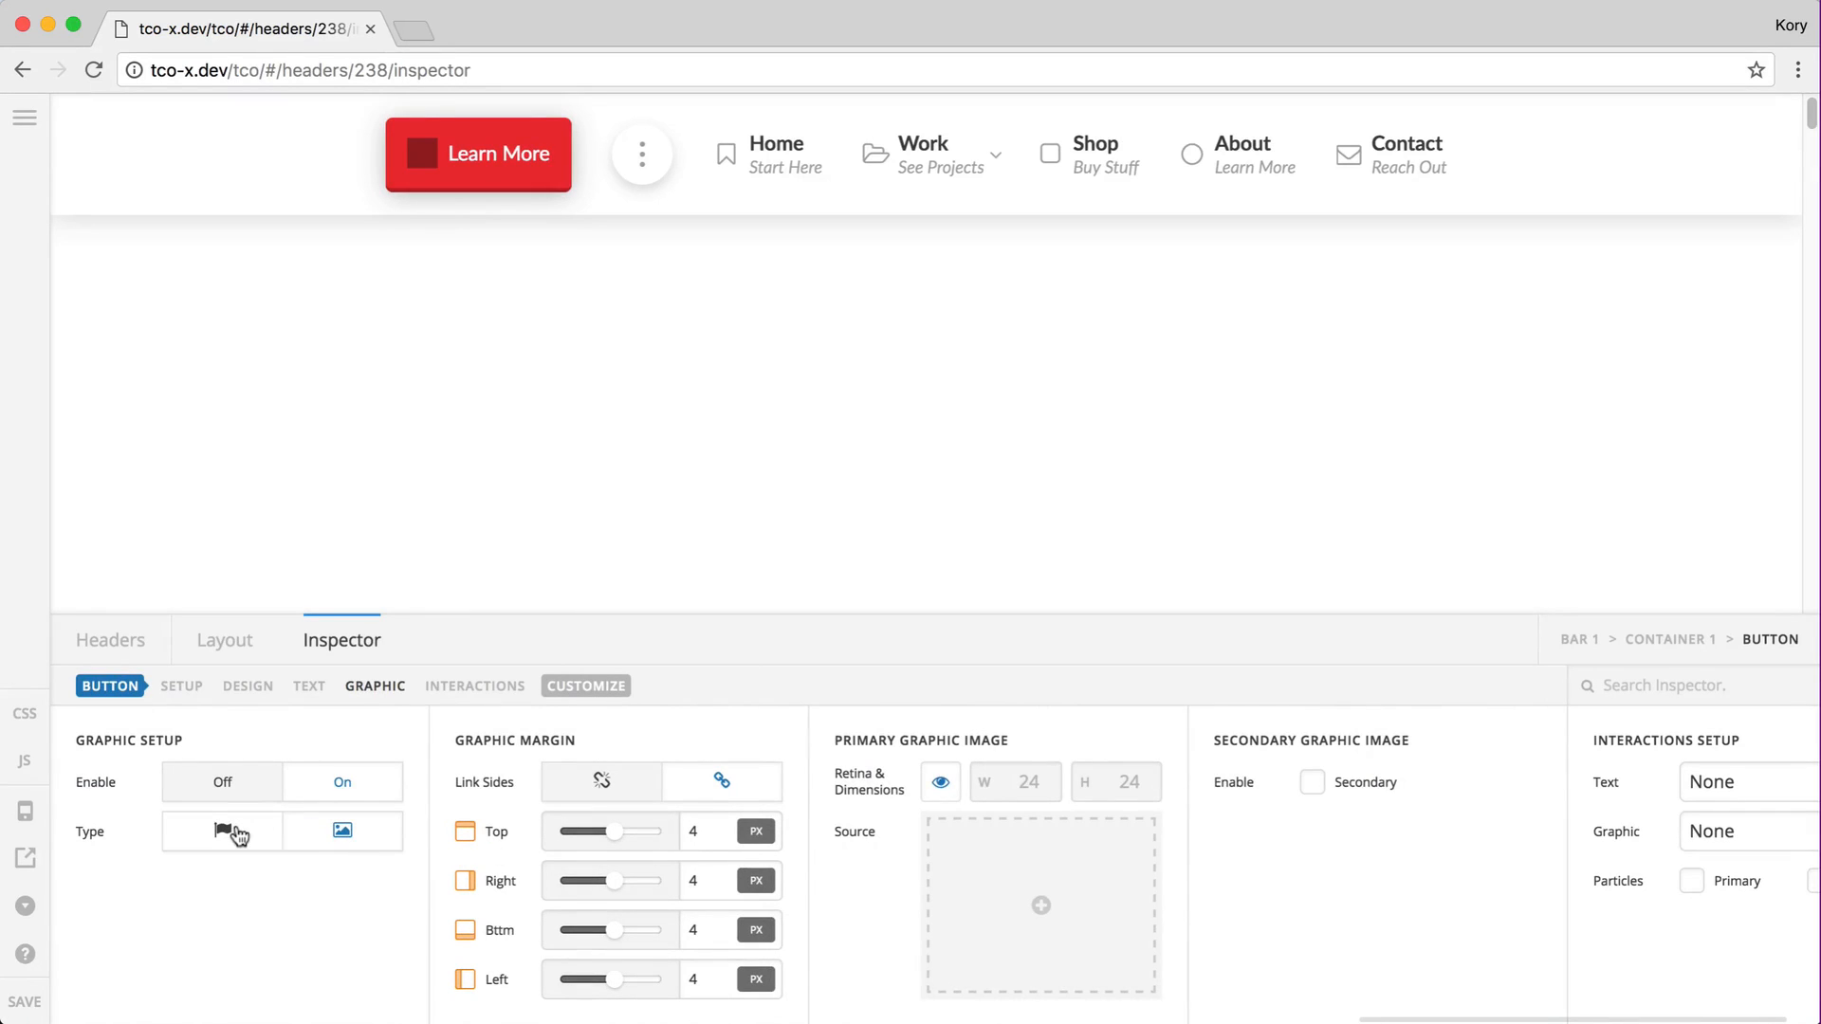
pyautogui.click(235, 832)
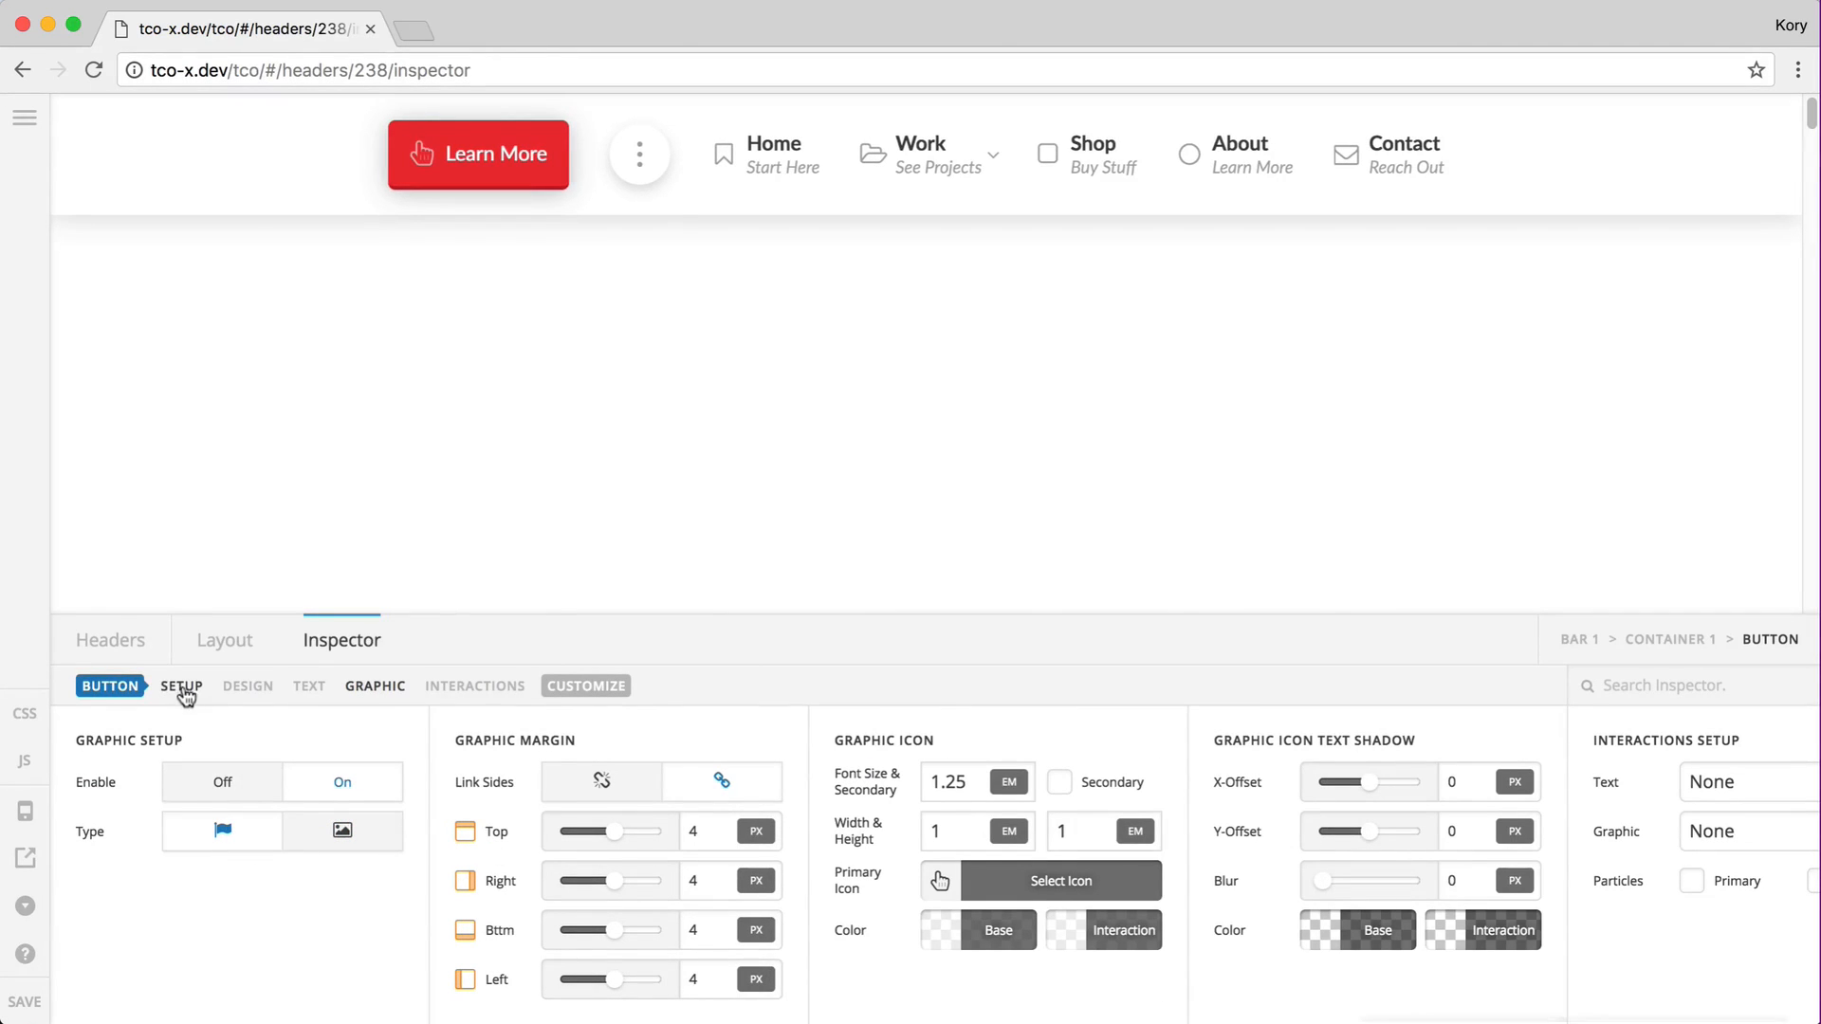
# Step: Try a minimum width of 300 px on the Learn More button, and set it back to 0 px
pyautogui.click(183, 690)
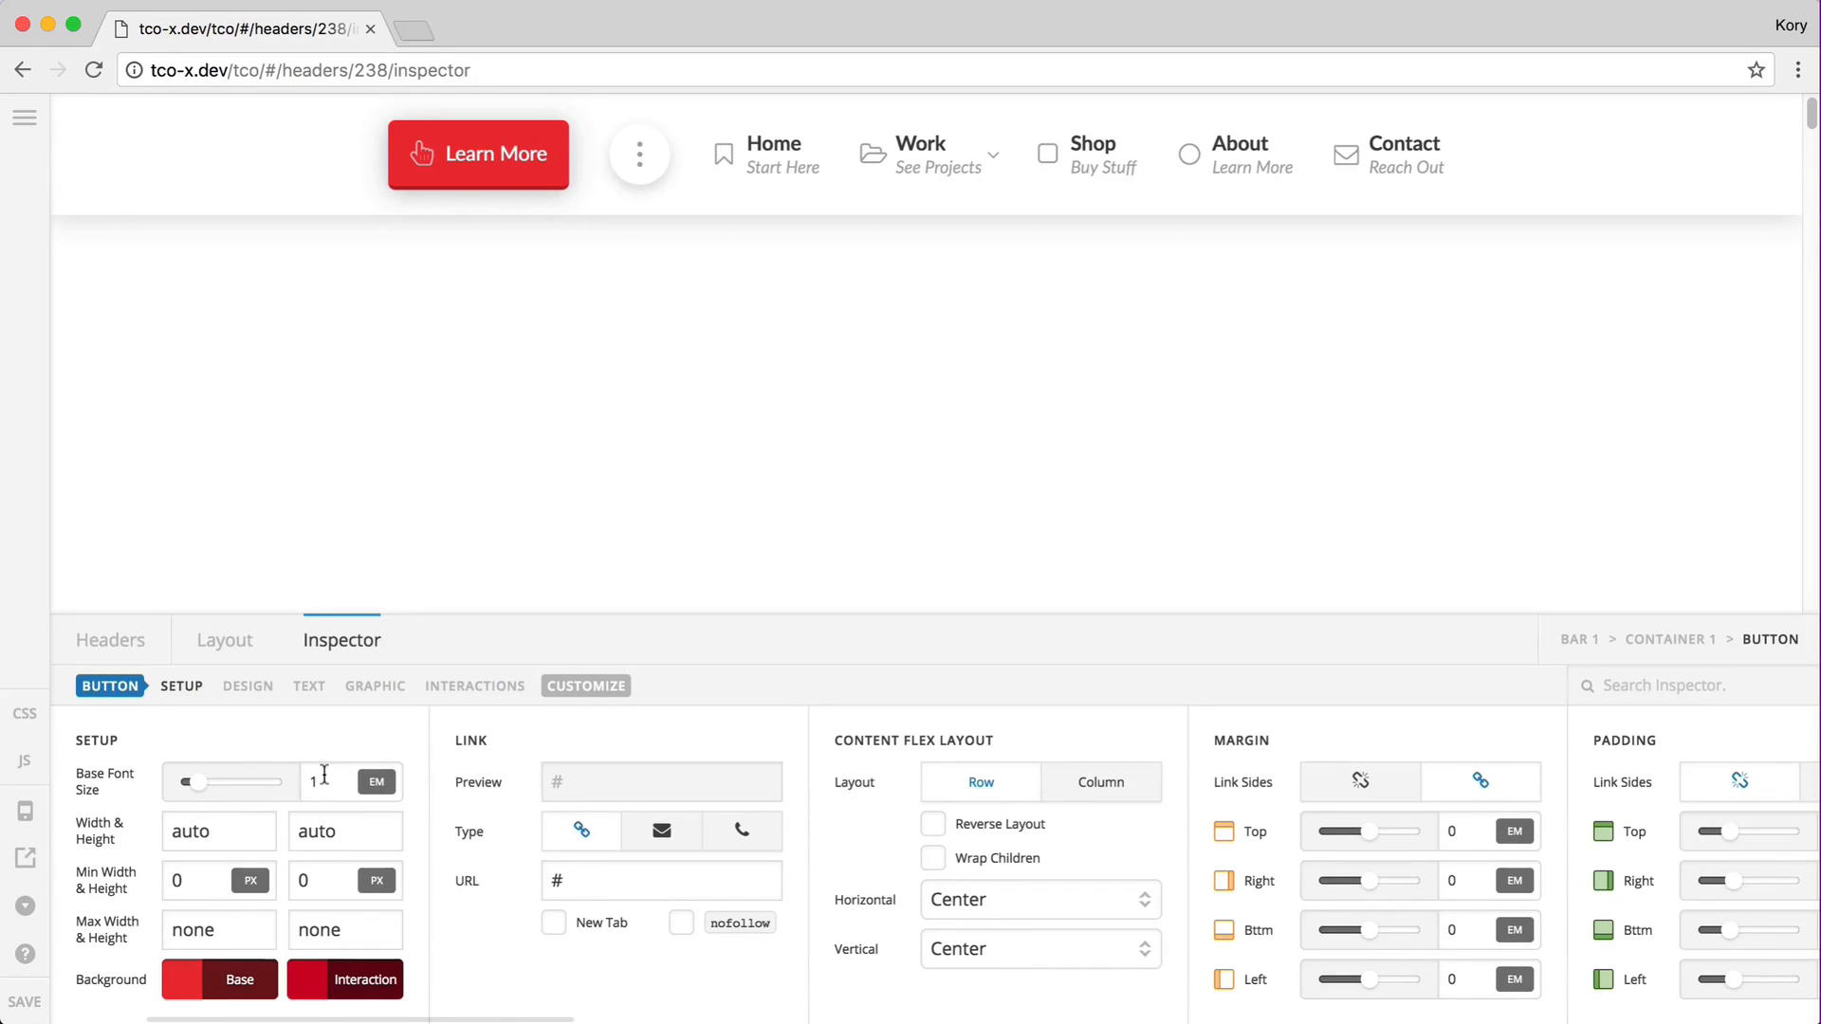
pyautogui.click(325, 774)
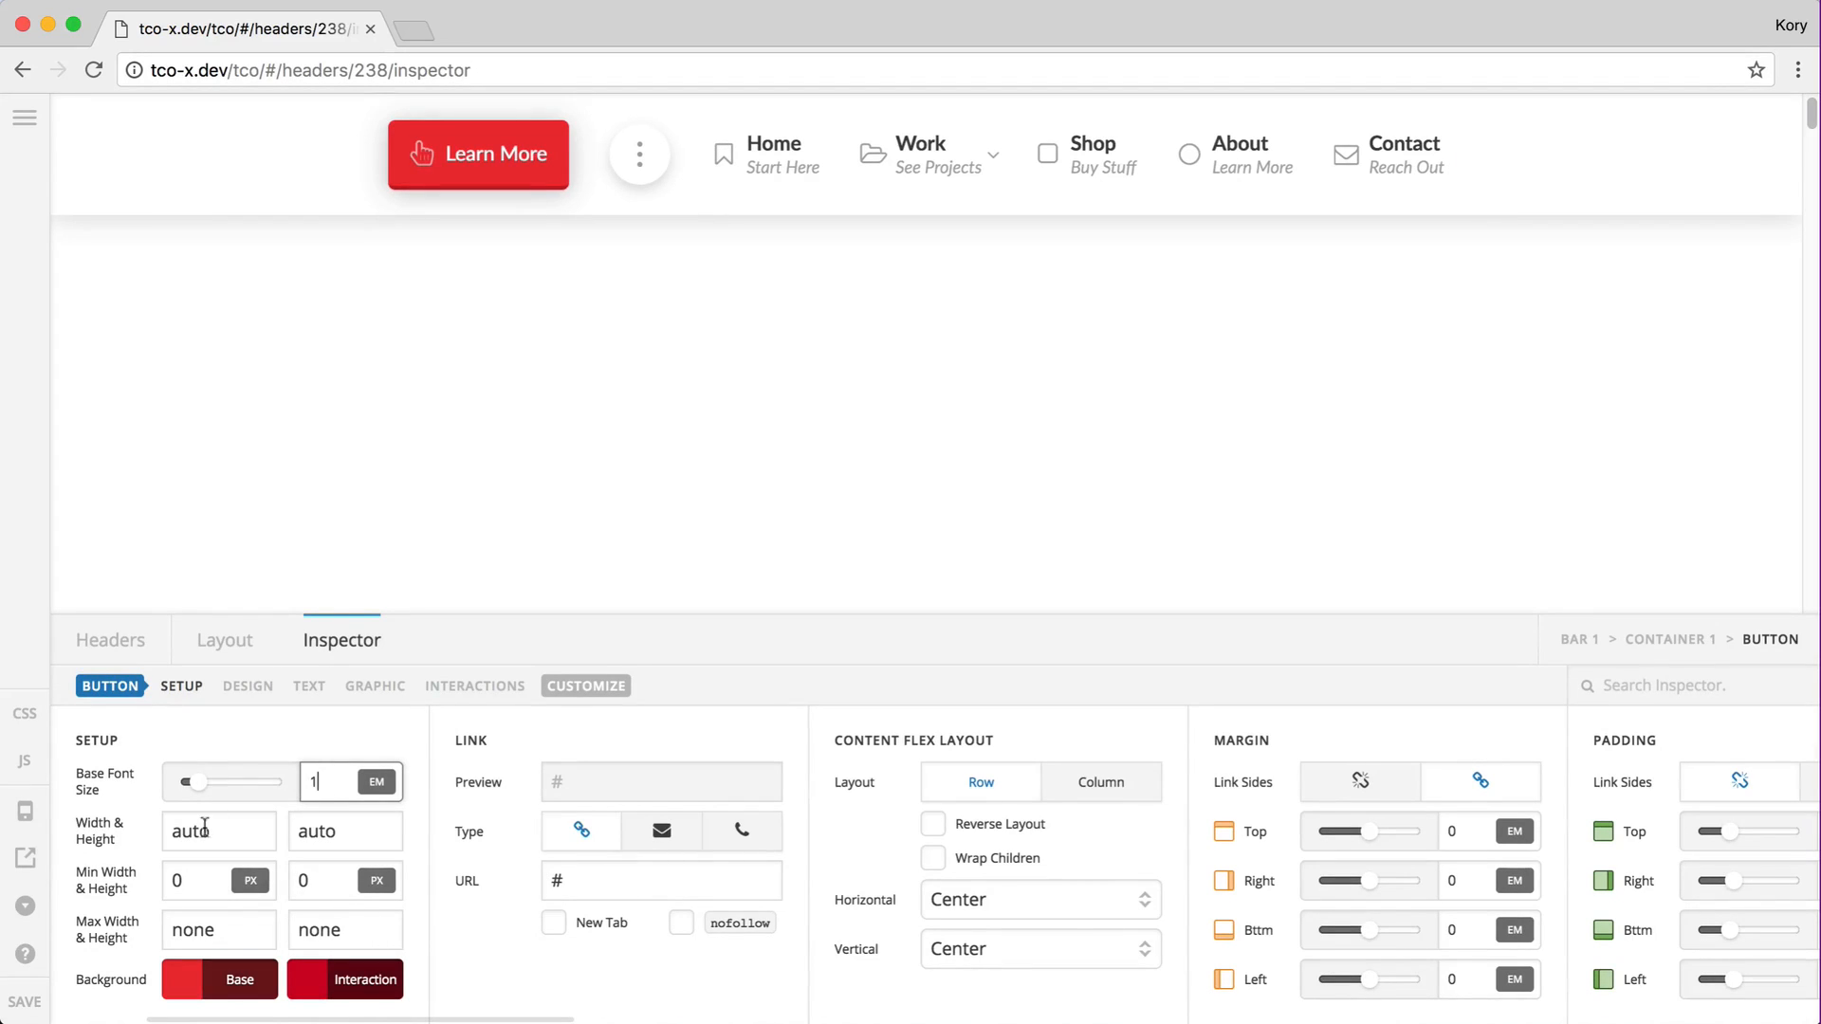
pyautogui.click(171, 880)
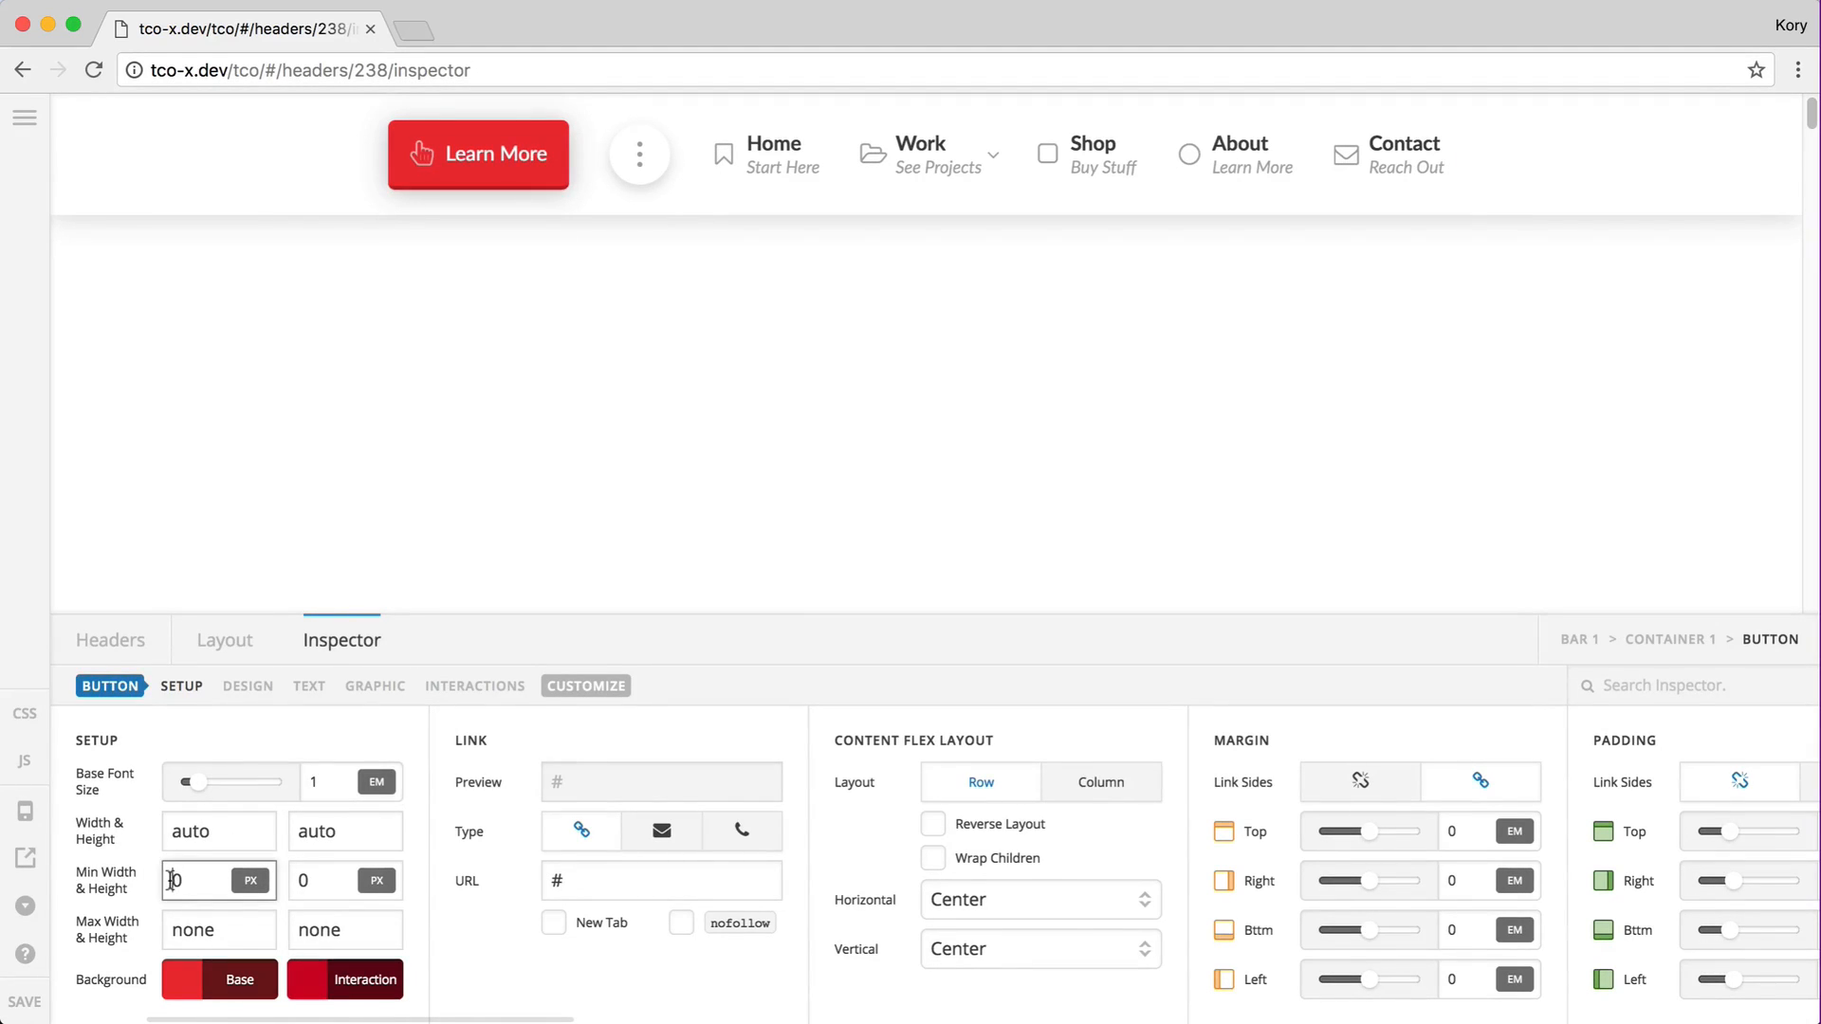
pyautogui.write('300')
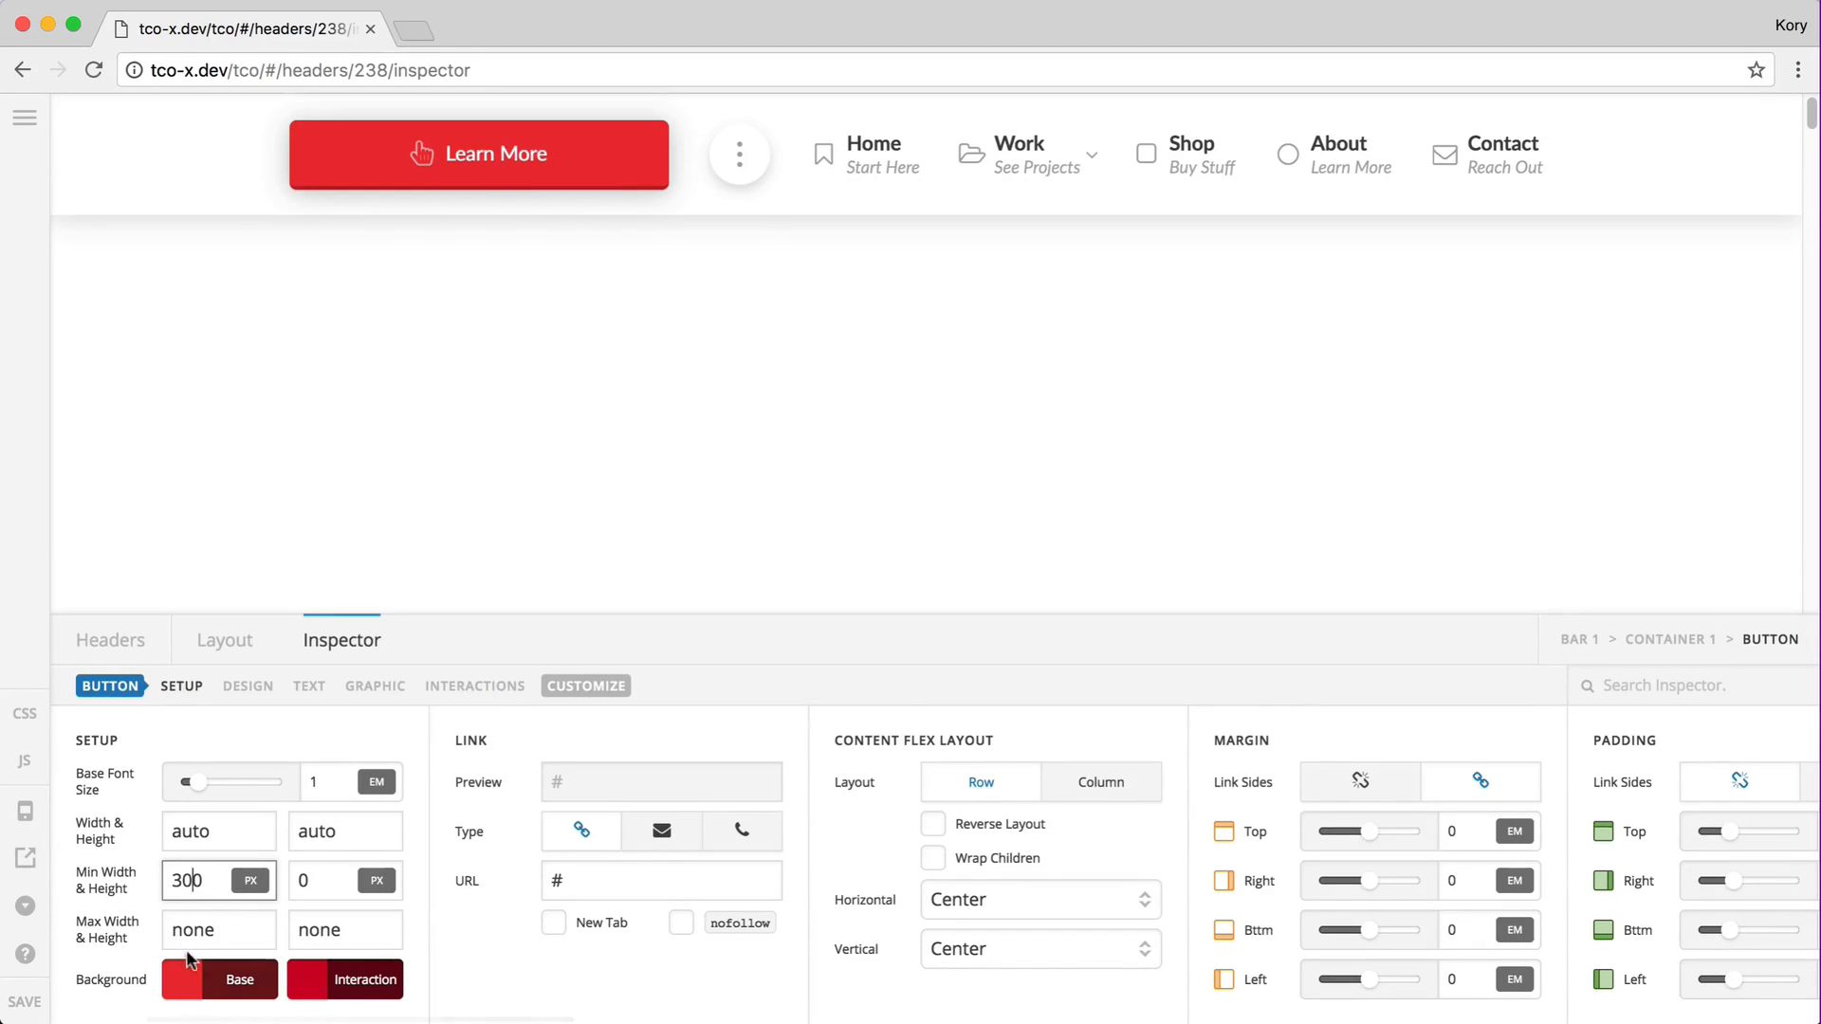
pyautogui.doubleClick(186, 880)
pyautogui.write('0')
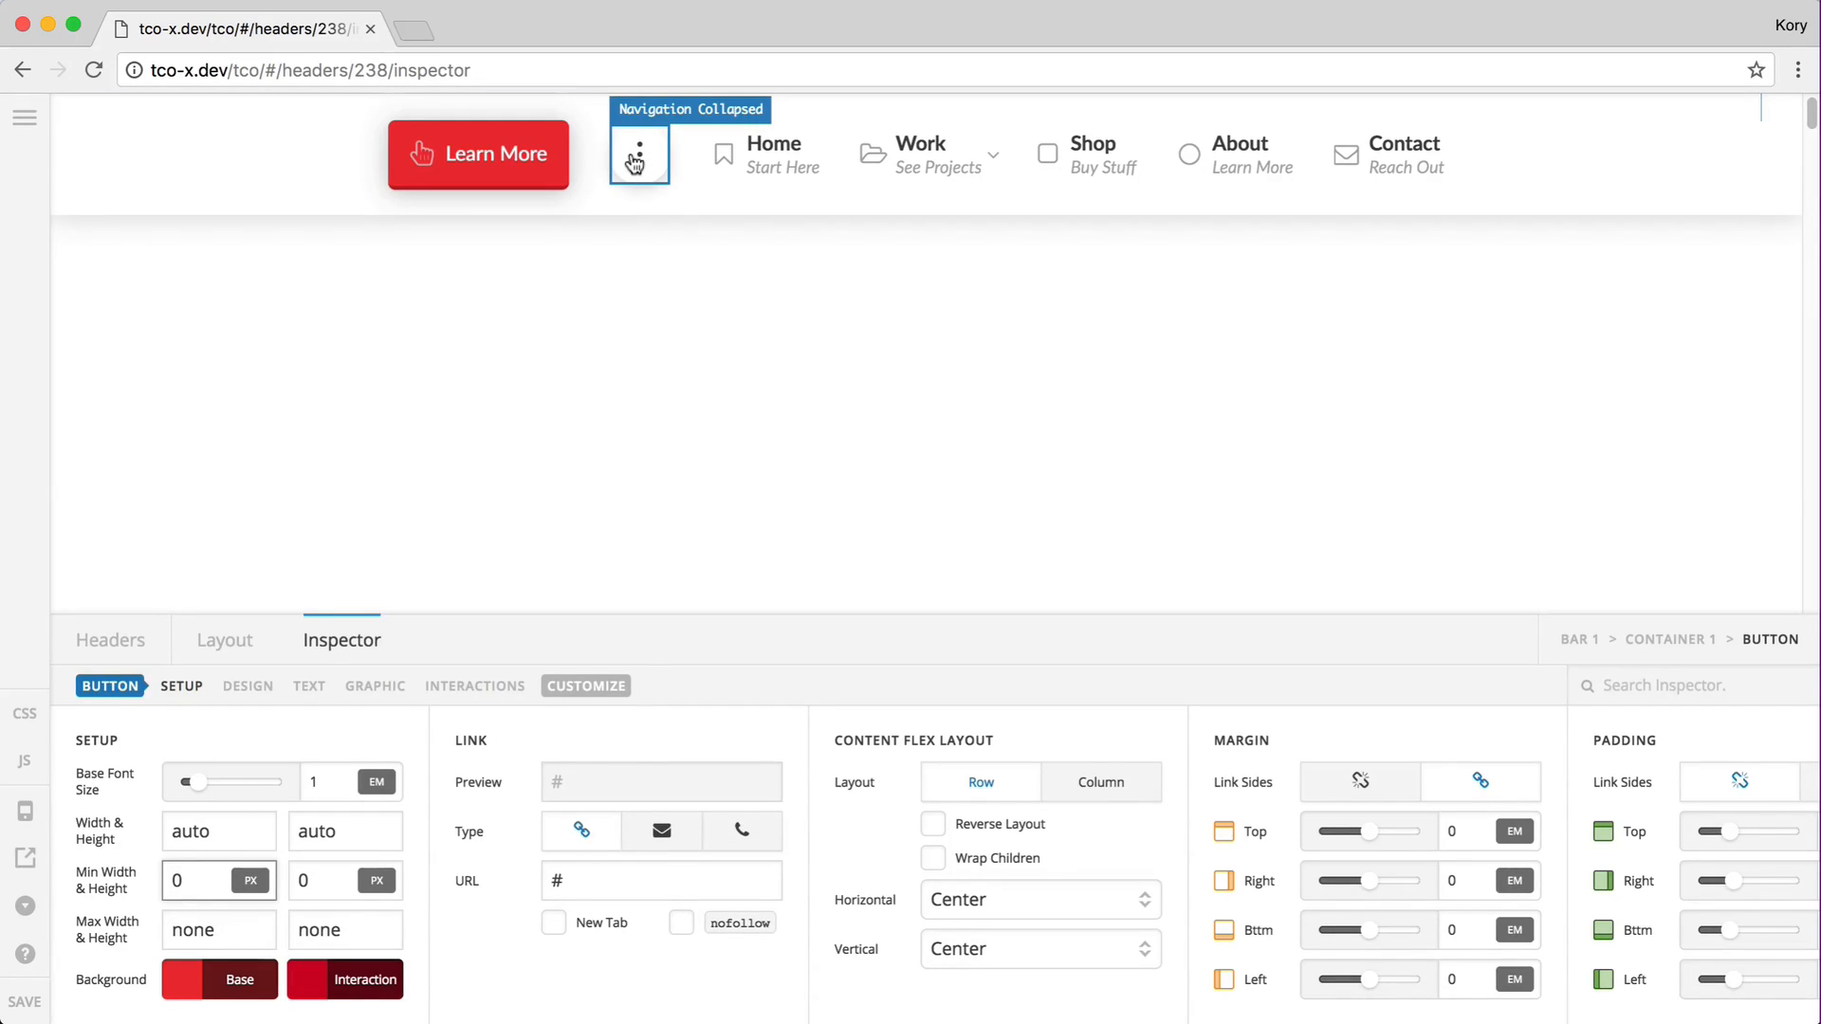
# Step: Preview the Navigation Collapsed off-canvas menu, close it, and show the Navigation Inline element's top links settings
pyautogui.click(634, 164)
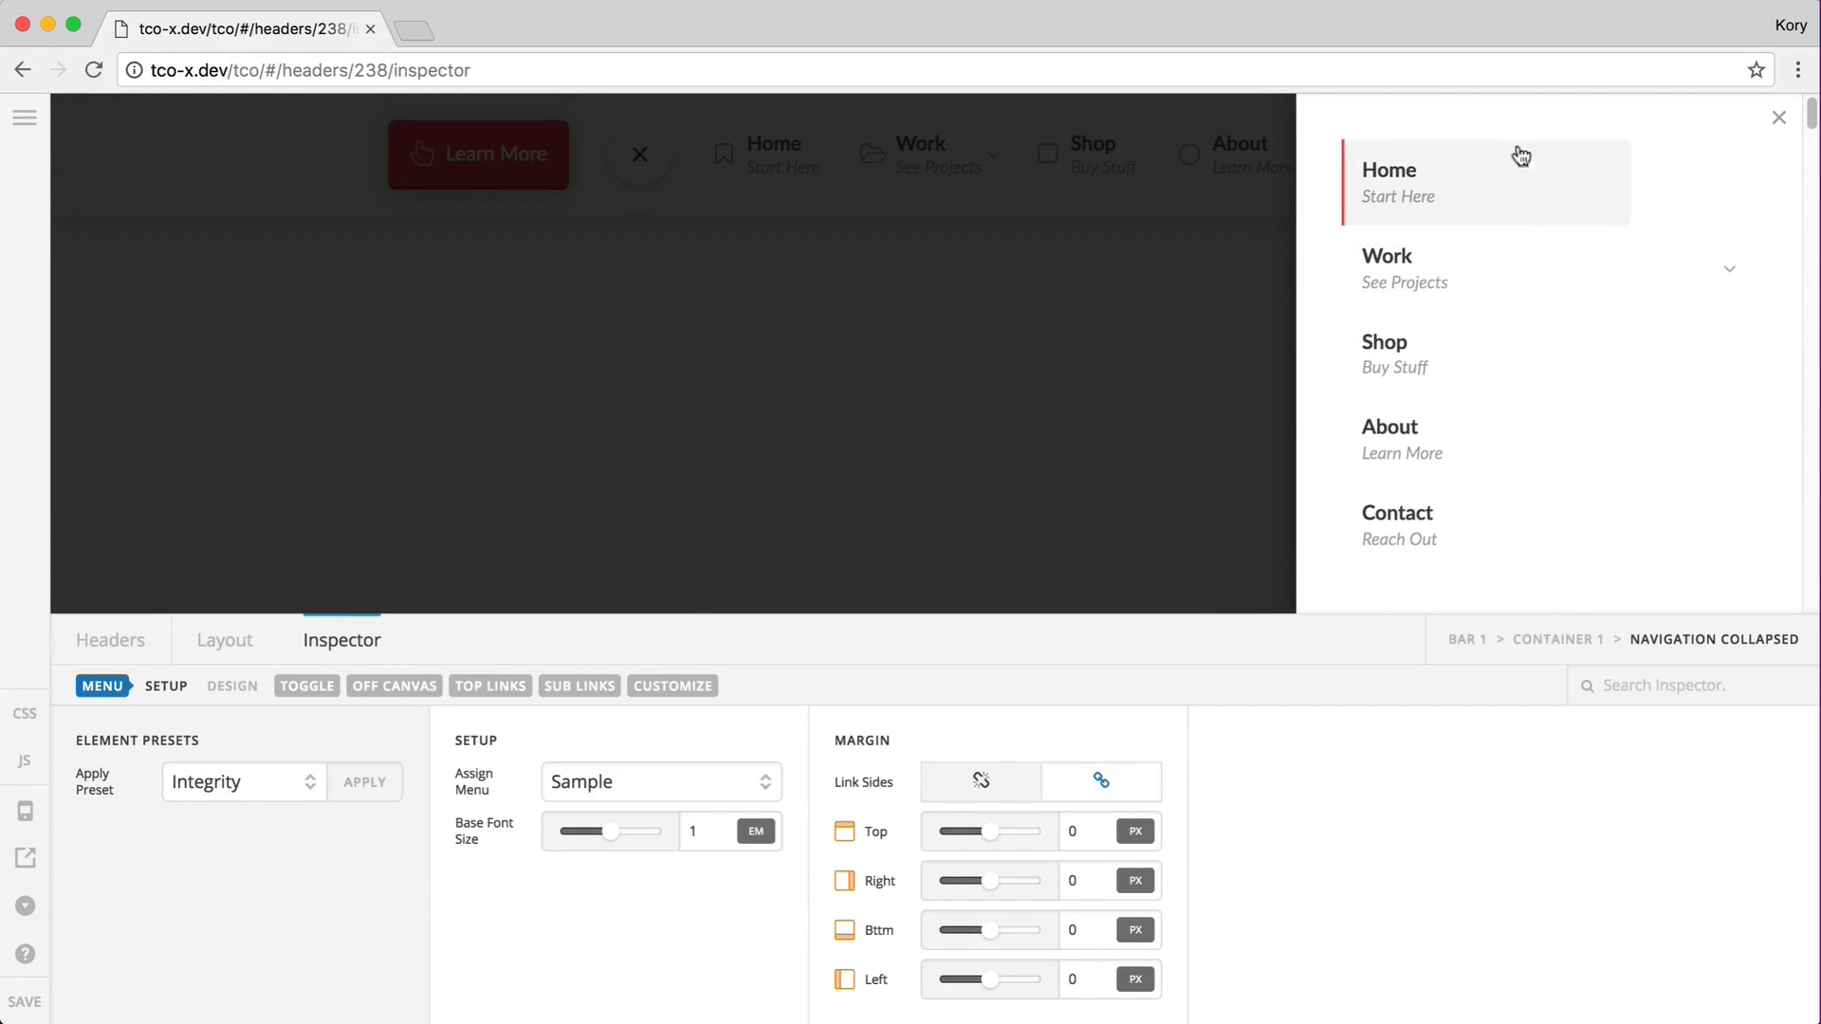
pyautogui.click(755, 455)
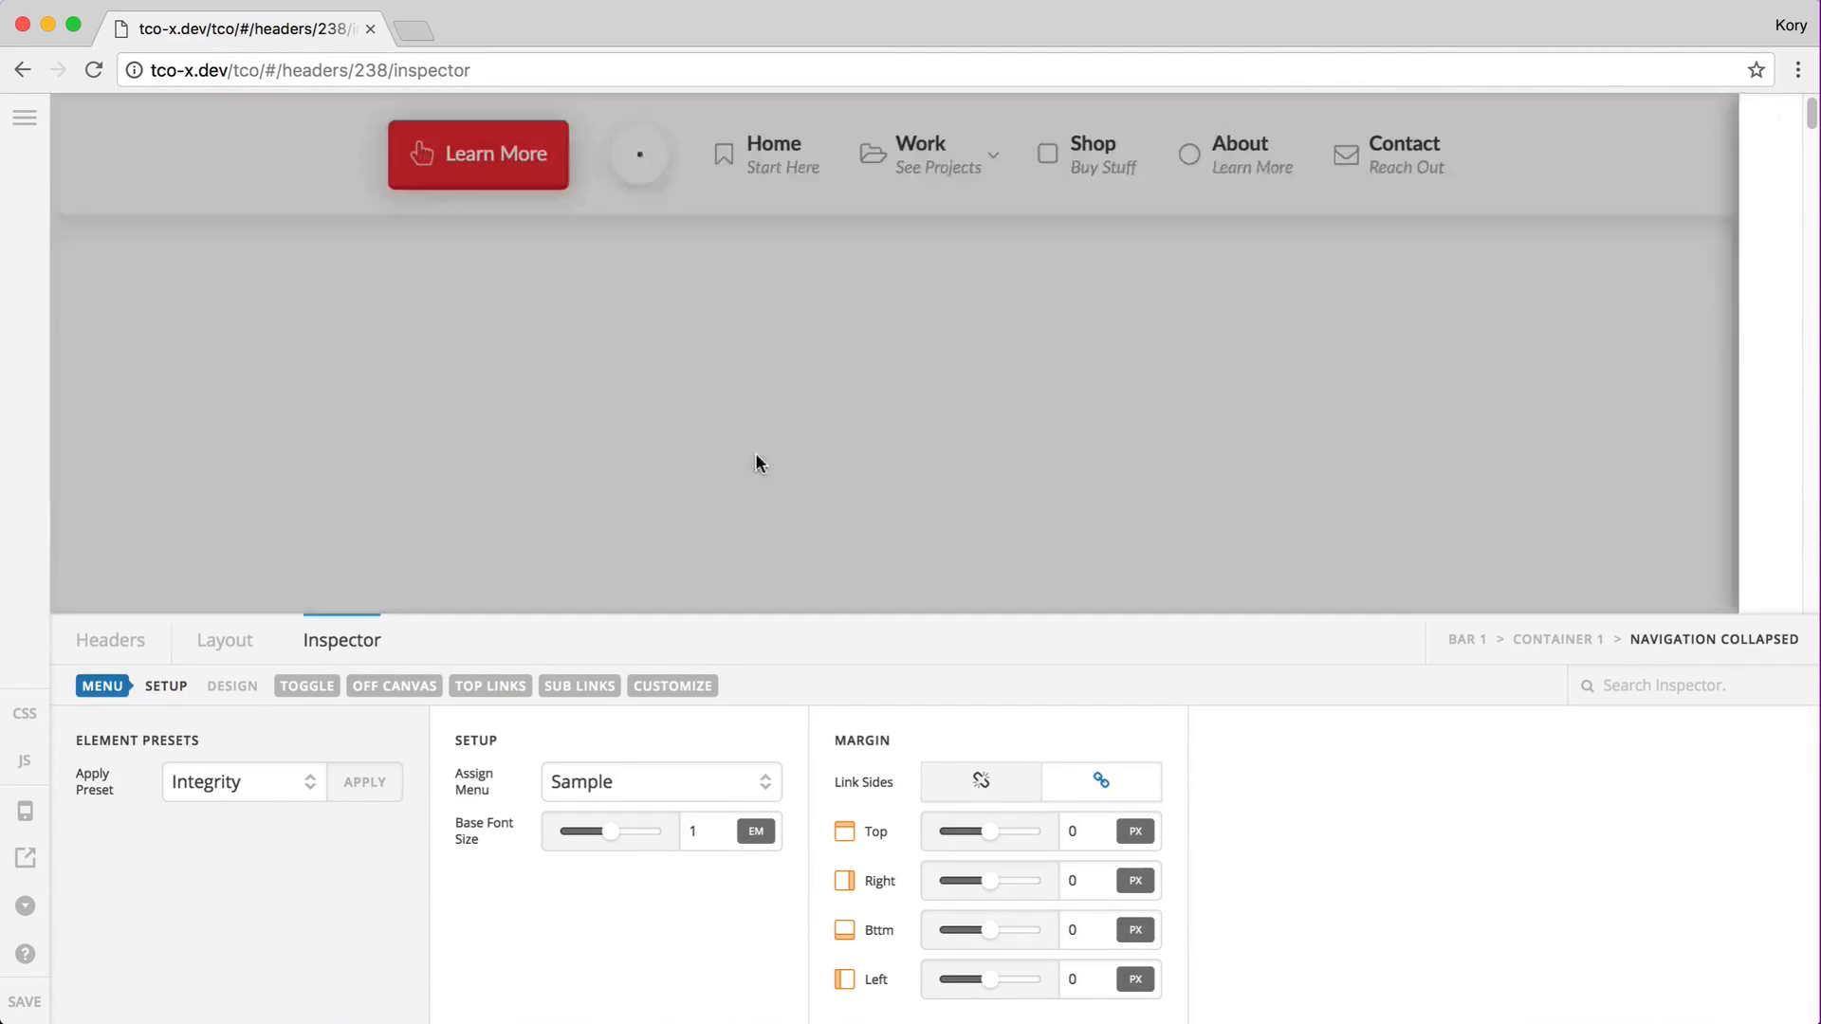
pyautogui.click(786, 176)
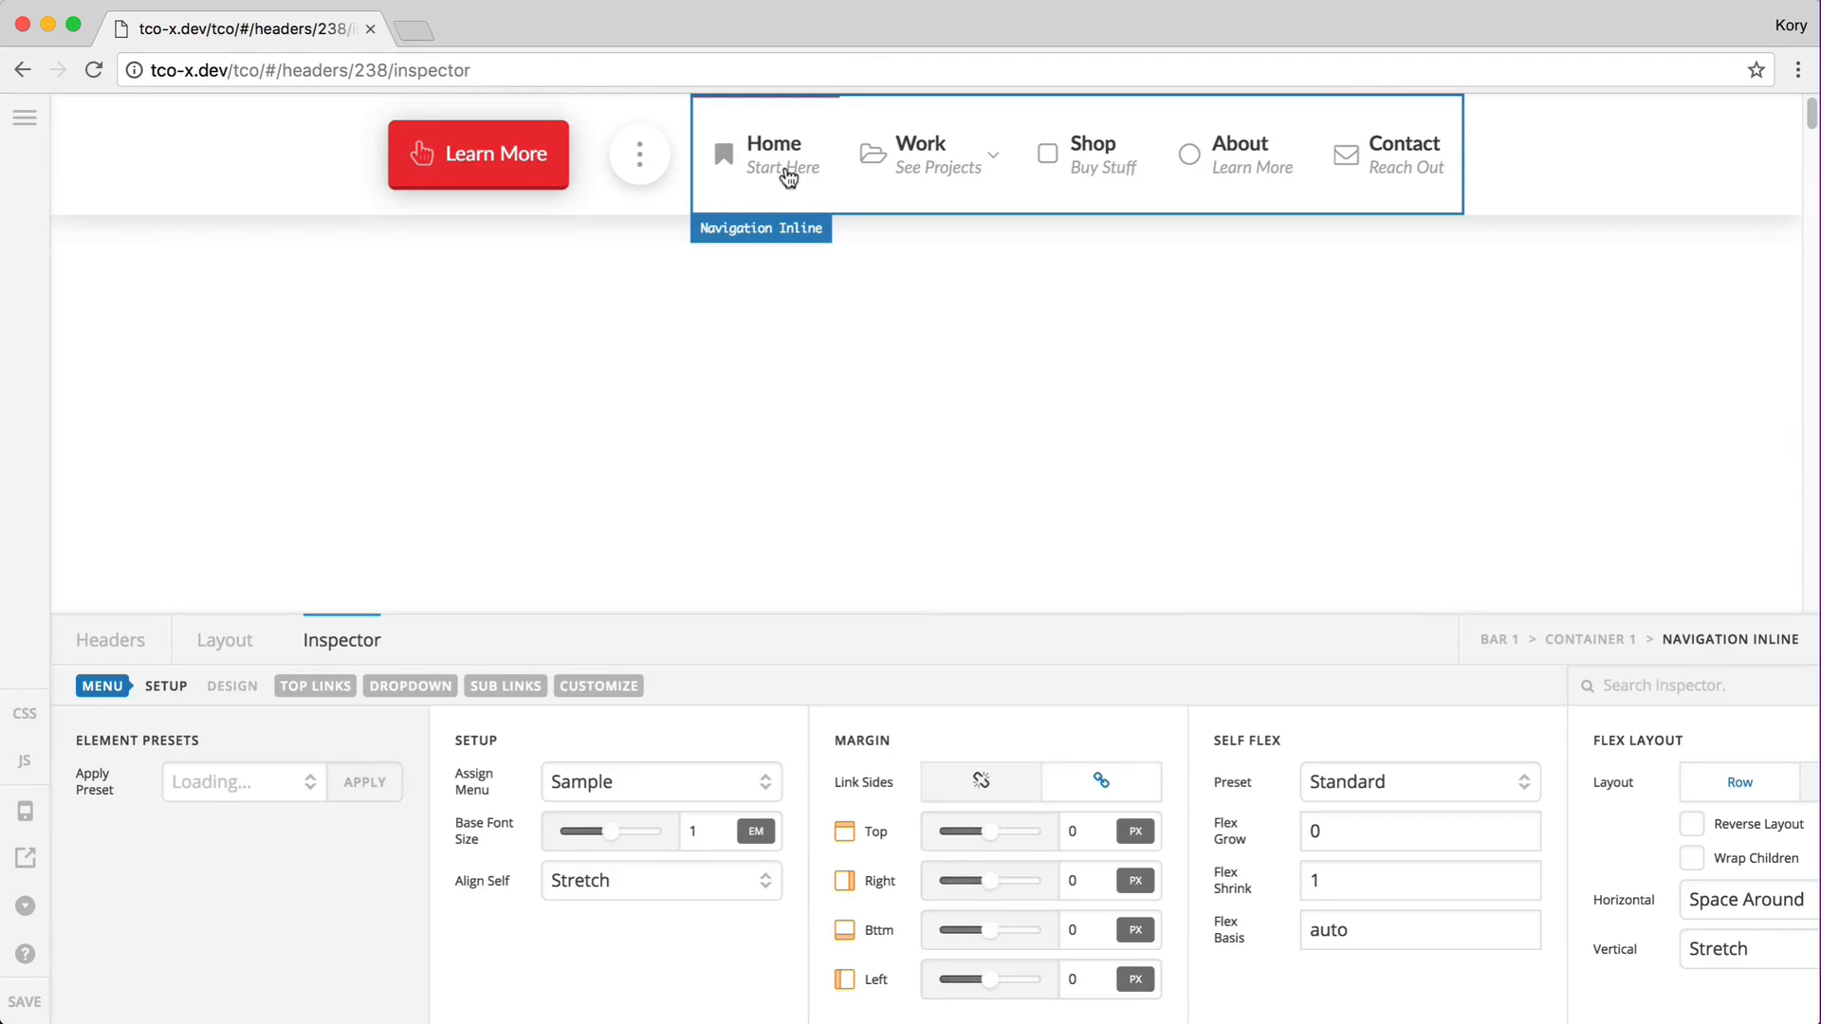
pyautogui.click(324, 684)
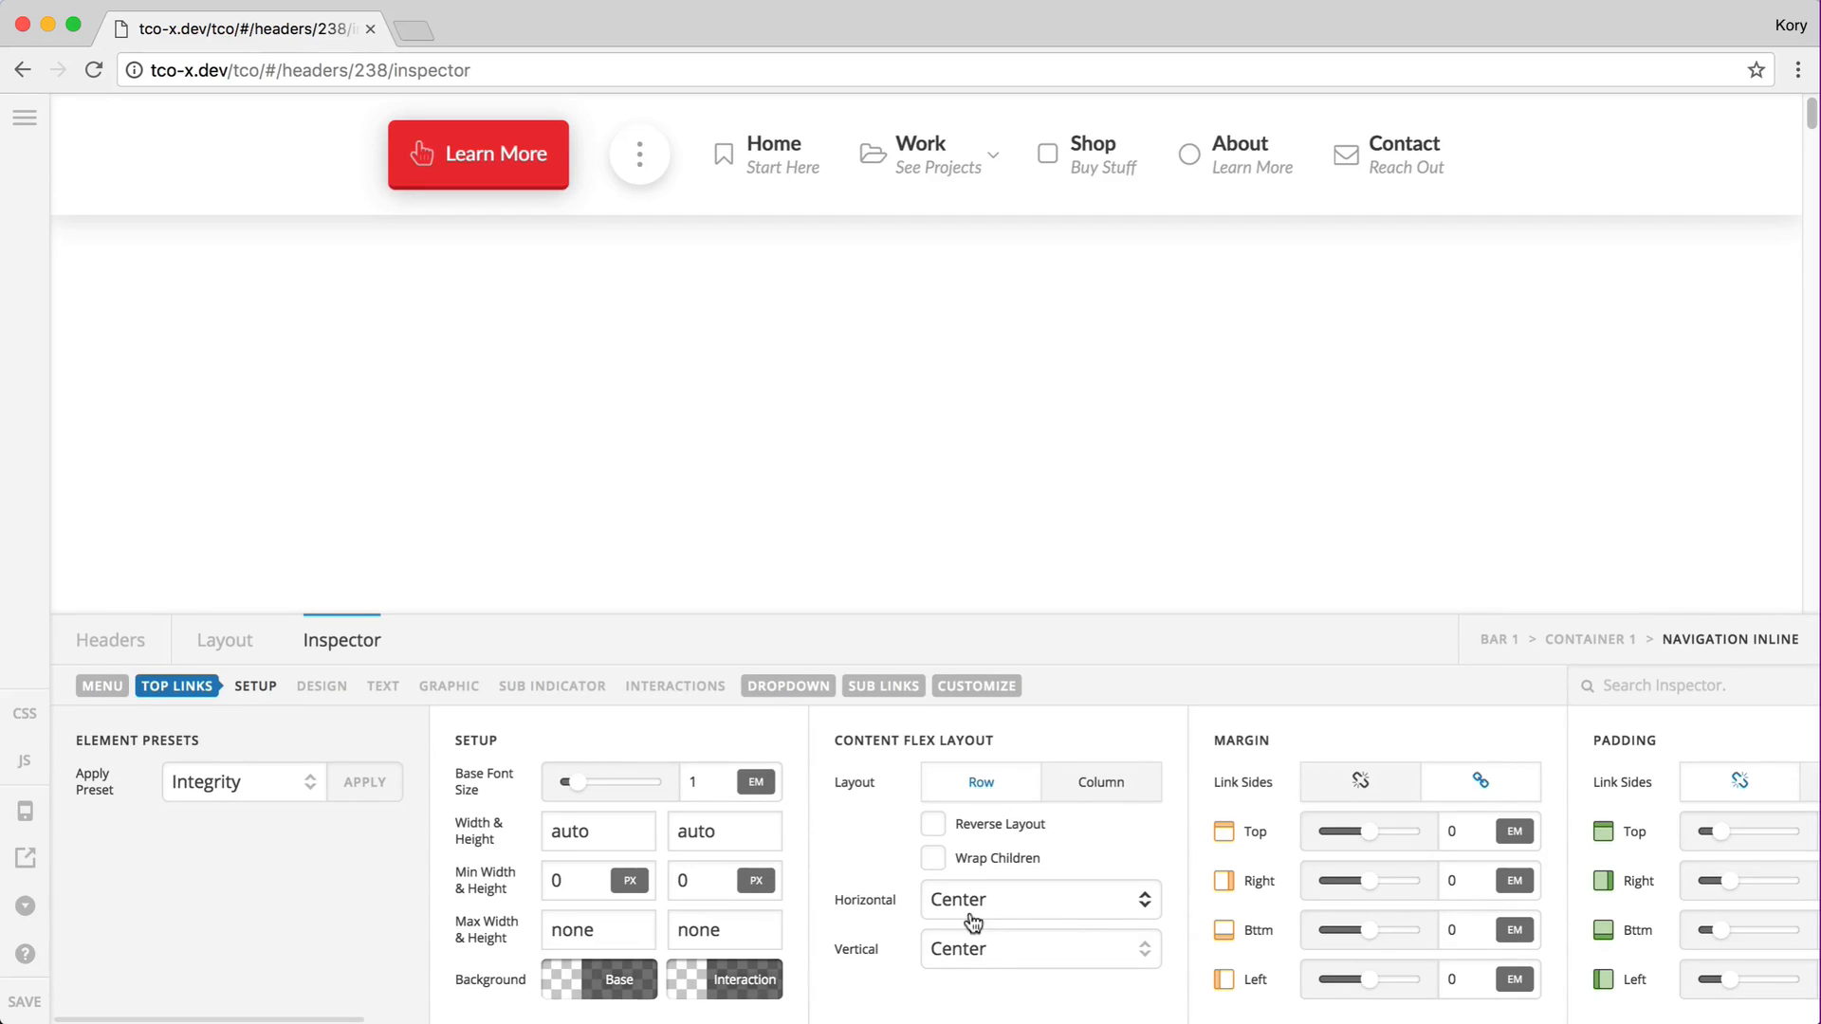
# Step: Try reversed and column content layouts on the Learn More button, and return it to a non-reversed row
pyautogui.click(449, 161)
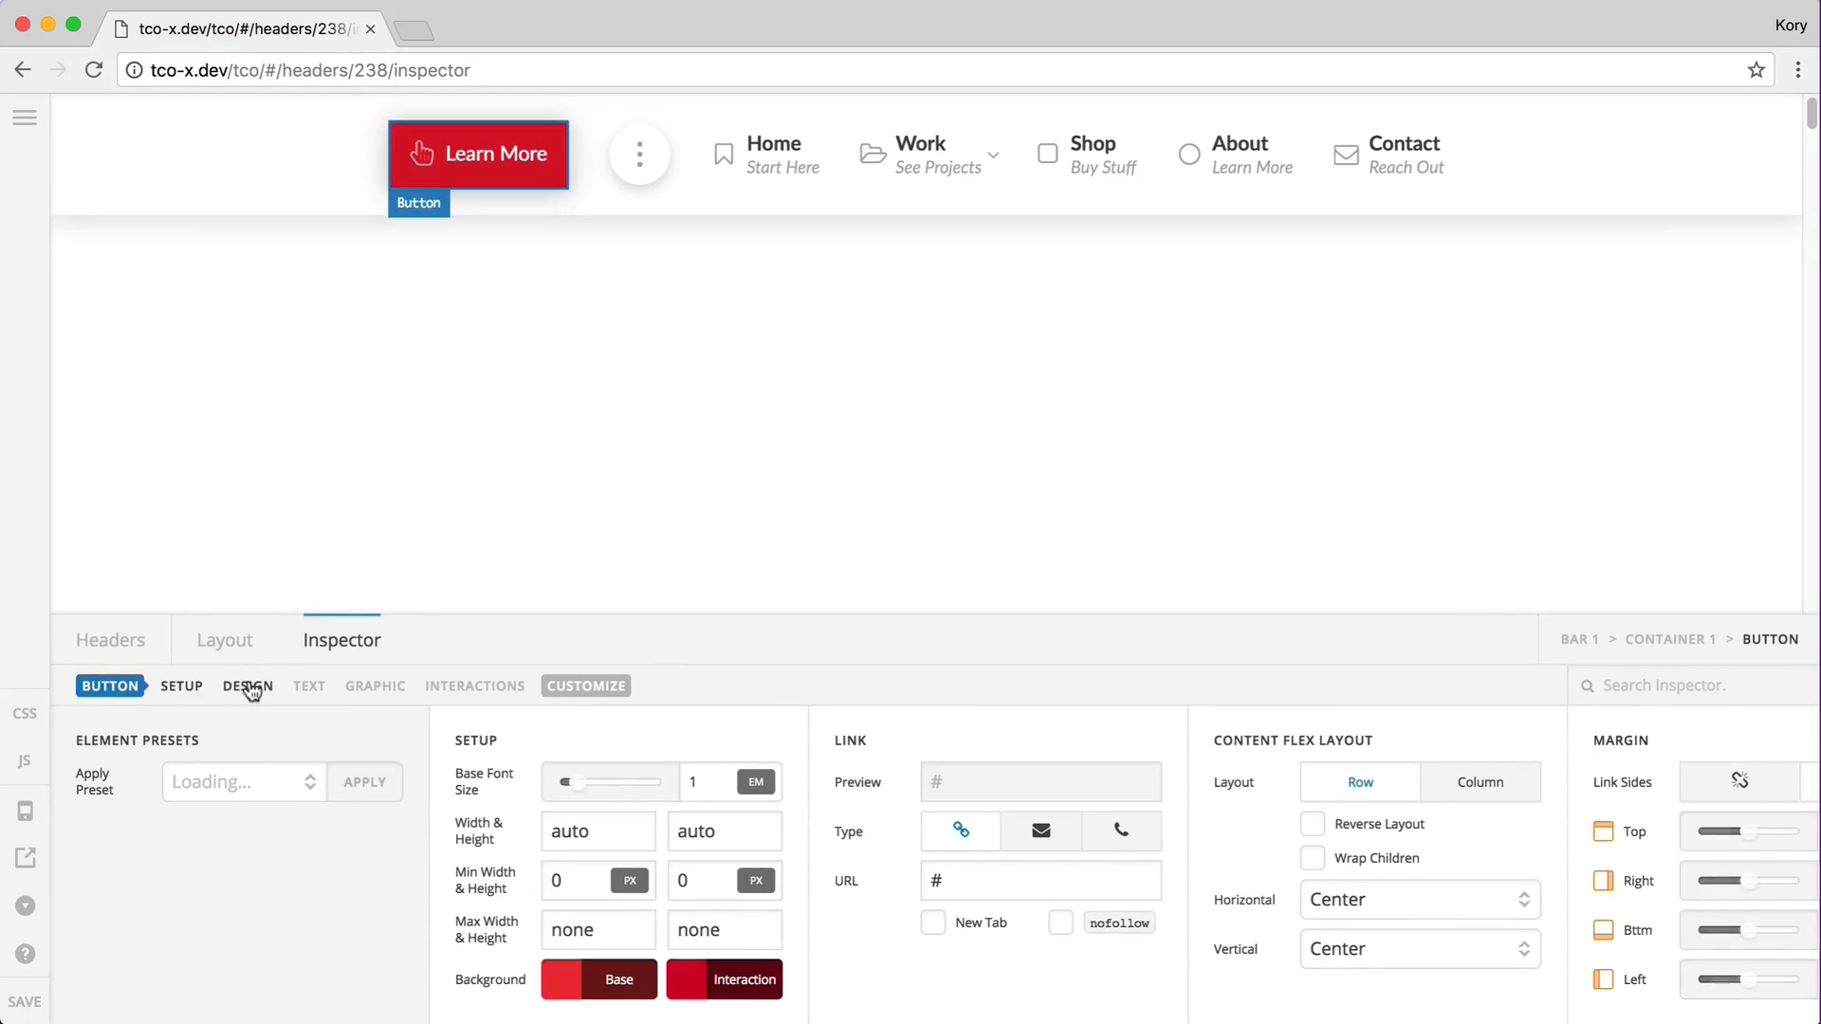
pyautogui.click(248, 687)
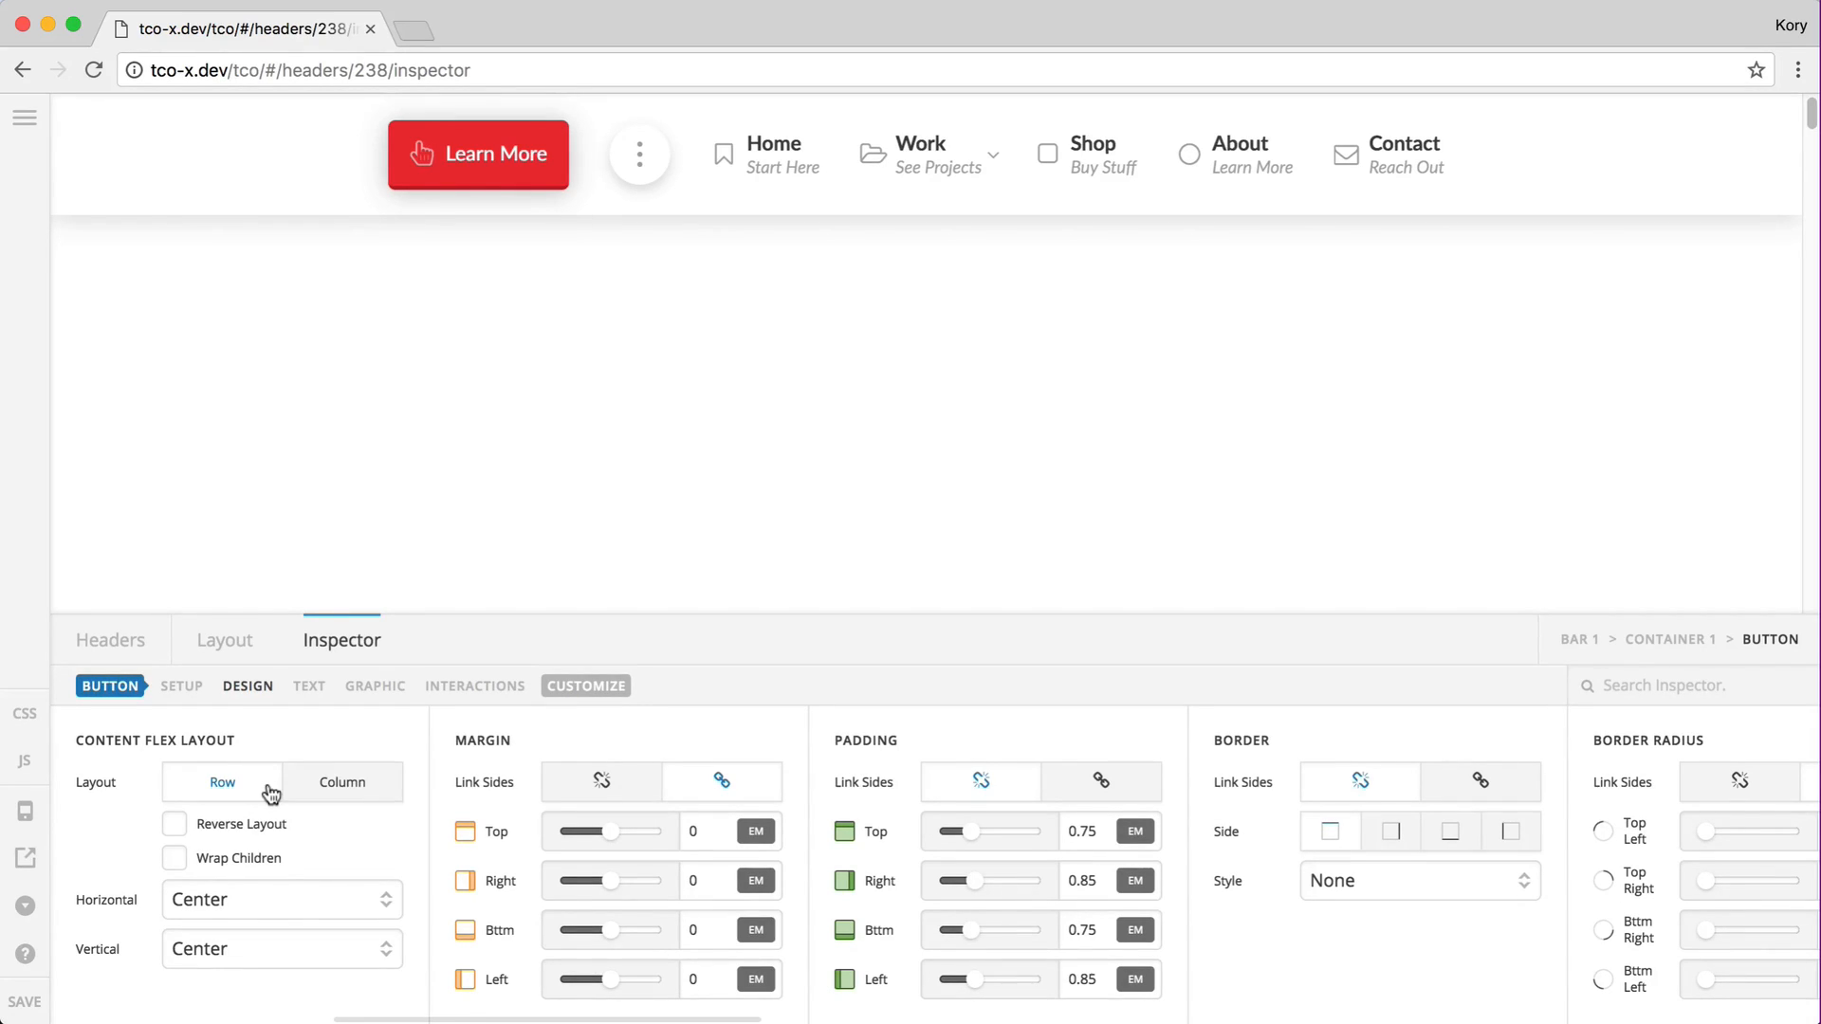
pyautogui.click(174, 824)
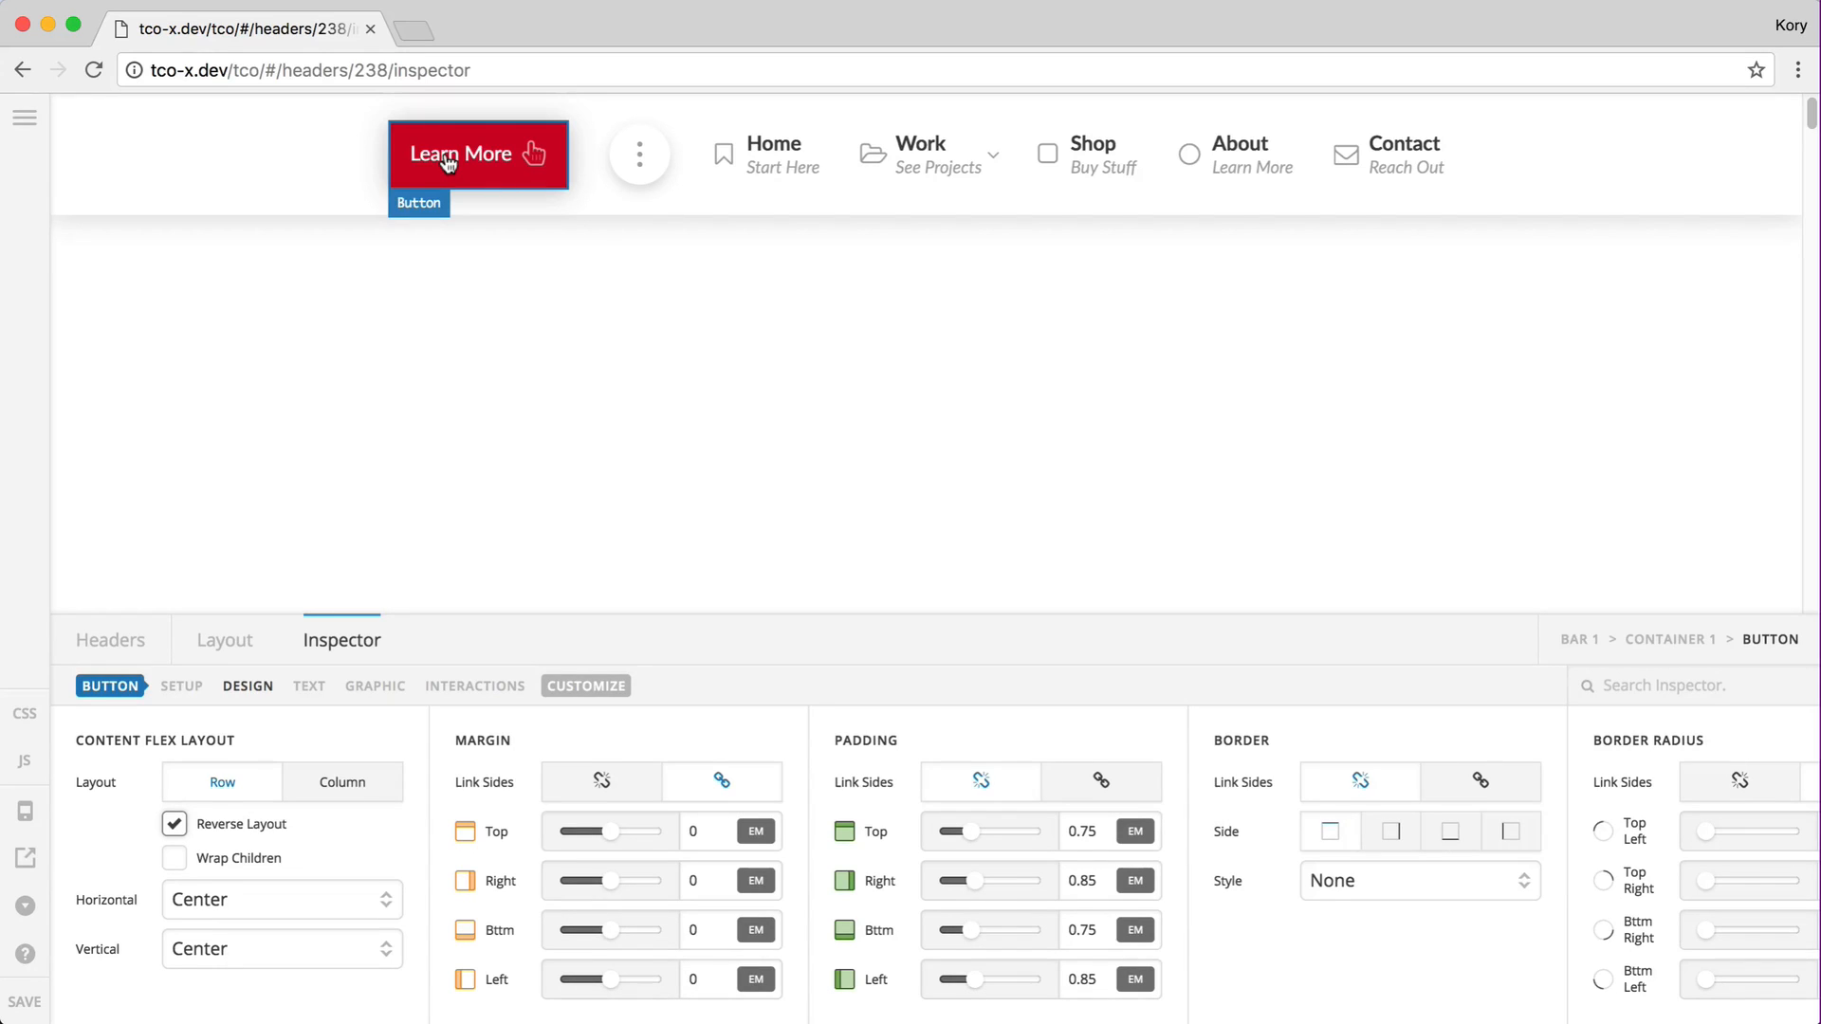
pyautogui.click(338, 786)
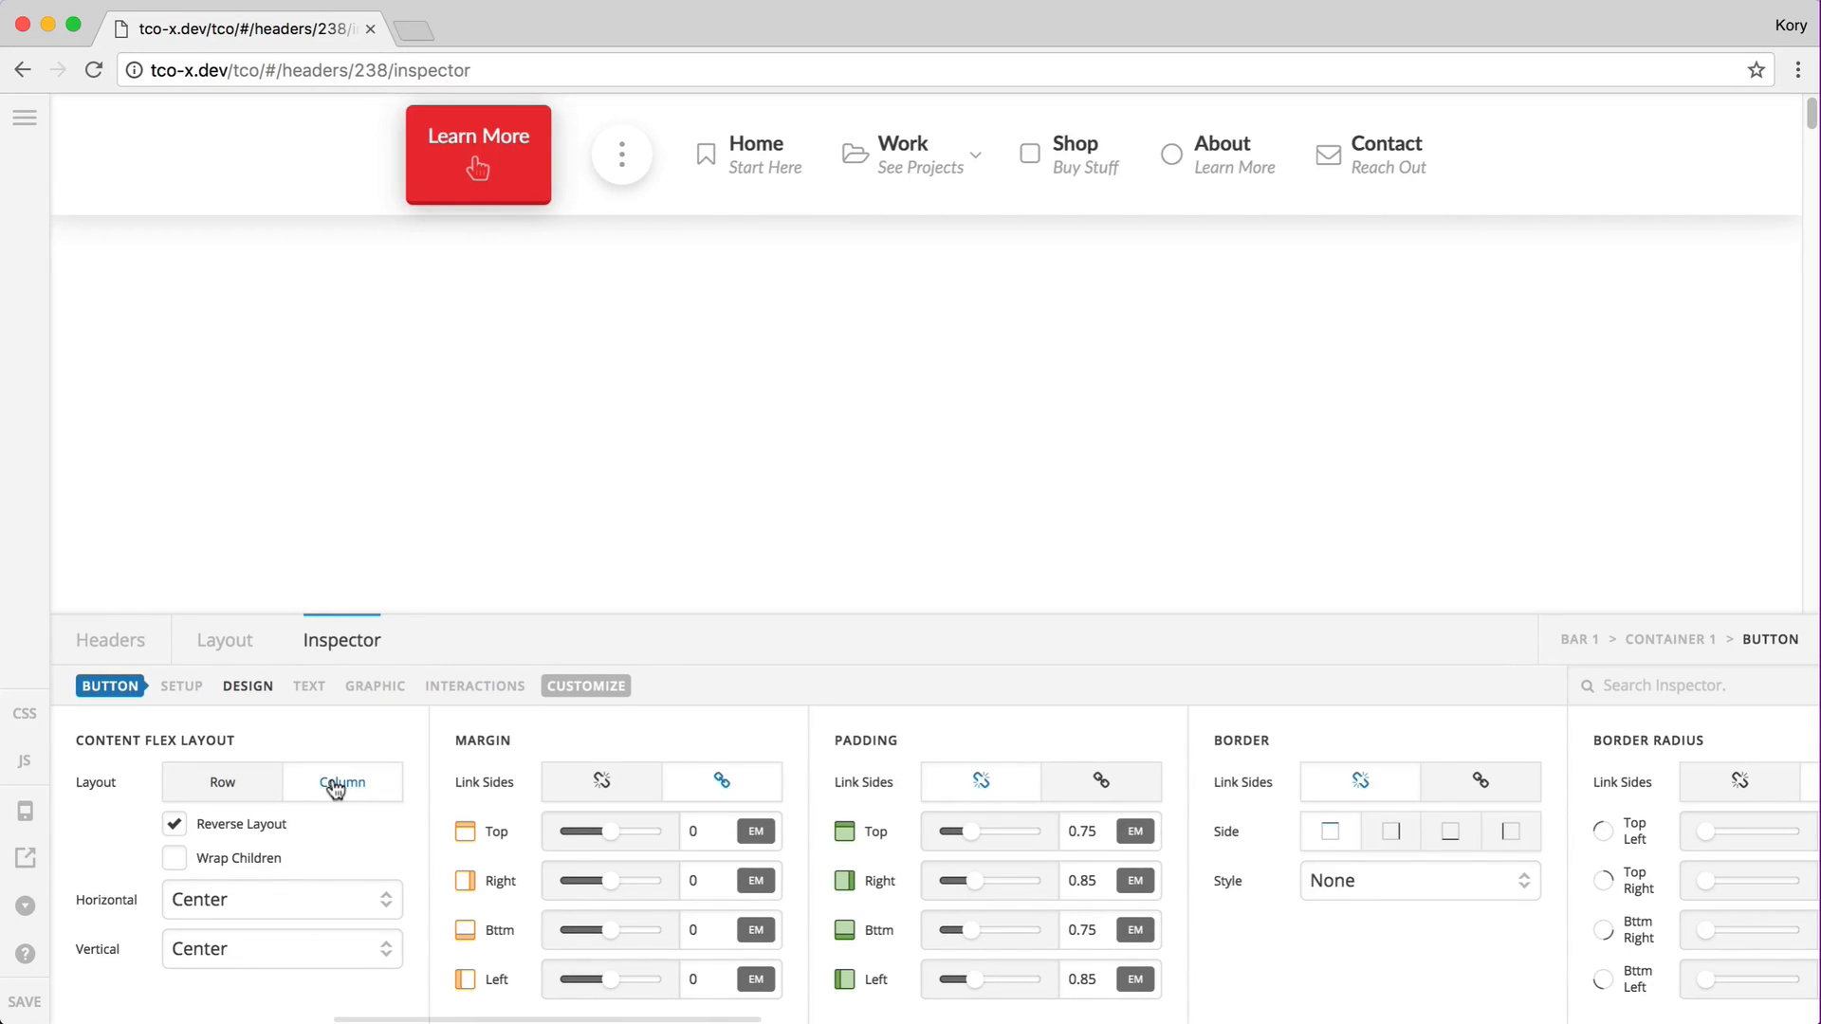
pyautogui.click(174, 823)
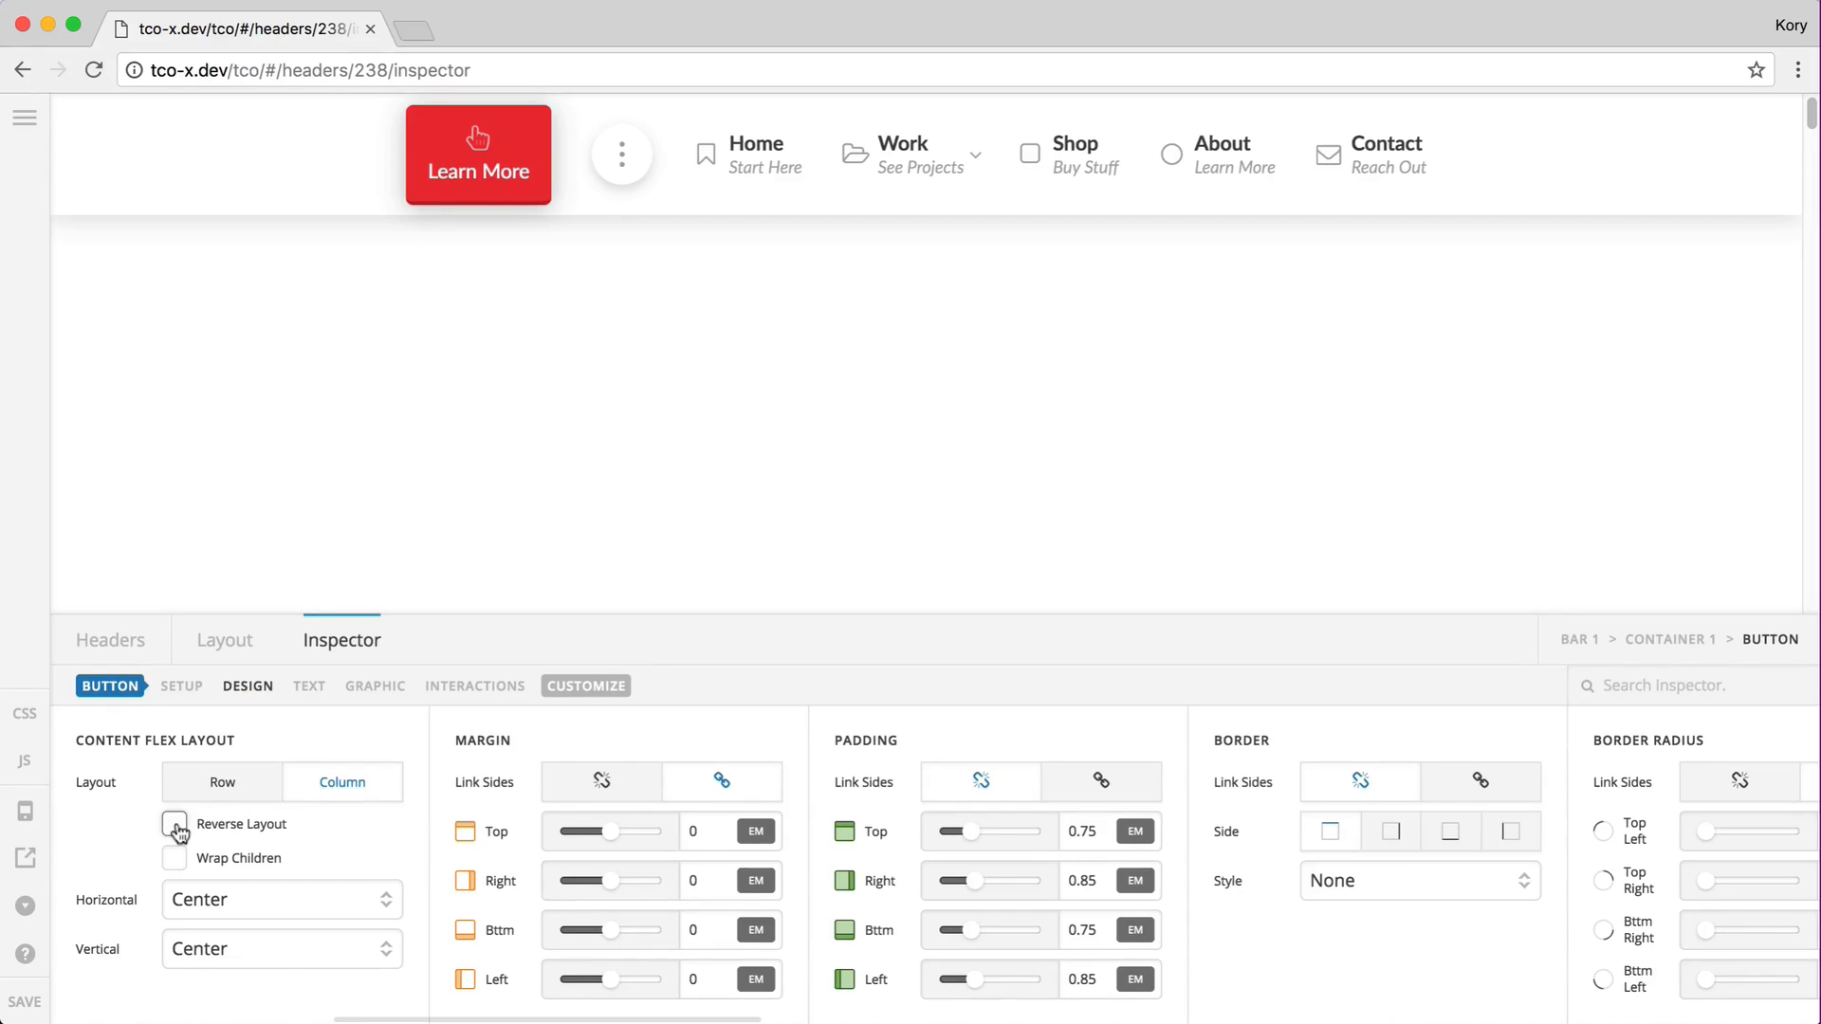
pyautogui.click(236, 788)
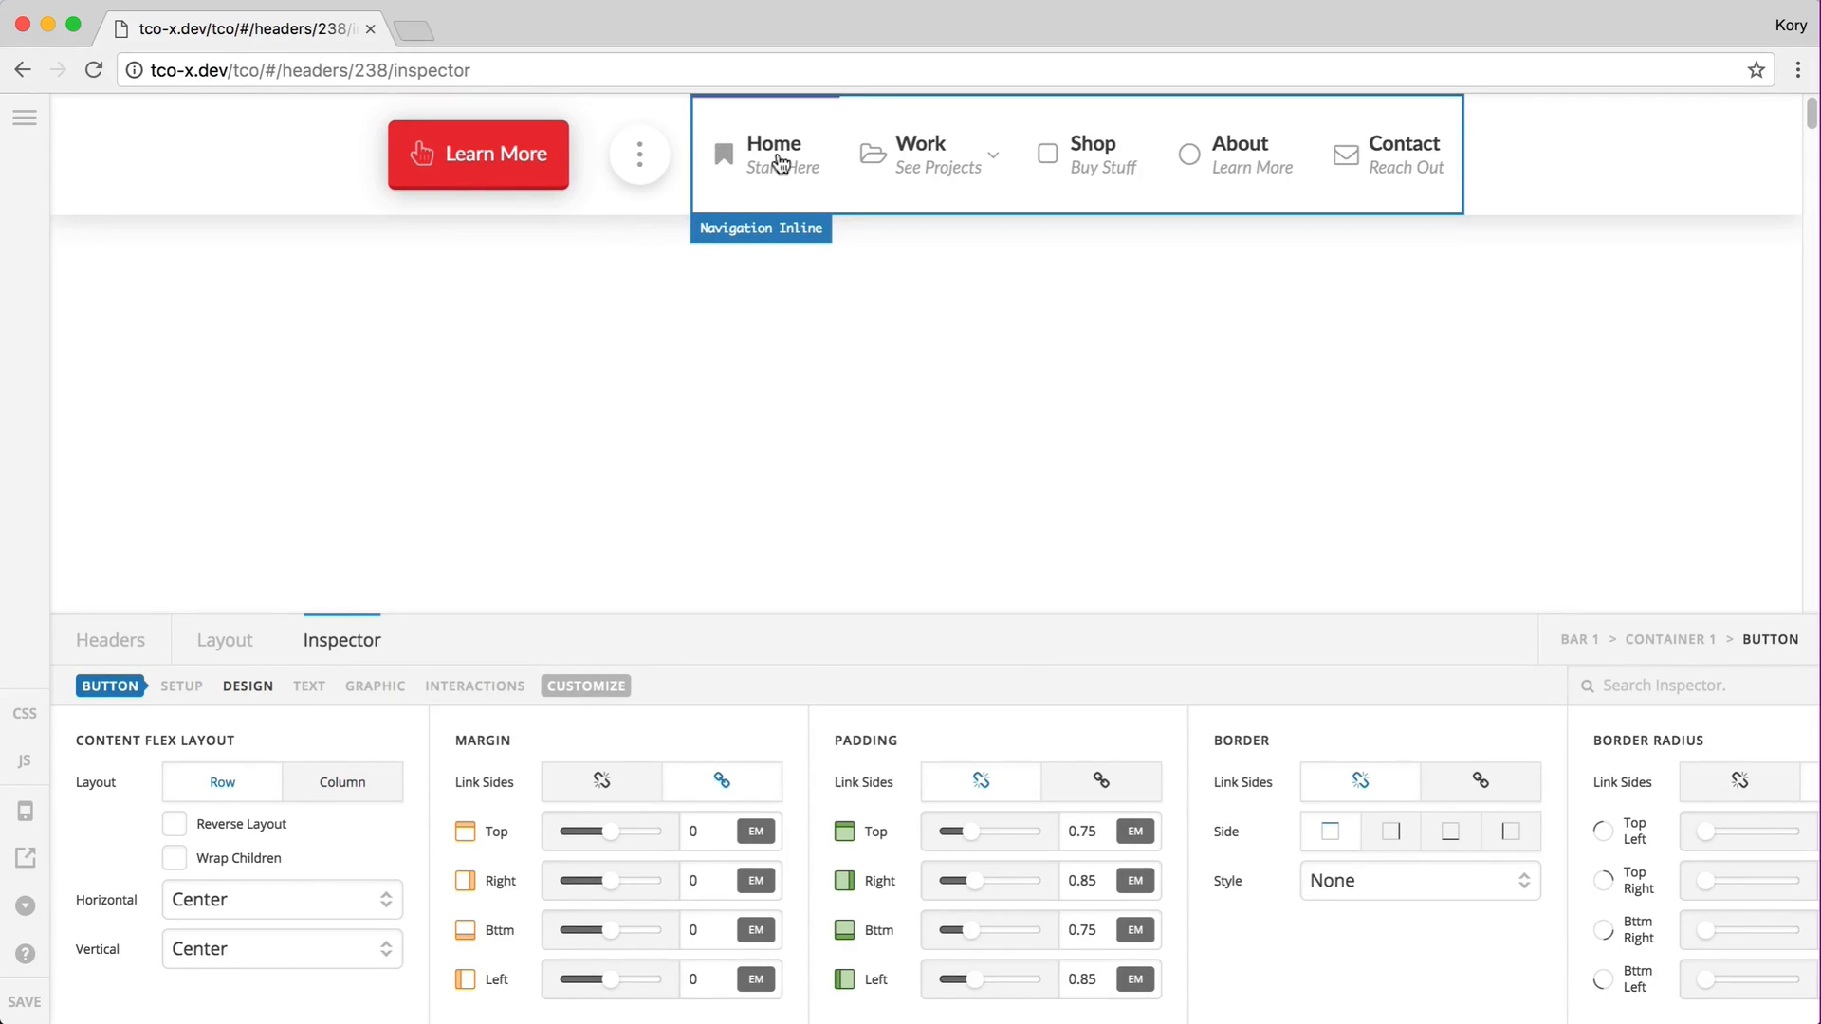
# Step: Try Start and End vertical alignment on the Navigation Inline top links, and set it back to Center
pyautogui.click(781, 164)
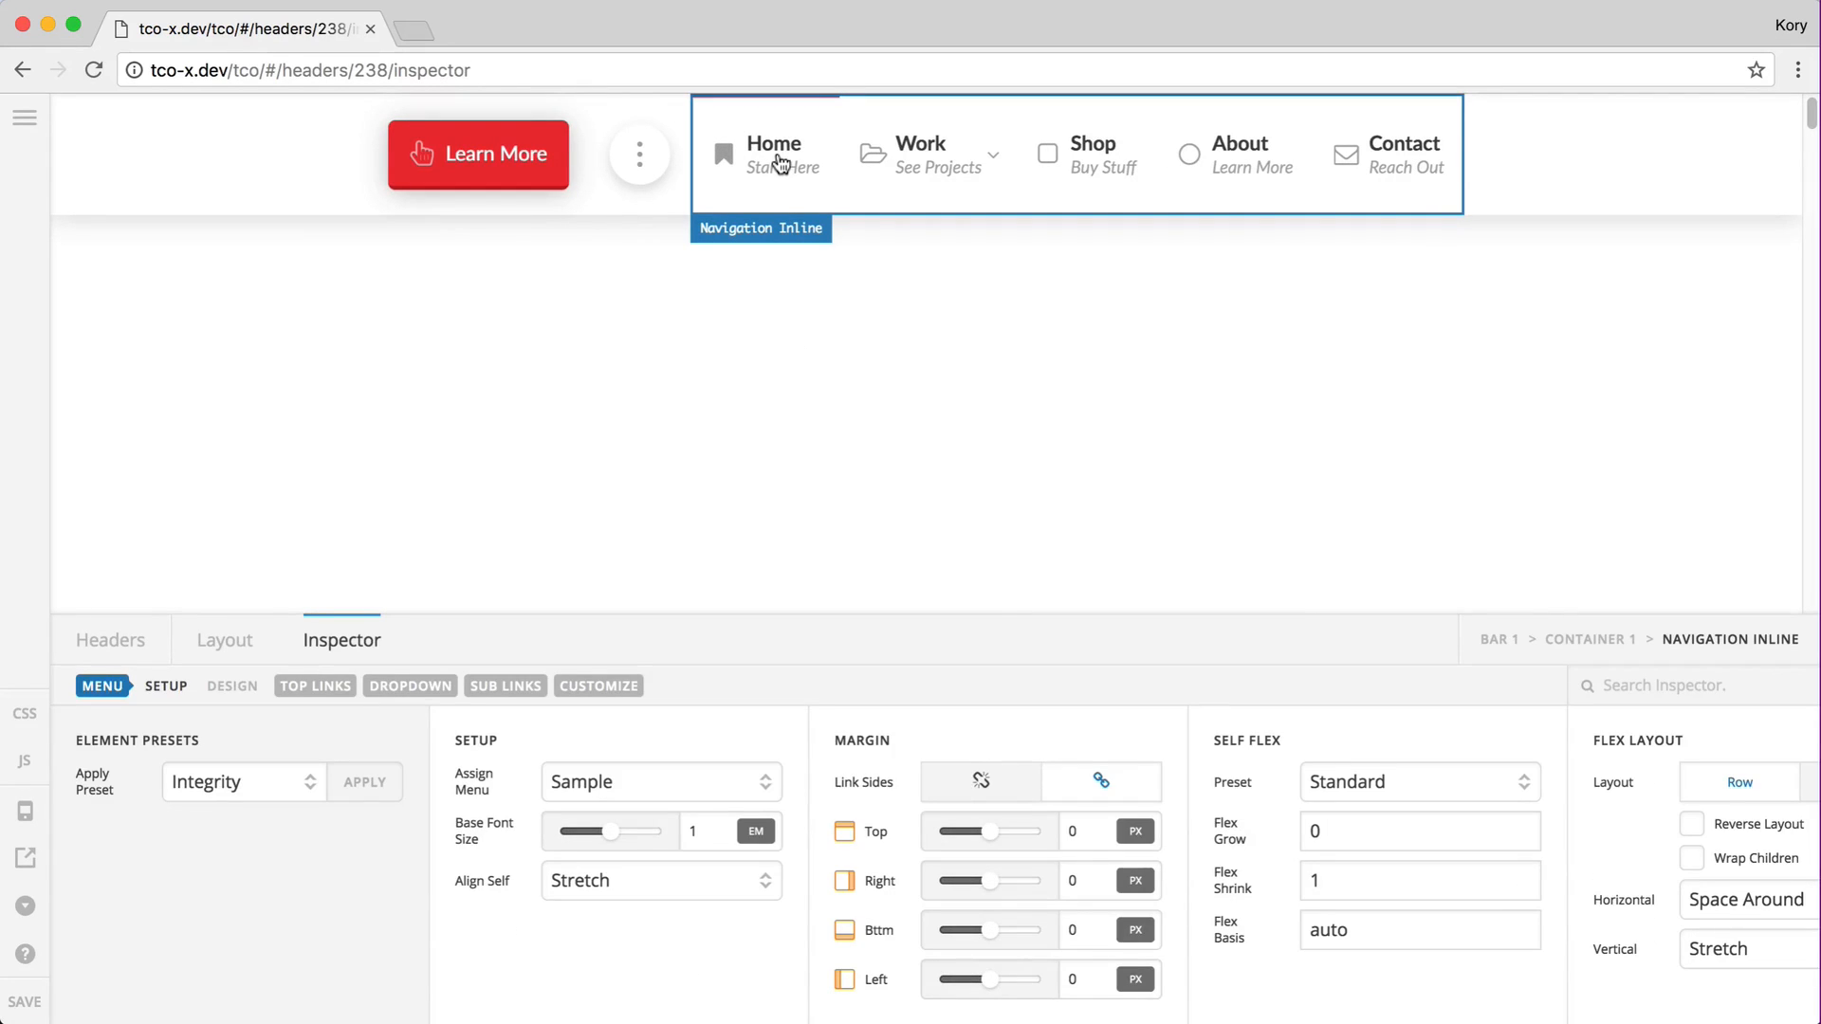
pyautogui.click(318, 686)
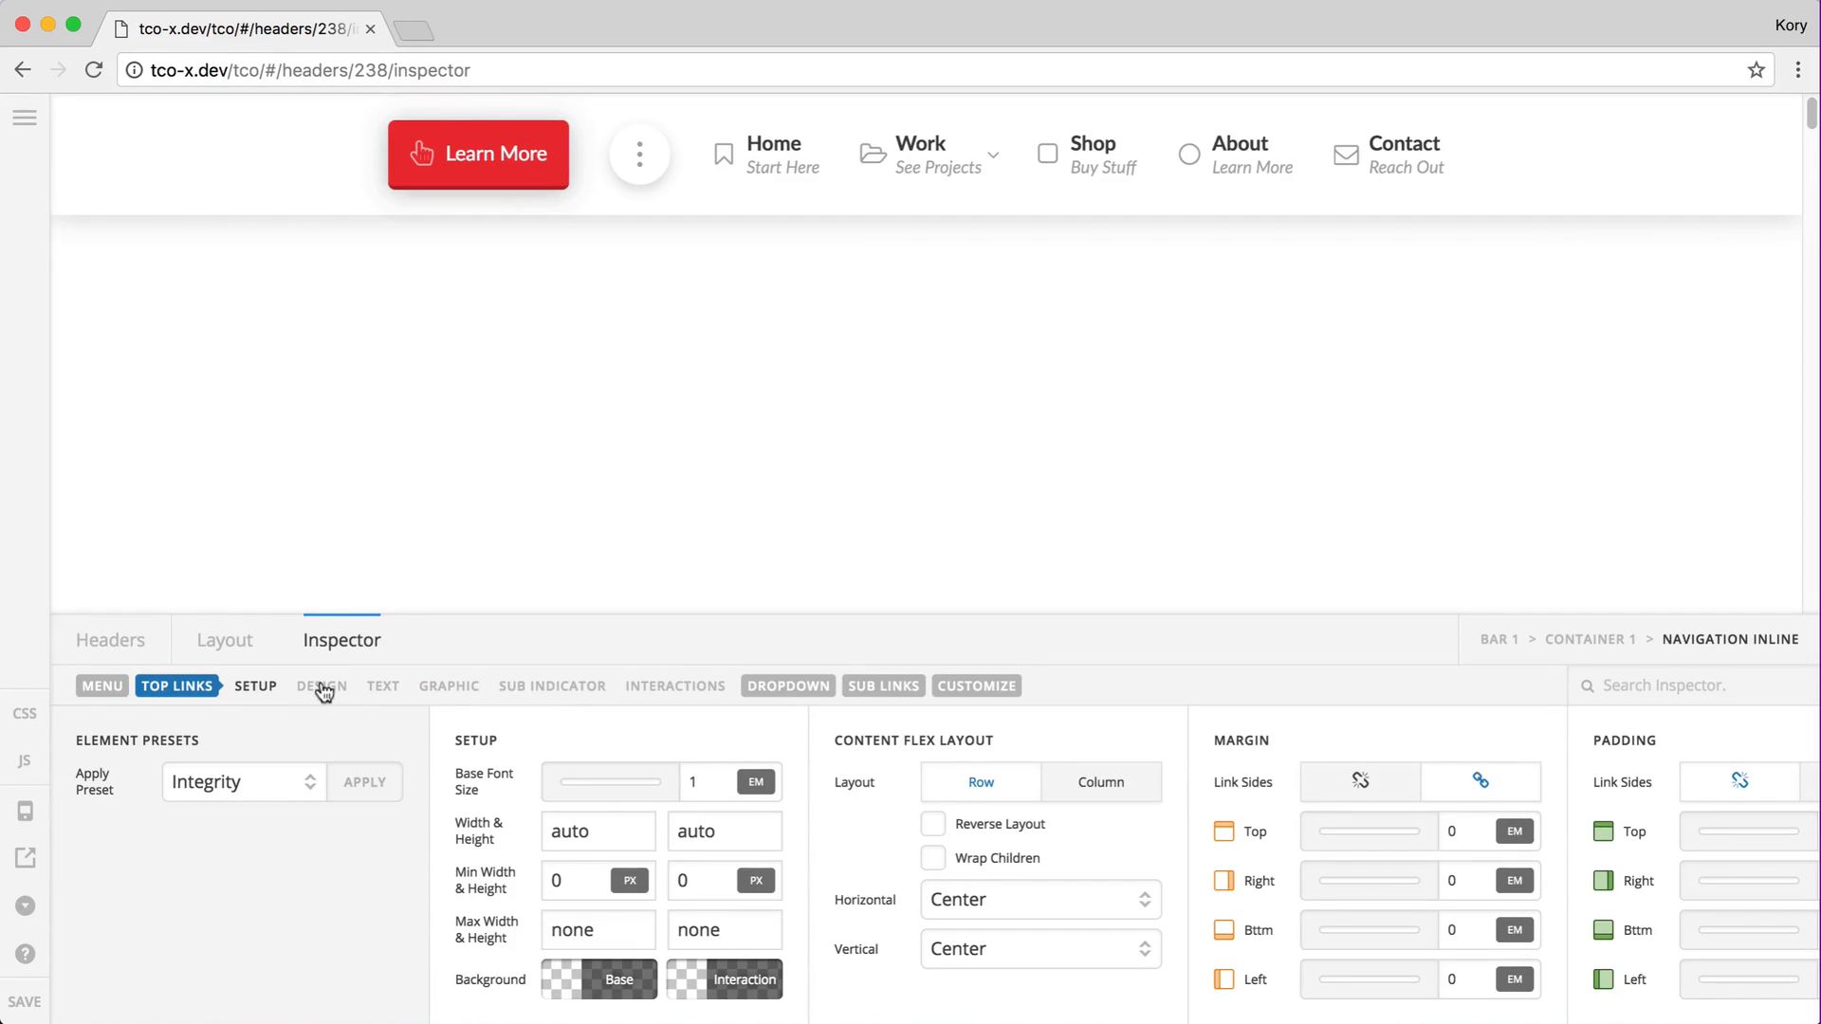
pyautogui.click(323, 687)
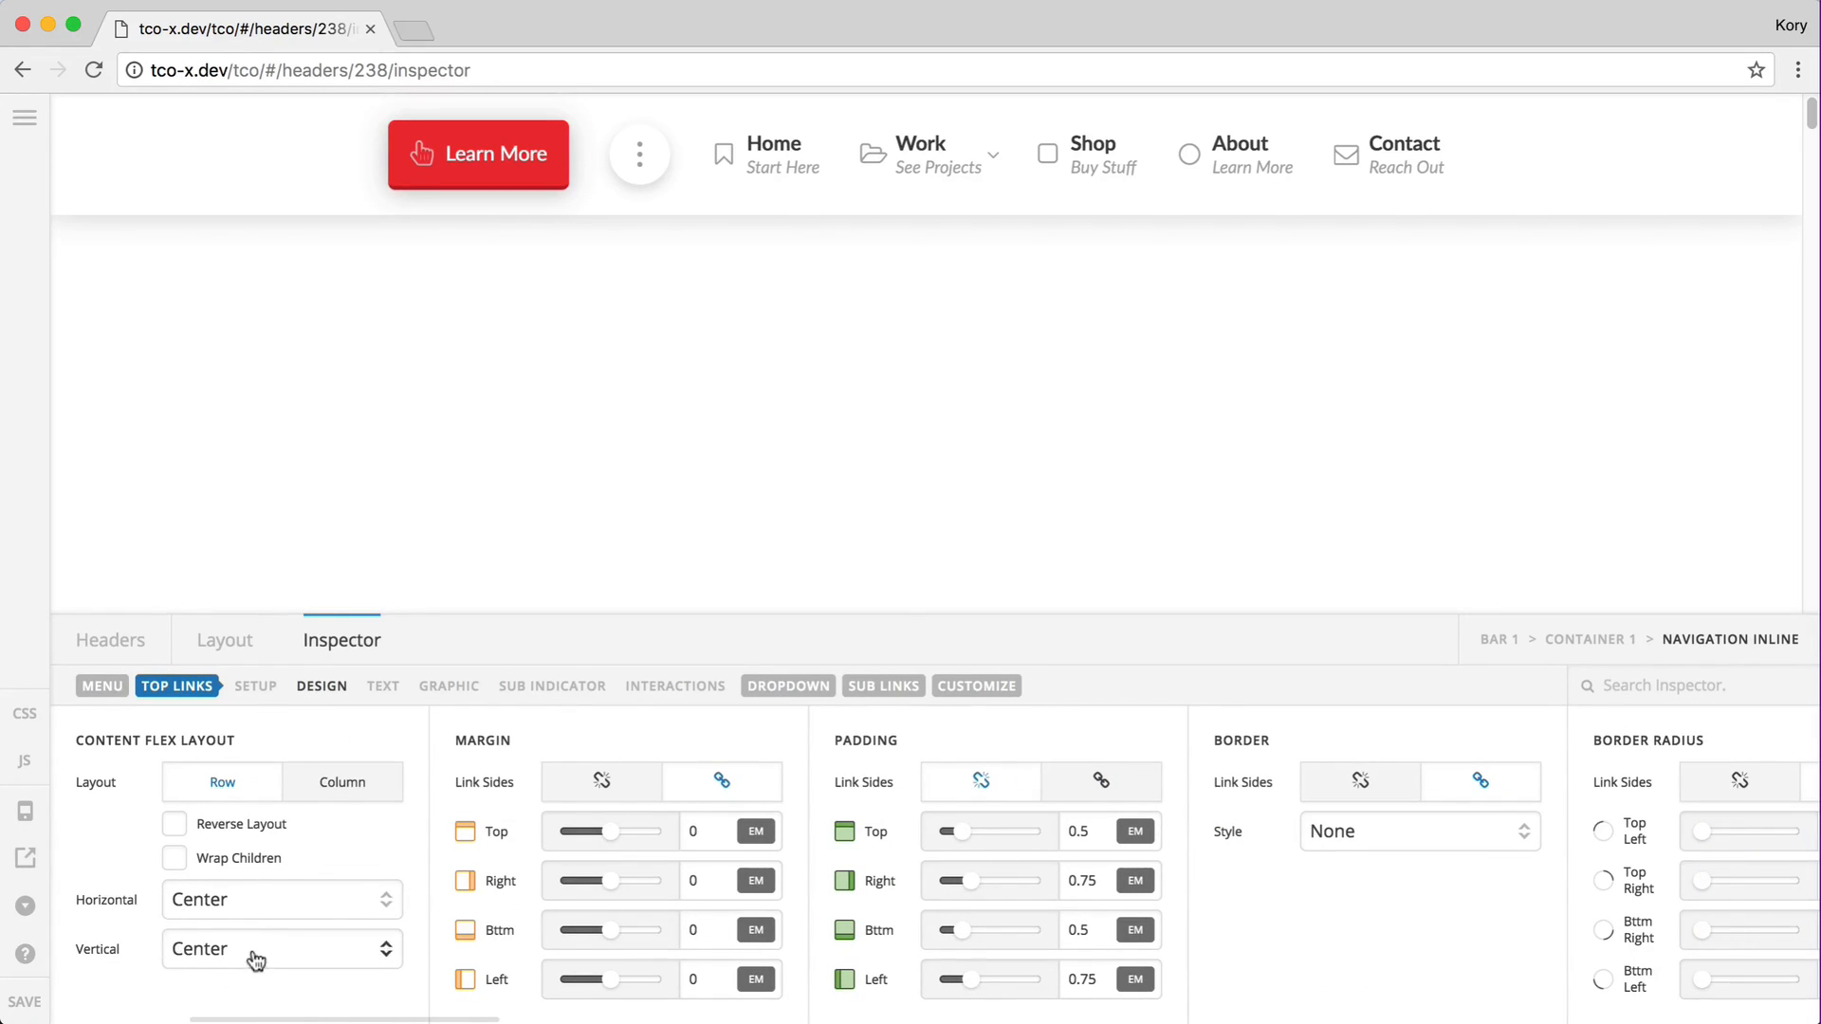
pyautogui.click(254, 952)
pyautogui.click(230, 926)
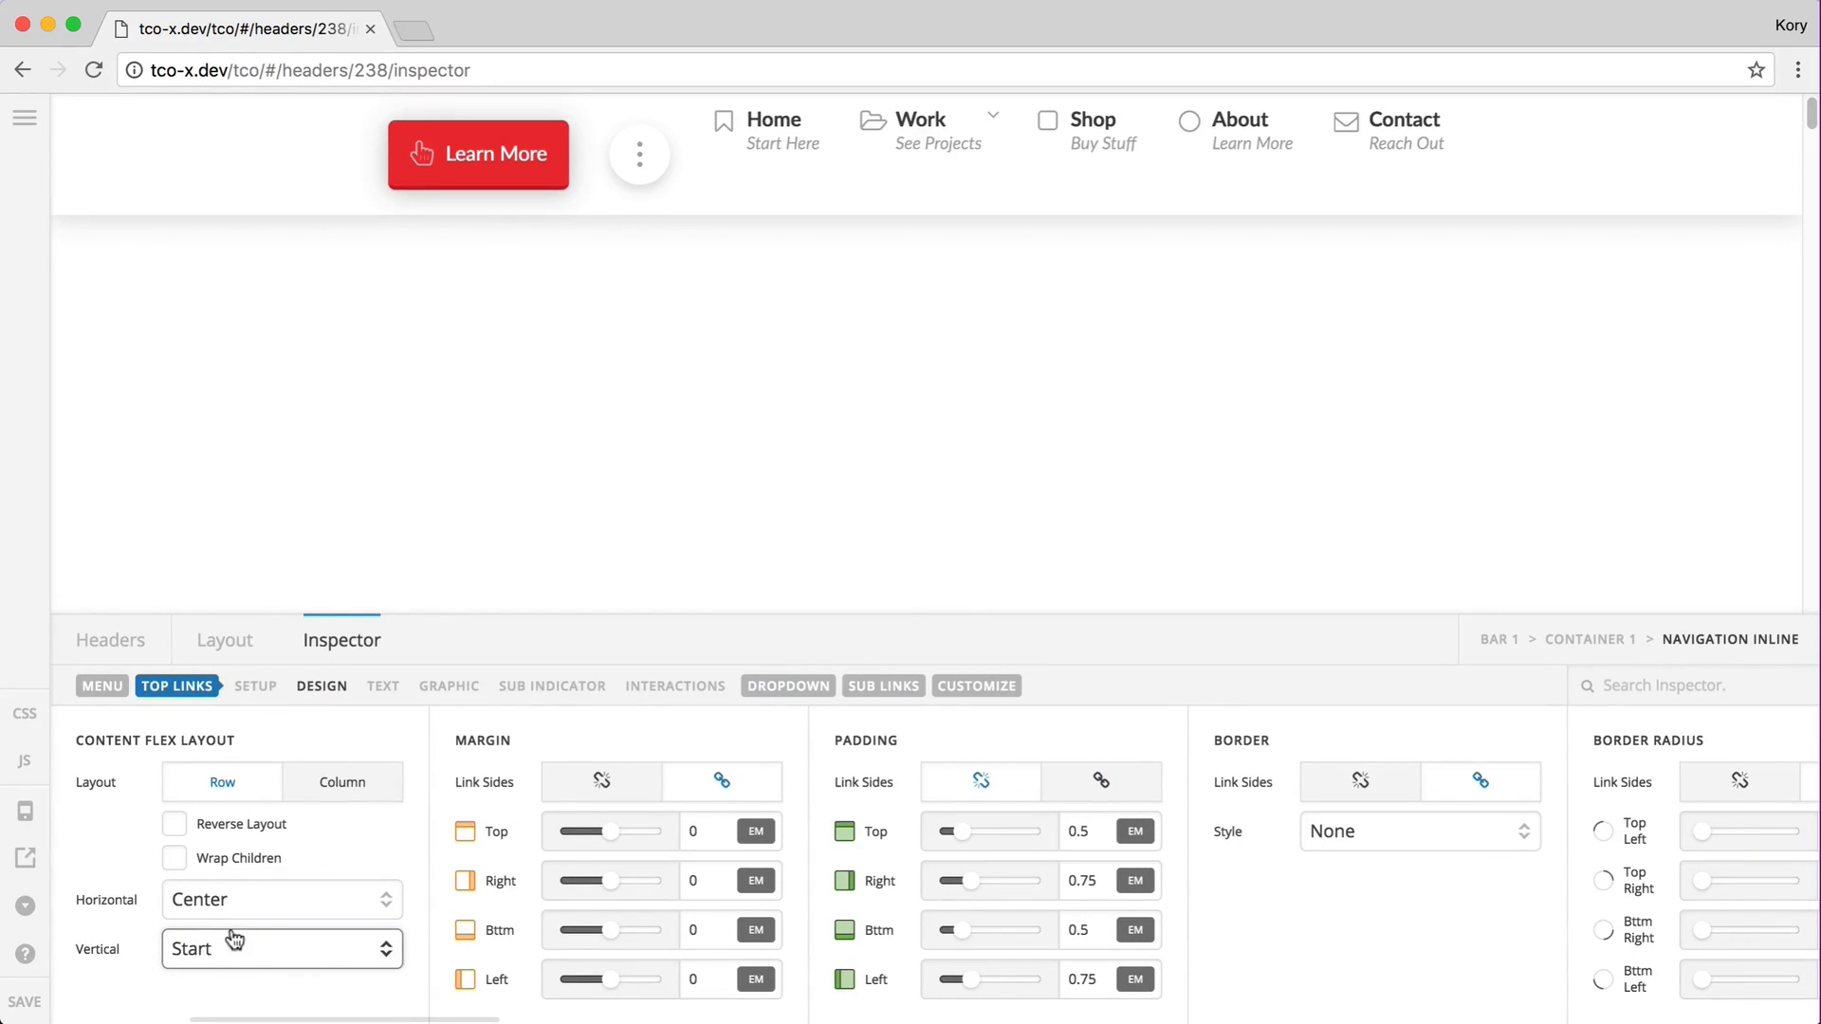
pyautogui.click(216, 951)
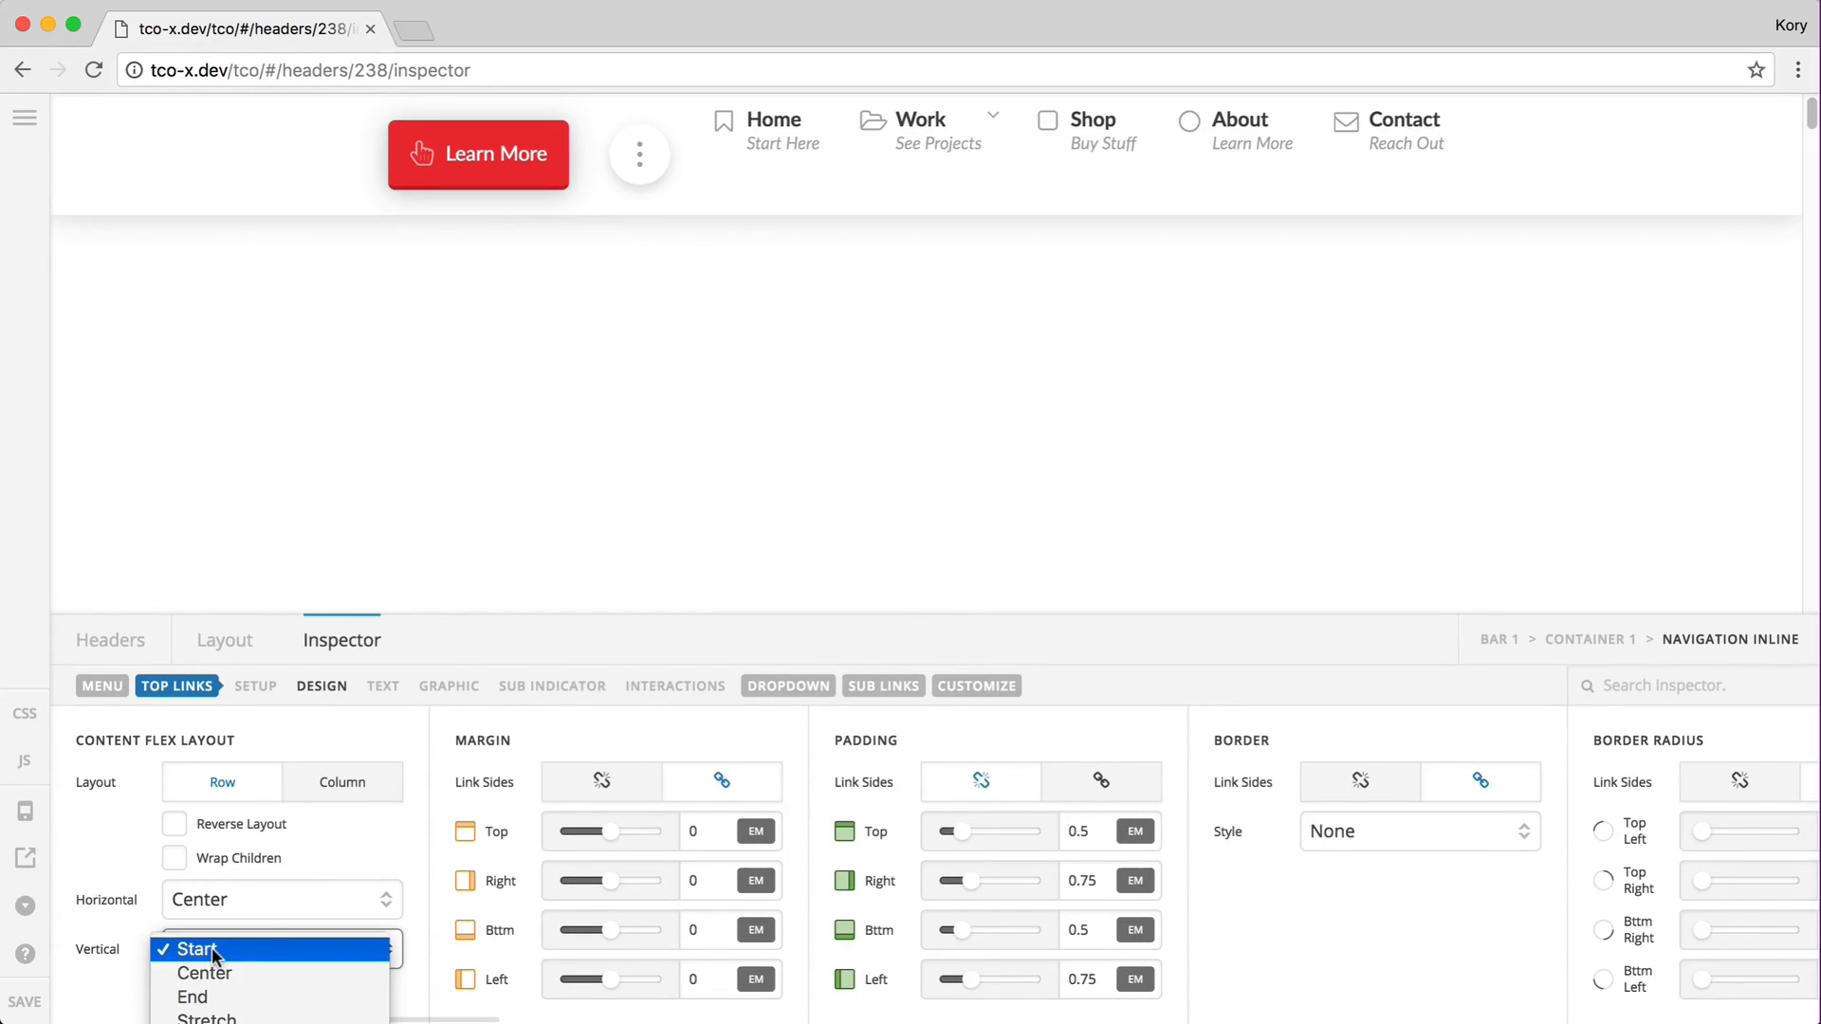
pyautogui.click(193, 997)
pyautogui.click(265, 942)
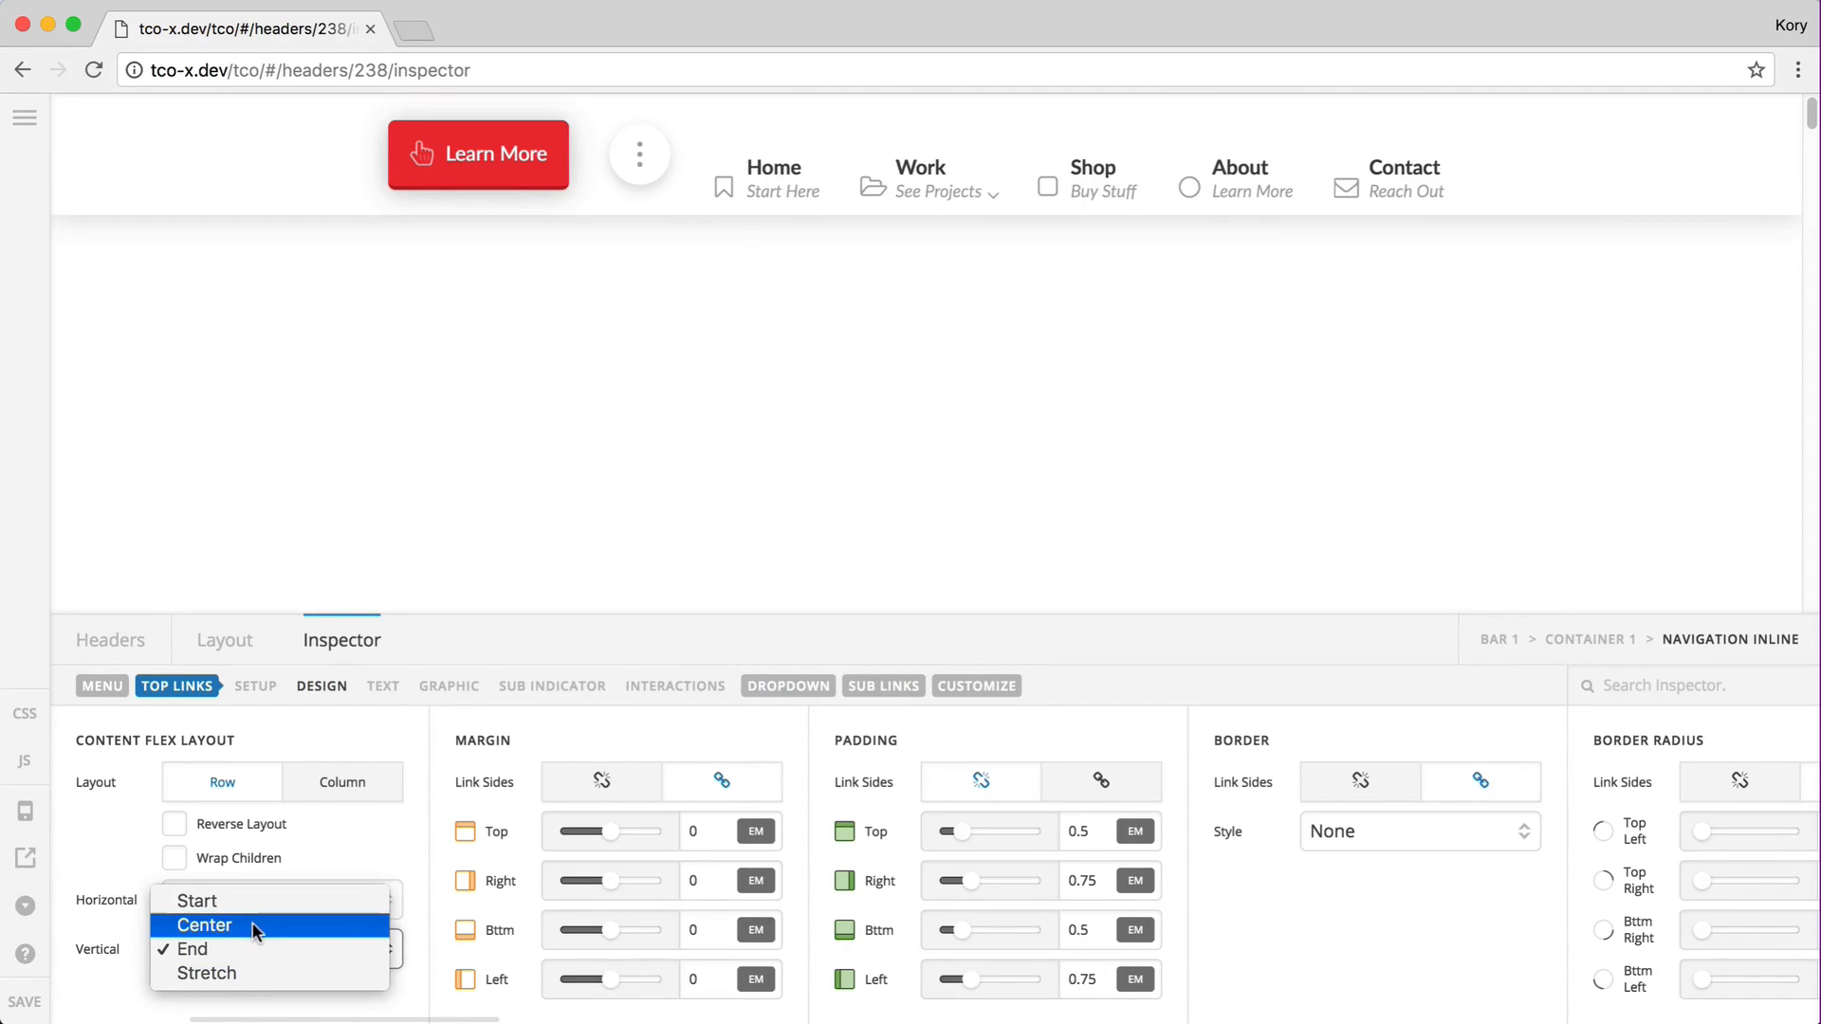
pyautogui.press('Escape')
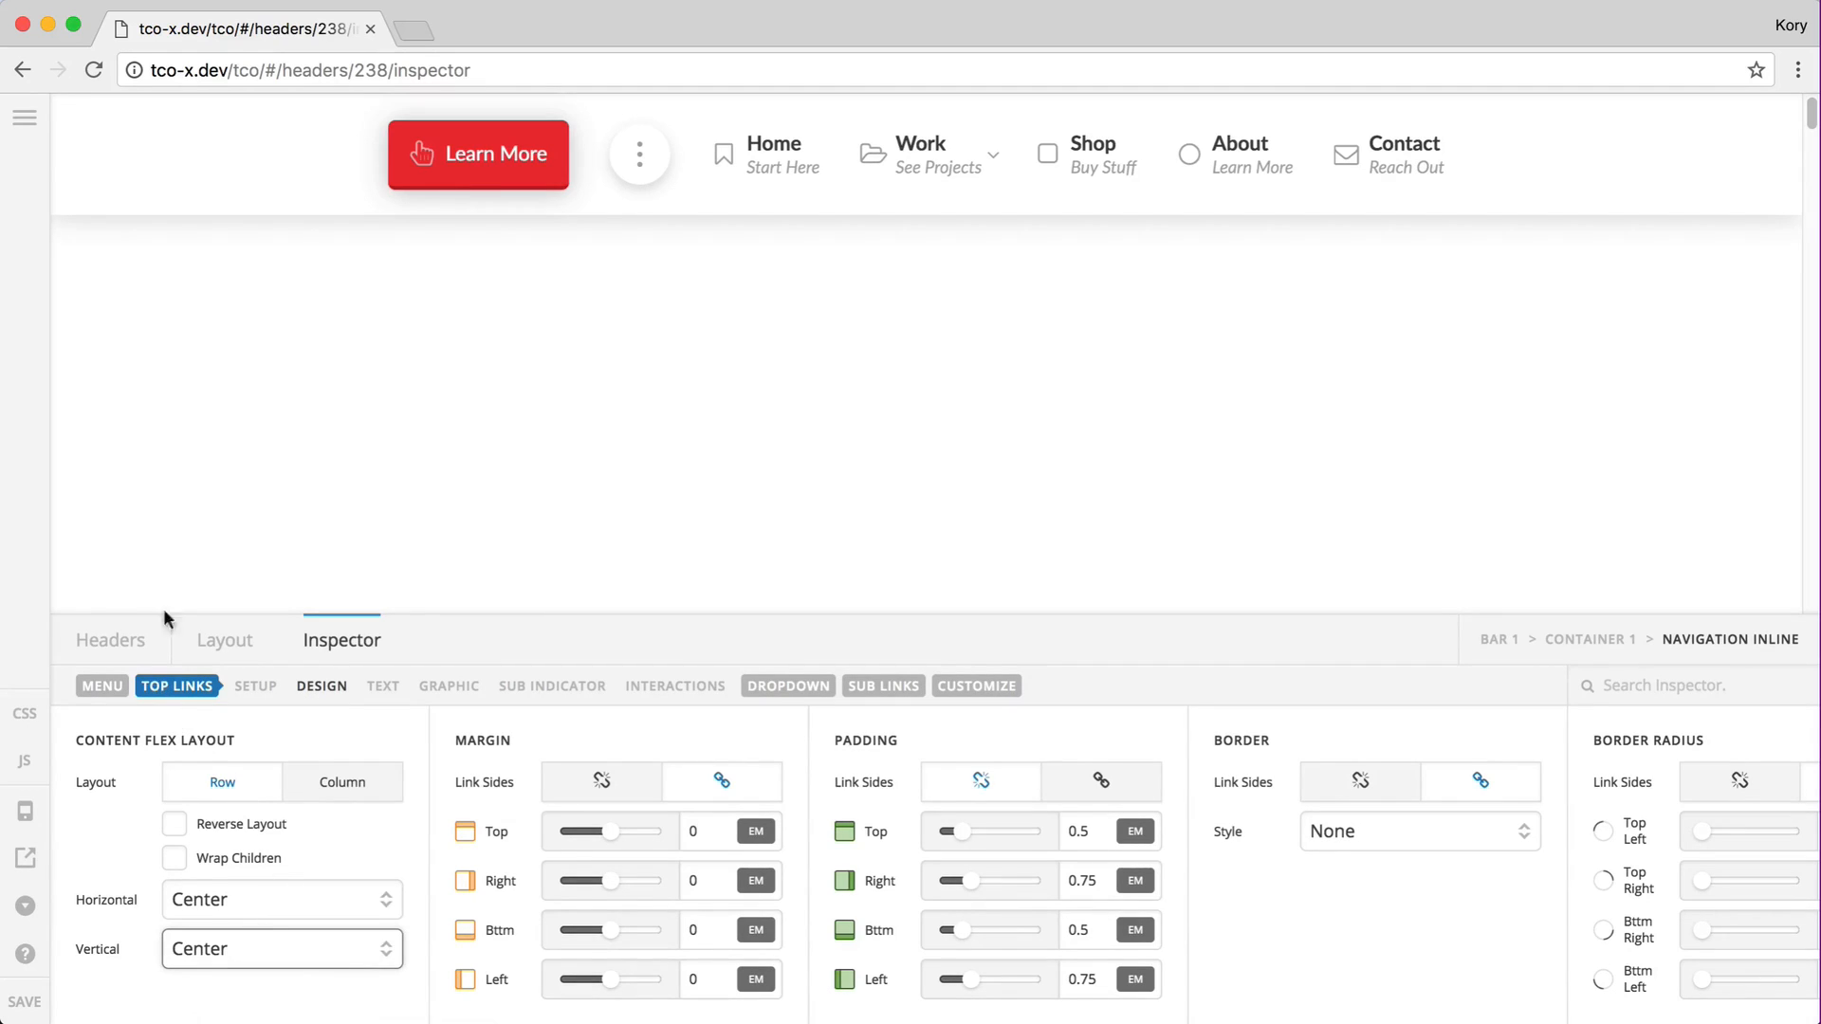
# Step: Examine the Learn More button's margin, padding, border, border radius and box shadow settings
pyautogui.click(463, 189)
pyautogui.hscroll(10, 1018, 962)
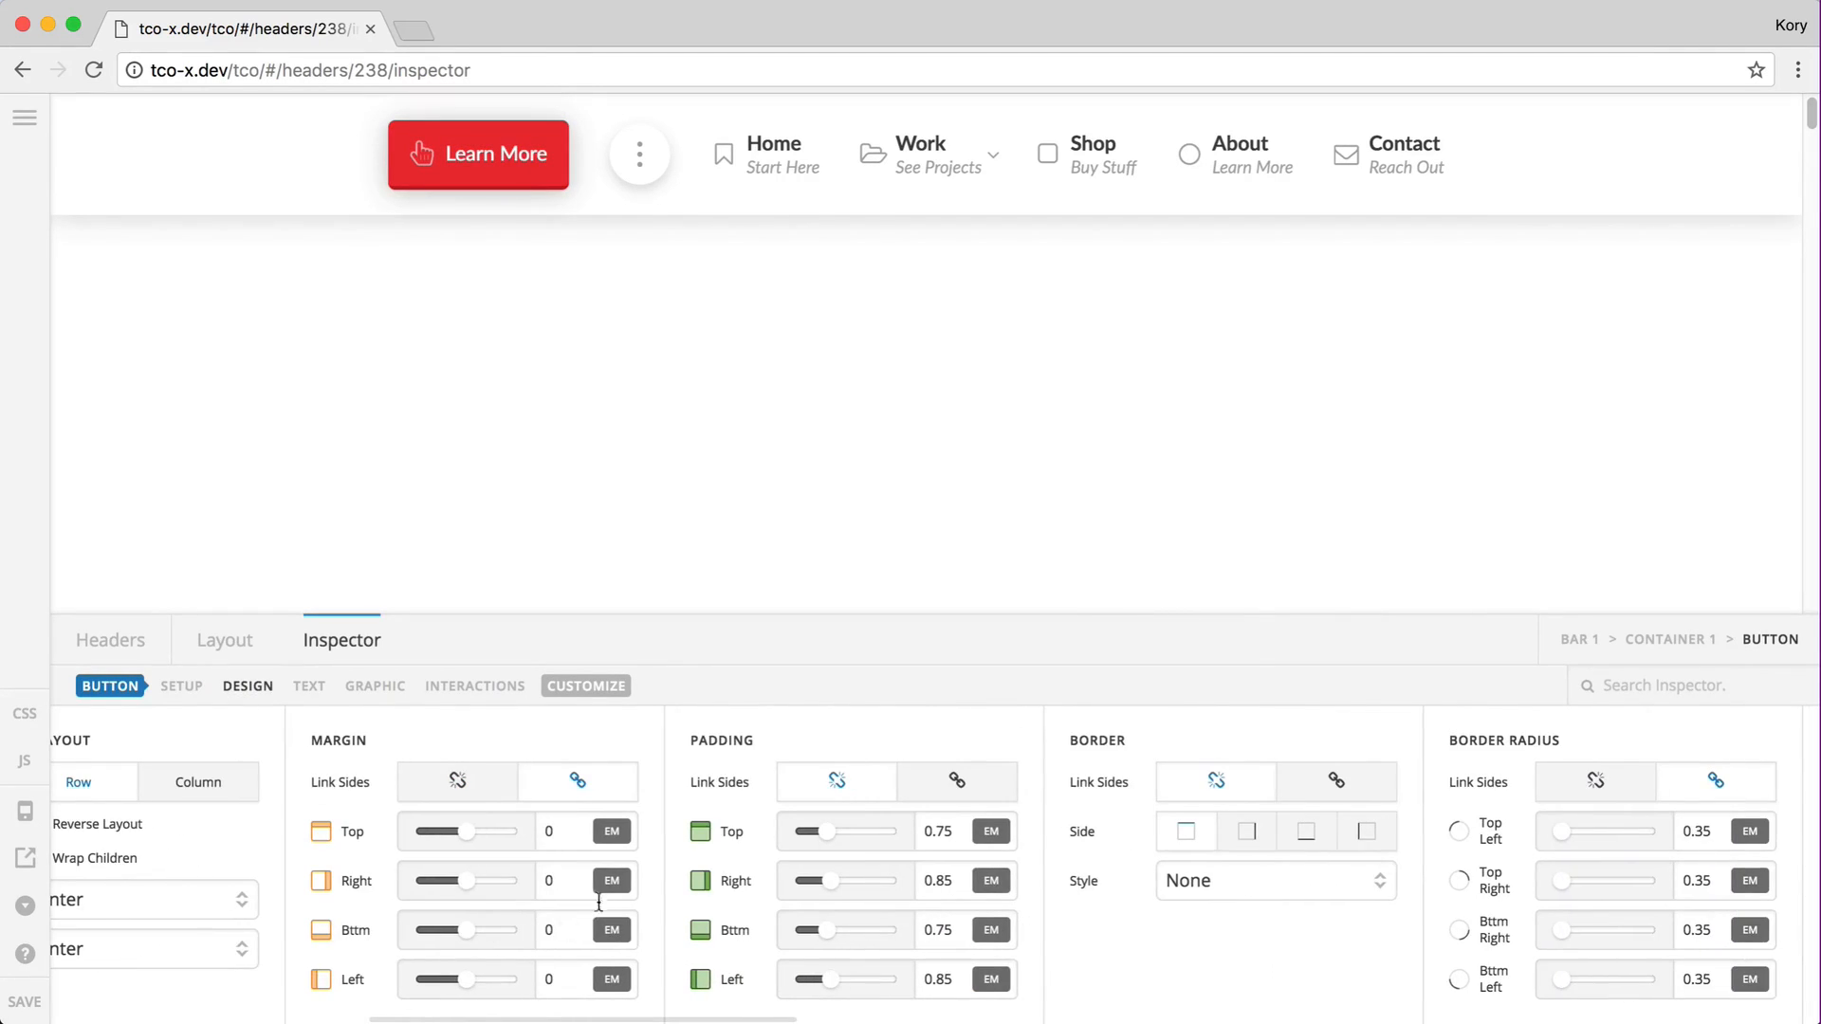
pyautogui.hscroll(5, 683, 793)
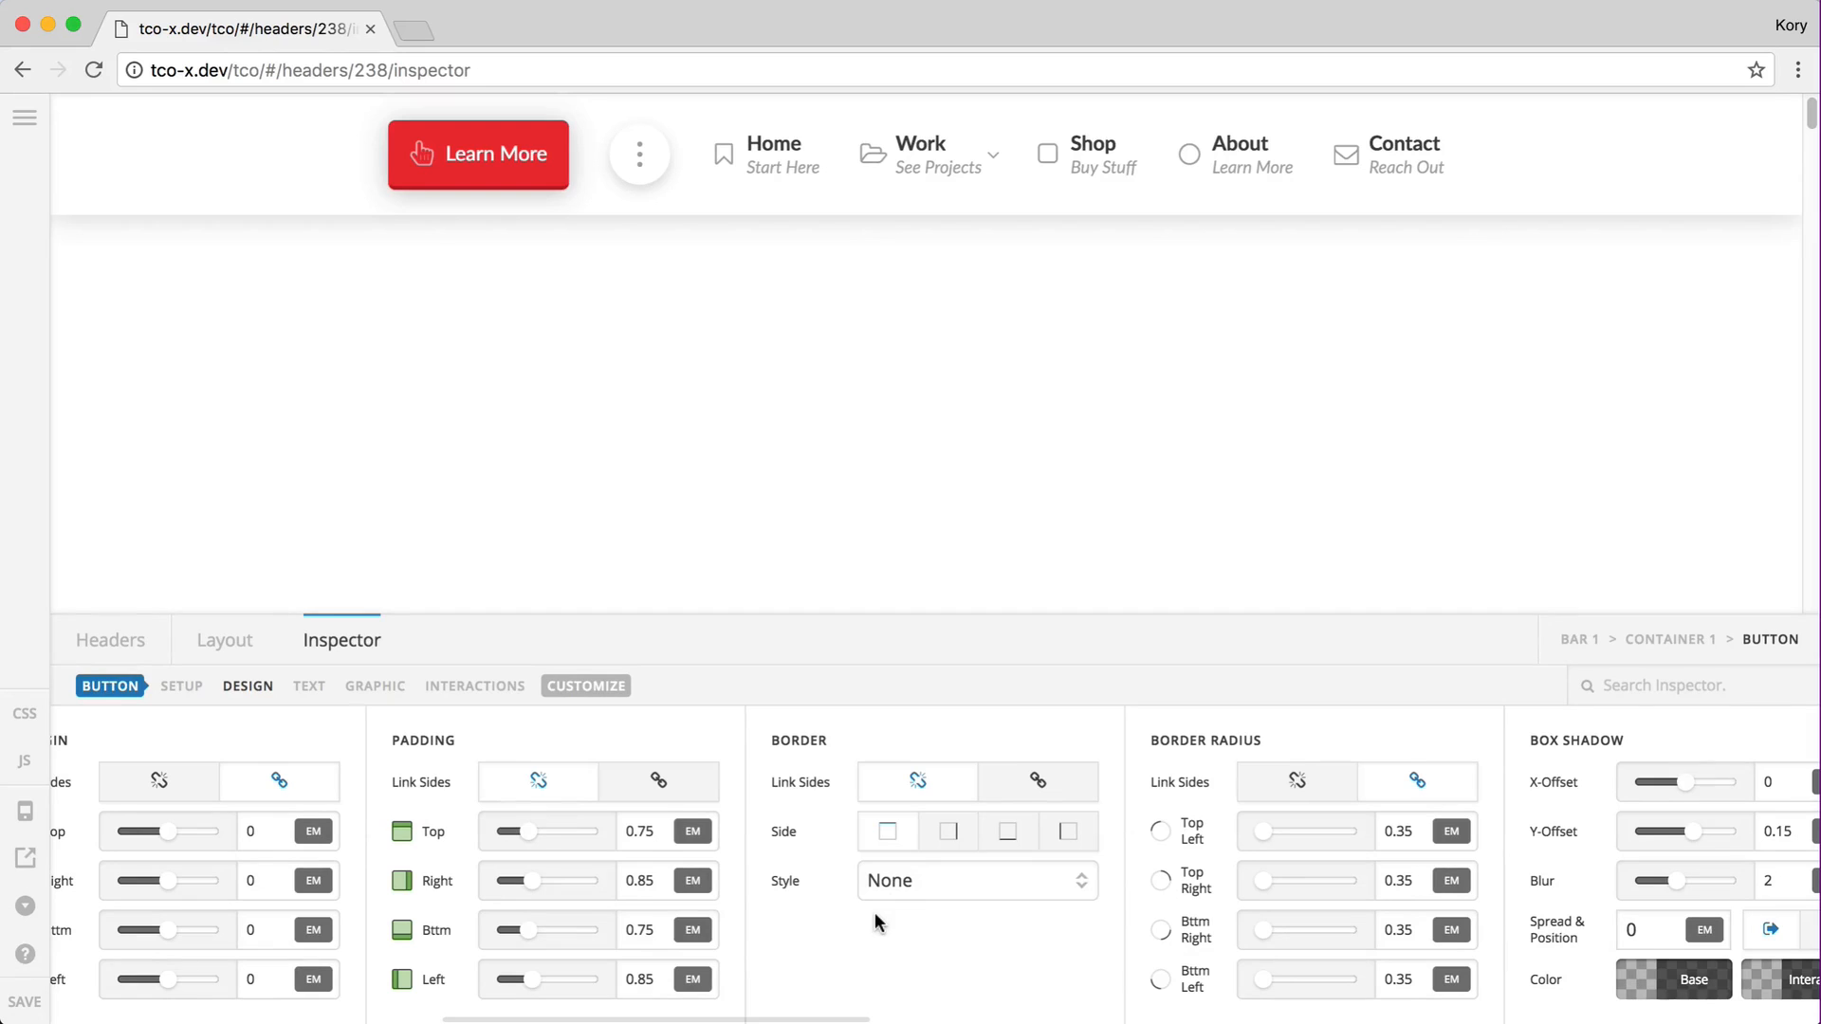
pyautogui.hscroll(-3, 289, 851)
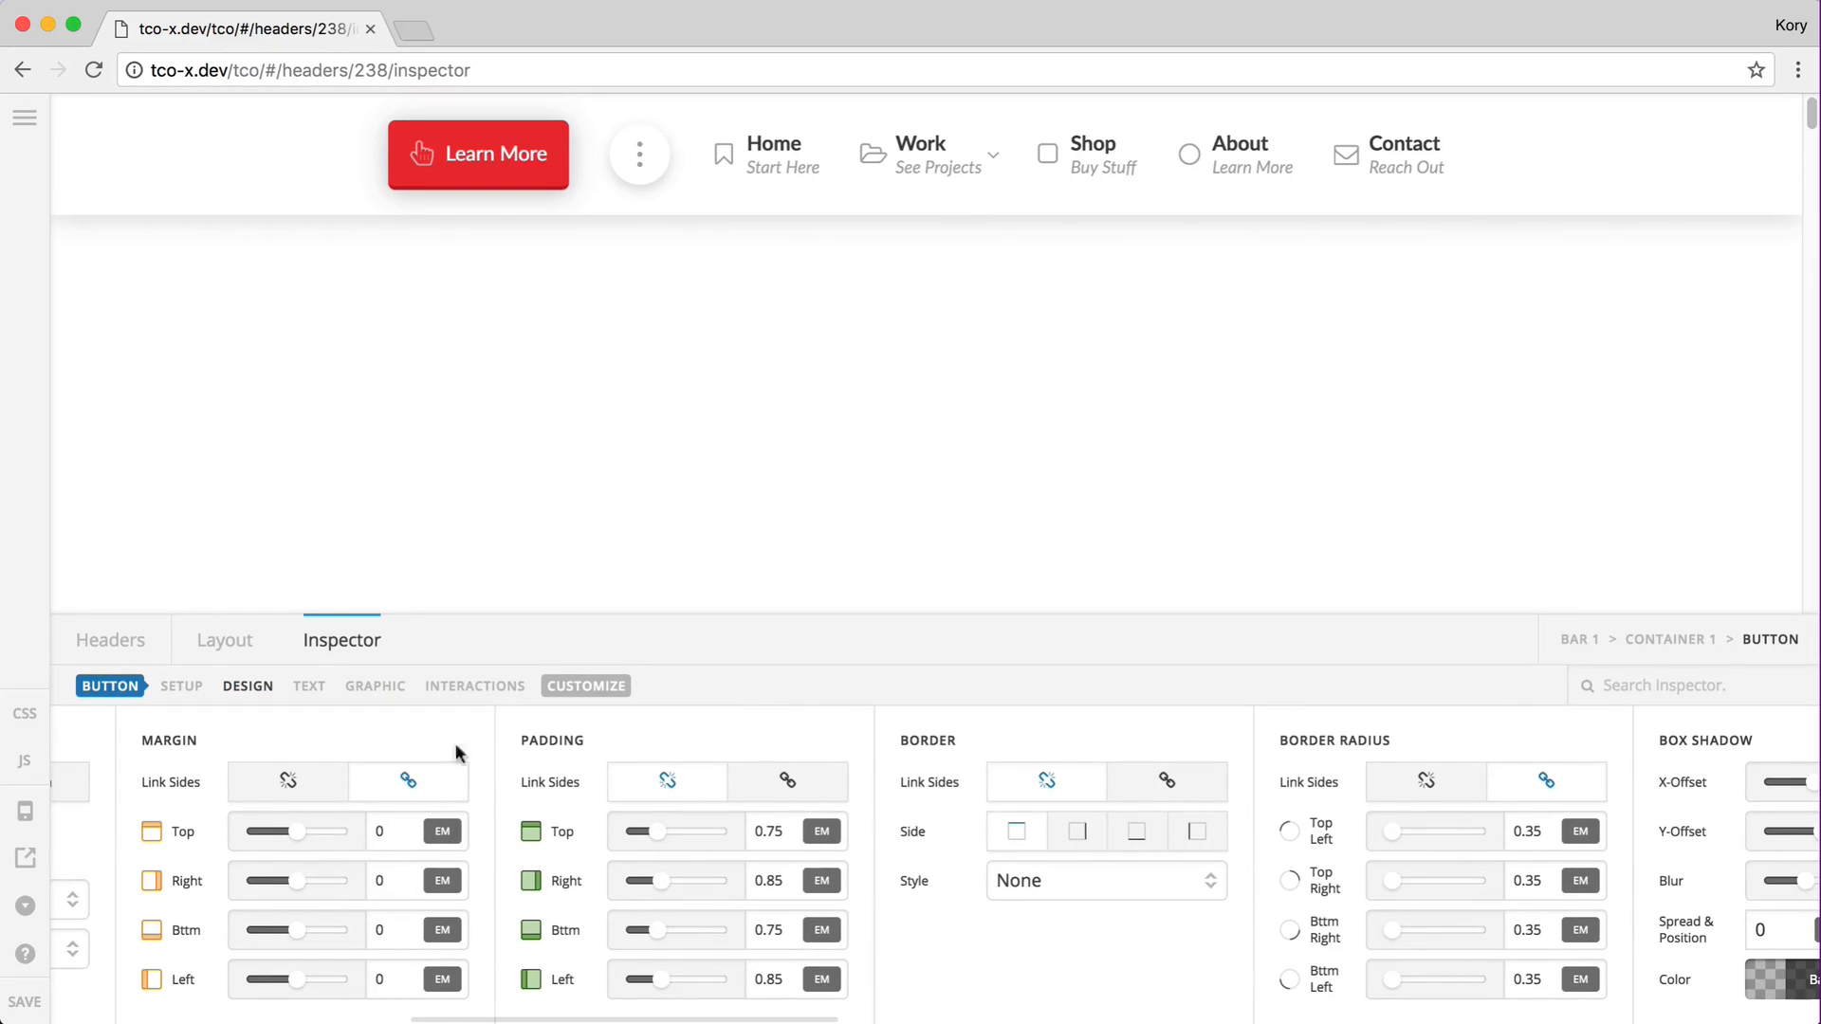
# Step: Unlink the border sides of the Navigation Inline top links and give the right side a solid 1 px border
pyautogui.click(765, 173)
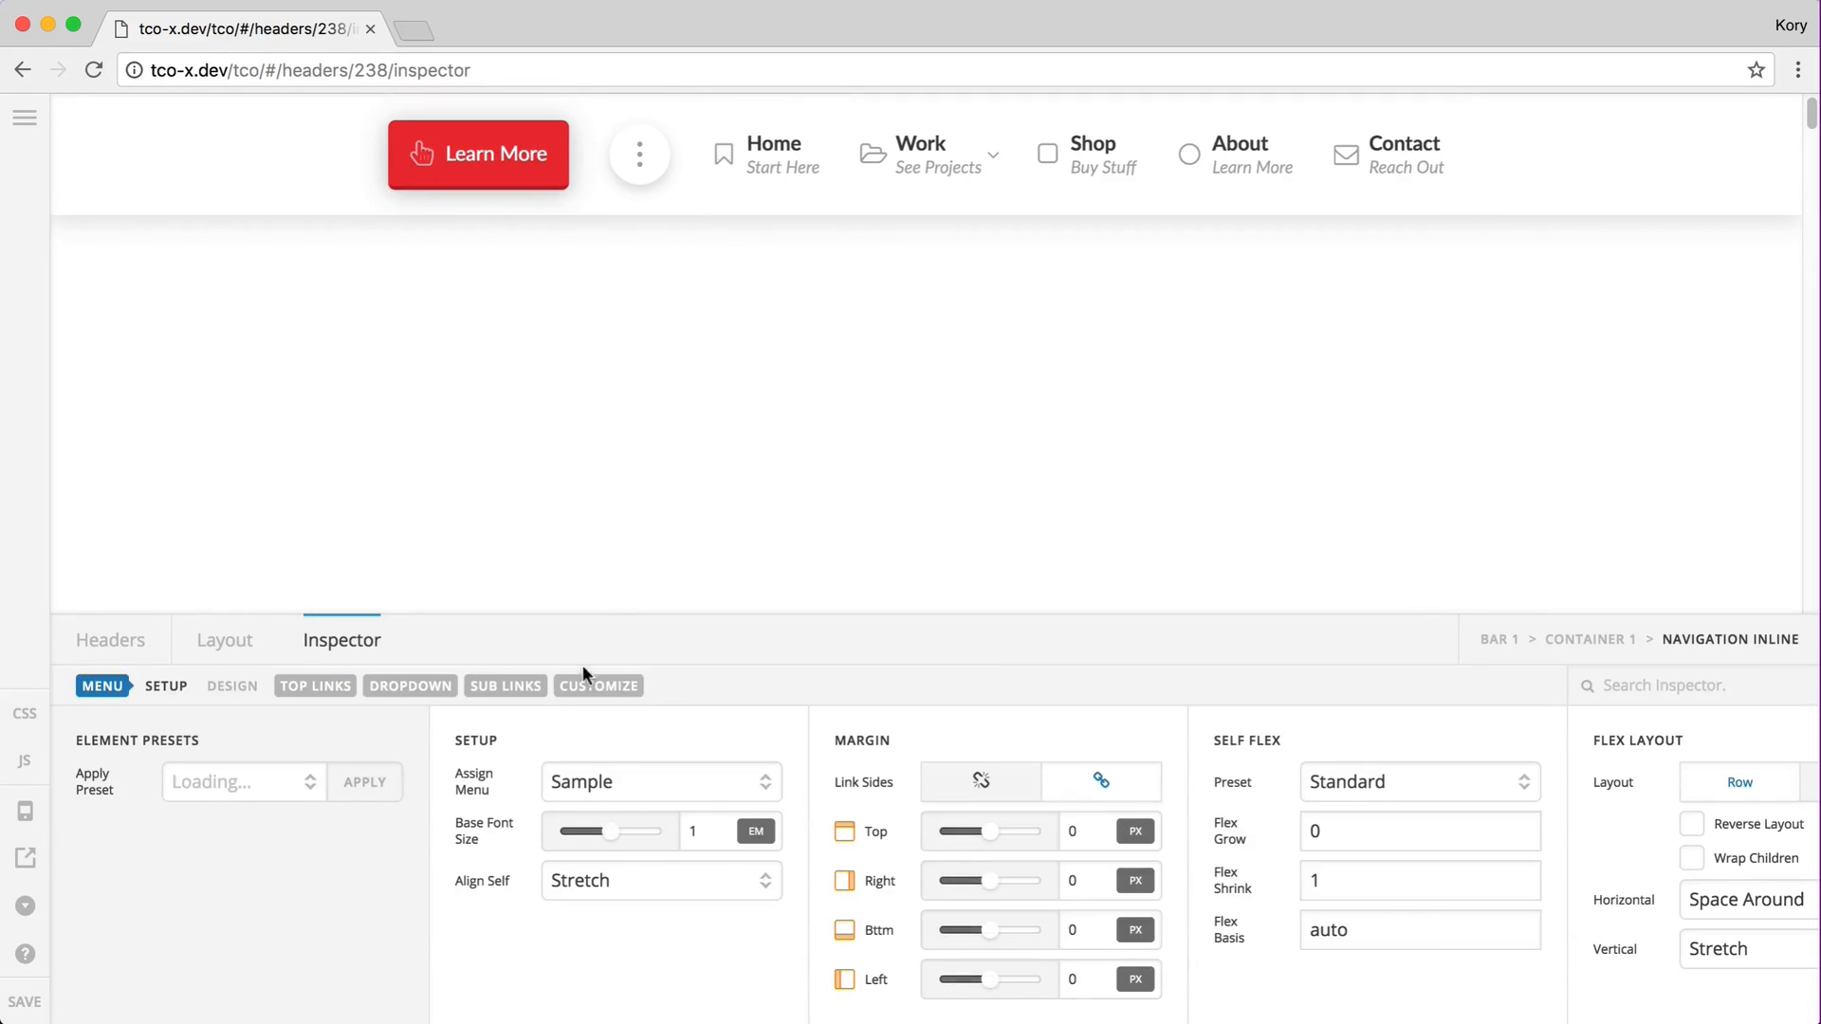
pyautogui.click(315, 686)
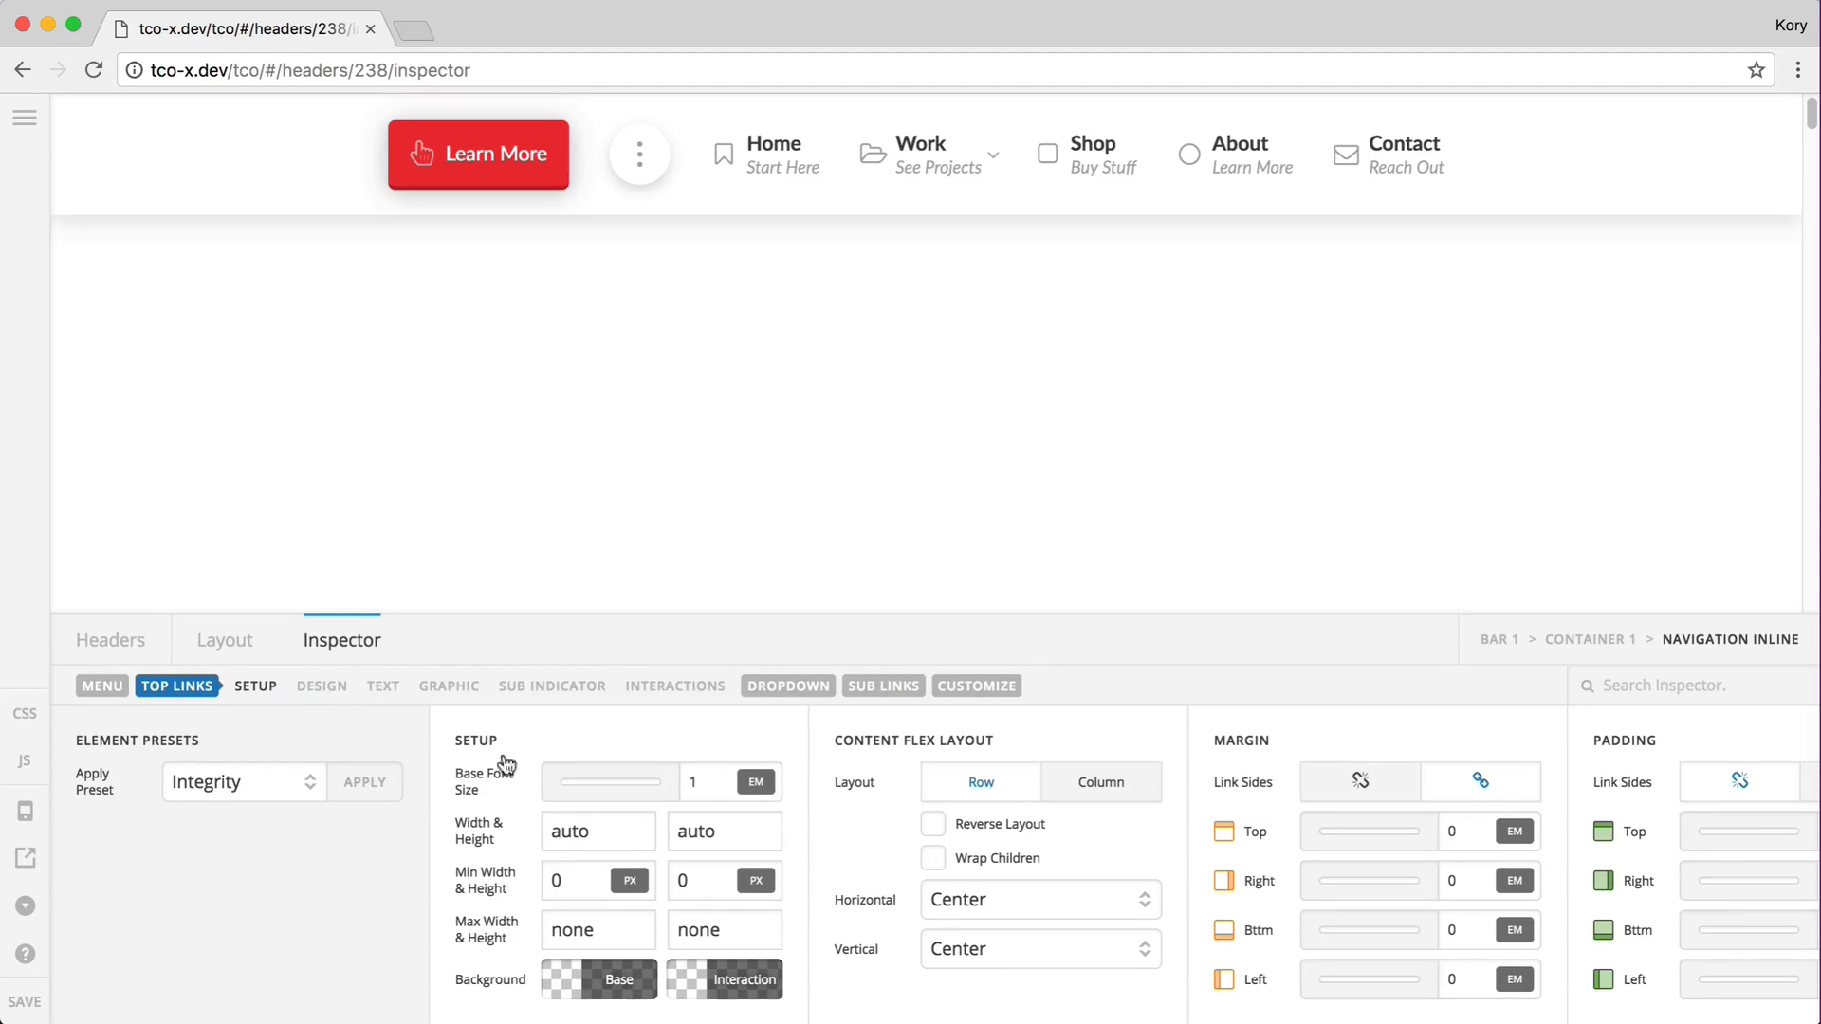
pyautogui.hscroll(1, 794, 861)
pyautogui.hscroll(10, 792, 857)
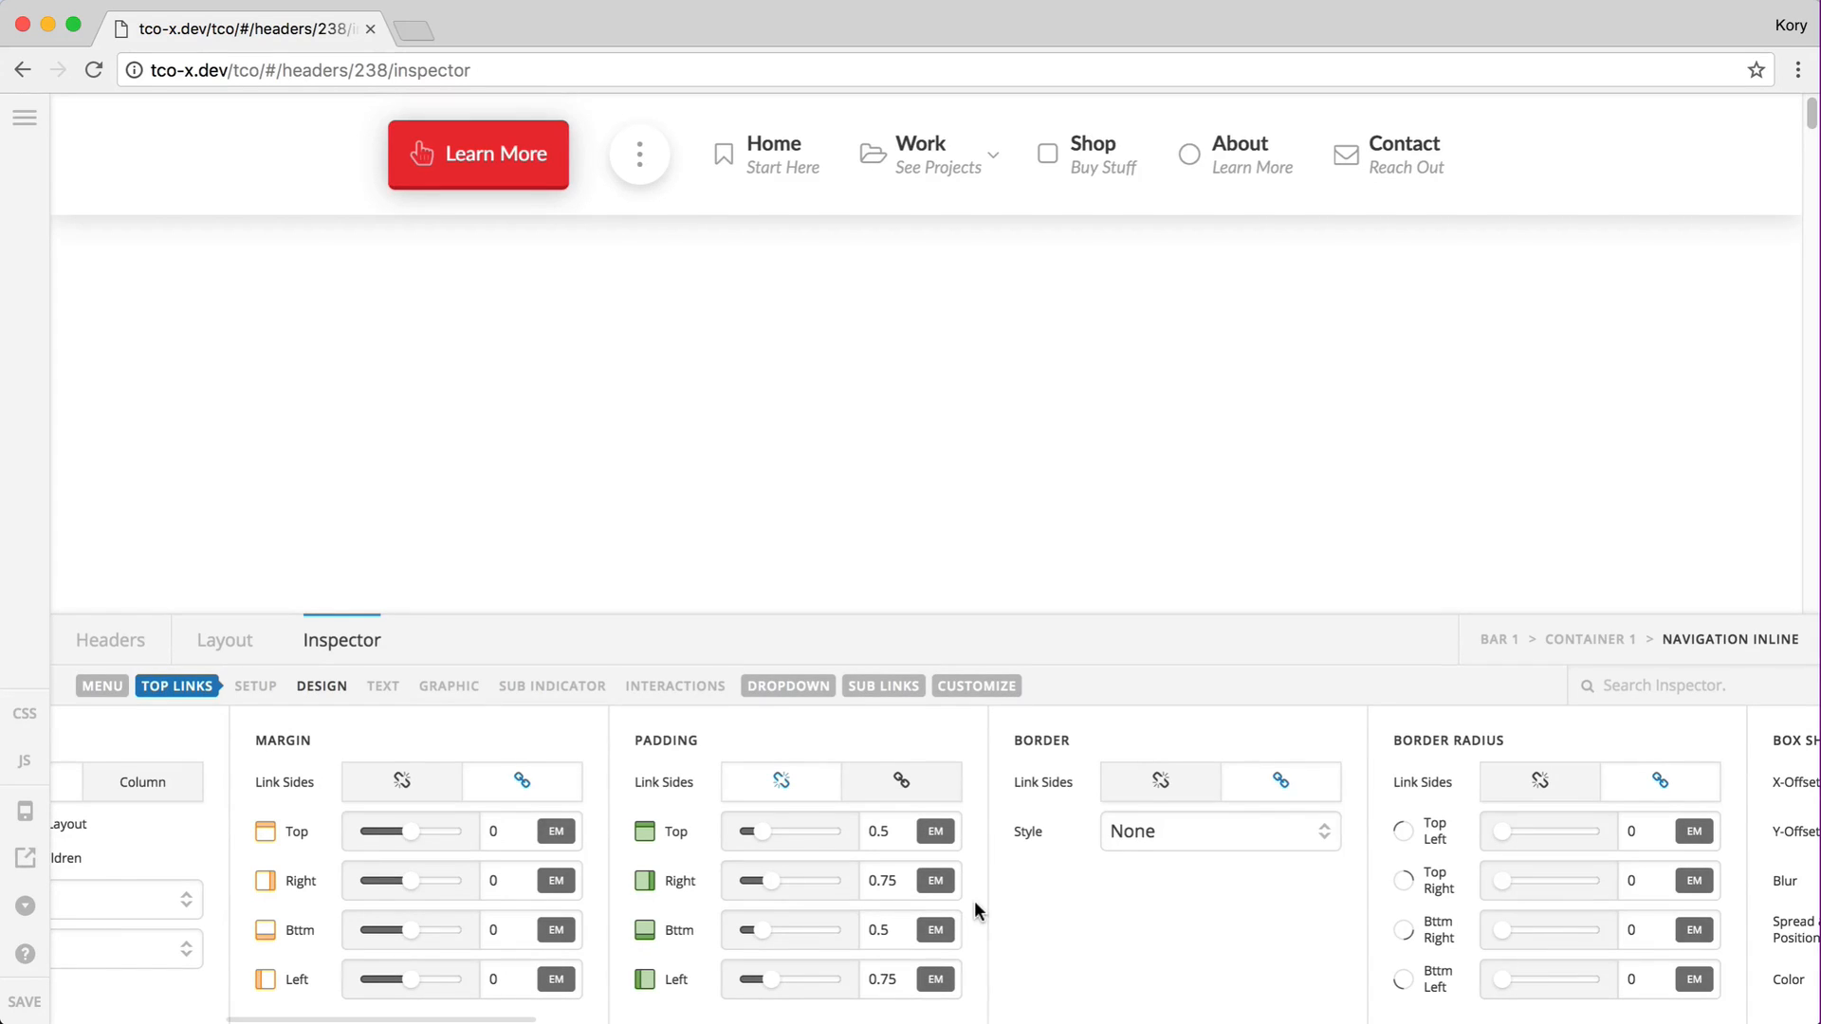
pyautogui.click(1197, 785)
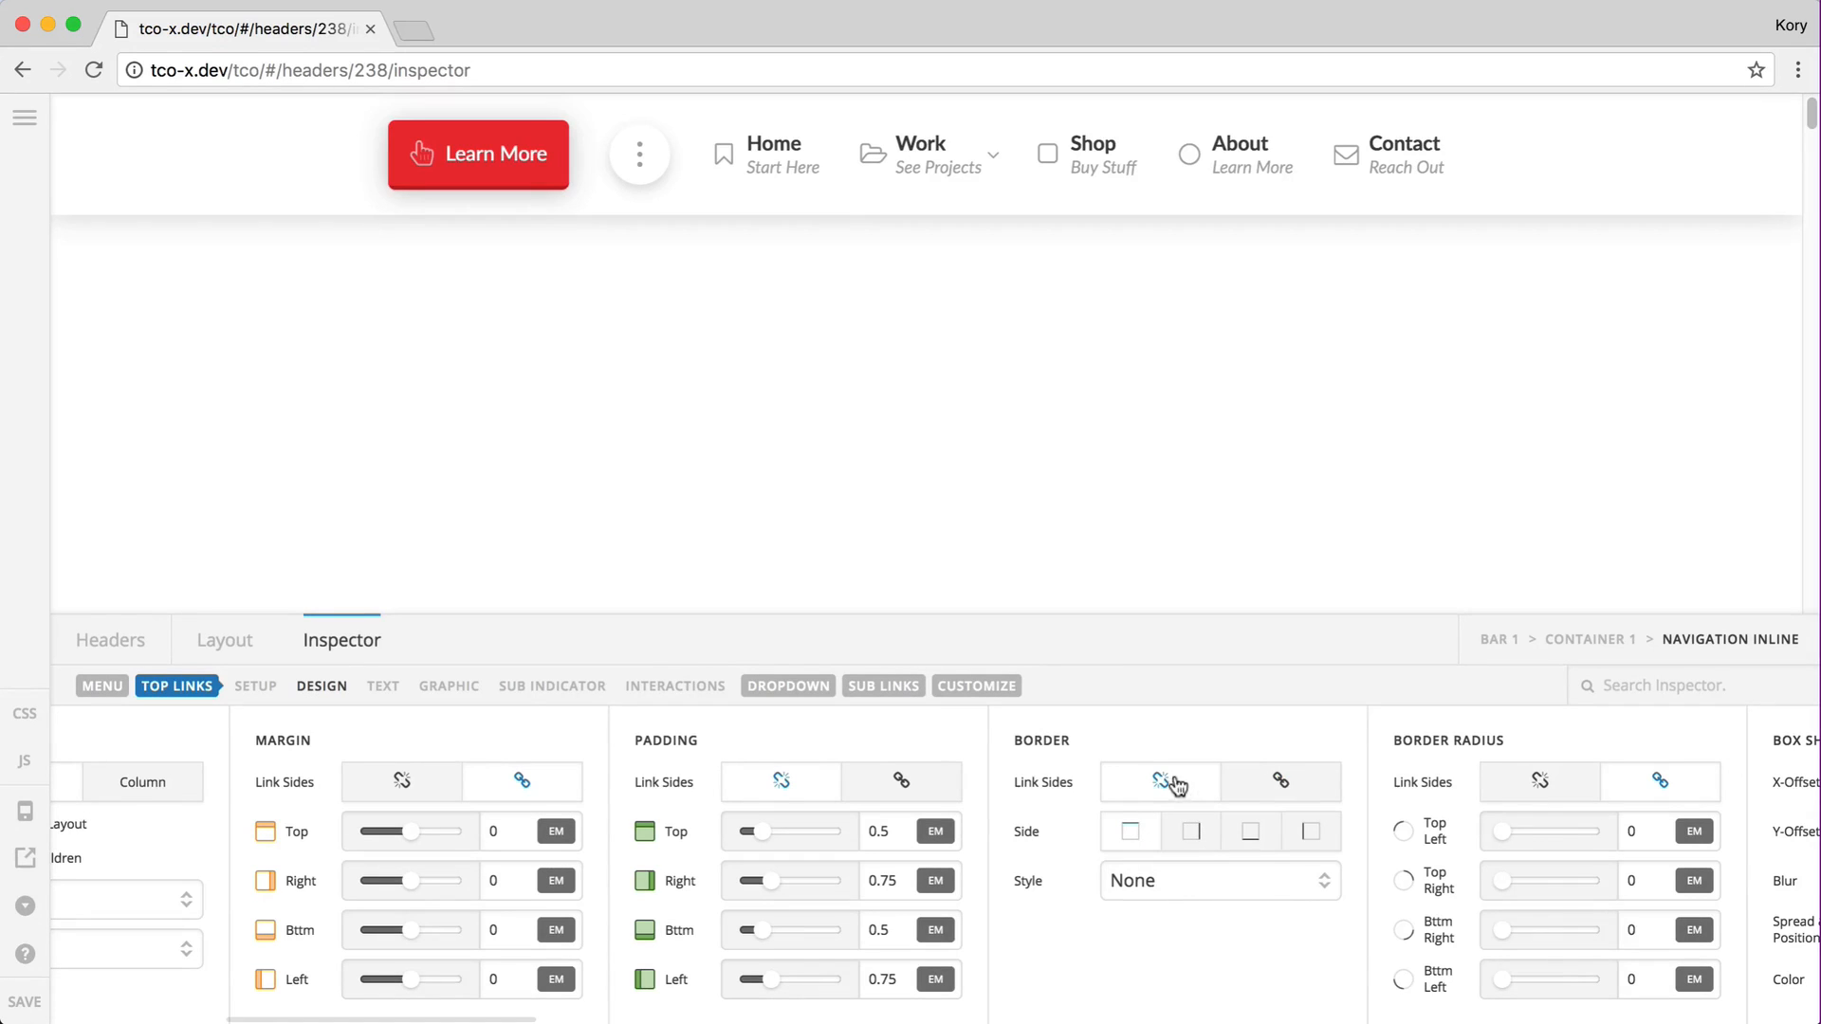
pyautogui.click(1190, 830)
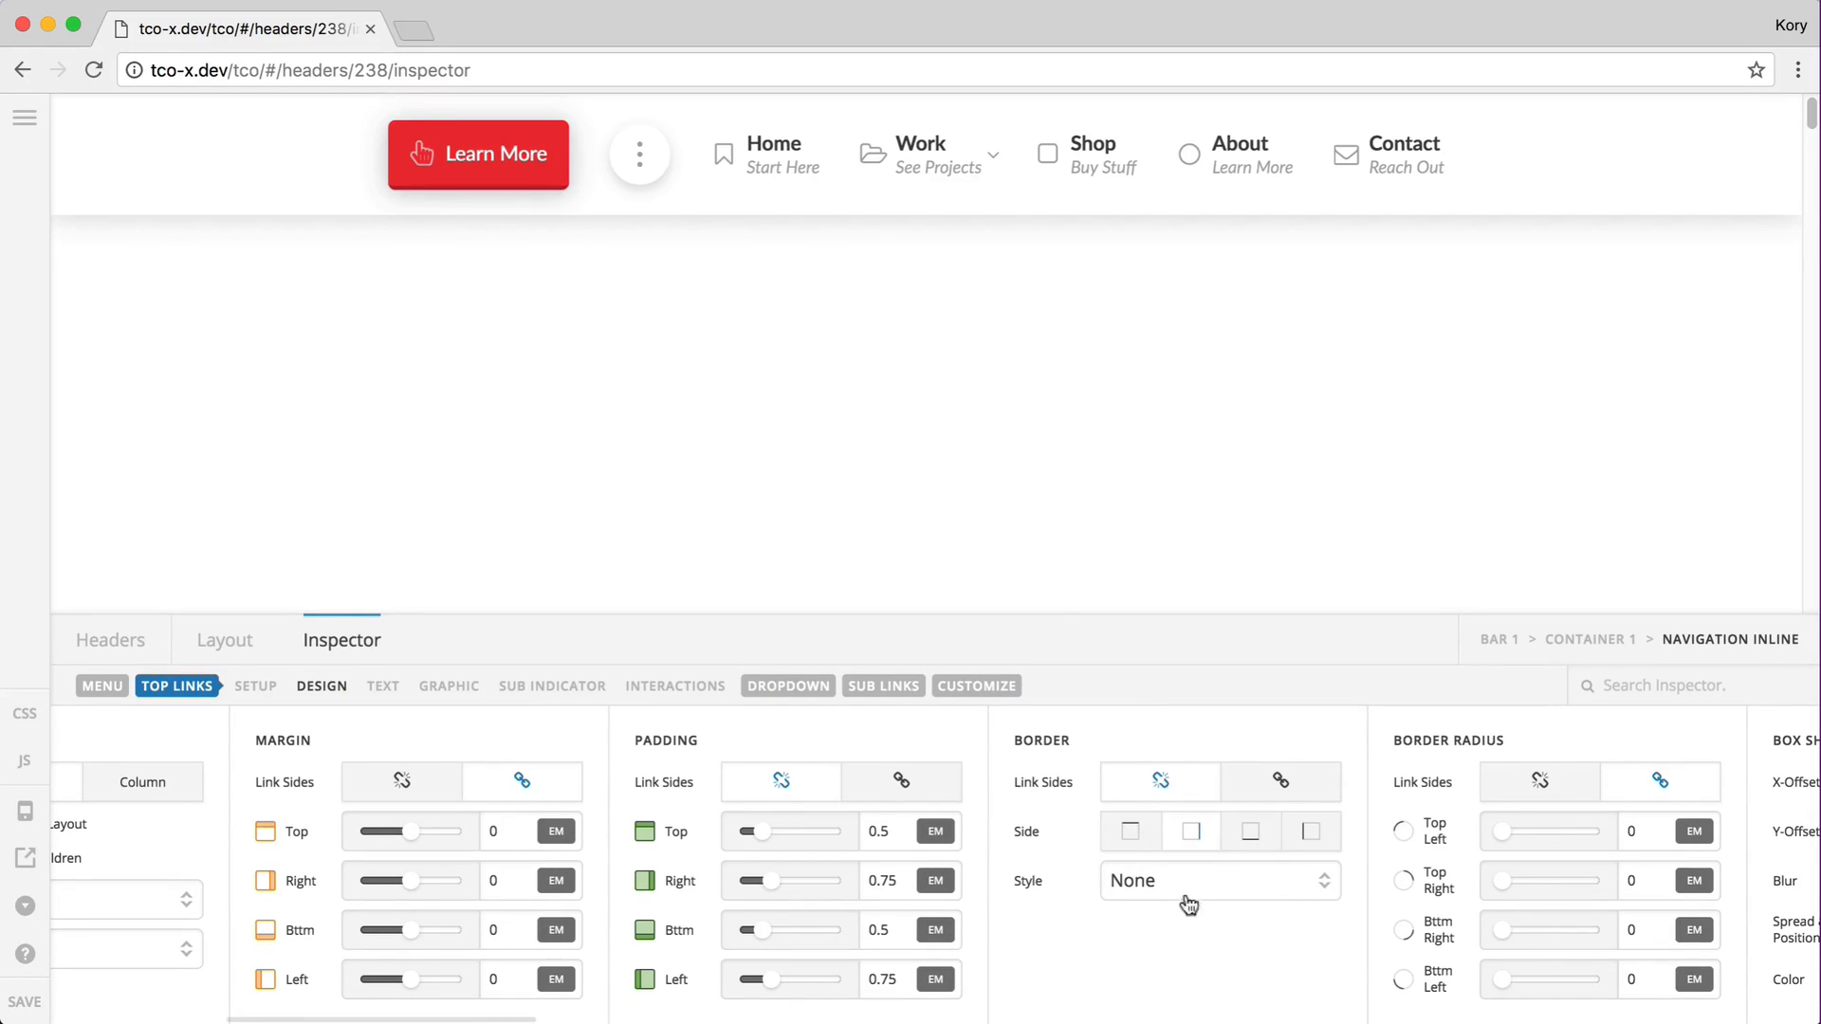
pyautogui.click(1191, 883)
pyautogui.click(1186, 905)
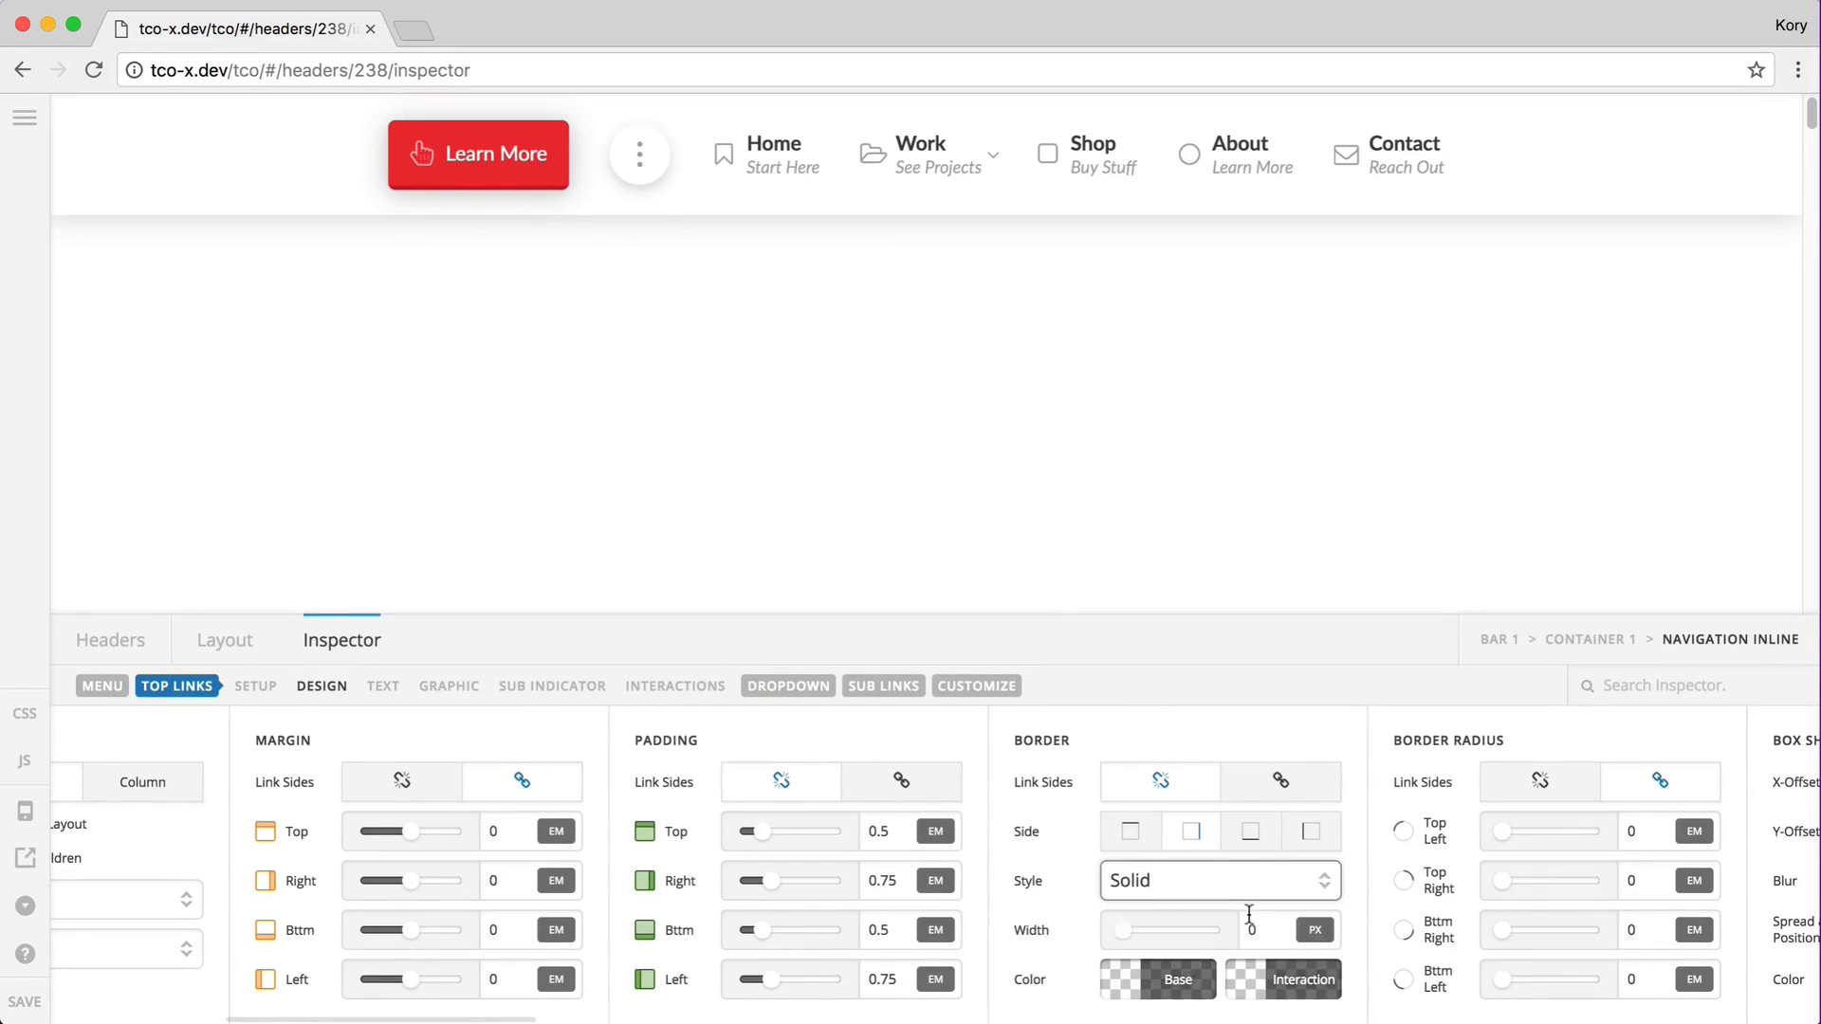
pyautogui.click(1251, 928)
# Step: Set both the base and interaction colors of the top links' right border to eee
pyautogui.click(1157, 986)
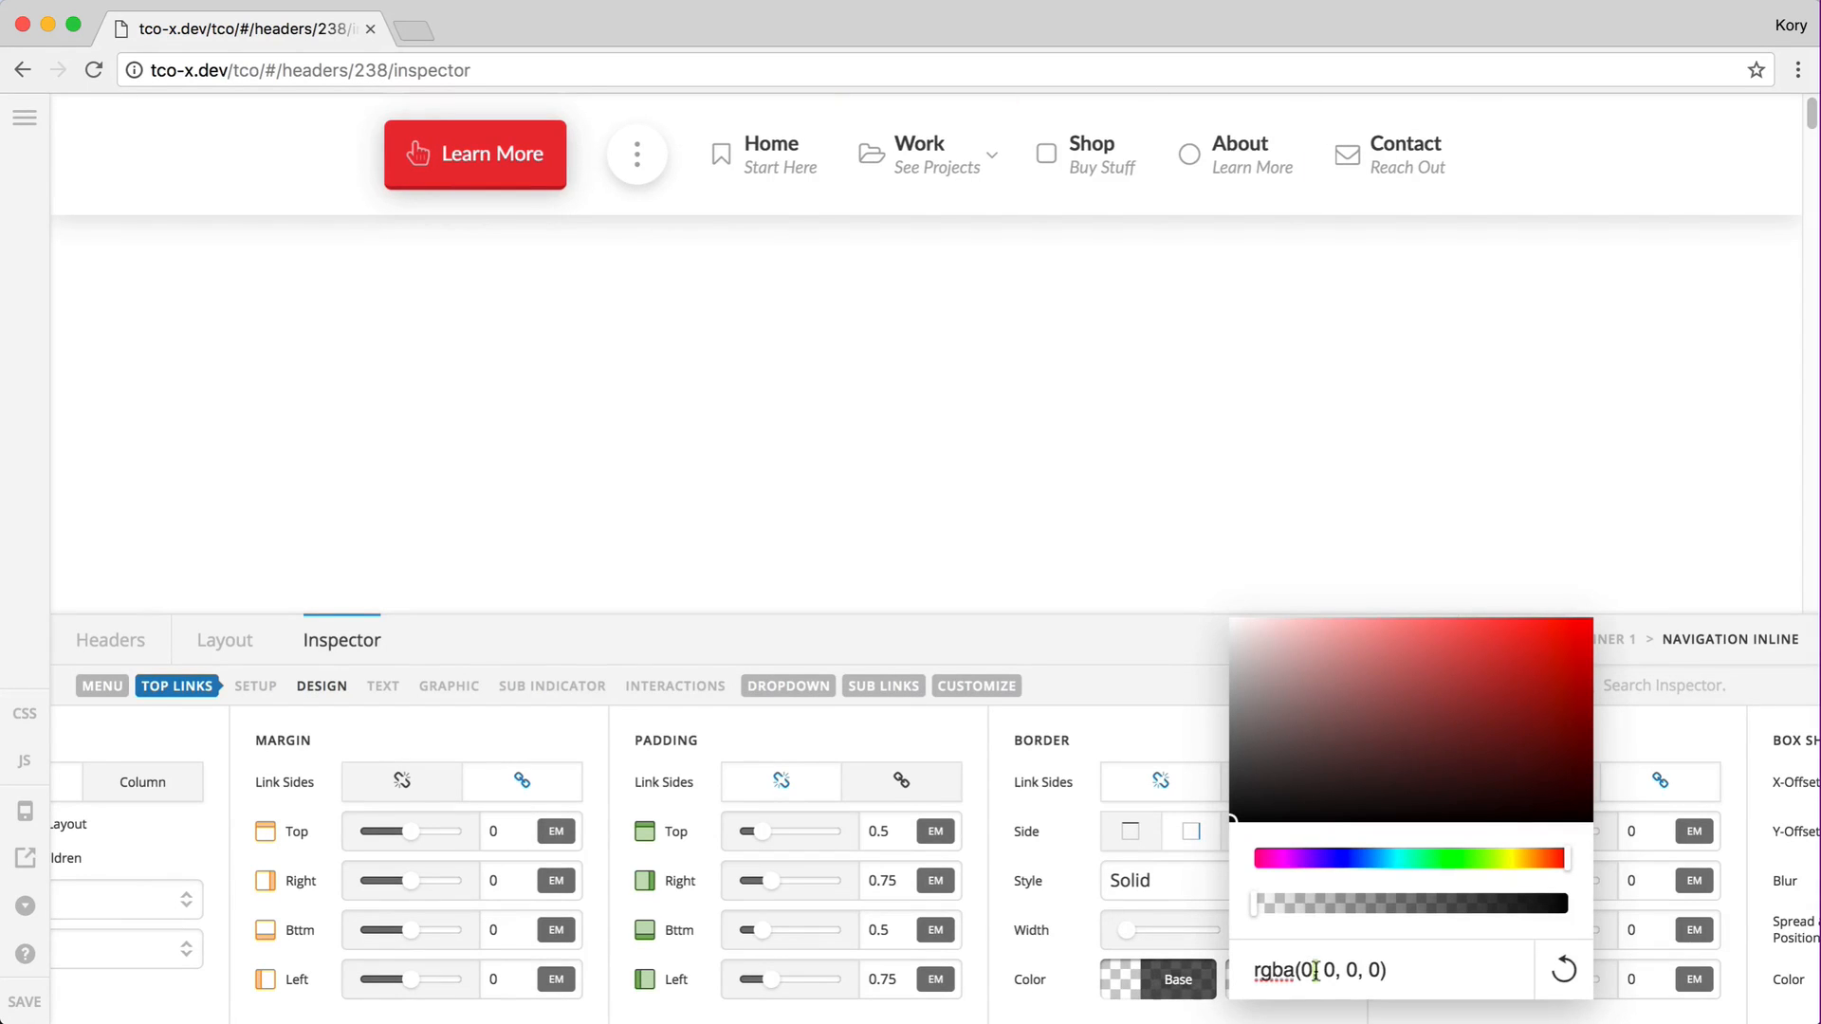
pyautogui.tripleClick(1271, 972)
pyautogui.write('ddd')
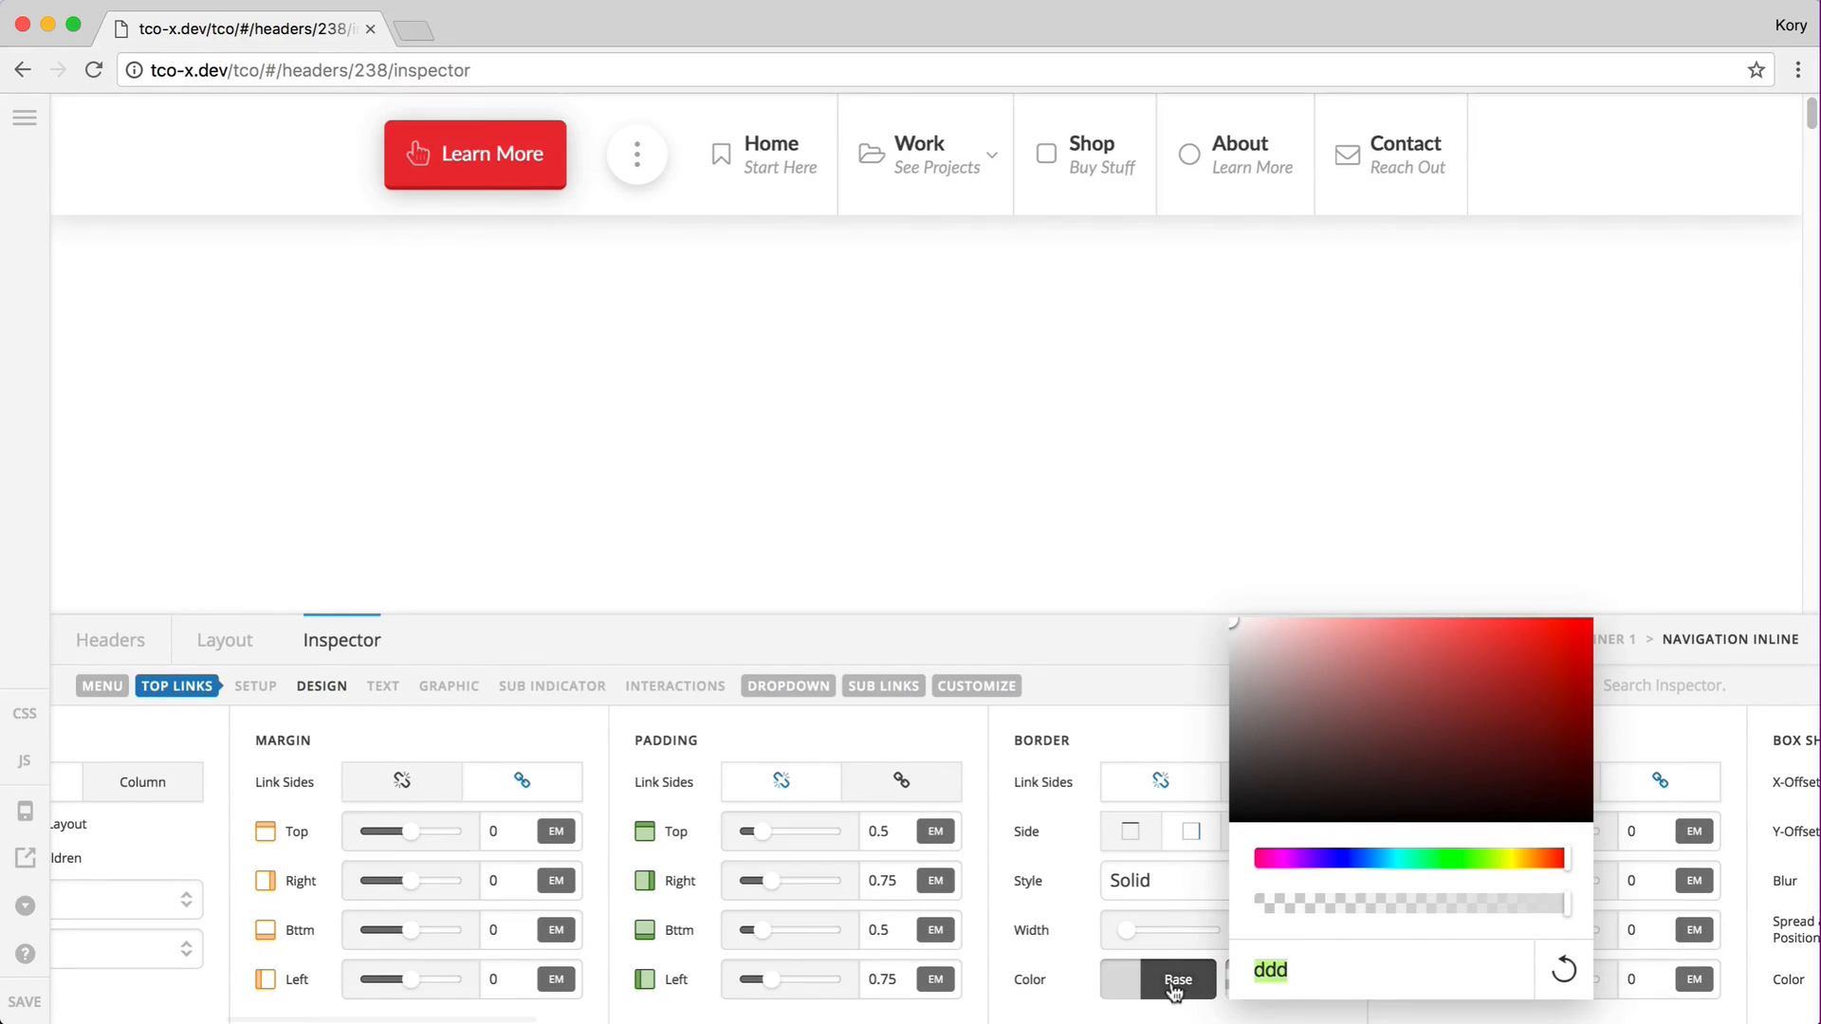
pyautogui.click(1170, 984)
pyautogui.click(1170, 984)
pyautogui.write('33')
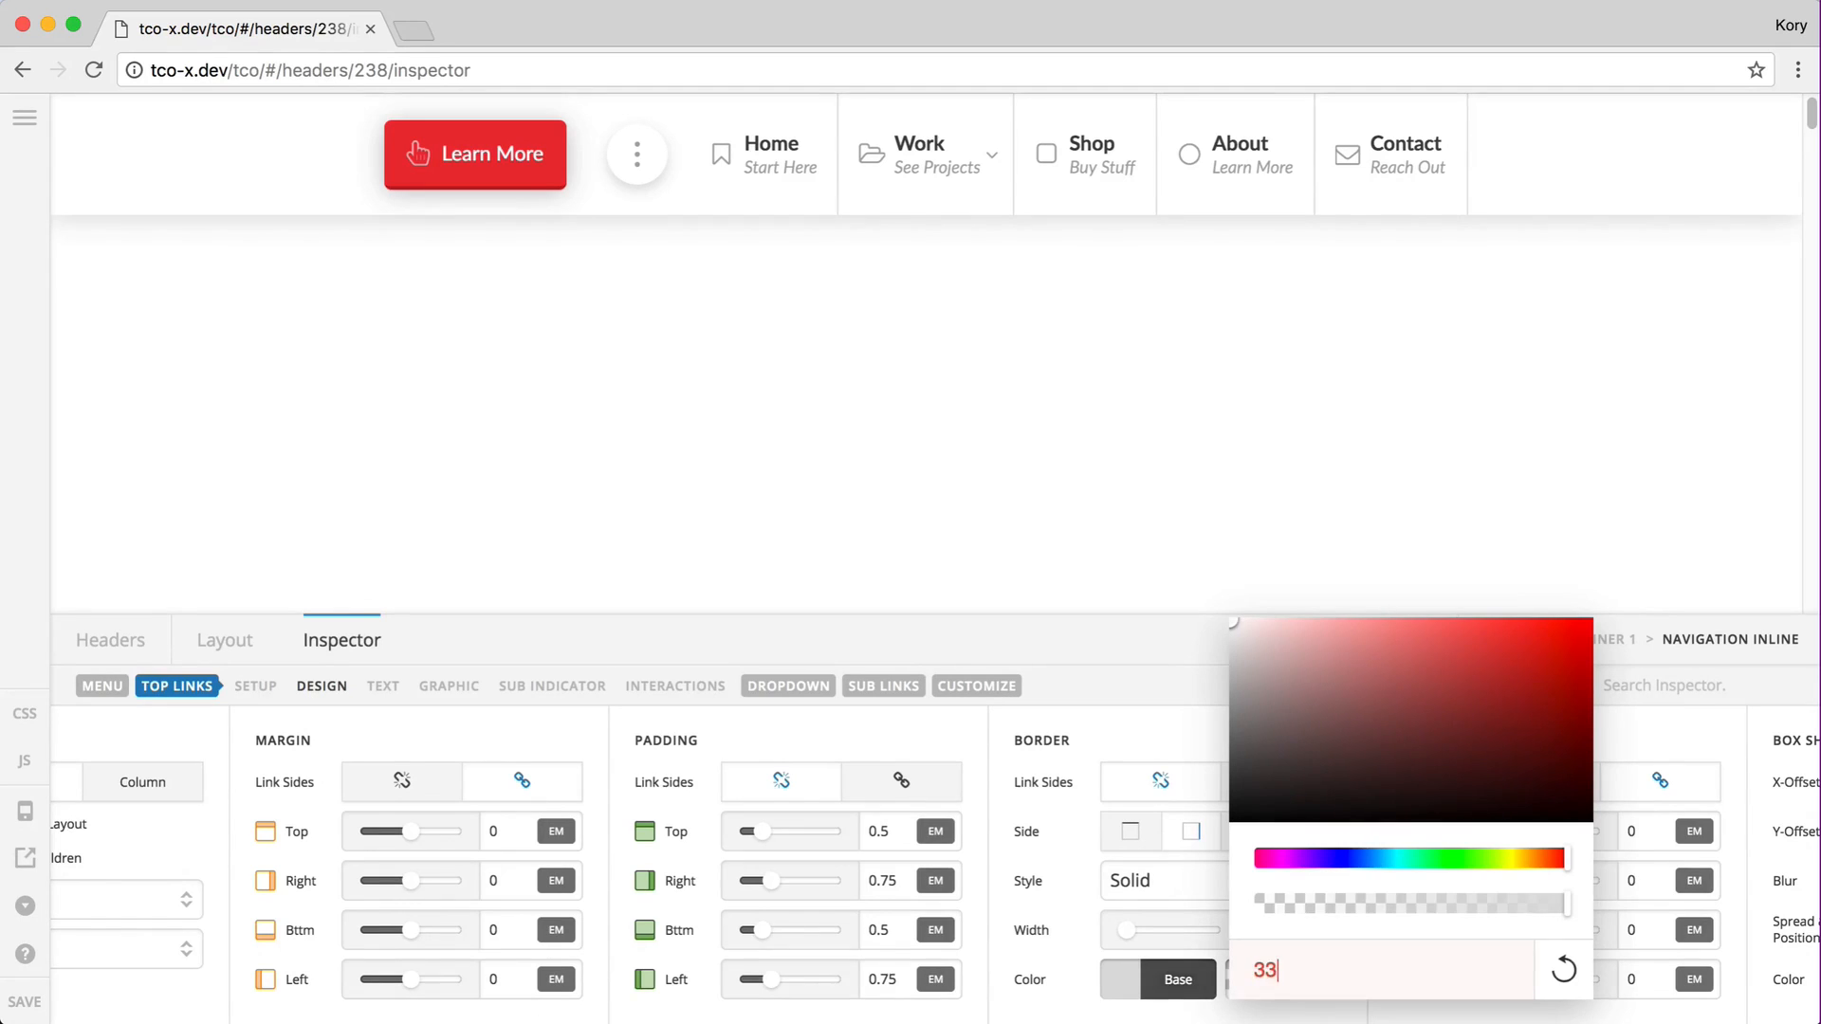
pyautogui.write('3eee')
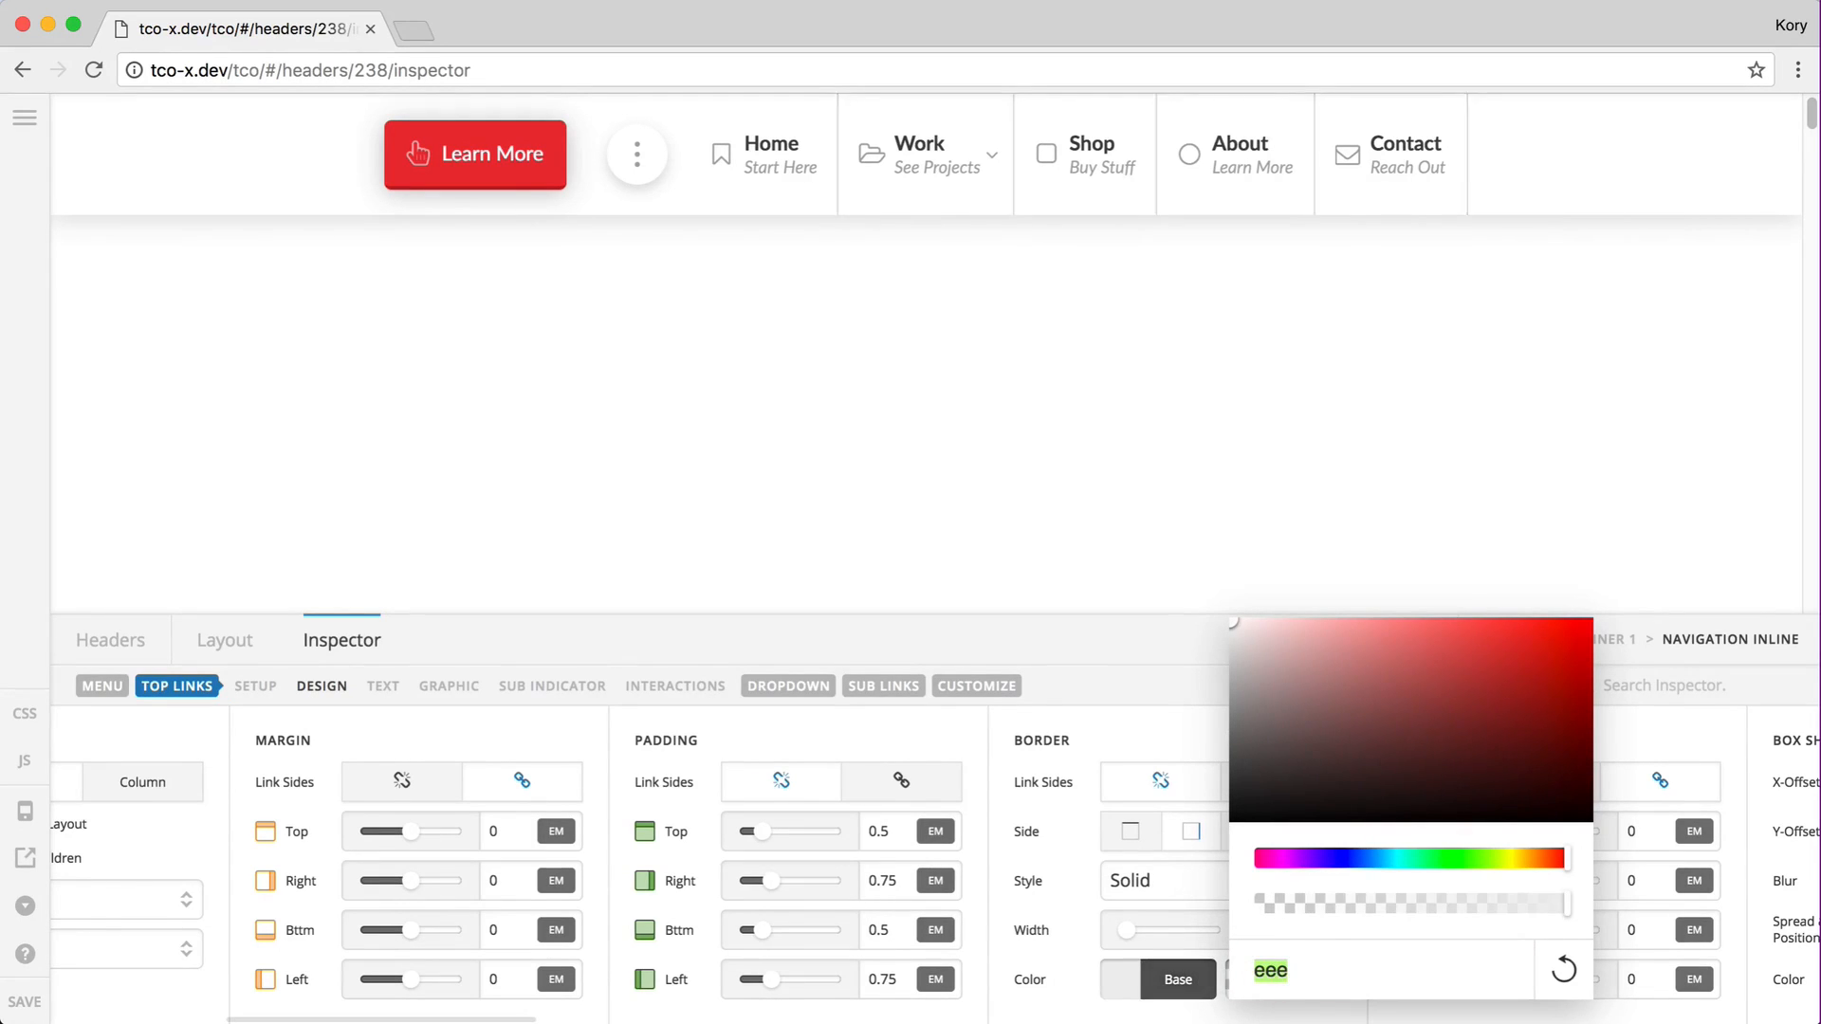
pyautogui.click(1086, 971)
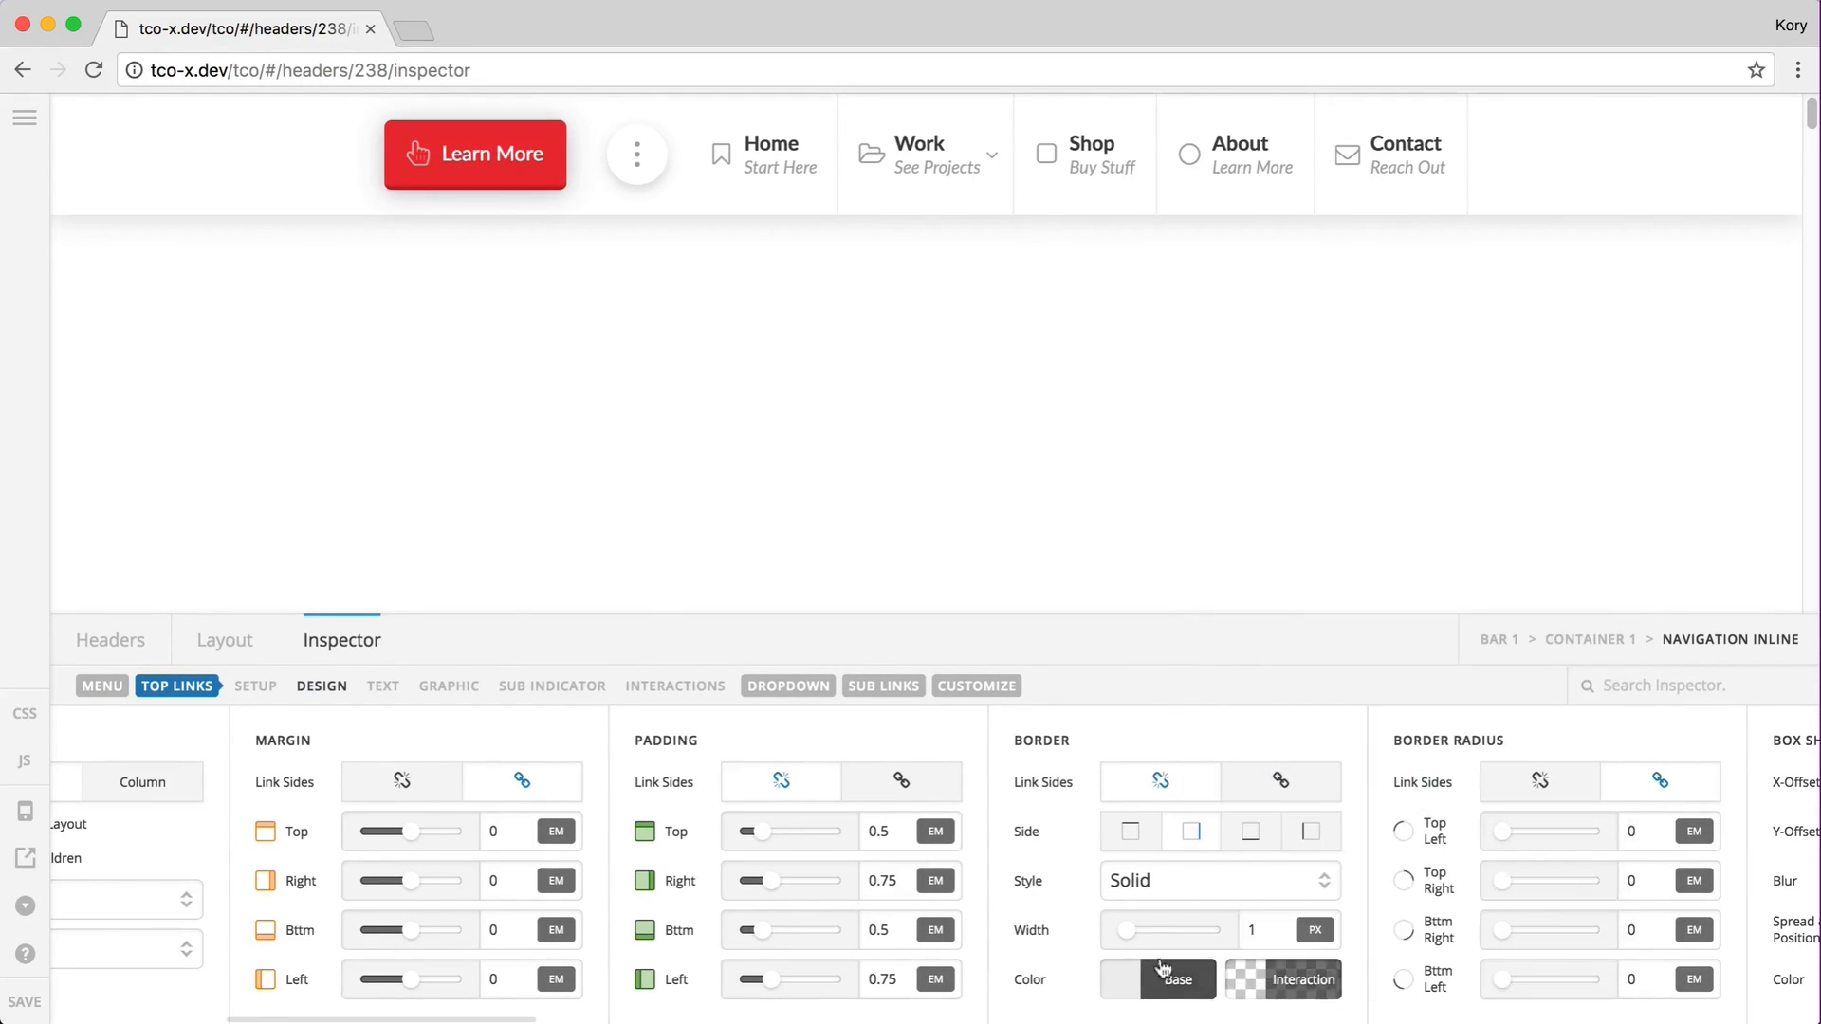
pyautogui.click(1300, 986)
pyautogui.press('super+a')
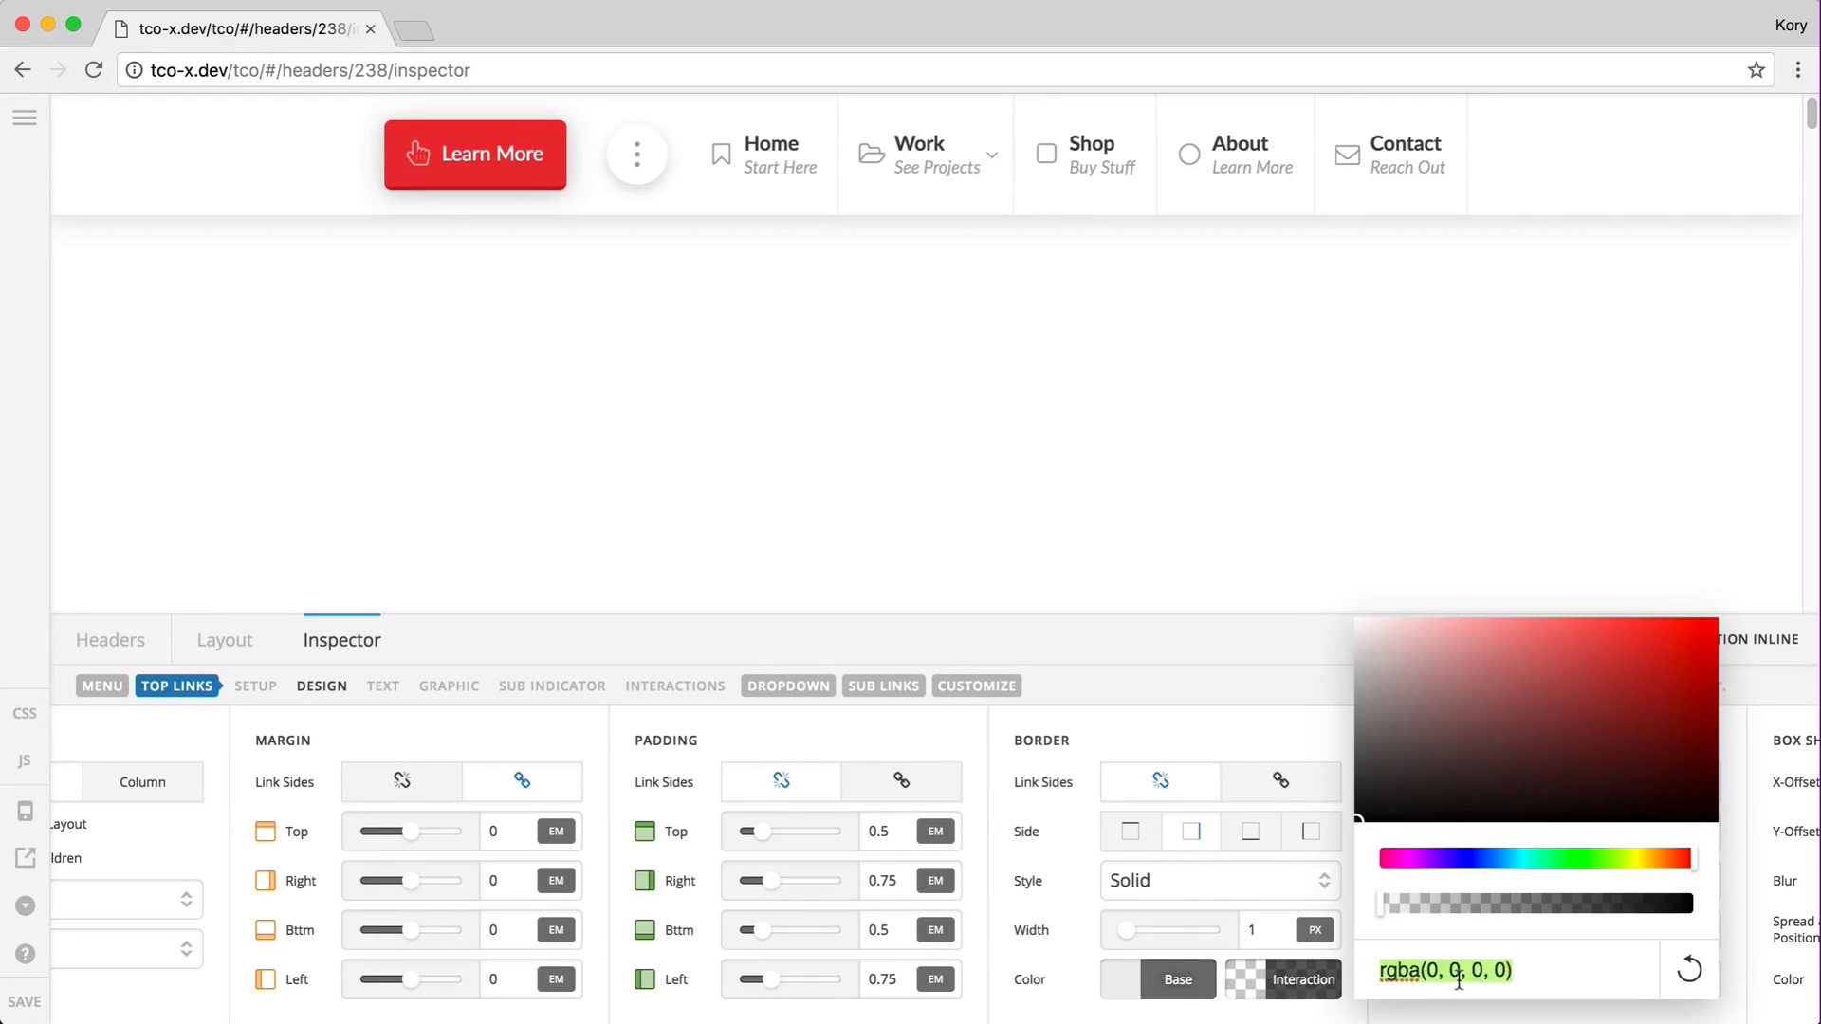
pyautogui.write('eee')
pyautogui.click(1299, 908)
# Step: Give the left side of the top links a solid border 1 px wide
pyautogui.click(1310, 831)
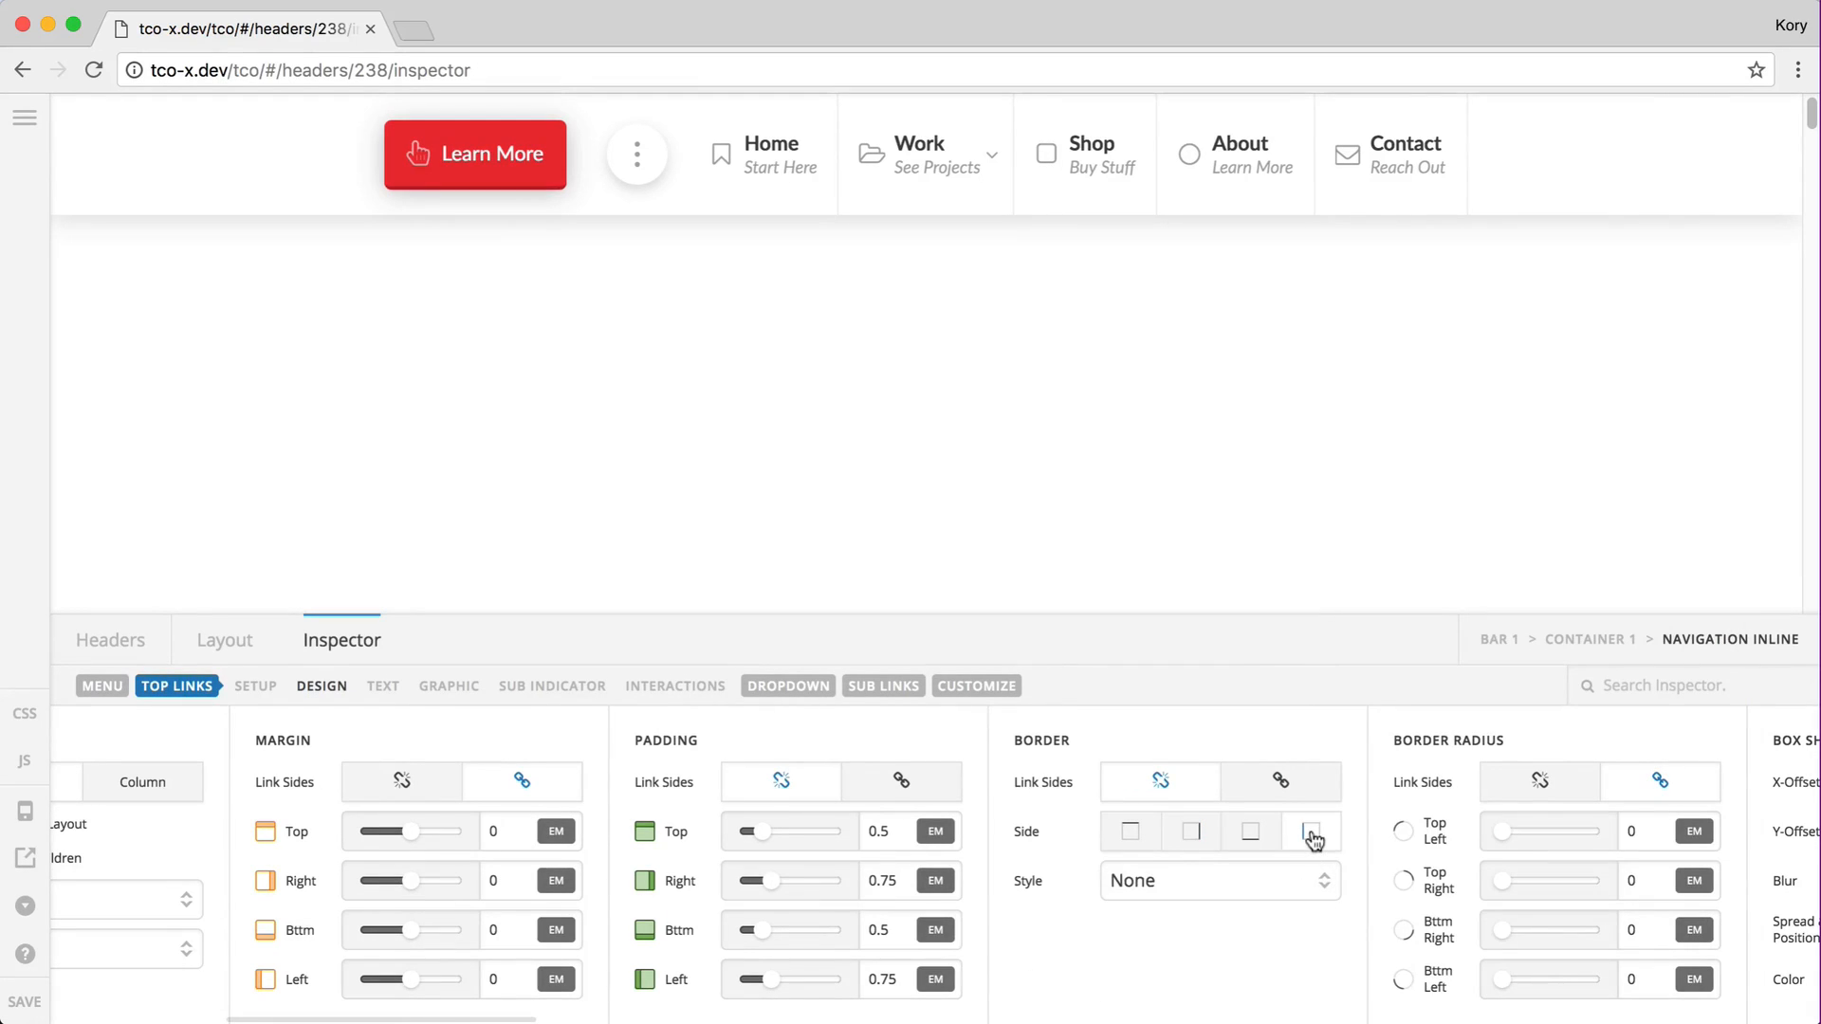
pyautogui.click(1193, 882)
pyautogui.click(1152, 906)
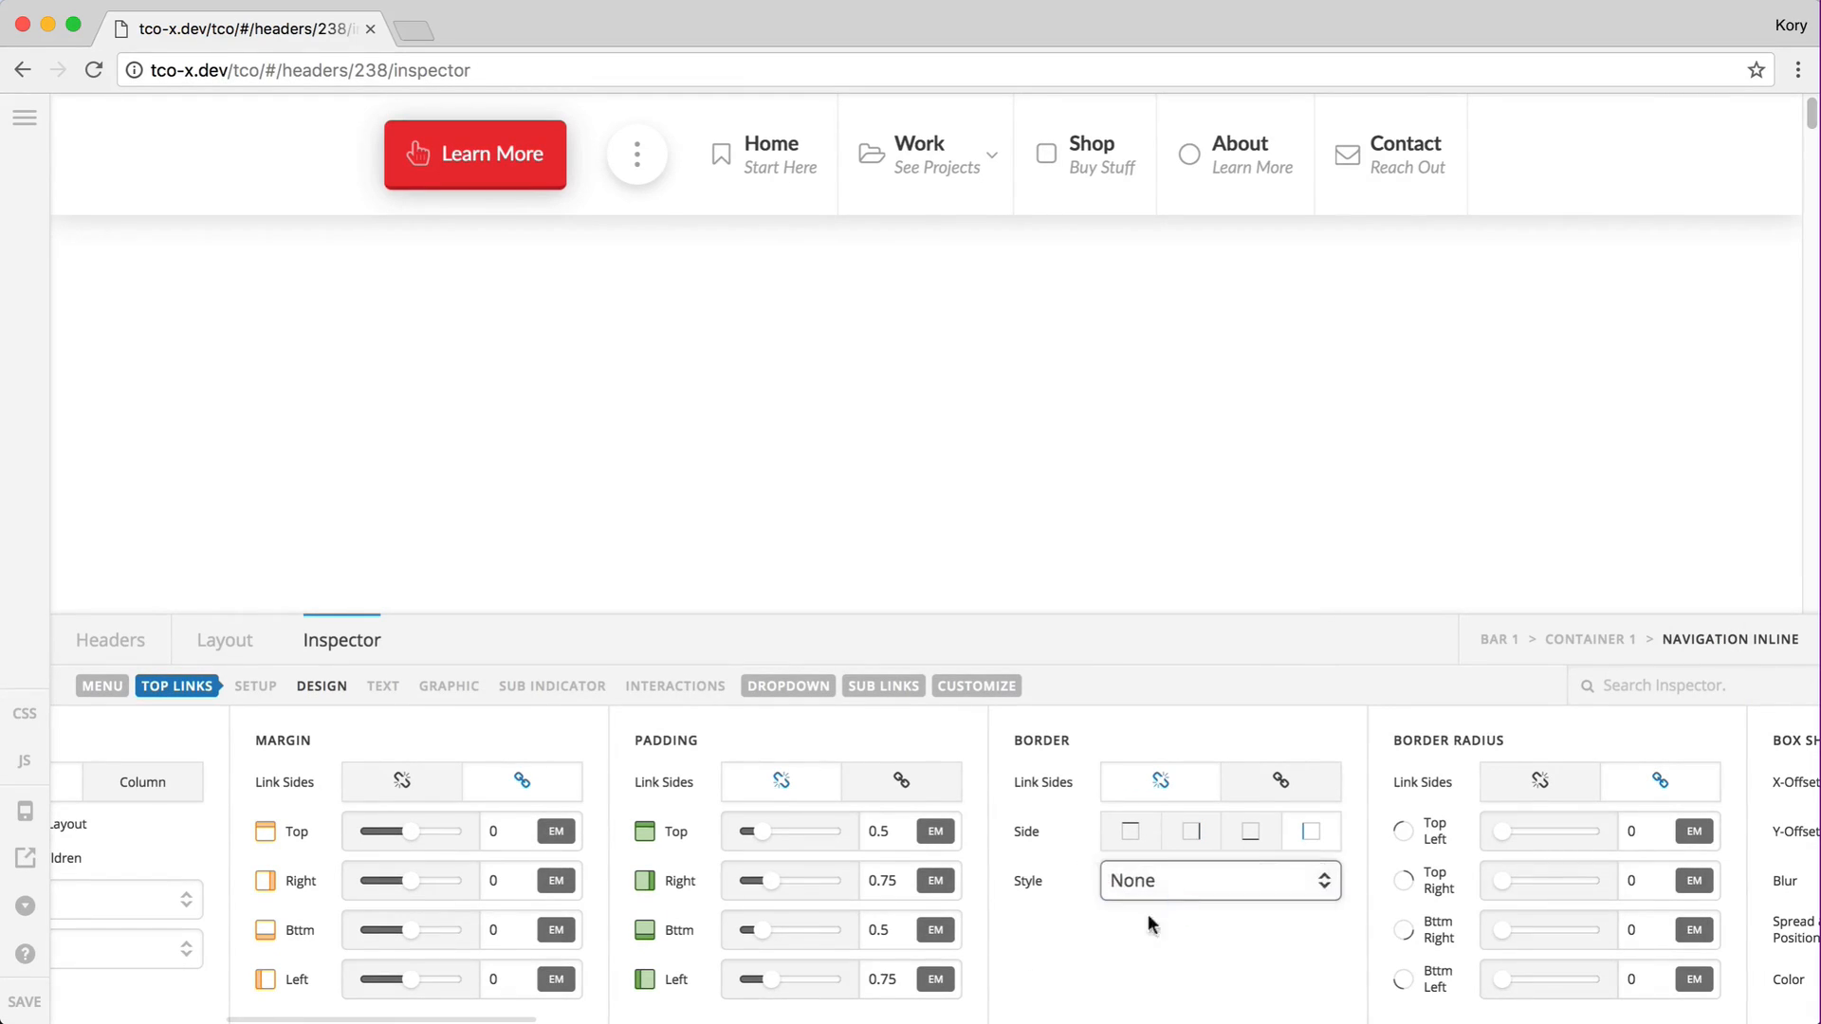
pyautogui.click(1258, 924)
pyautogui.write('1')
# Step: Set both the base and interaction colors of the top links' left border to eee
pyautogui.click(1138, 979)
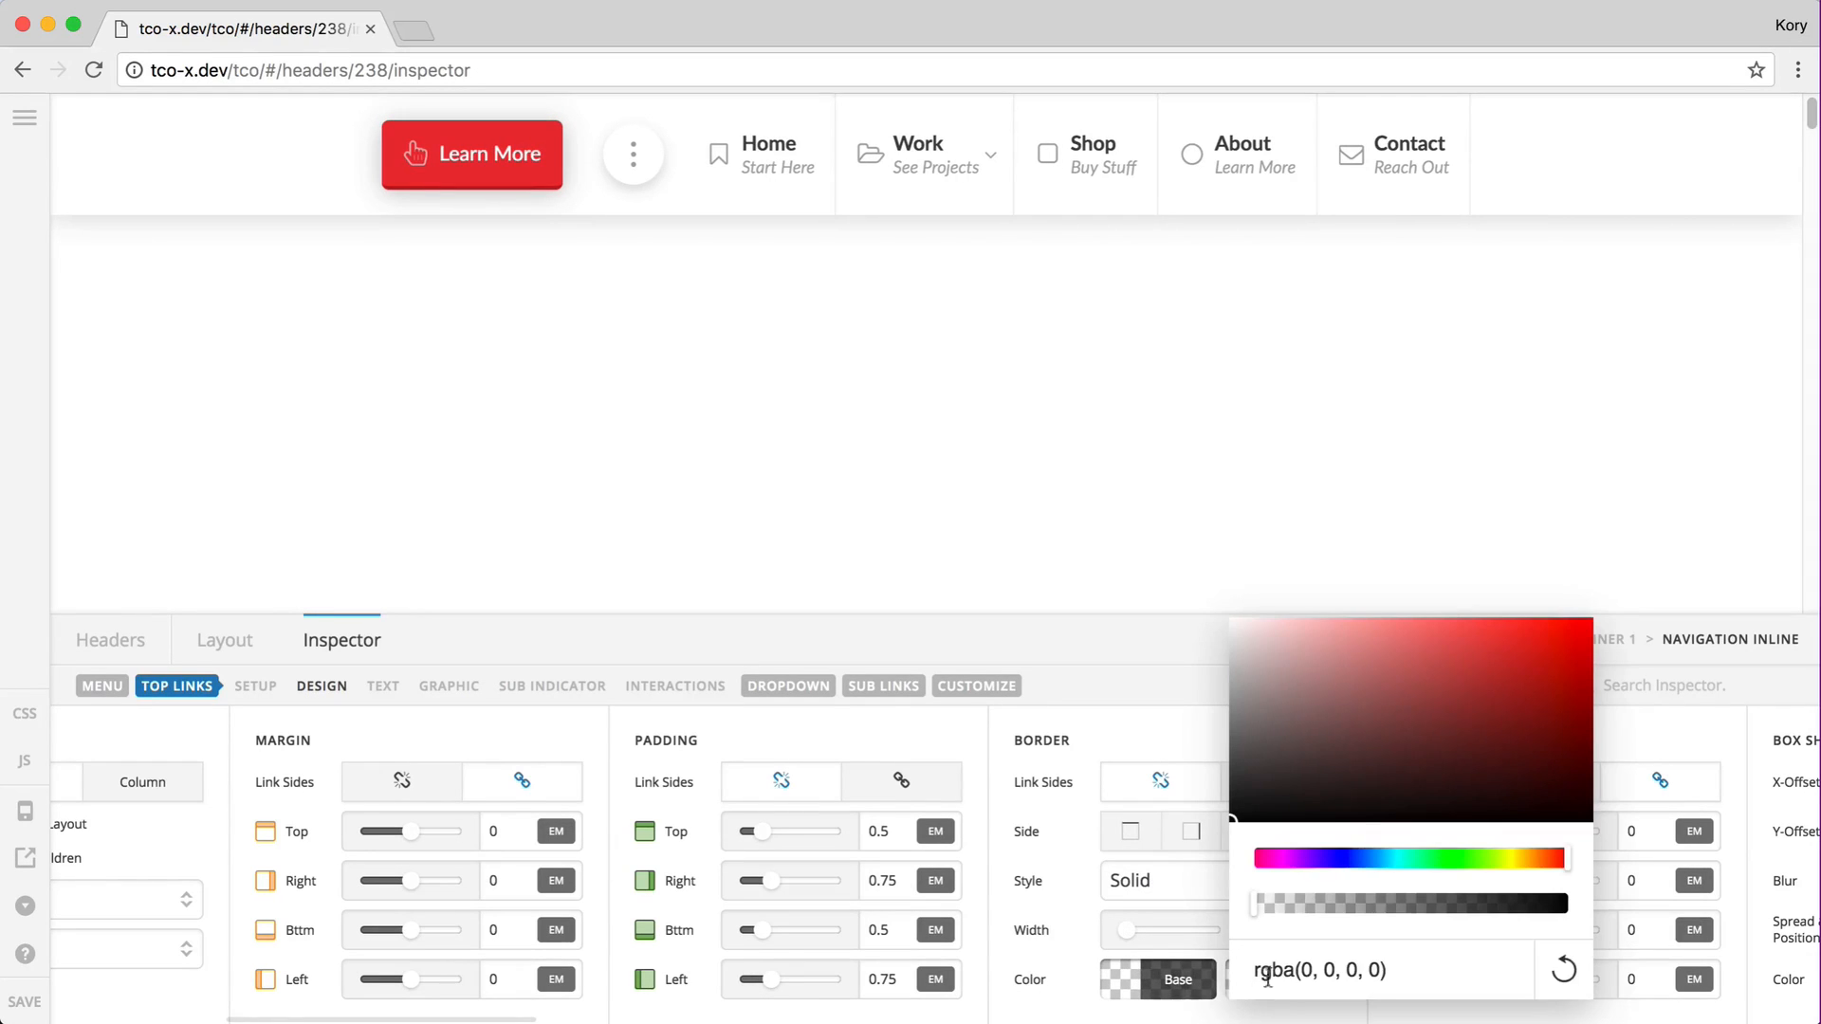
pyautogui.press('super+a')
pyautogui.write('eee')
pyautogui.click(1138, 979)
pyautogui.click(1268, 978)
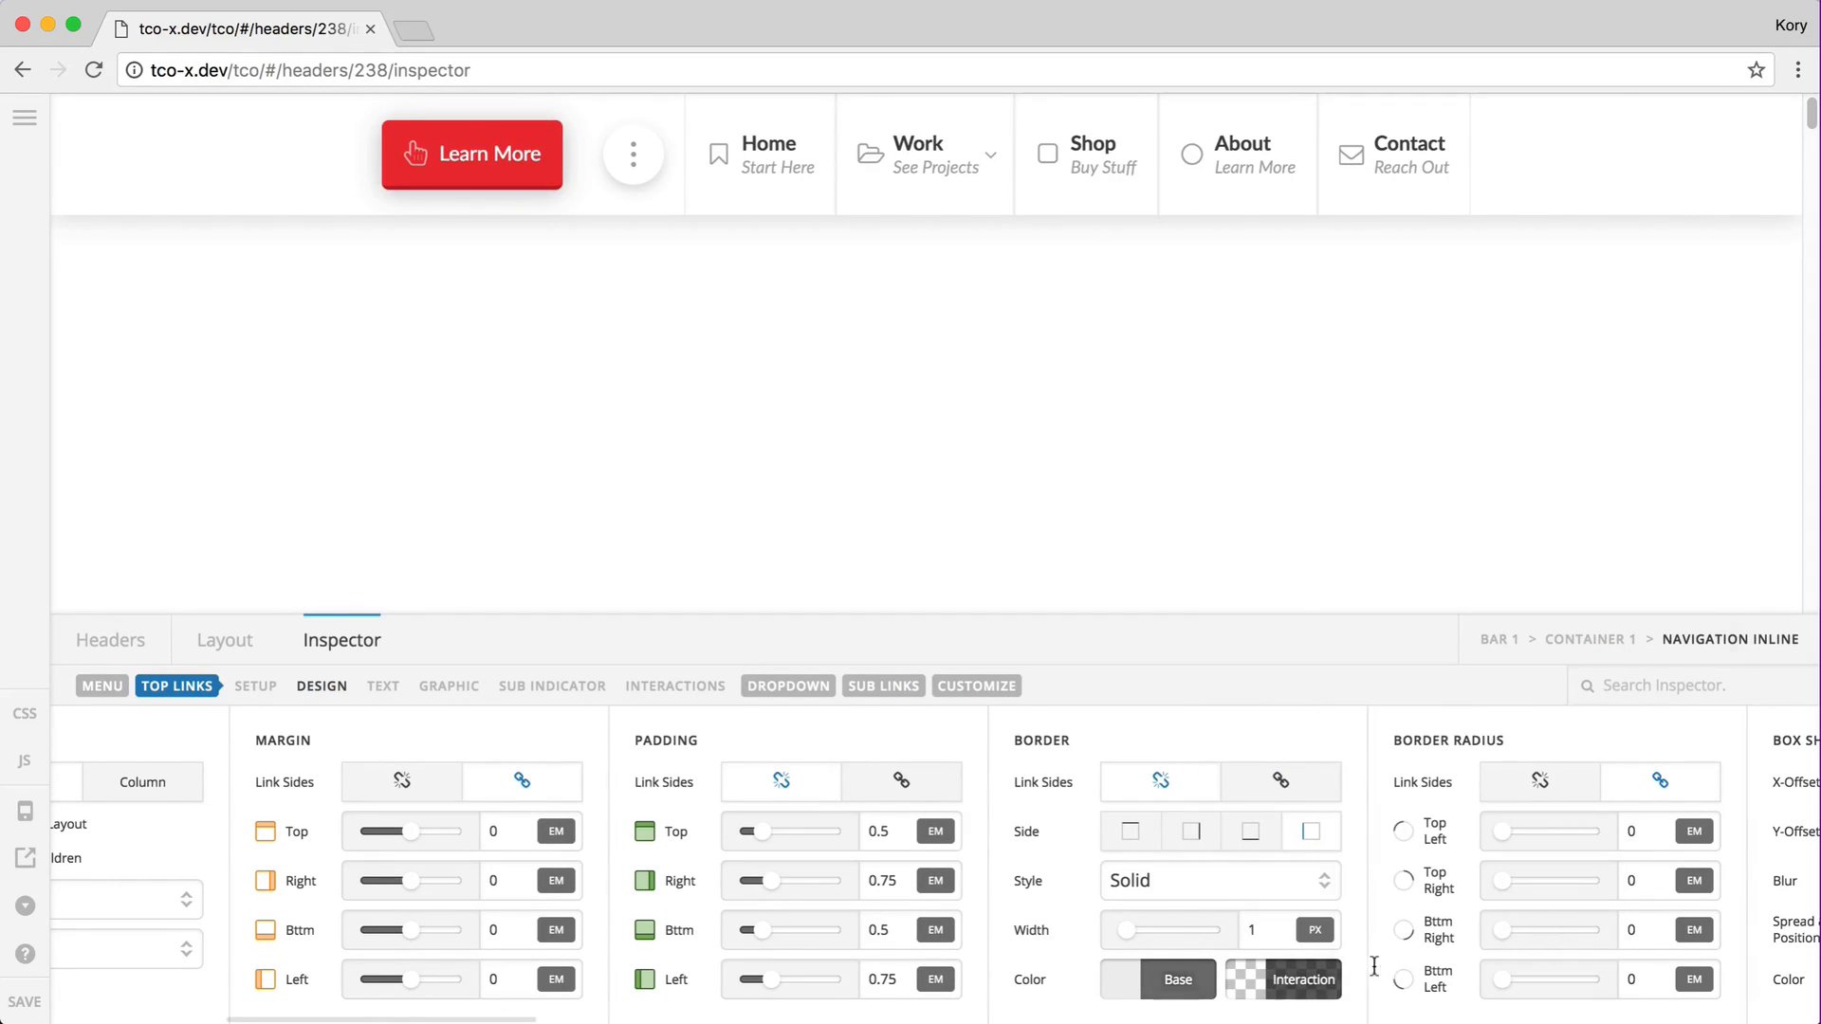
pyautogui.tripleClick(1412, 970)
pyautogui.write('eee')
pyautogui.click(1291, 978)
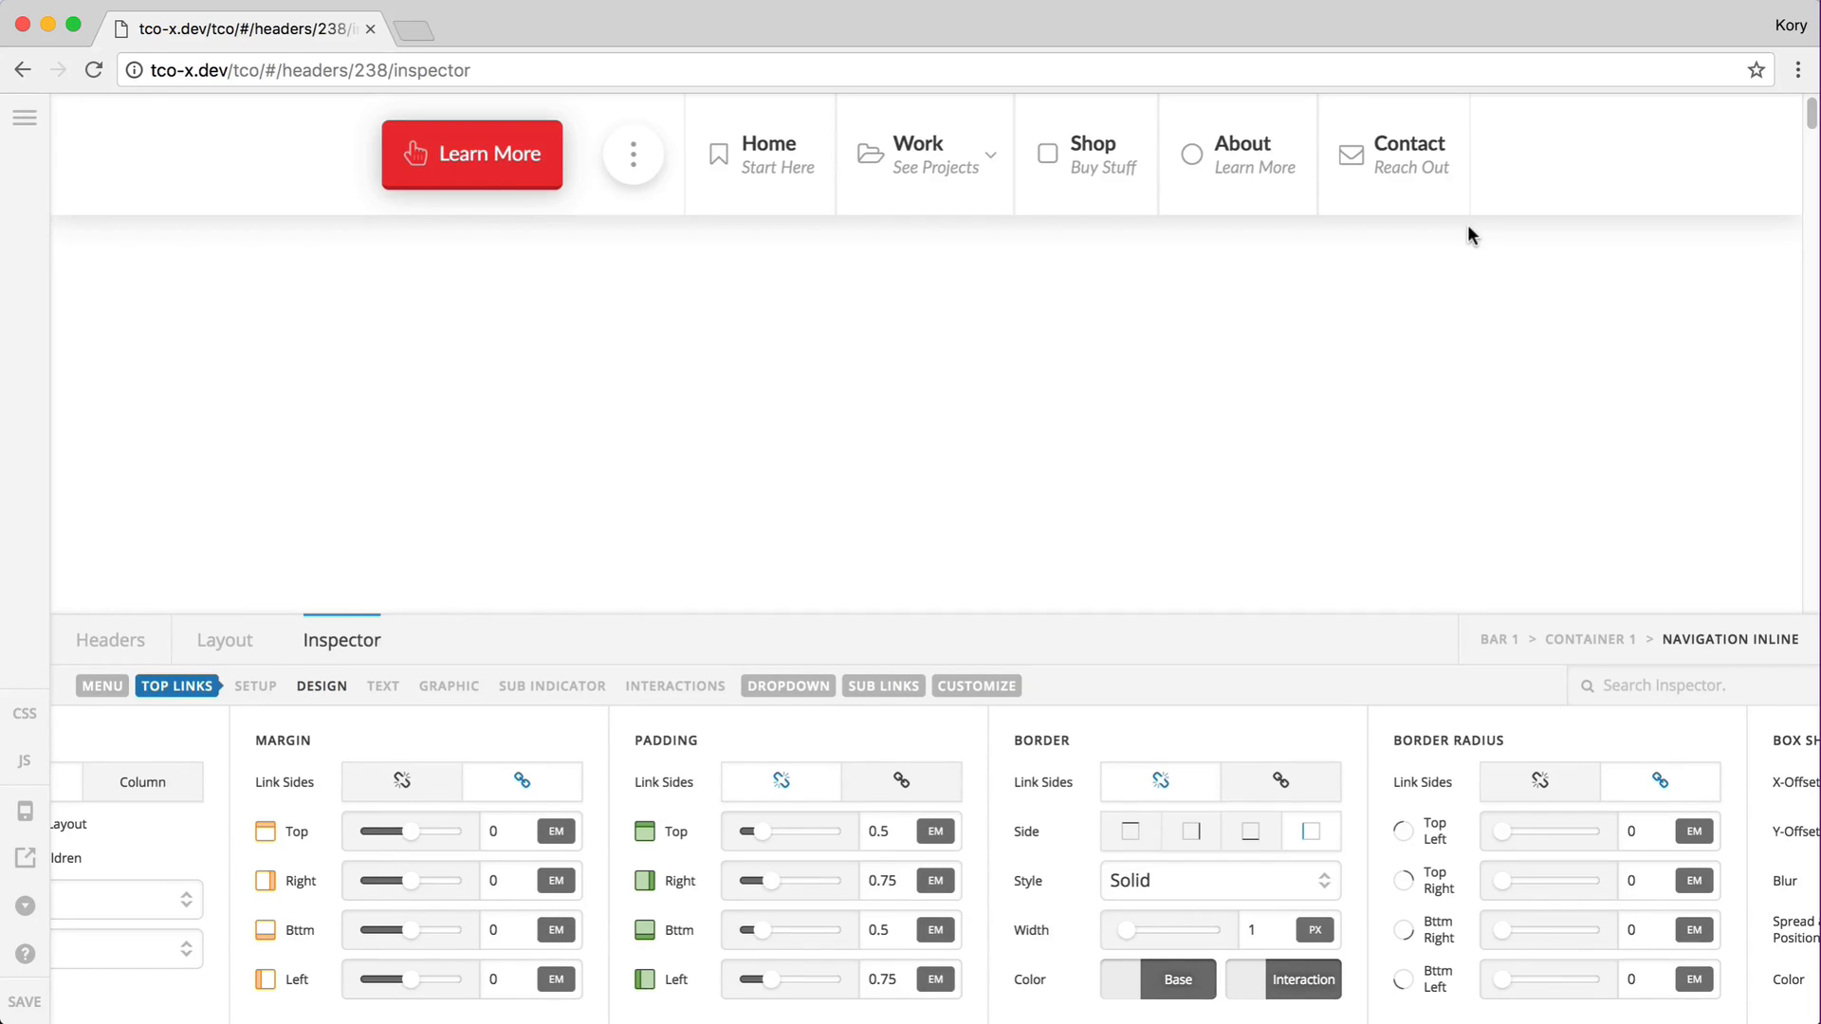
pyautogui.click(1589, 639)
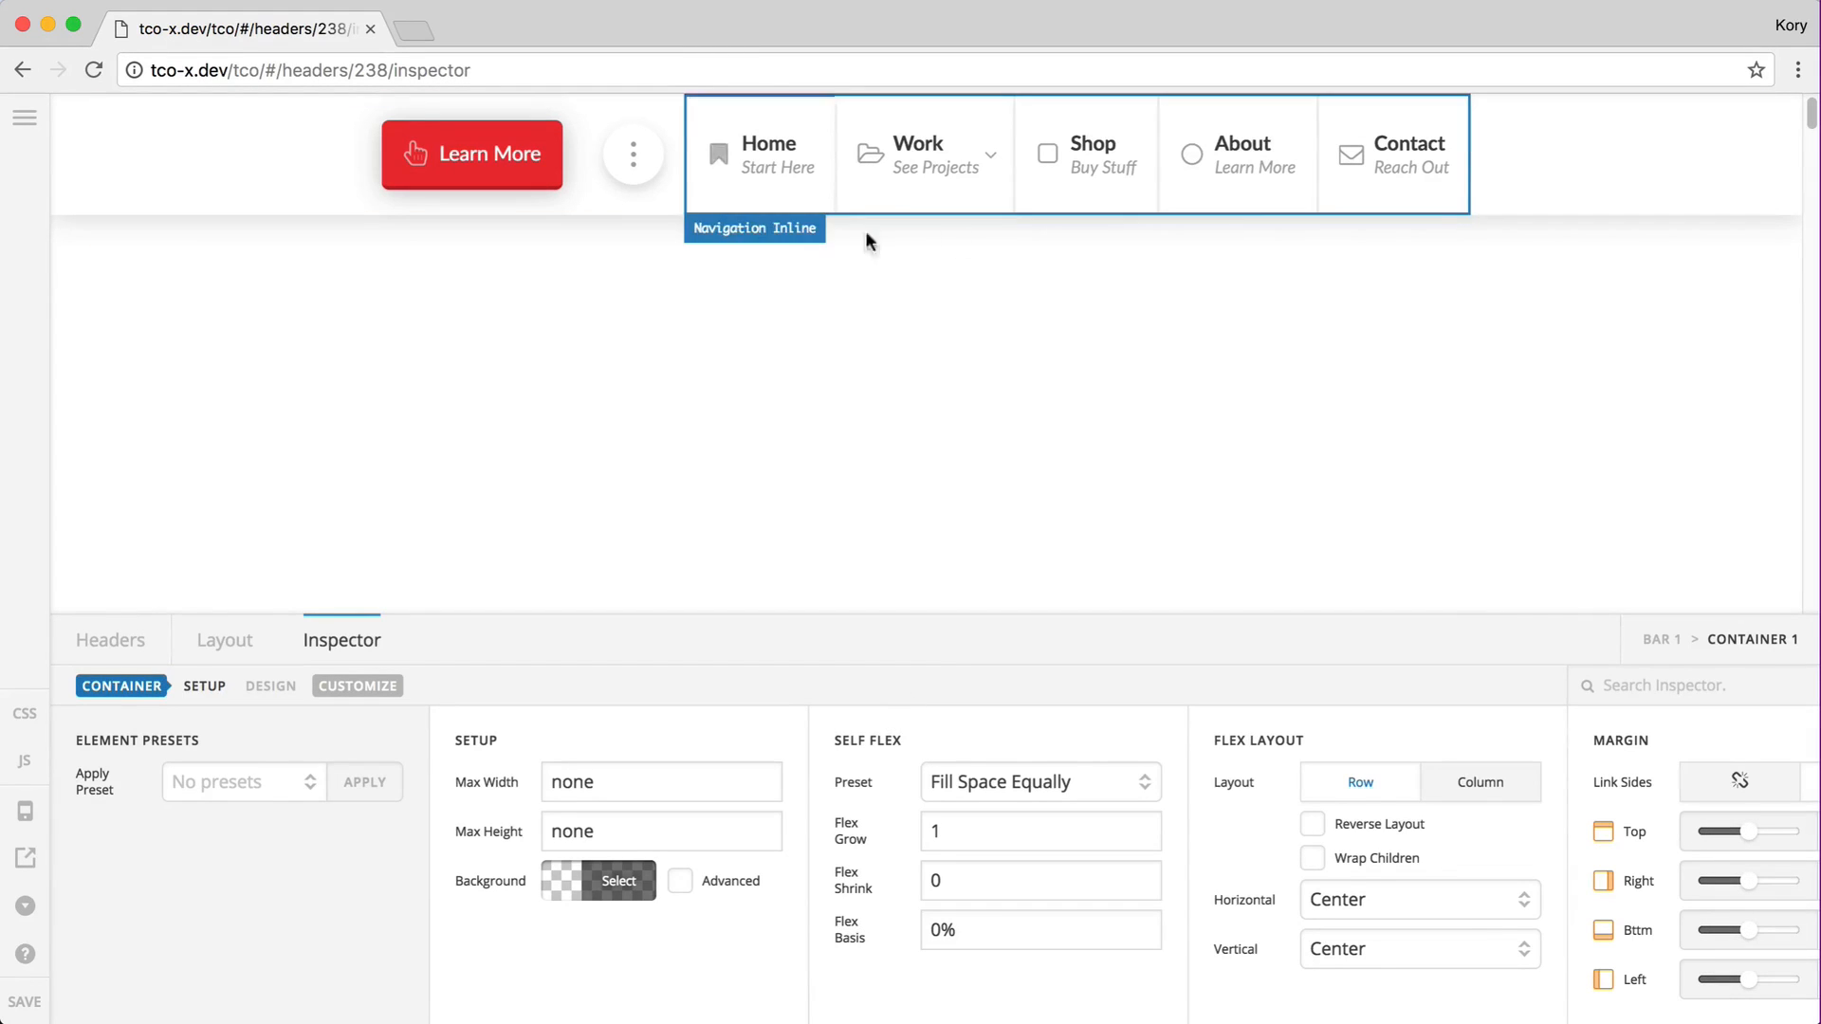
pyautogui.hscroll(5, 1000, 845)
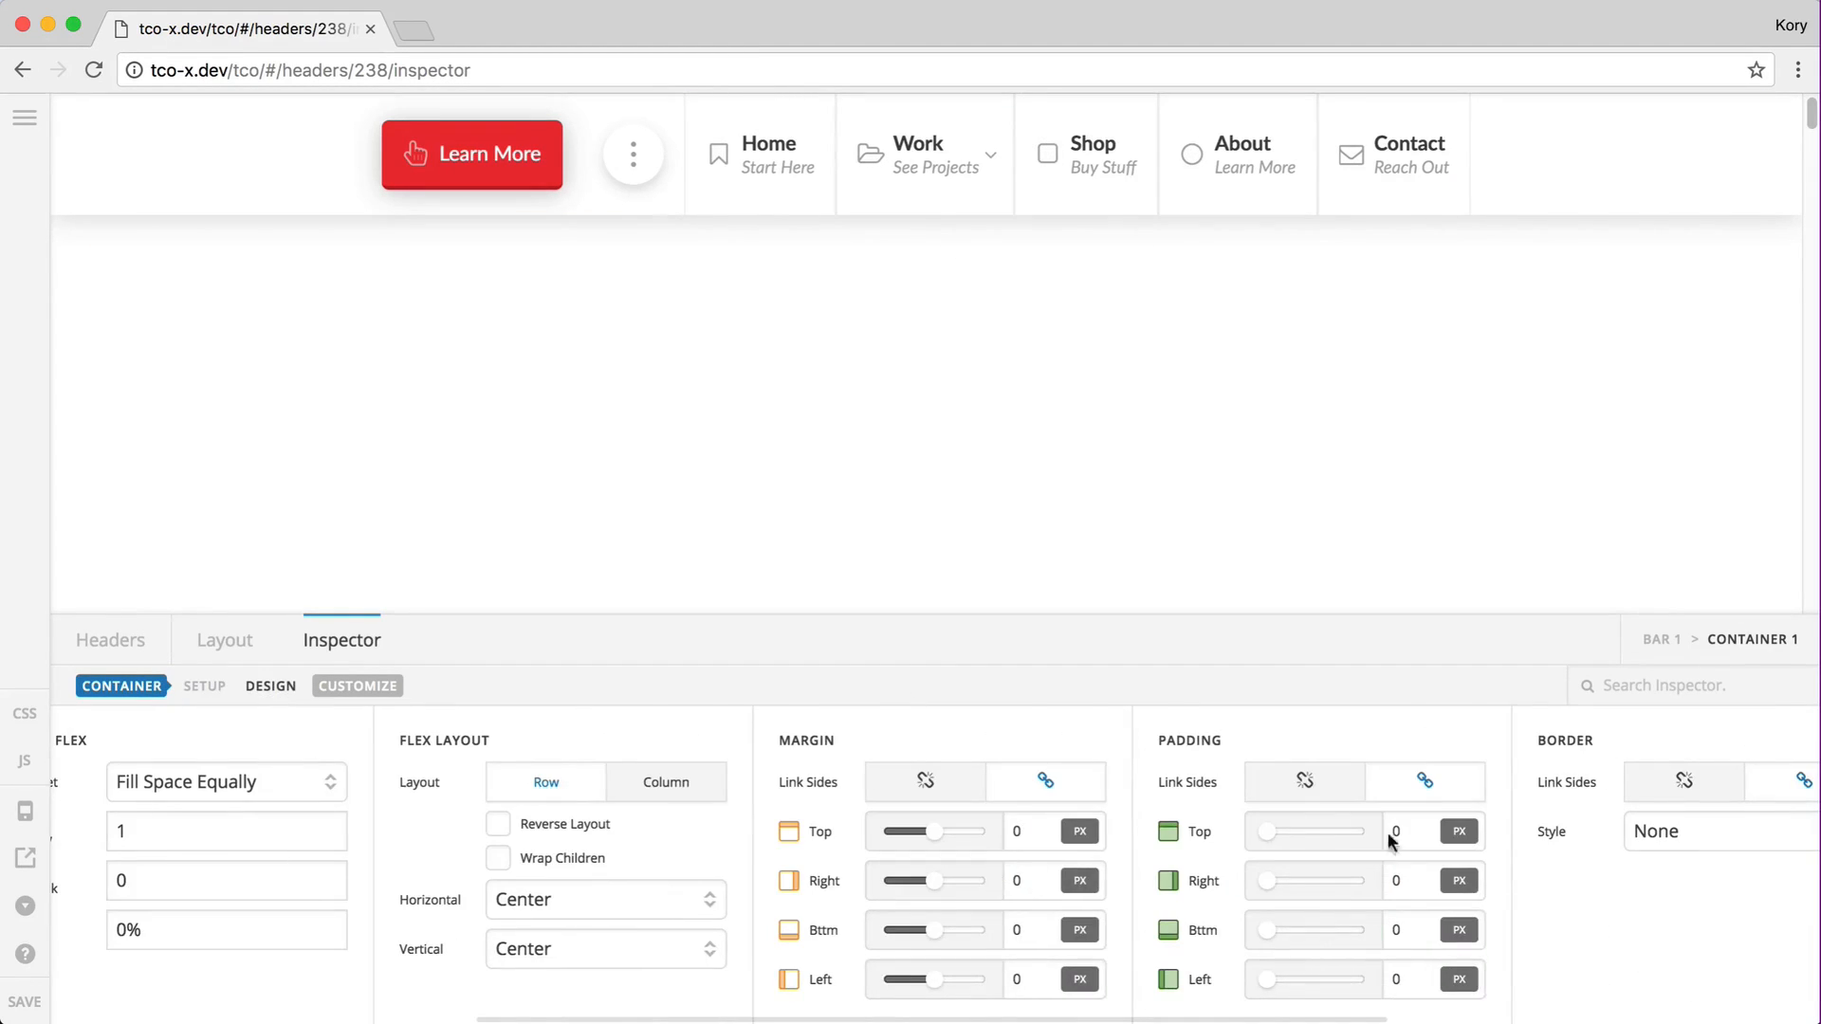
pyautogui.hscroll(3, 1417, 907)
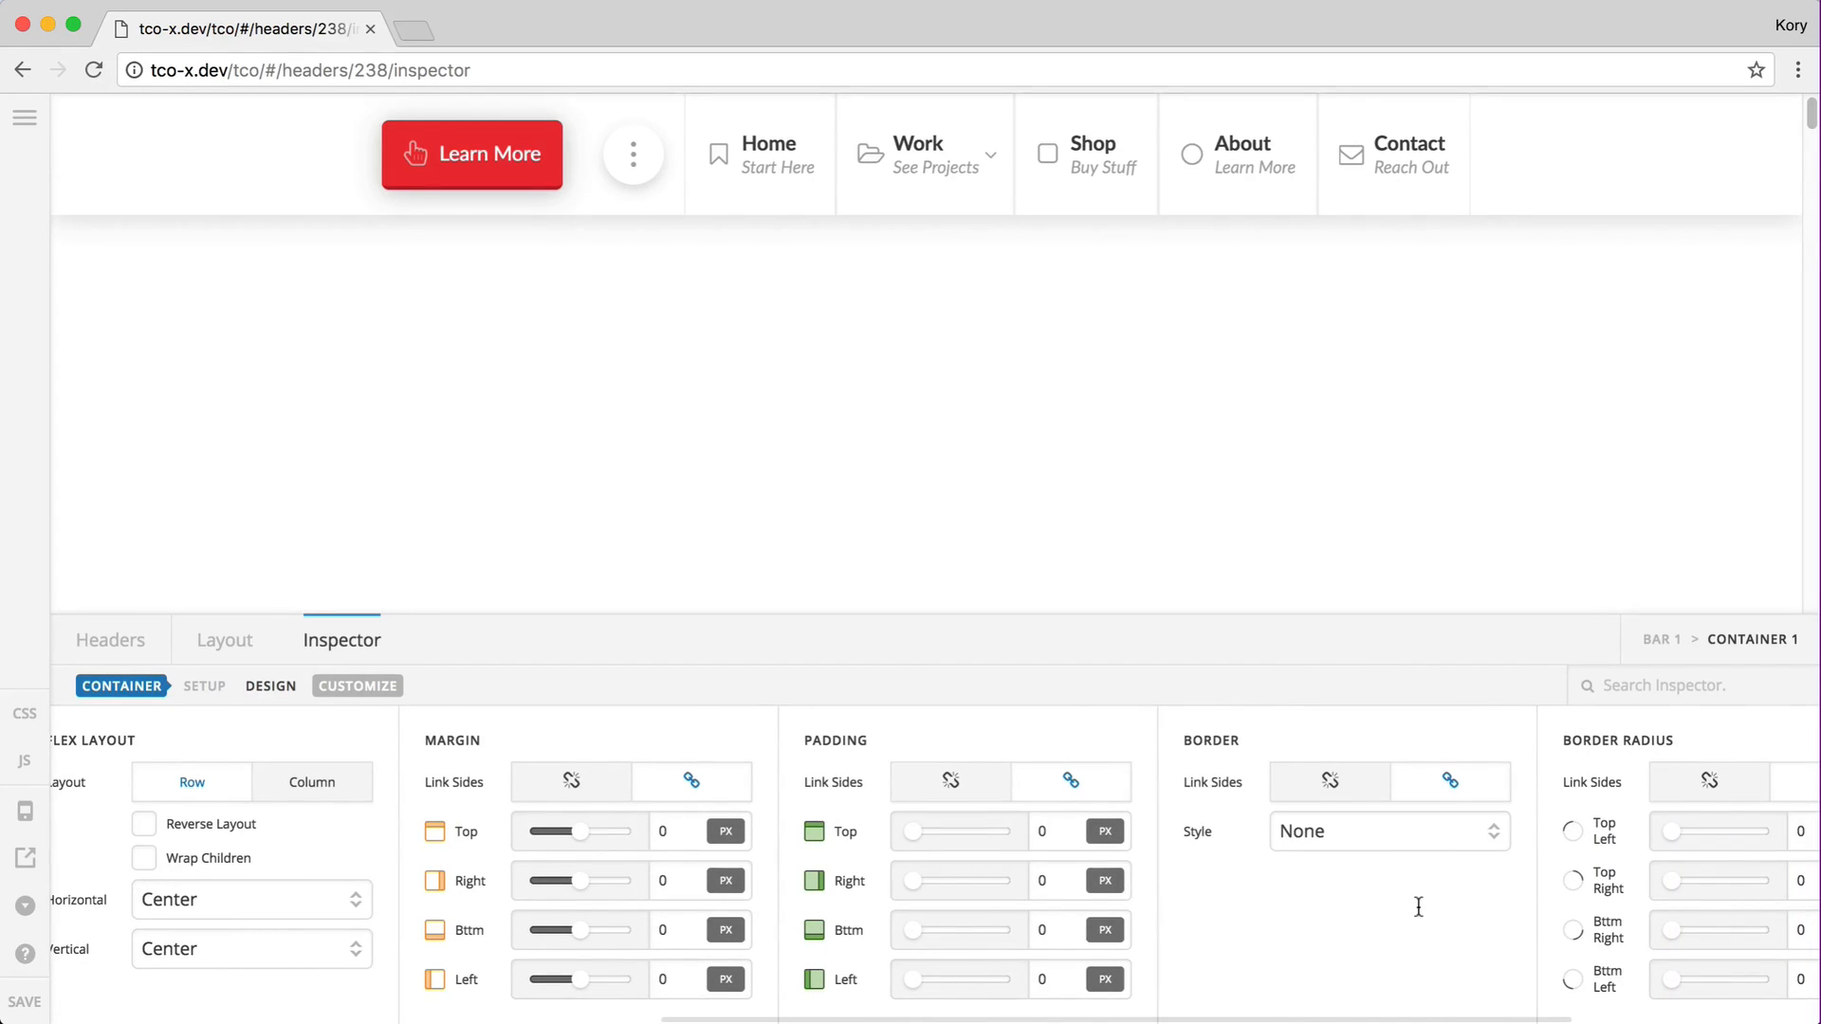
# Step: Set the Items Flex preset of the Navigation Inline menu to Fill Space
pyautogui.click(759, 163)
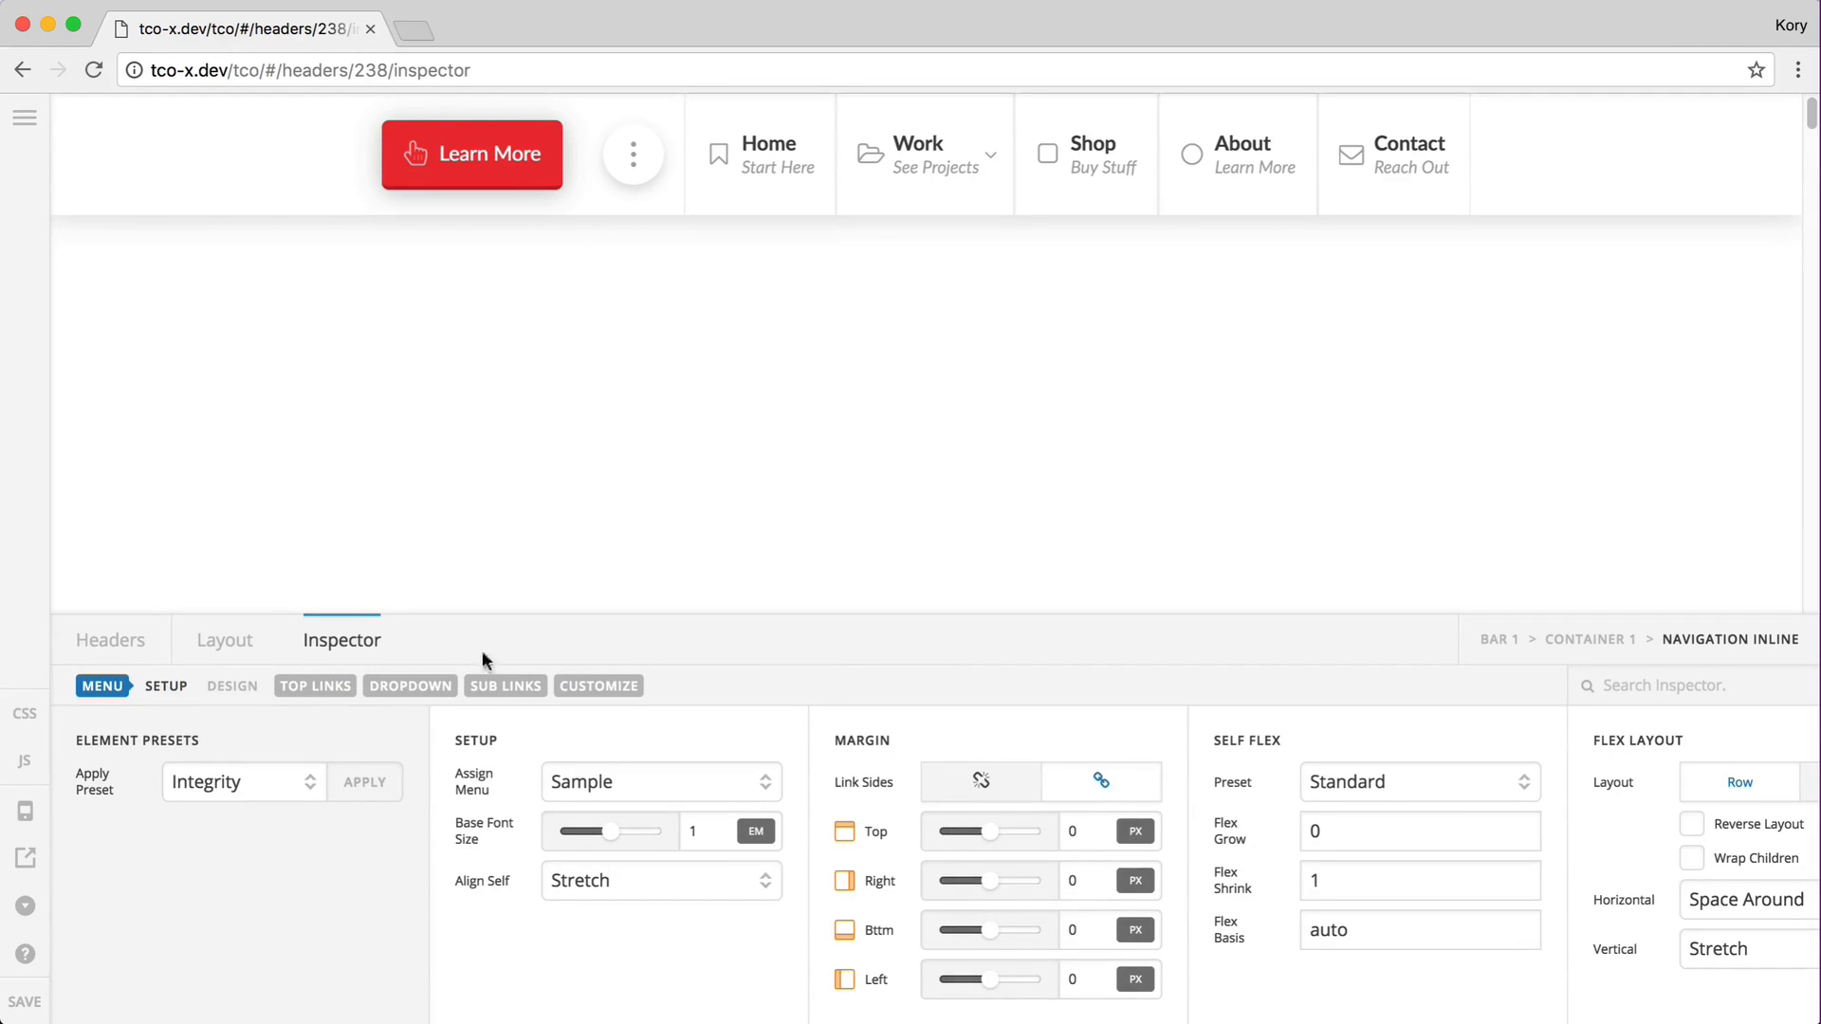
pyautogui.hscroll(5, 816, 890)
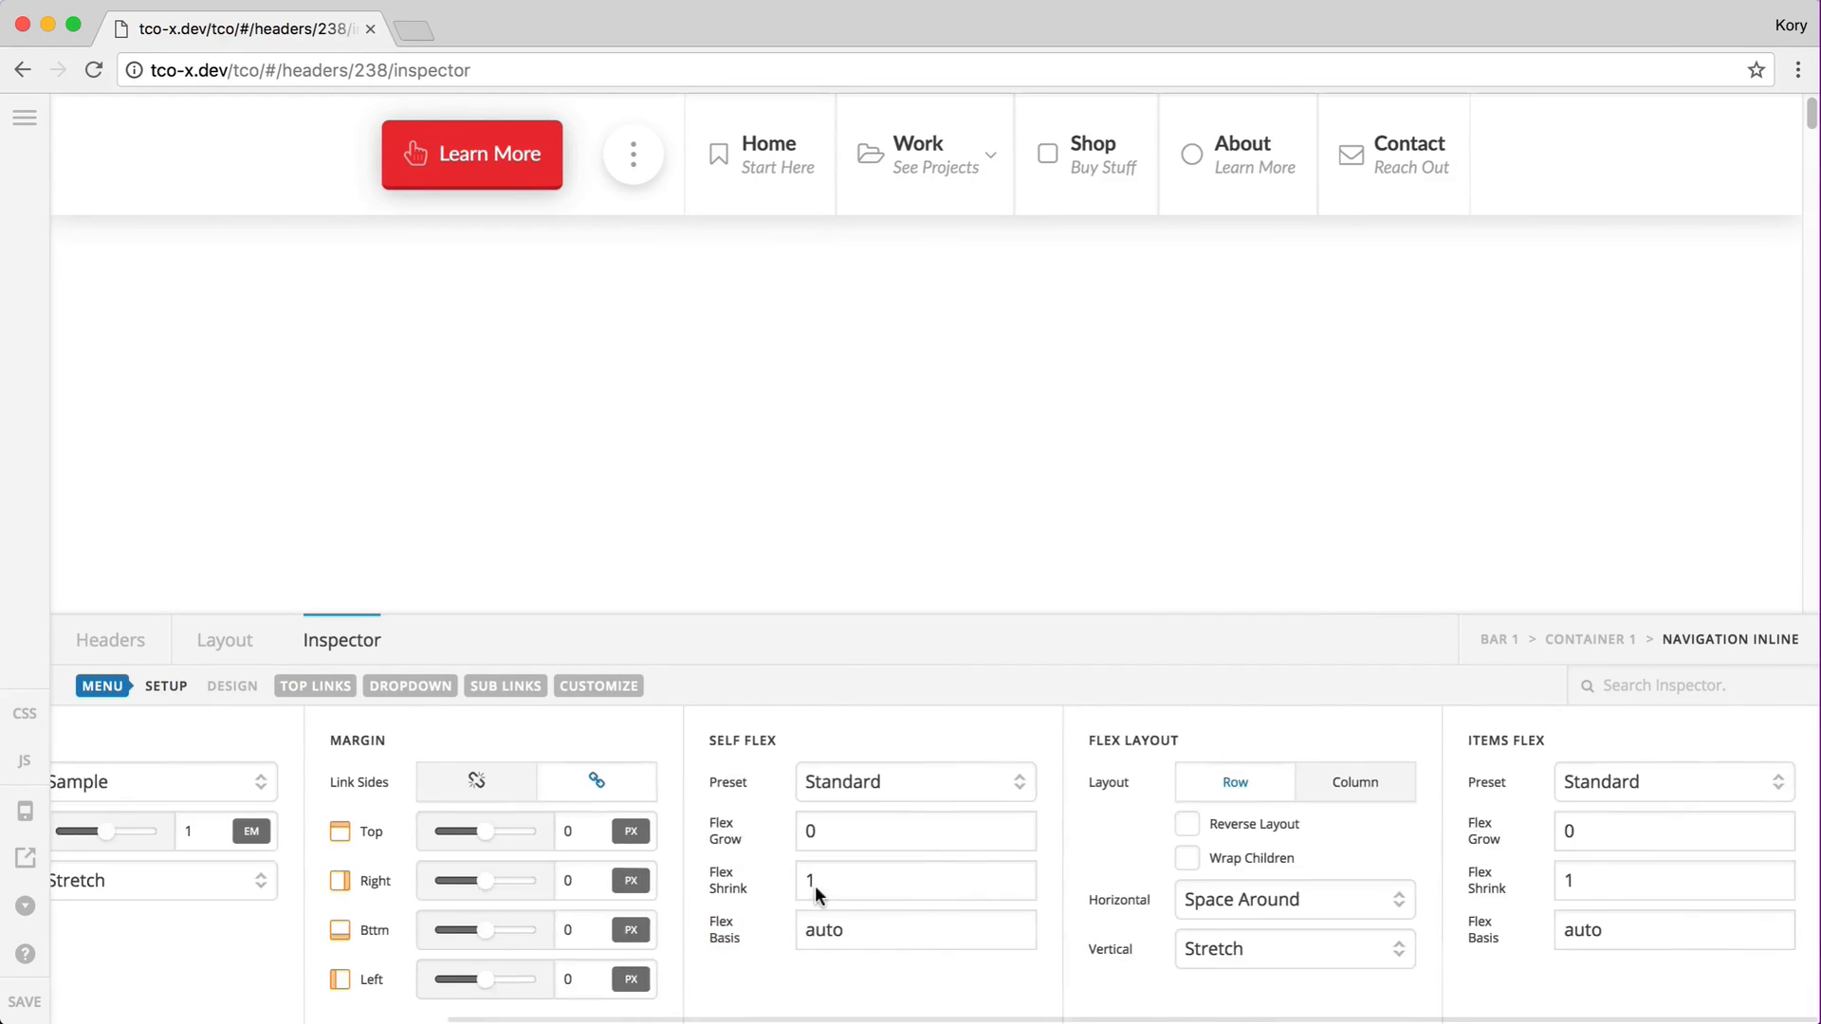
pyautogui.click(1688, 783)
pyautogui.click(1609, 829)
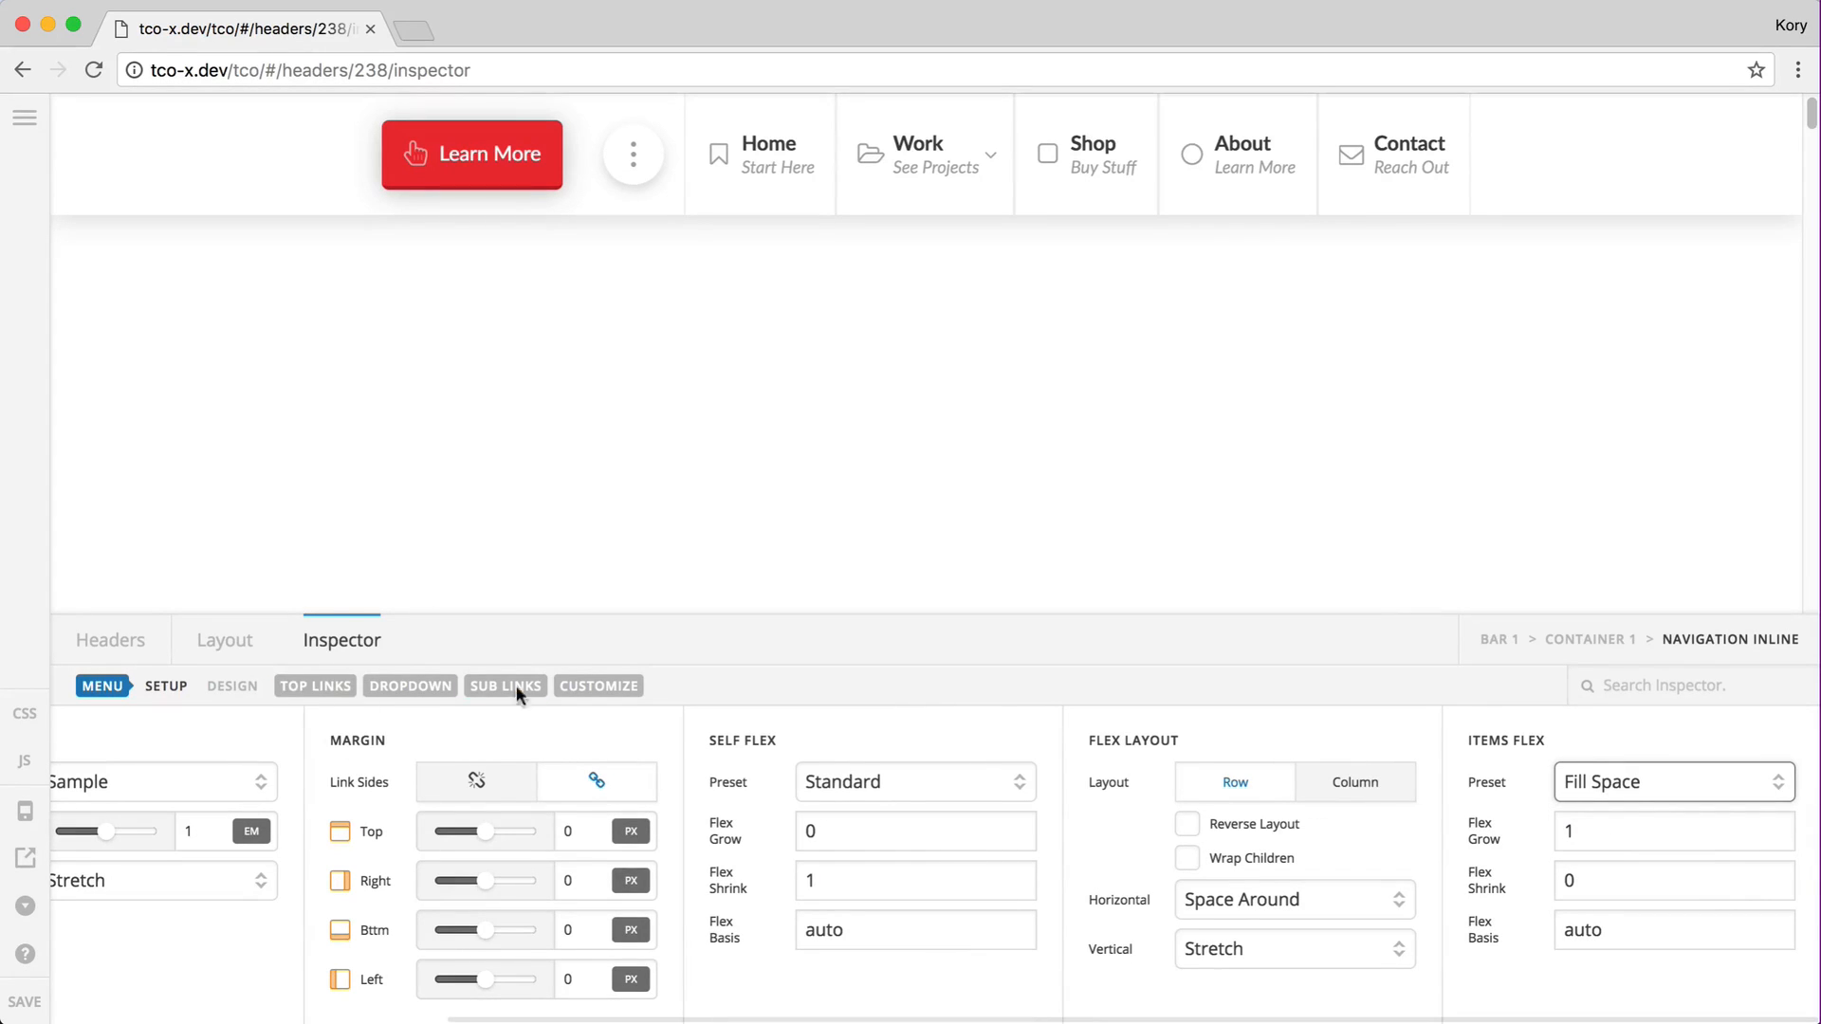
# Step: Unlink the margin sides of the Navigation Inline top links and set the right margin to -1 px
pyautogui.click(314, 688)
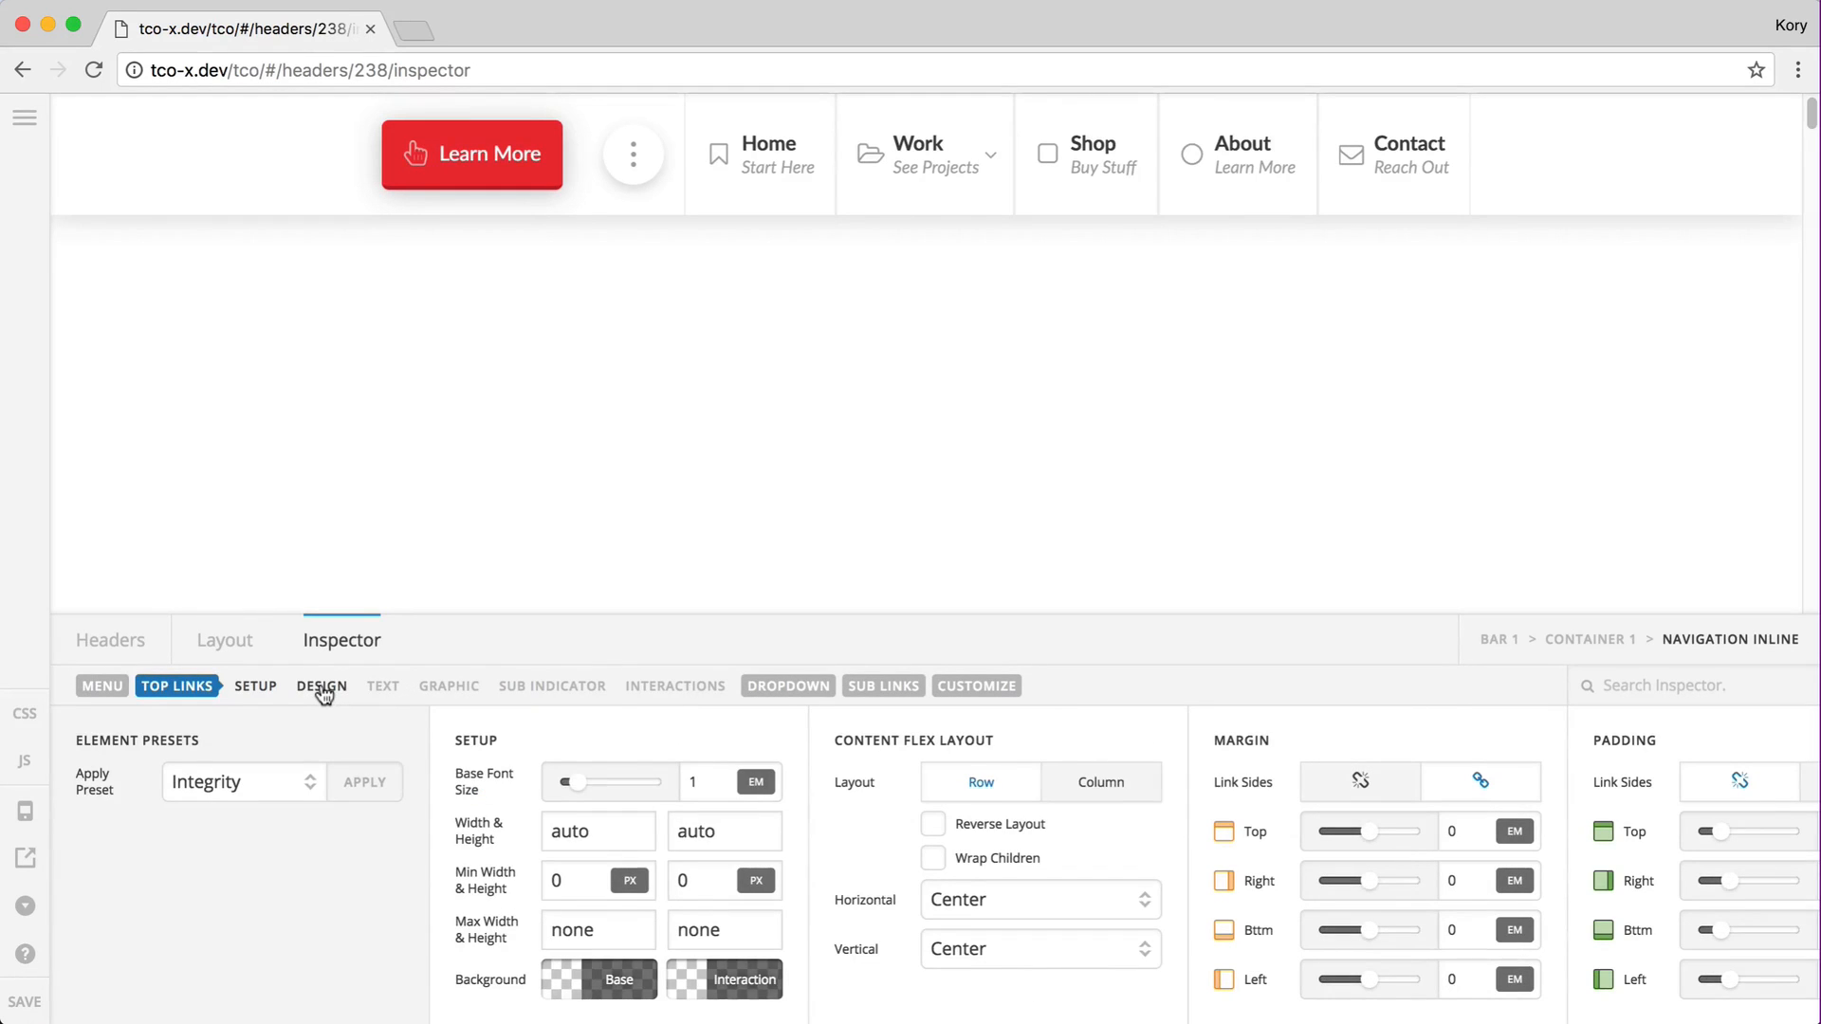
pyautogui.click(321, 686)
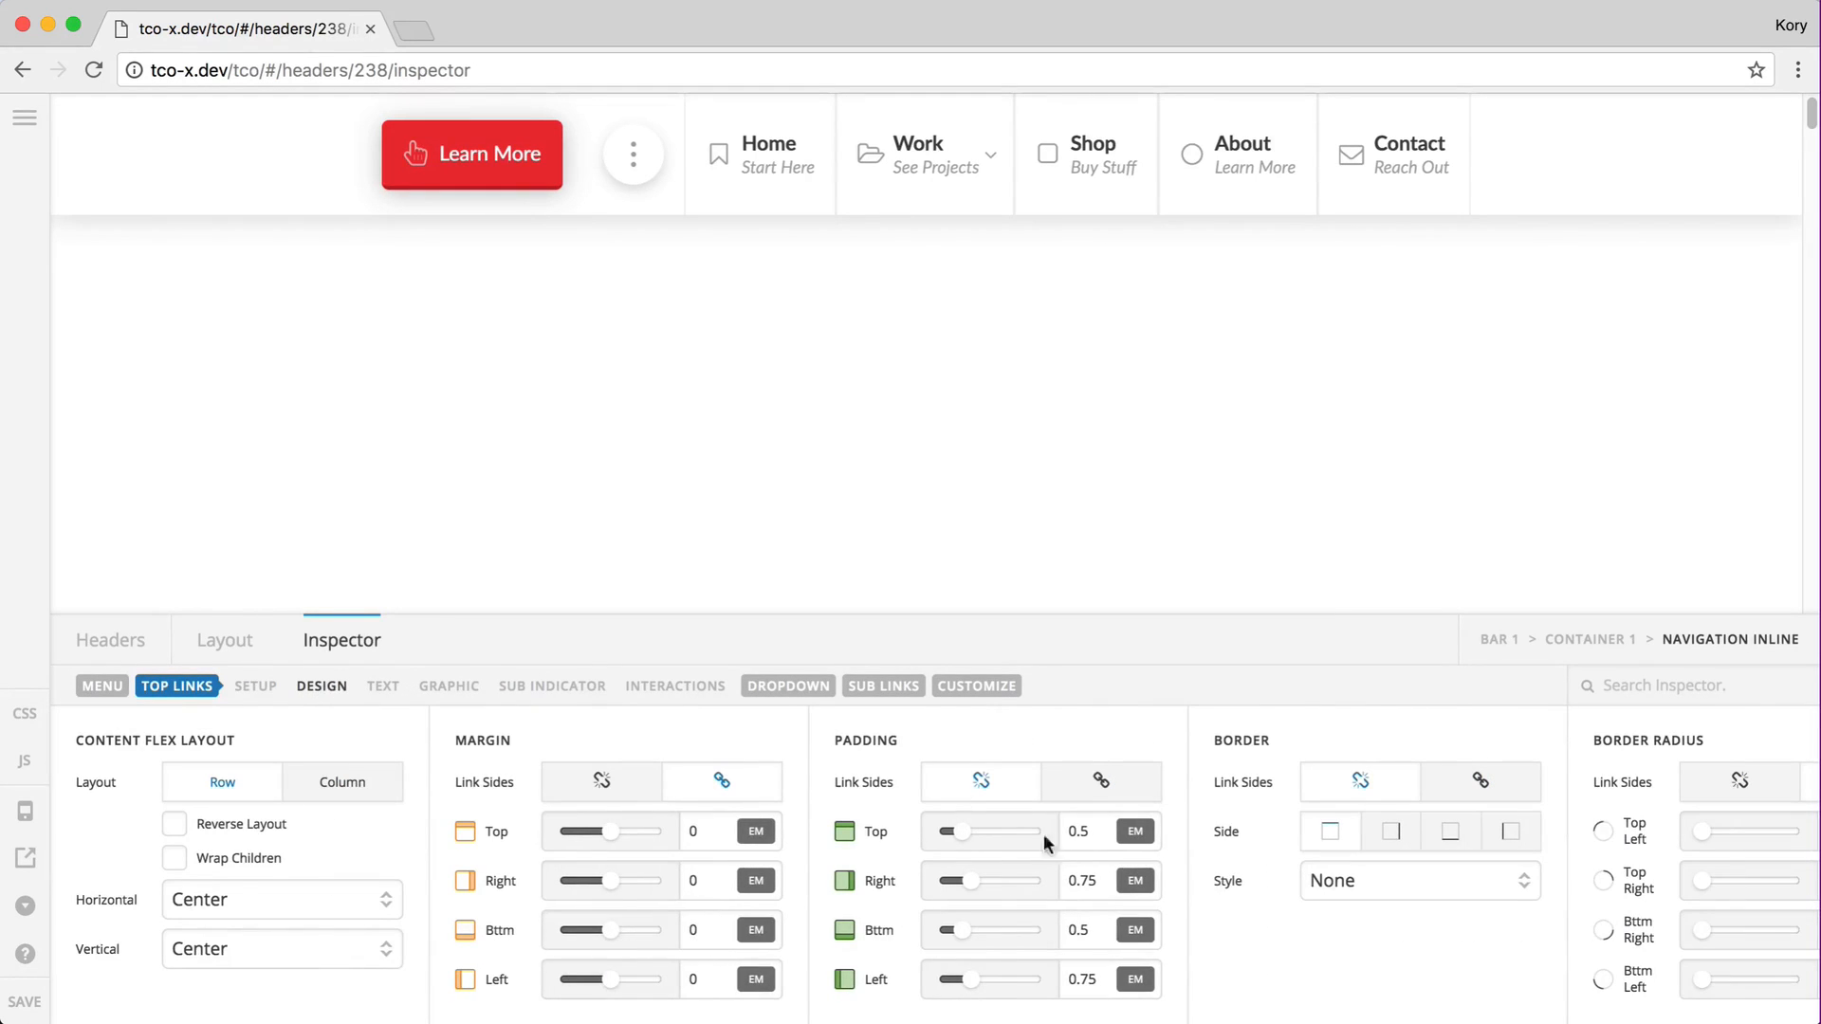
pyautogui.click(605, 786)
pyautogui.doubleClick(713, 877)
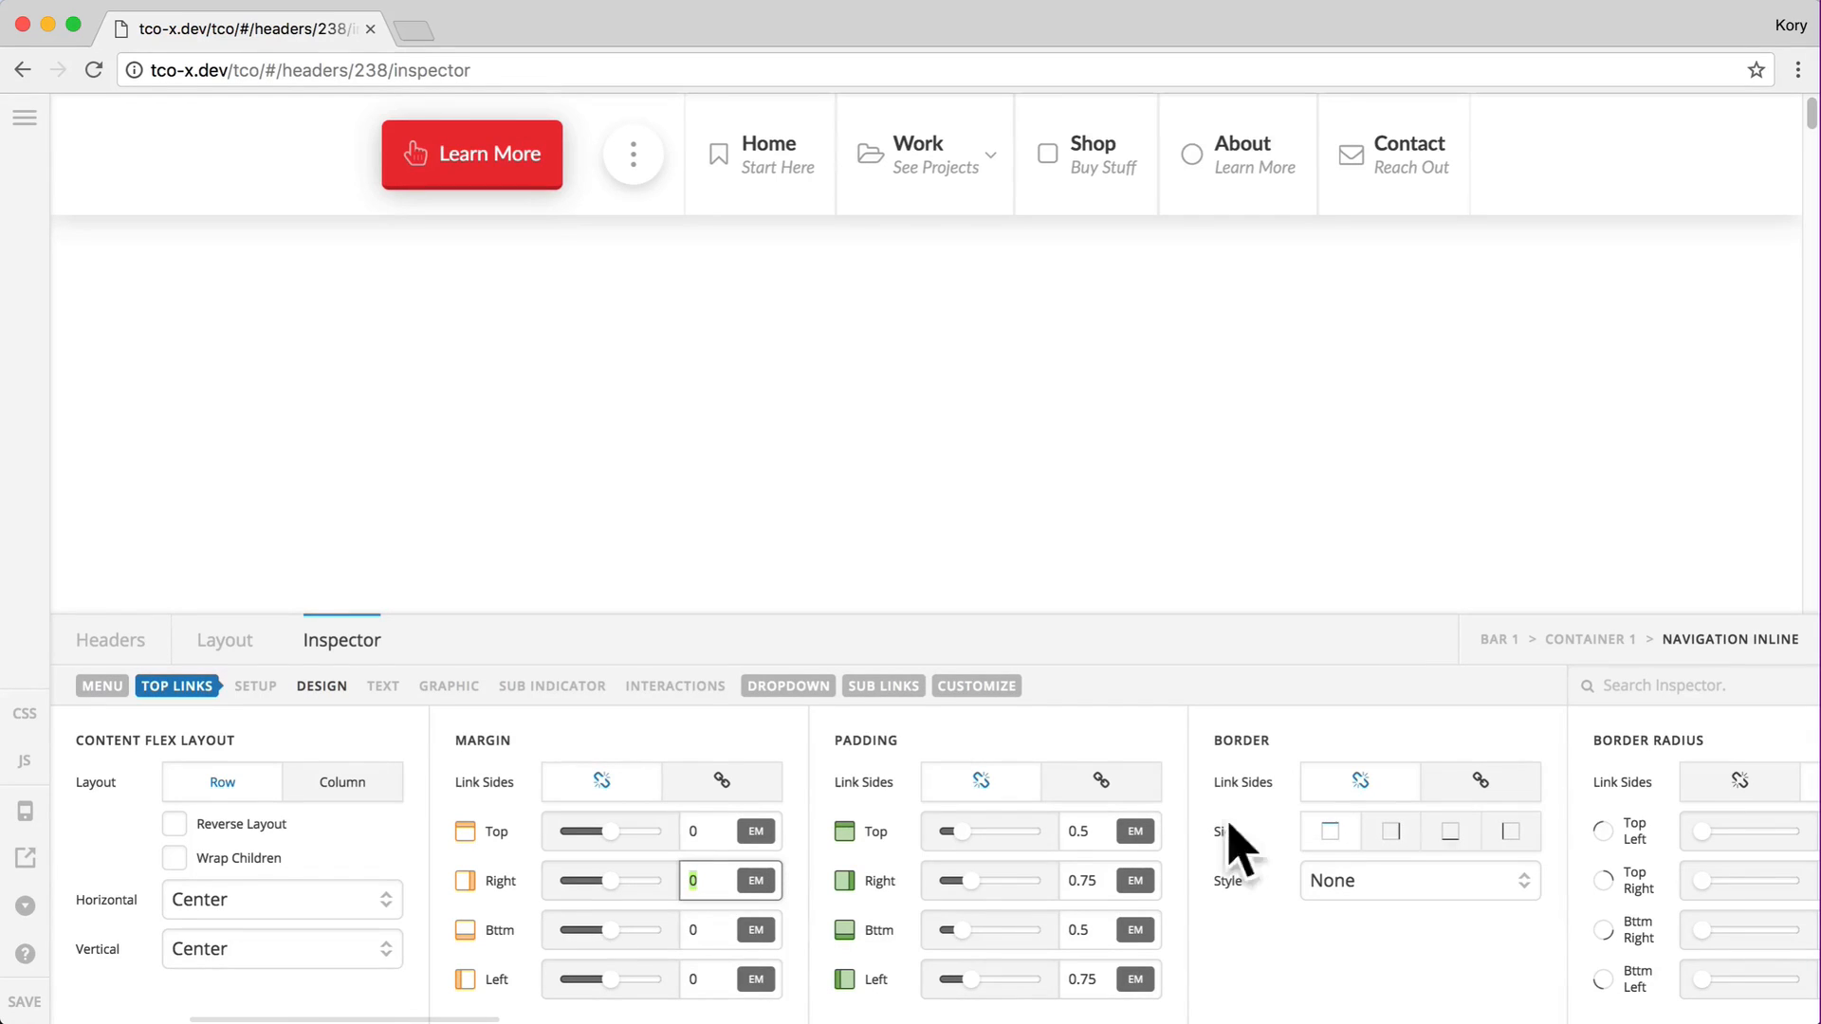
pyautogui.click(752, 882)
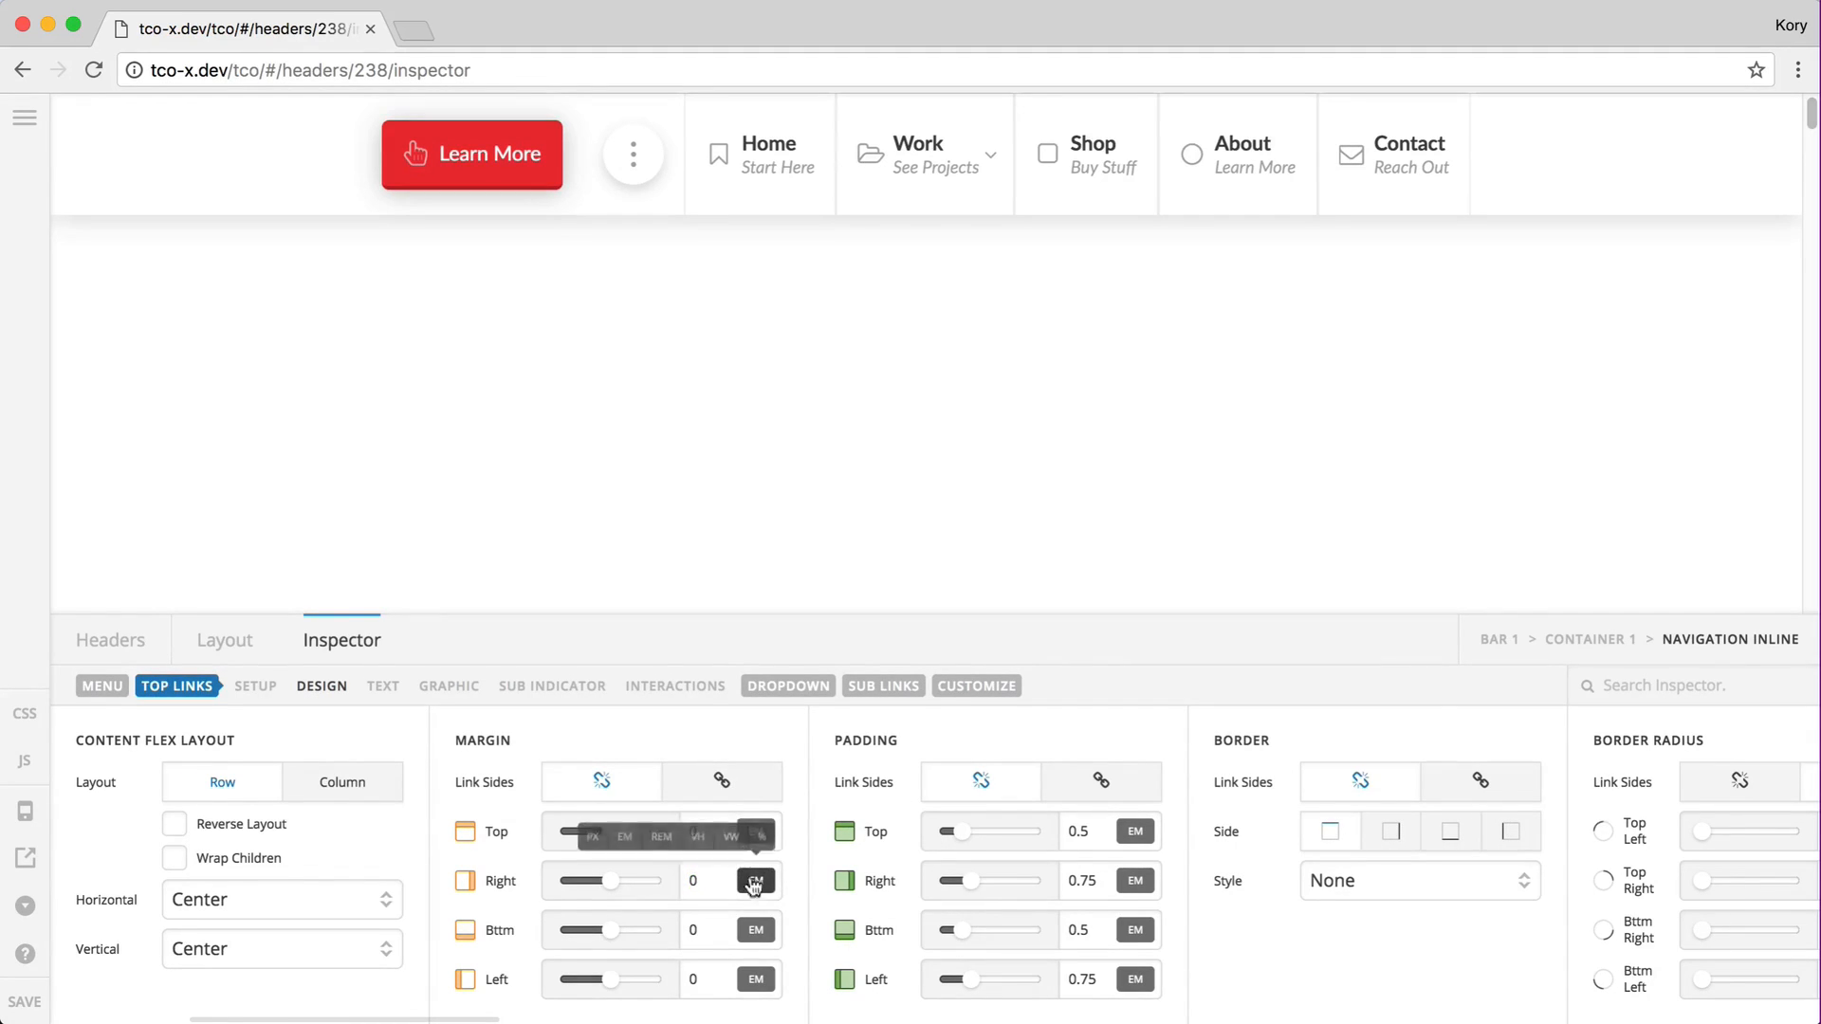
pyautogui.click(592, 838)
pyautogui.write('-1')
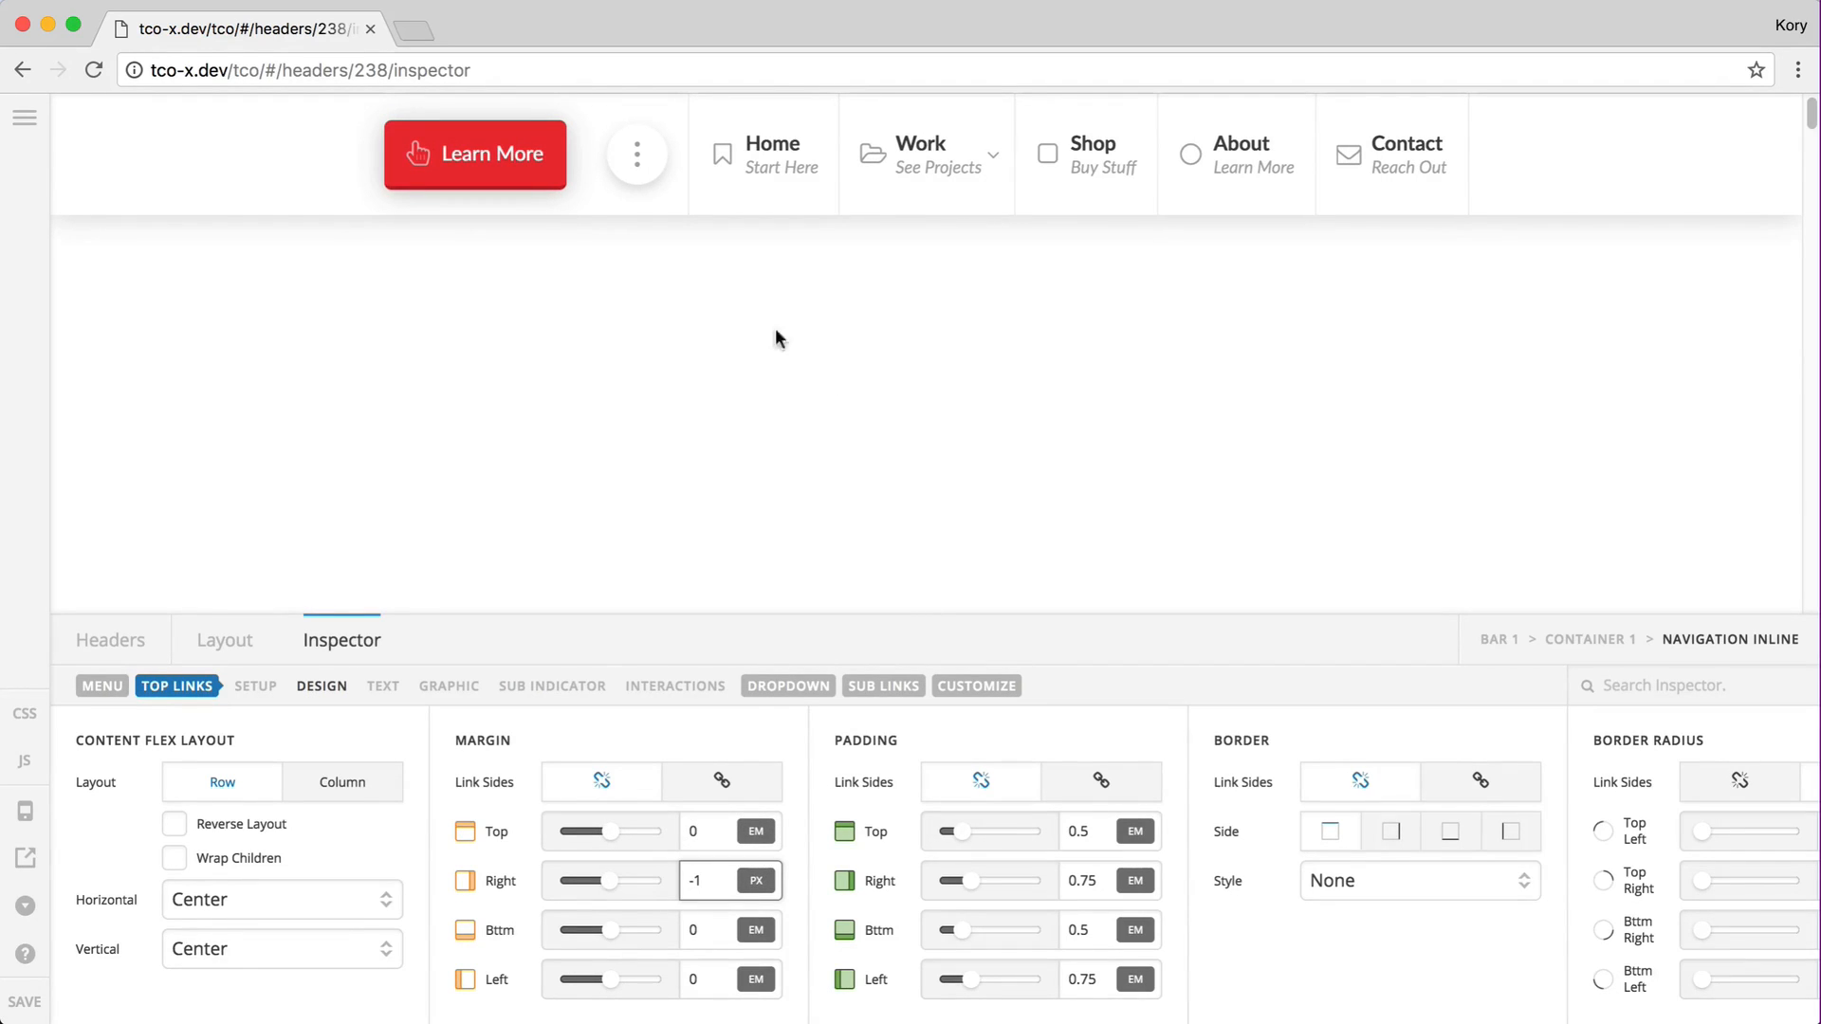
pyautogui.moveTo(918, 180)
pyautogui.moveTo(915, 340)
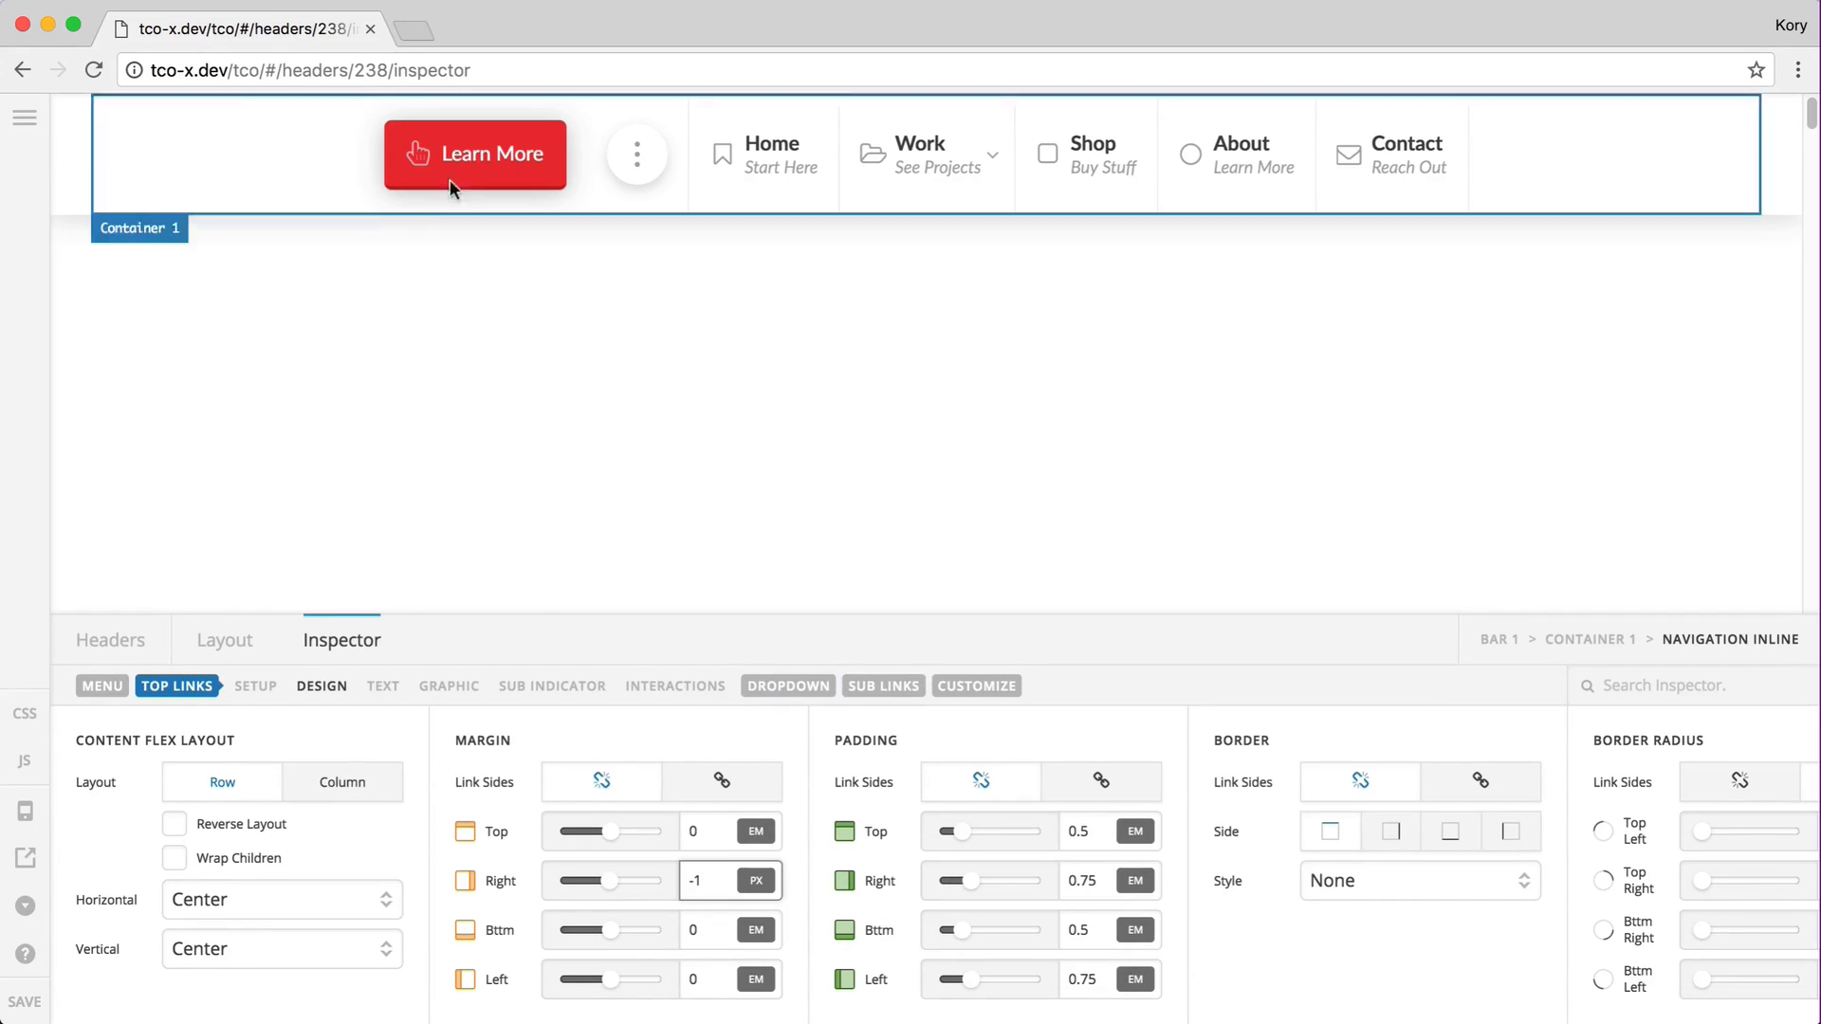
# Step: Set the border radius of all four corners of the Learn More button to 100 em
pyautogui.click(491, 152)
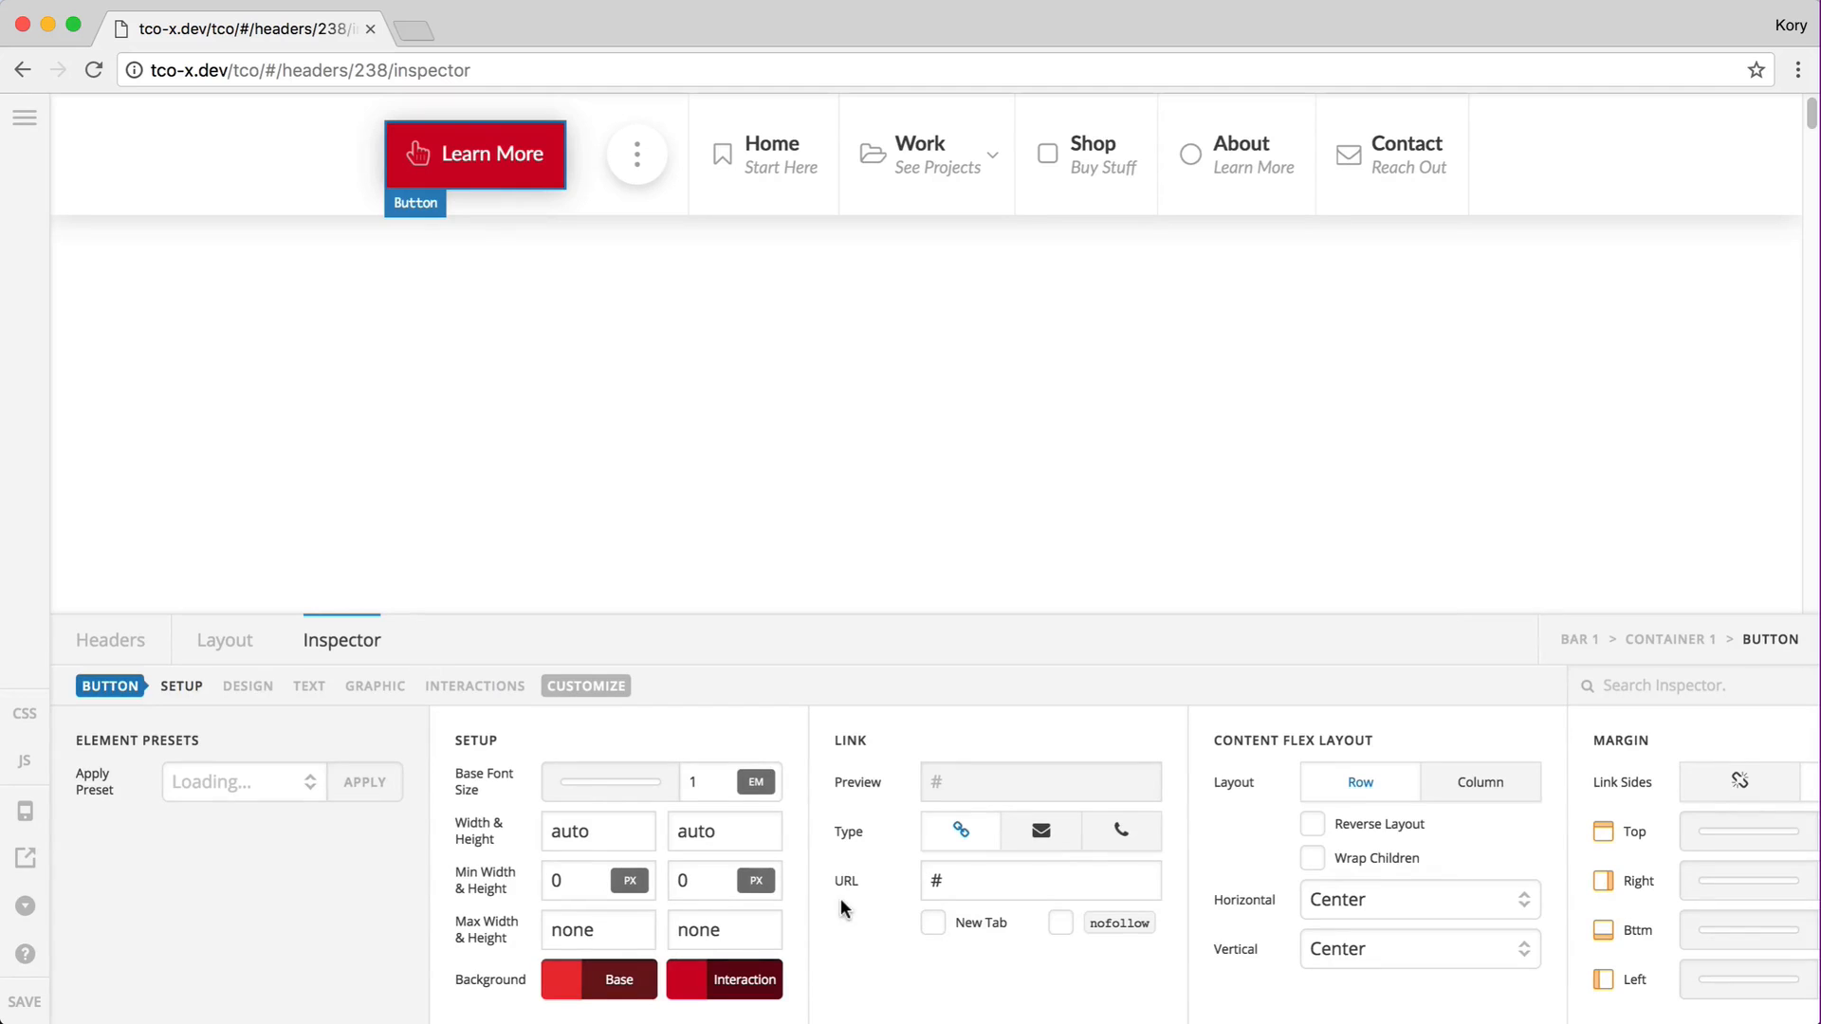
pyautogui.hscroll(10, 840, 899)
pyautogui.hscroll(10, 840, 897)
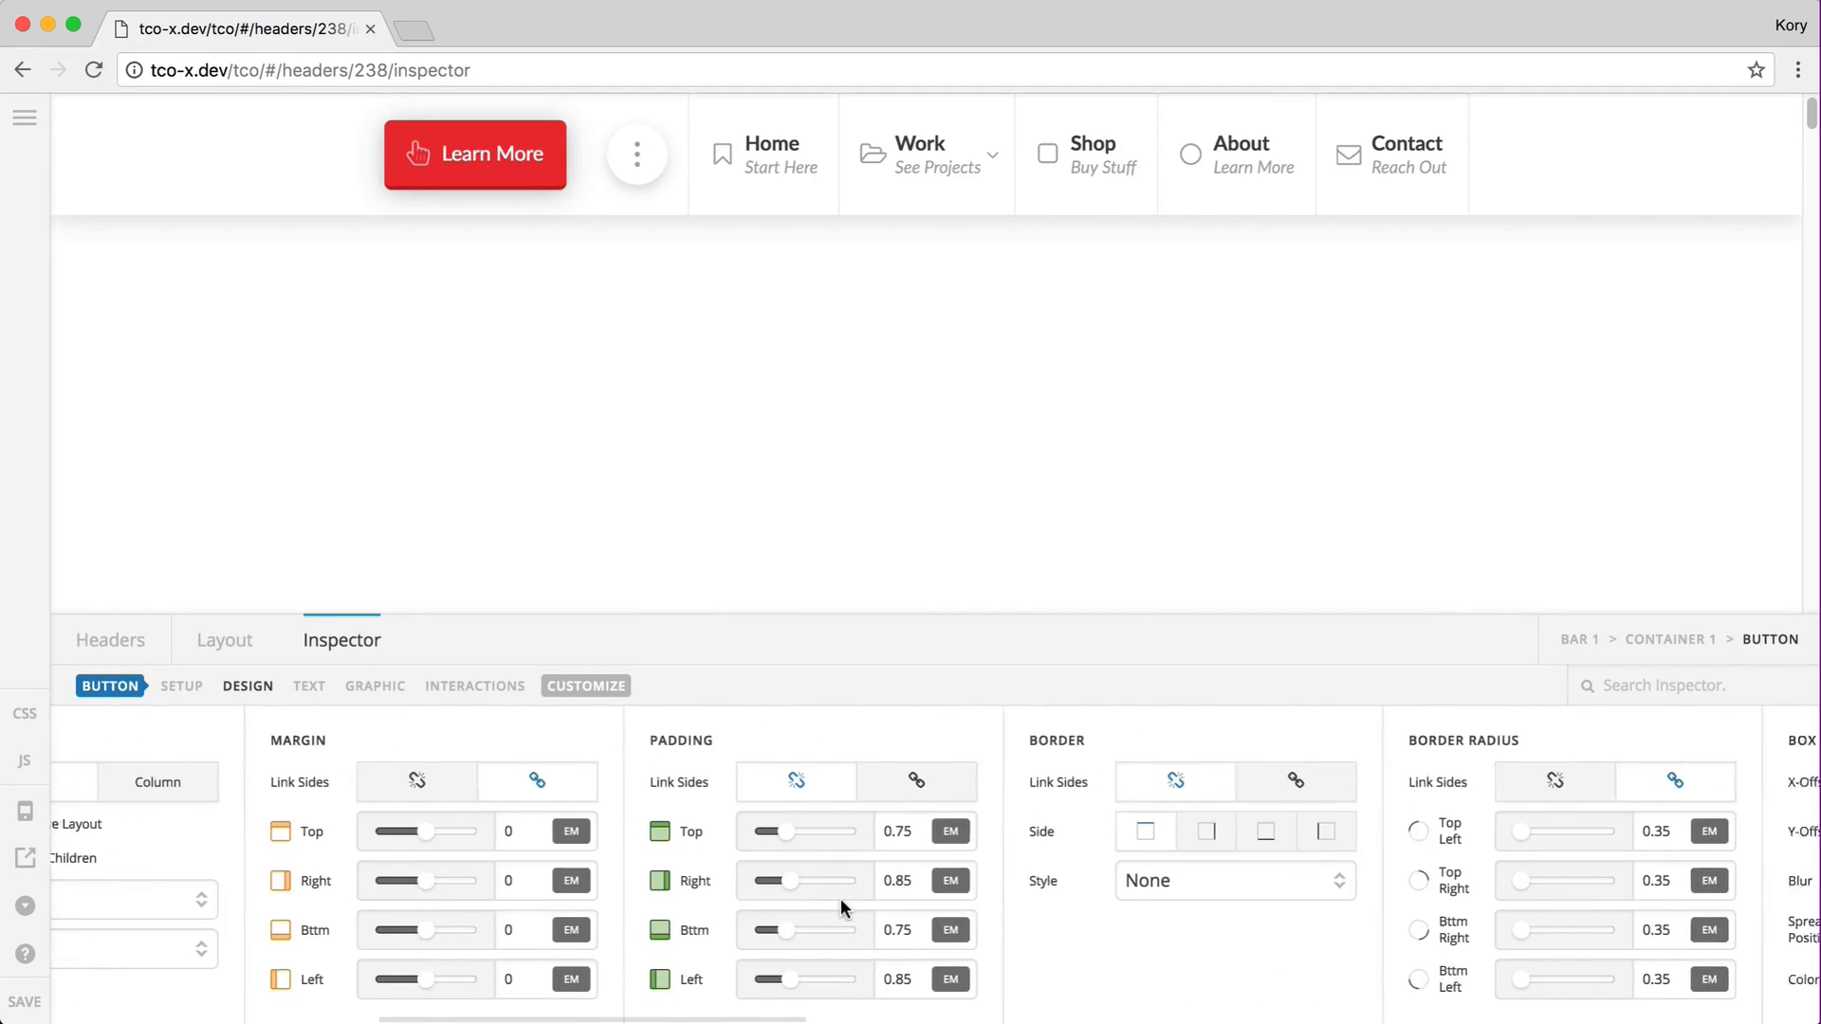
pyautogui.doubleClick(1091, 831)
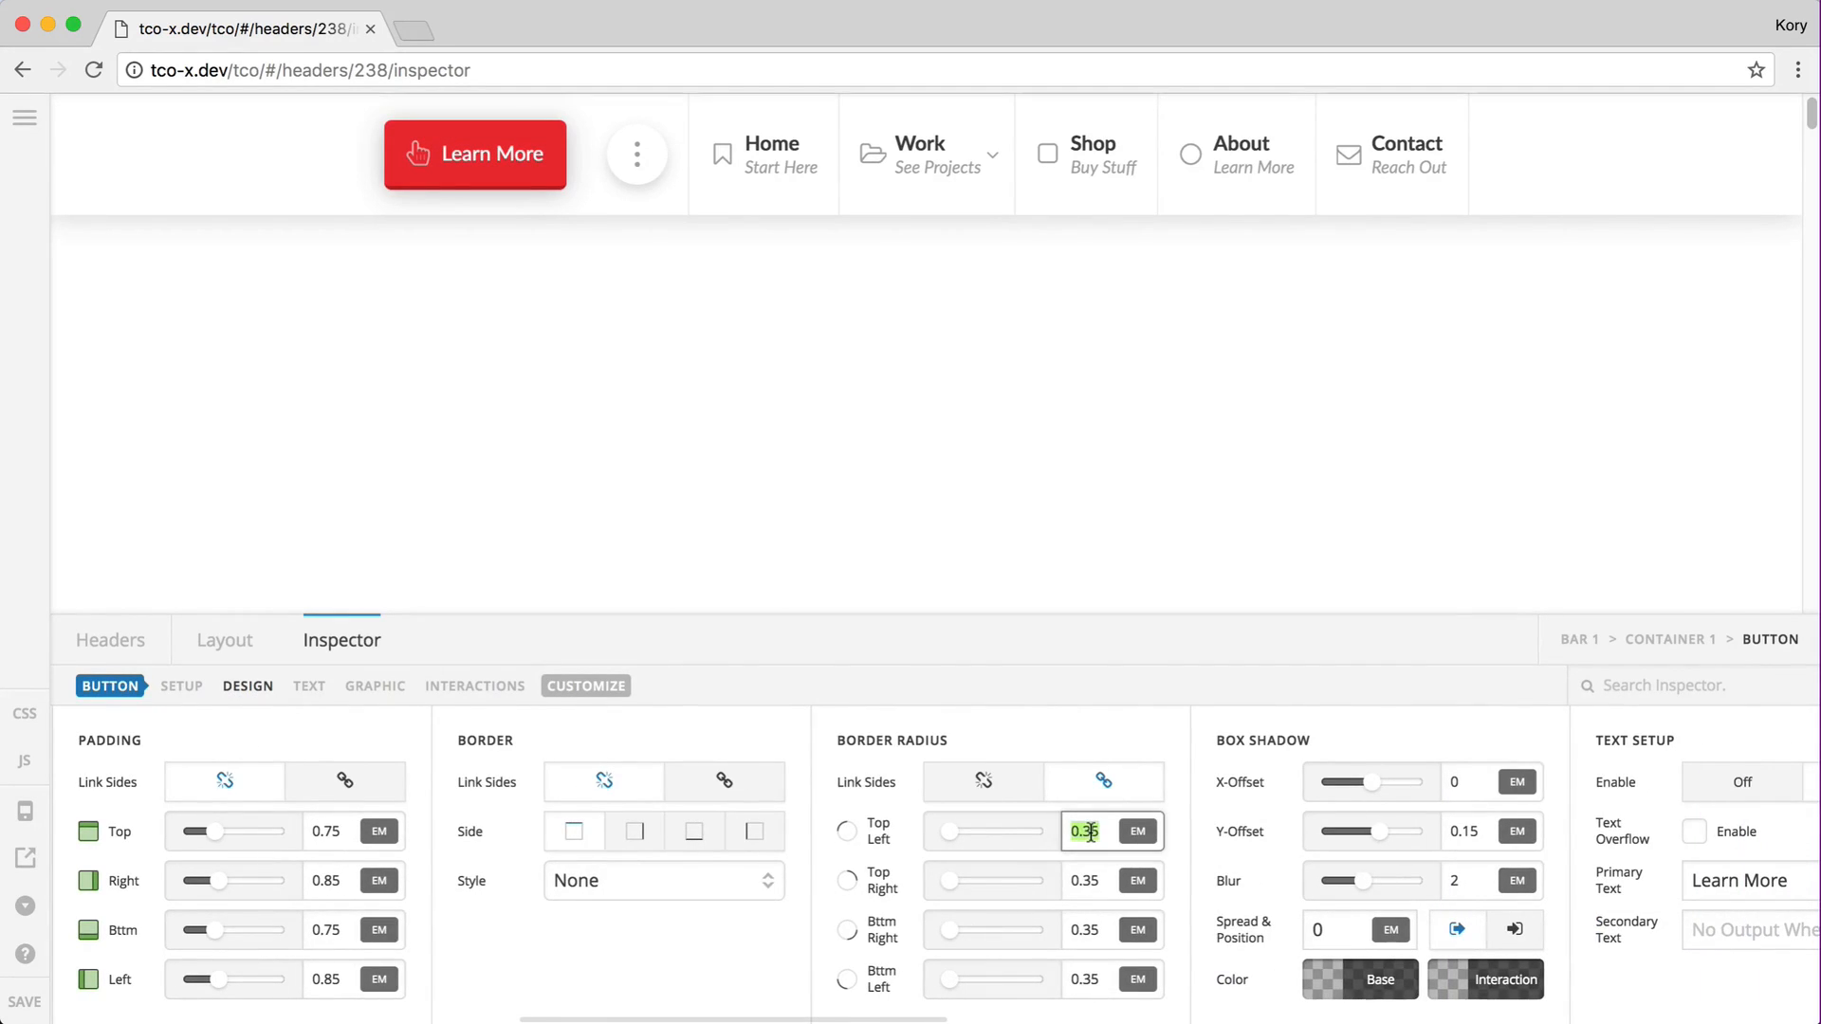
pyautogui.write('100')
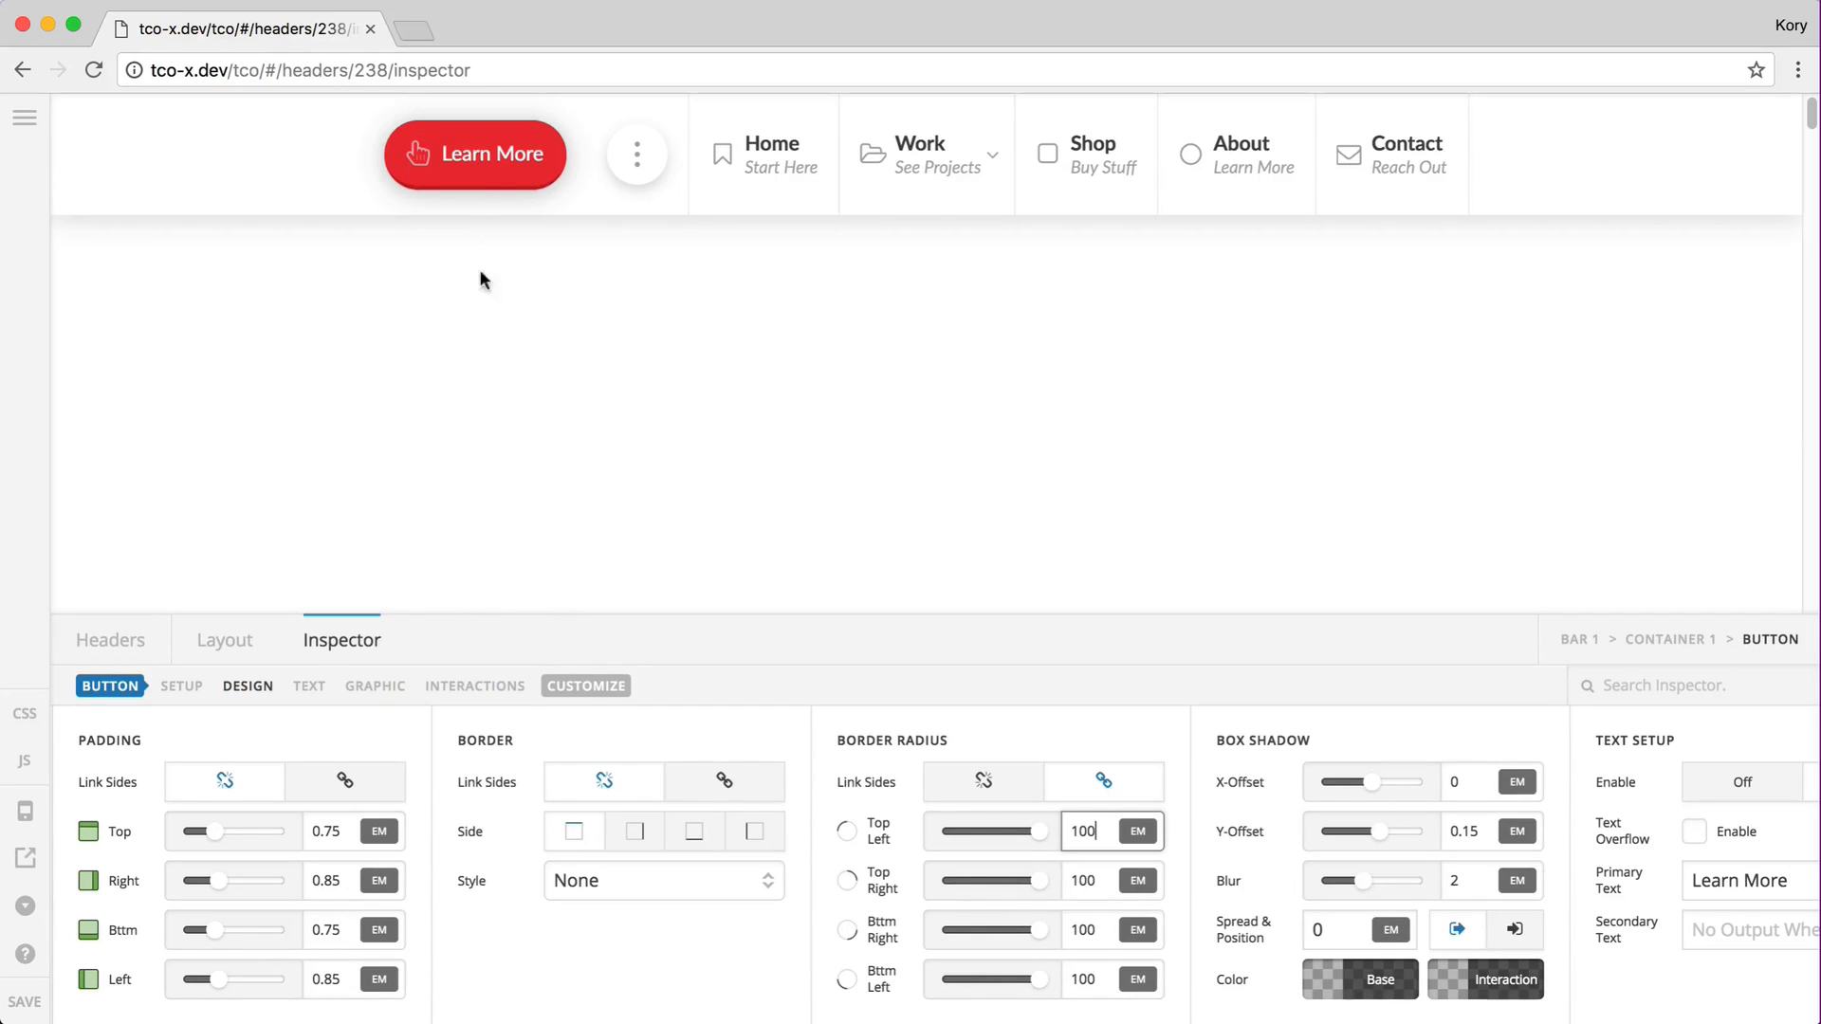
# Step: Unlink the Learn More button's corner radii and set the top-left radius to 0 em
pyautogui.click(995, 793)
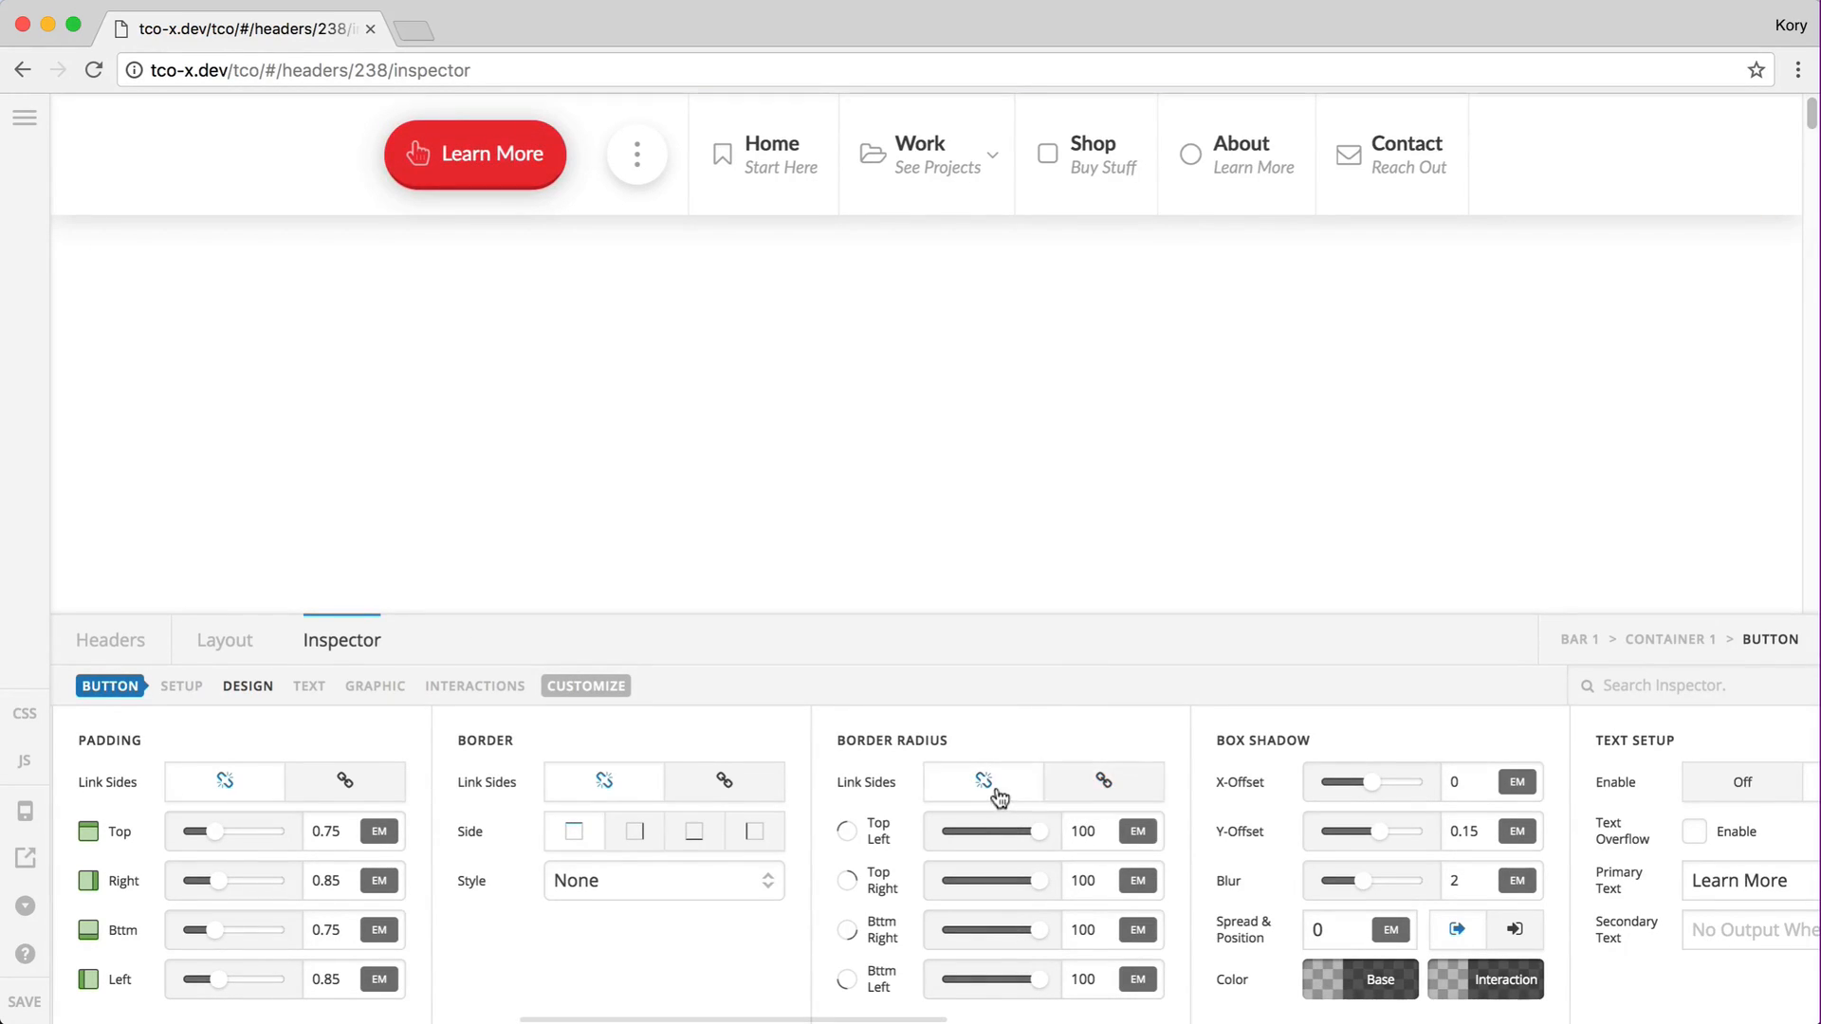
pyautogui.click(1100, 794)
pyautogui.doubleClick(1084, 832)
pyautogui.click(983, 783)
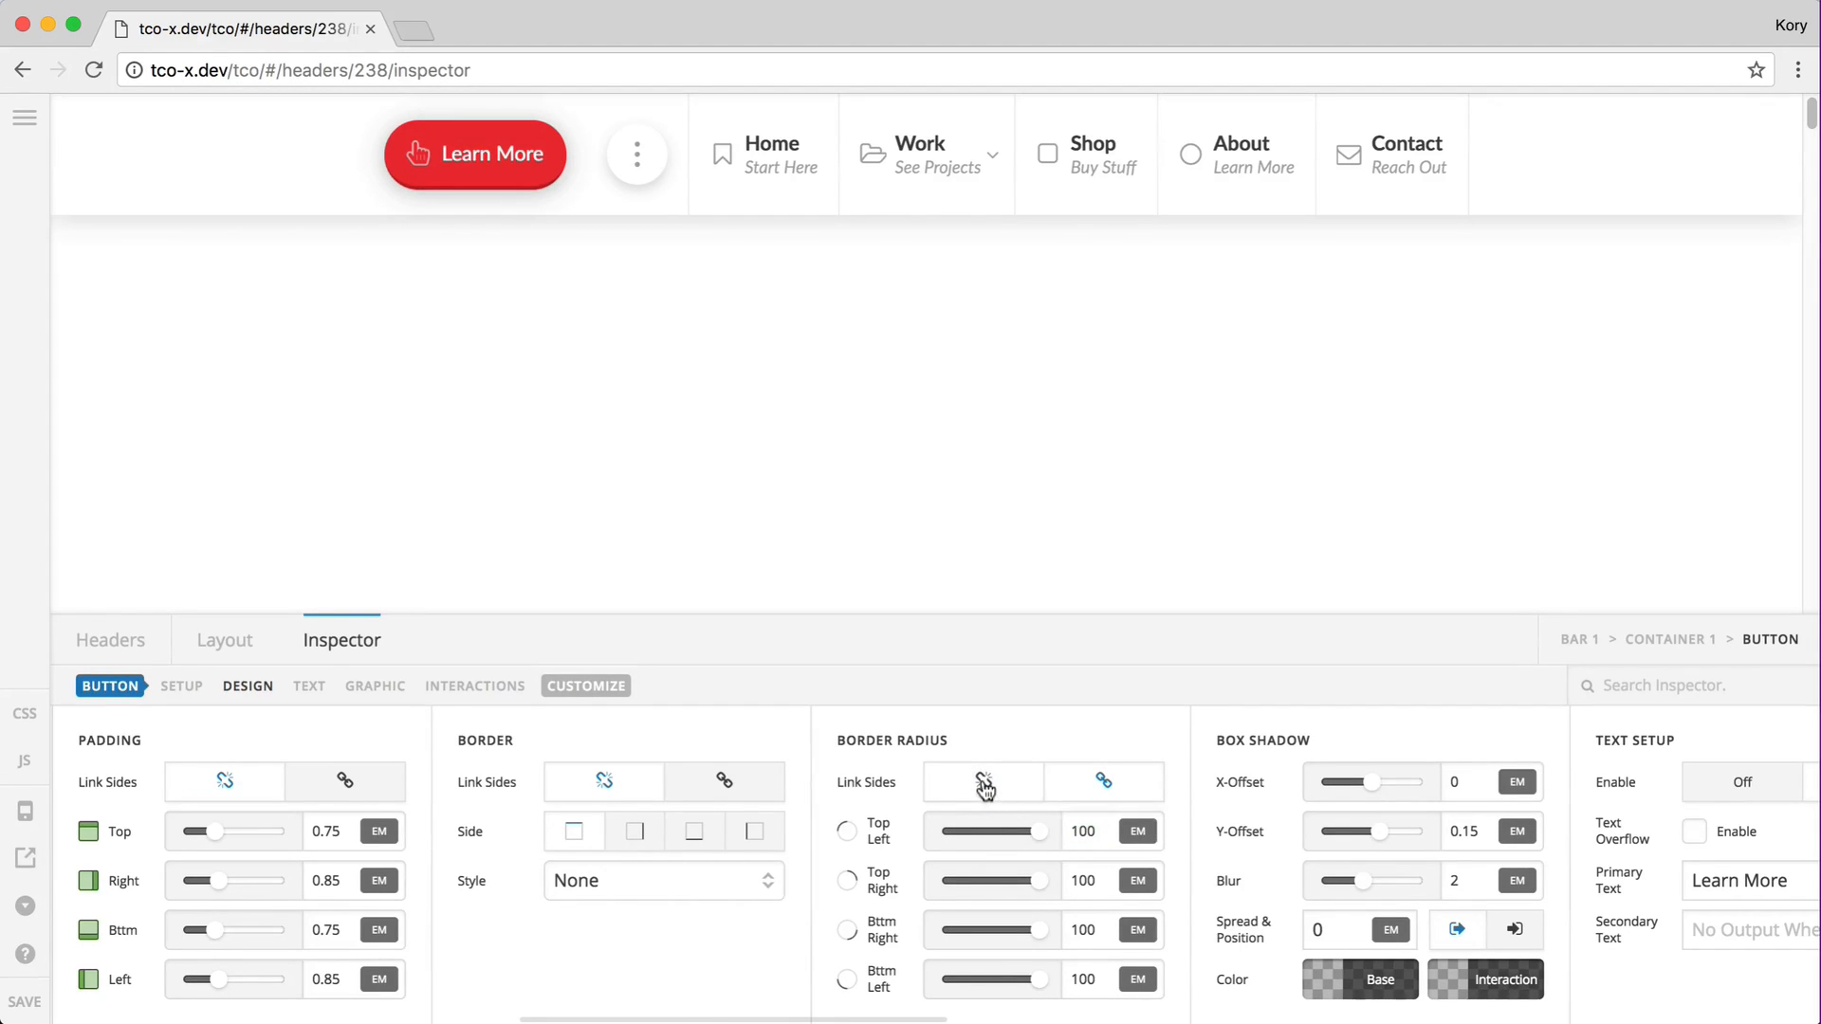
pyautogui.doubleClick(1086, 829)
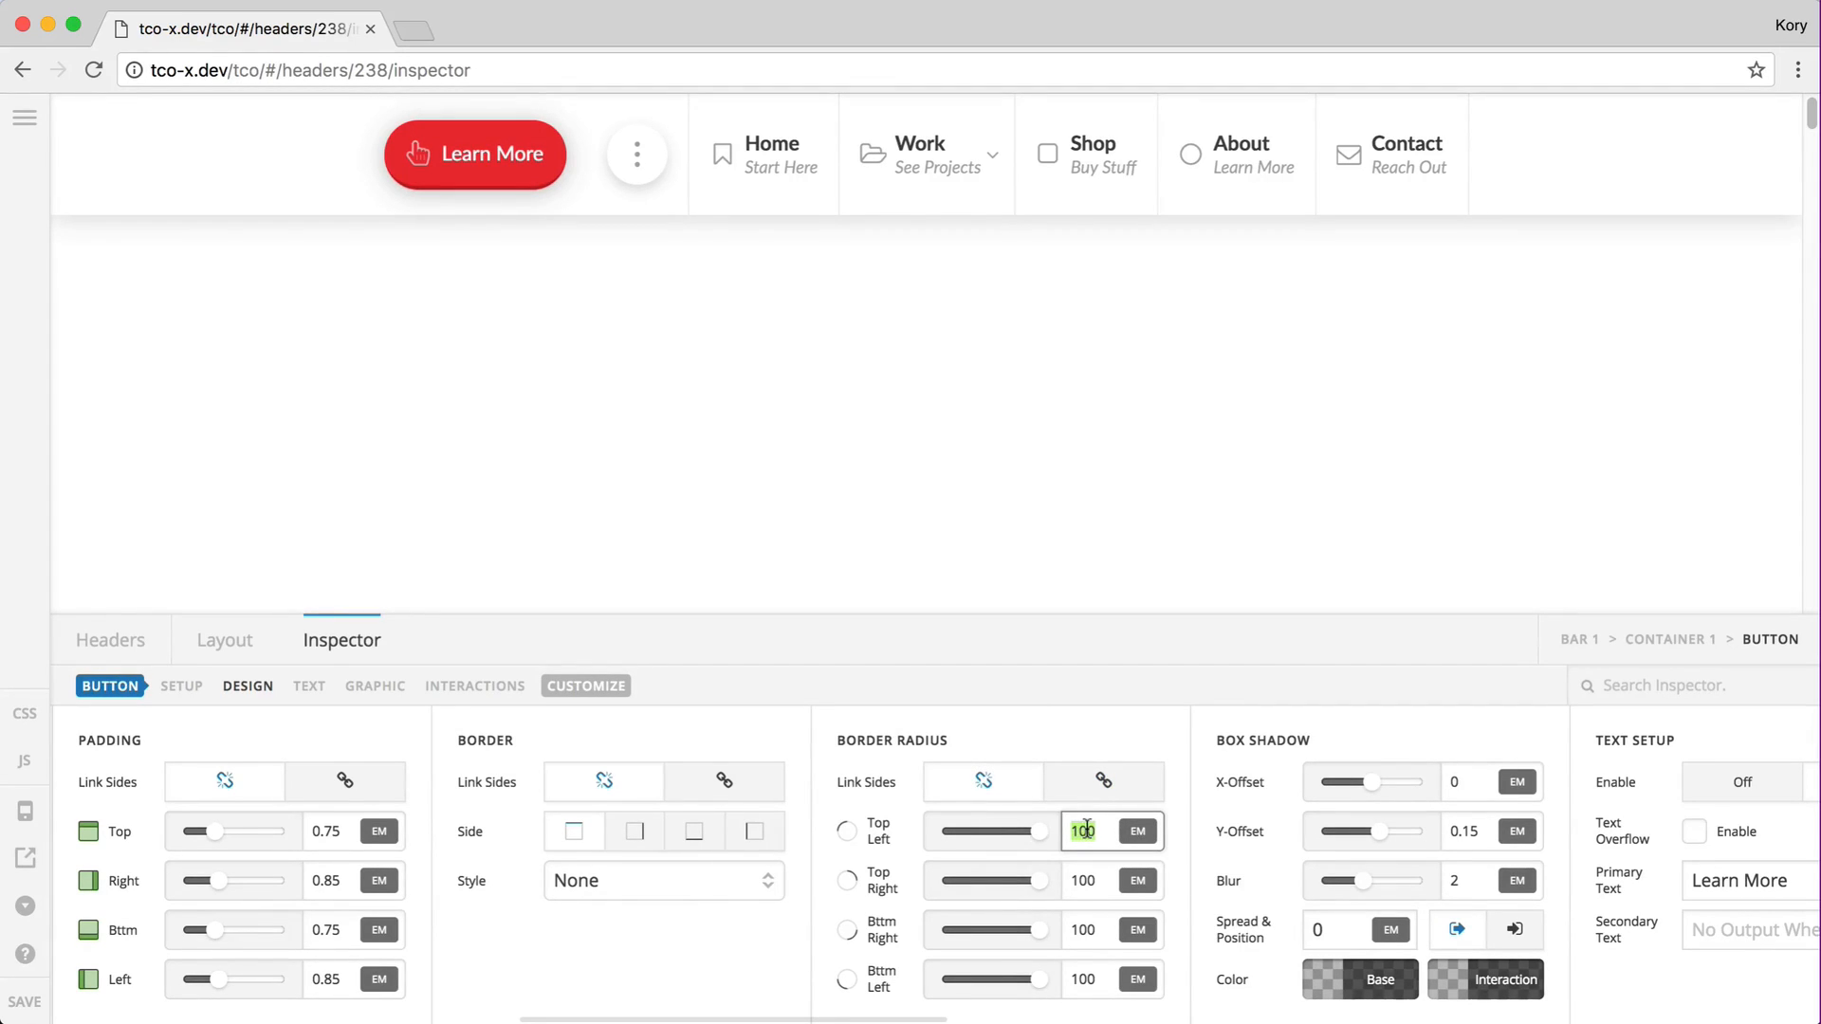
pyautogui.write('0')
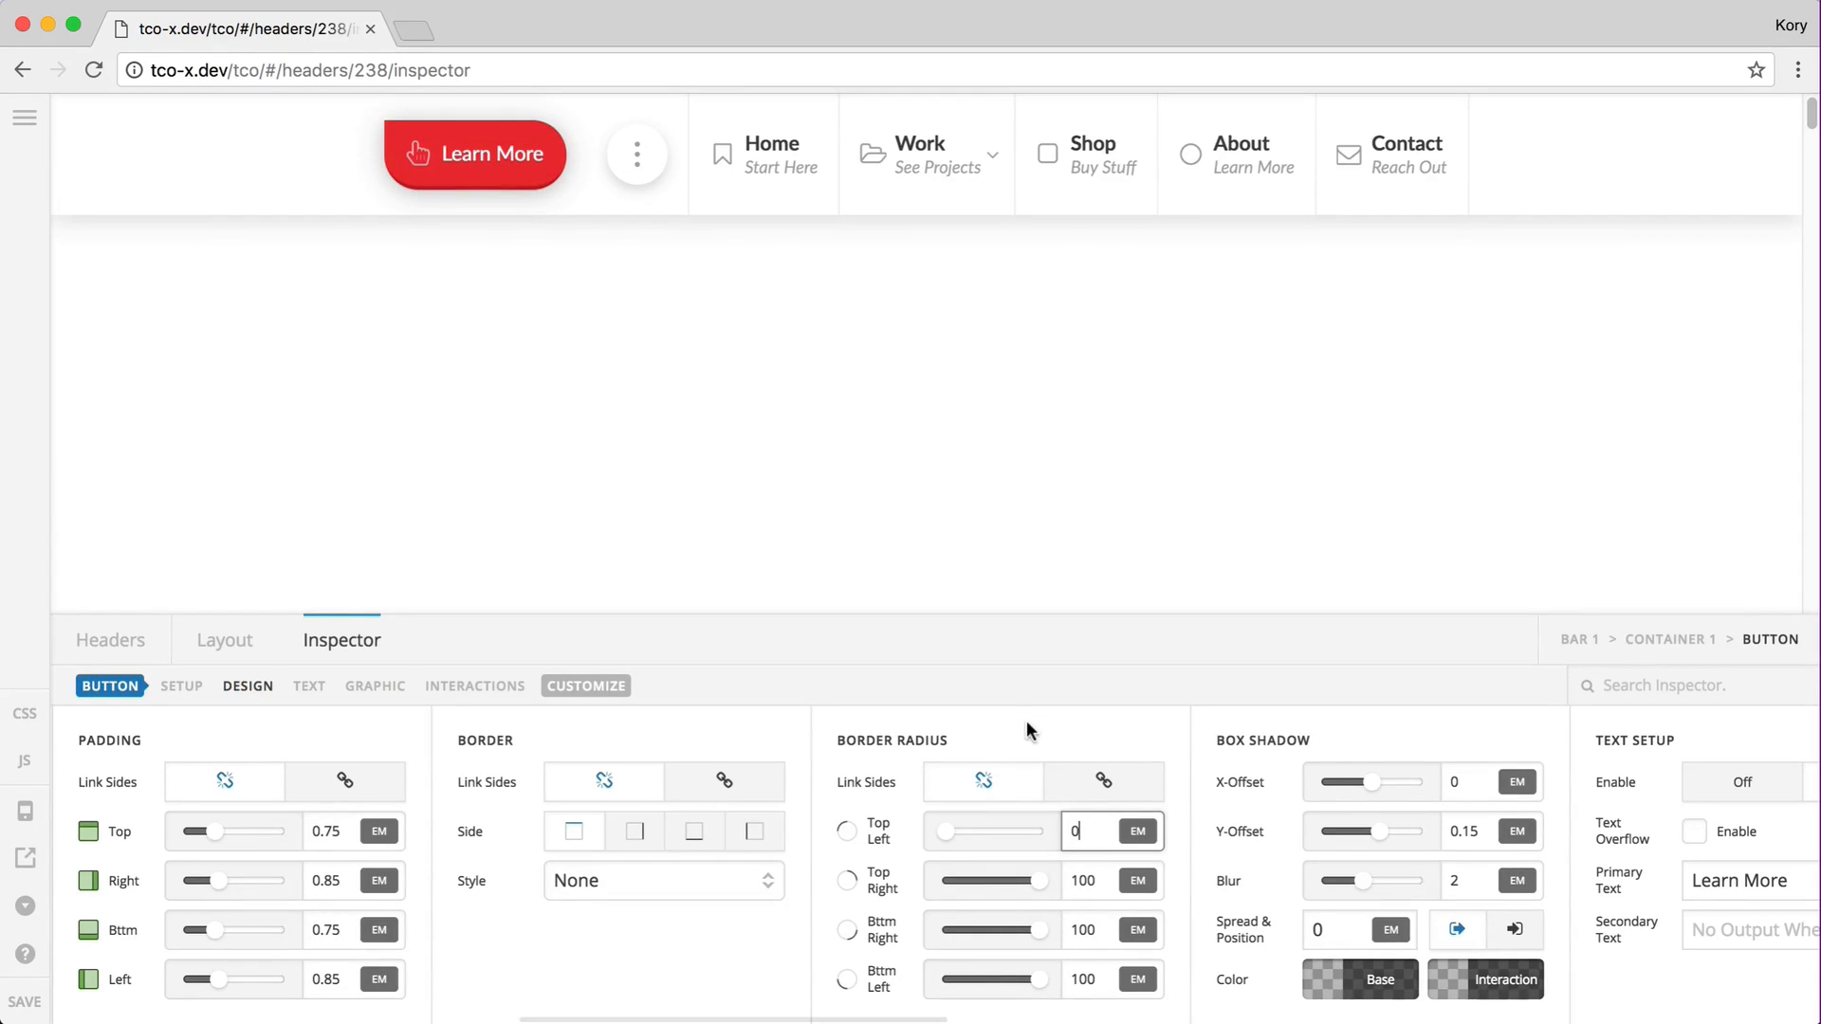
# Step: Try larger top-left radius values on the Learn More button, including 1, 5 and finally 10 em
pyautogui.write('.1')
pyautogui.write('5')
pyautogui.press('BackSpace')
pyautogui.press('super+a')
pyautogui.write('1')
pyautogui.press('super+a')
pyautogui.write('5')
pyautogui.press('super+a')
pyautogui.write('10')
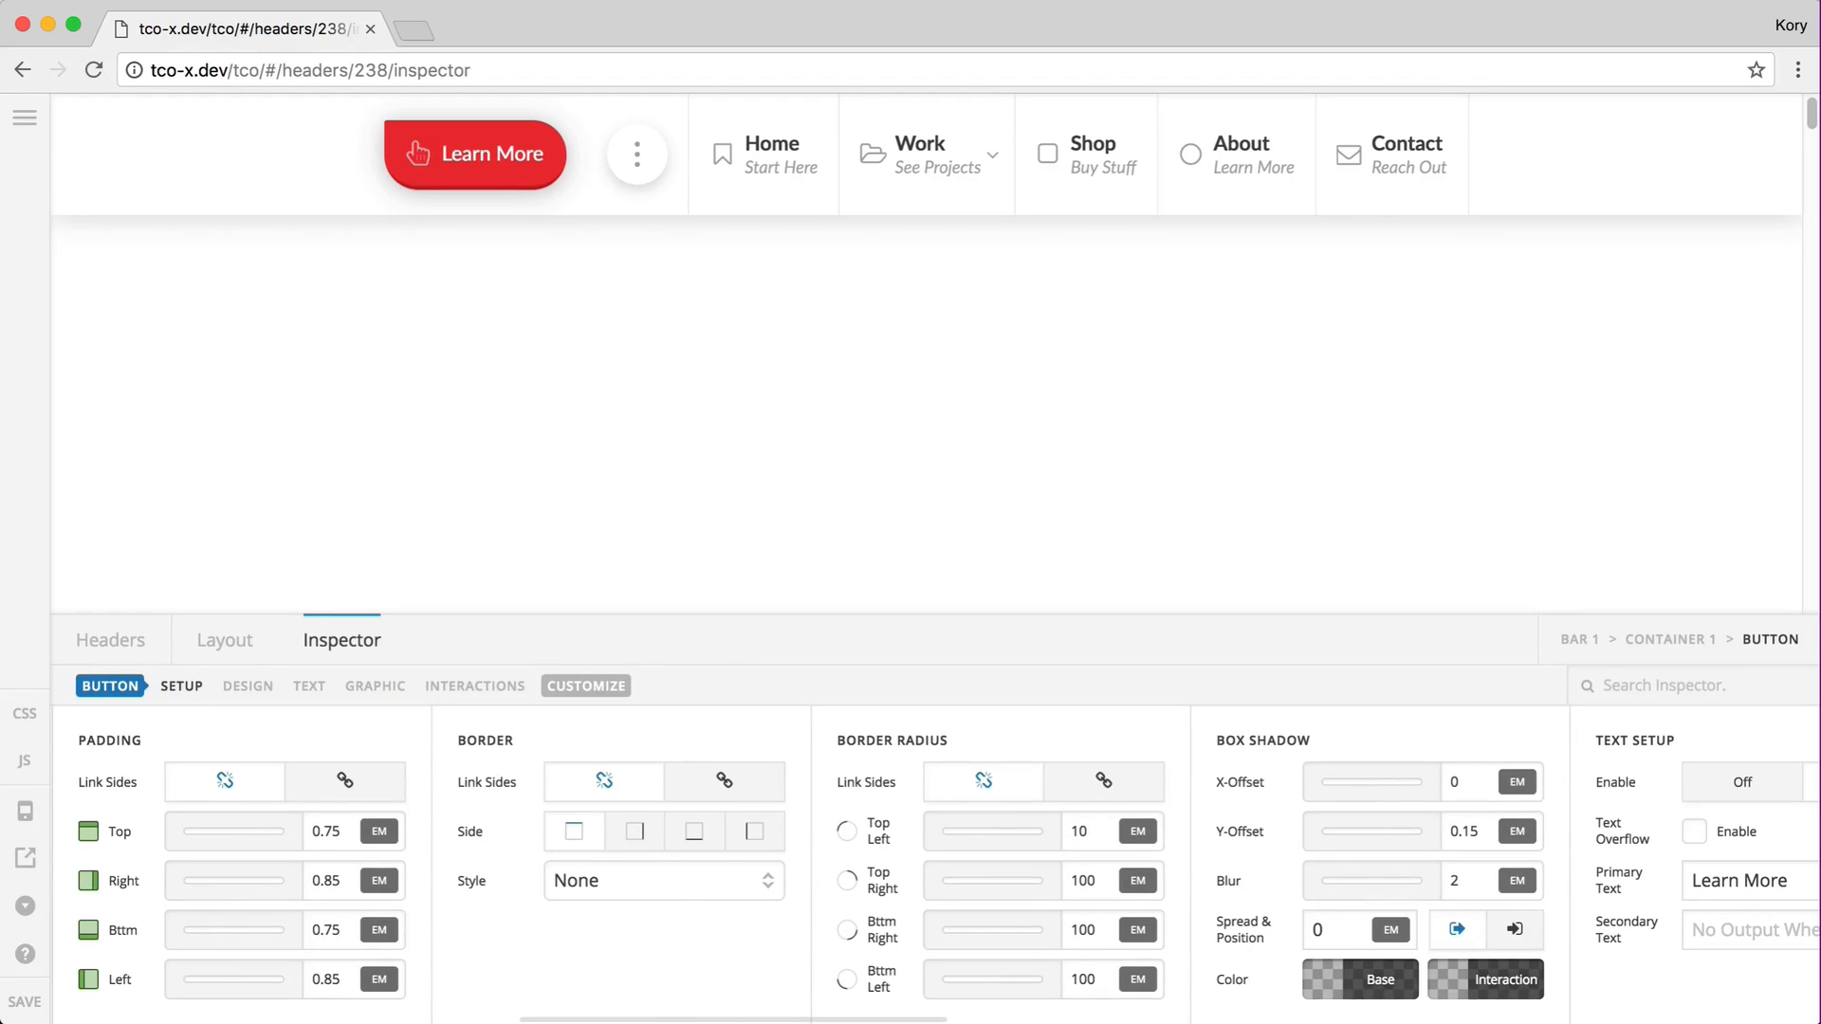
# Step: Set the Learn More button's top-left and bottom-right radii to 25 em and relink all four corners
pyautogui.hscroll(15, 1187, 896)
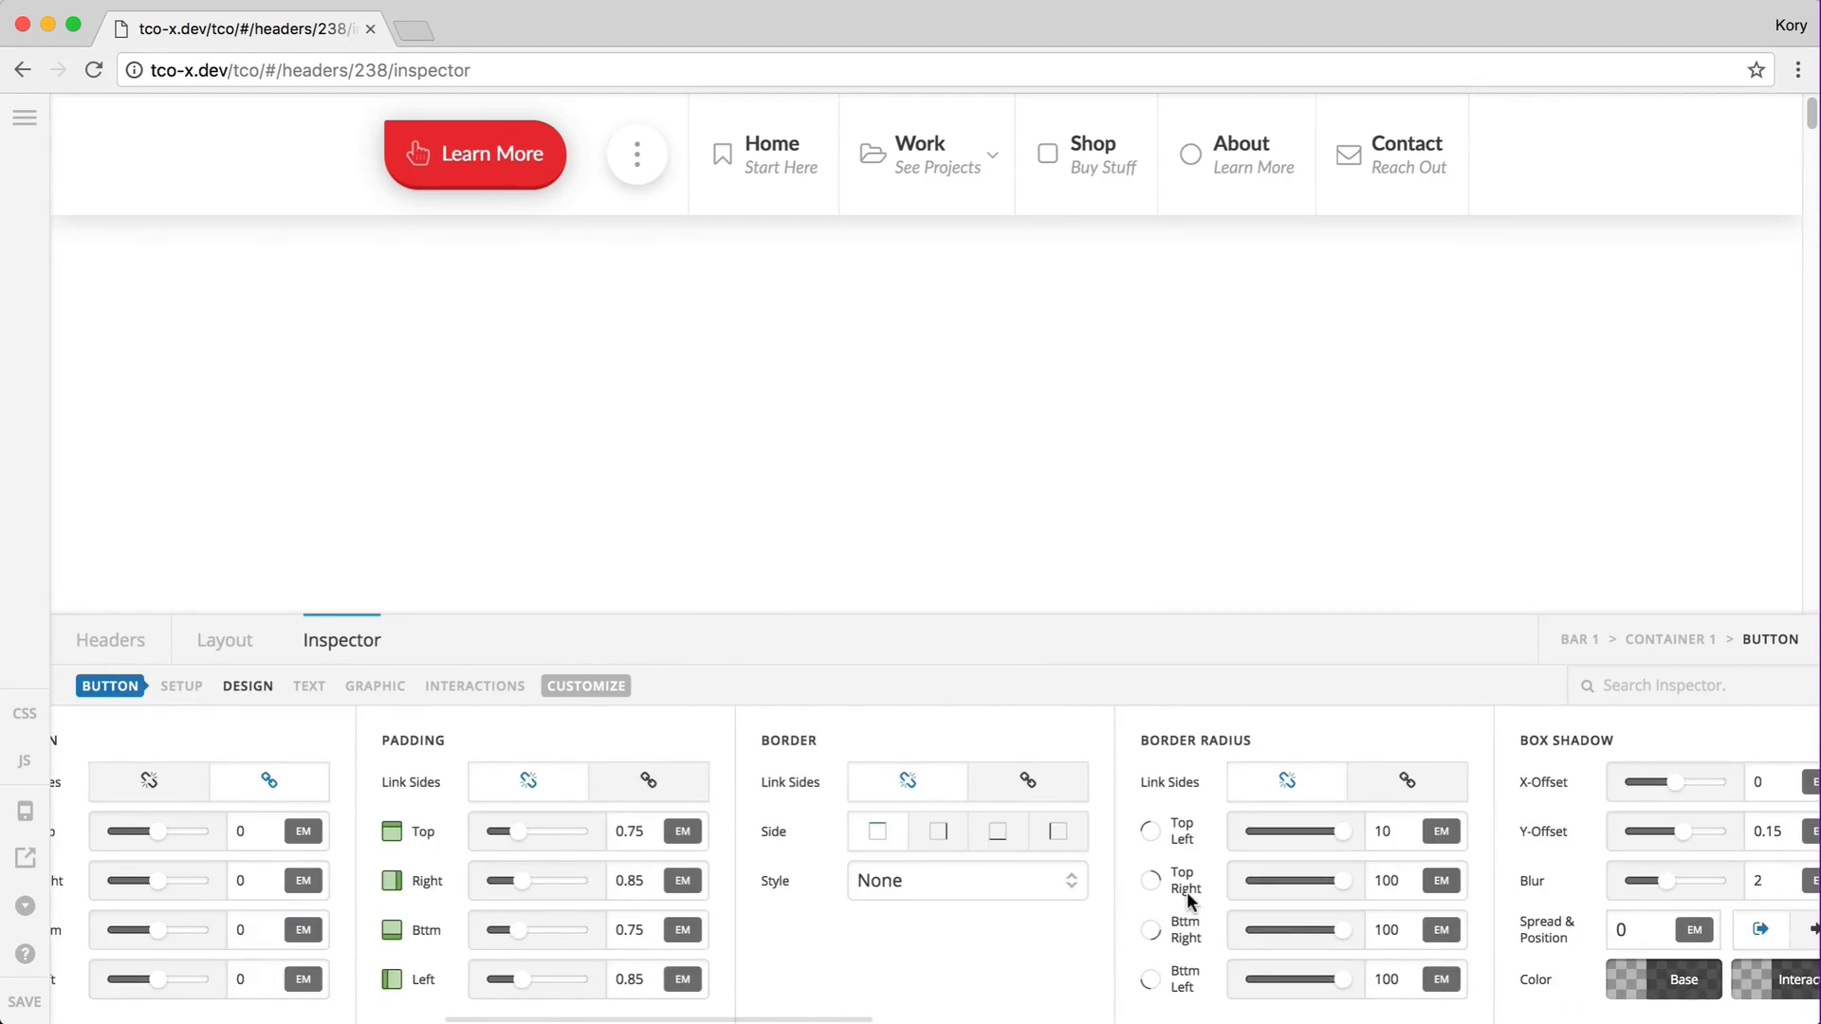
pyautogui.hscroll(5, 1189, 899)
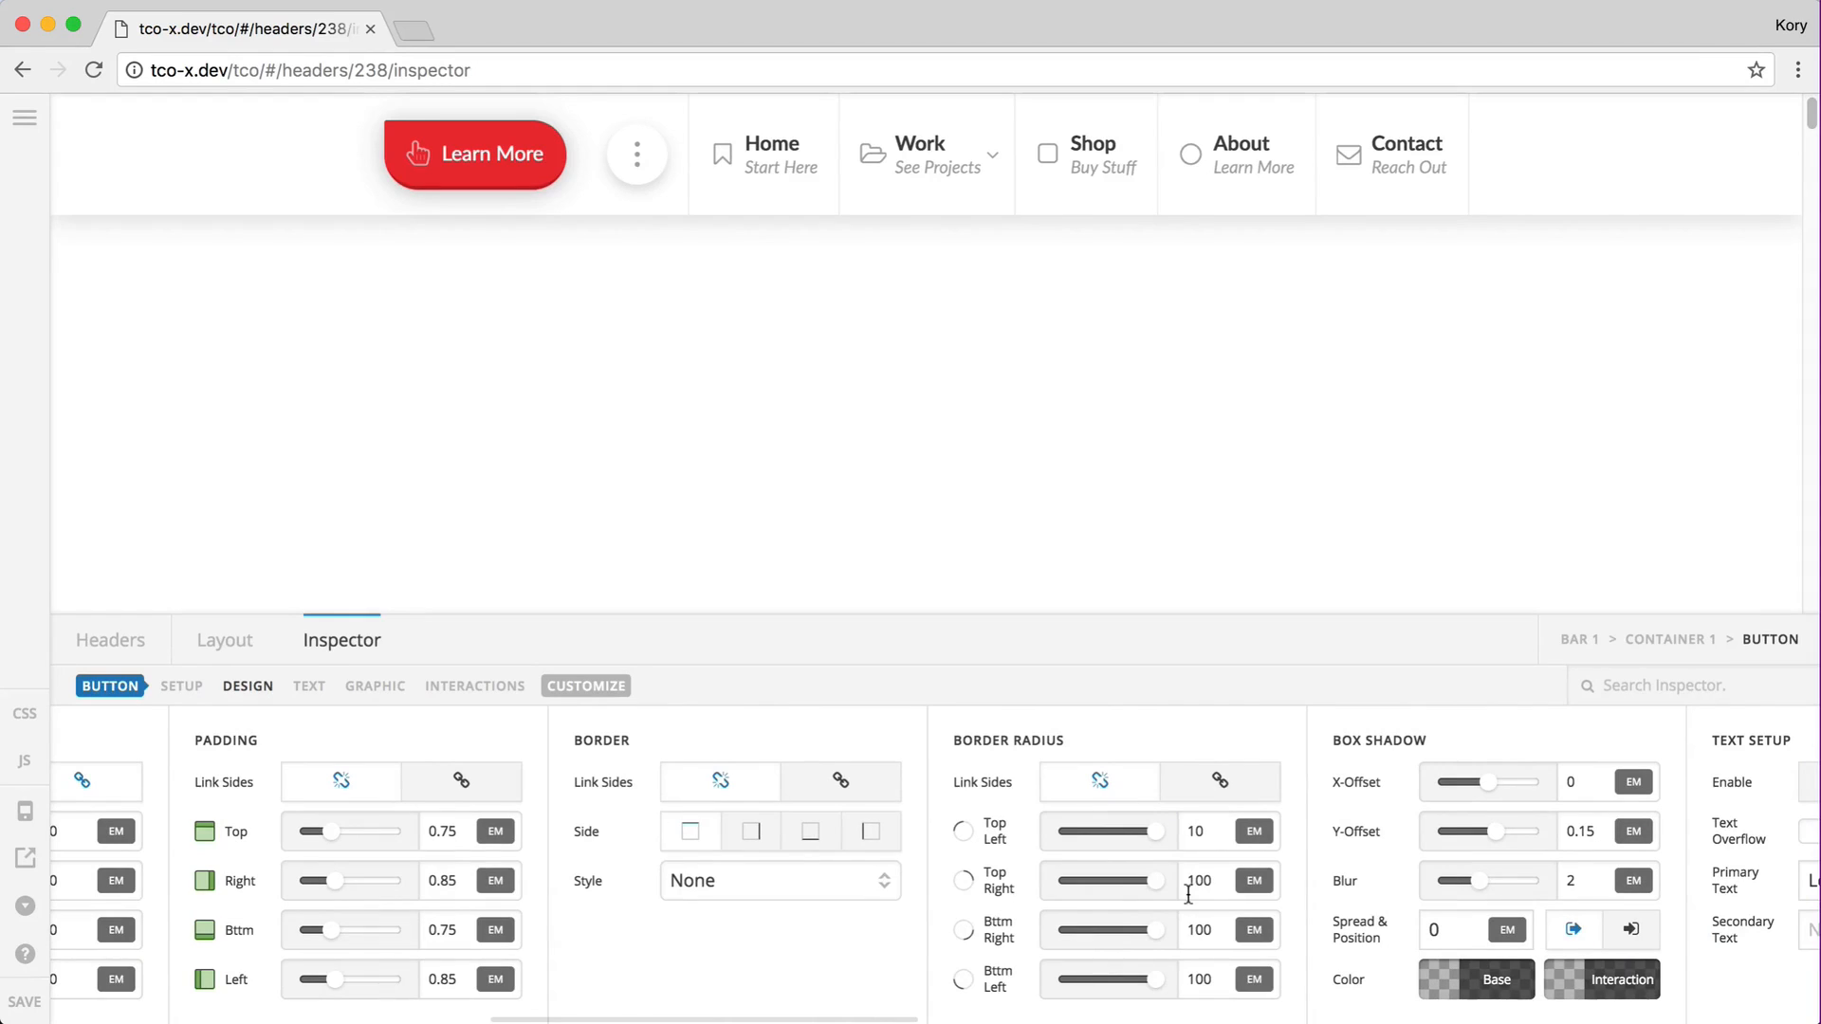
pyautogui.hscroll(3, 1188, 894)
pyautogui.click(1126, 832)
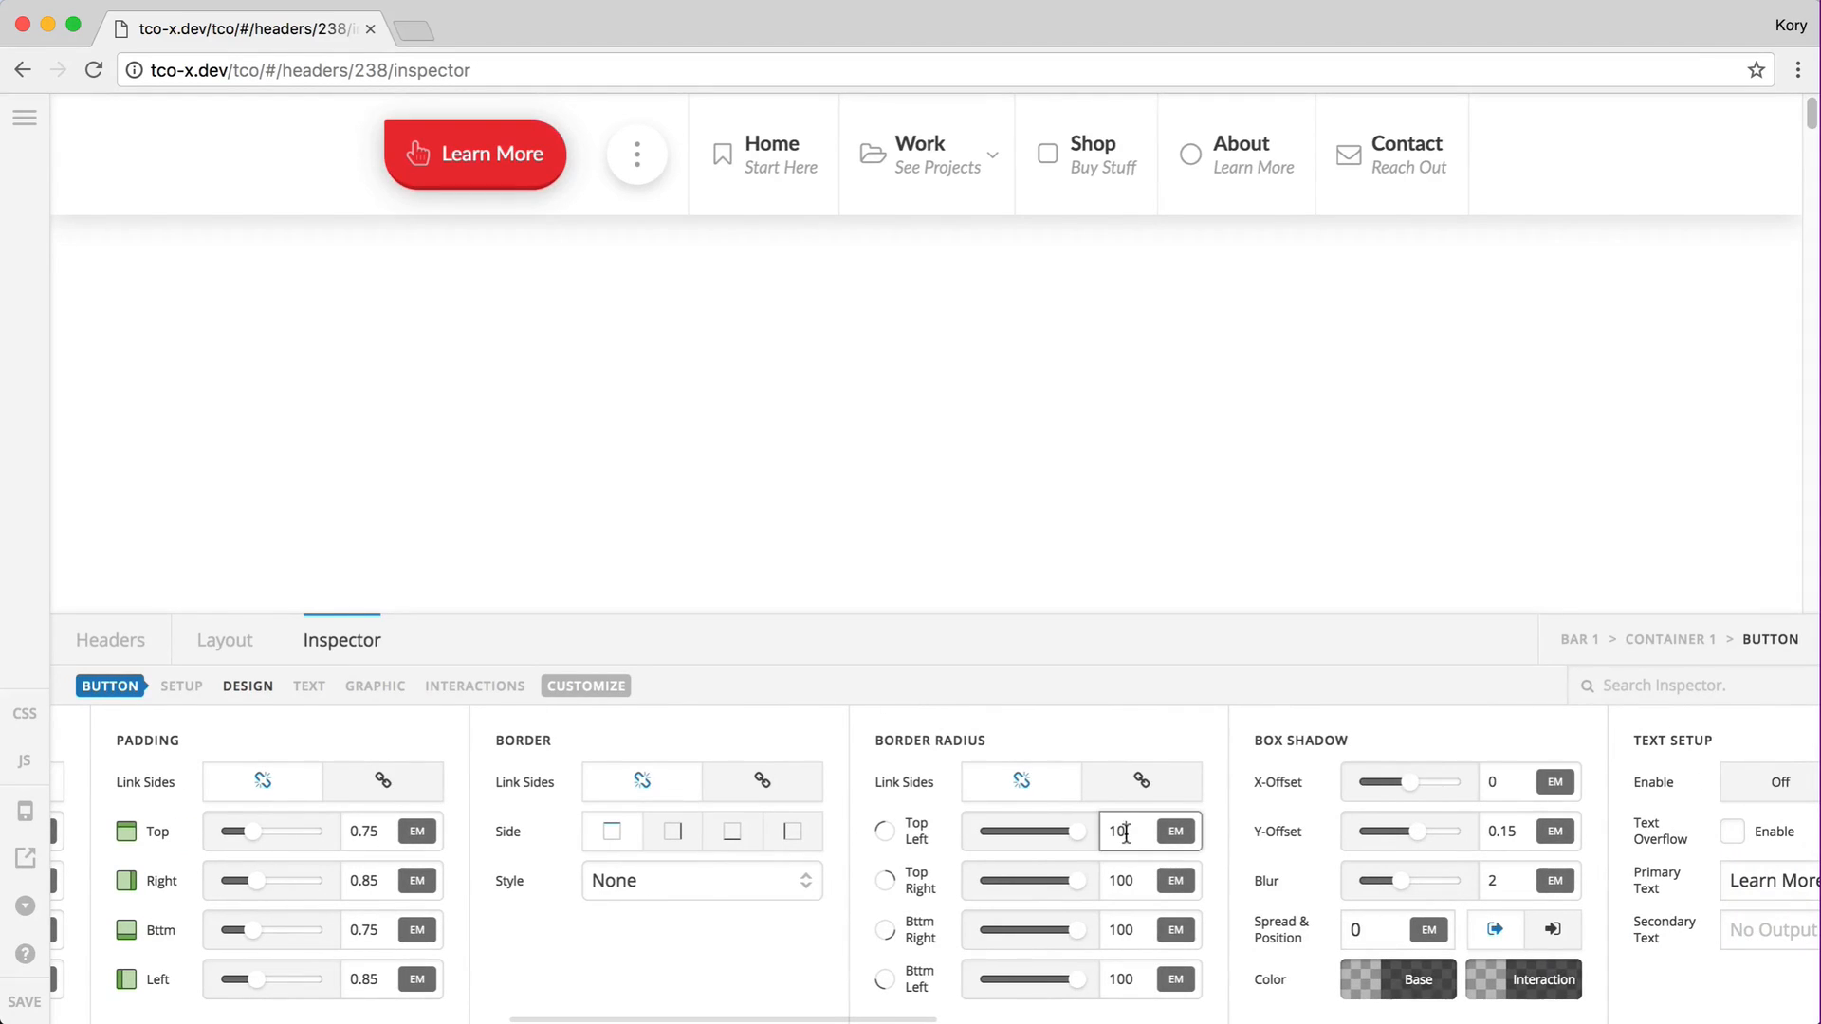
pyautogui.doubleClick(1125, 831)
pyautogui.write('25')
pyautogui.doubleClick(1125, 832)
pyautogui.click(1123, 929)
pyautogui.doubleClick(1123, 929)
pyautogui.write('25')
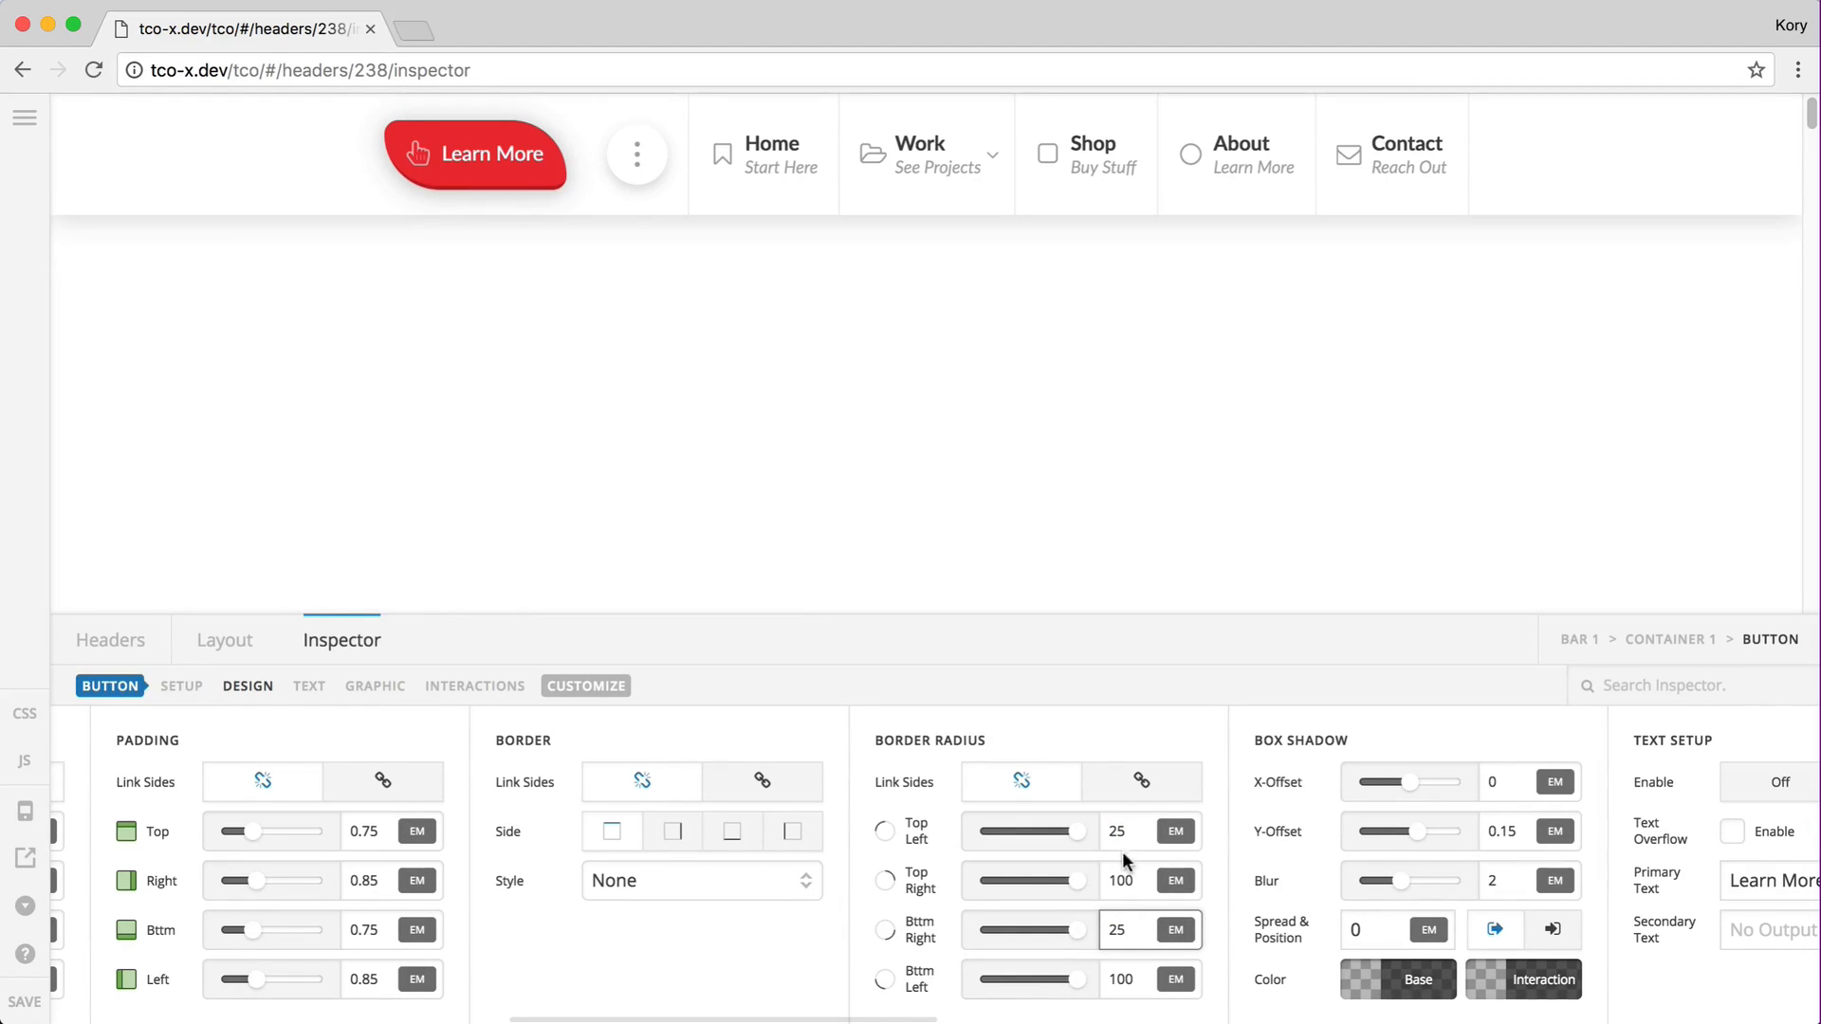
pyautogui.click(1126, 795)
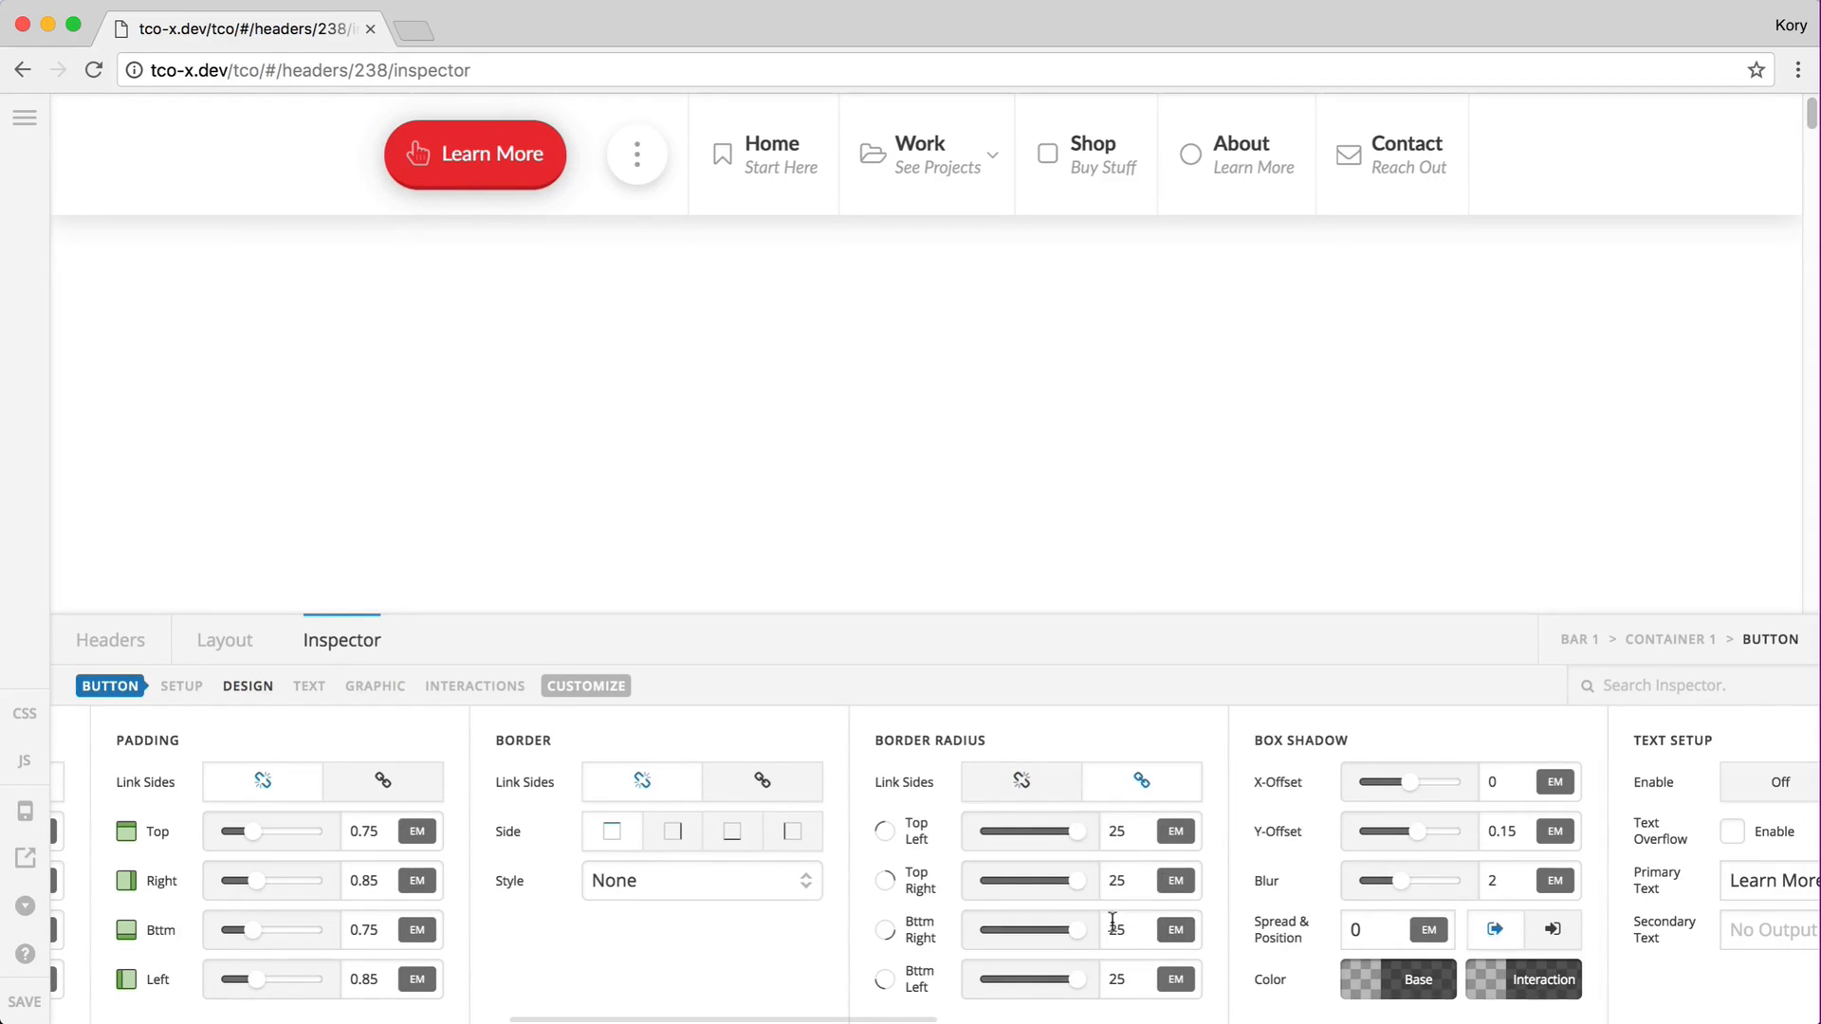
# Step: Try the inset position for the Learn More button's box shadow and switch it back to outset
pyautogui.hscroll(5, 1111, 930)
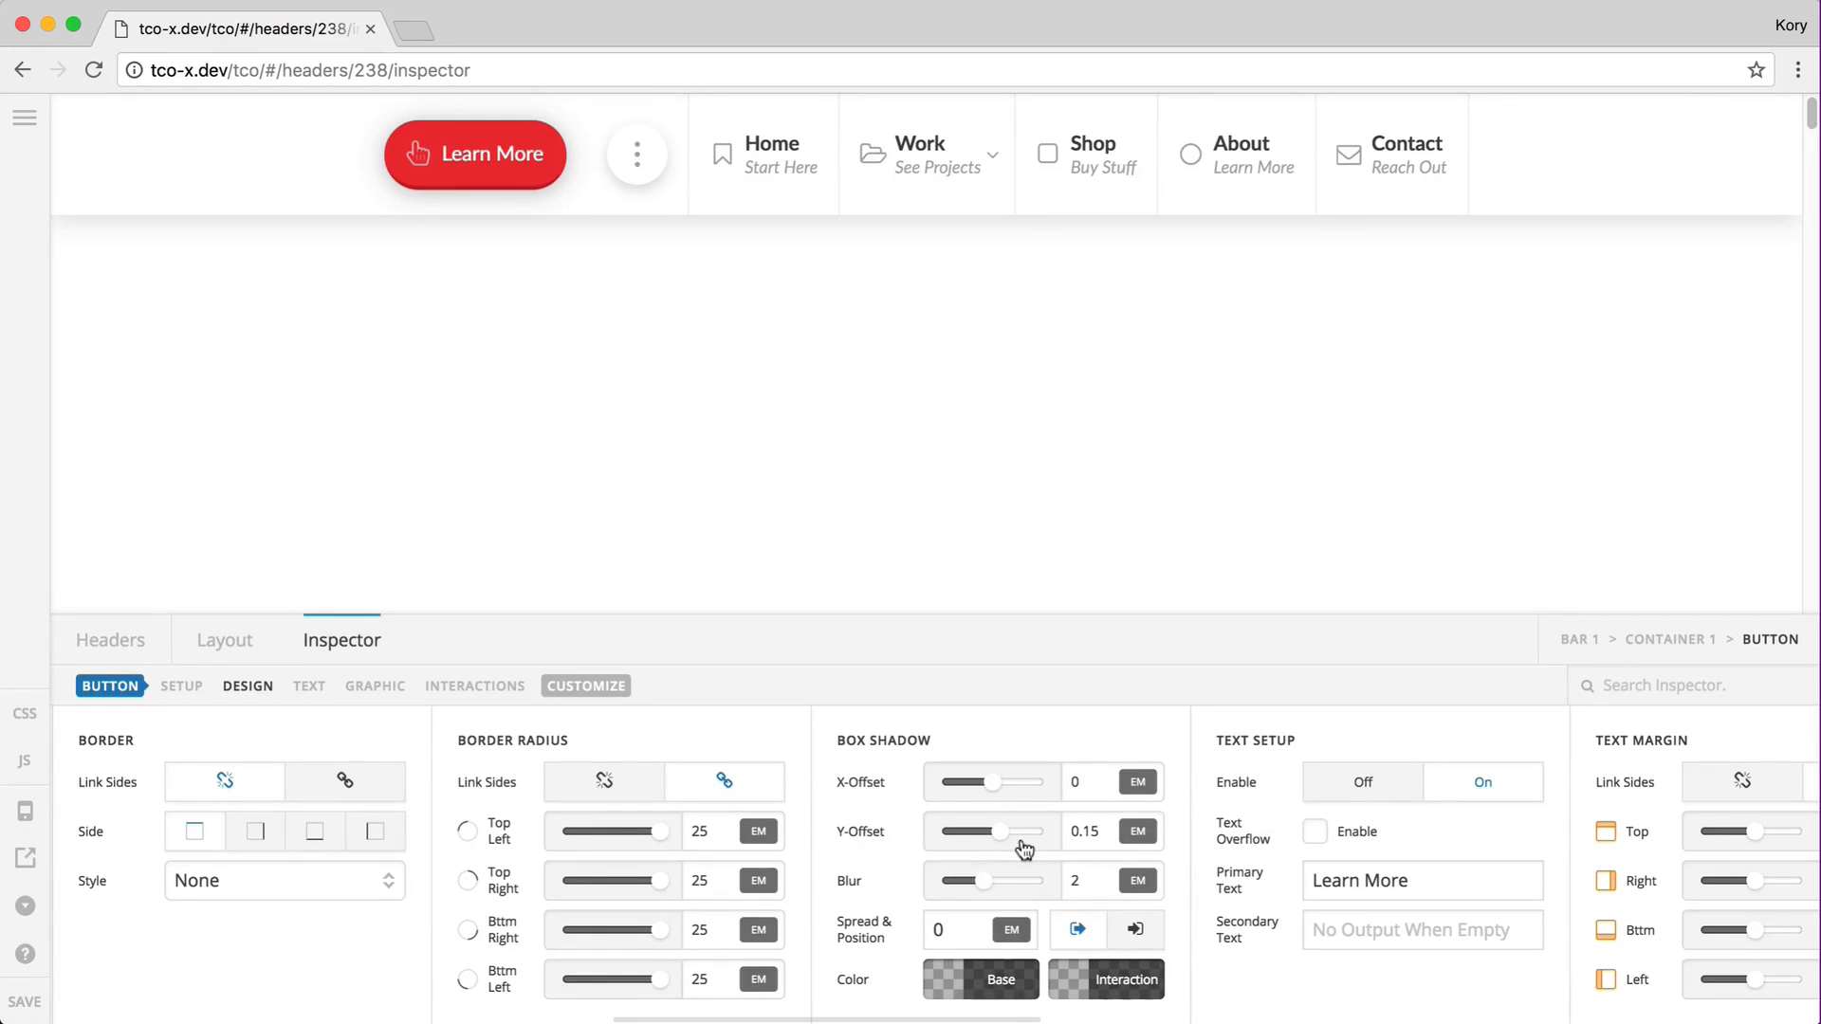
pyautogui.hscroll(3, 1024, 843)
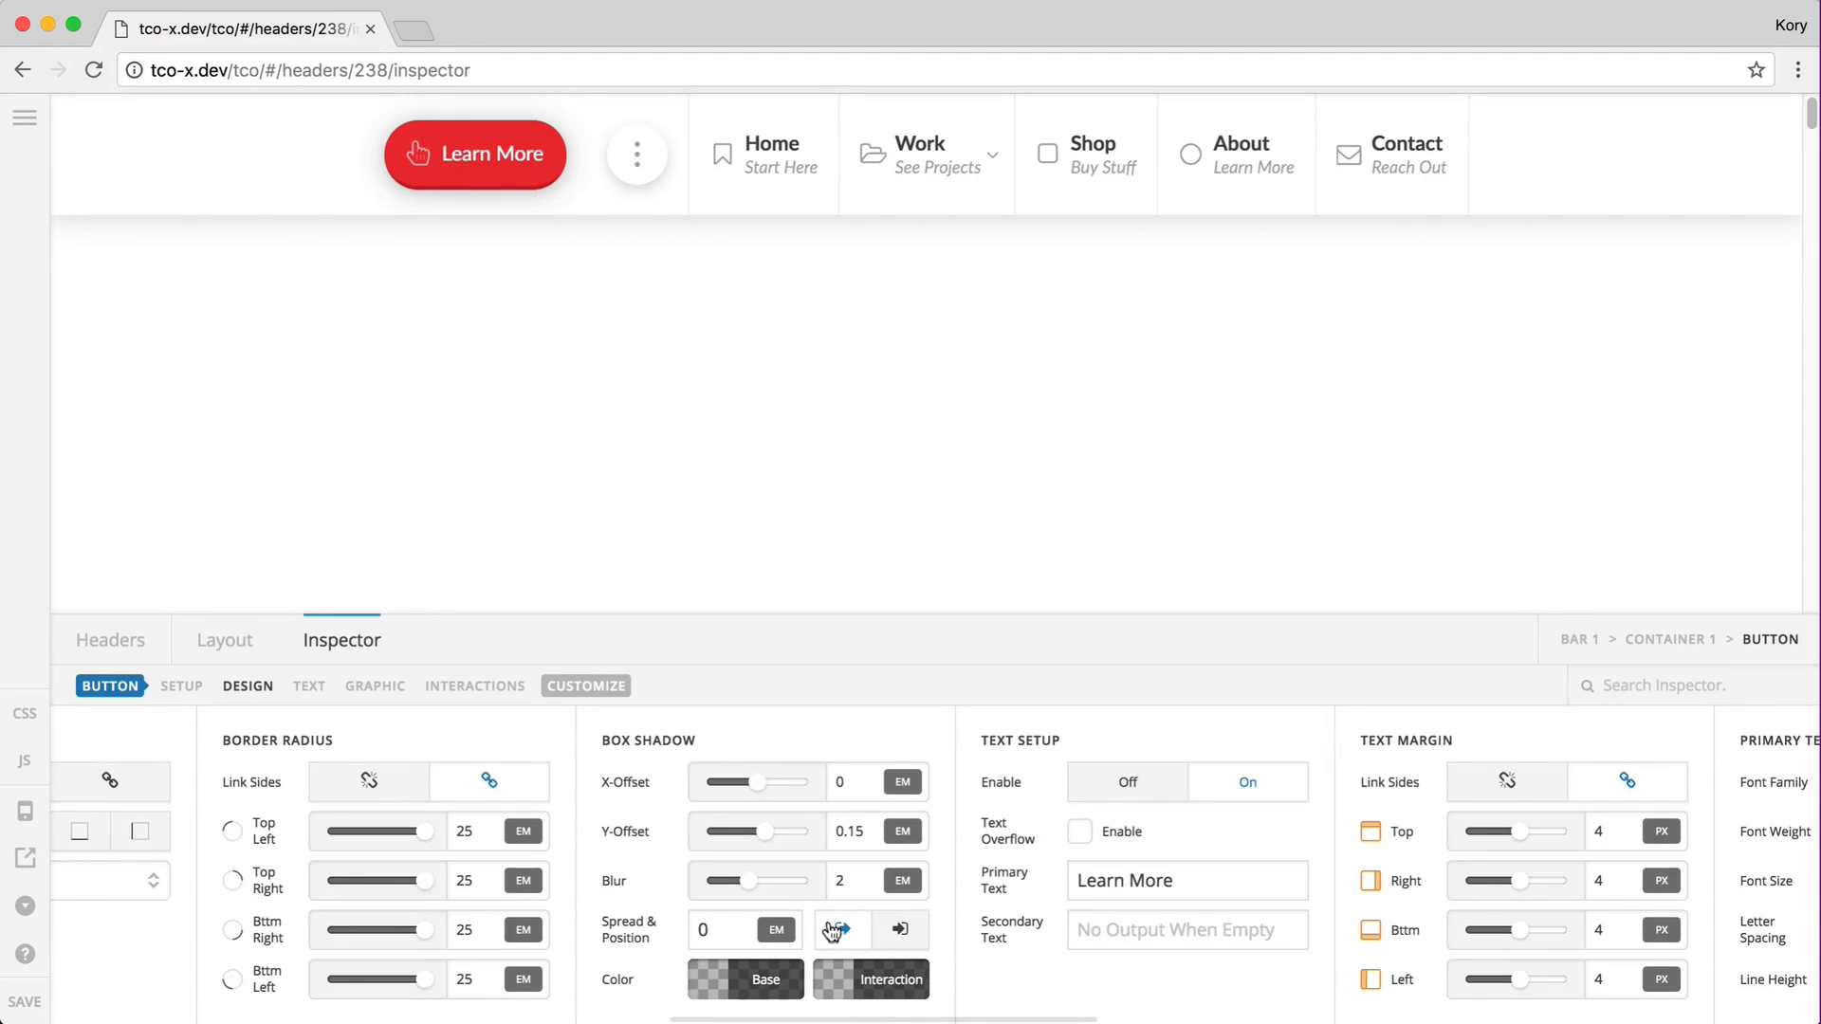
pyautogui.click(903, 934)
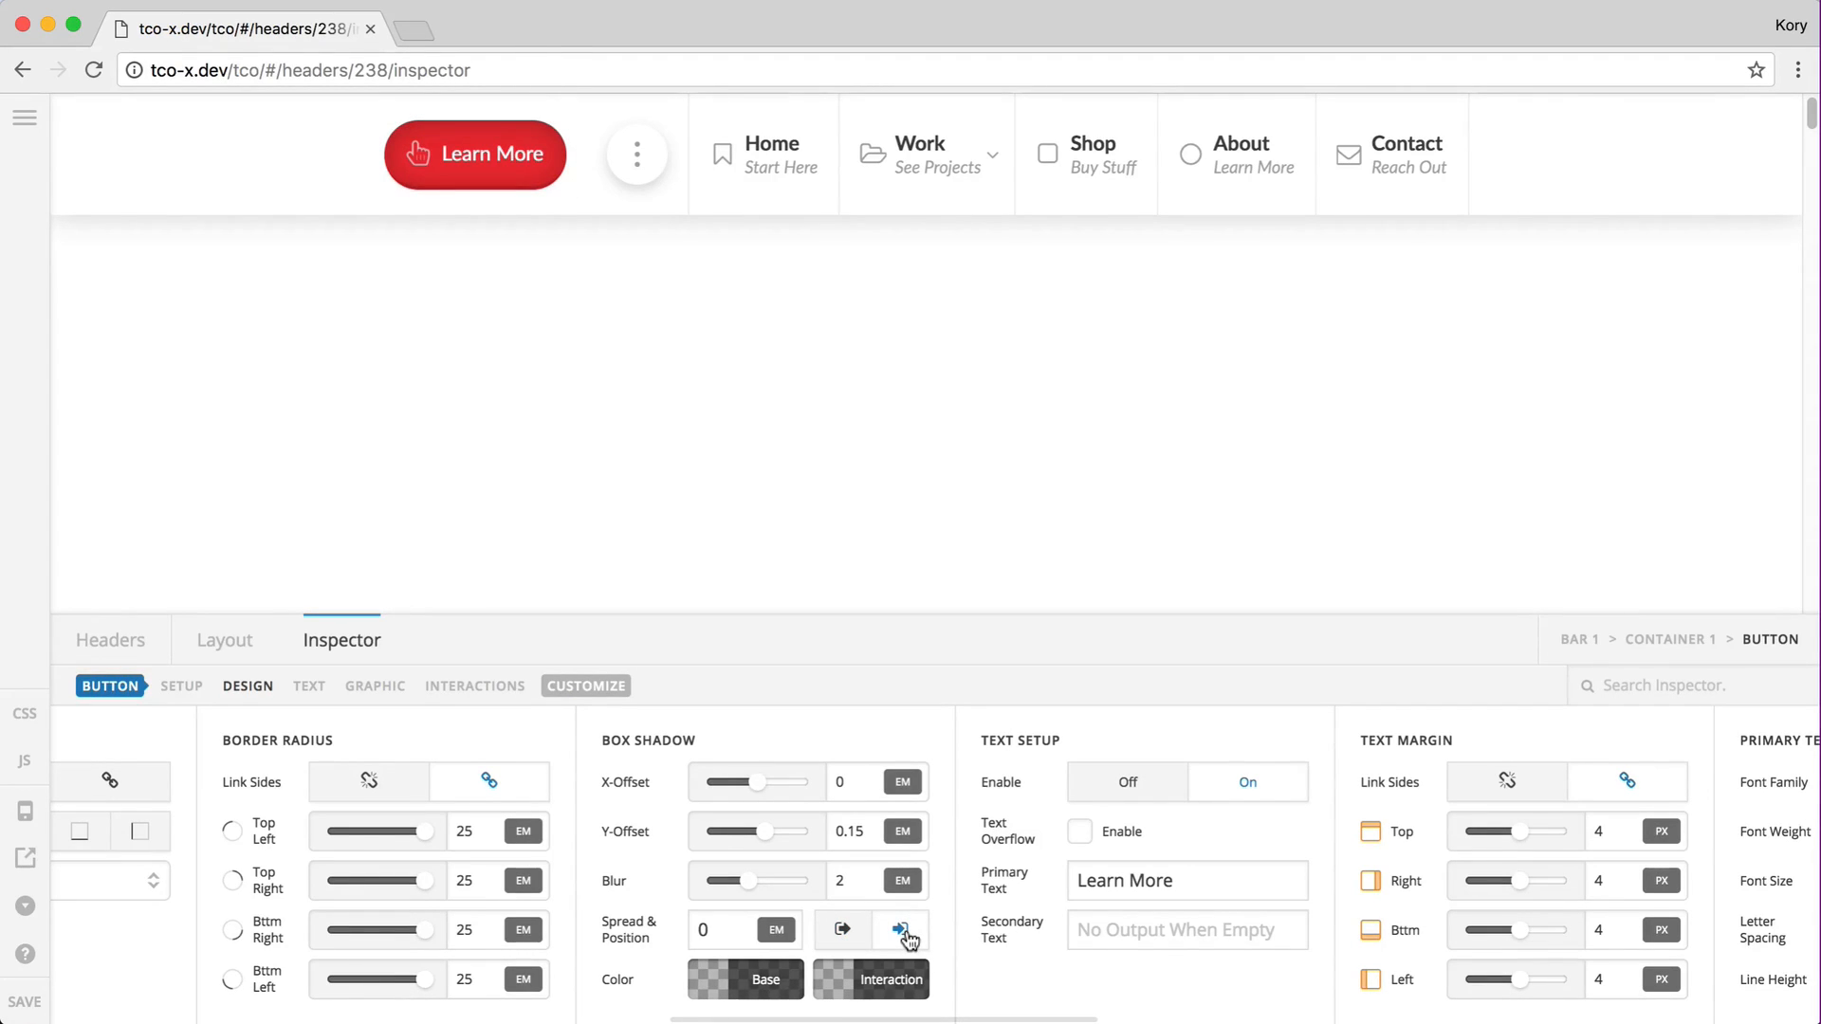
pyautogui.click(853, 935)
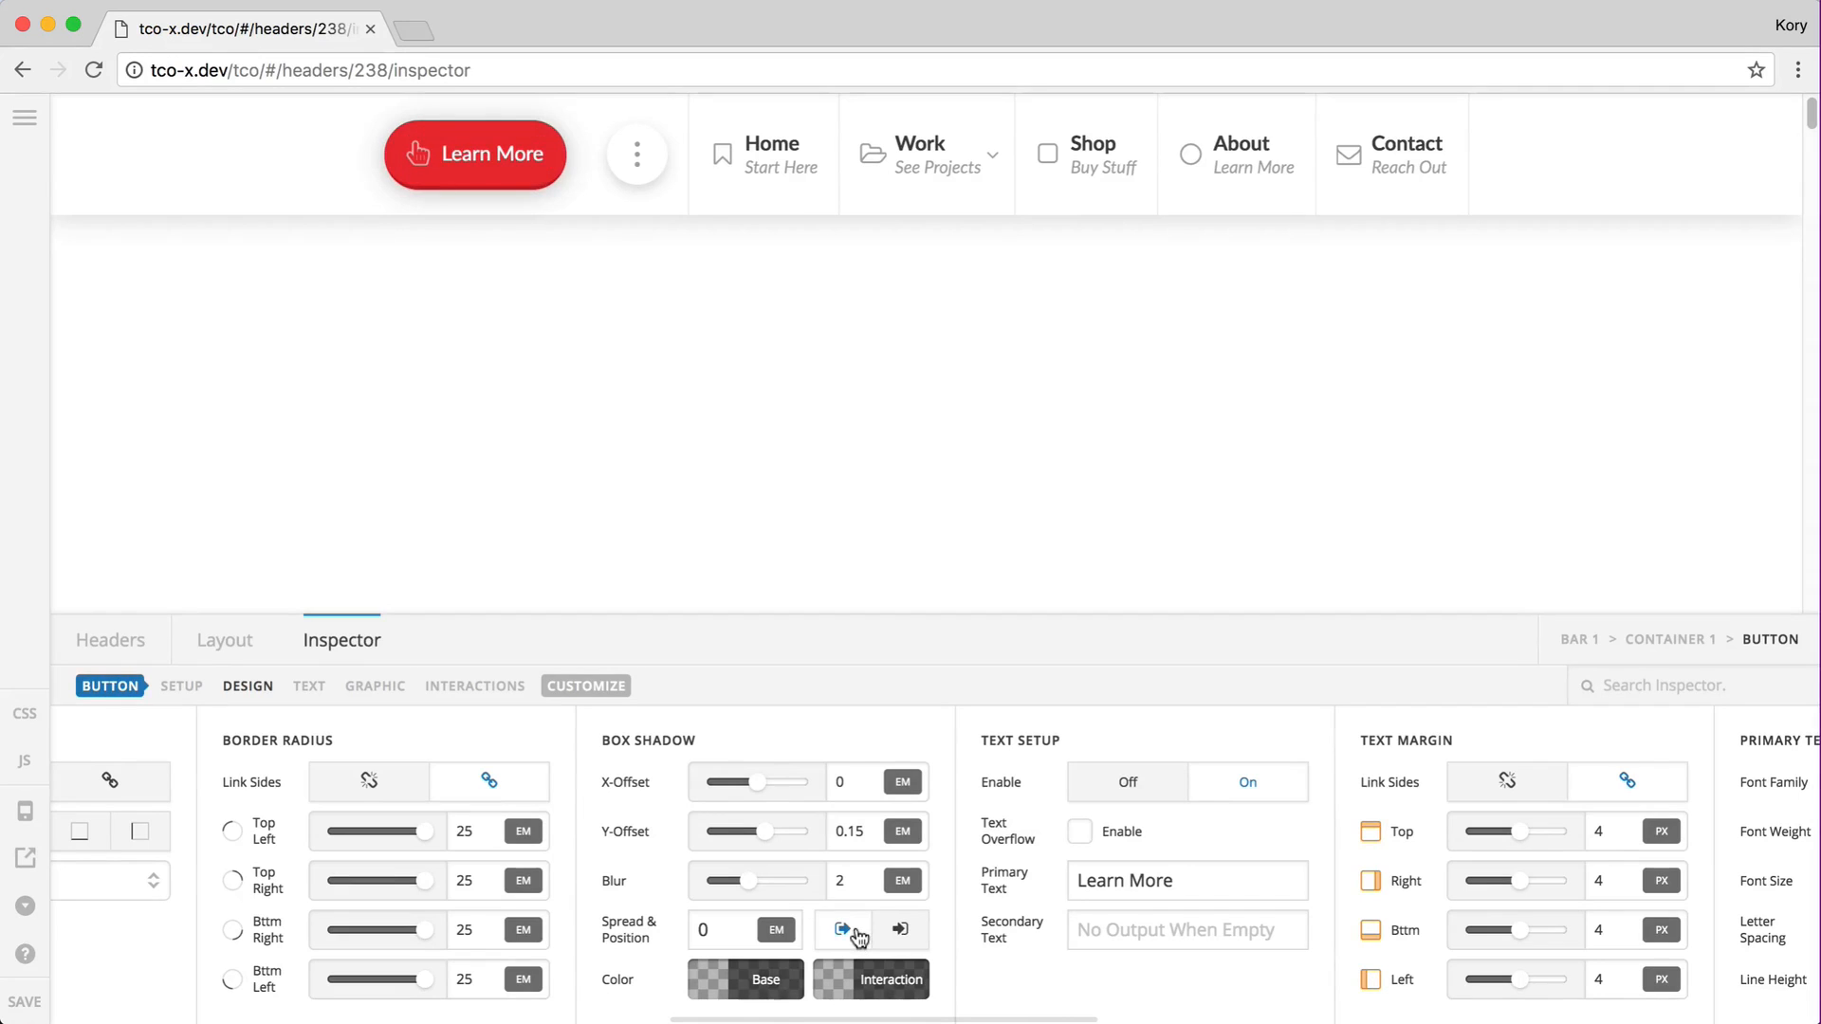
pyautogui.hscroll(-6, 970, 937)
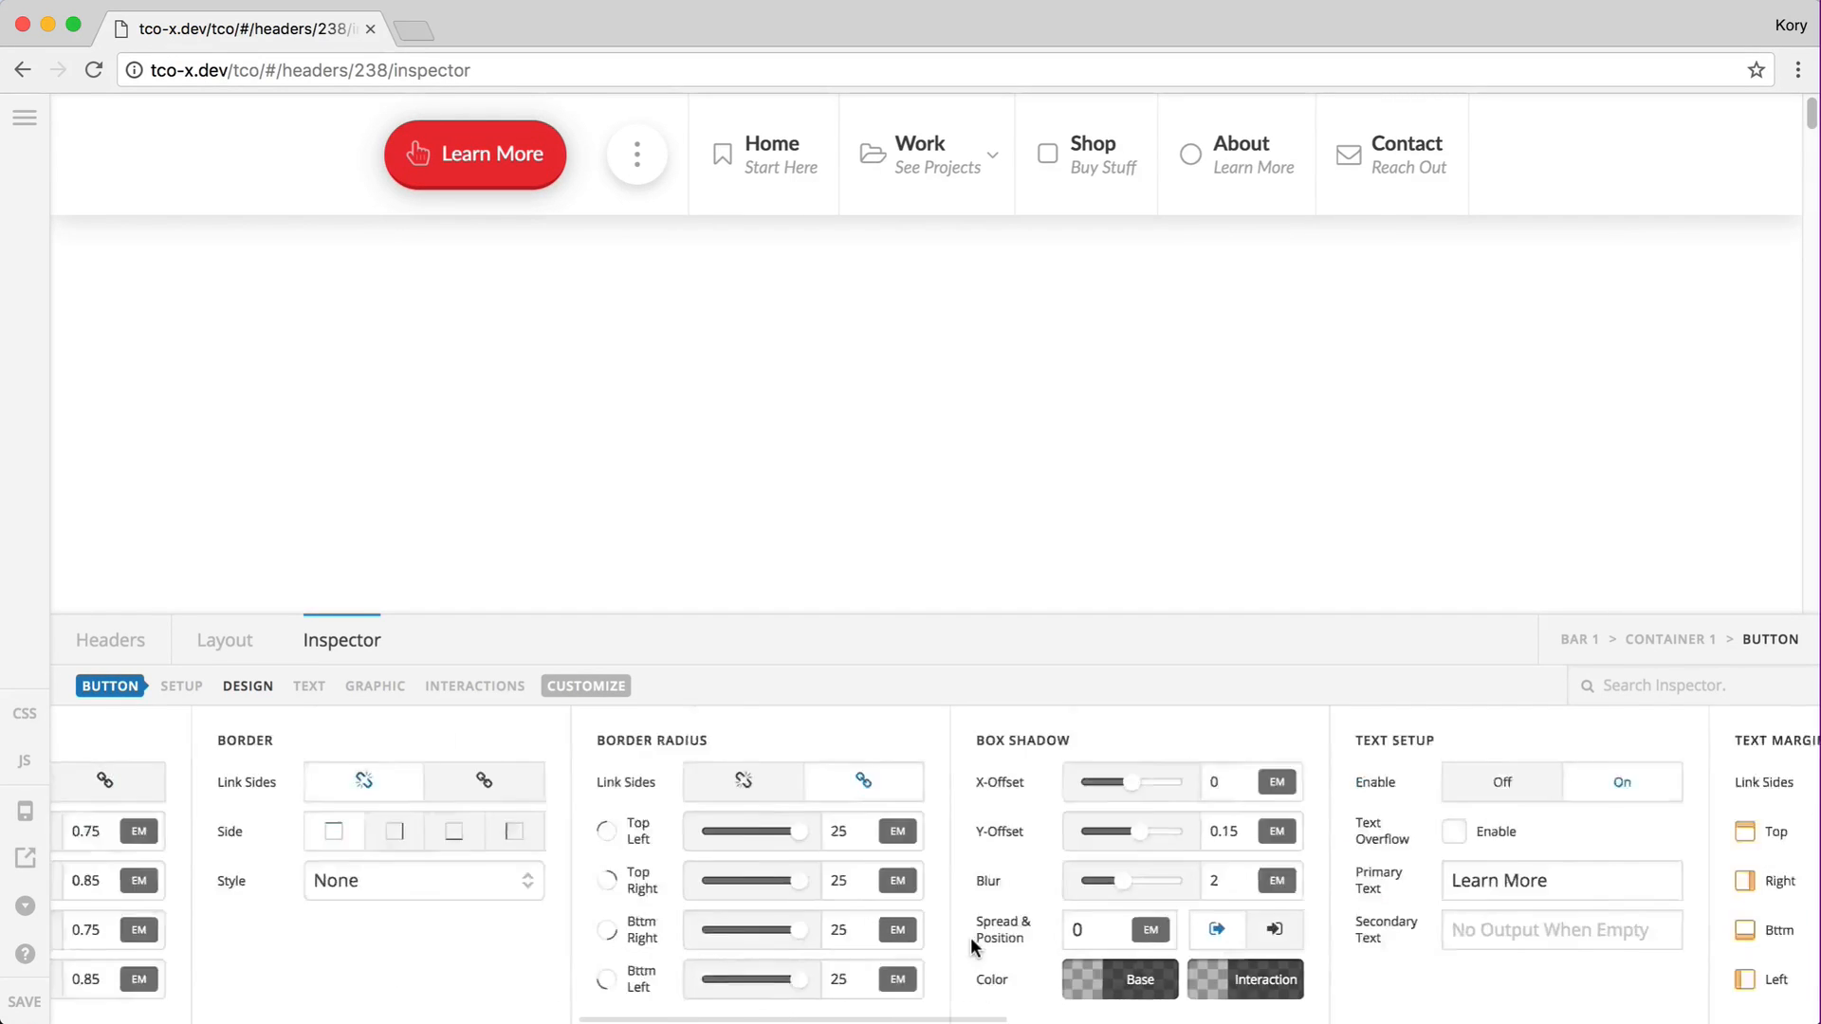
pyautogui.hscroll(3, 974, 946)
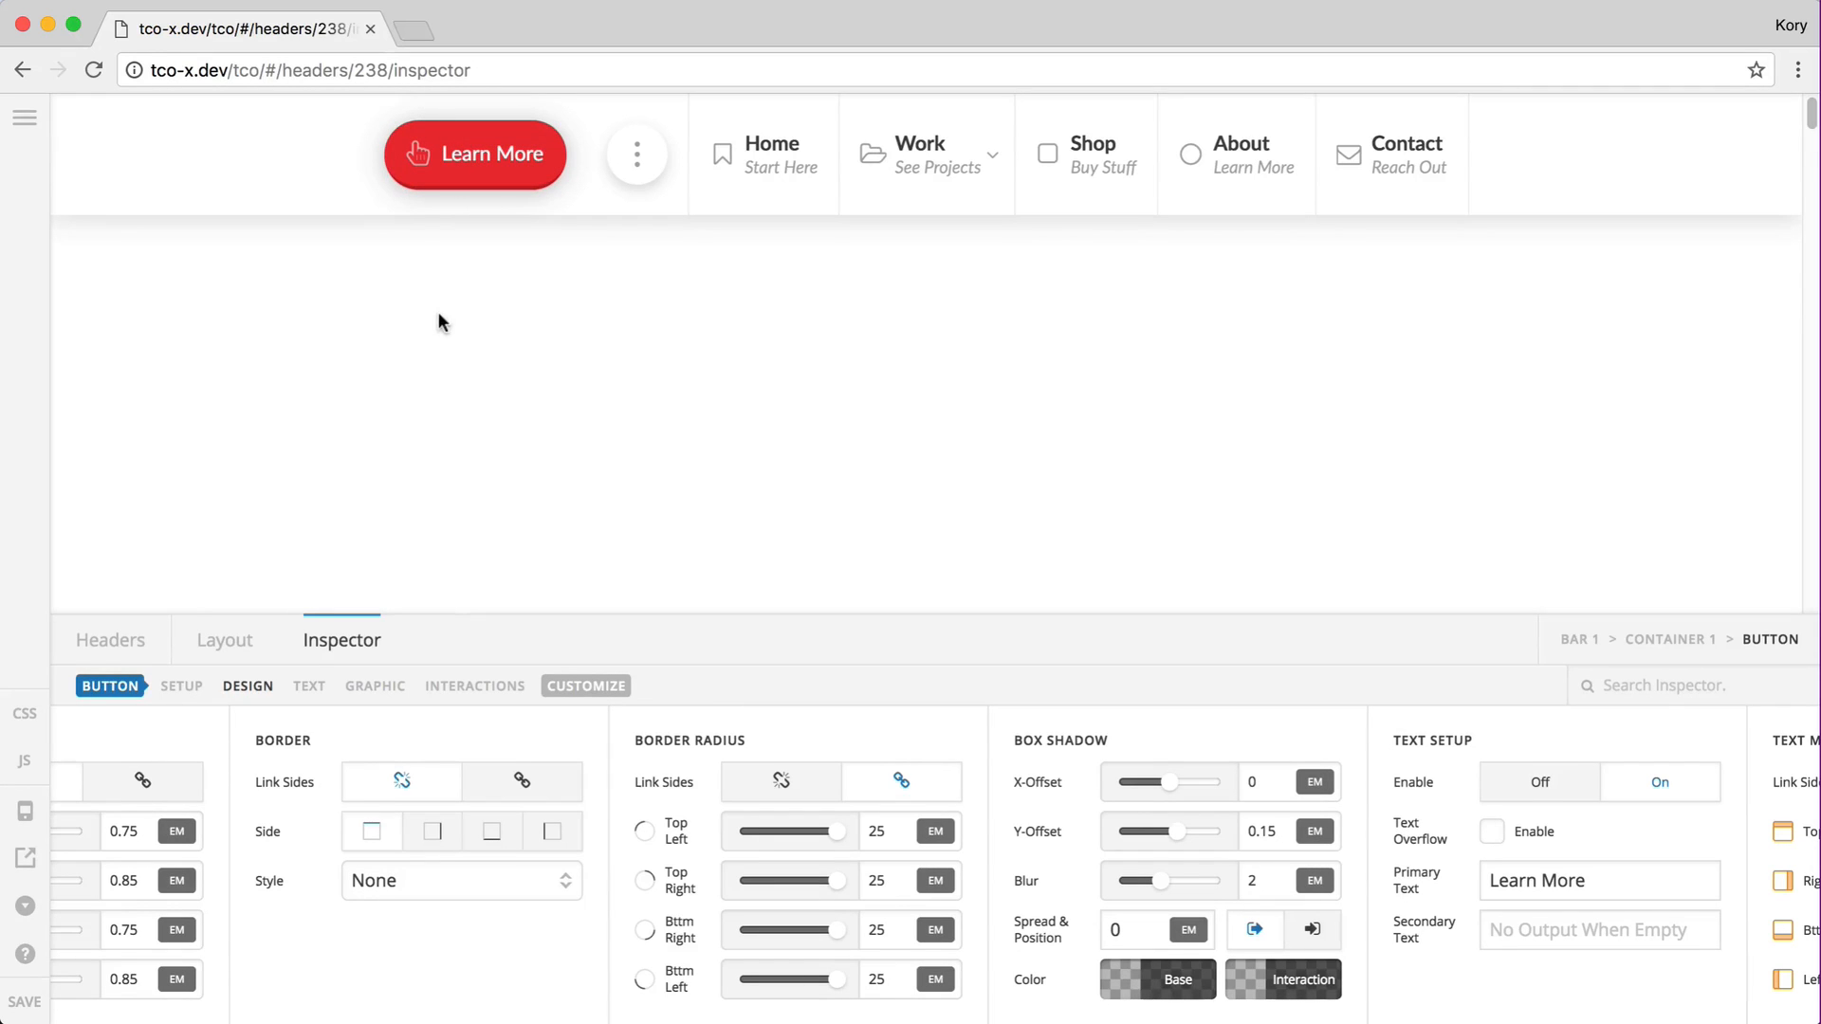
pyautogui.hscroll(-10, 503, 823)
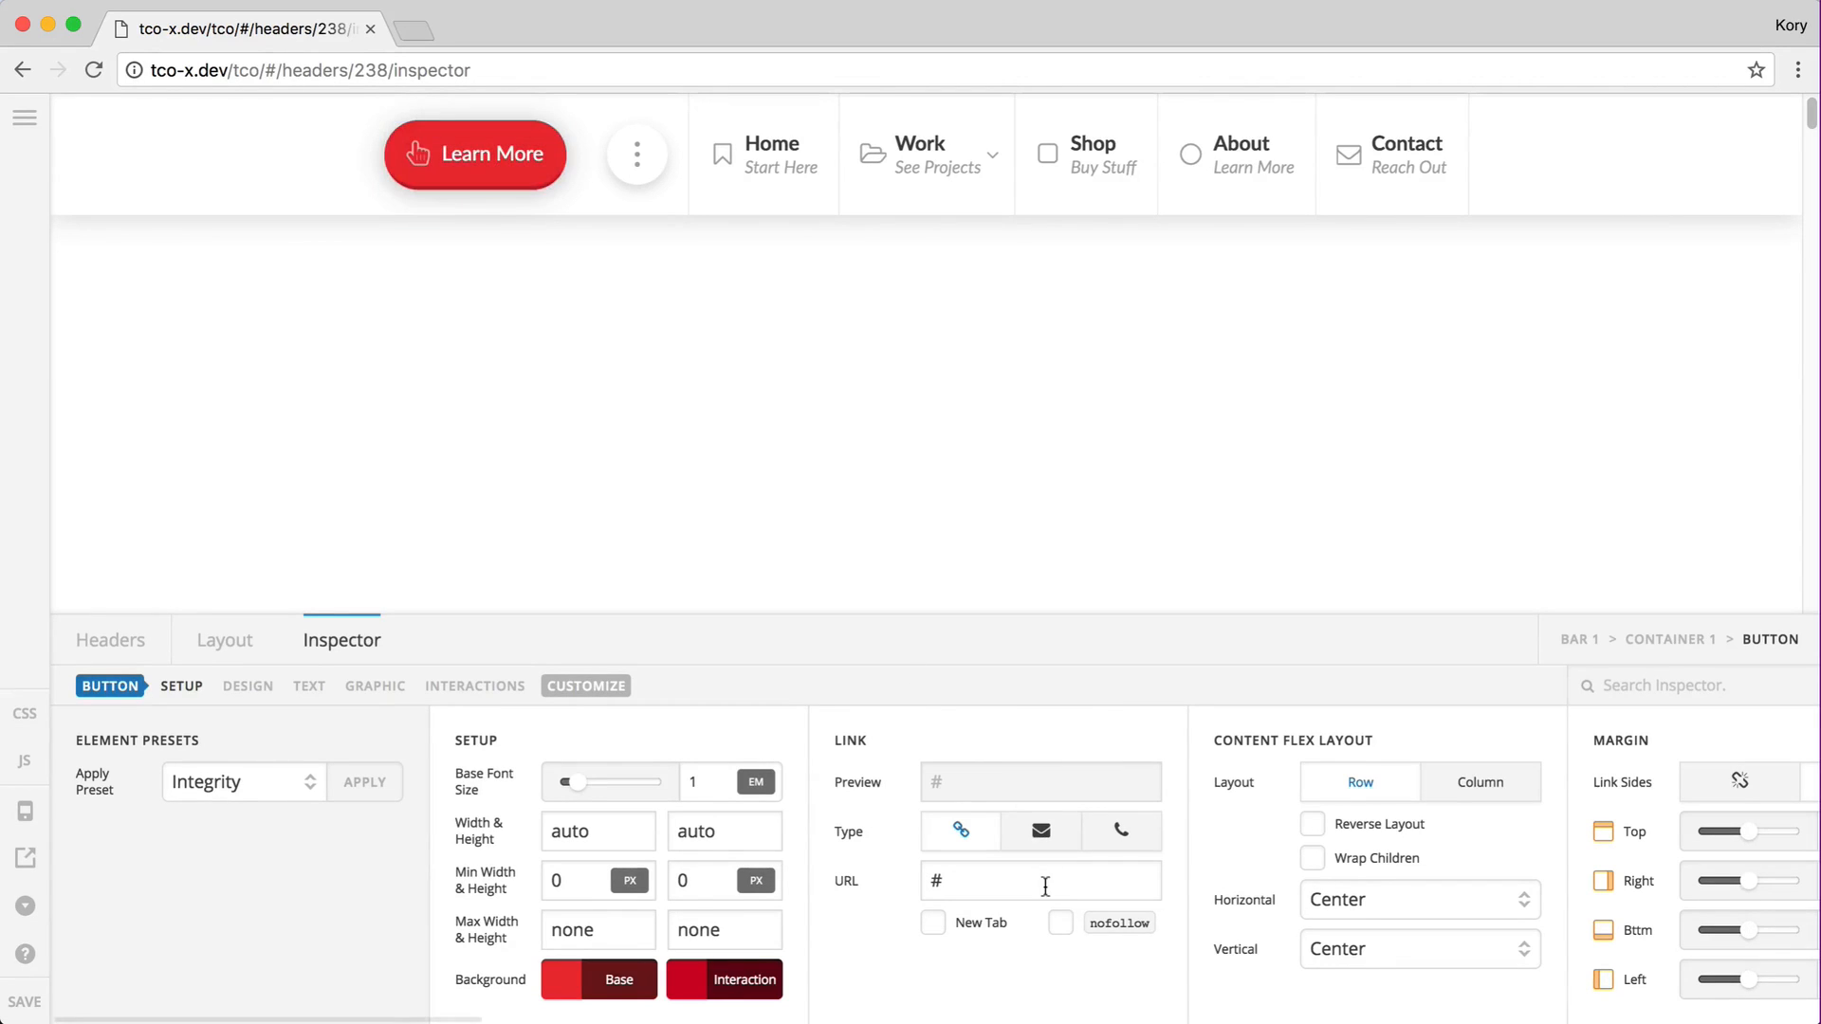
pyautogui.hscroll(10, 1045, 884)
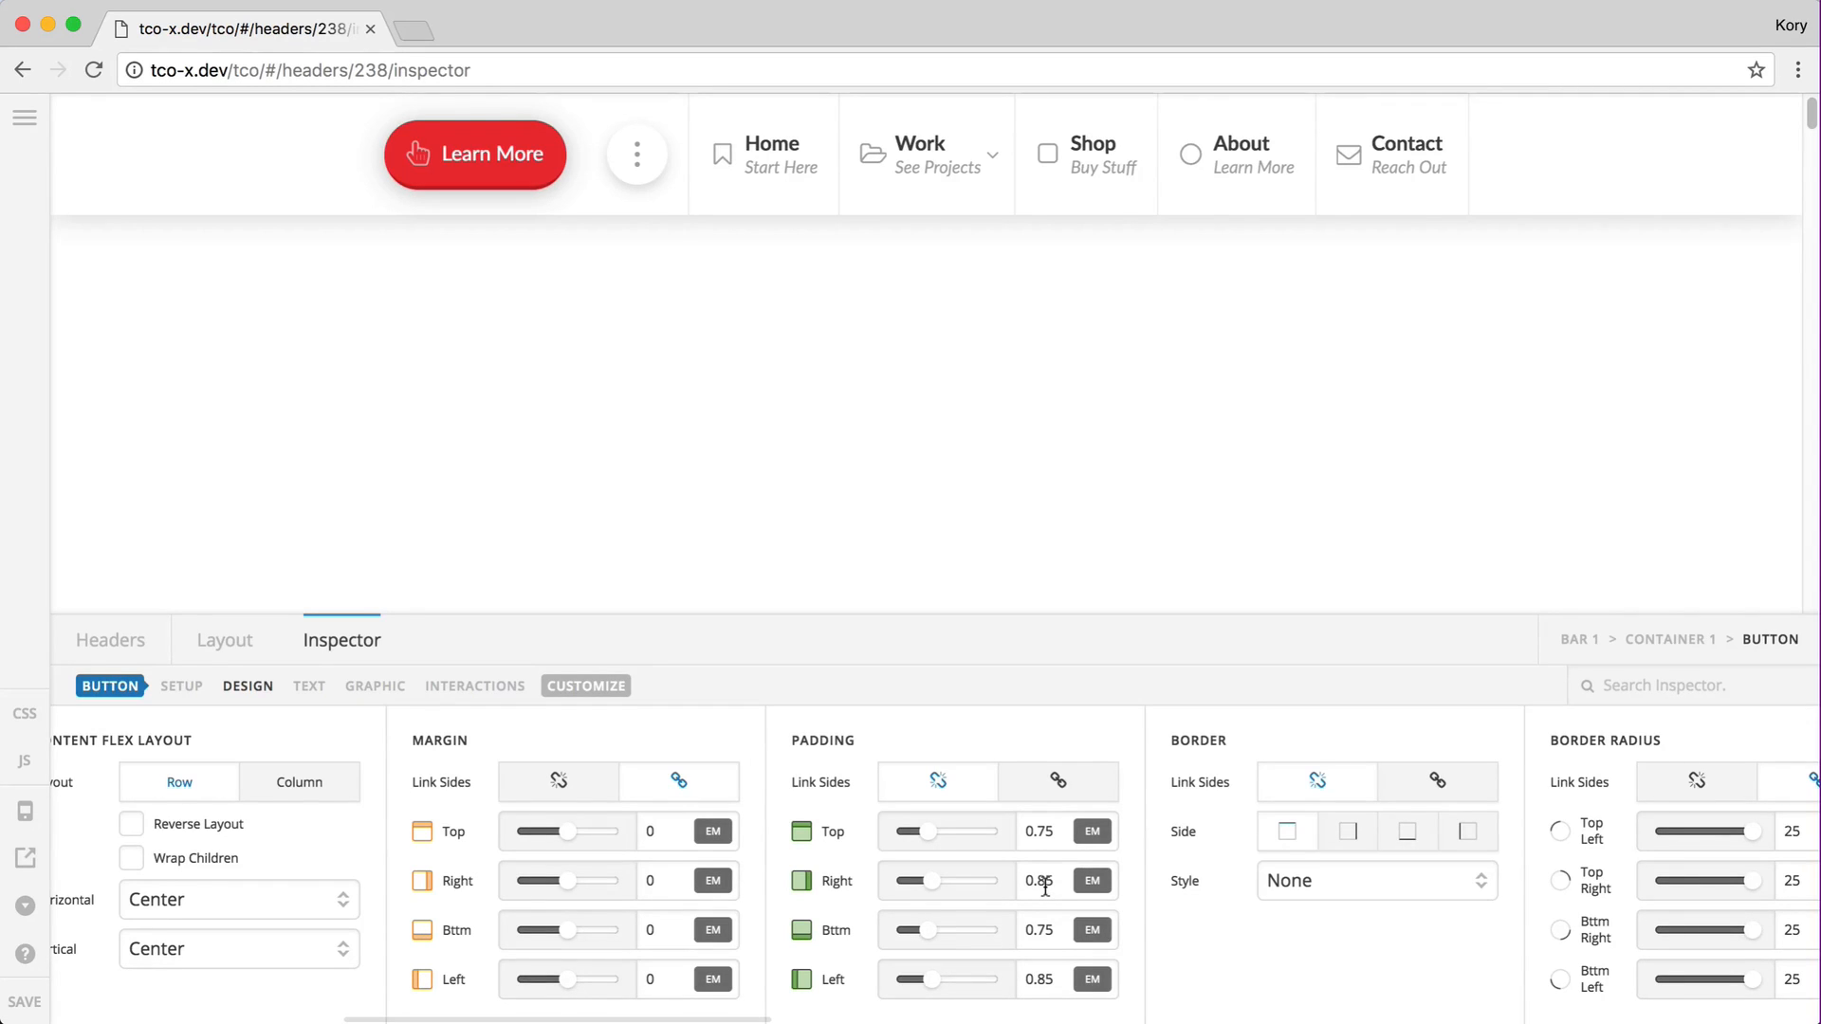
pyautogui.hscroll(10, 1045, 886)
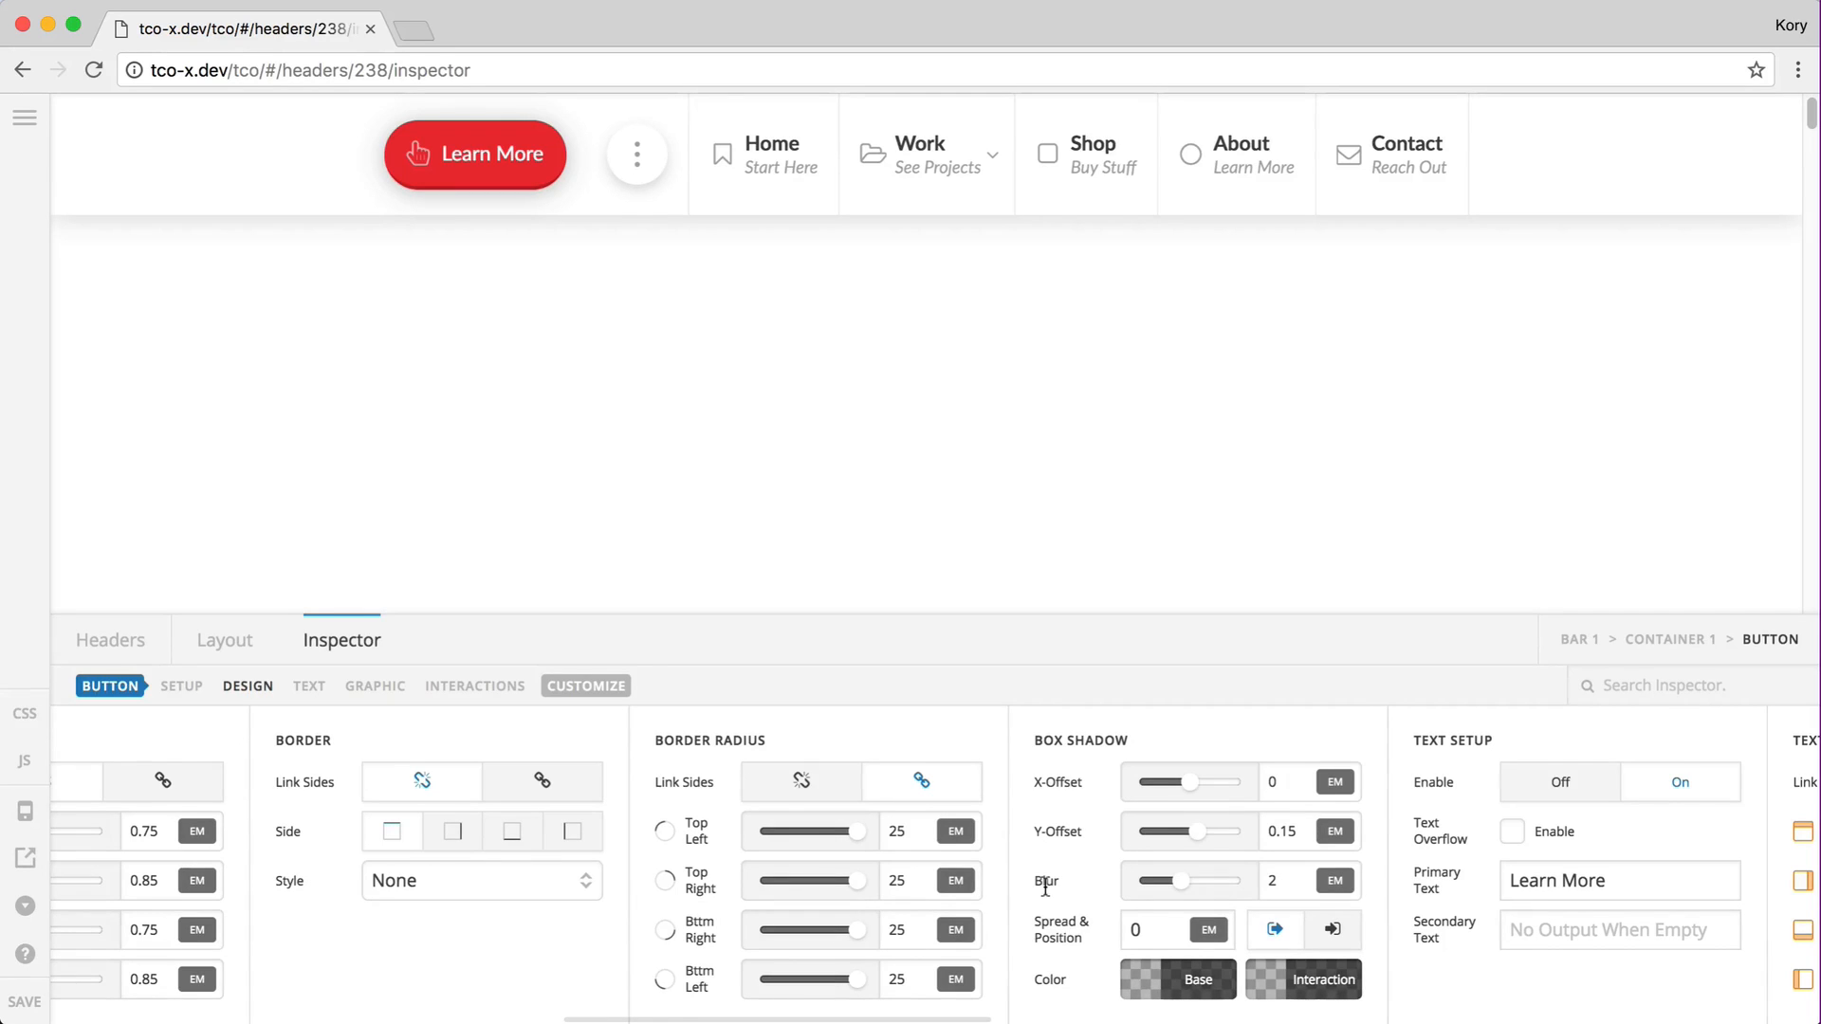
# Step: Turn the Learn More button's text off to leave only its icon, and turn the text back on
pyautogui.hscroll(10, 1045, 887)
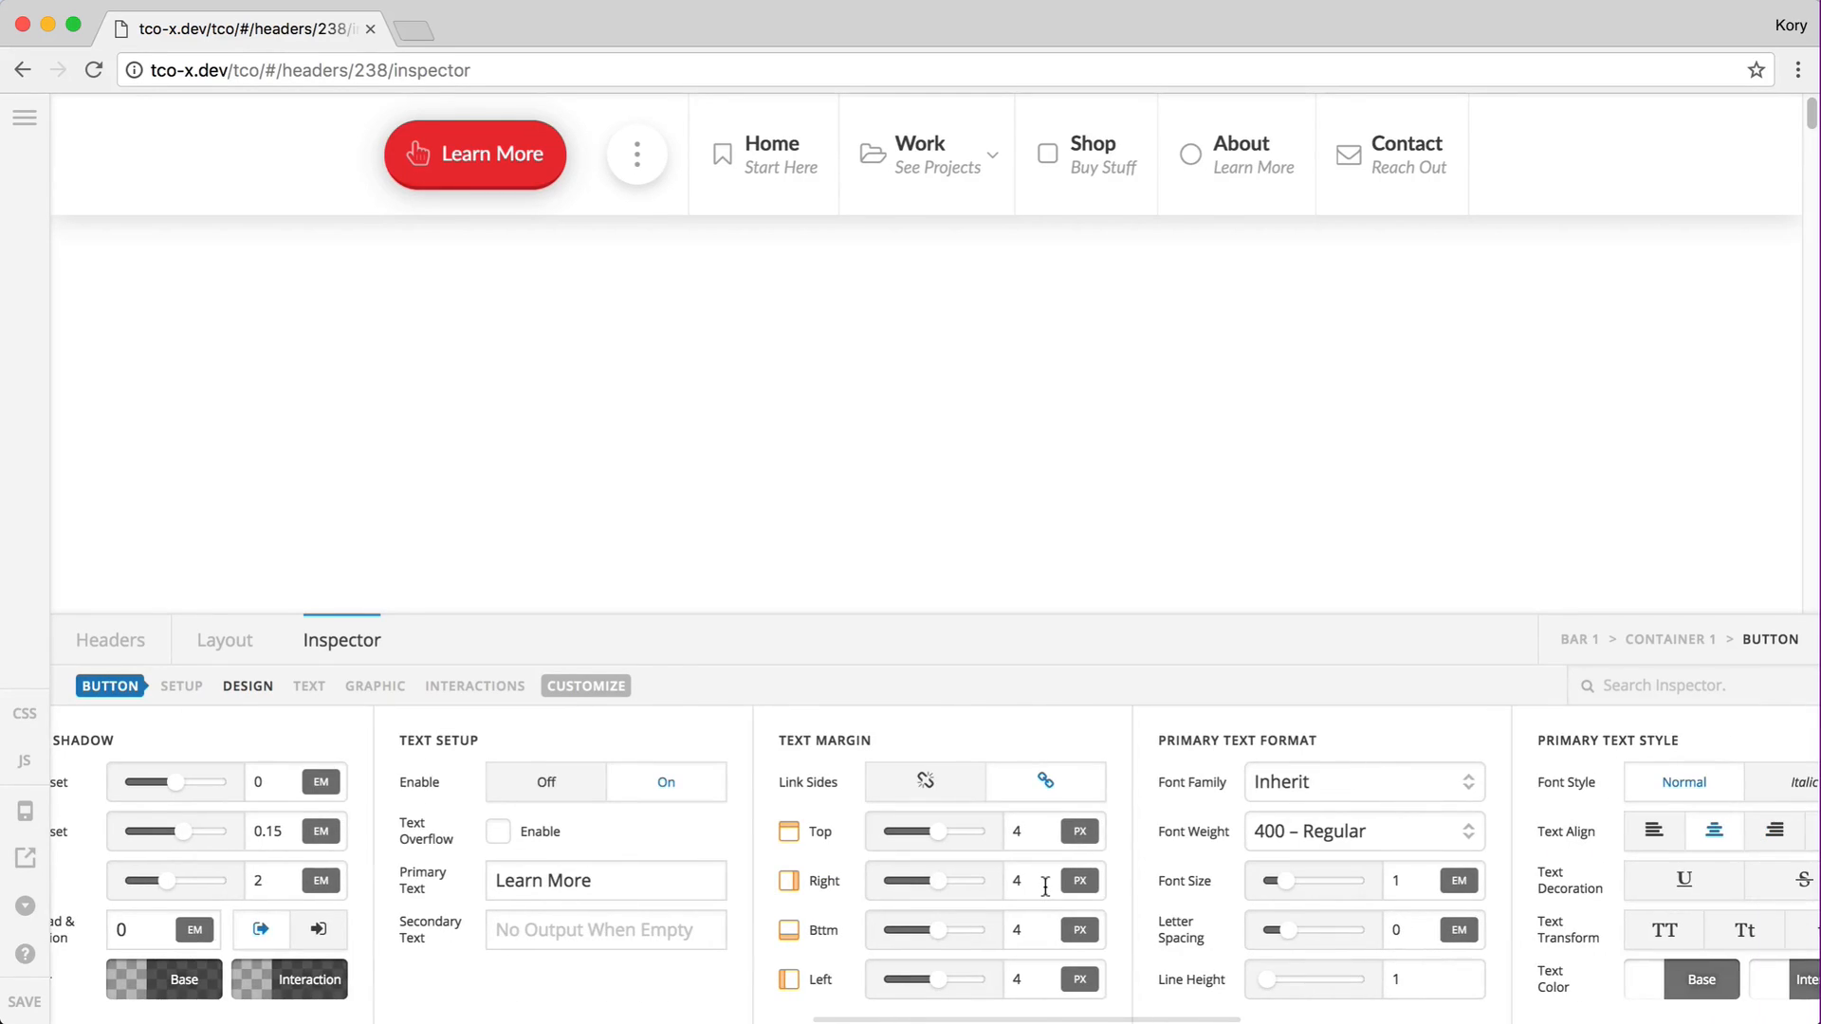
pyautogui.click(542, 791)
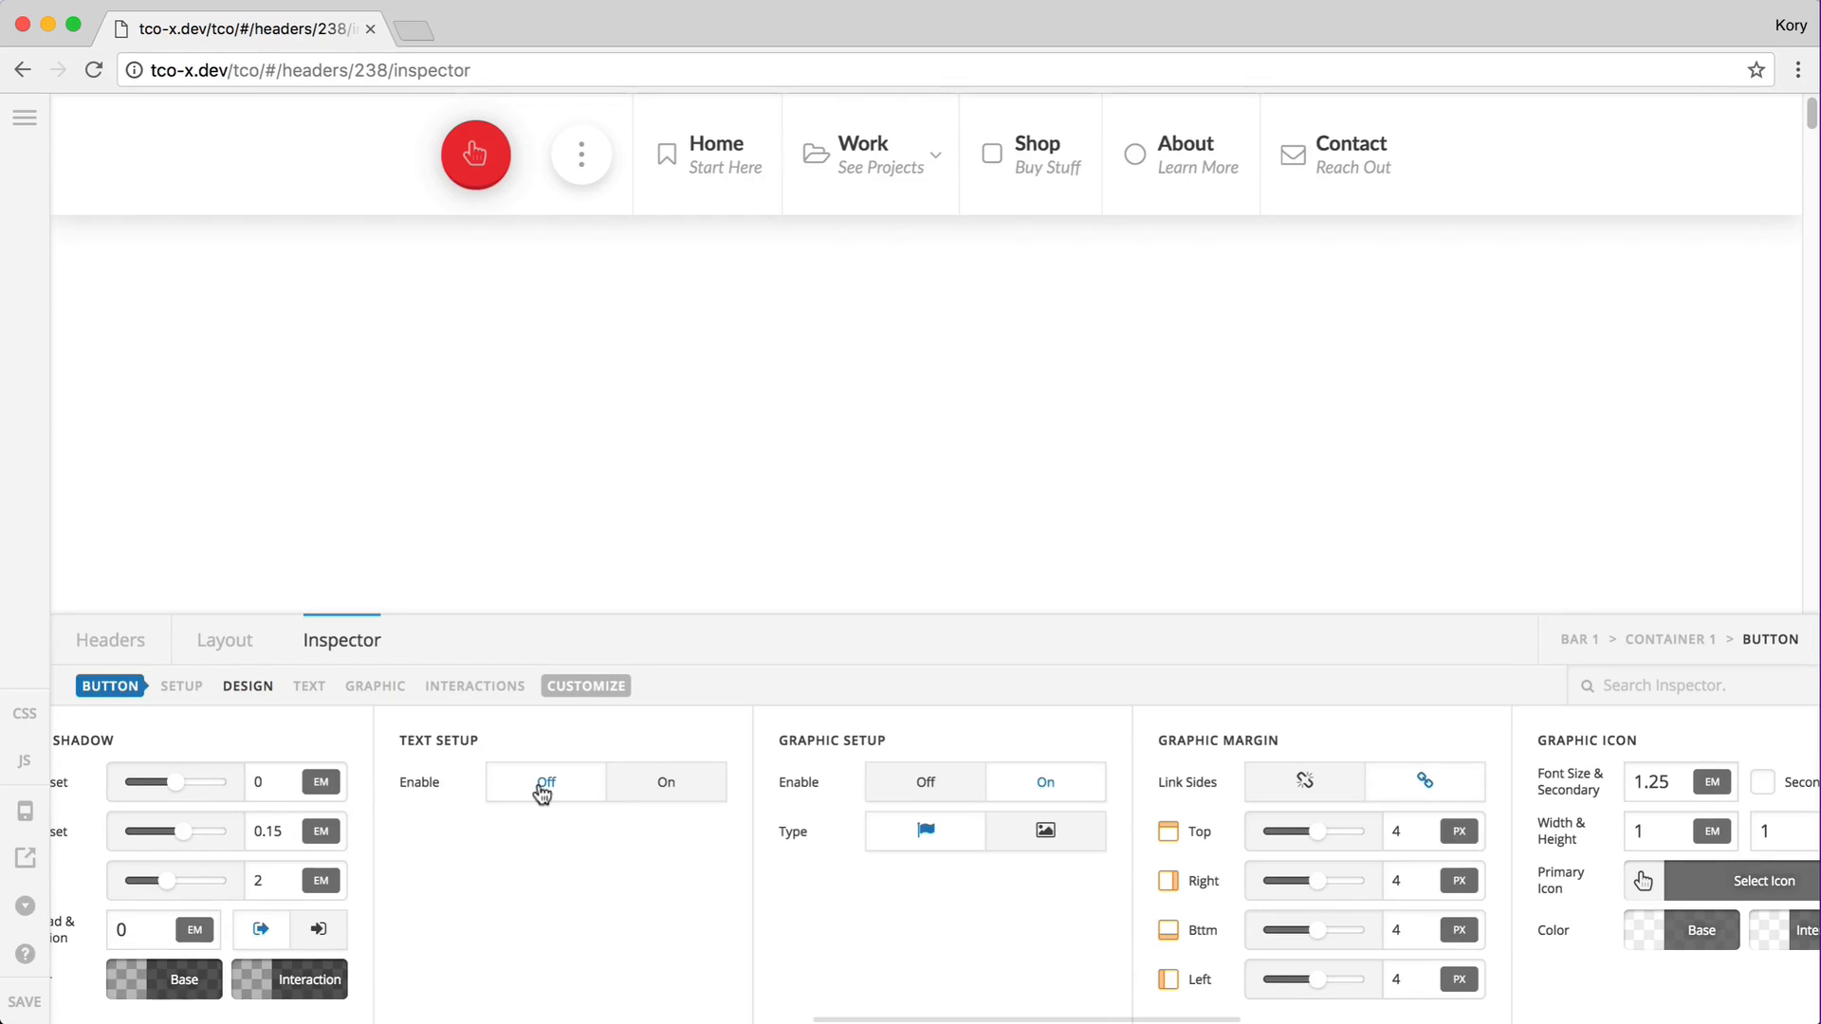
pyautogui.hscroll(-9, 542, 791)
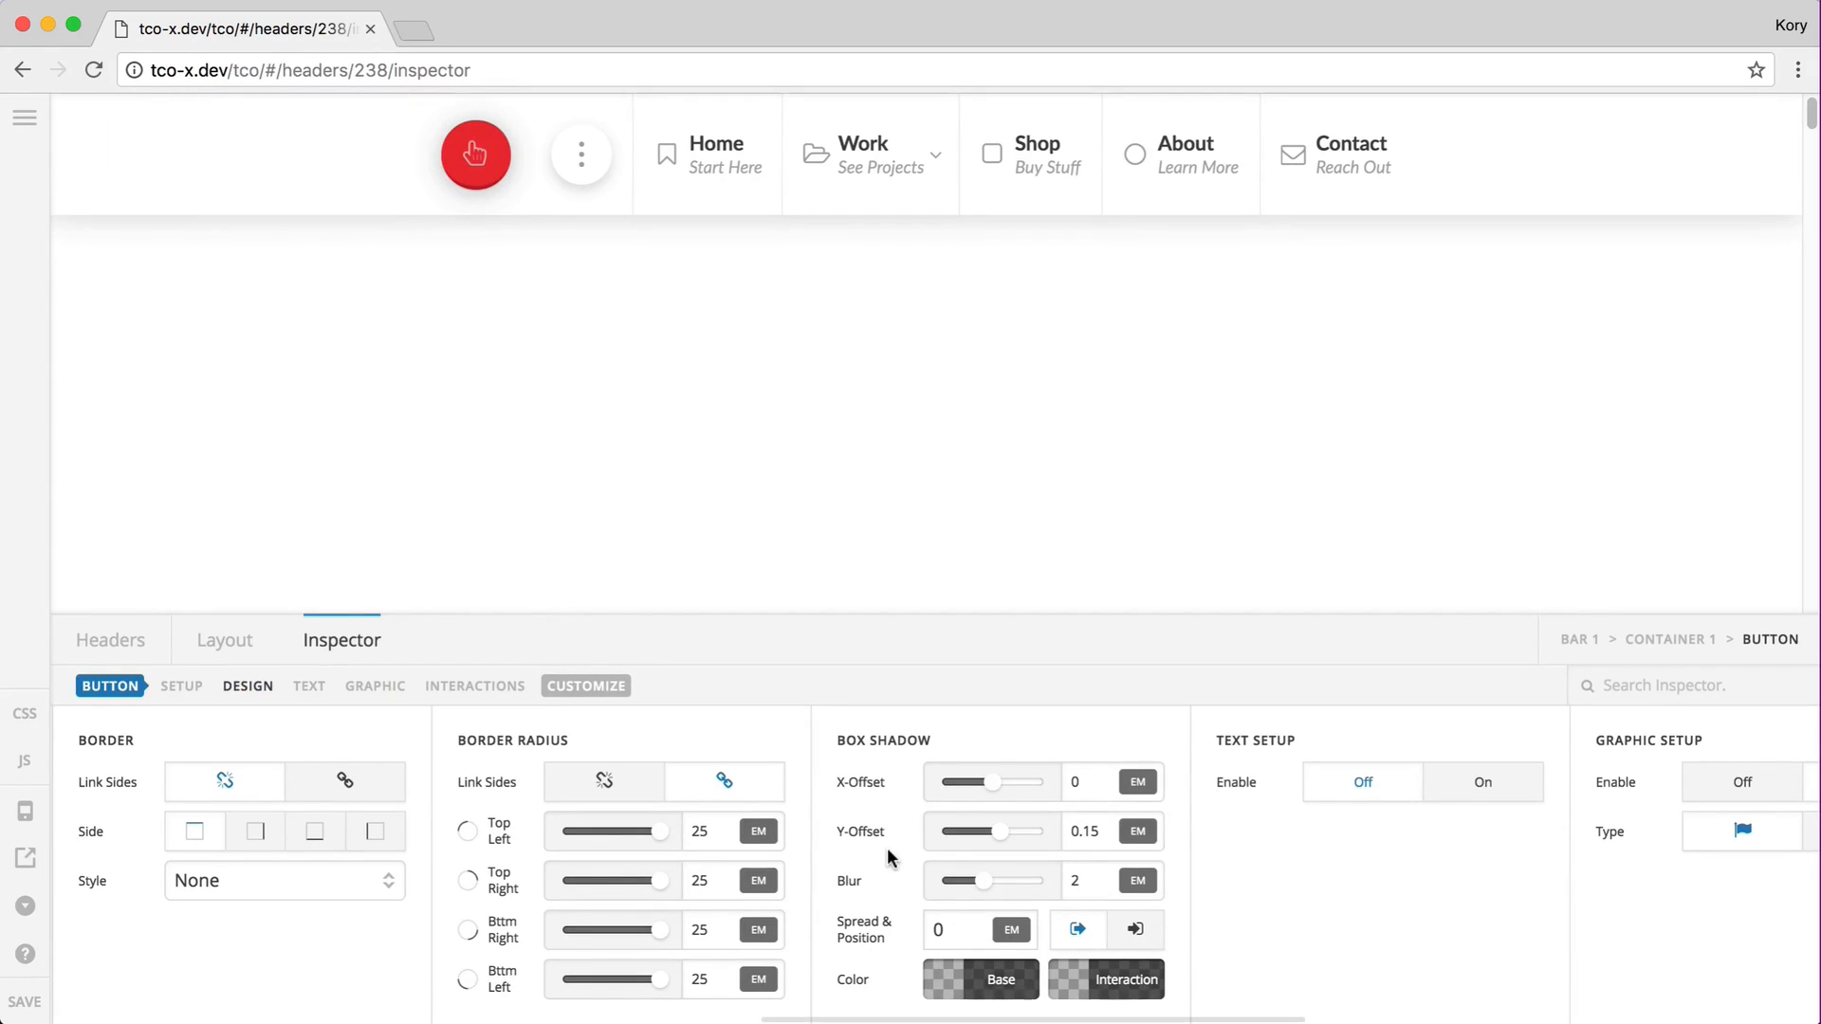
pyautogui.hscroll(10, 888, 849)
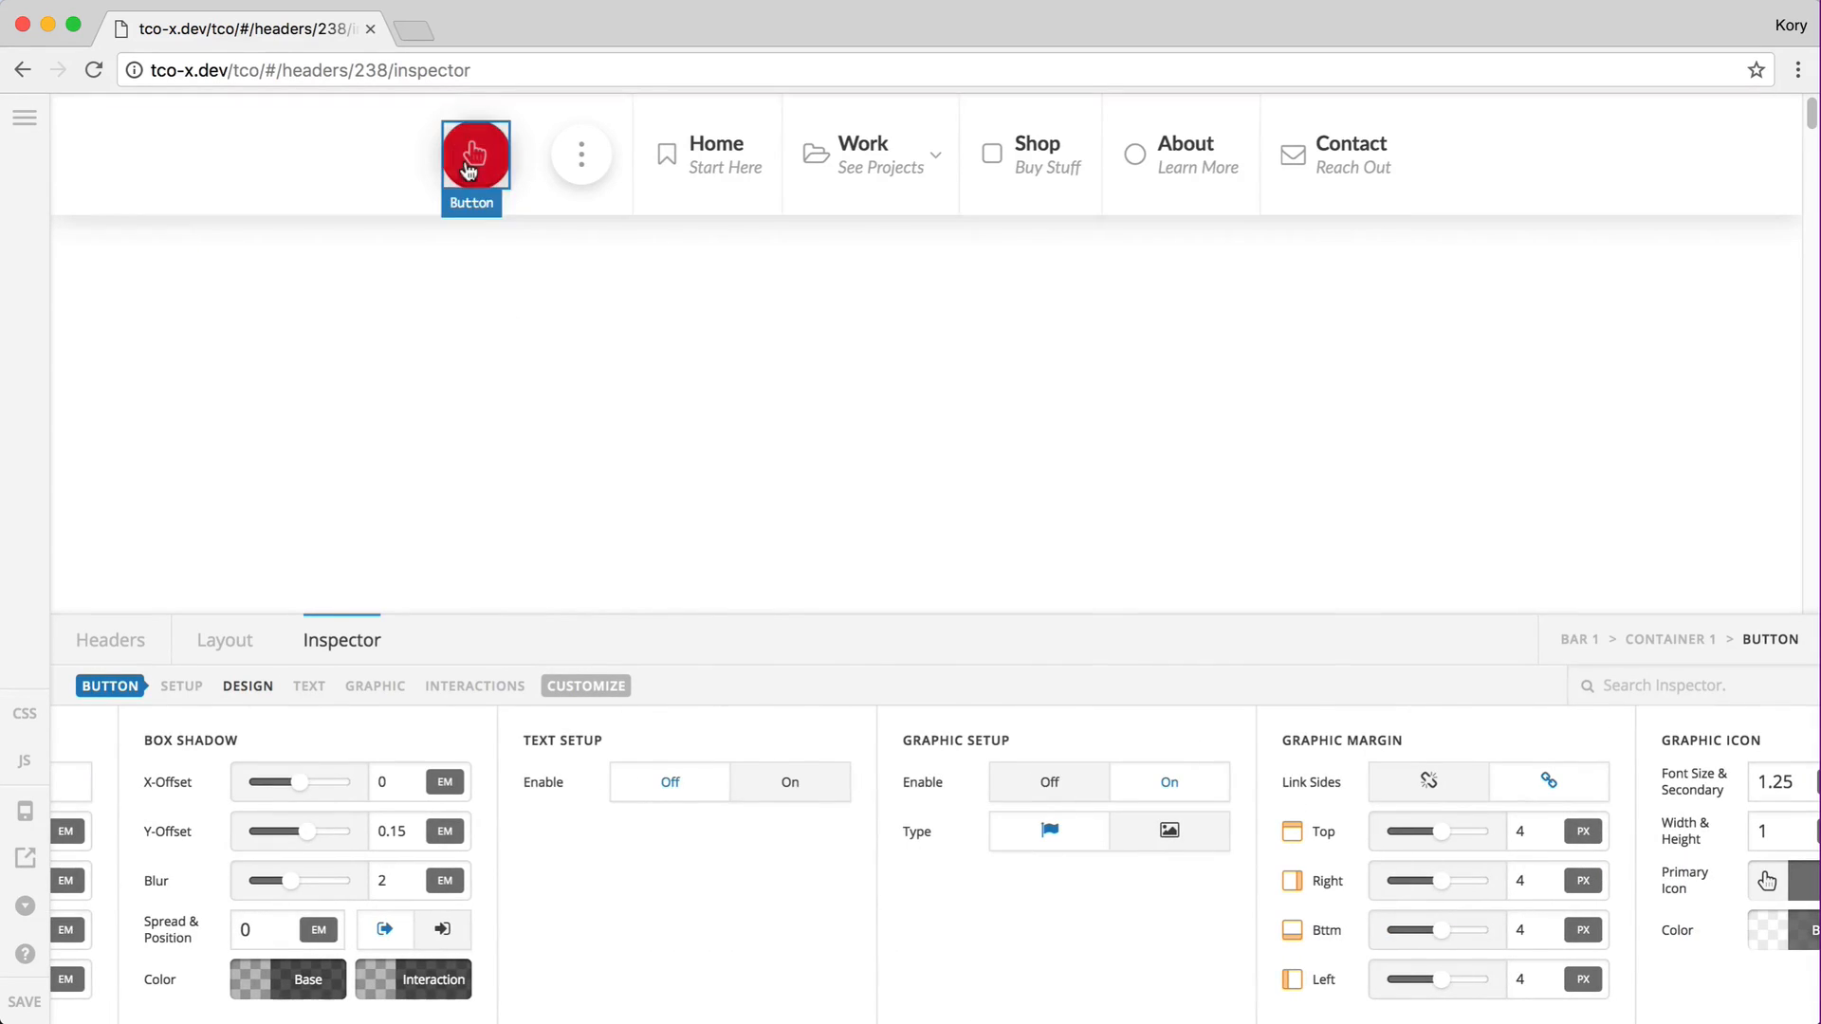
pyautogui.click(793, 799)
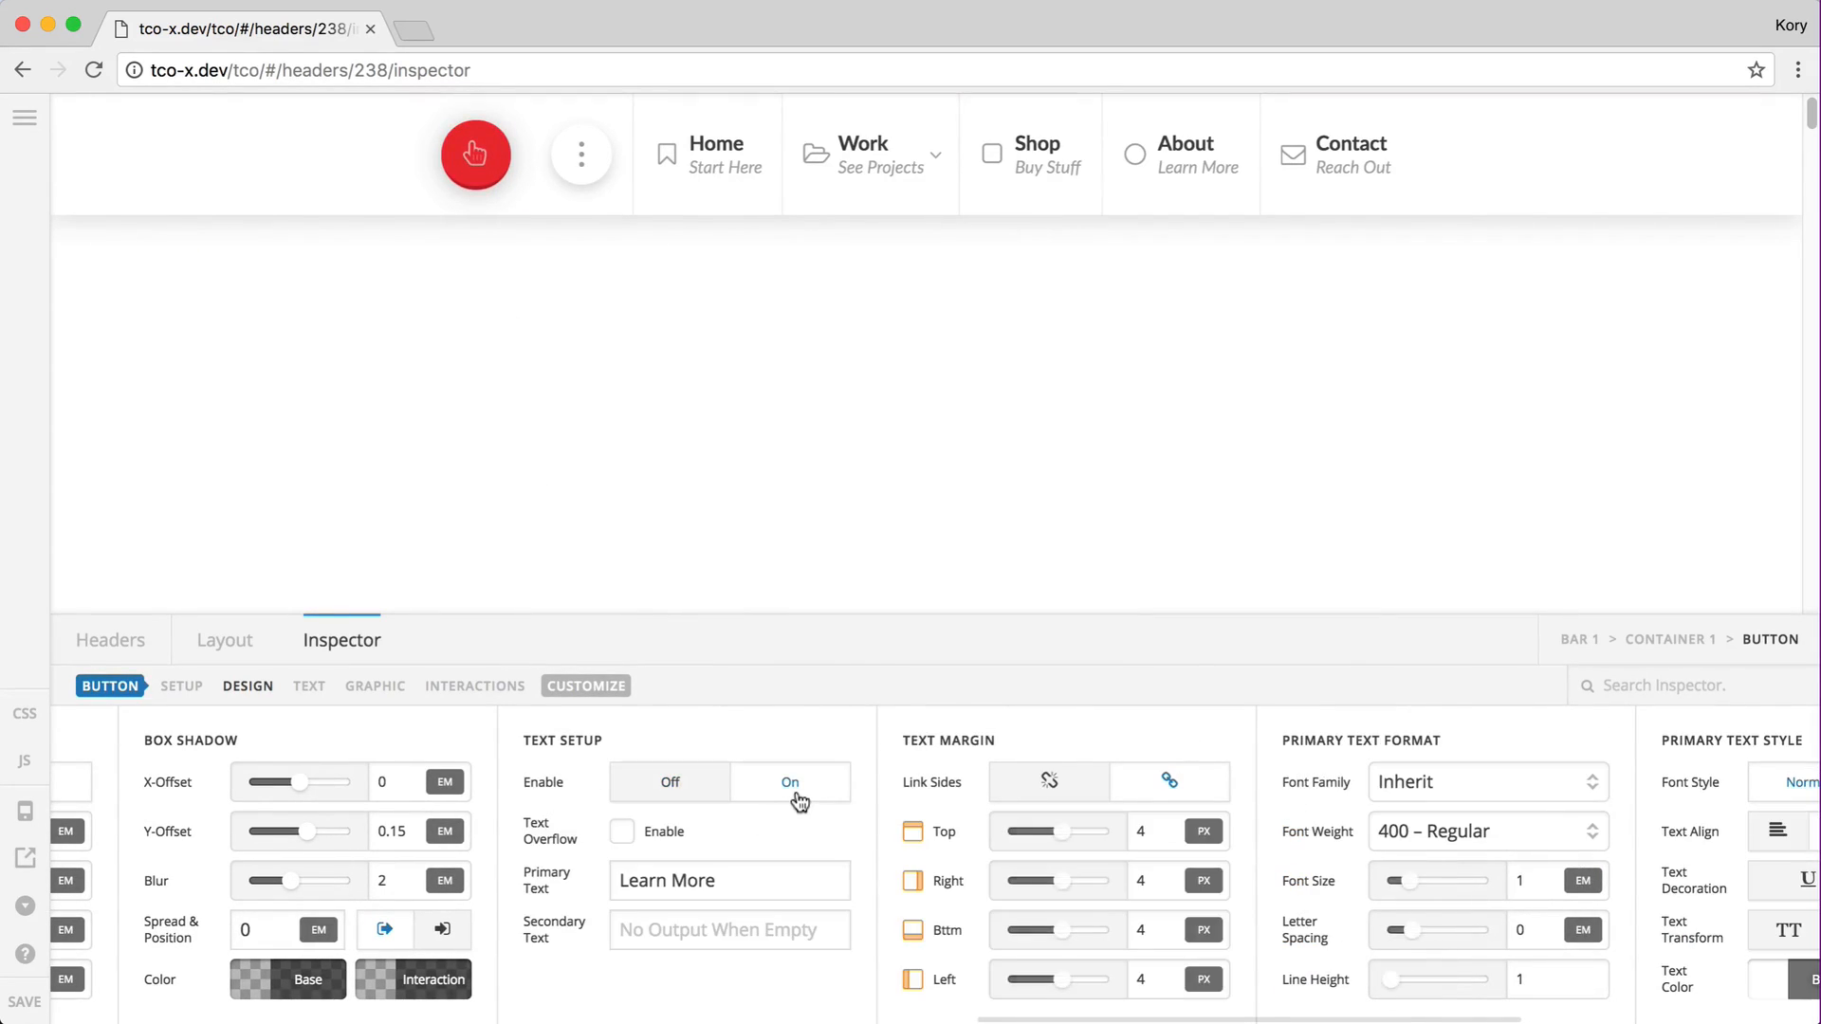
# Step: Add the secondary text "About the Team" to the Learn More button and try the reversed text order
pyautogui.click(660, 927)
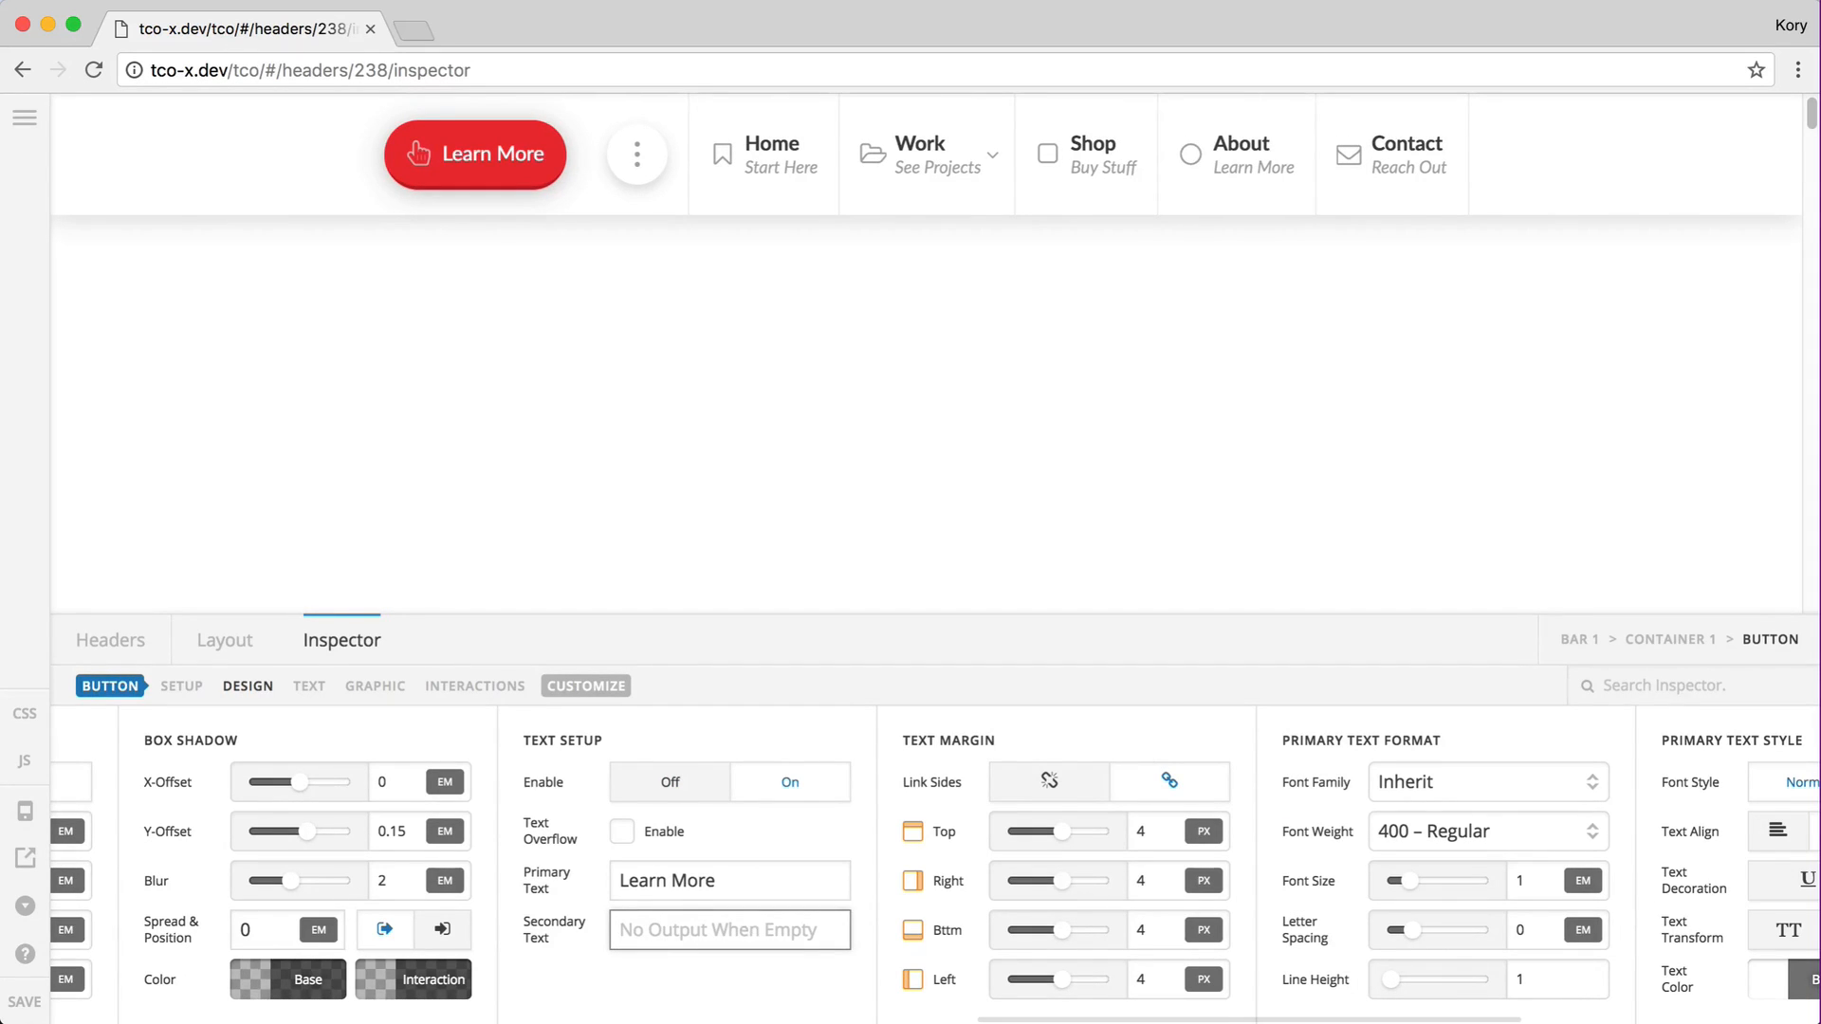
pyautogui.write('About t')
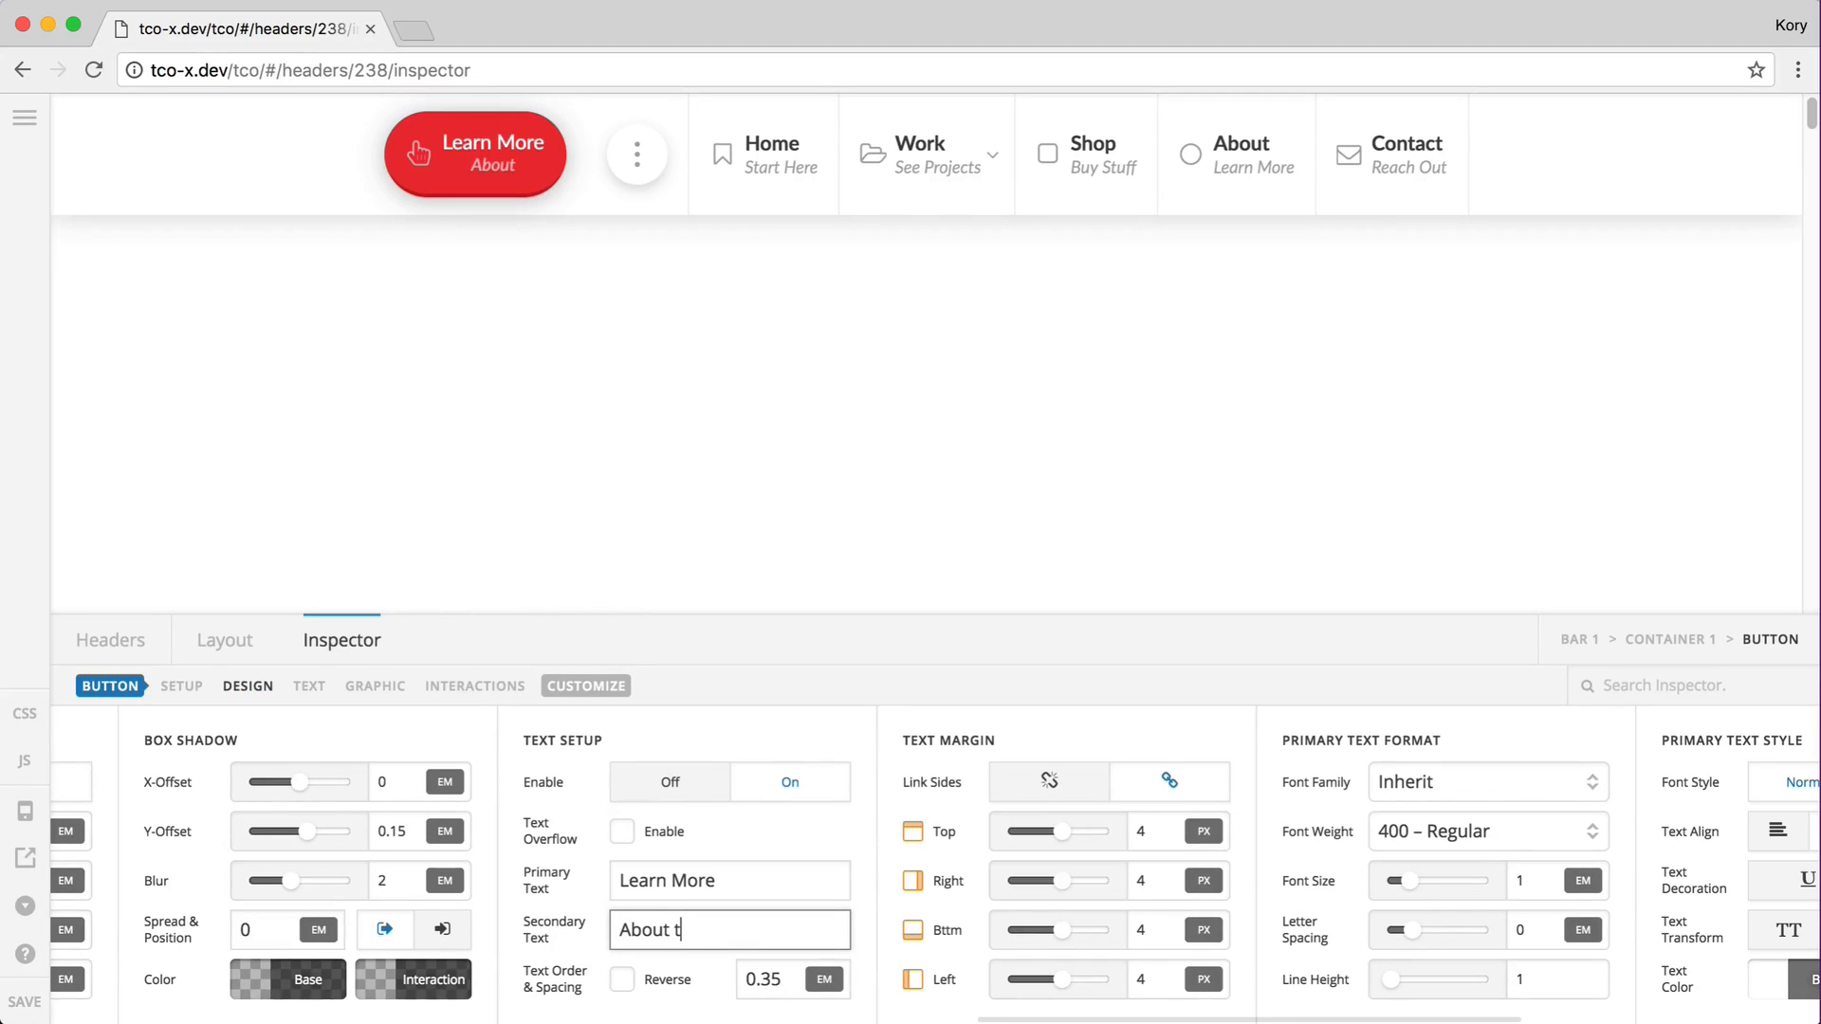
pyautogui.write('he')
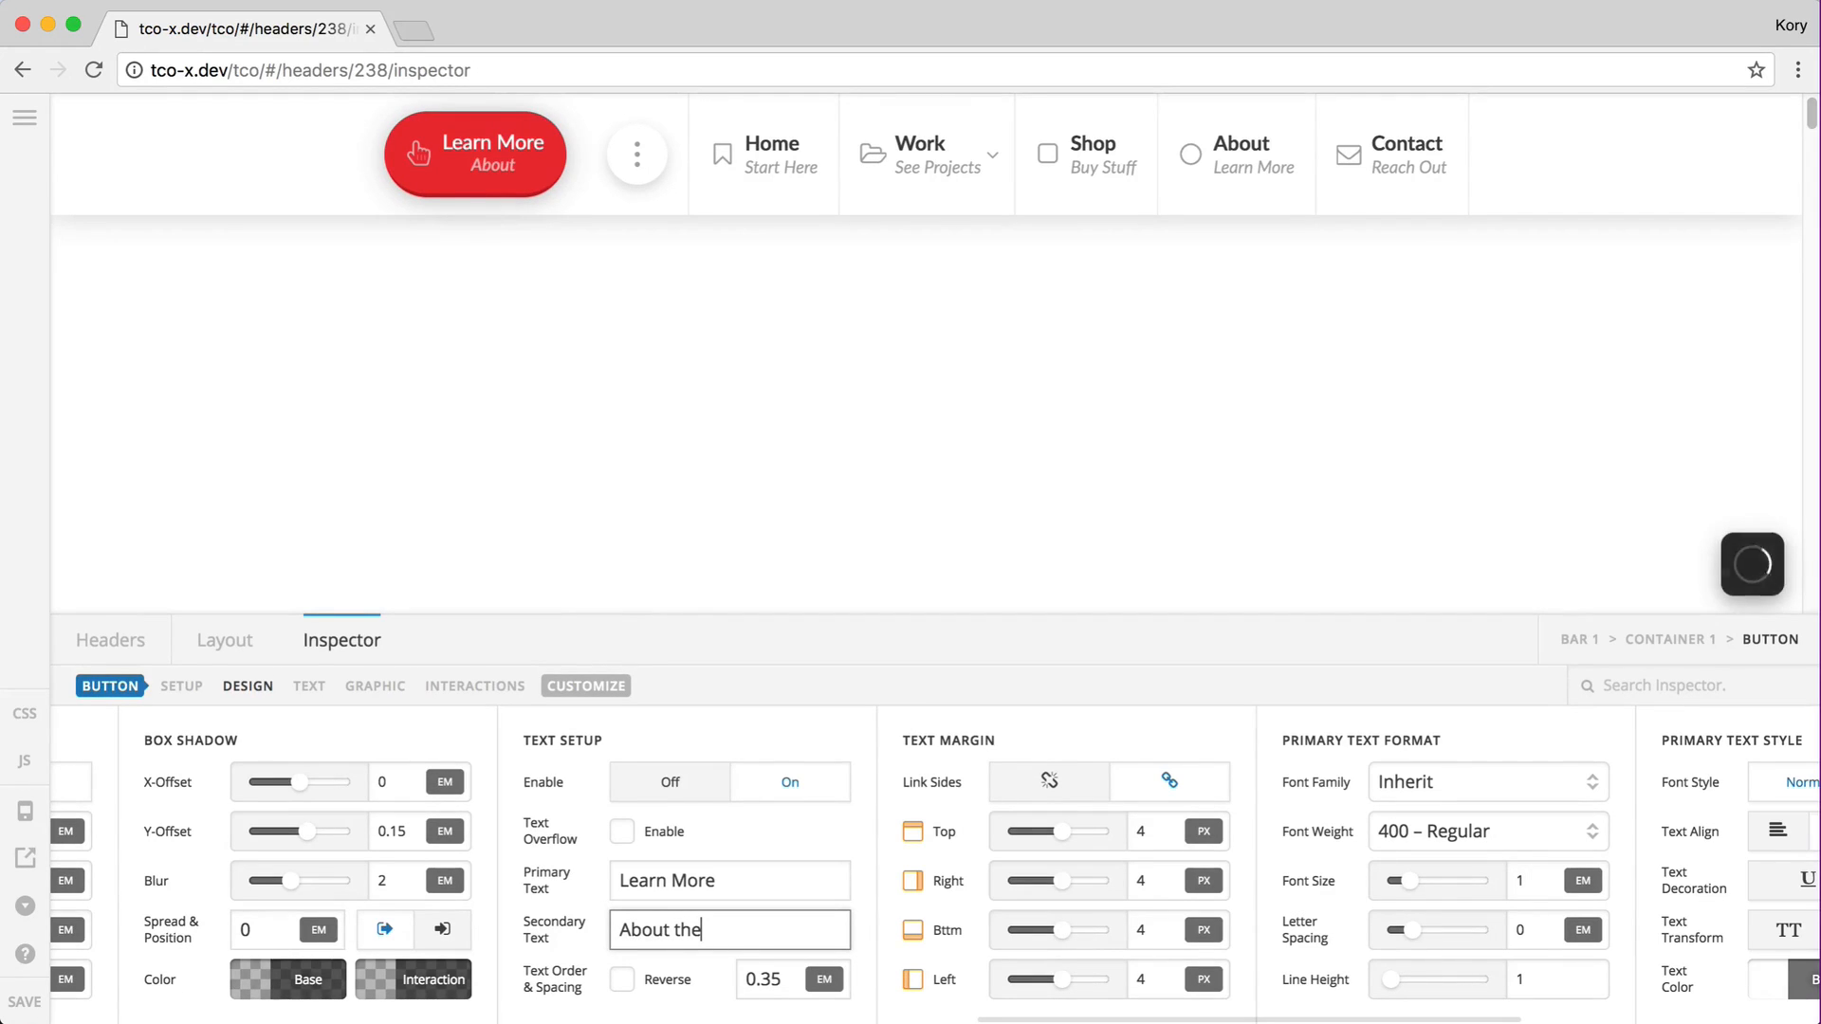
pyautogui.write(' Team')
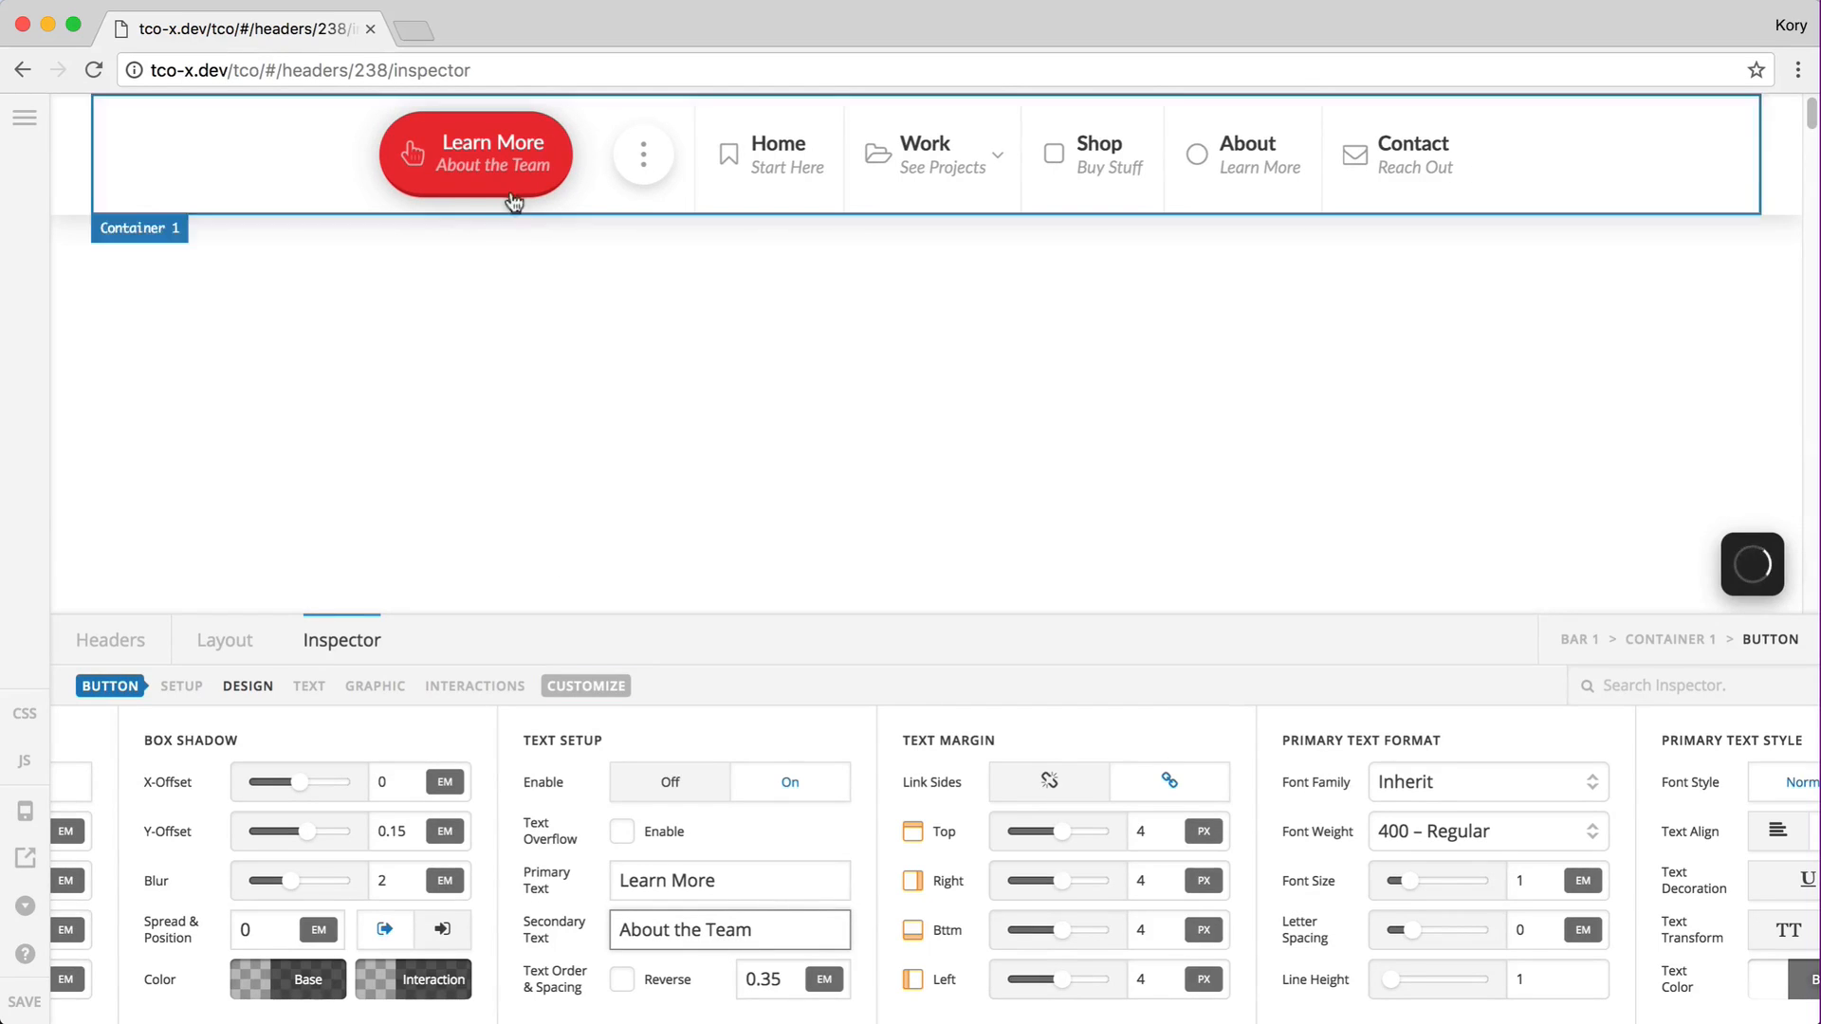
pyautogui.click(622, 981)
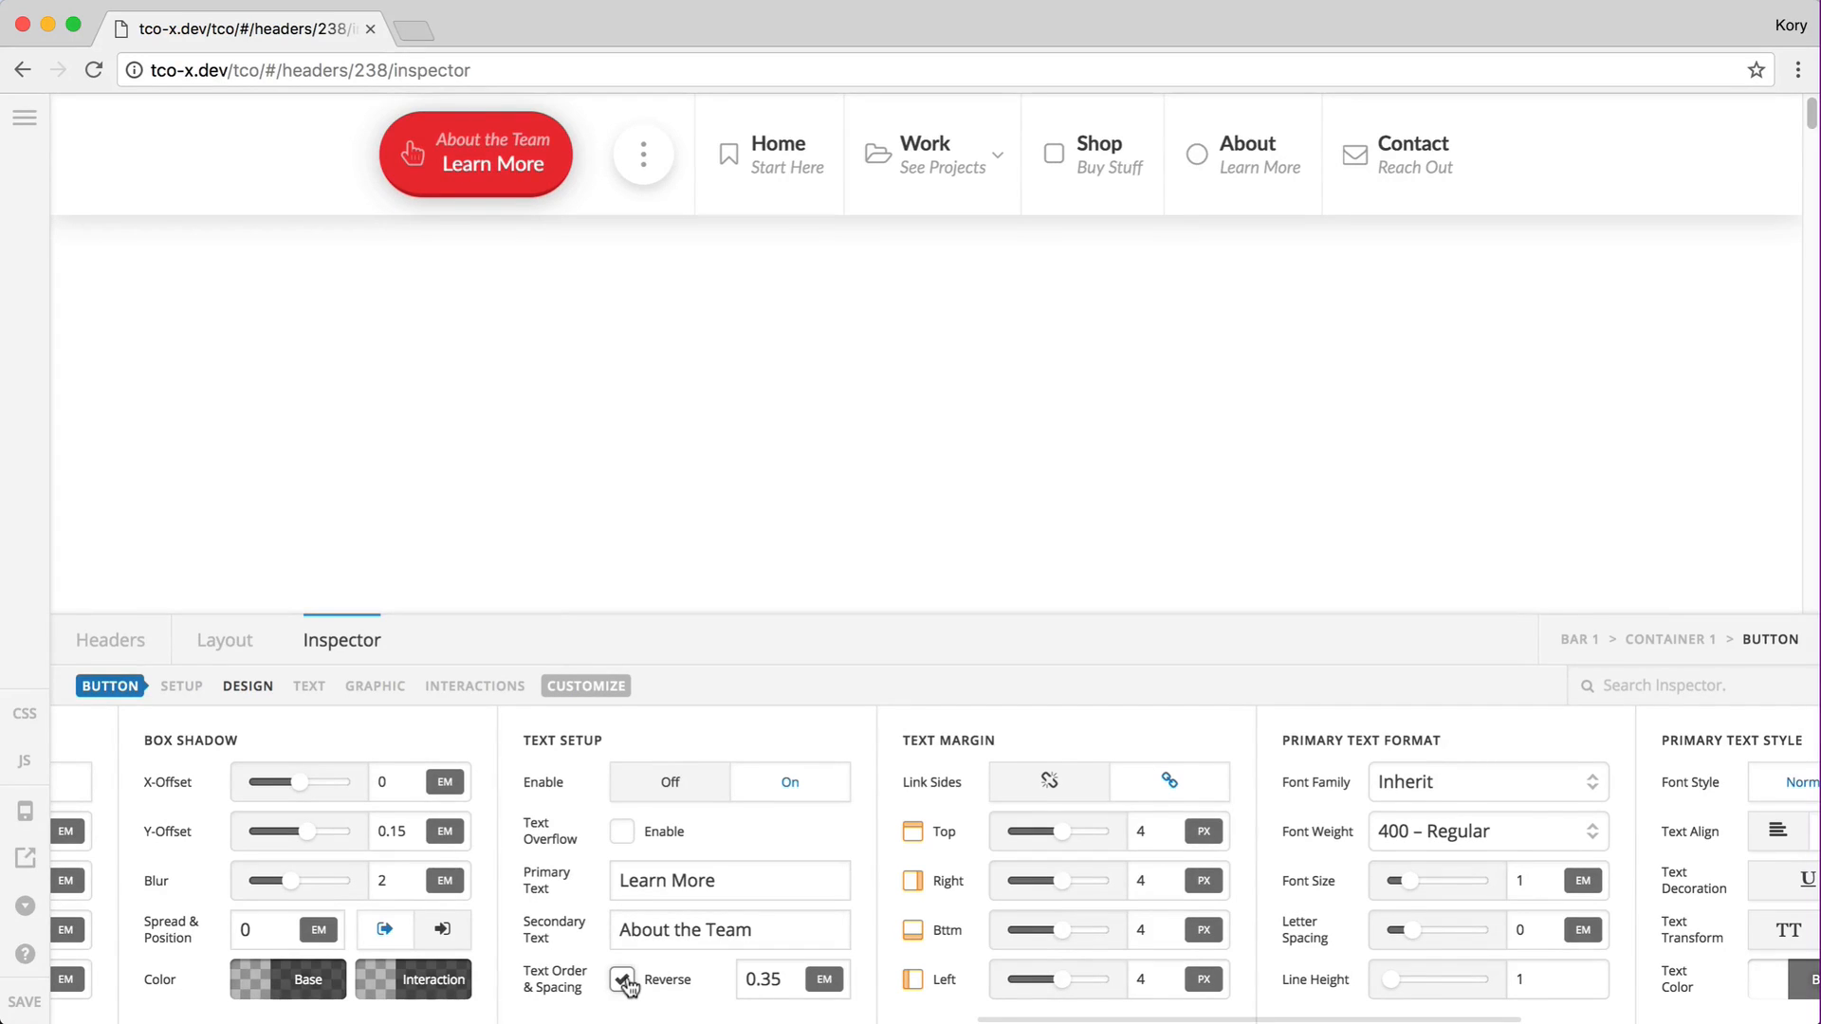
pyautogui.click(623, 981)
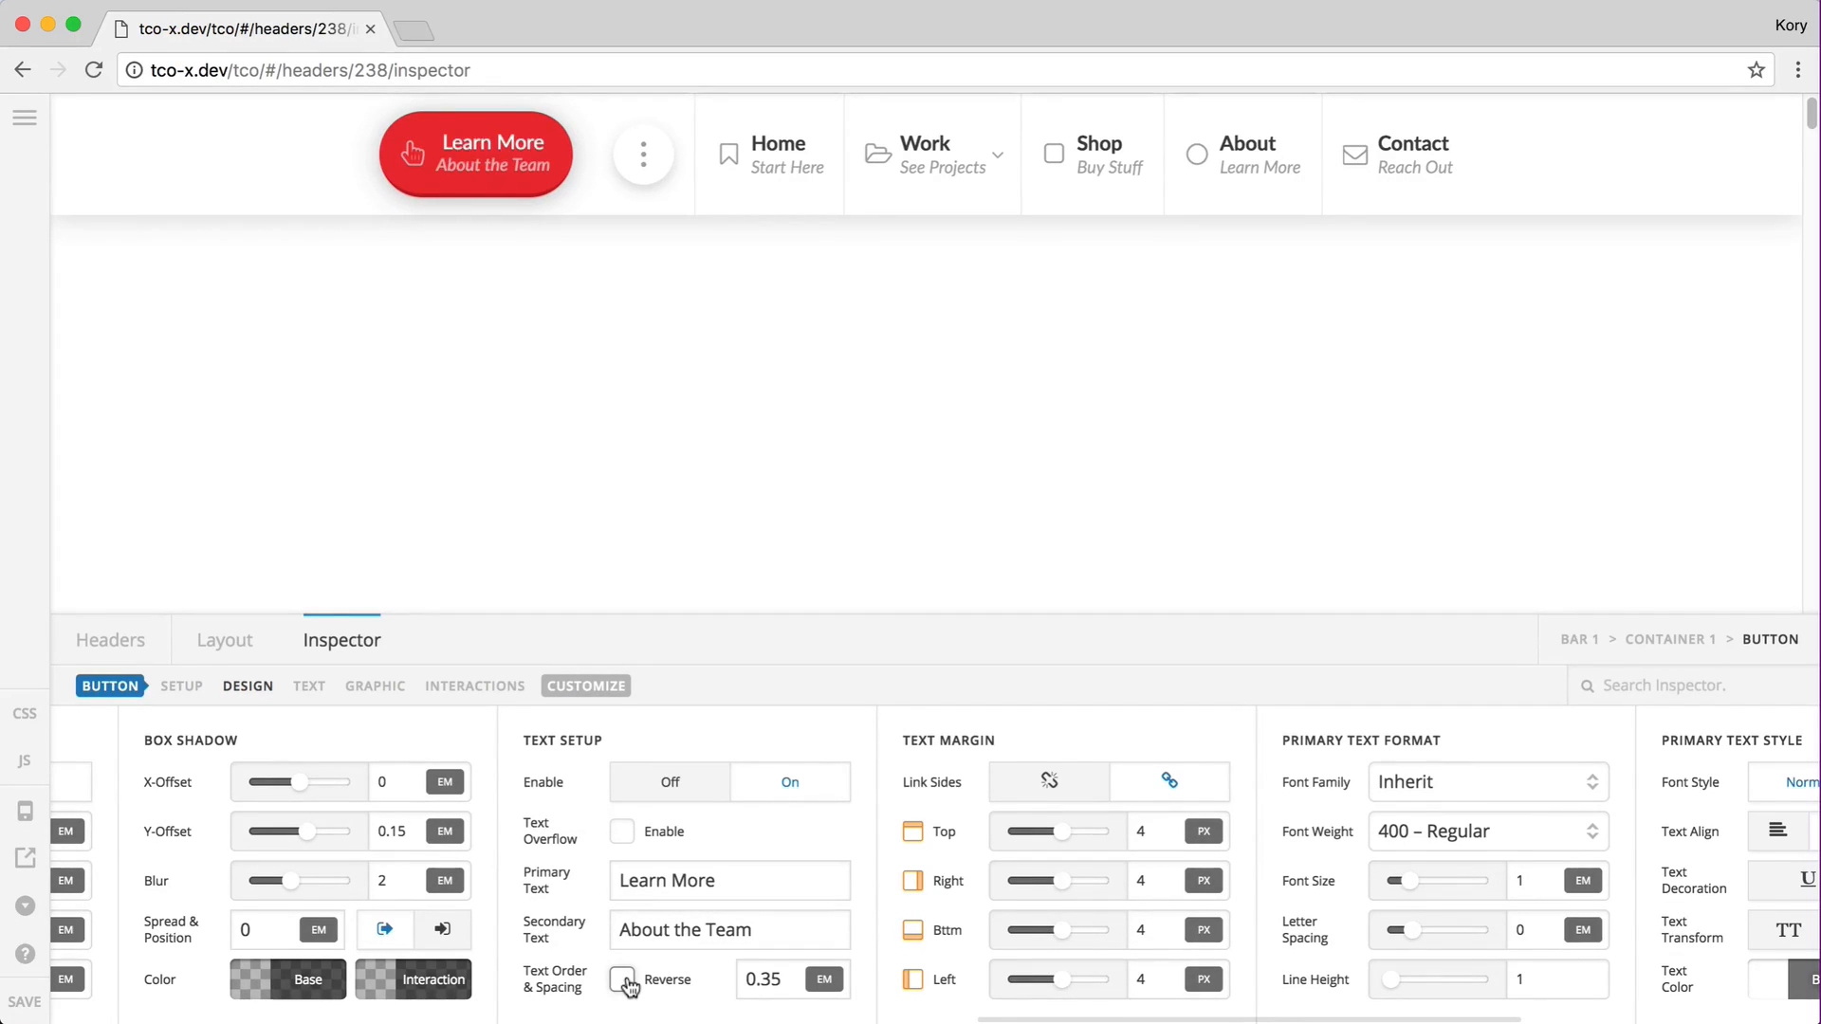
# Step: Try a text spacing of 0.85 em on the Learn More button and restore it to 0.35 em
pyautogui.hscroll(5, 626, 986)
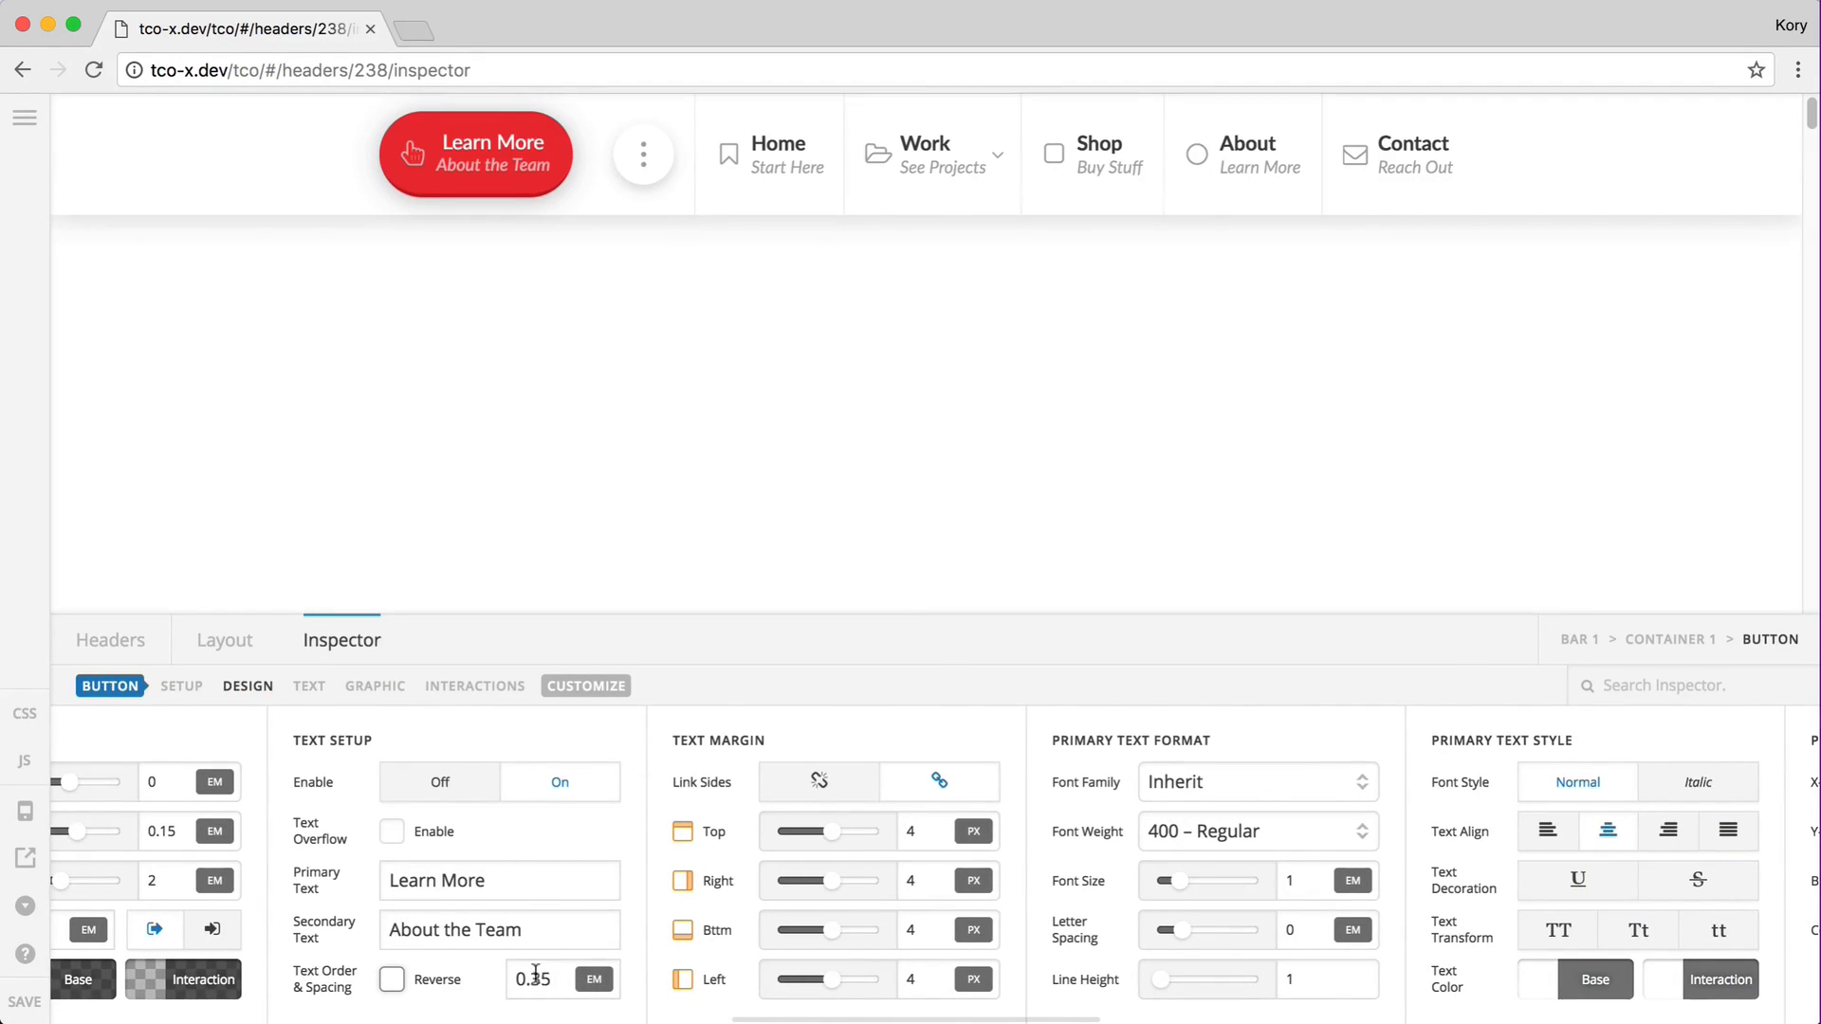
pyautogui.click(538, 976)
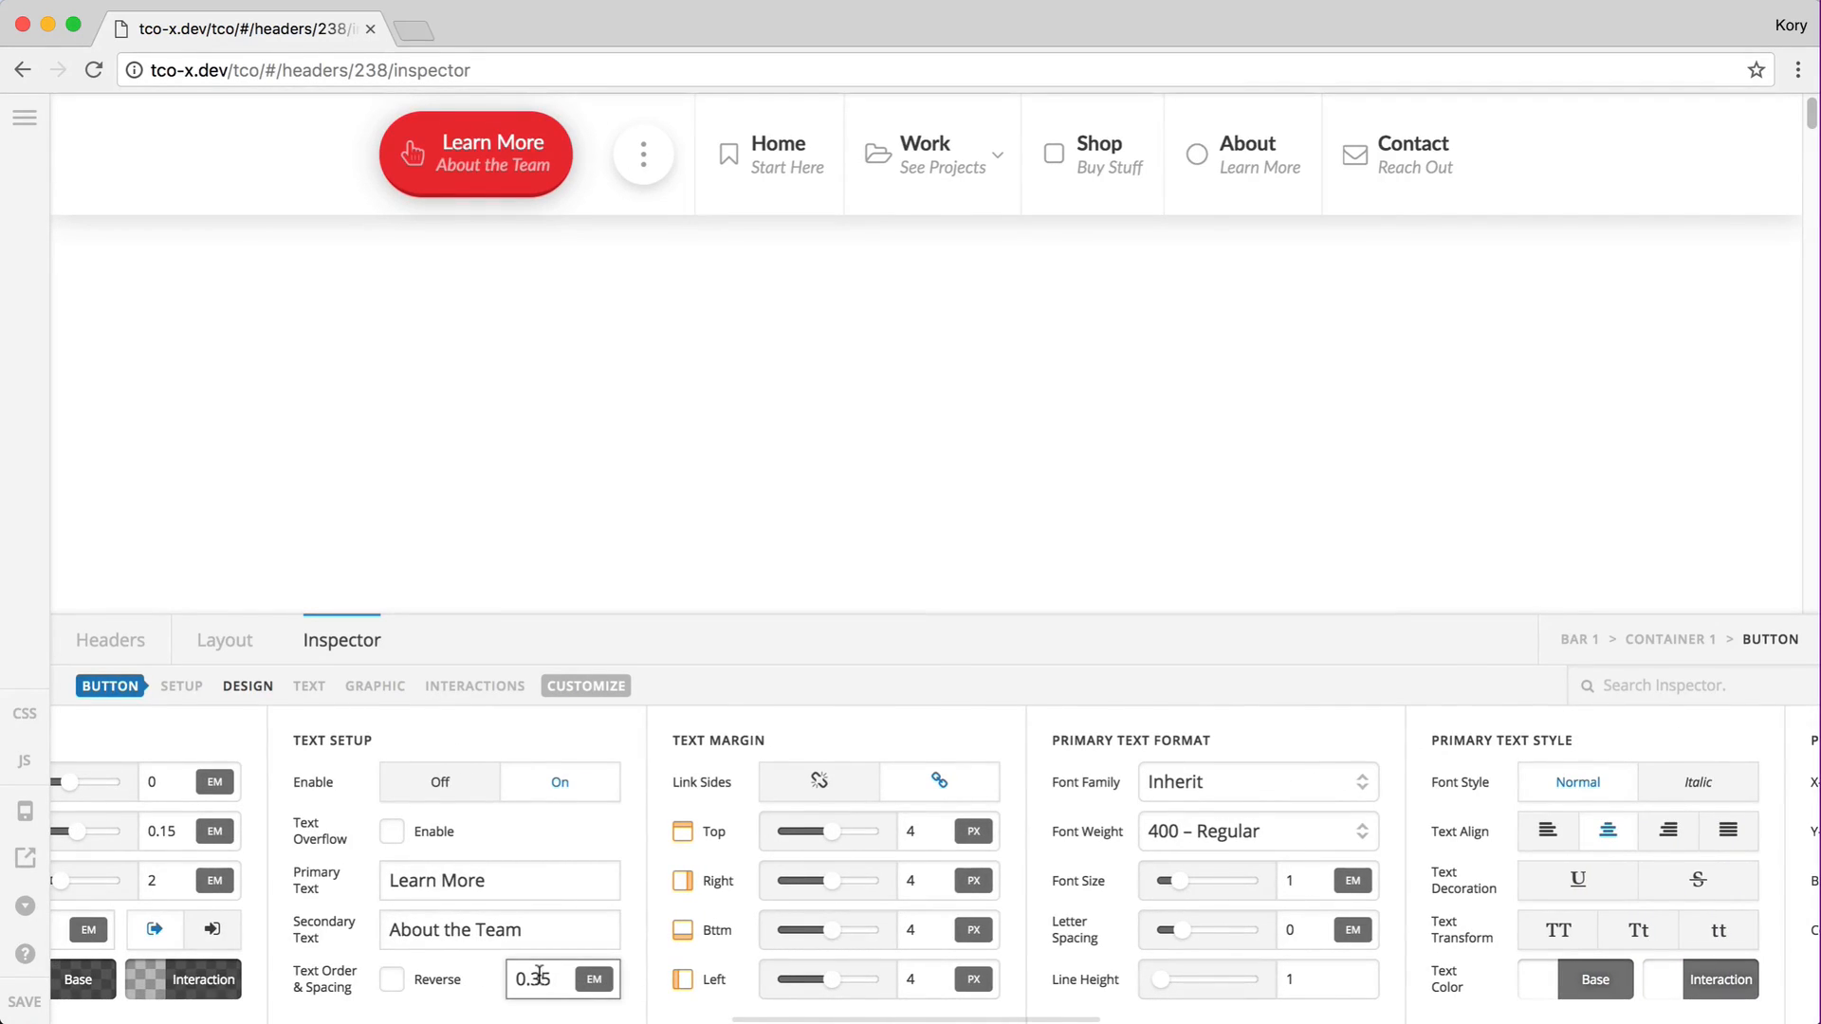
pyautogui.hotkey('shift', 'Left')
pyautogui.write('8')
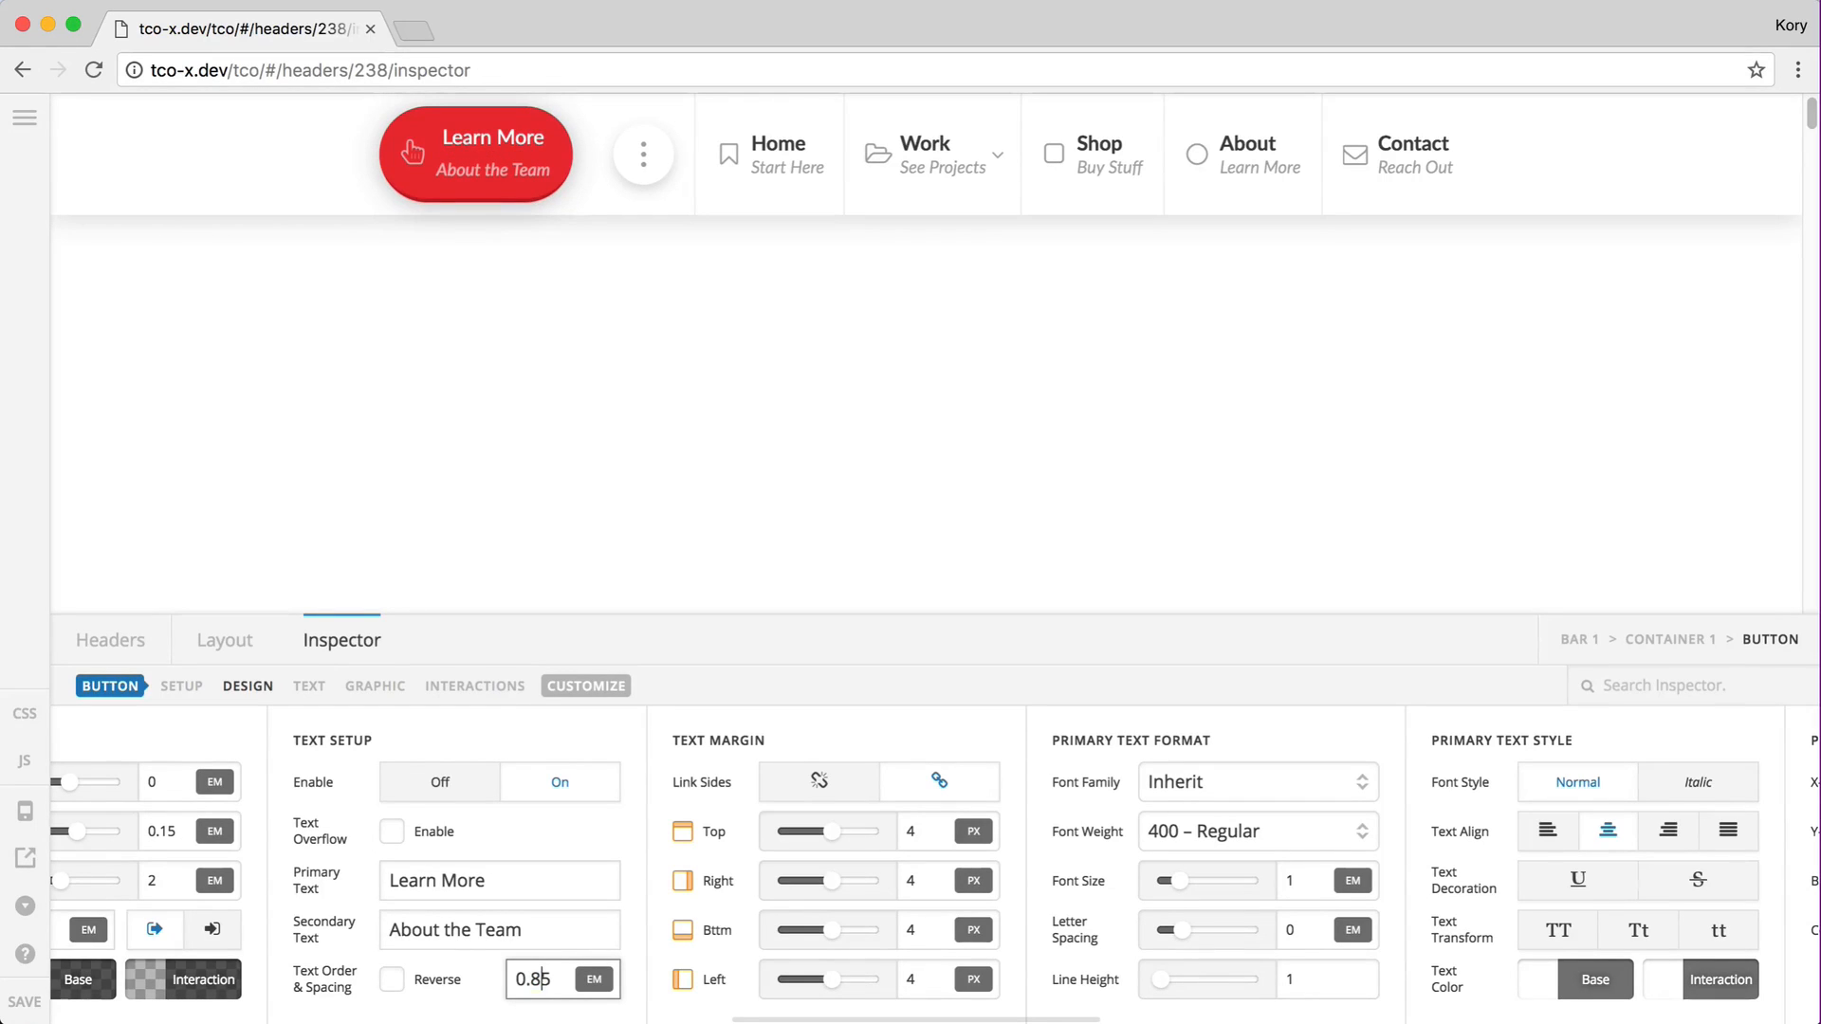
pyautogui.hotkey('shift', 'Left')
pyautogui.write('3')
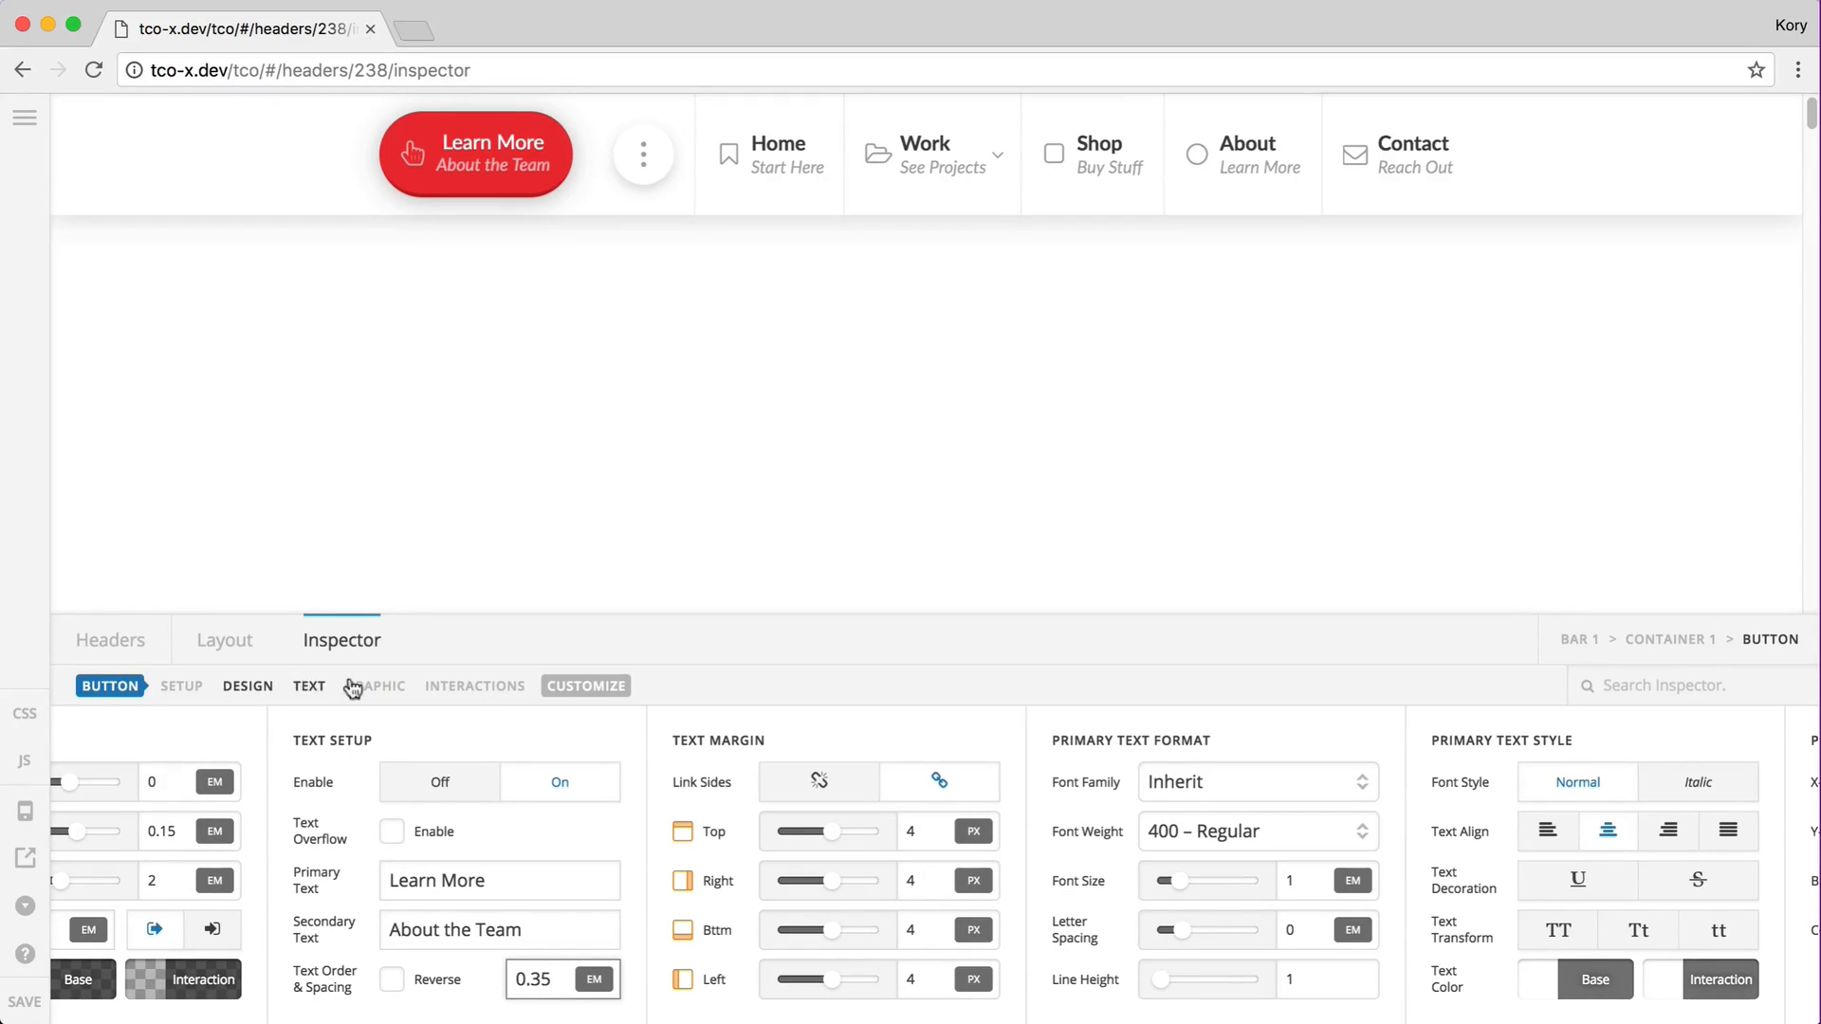
# Step: Look at the Learn More button's graphic settings, and clear its secondary text
pyautogui.click(380, 689)
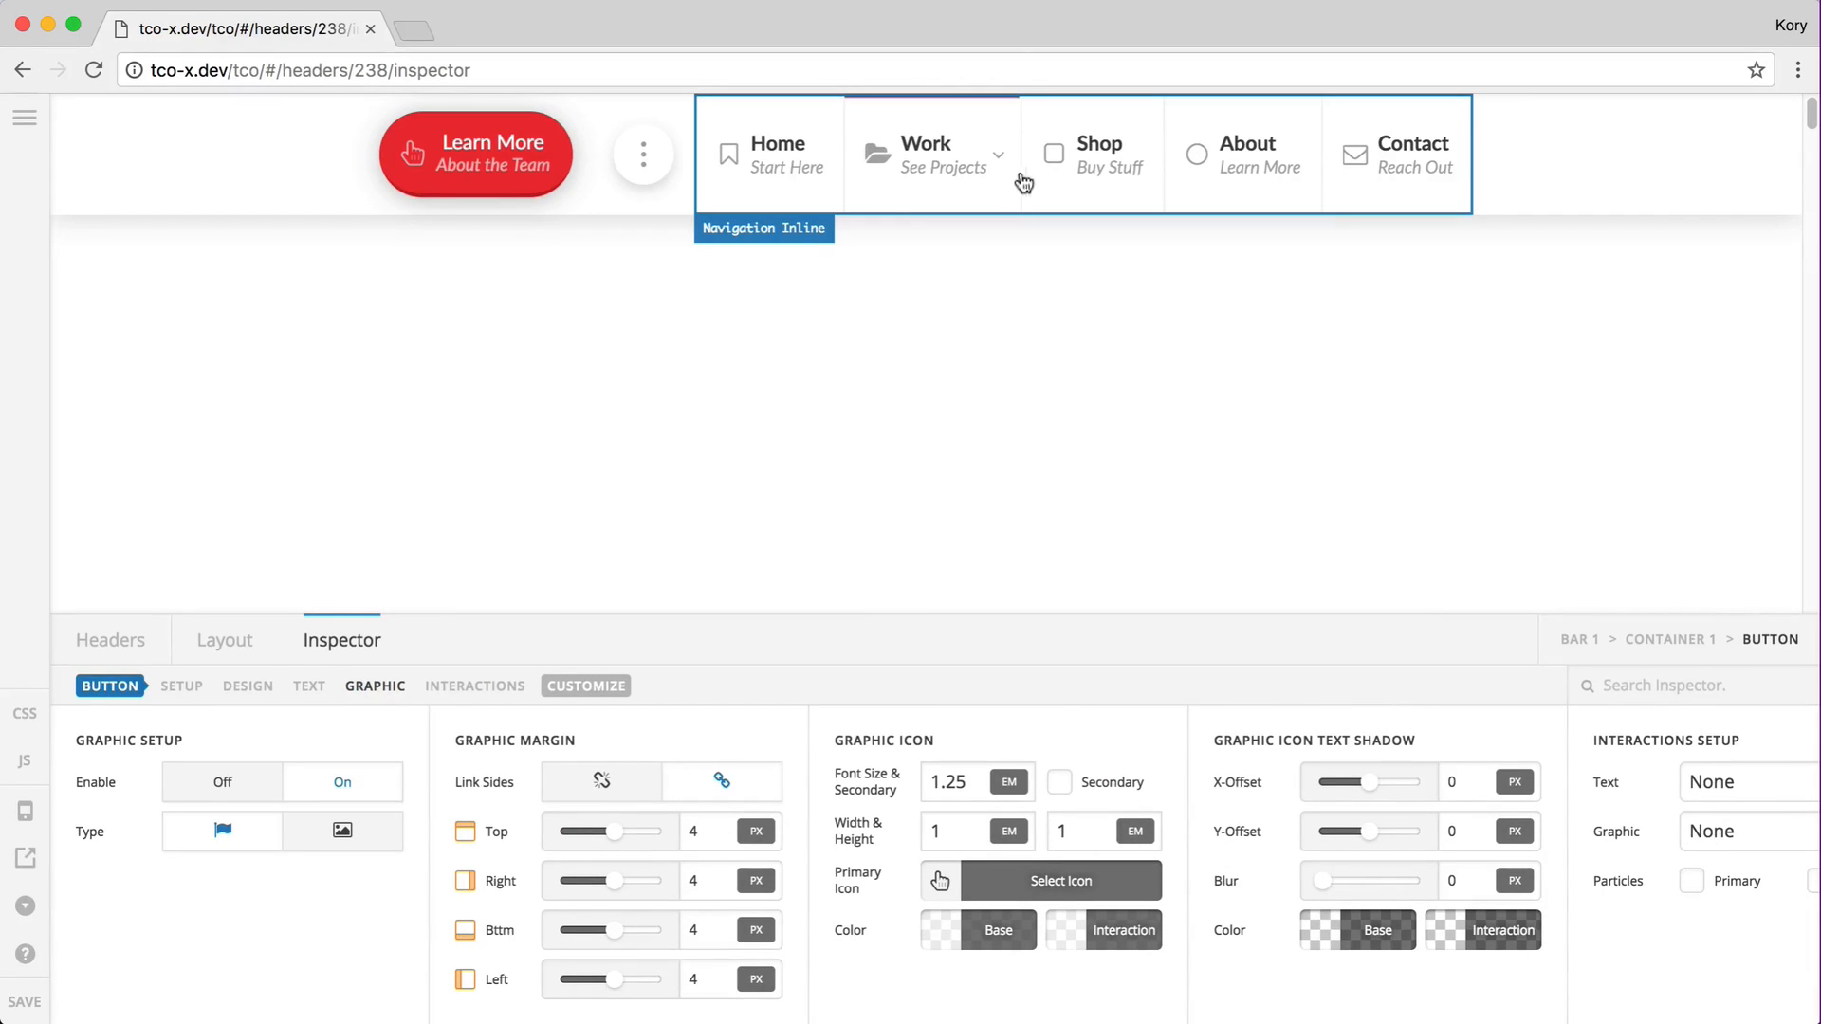
pyautogui.moveTo(992, 170)
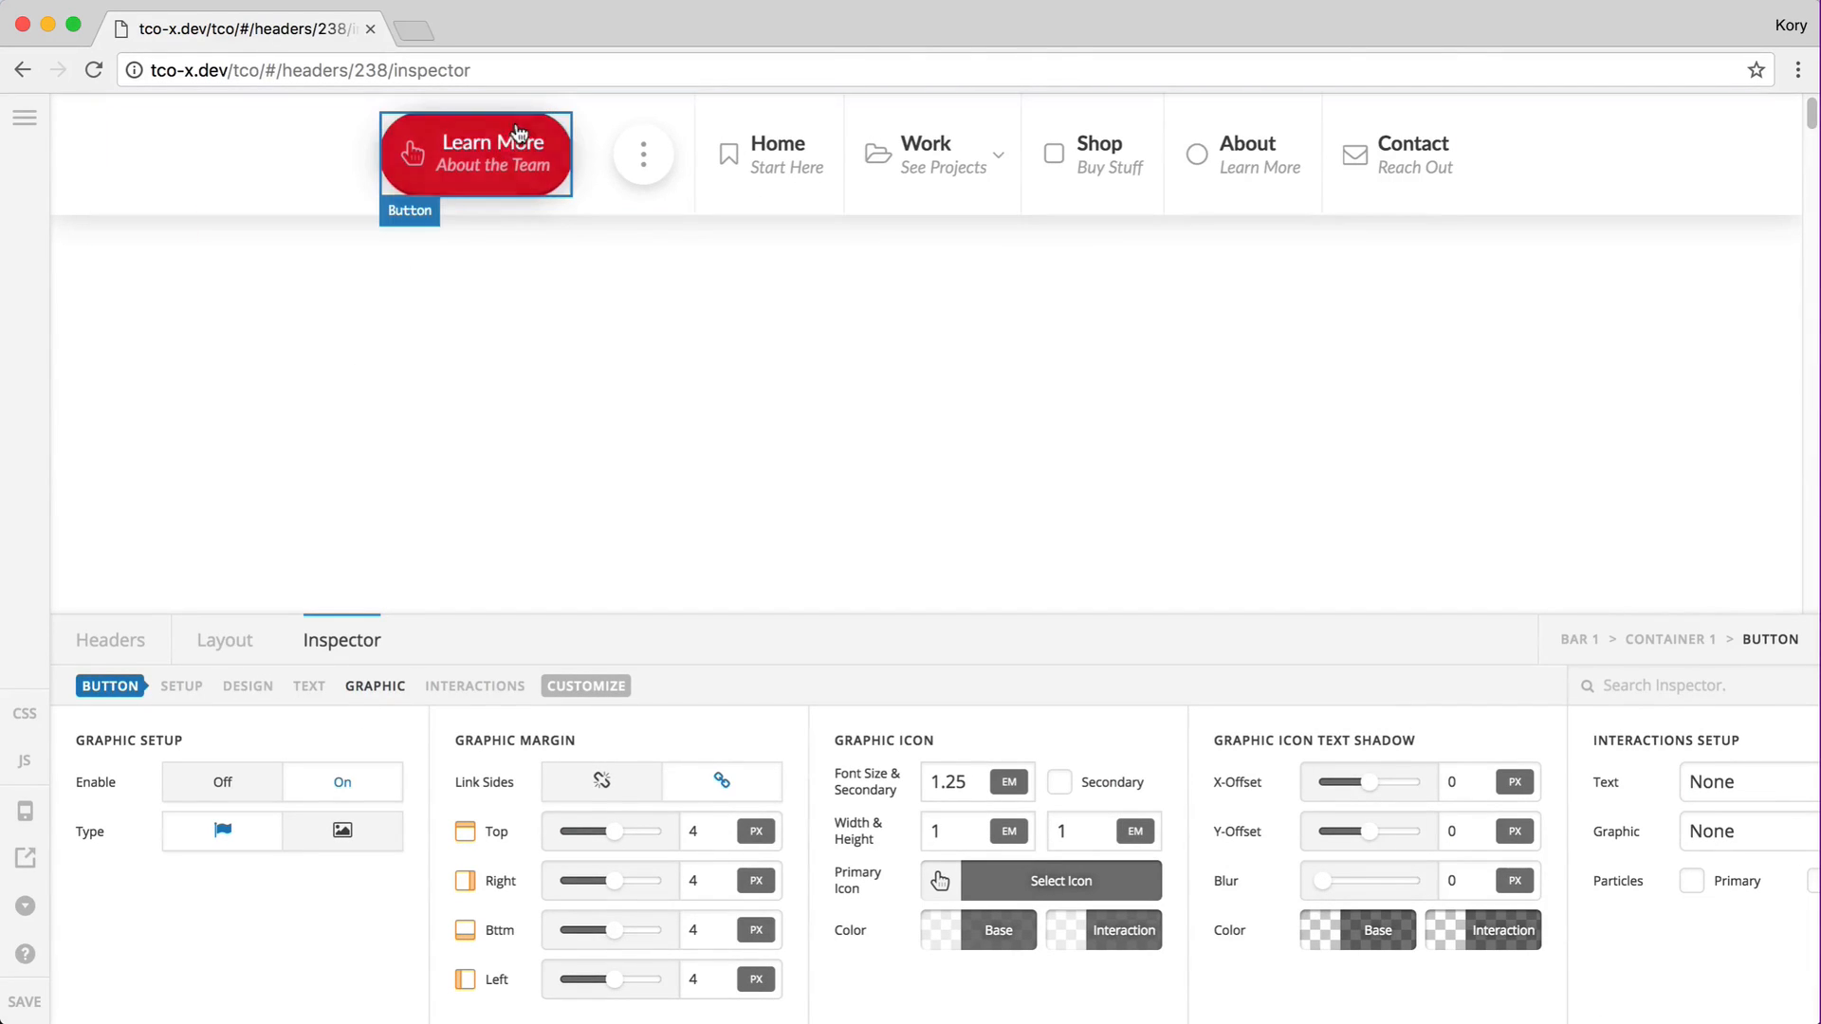
pyautogui.click(309, 686)
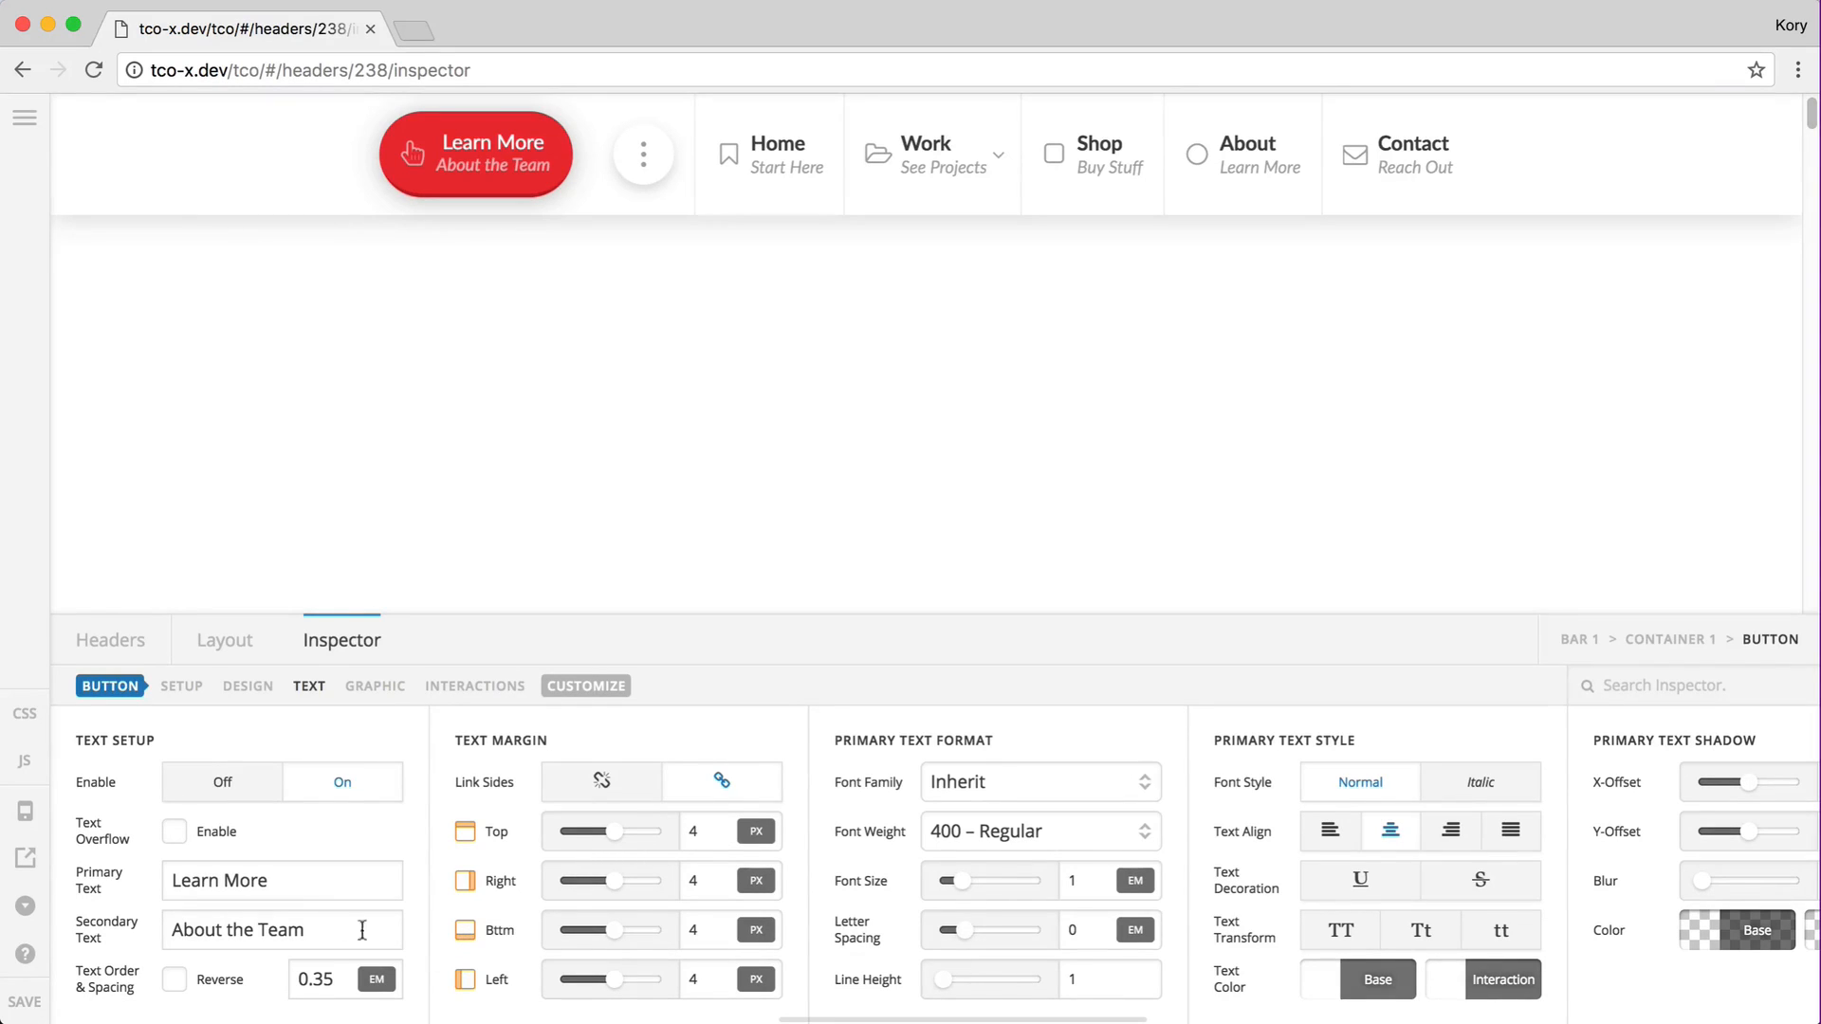
pyautogui.doubleClick(302, 927)
pyautogui.press('super+a')
pyautogui.press('BackSpace')
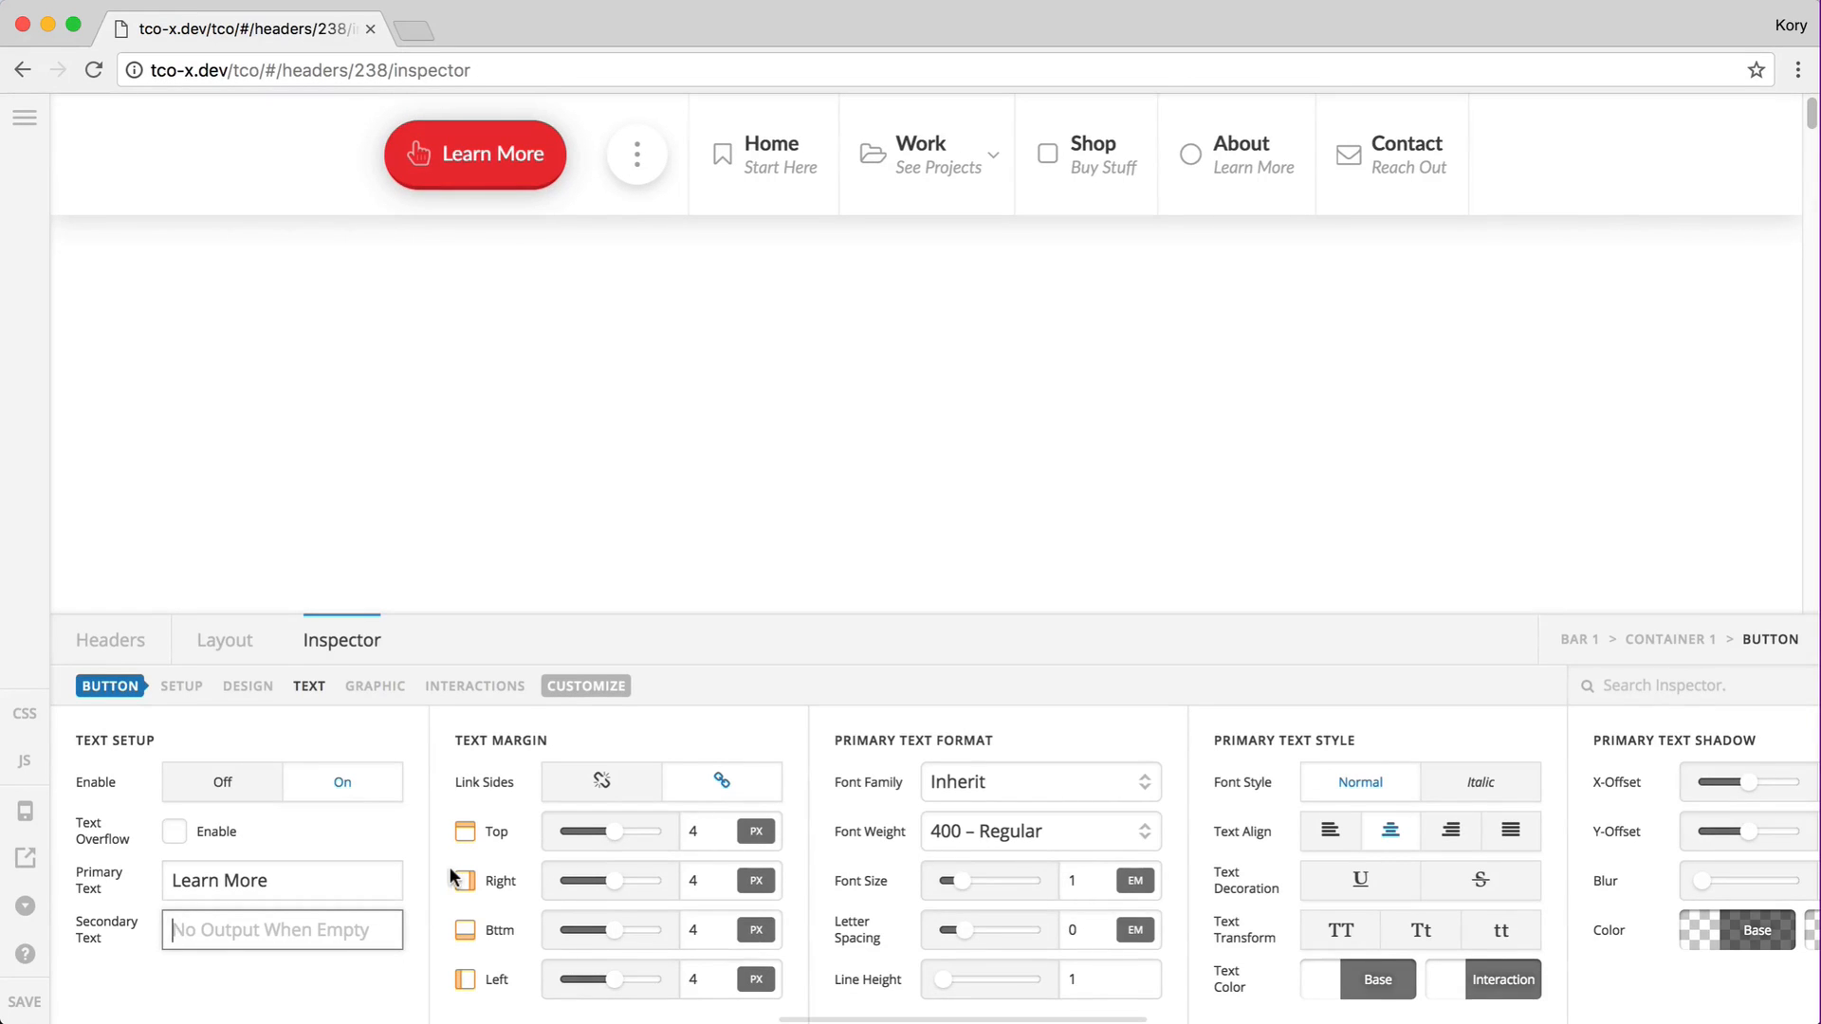
# Step: Set the Learn More button's content flex layout to Column
pyautogui.hscroll(-15, 456, 877)
pyautogui.hscroll(-5, 453, 877)
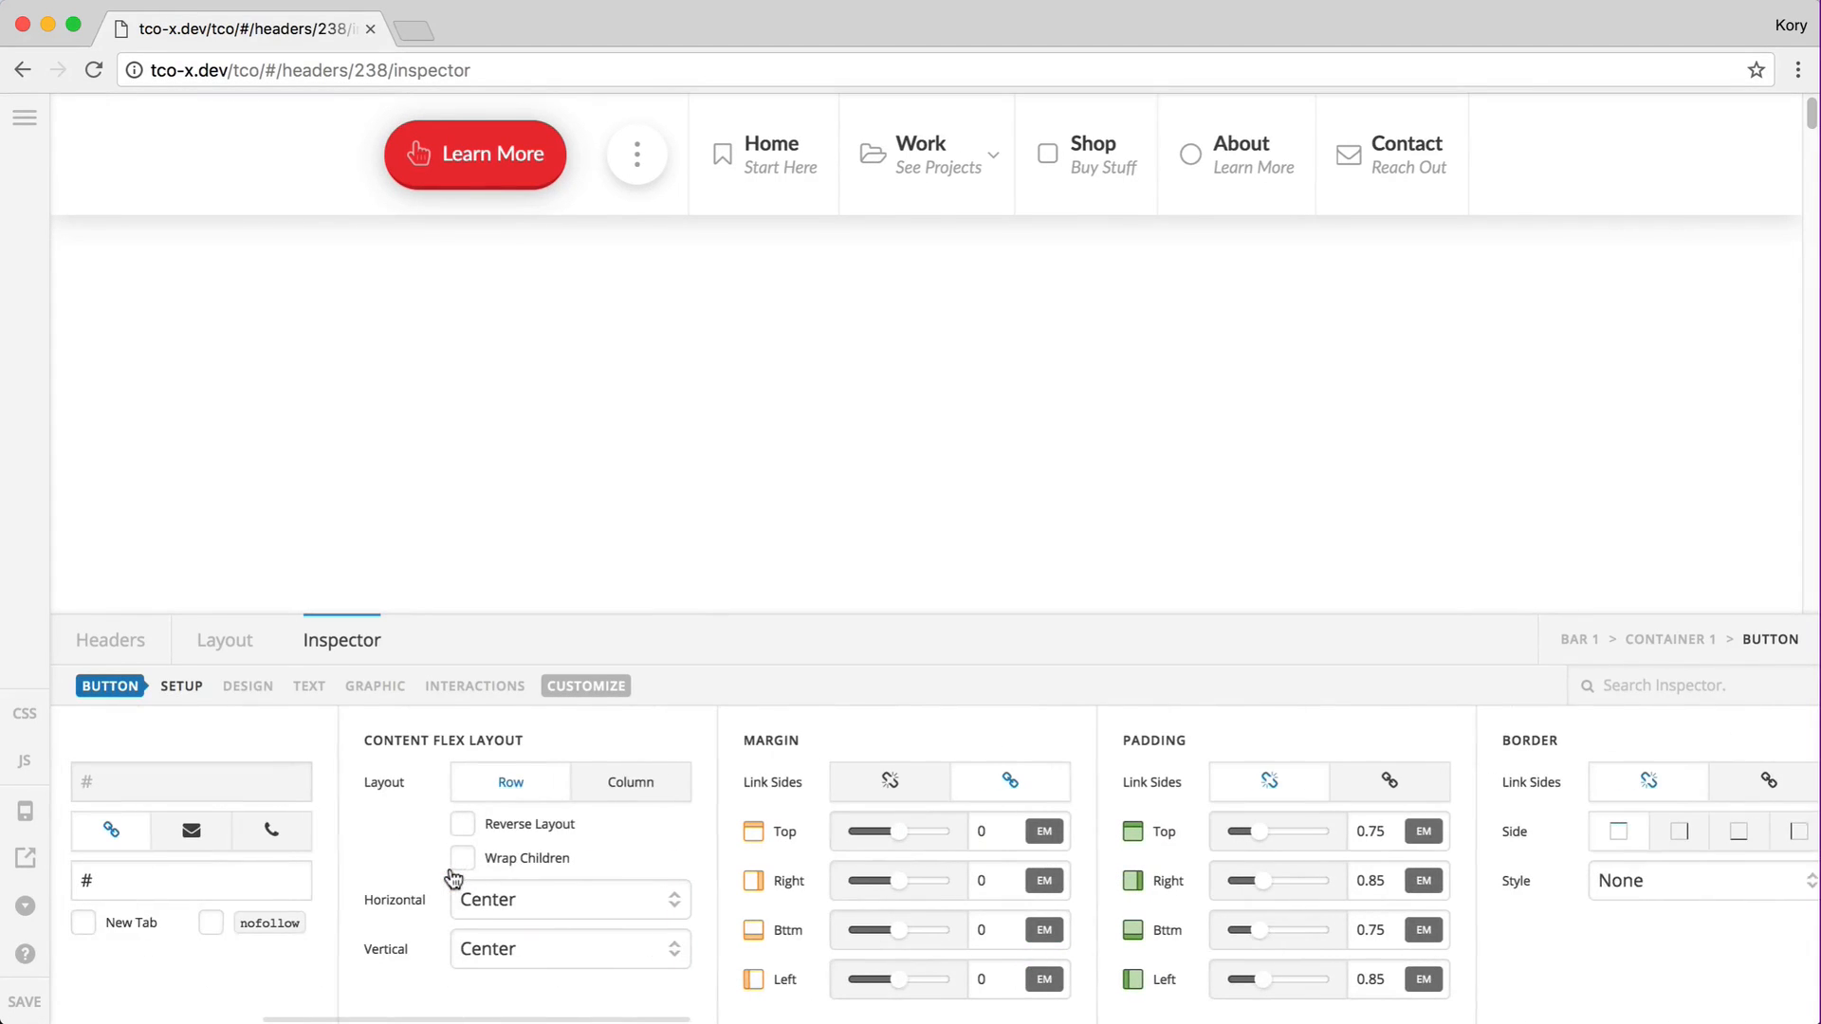
pyautogui.click(648, 803)
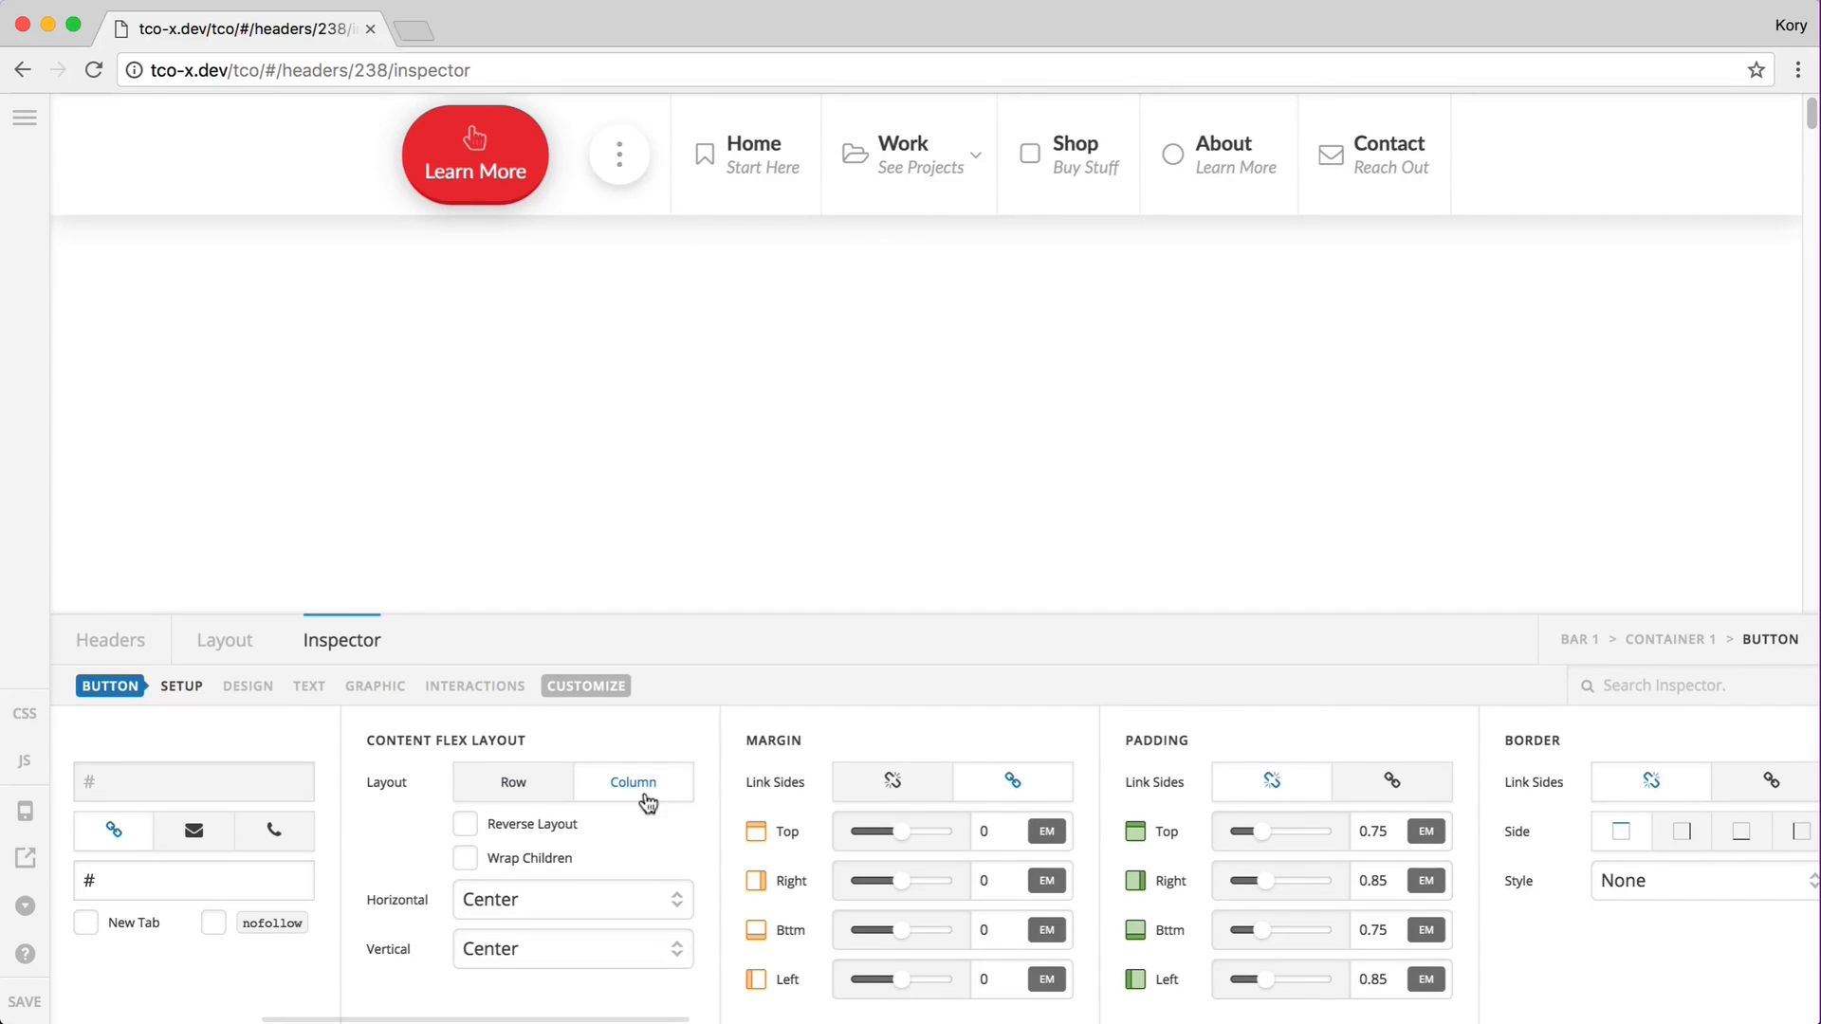
# Step: Set the linked border radius of the Learn More button to 0.5 em on all four corners
pyautogui.hscroll(10, 1028, 922)
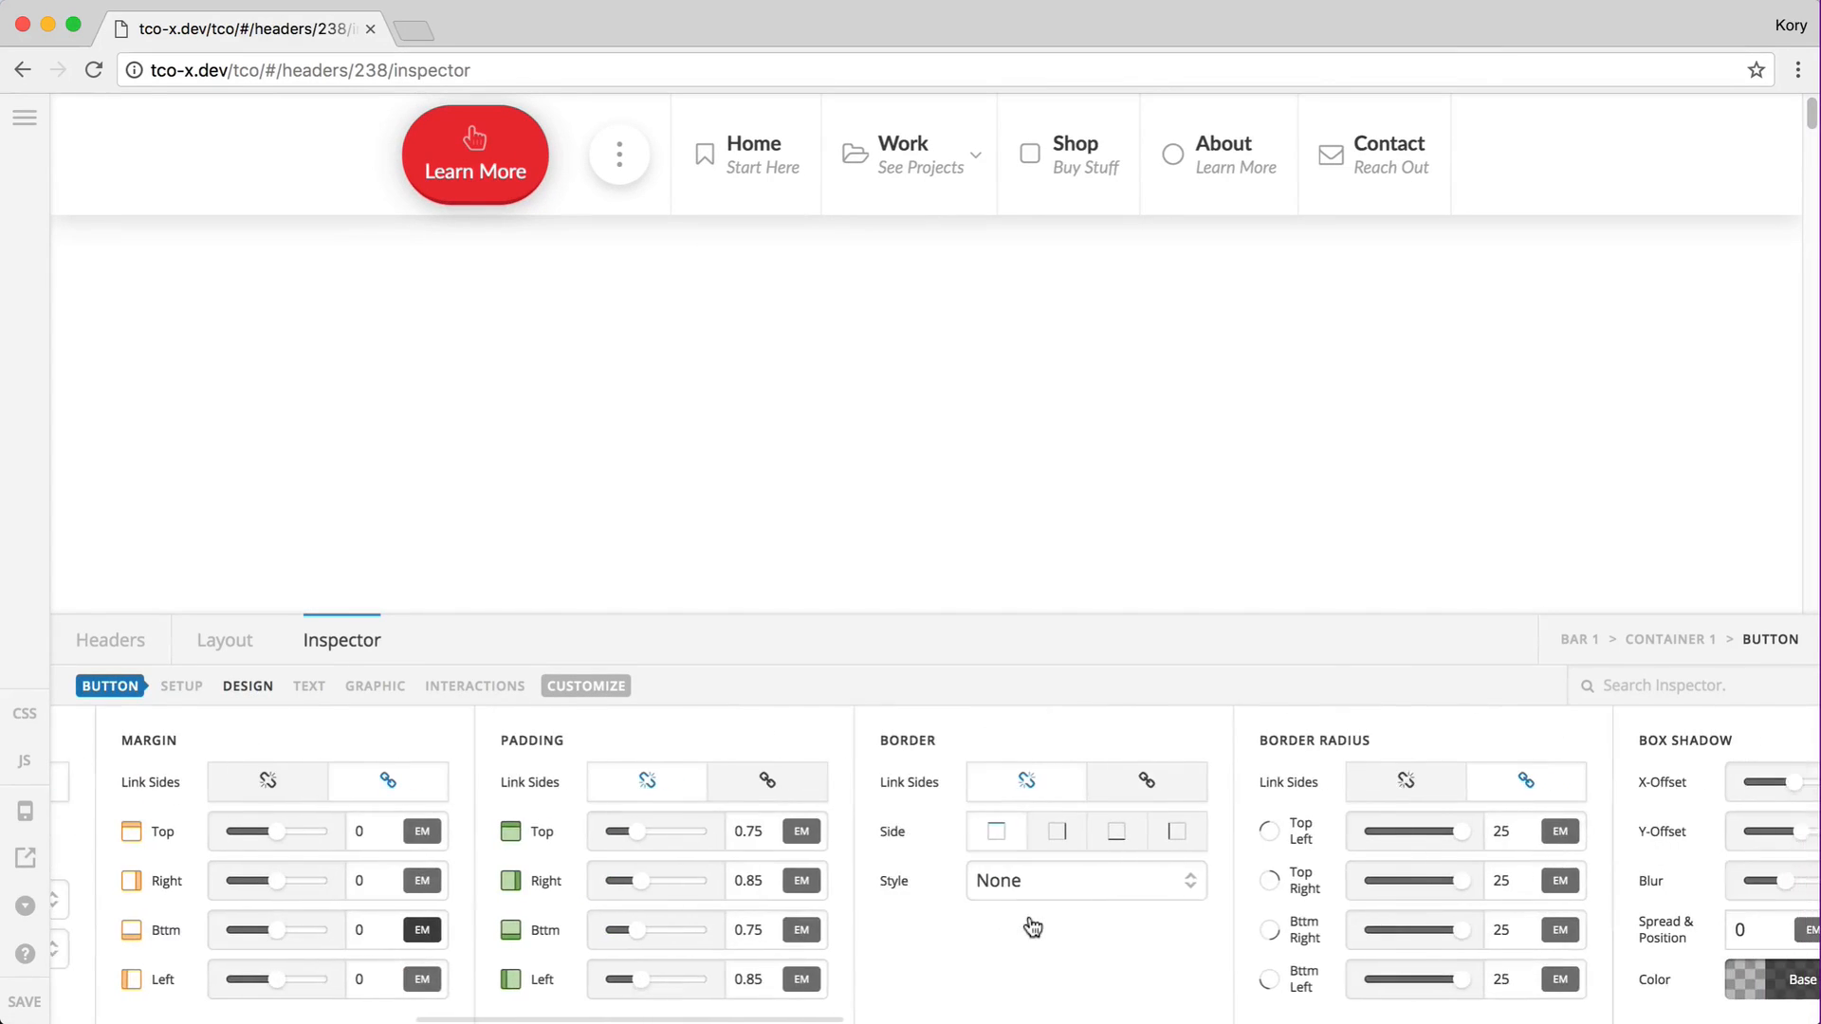
pyautogui.doubleClick(1129, 833)
pyautogui.write('0.5')
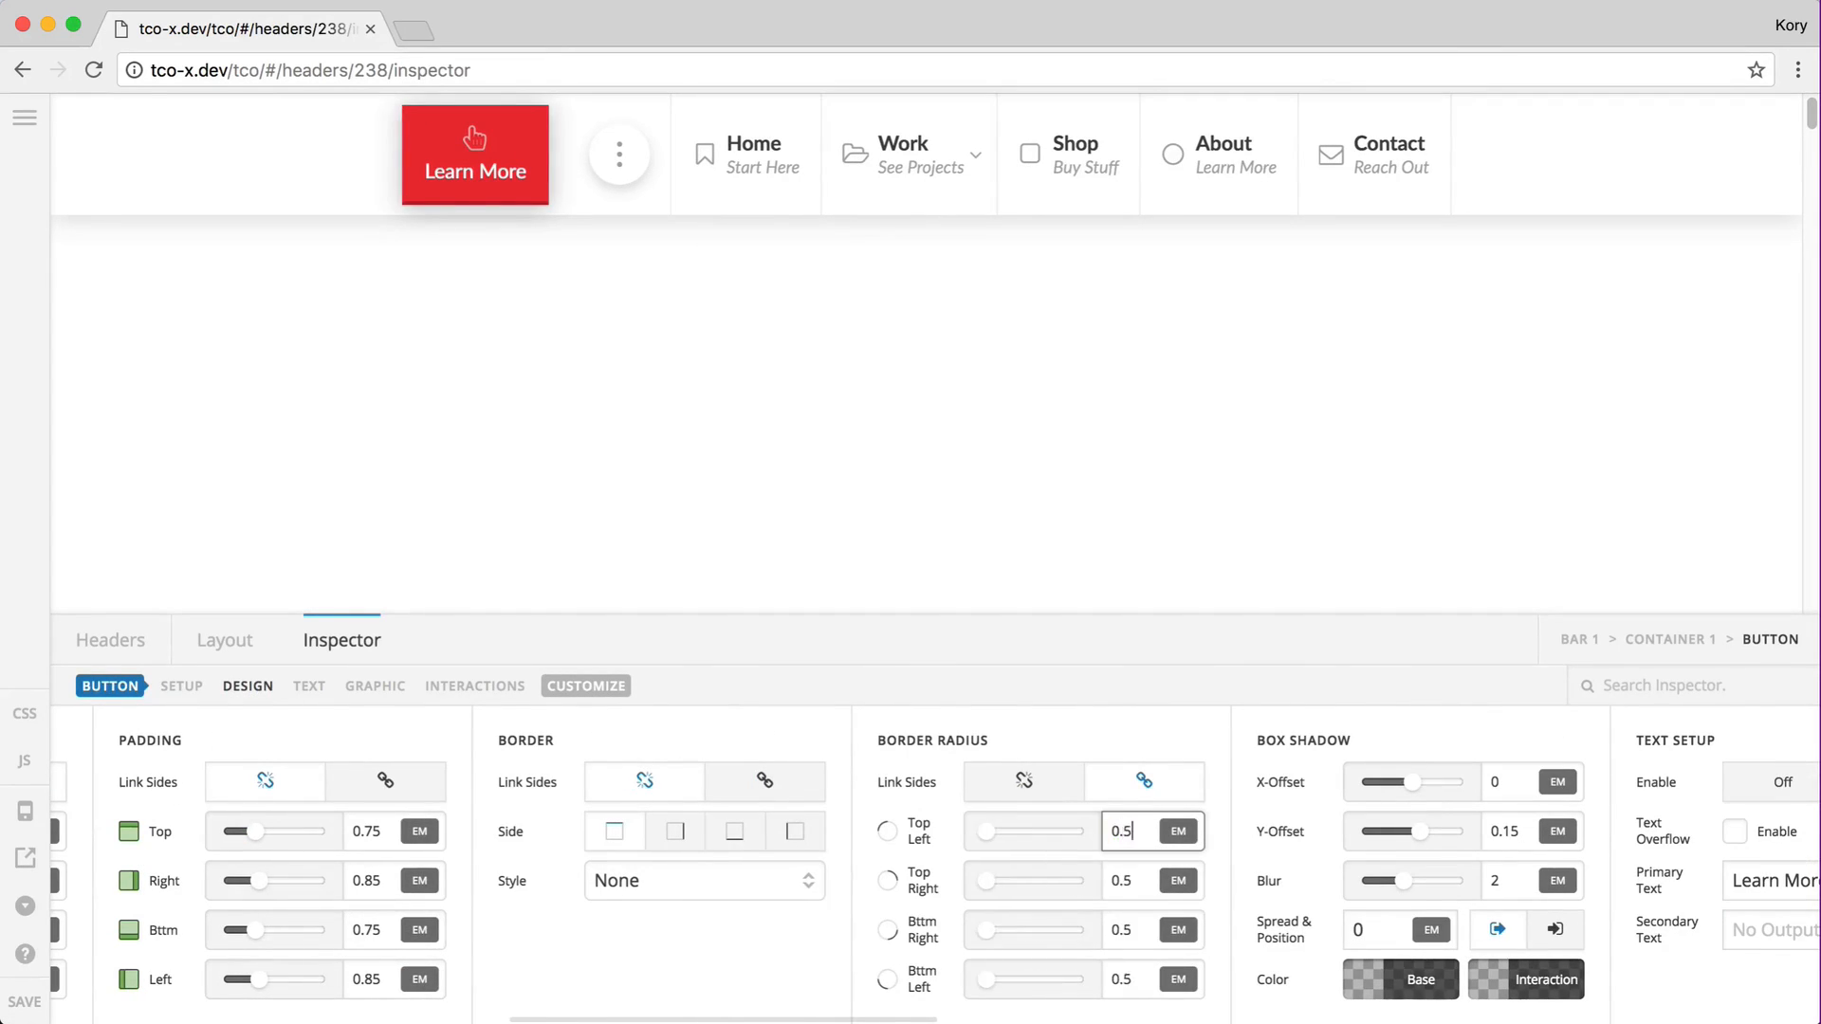
pyautogui.hscroll(-5, 691, 865)
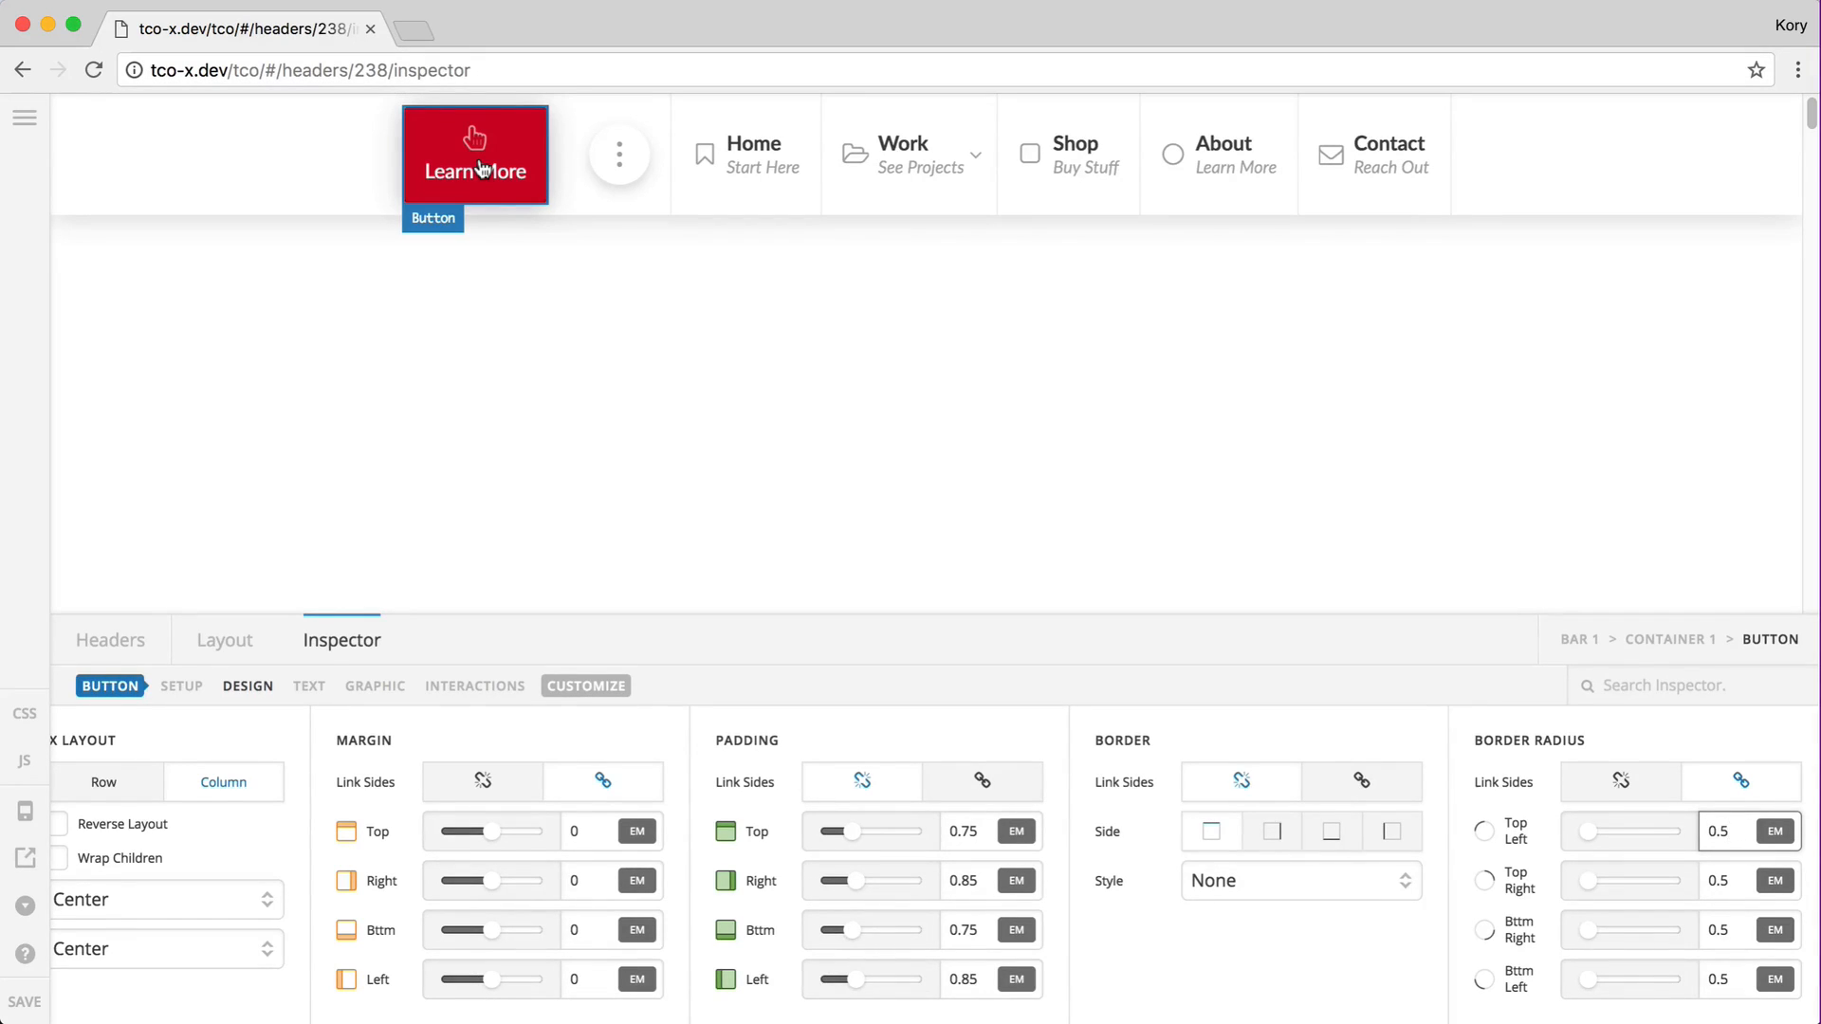
# Step: Set the linked text margin of the Learn More button to 0 px on all sides
pyautogui.click(309, 689)
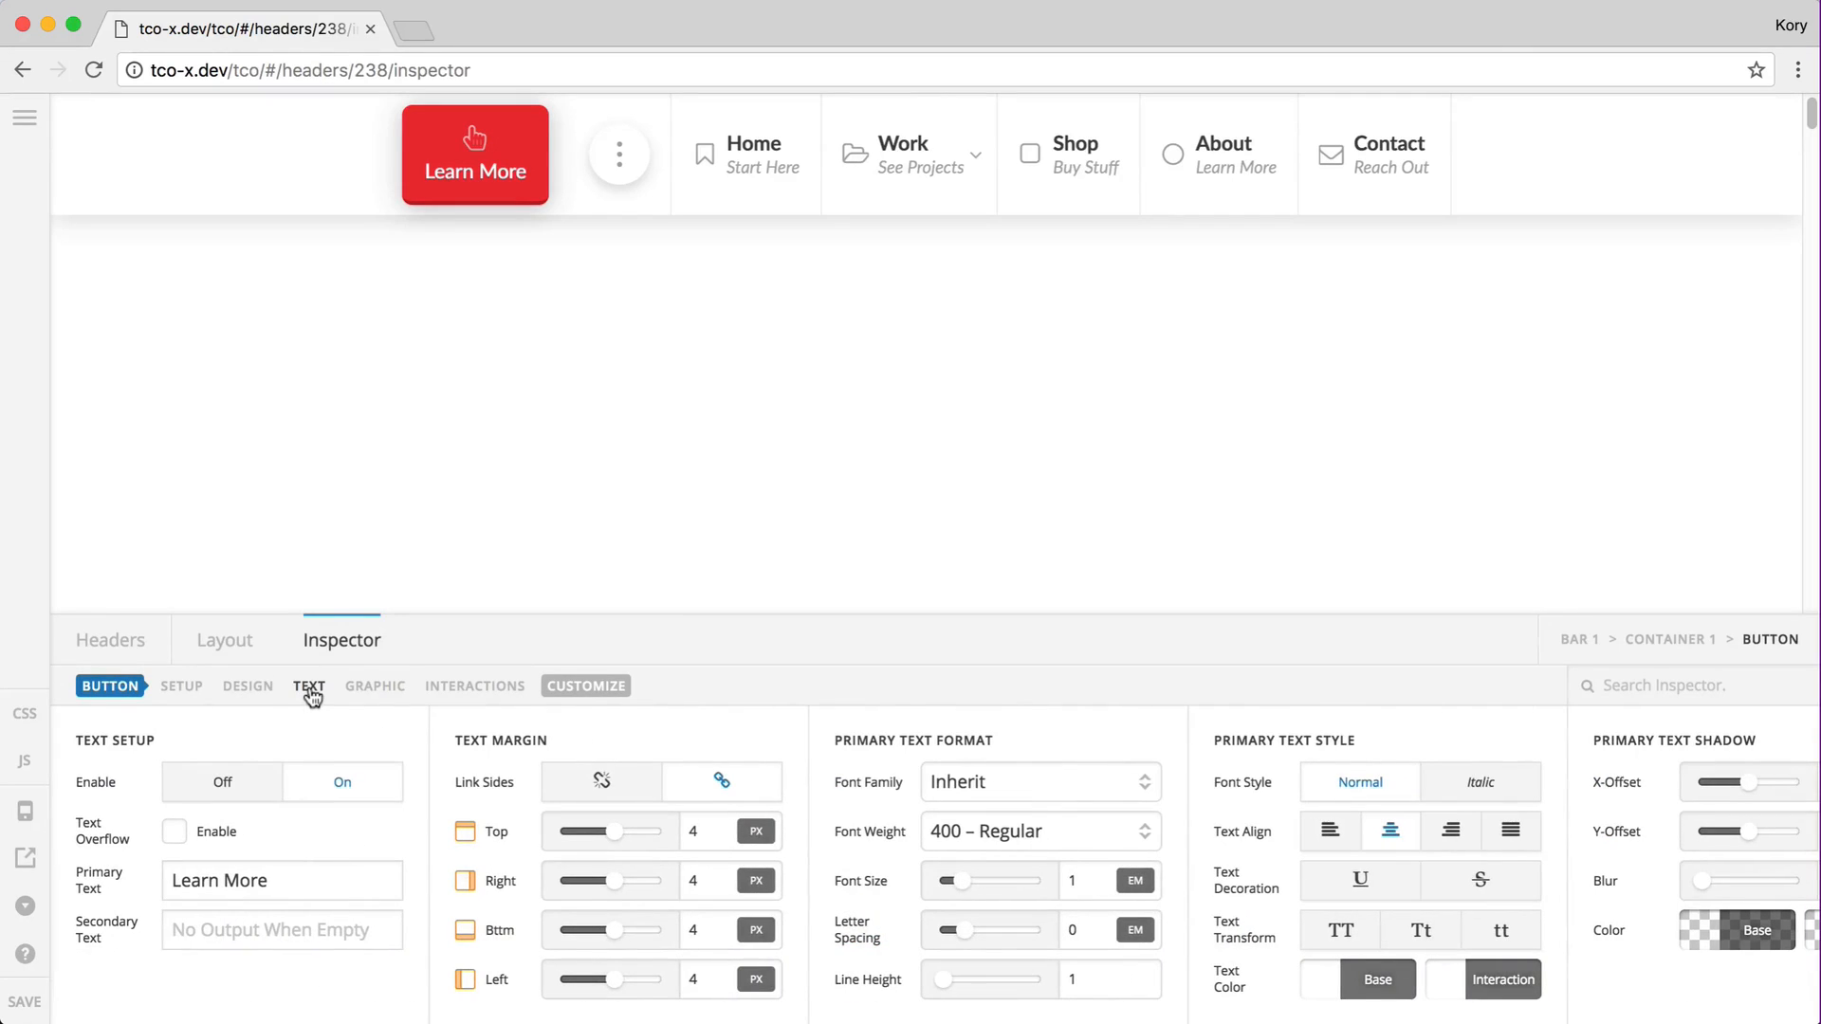
pyautogui.click(706, 836)
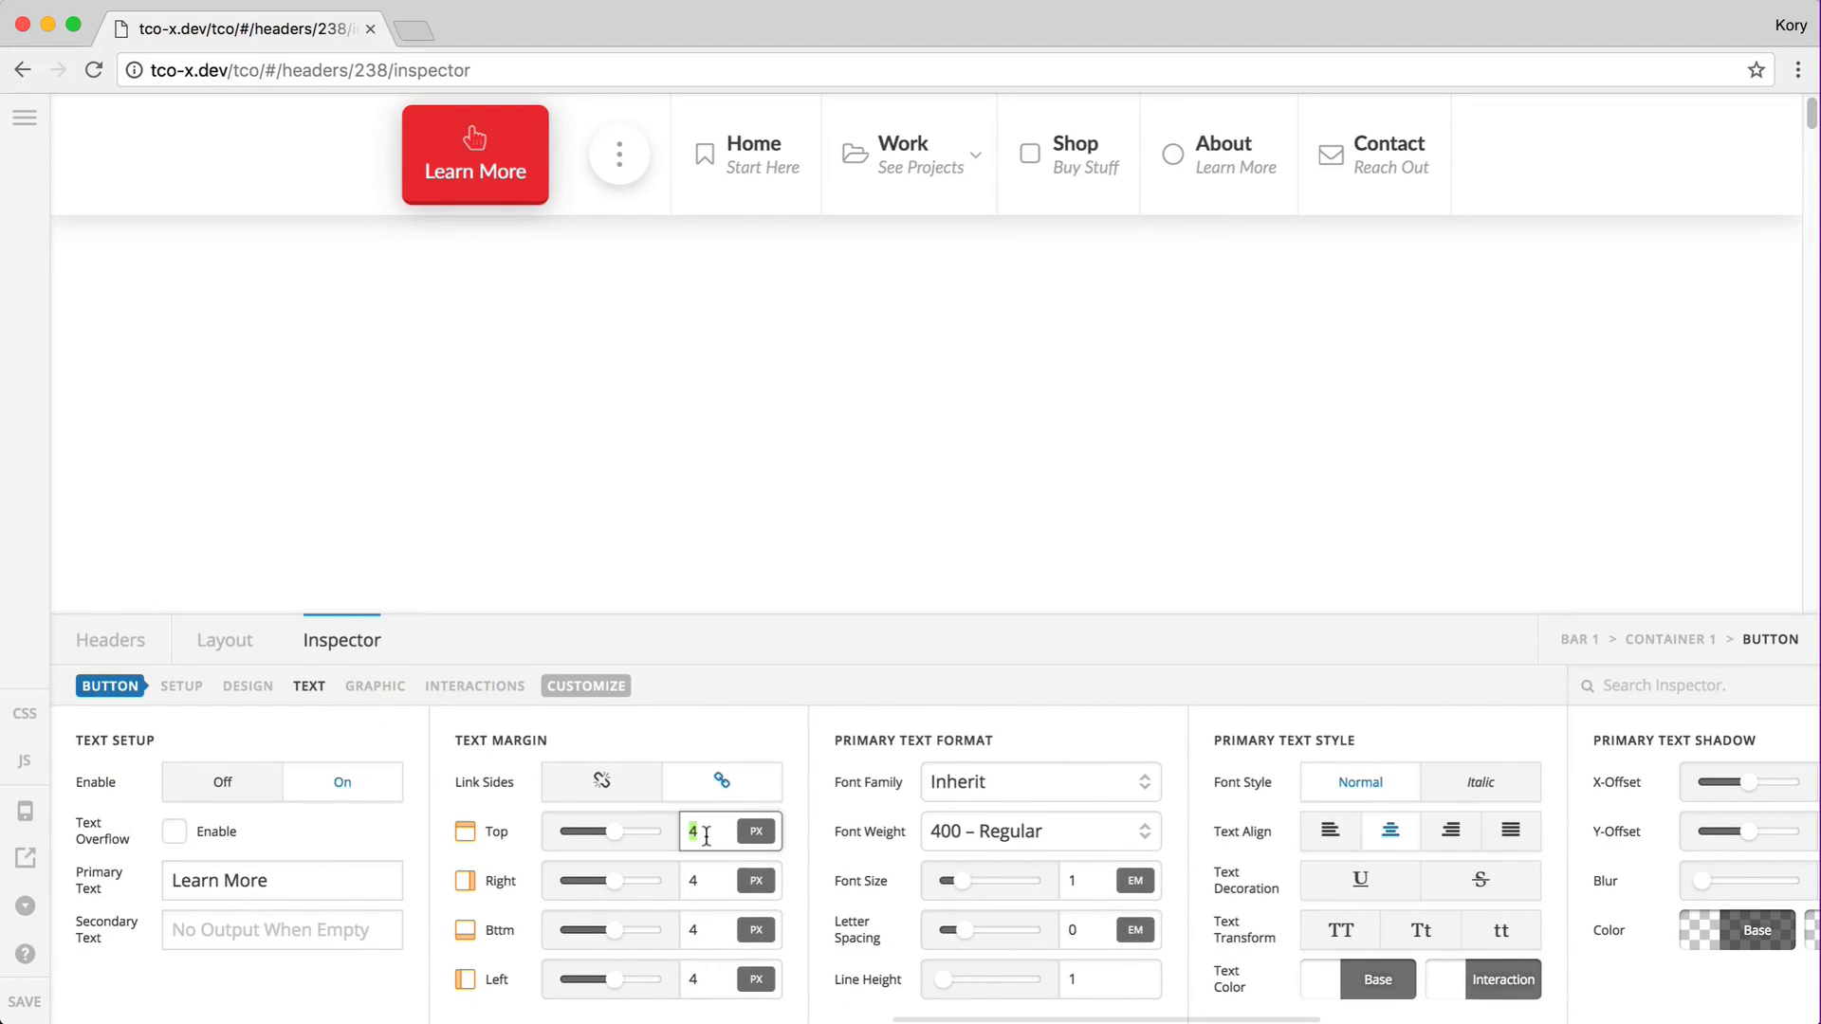
pyautogui.write('0')
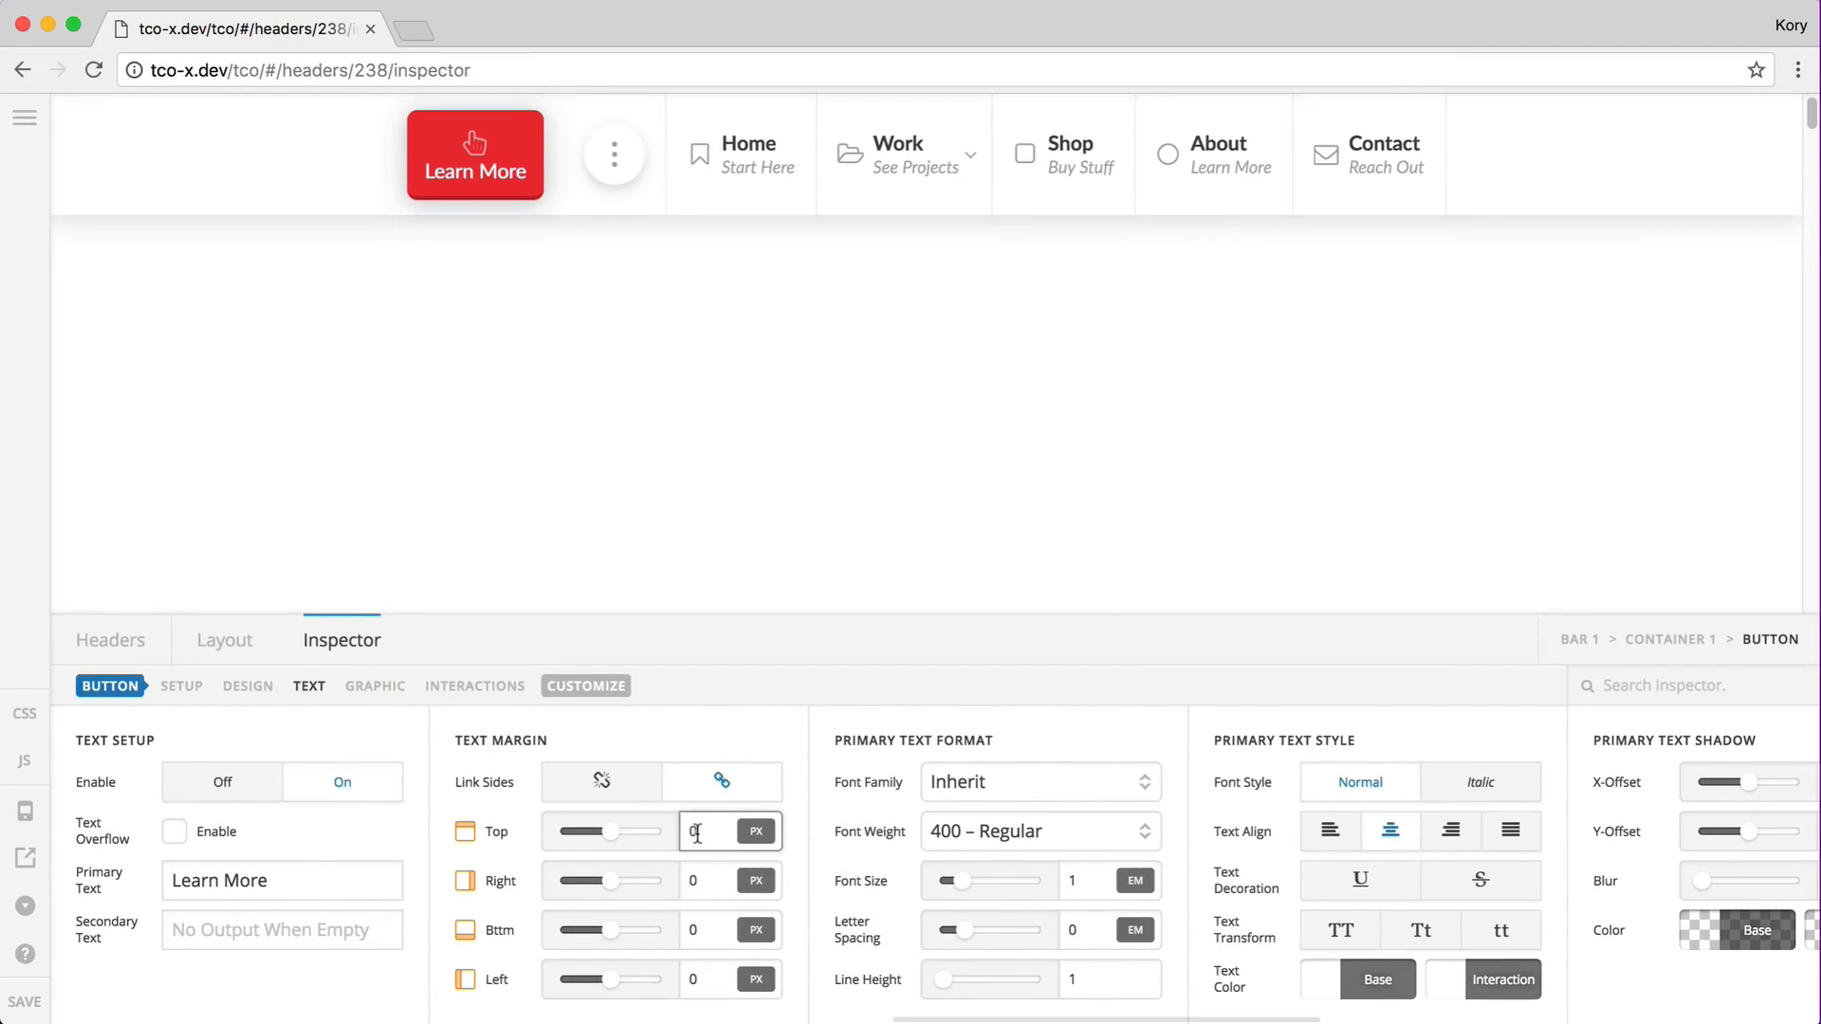
# Step: Unlink the Learn More button's text margin sides and try a top margin of 8 px, settling on 4 px
pyautogui.click(627, 792)
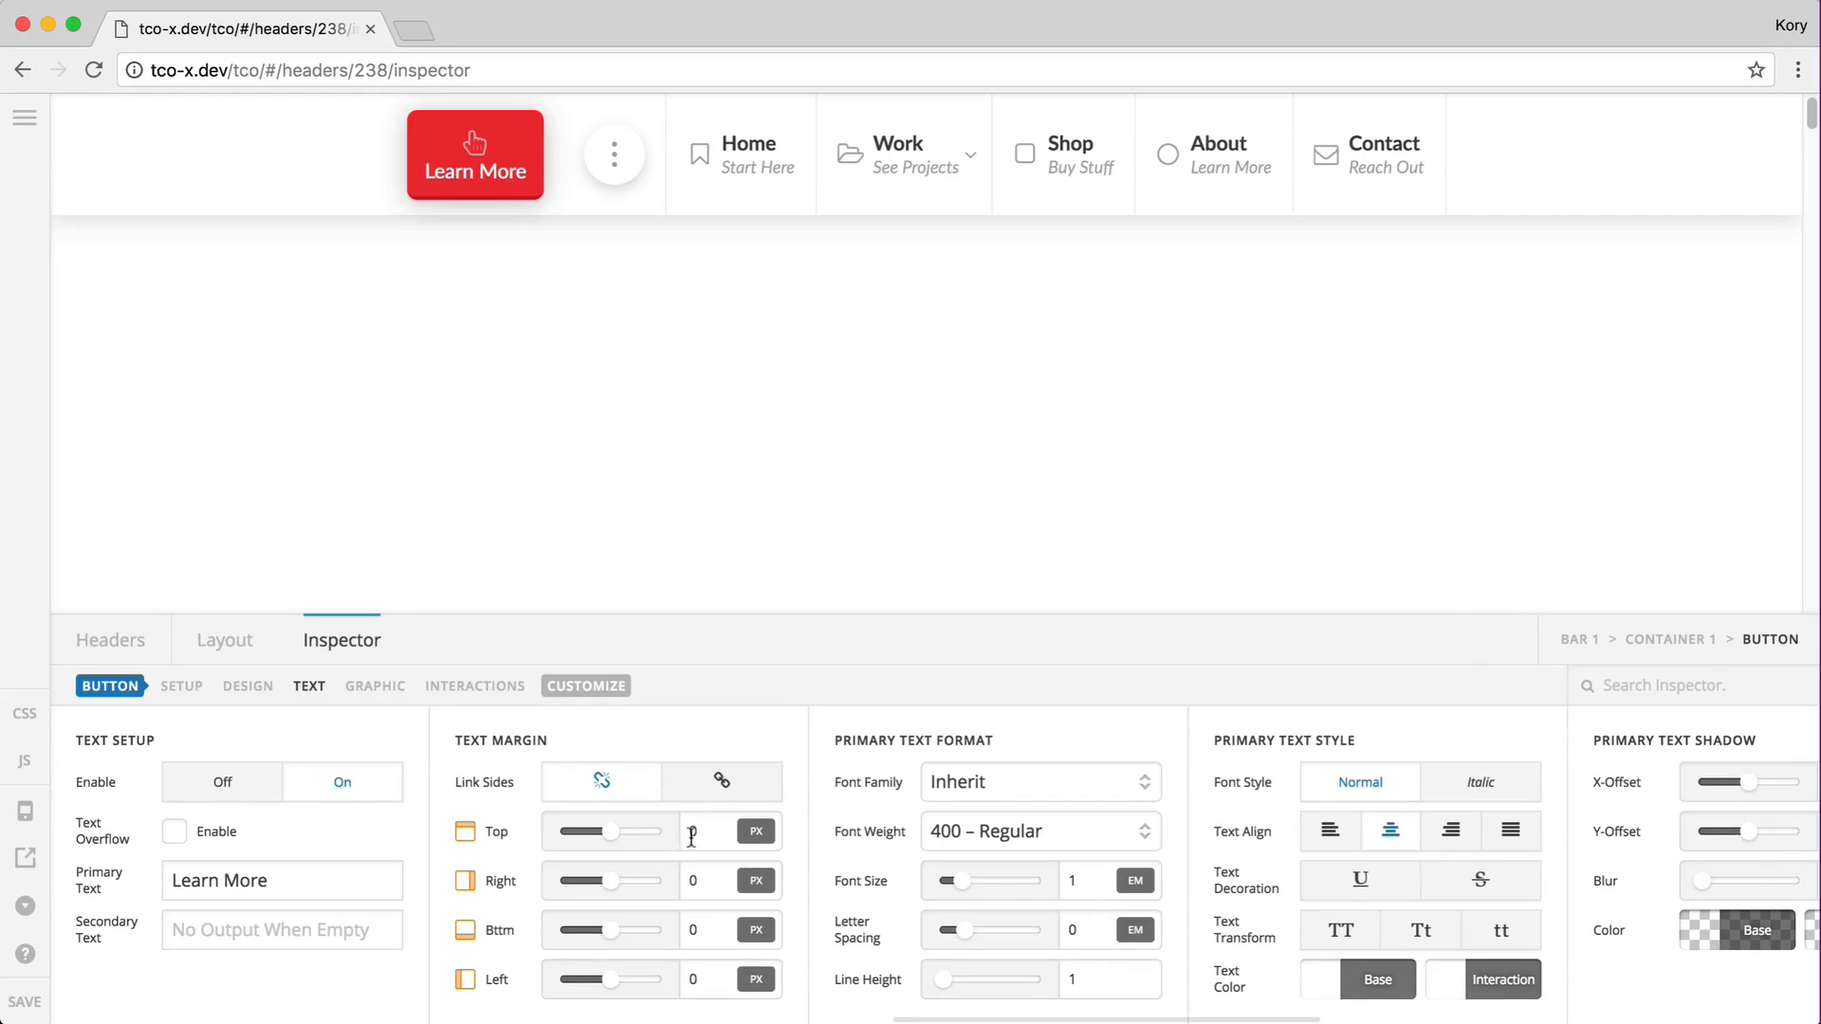
pyautogui.click(691, 837)
pyautogui.write('8')
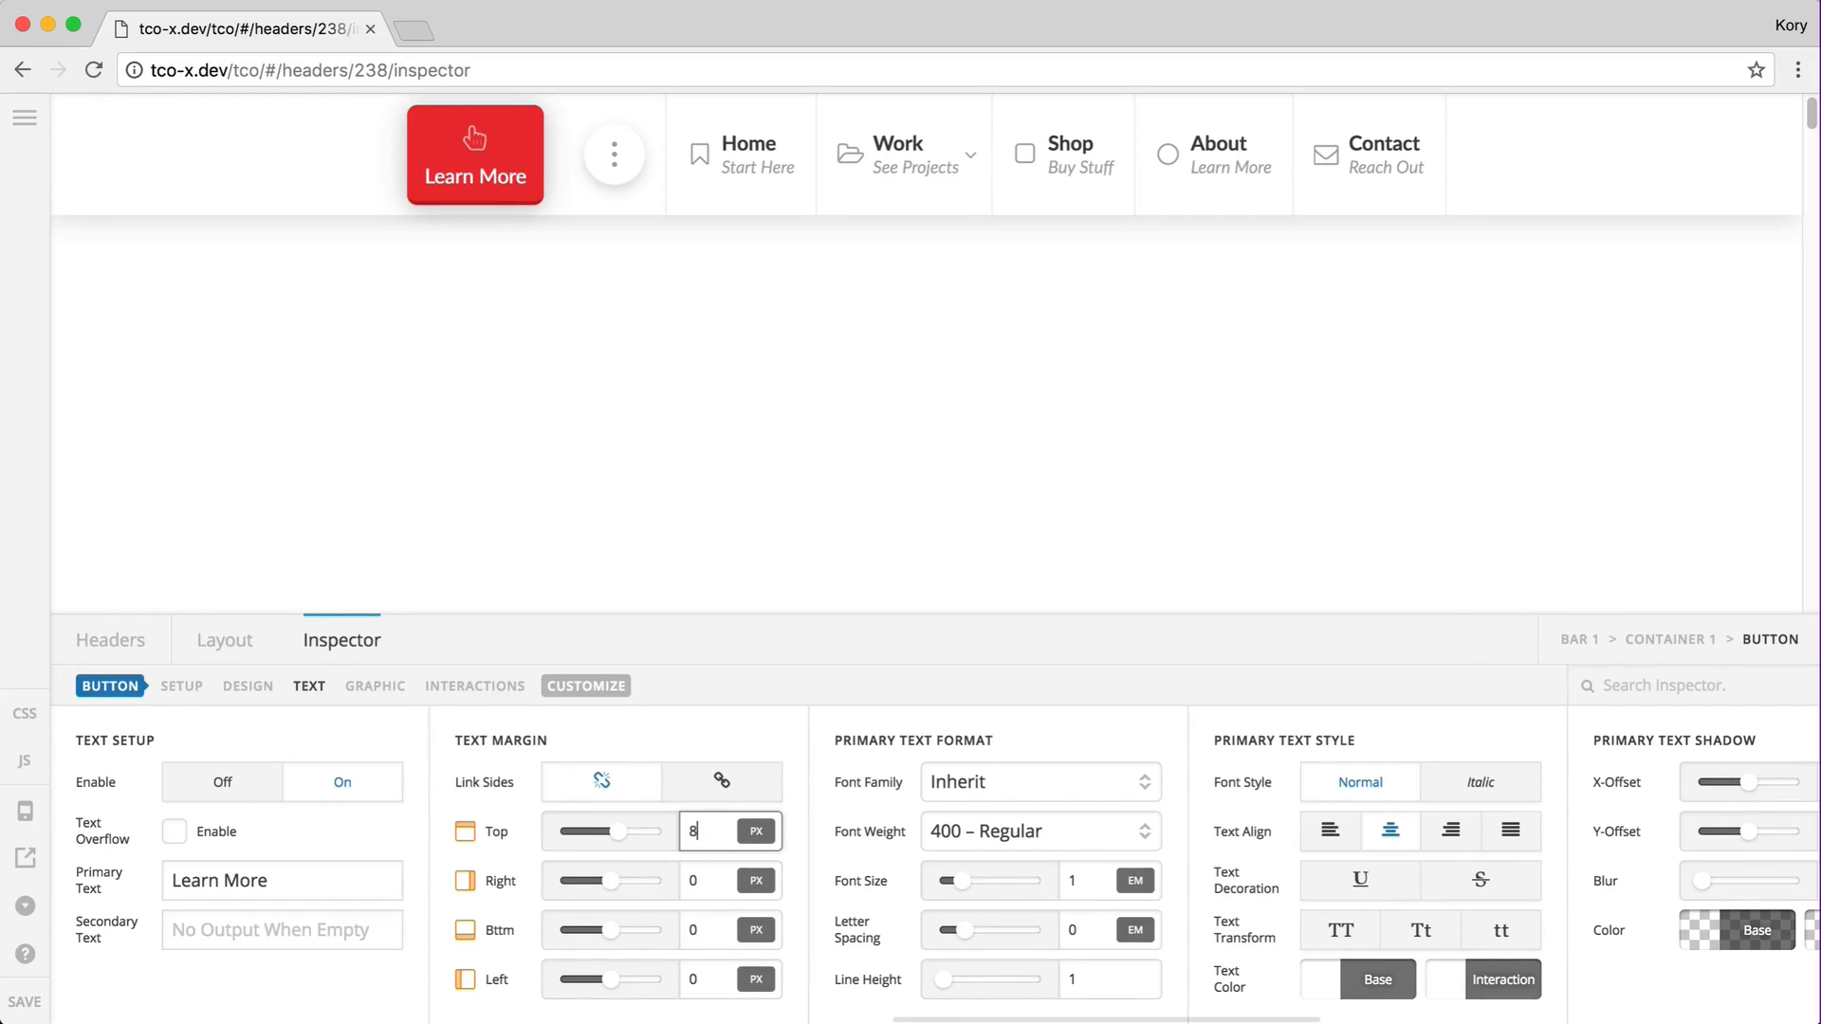
pyautogui.write('4')
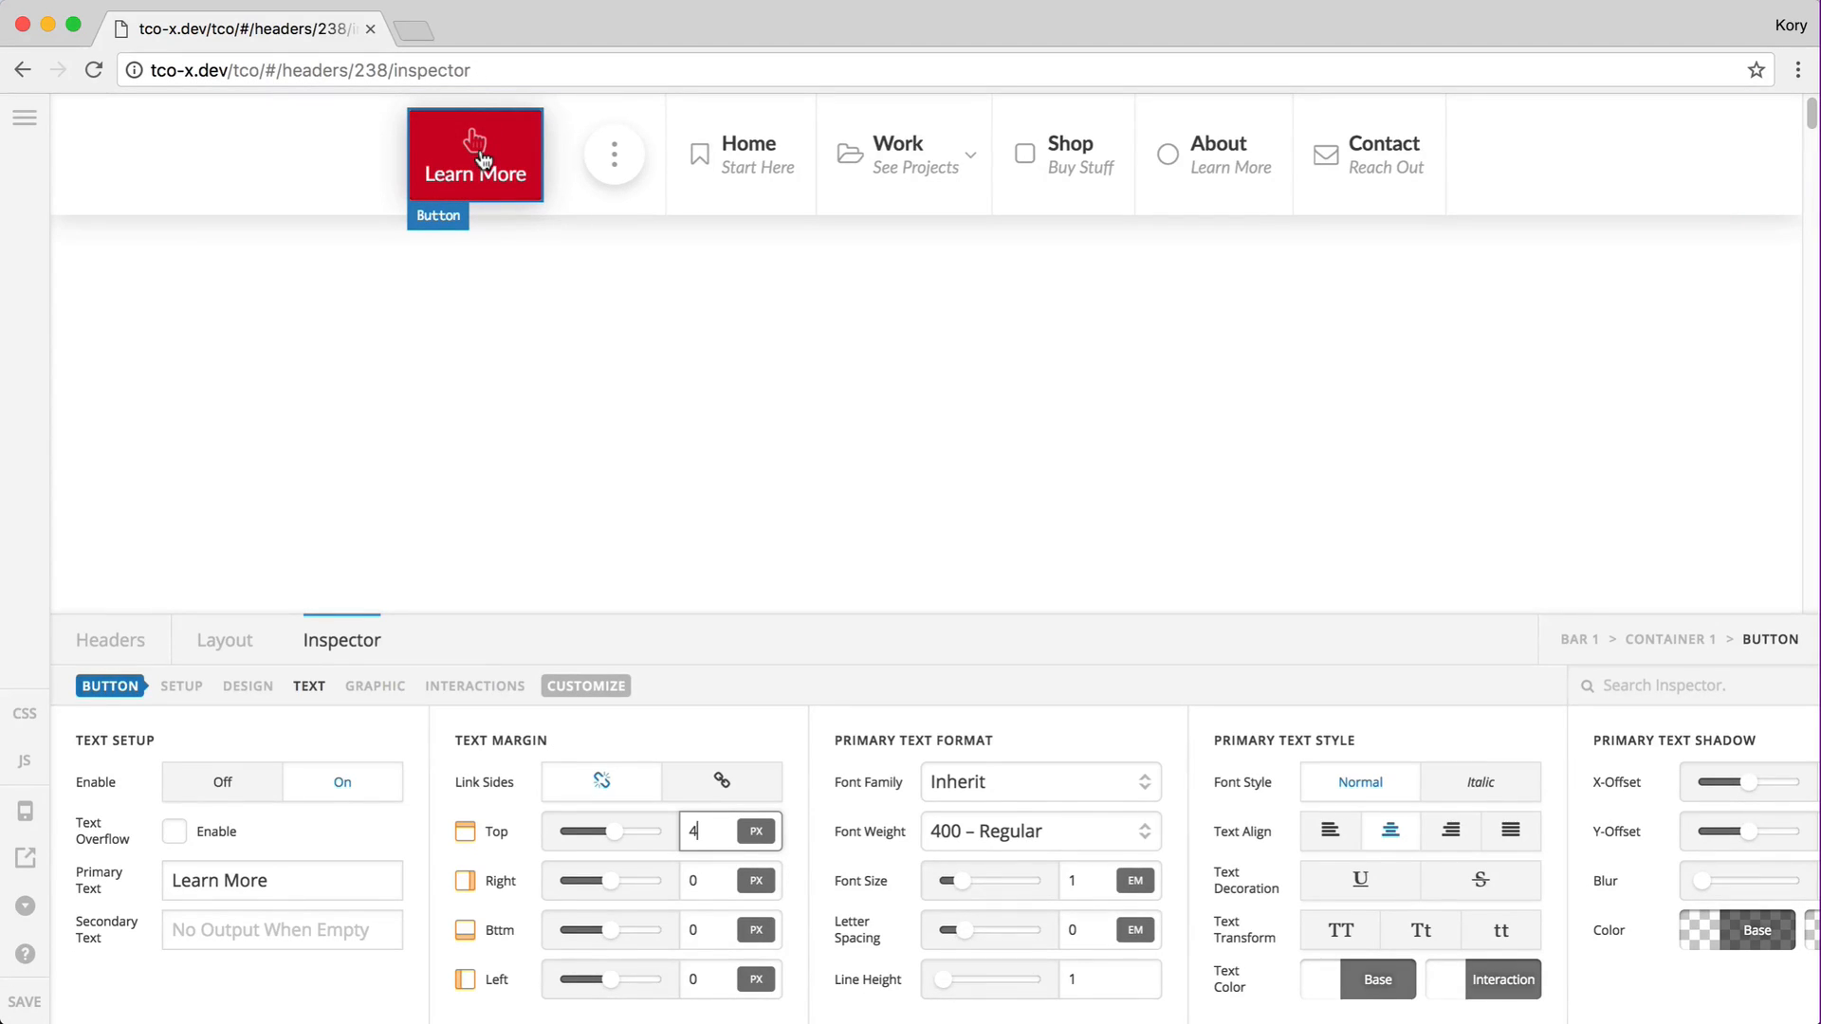
# Step: Switch the Learn More button's content layout back to Row and set its top text margin to 0 px
pyautogui.hscroll(-10, 354, 715)
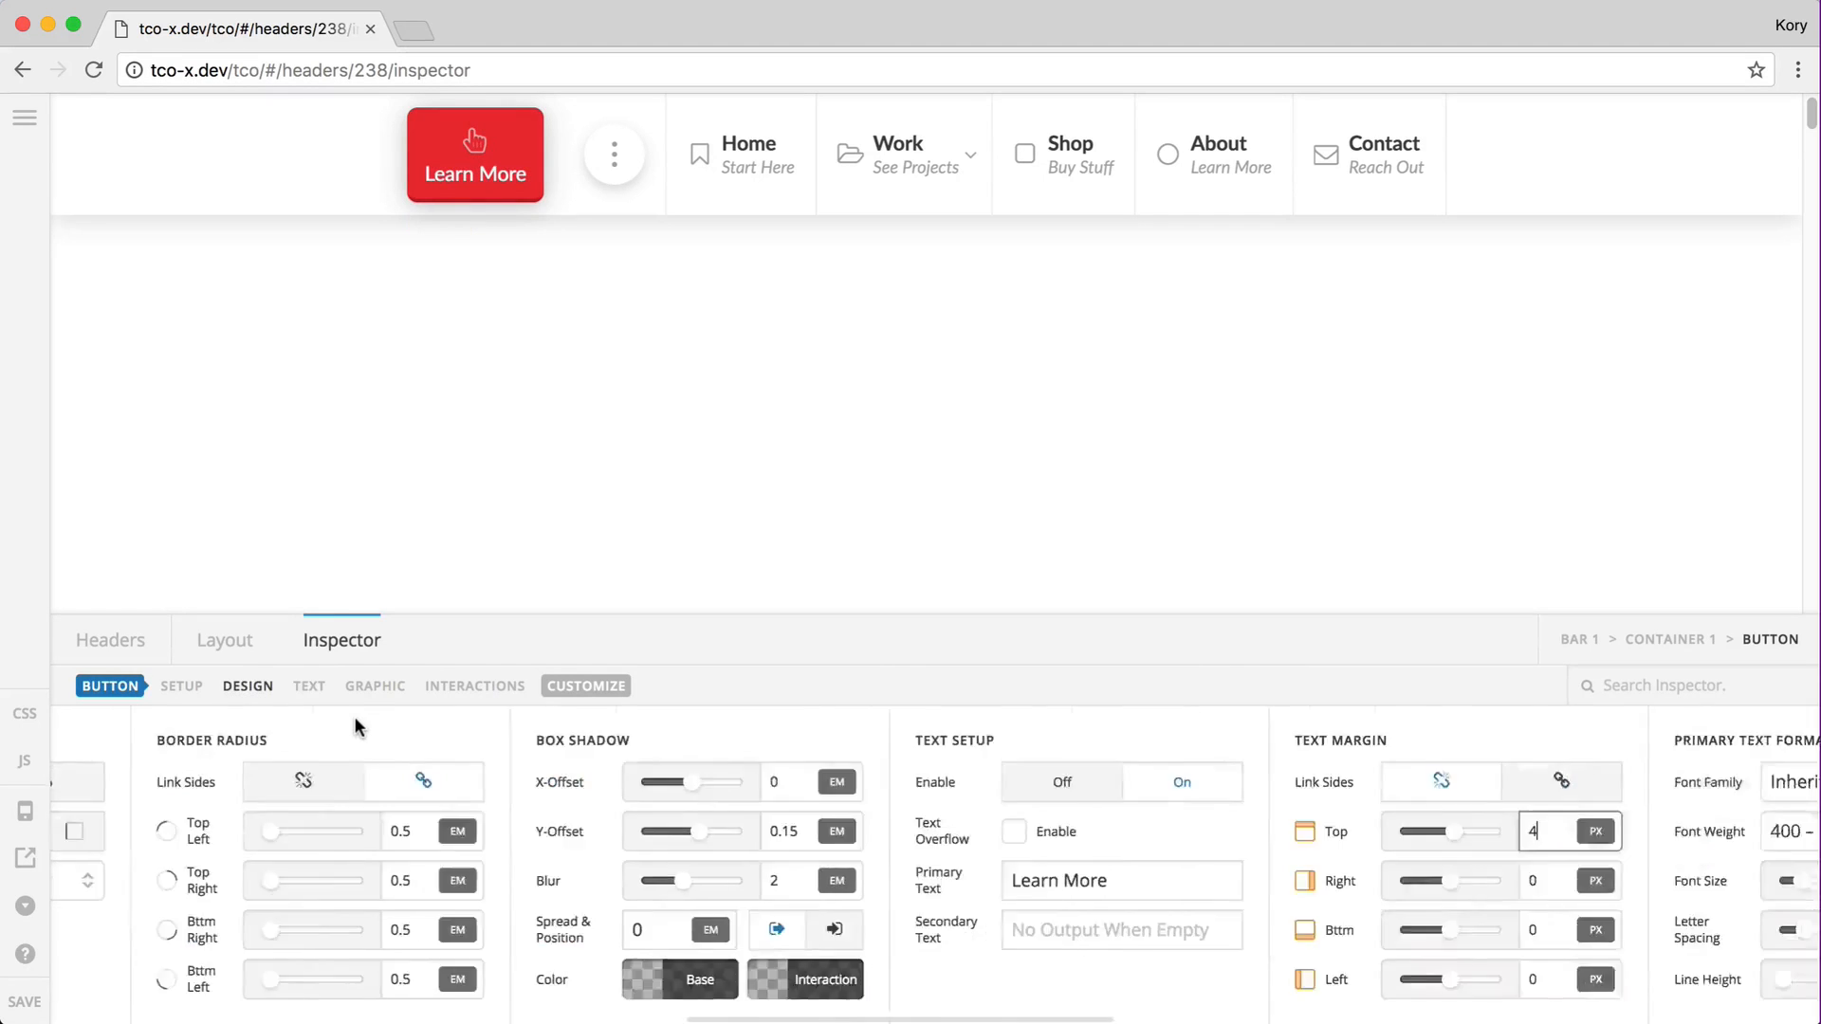
pyautogui.hscroll(-10, 889, 785)
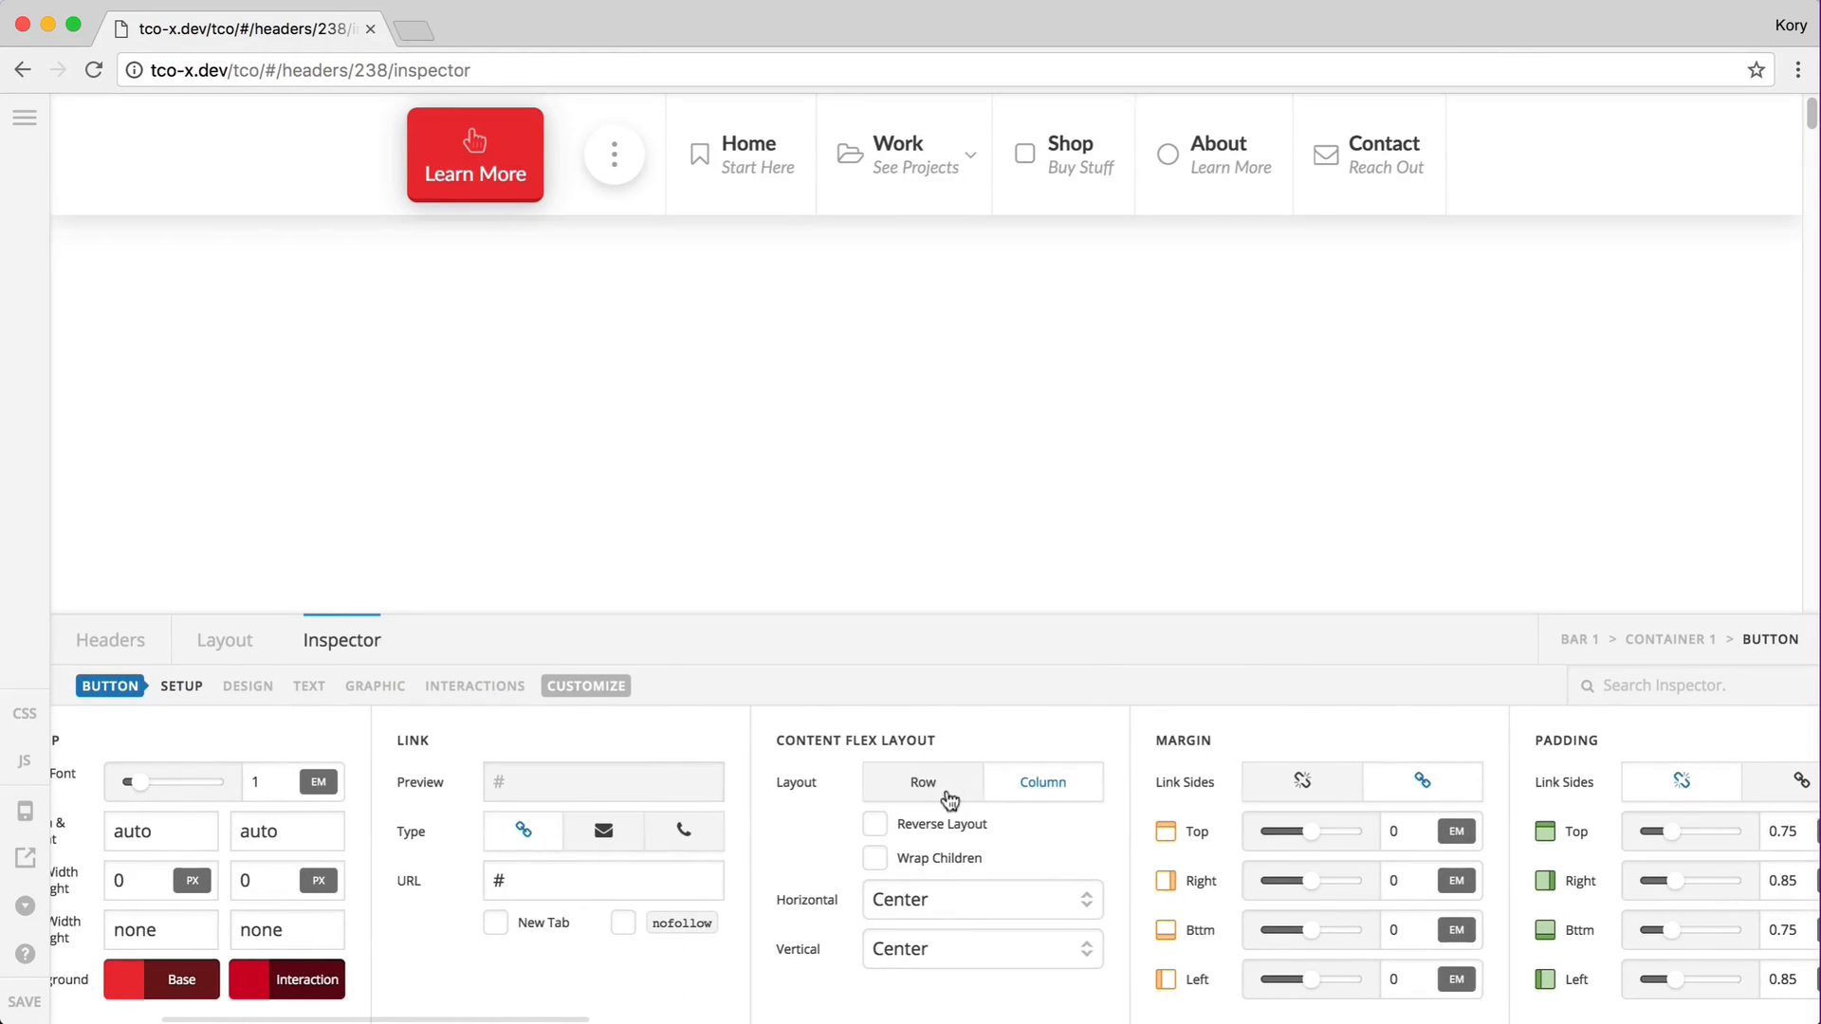
pyautogui.click(309, 686)
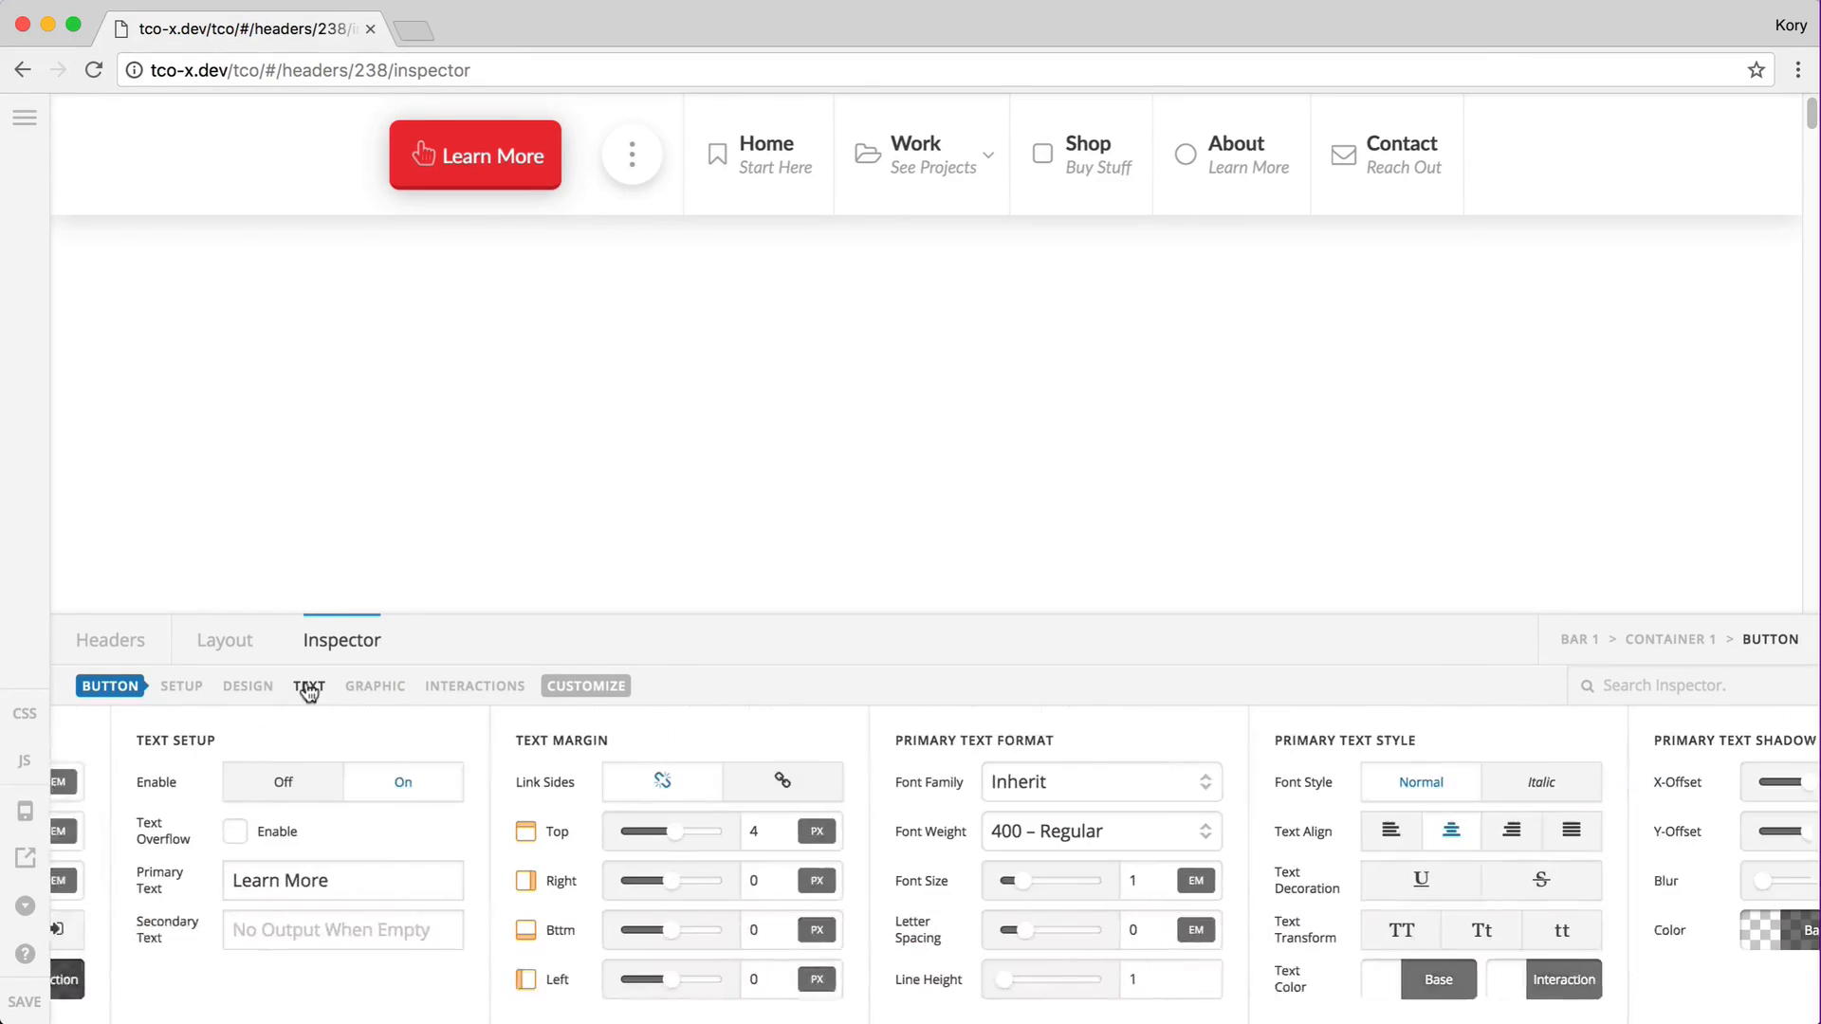
pyautogui.hscroll(4, 817, 891)
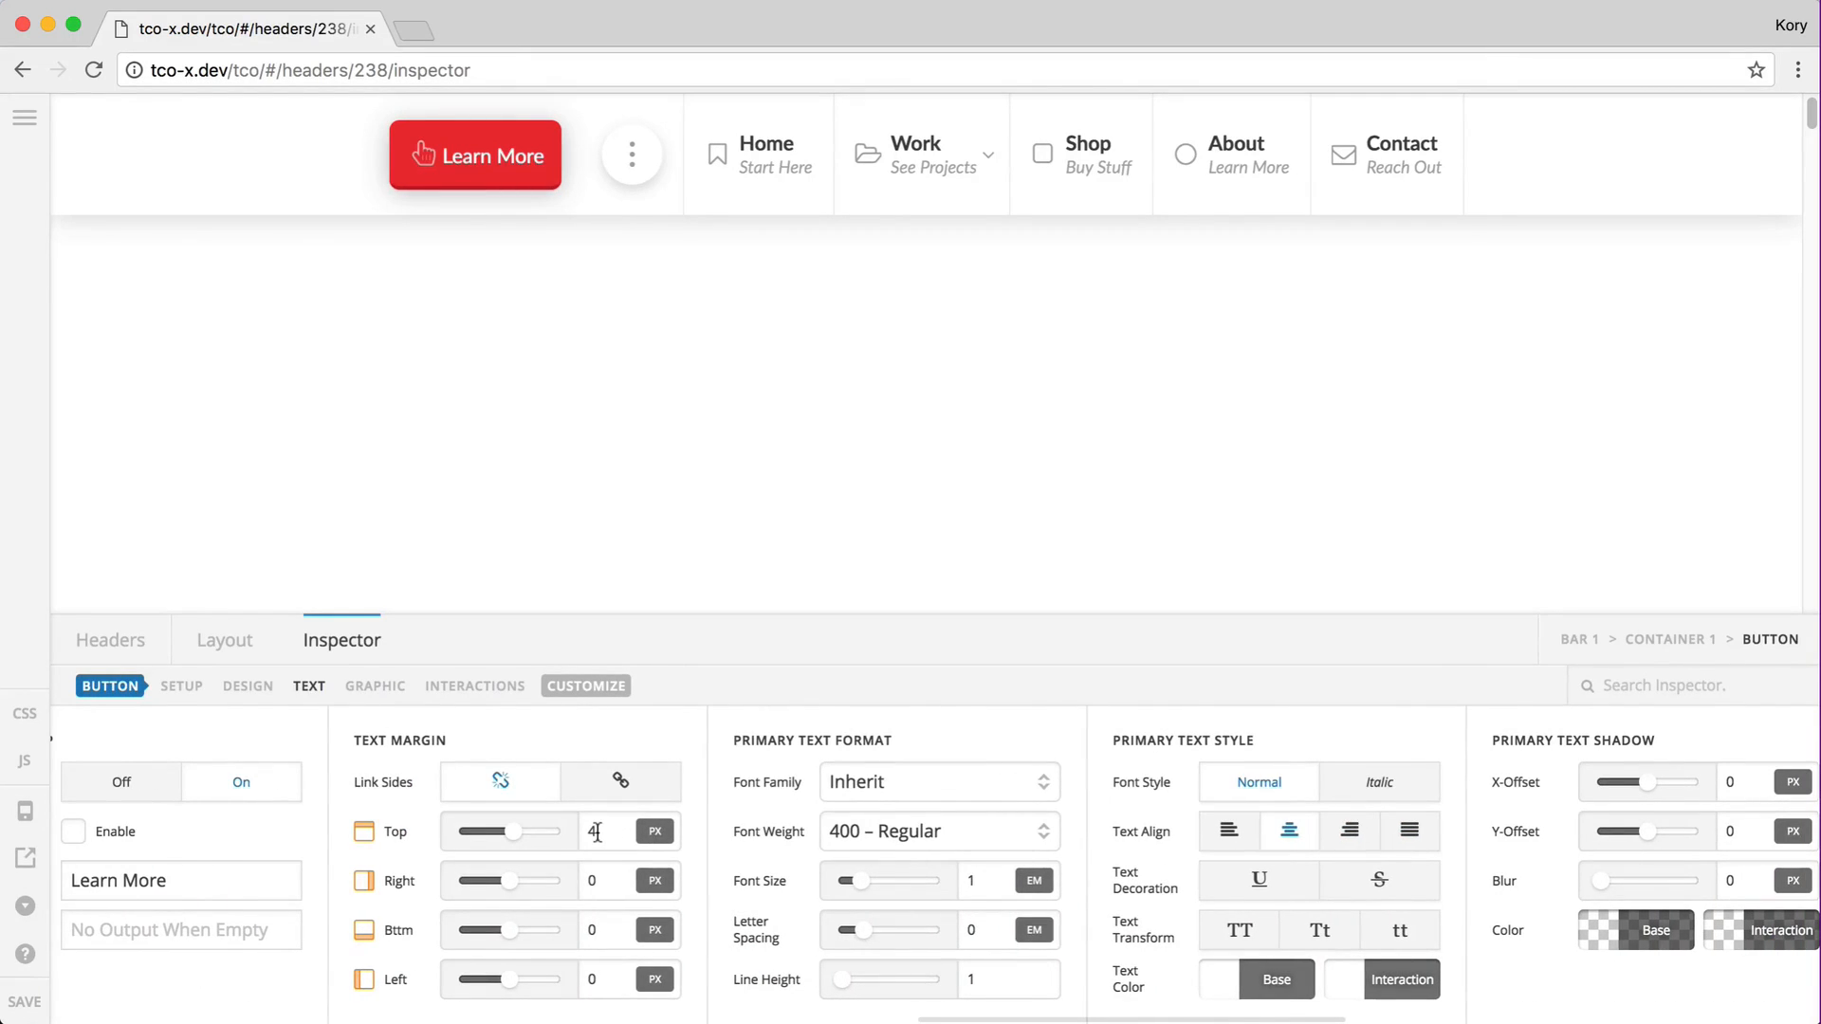
pyautogui.click(597, 832)
pyautogui.write('0')
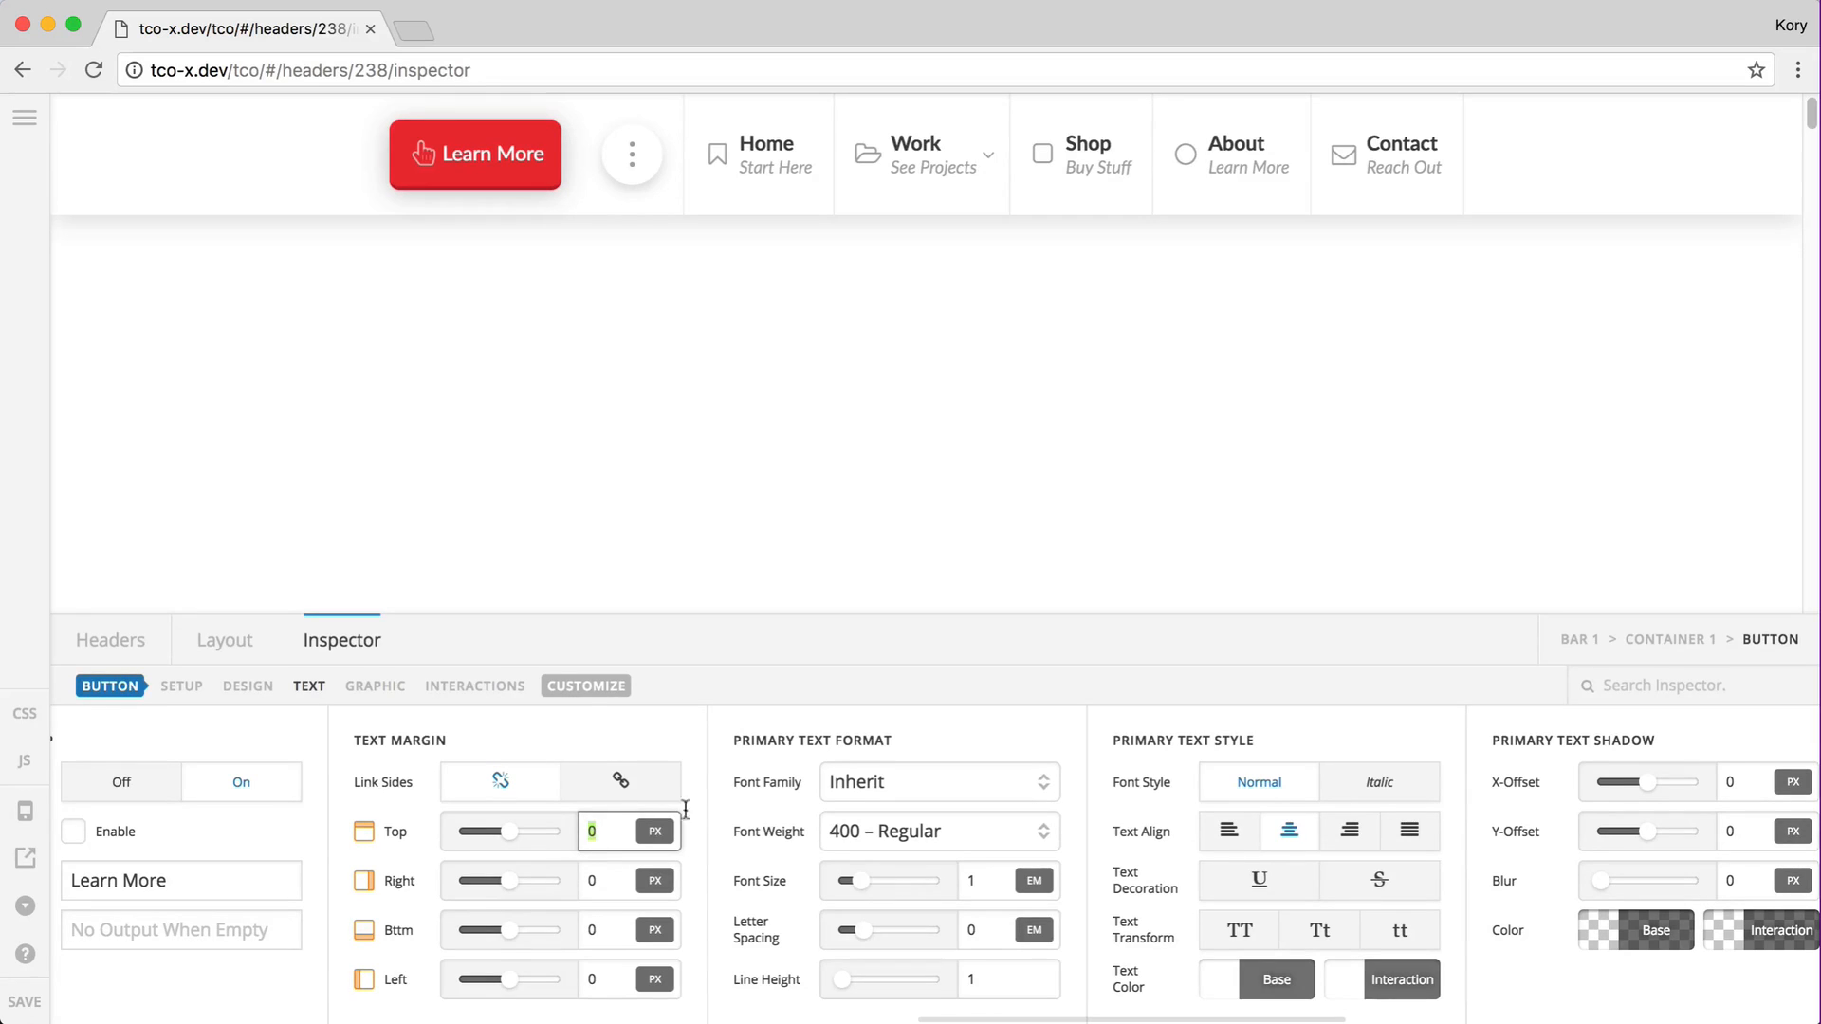
# Step: Try a bottom text margin of 2 px on the Learn More button and return it to 0 px
pyautogui.doubleClick(592, 816)
pyautogui.click(595, 920)
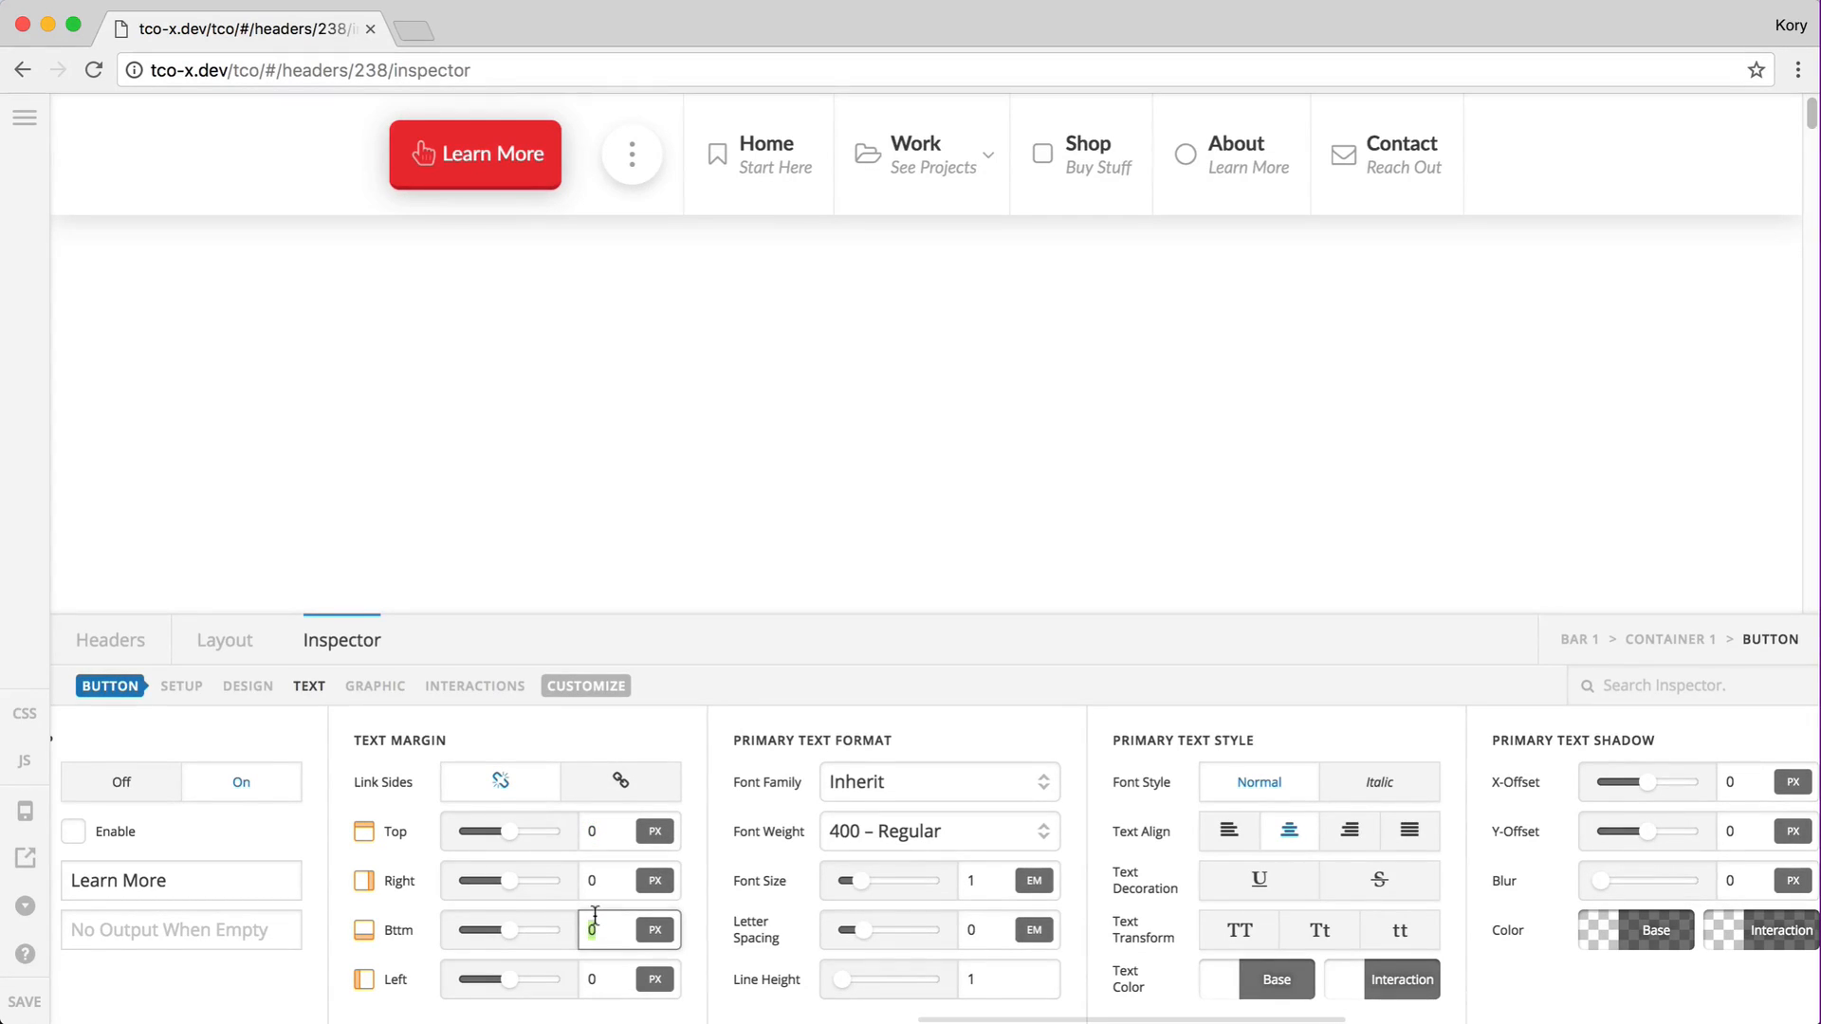
pyautogui.write('2')
pyautogui.write('0')
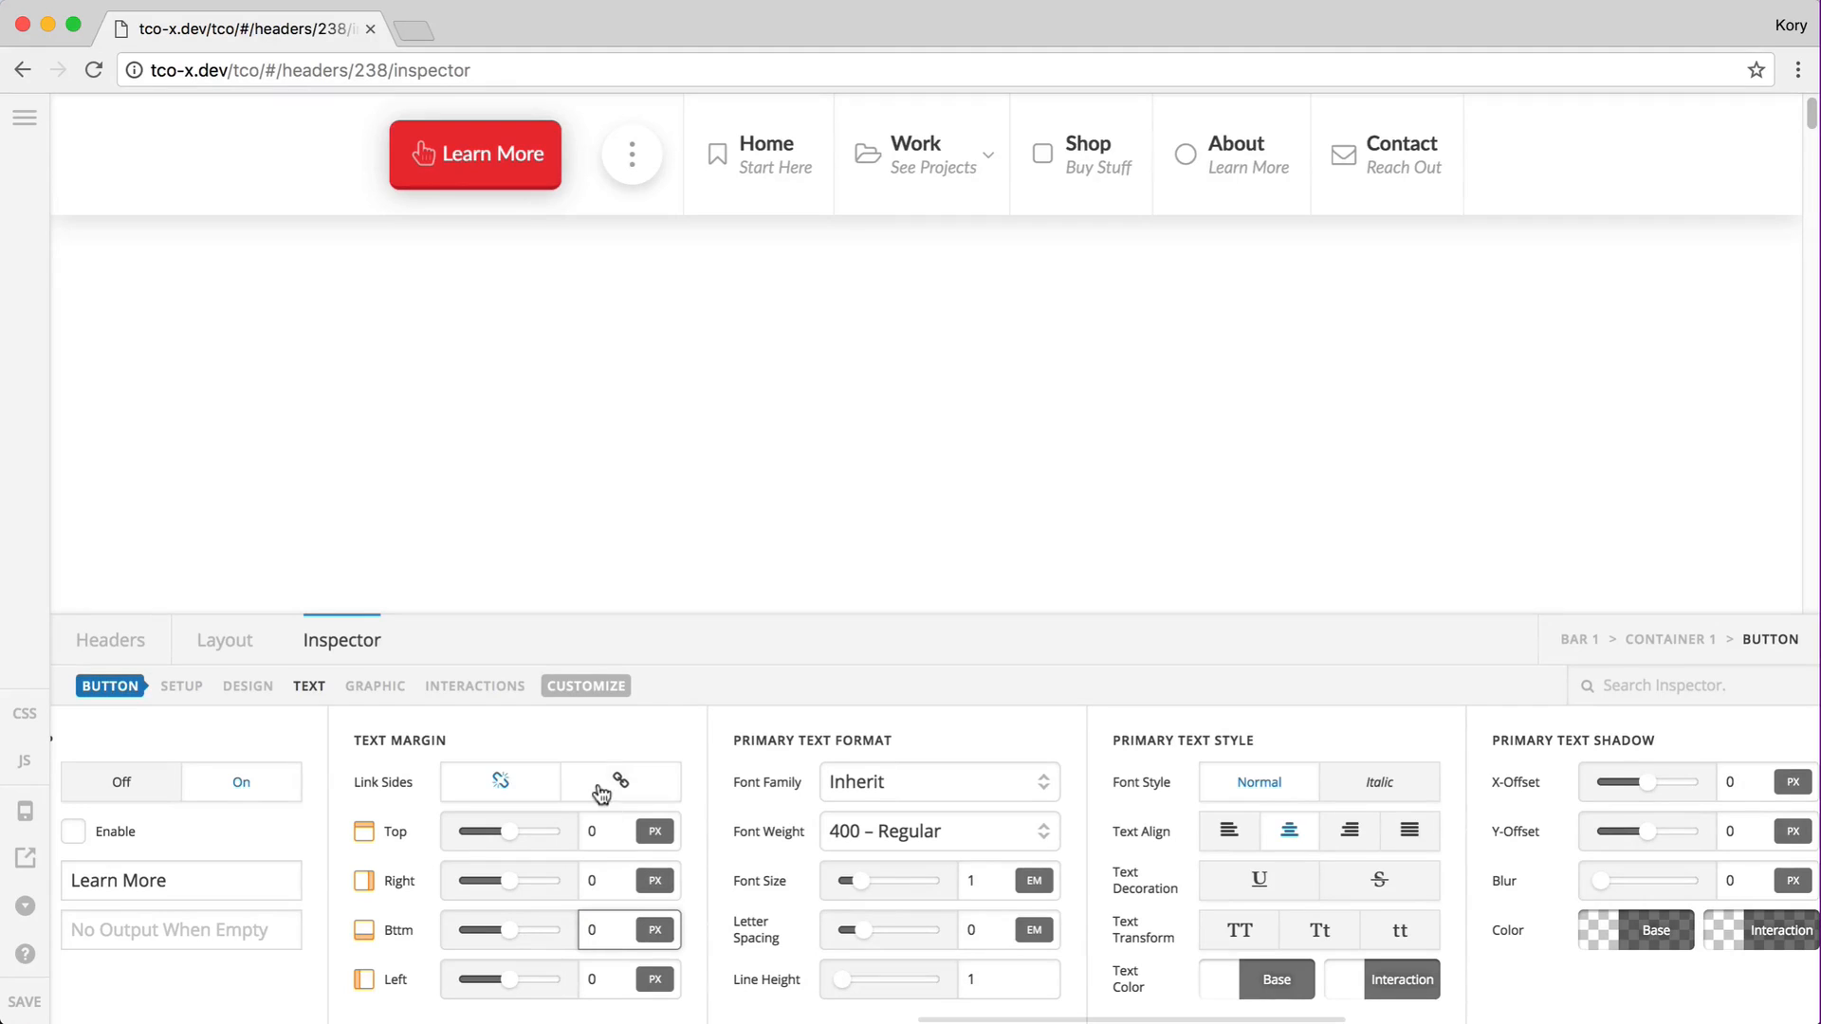
# Step: Link the Learn More button's text margin sides and set them all to 4 px
pyautogui.click(599, 794)
pyautogui.click(591, 831)
pyautogui.write('4')
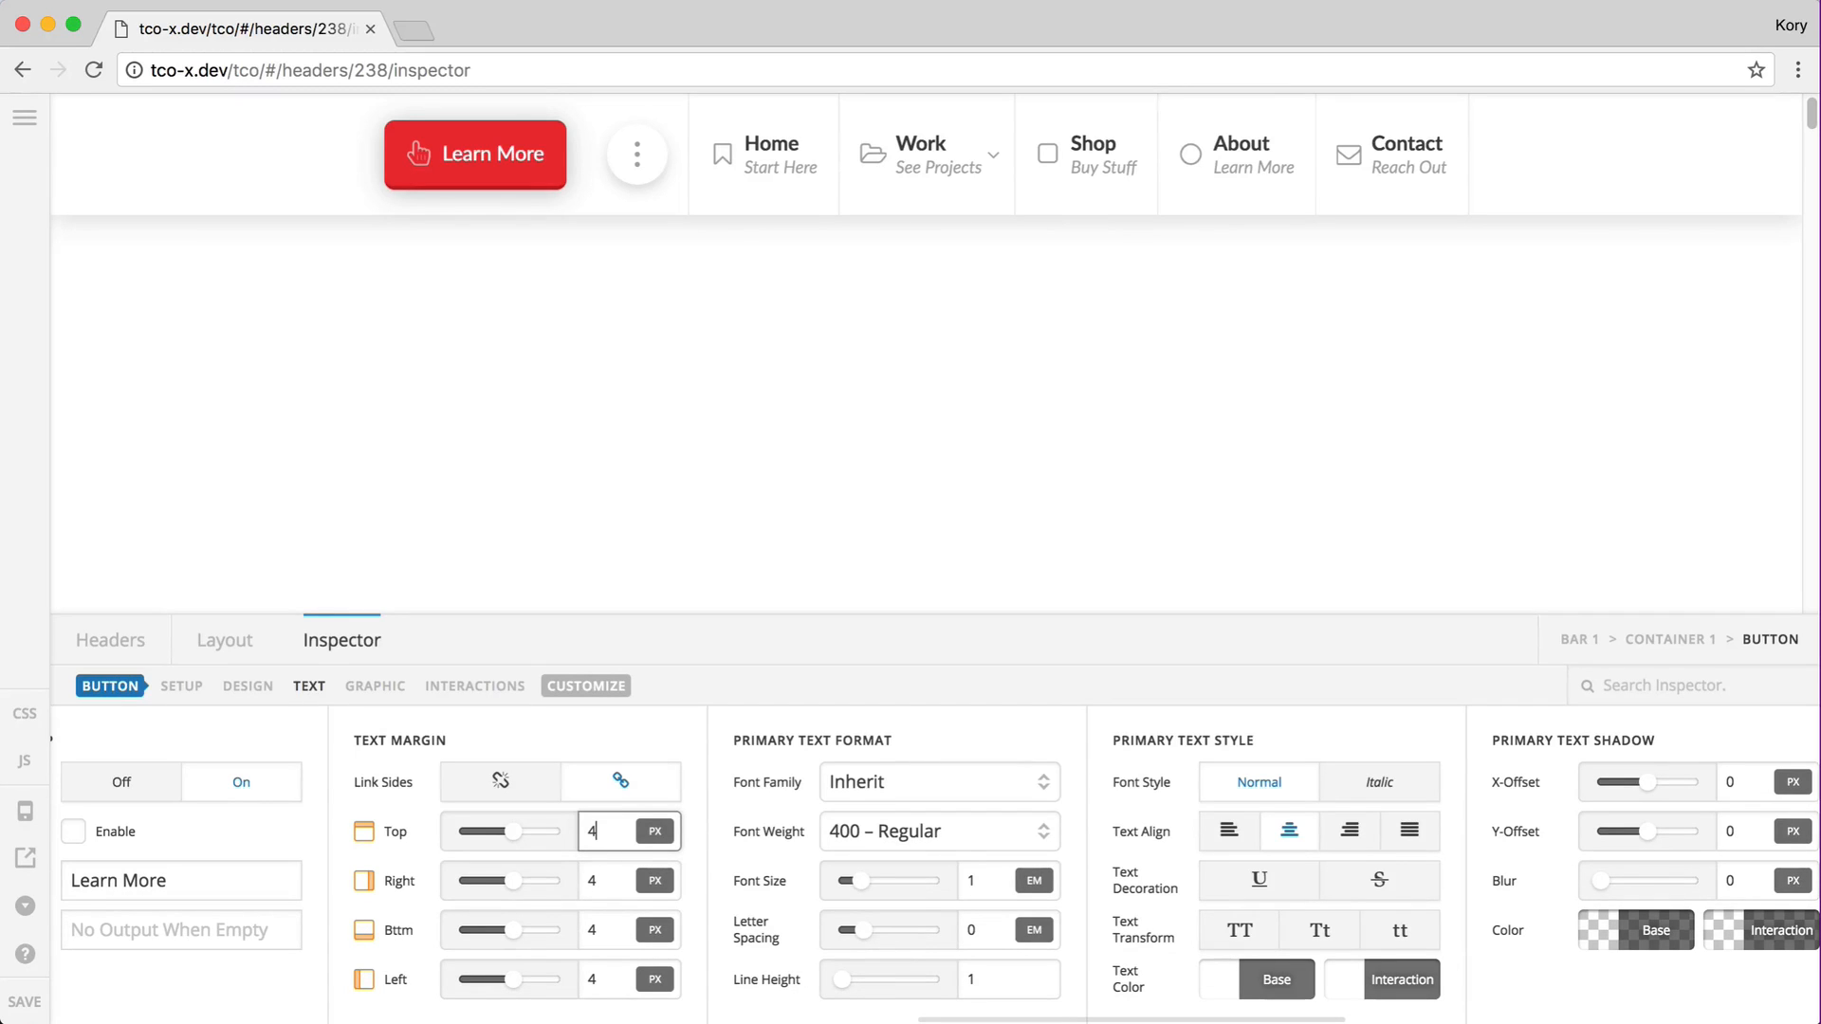
# Step: Review the font family options for the Learn More button's primary text, keeping Inherit
pyautogui.hscroll(5, 1172, 863)
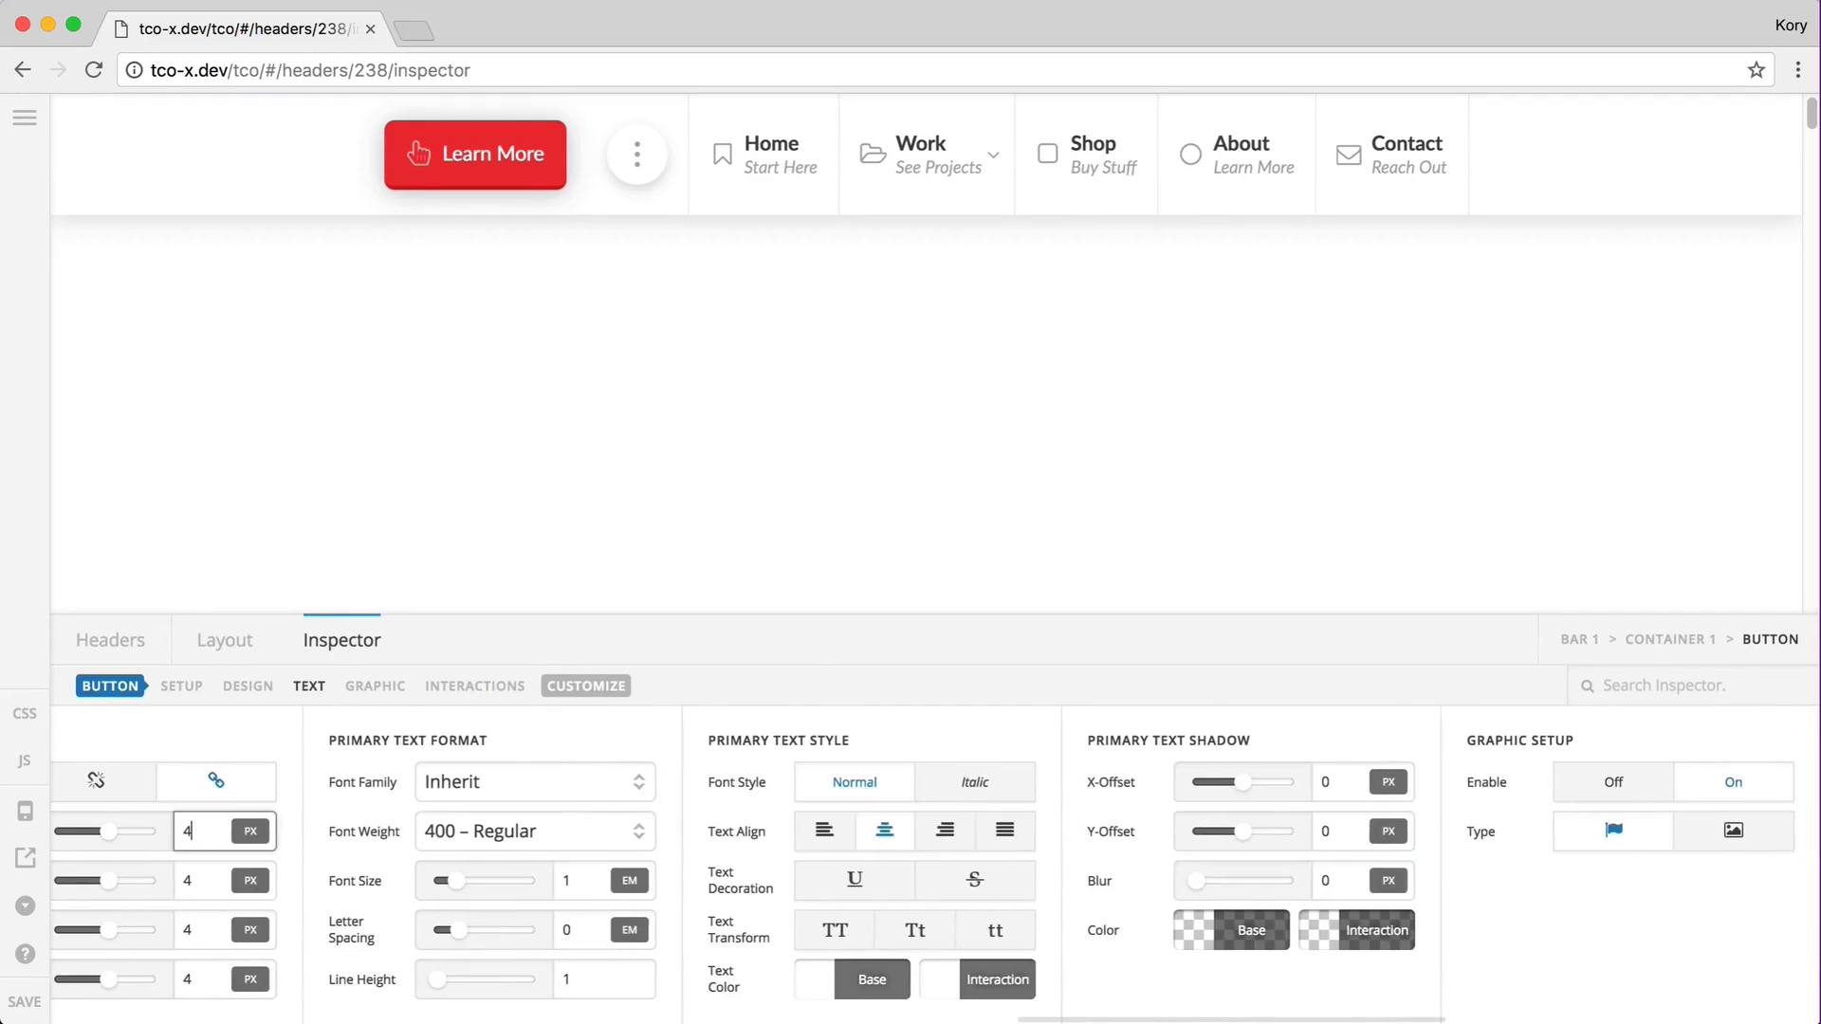
pyautogui.hscroll(-7, 1172, 863)
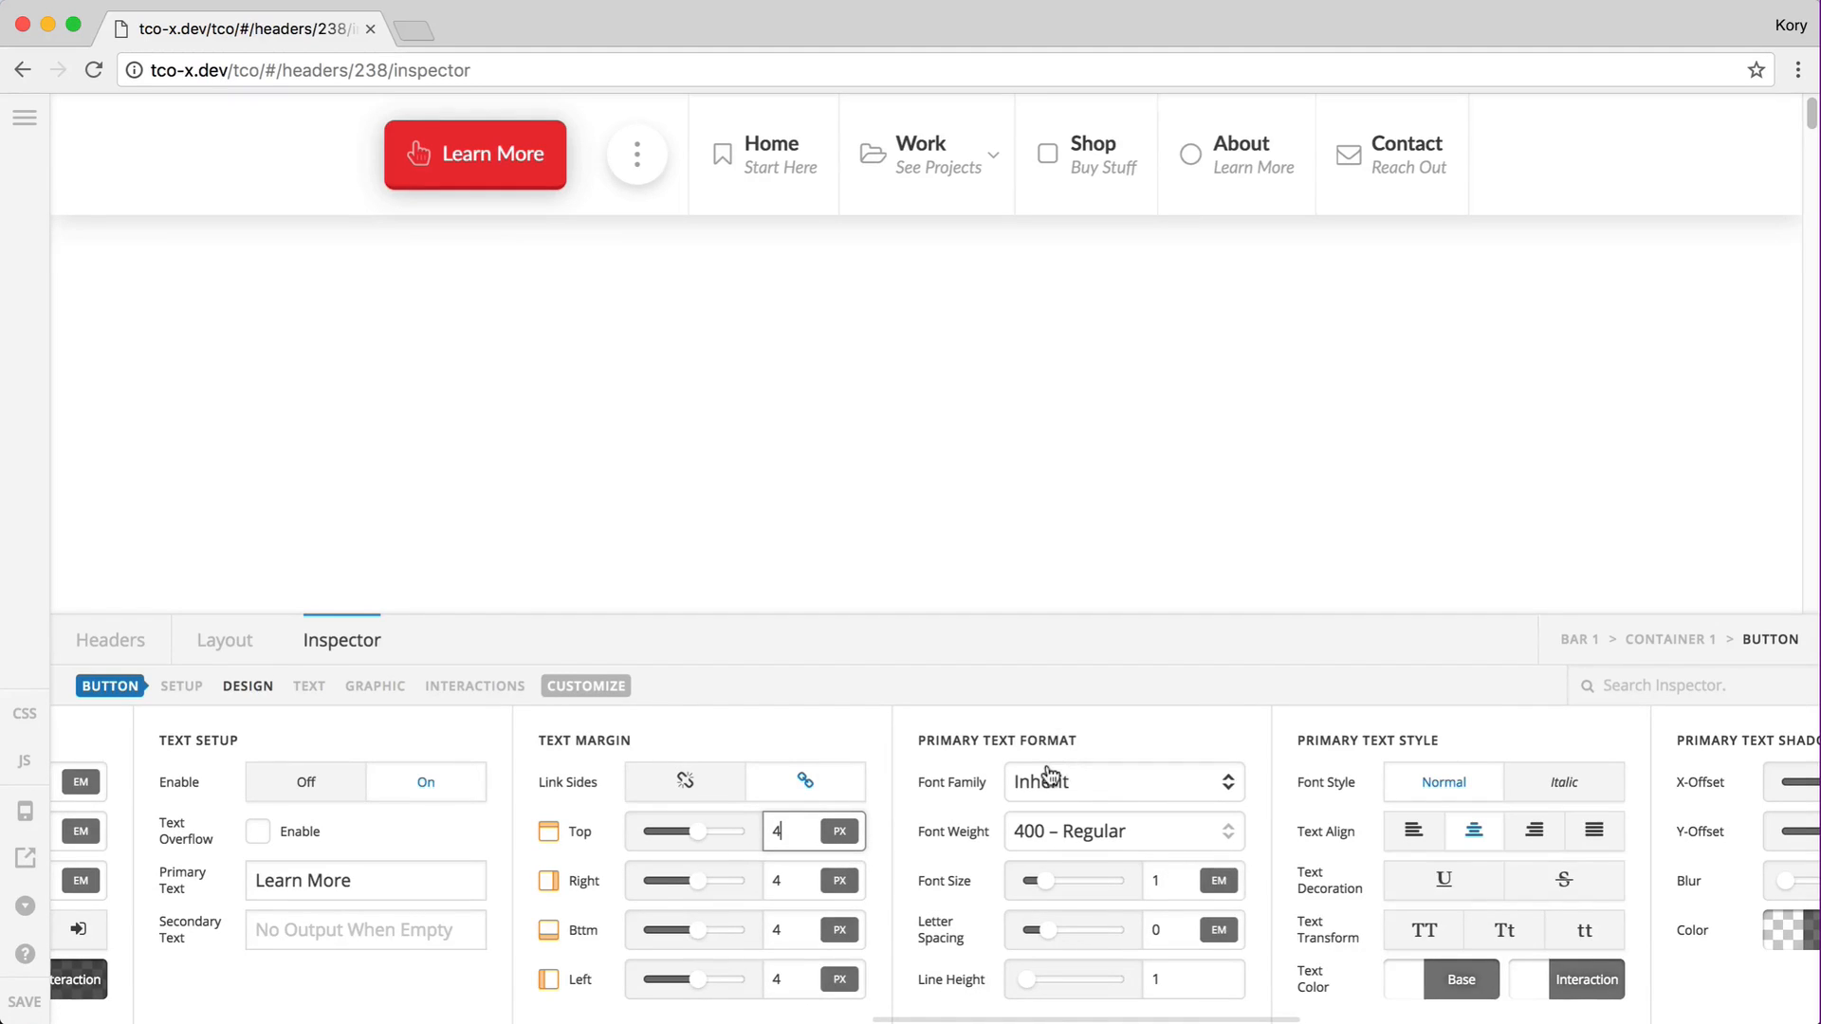
pyautogui.hscroll(3, 1044, 772)
pyautogui.hscroll(3, 1286, 926)
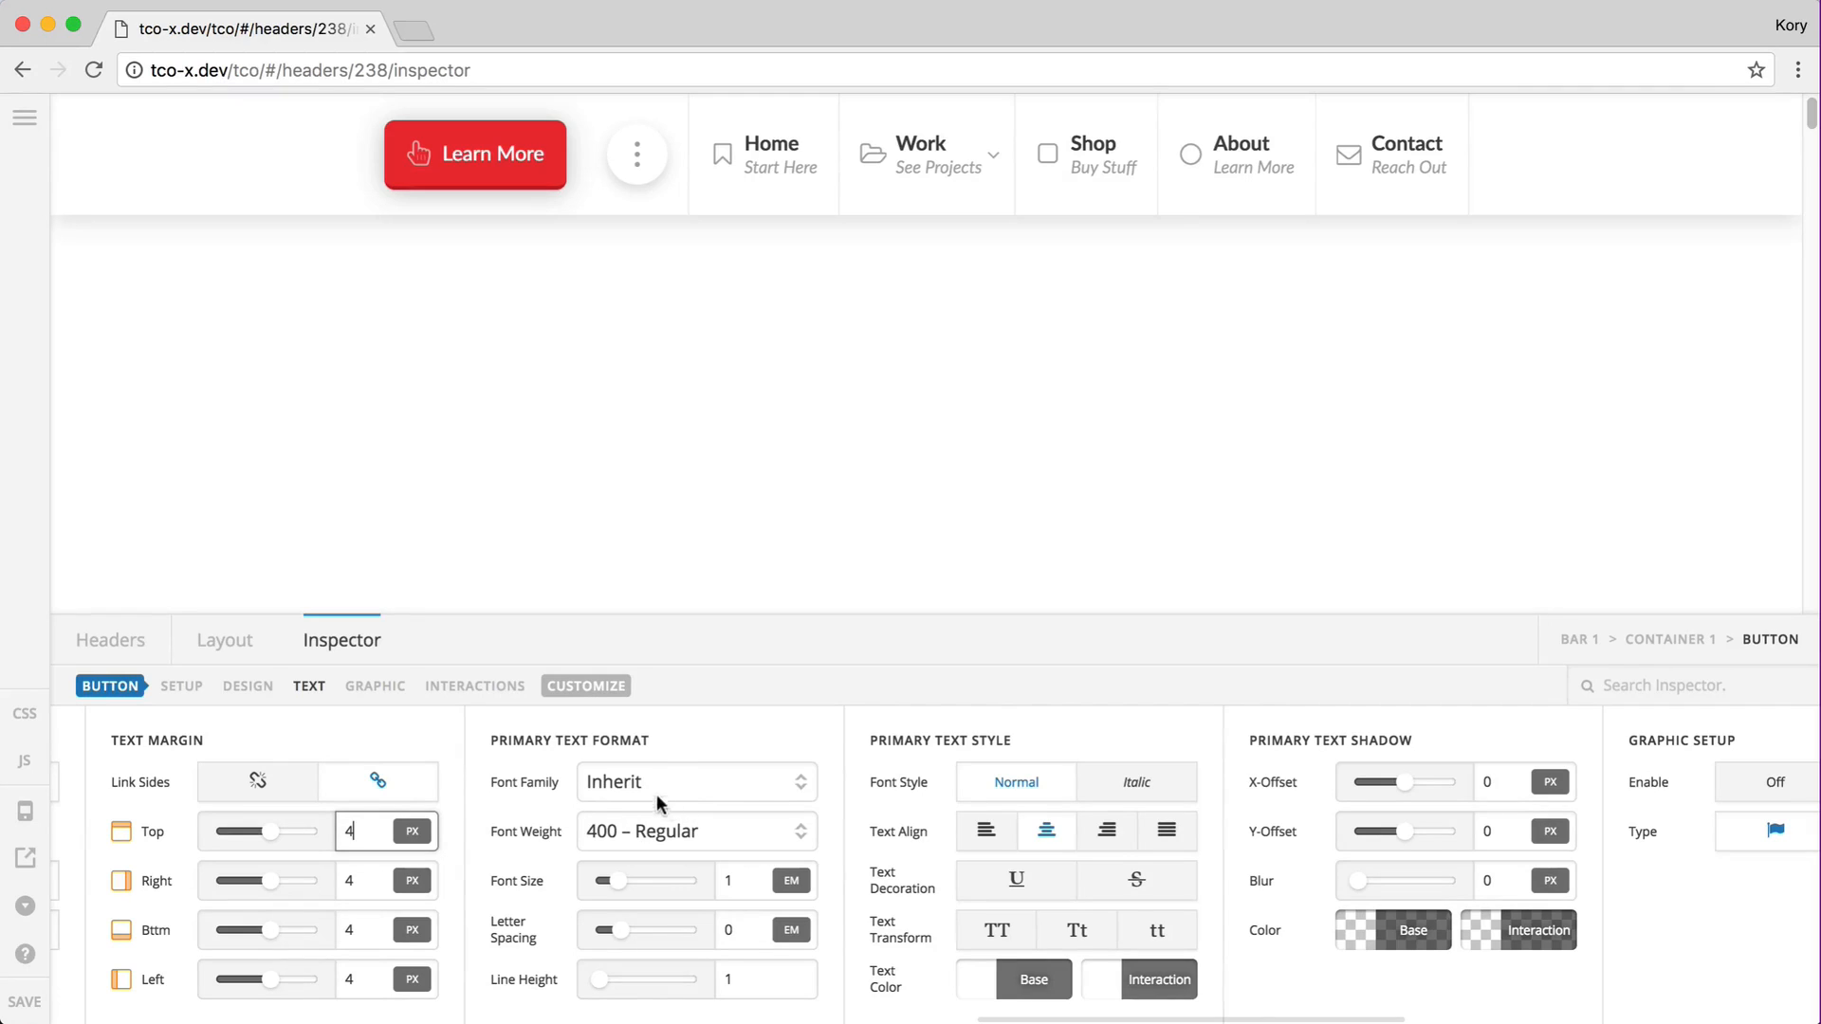
pyautogui.click(630, 774)
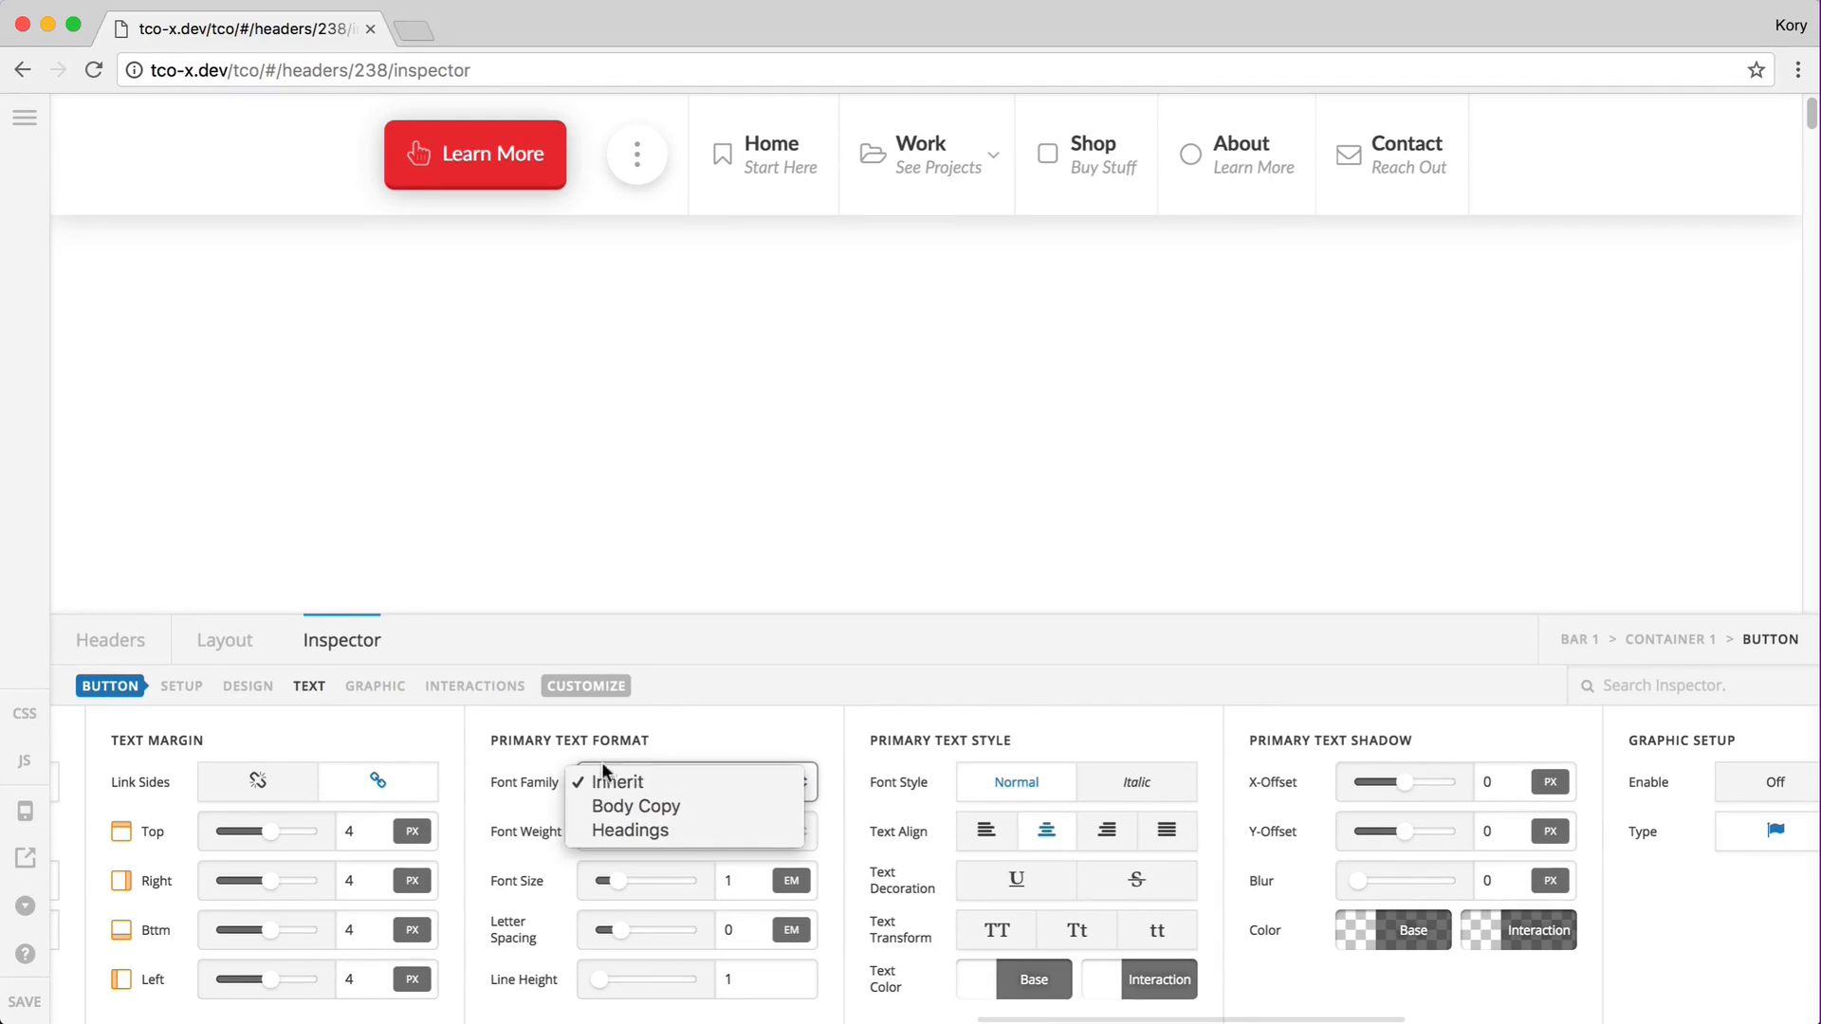
pyautogui.click(505, 787)
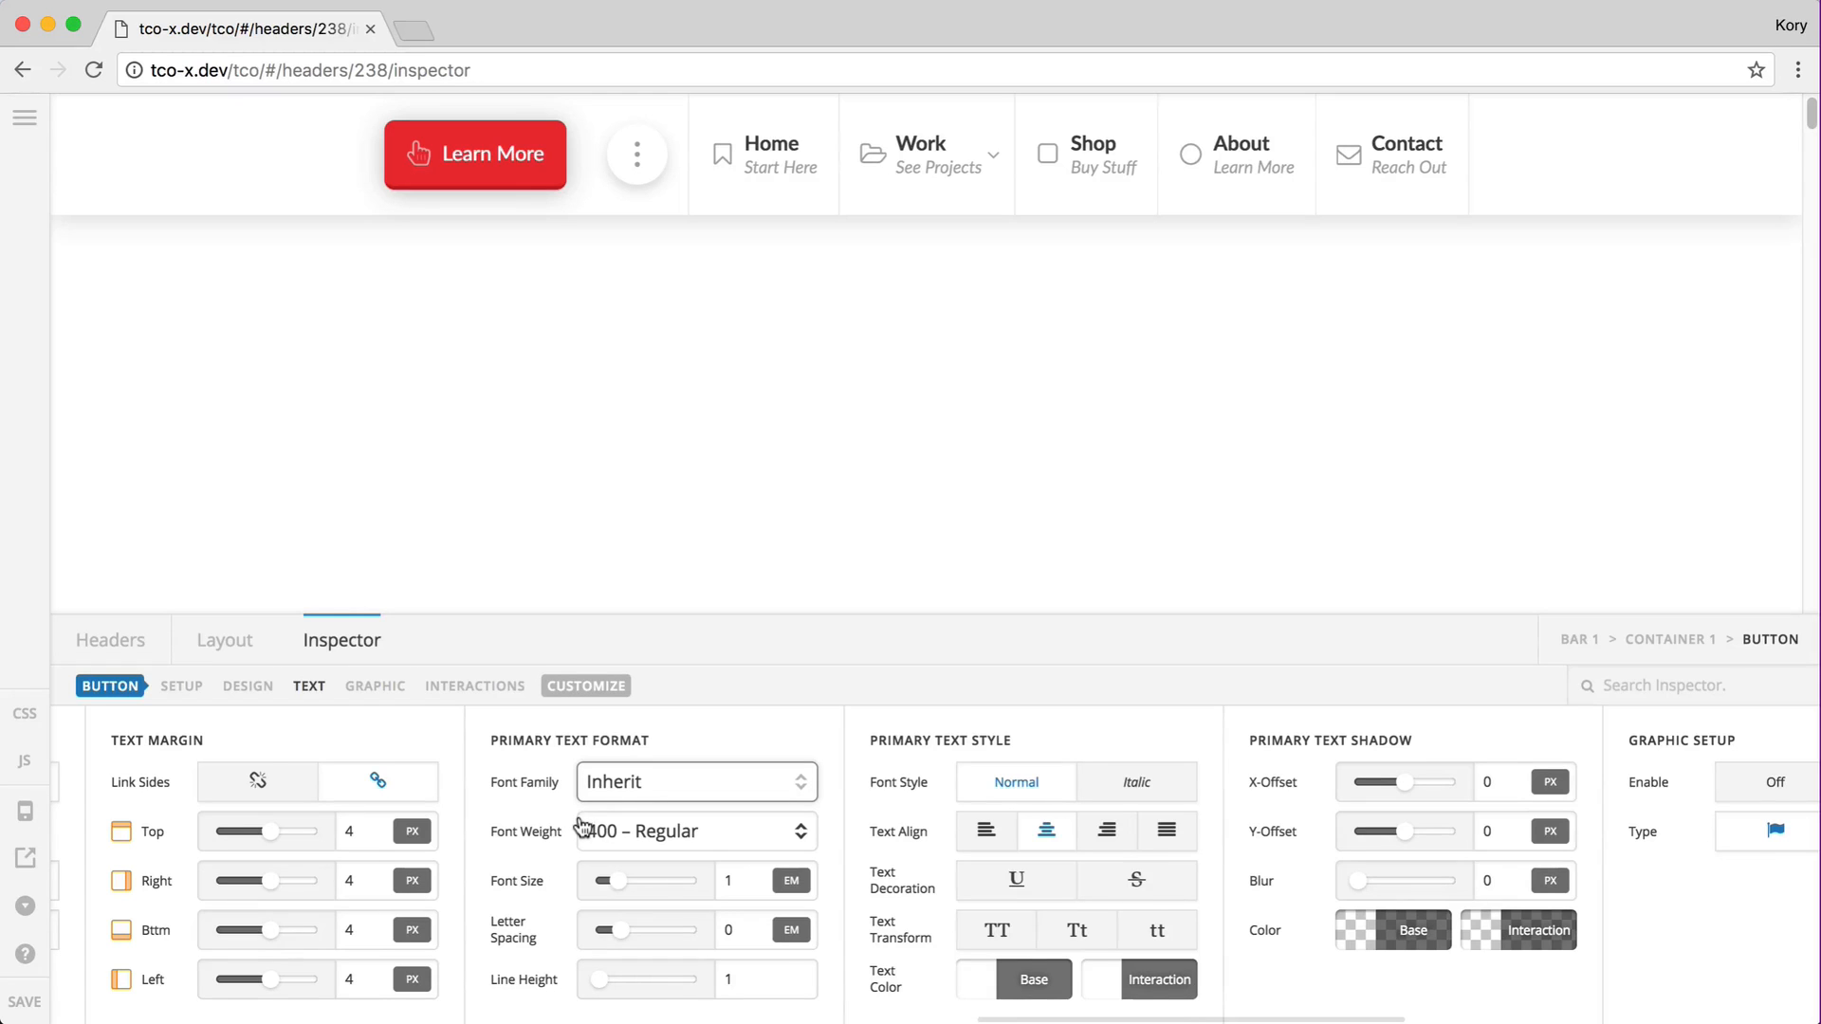
pyautogui.click(25, 118)
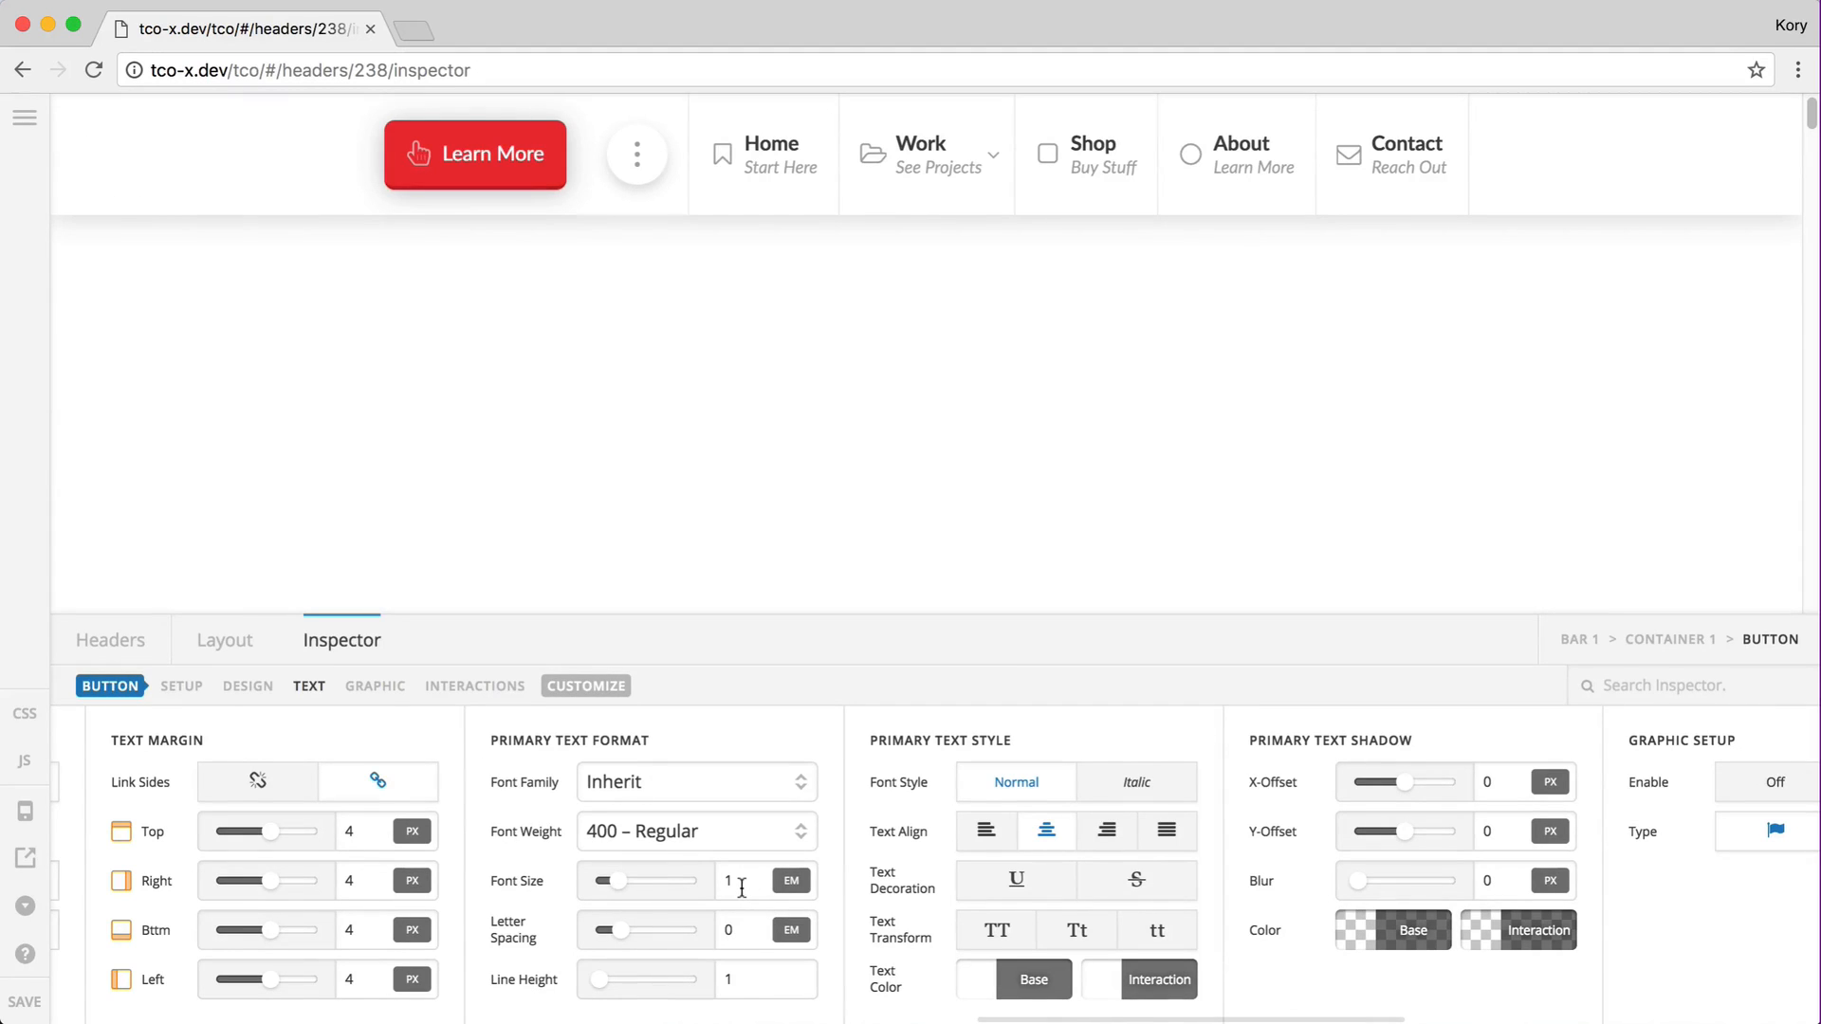
# Step: Try 0.15 em letter spacing and an Italic style on the button's primary text, restoring 0 em and Normal
pyautogui.click(749, 934)
pyautogui.write('.15')
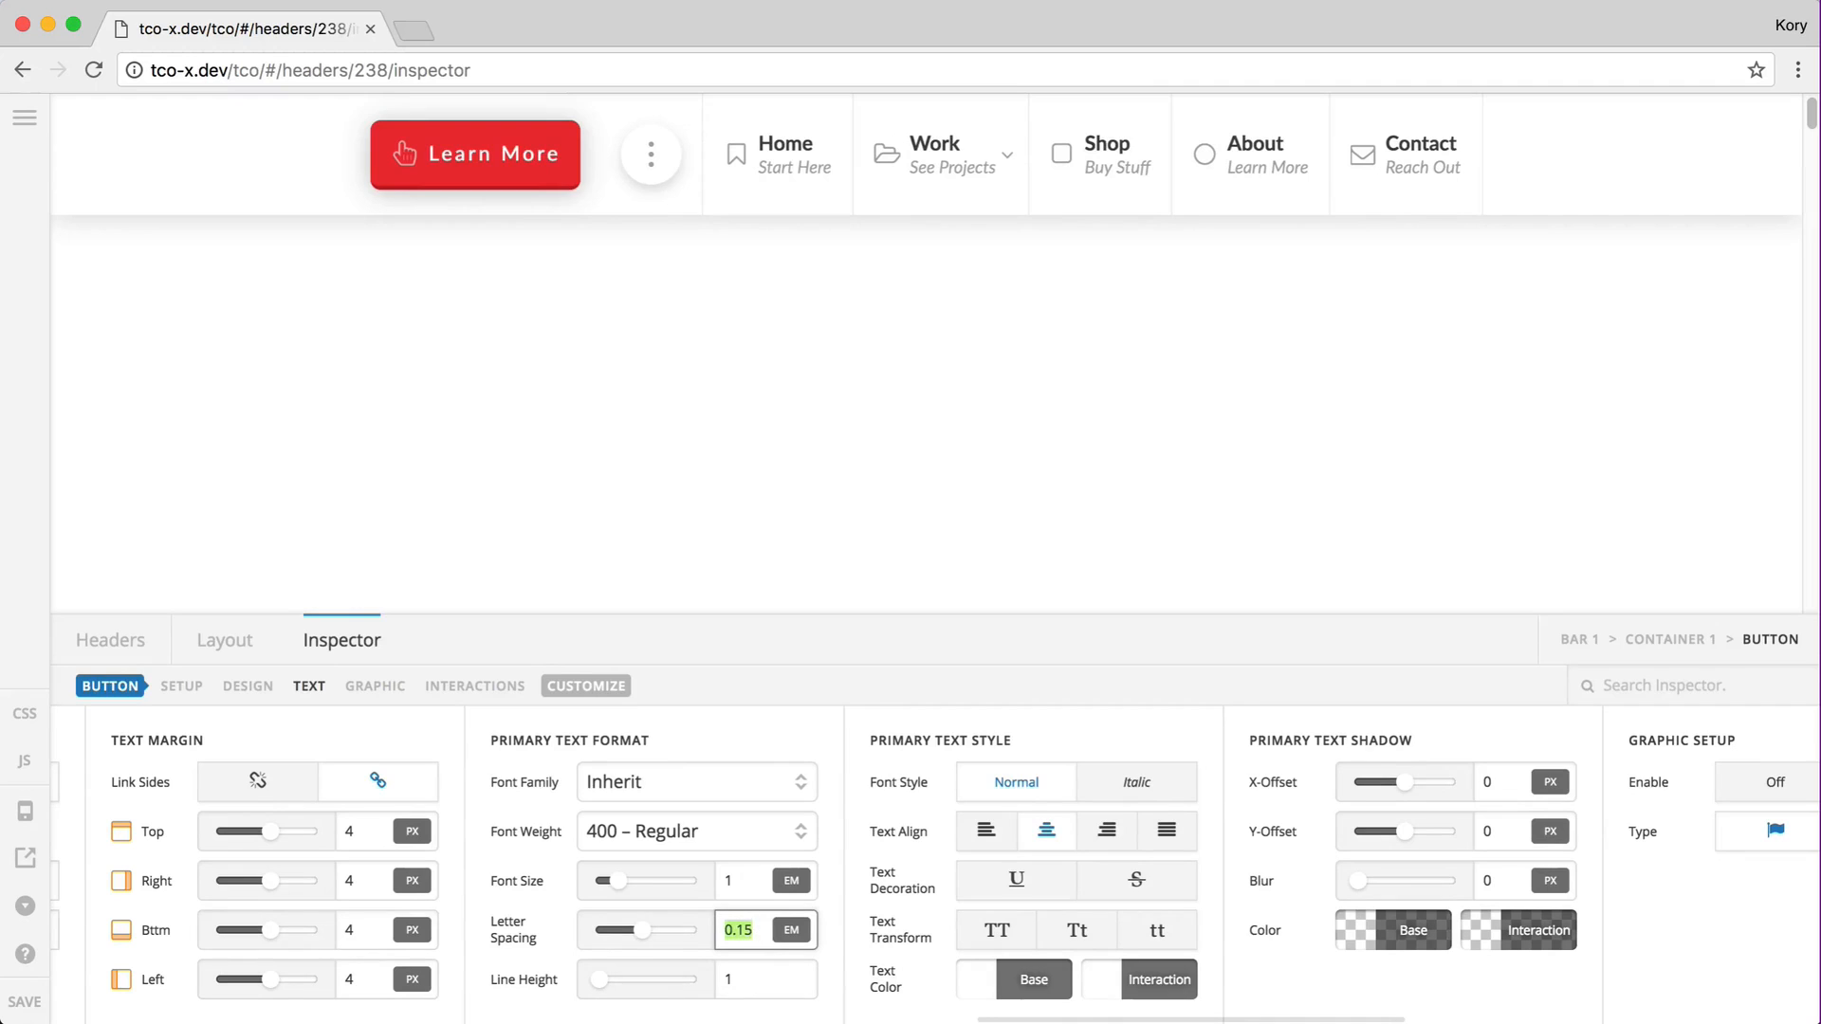
pyautogui.write('0')
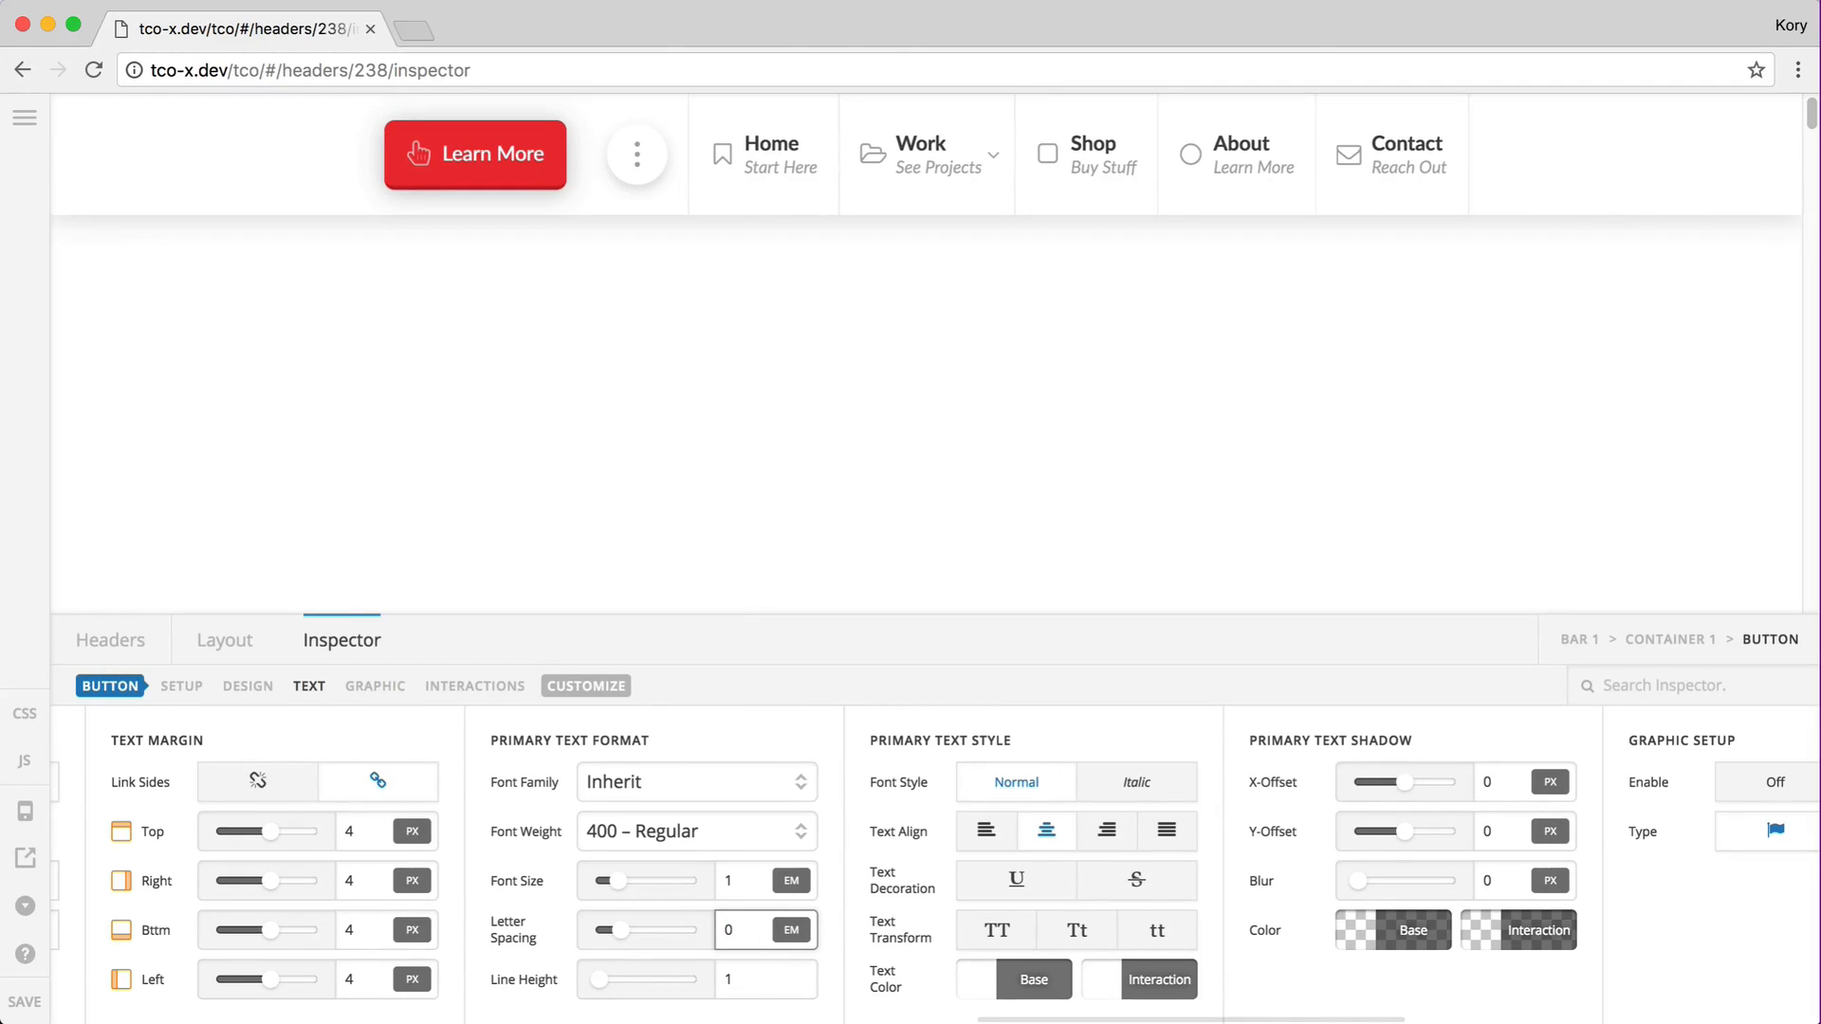
pyautogui.click(731, 976)
pyautogui.click(1124, 783)
pyautogui.click(1052, 791)
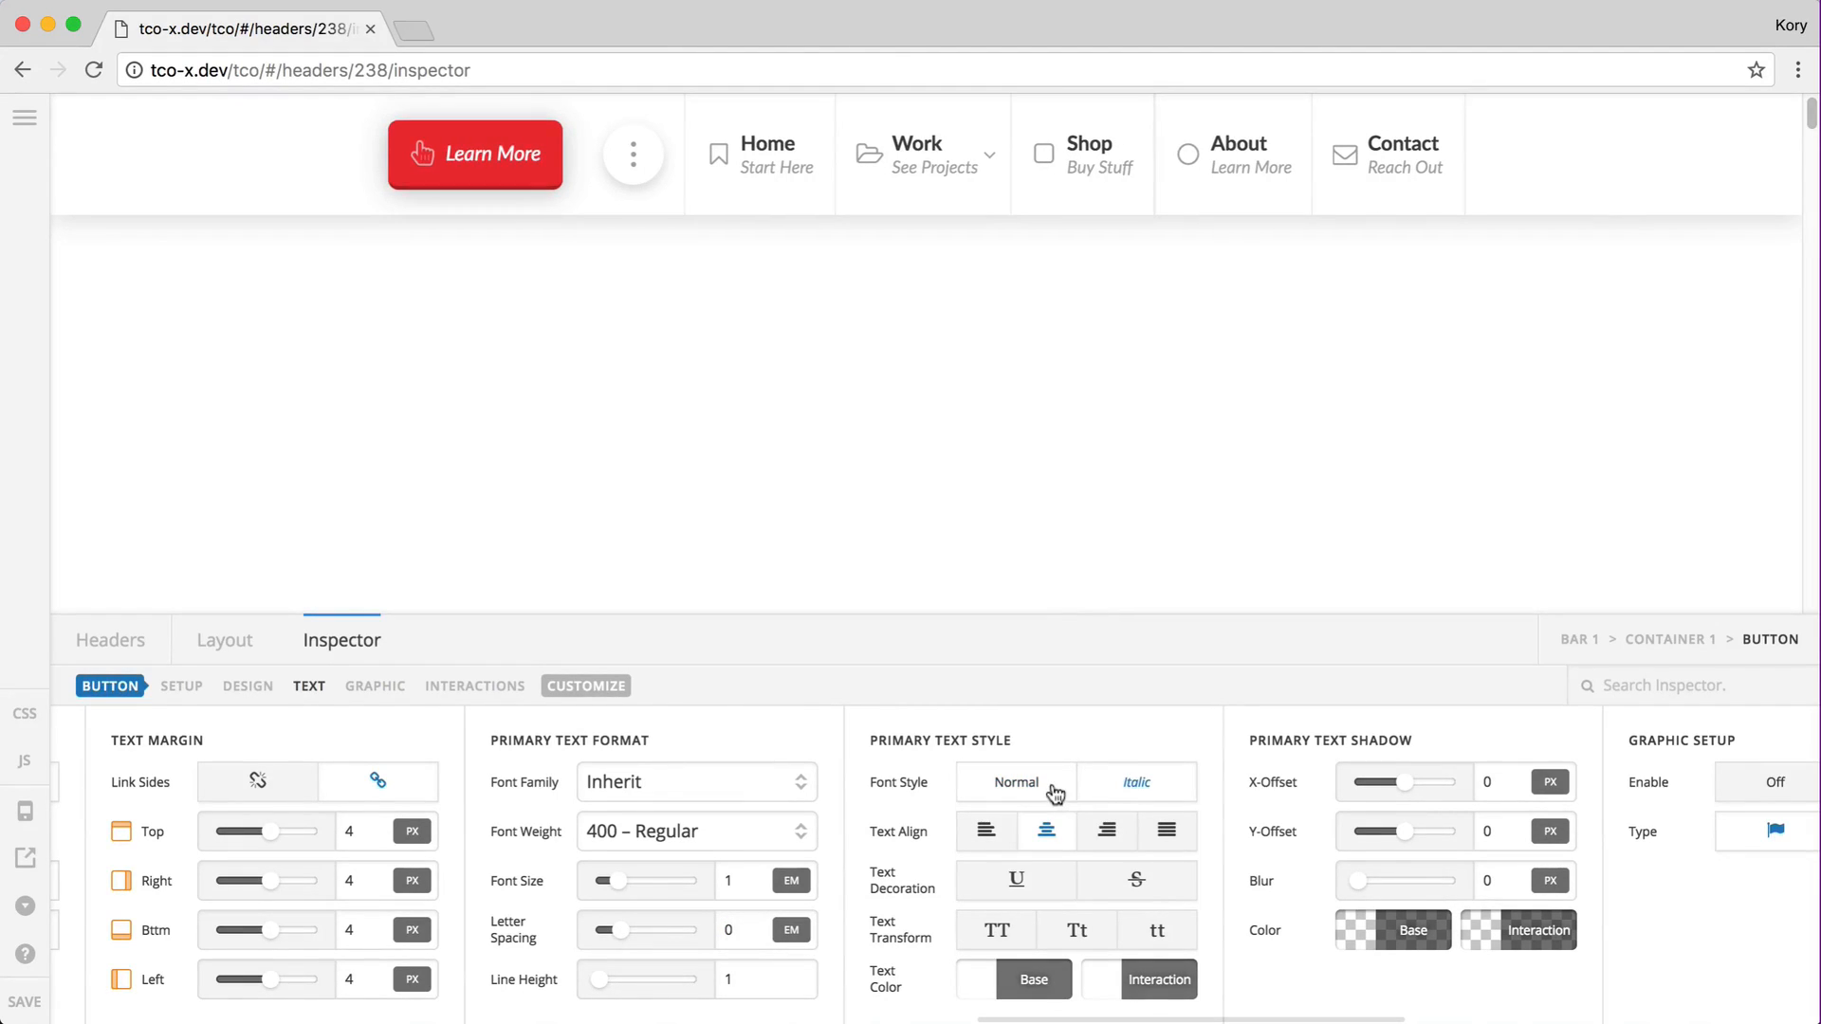
# Step: Add "About the Team" as the secondary text of the Learn More button
pyautogui.hscroll(-5, 687, 934)
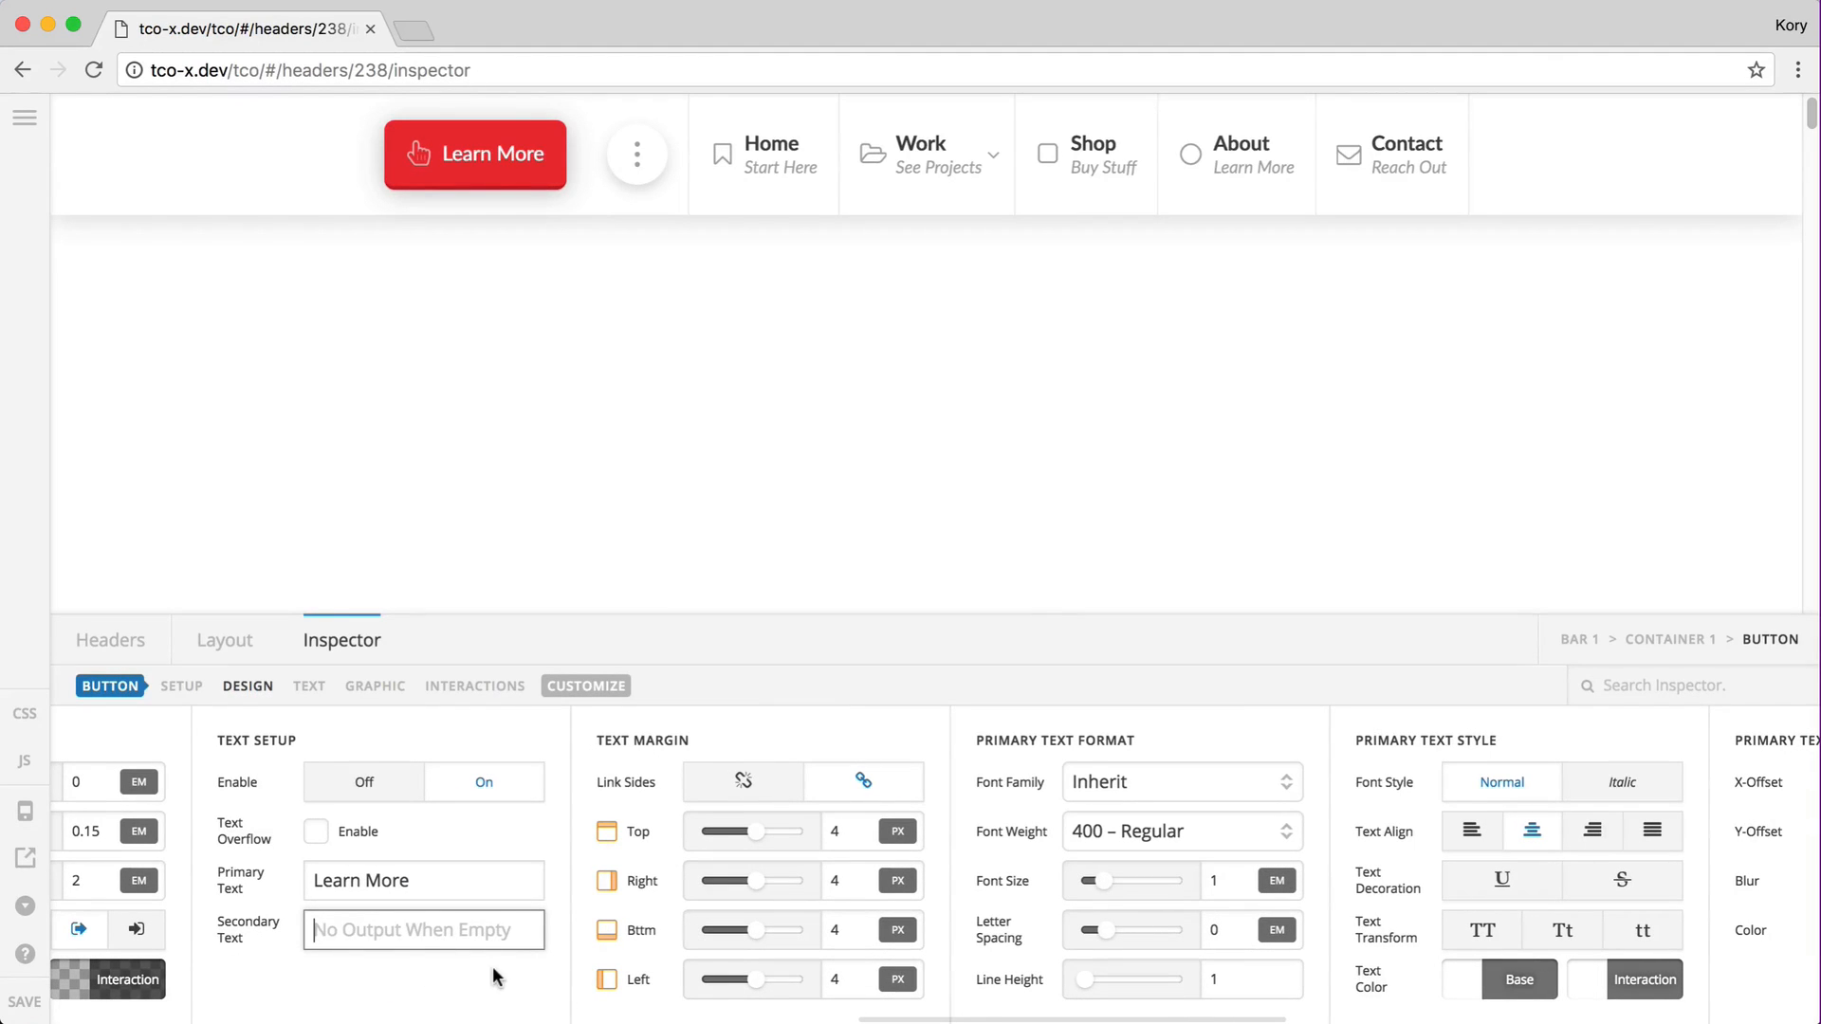
pyautogui.write('About the t')
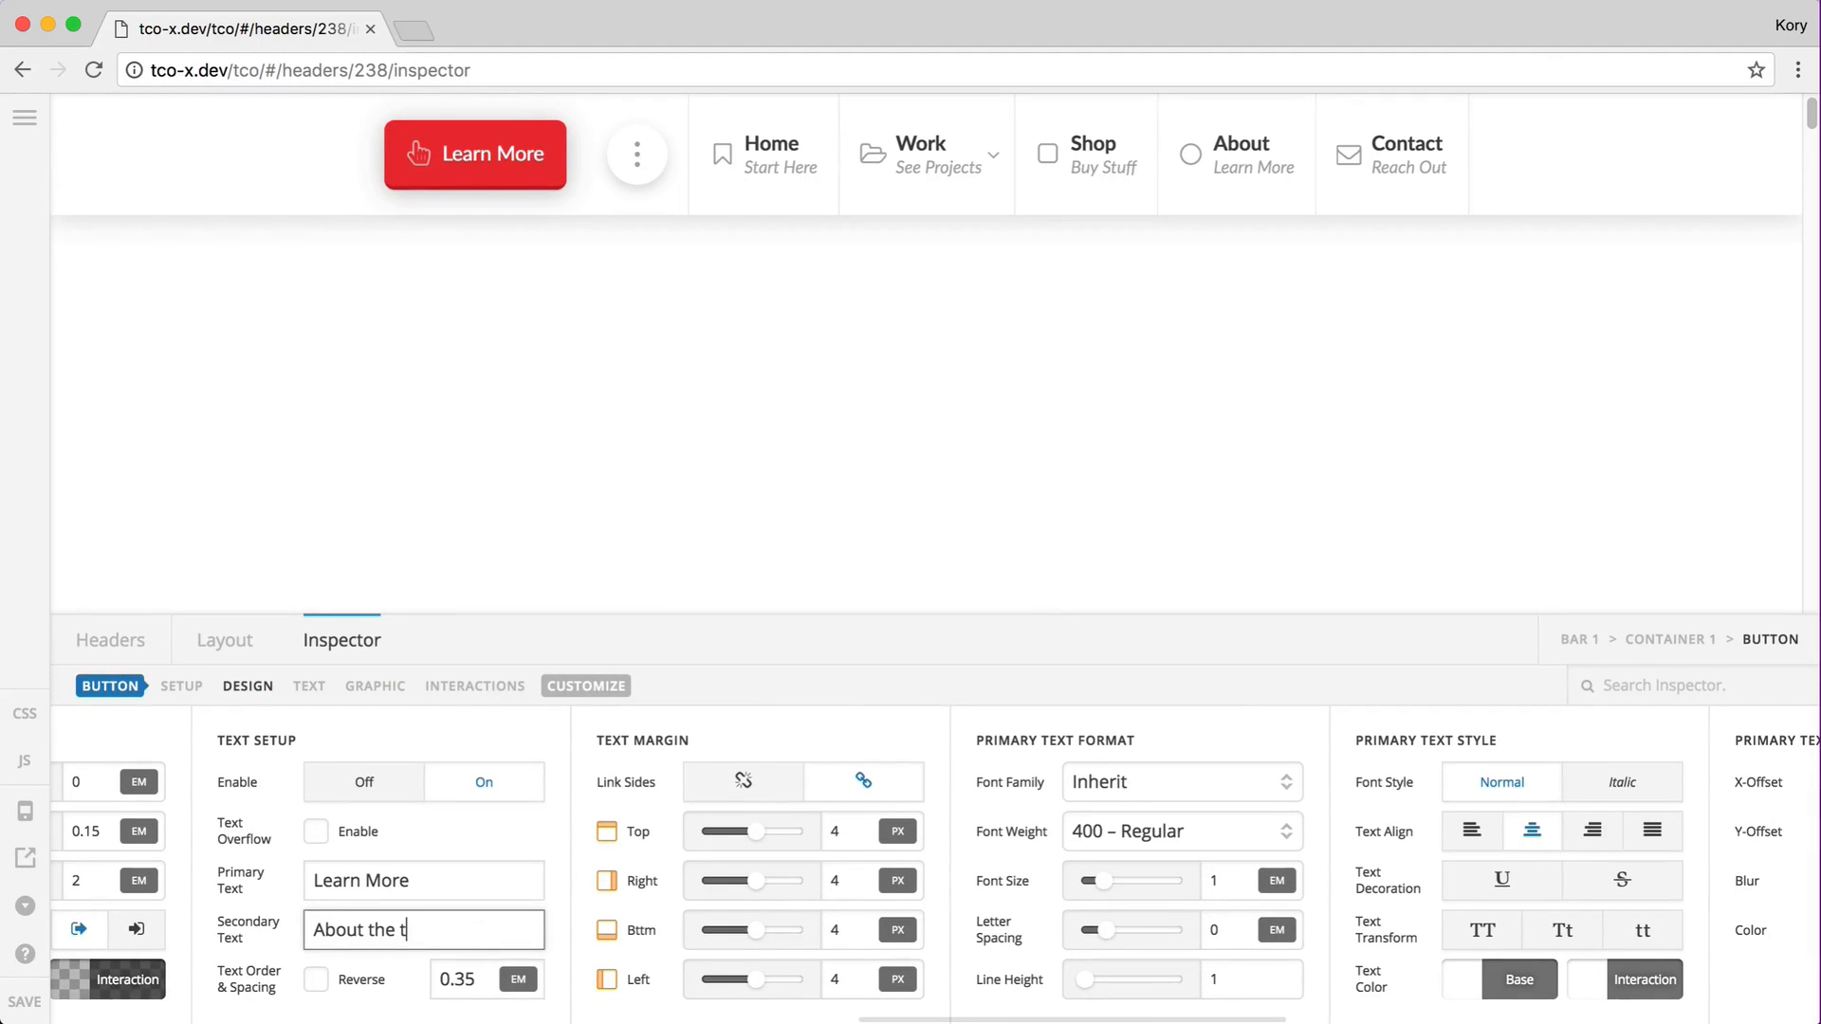
pyautogui.hscroll(-10, 461, 932)
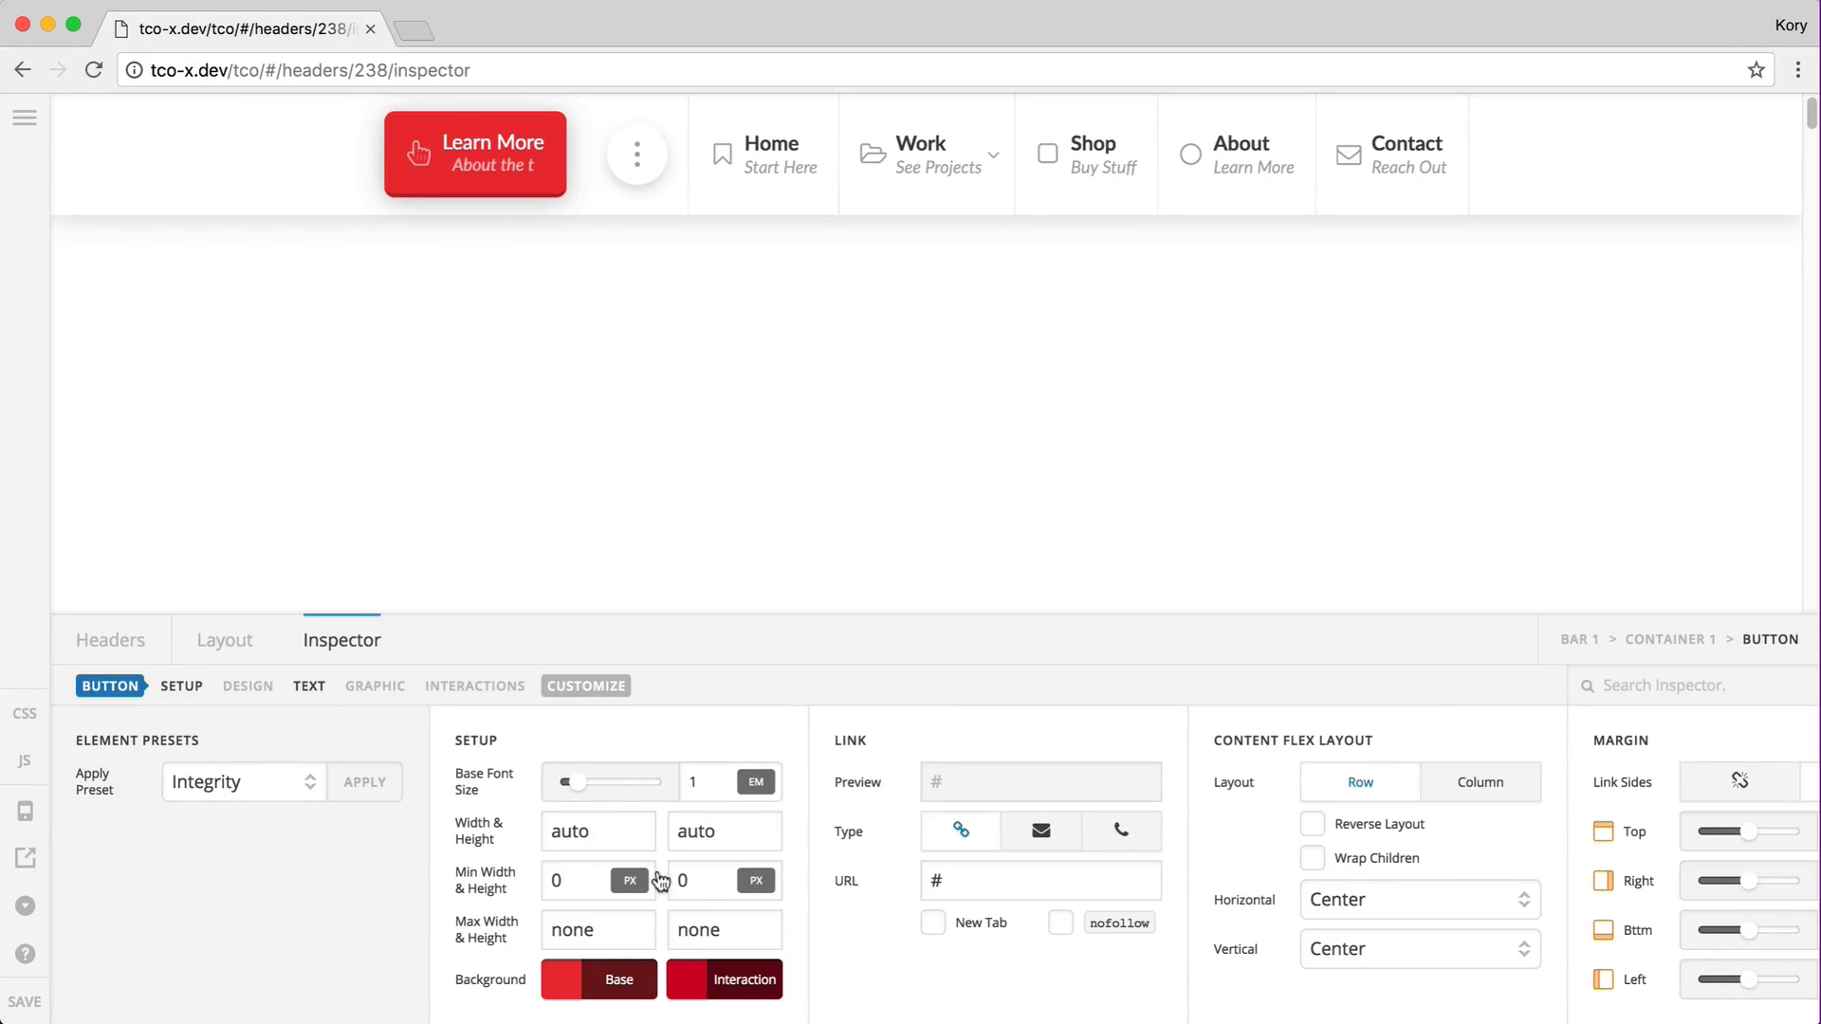
pyautogui.click(309, 685)
pyautogui.click(356, 939)
pyautogui.press('BackSpace')
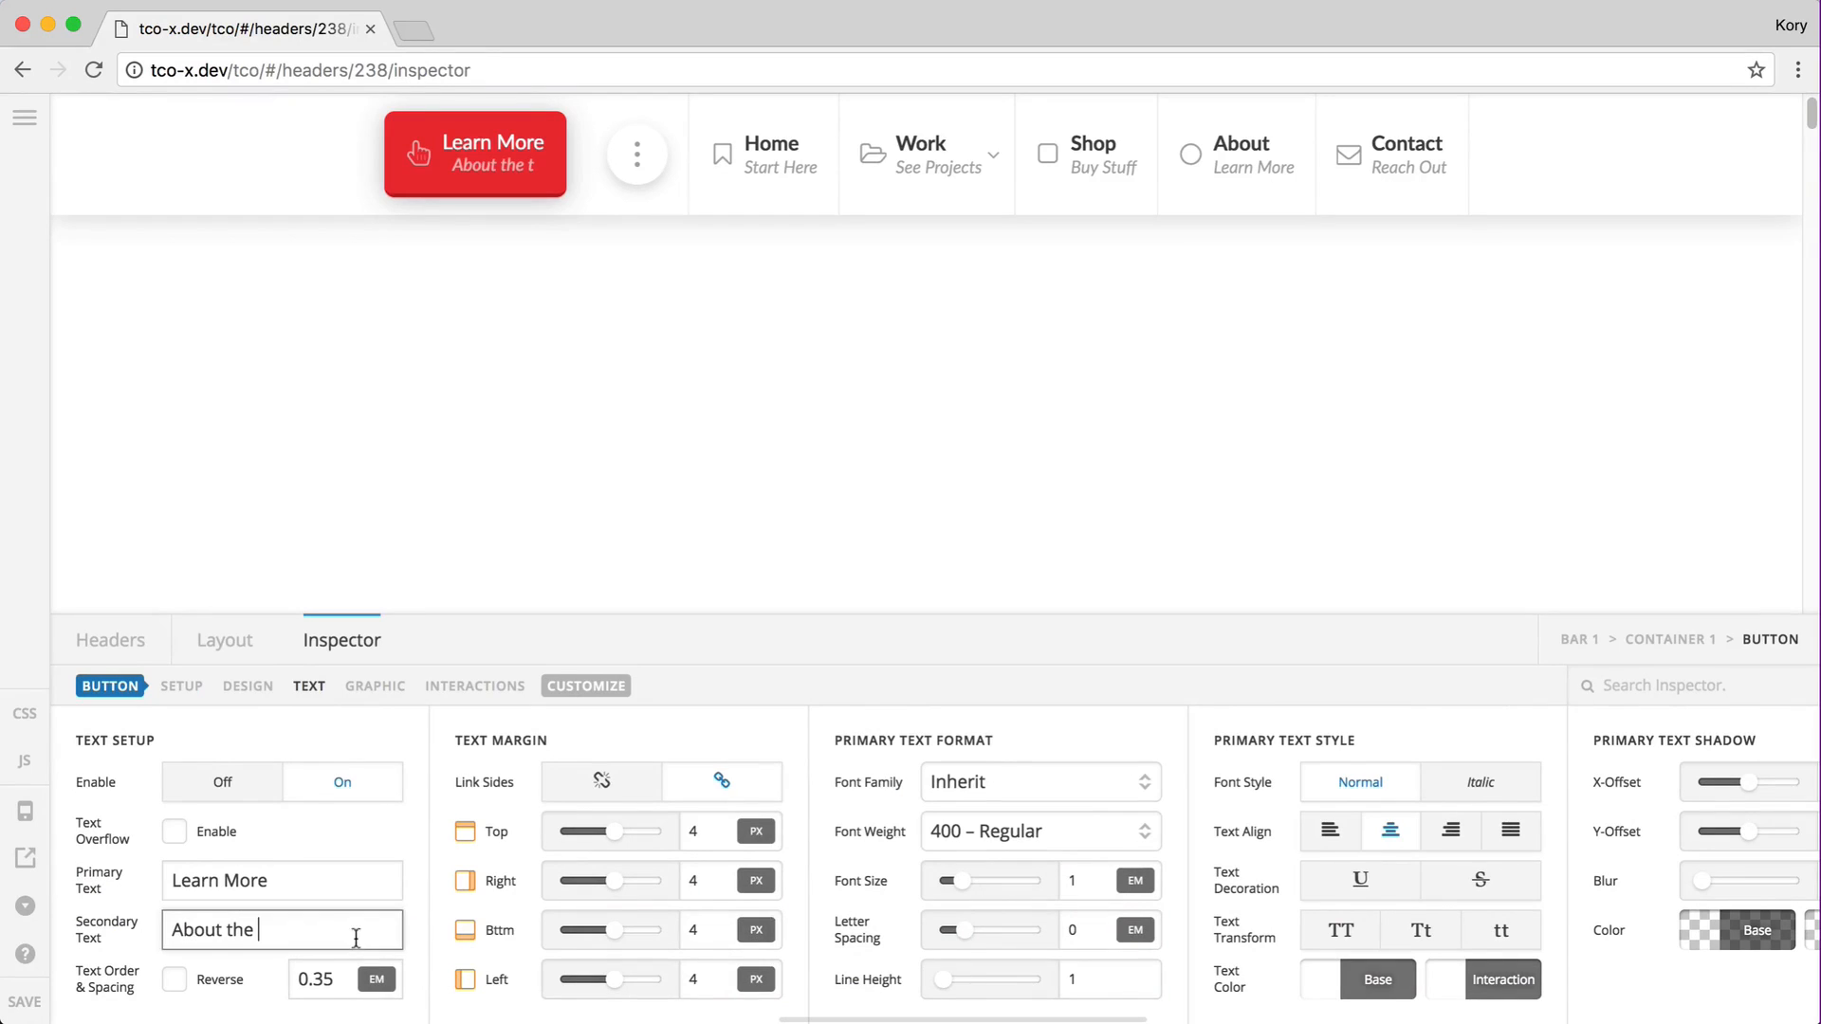
pyautogui.write('Team')
pyautogui.click(886, 923)
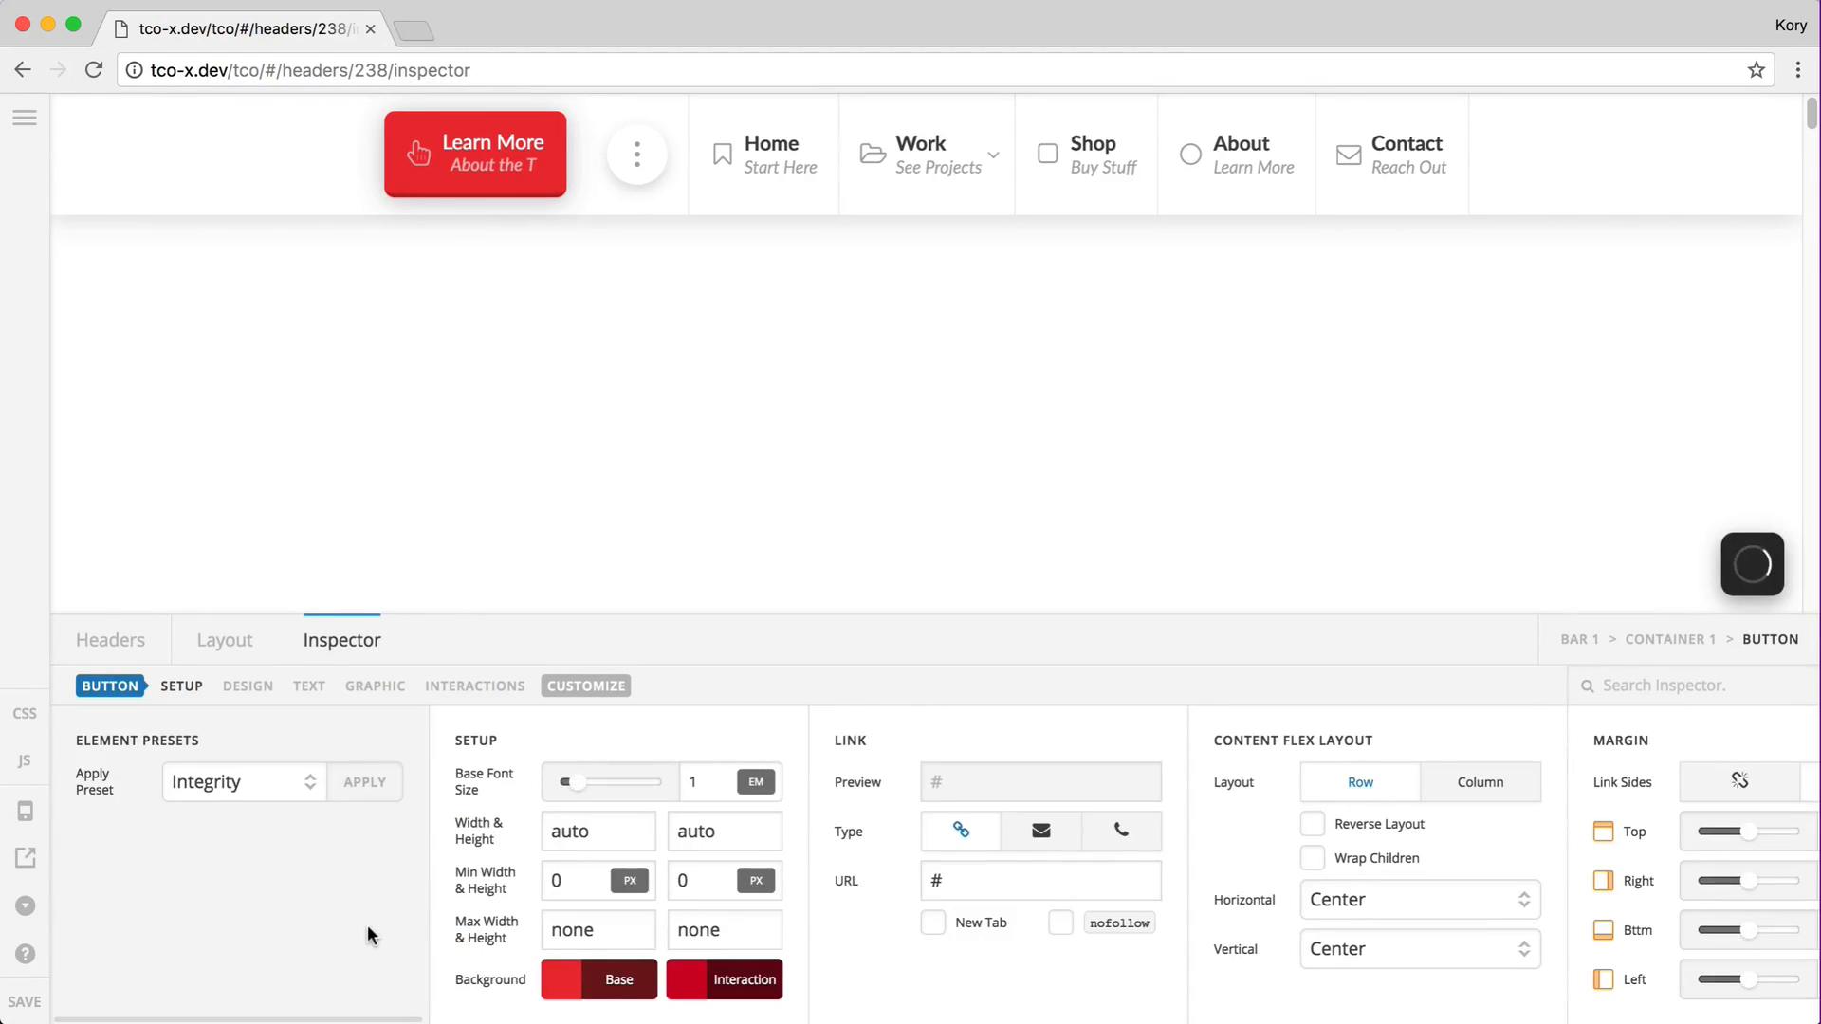
pyautogui.hscroll(20, 370, 933)
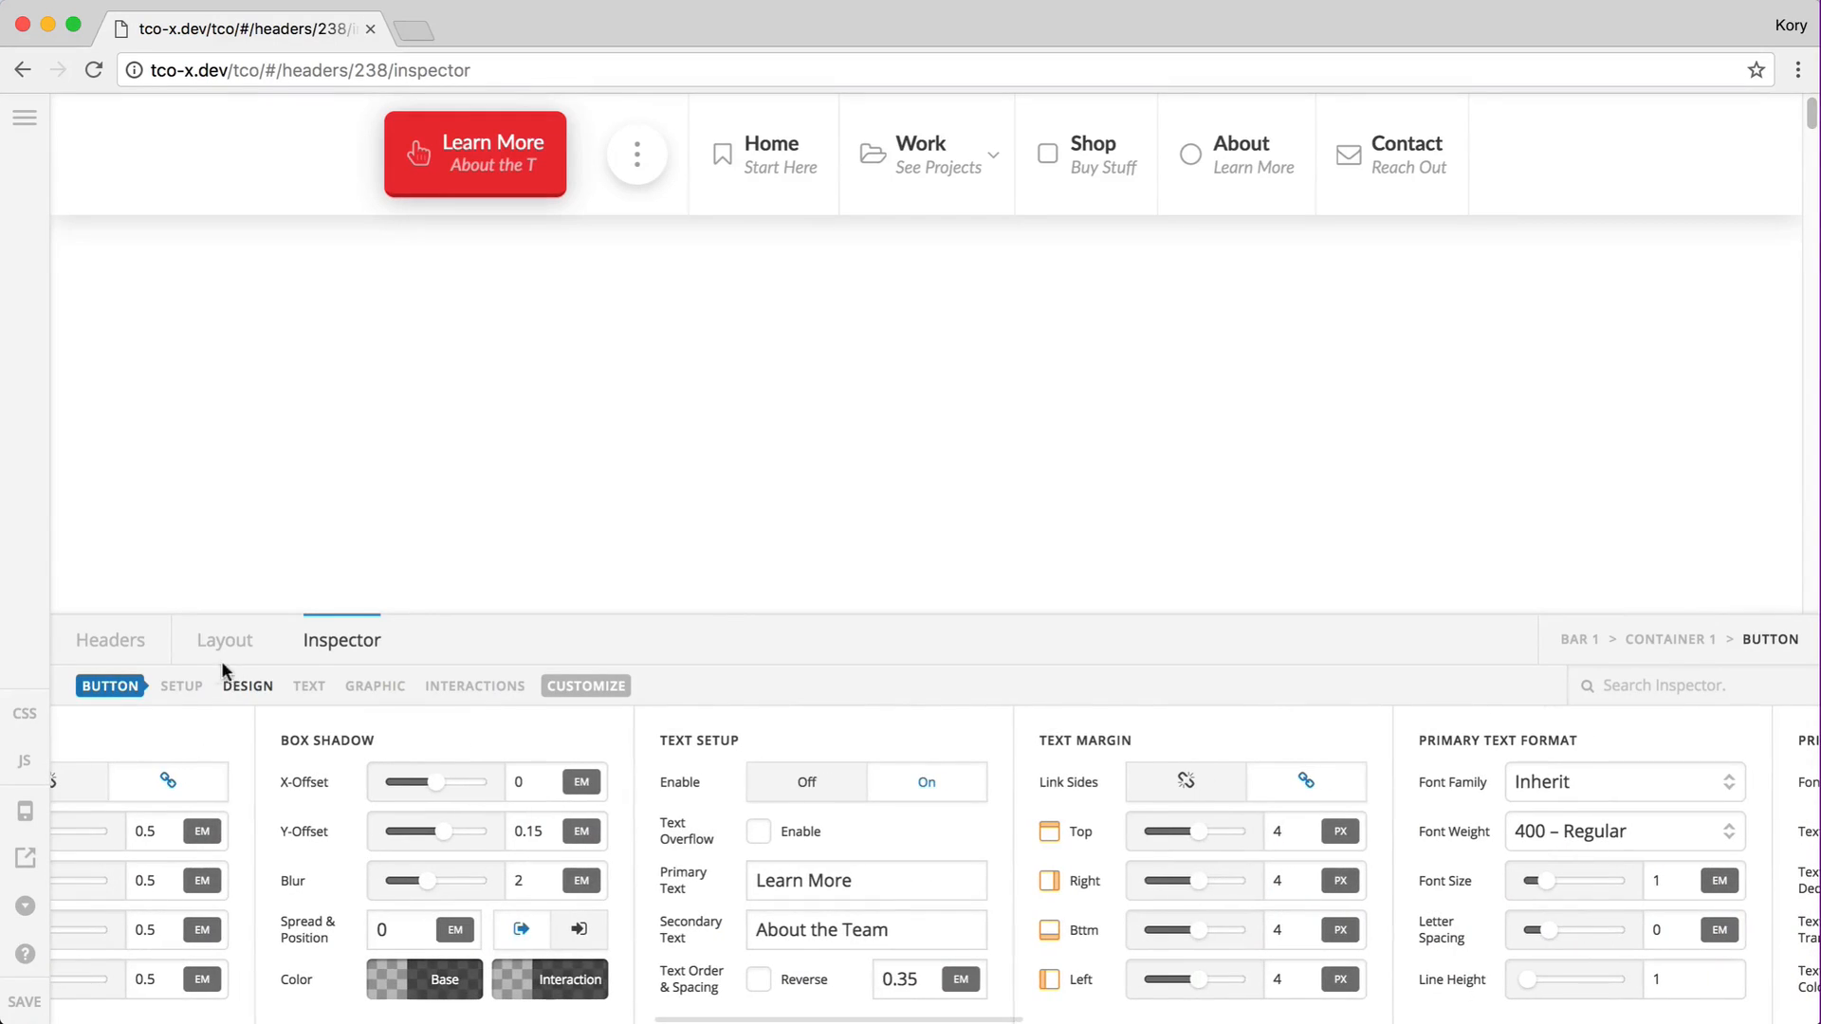
pyautogui.click(312, 687)
pyautogui.click(363, 921)
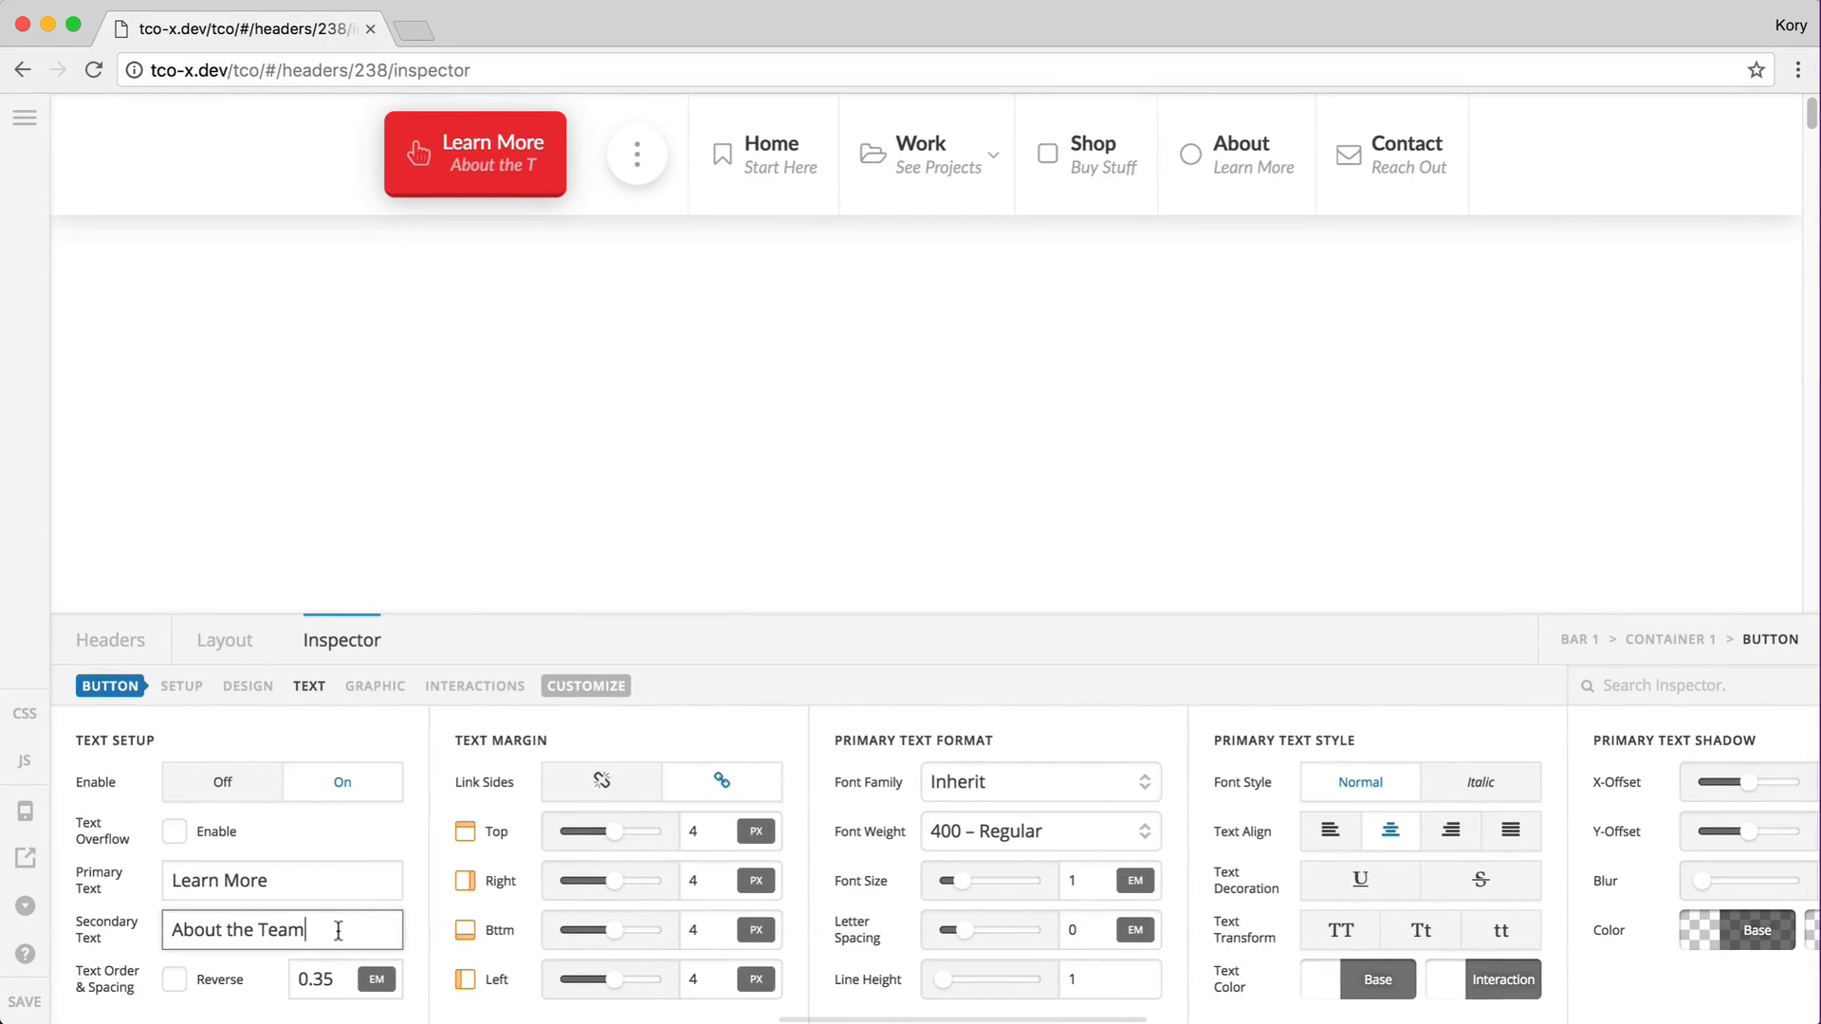
# Step: Try the button's primary text without centre alignment and with right alignment, then restore centre alignment
pyautogui.hscroll(10, 496, 959)
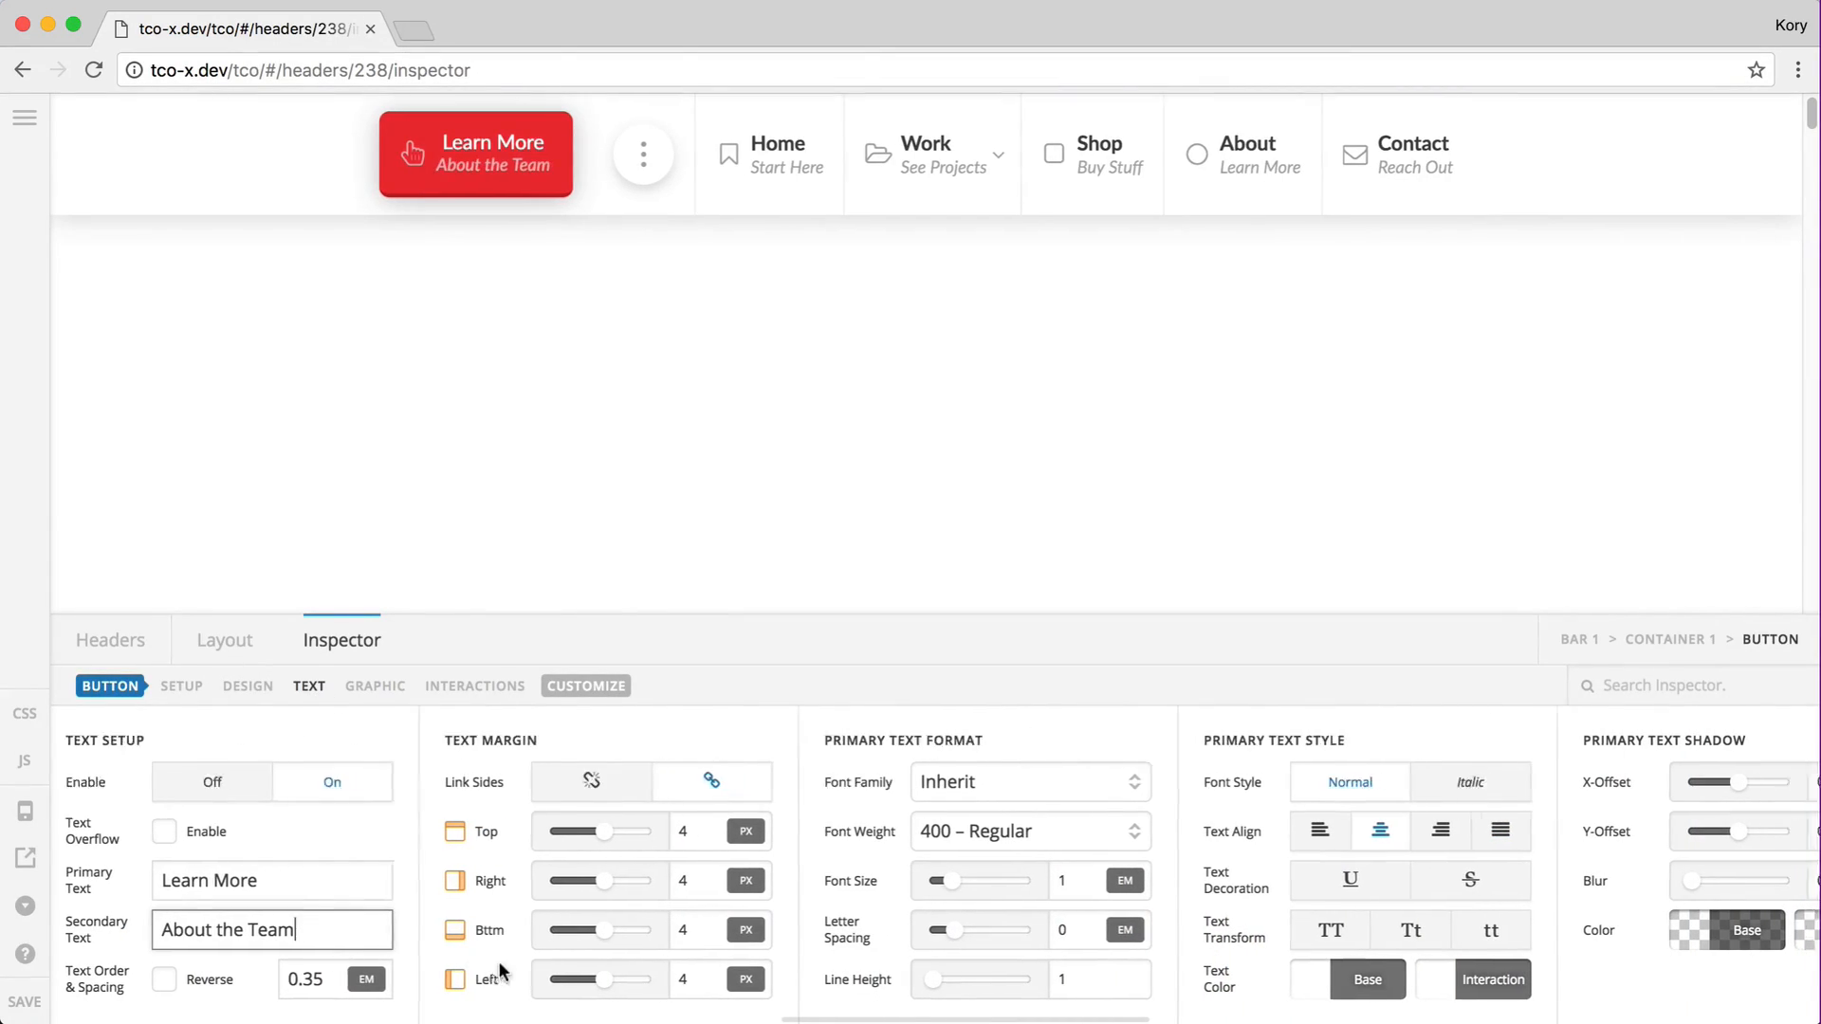
pyautogui.hscroll(-8, 500, 973)
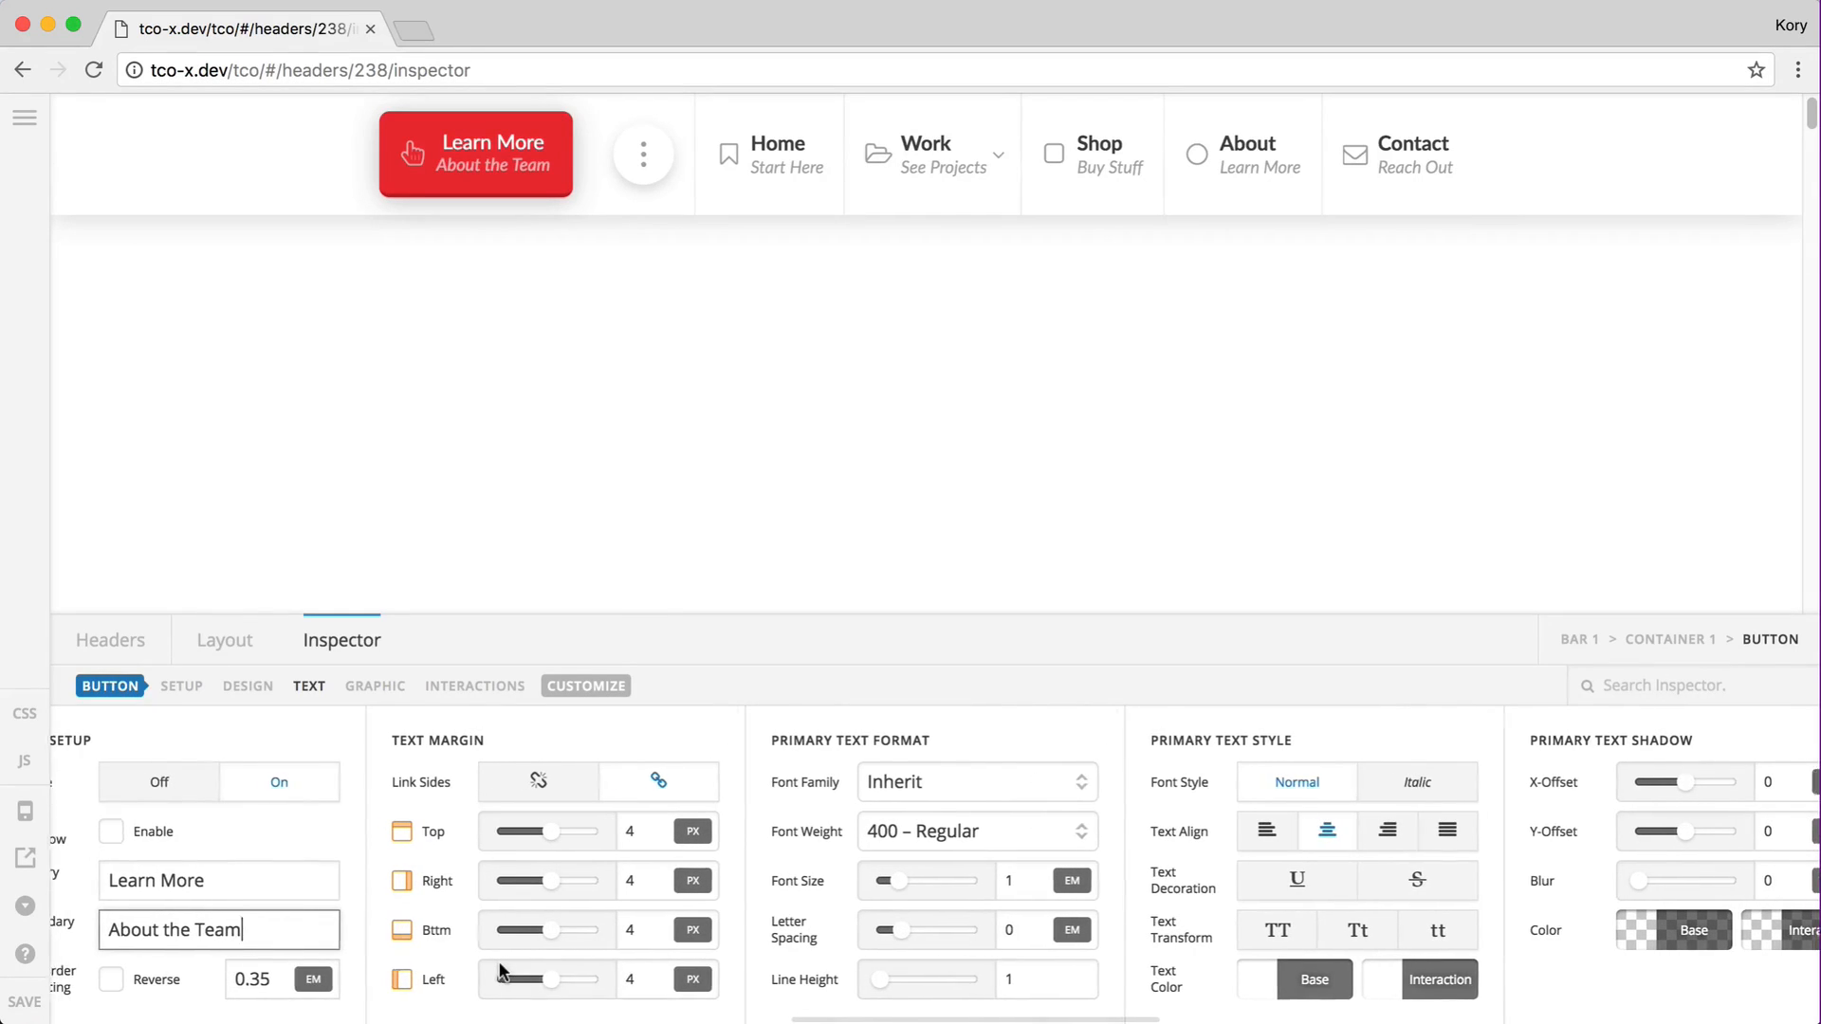
pyautogui.hscroll(6, 505, 962)
pyautogui.hscroll(4, 806, 884)
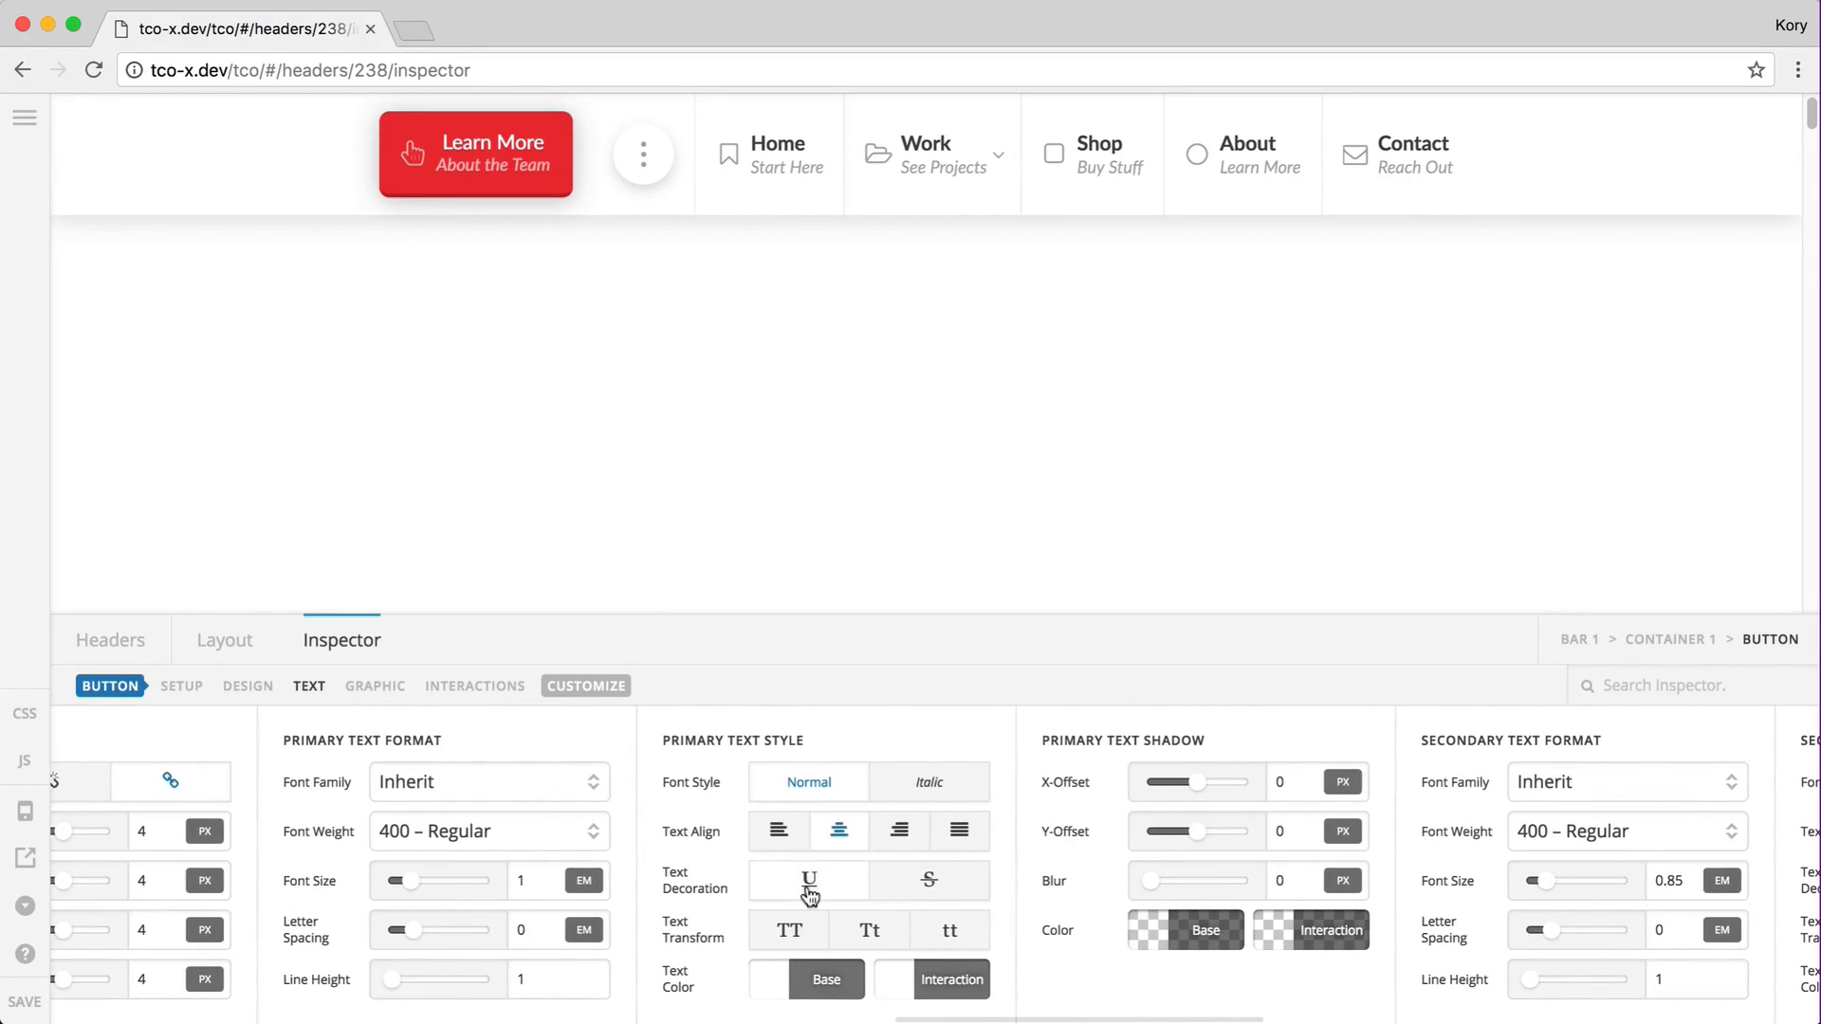
pyautogui.hscroll(2, 743, 873)
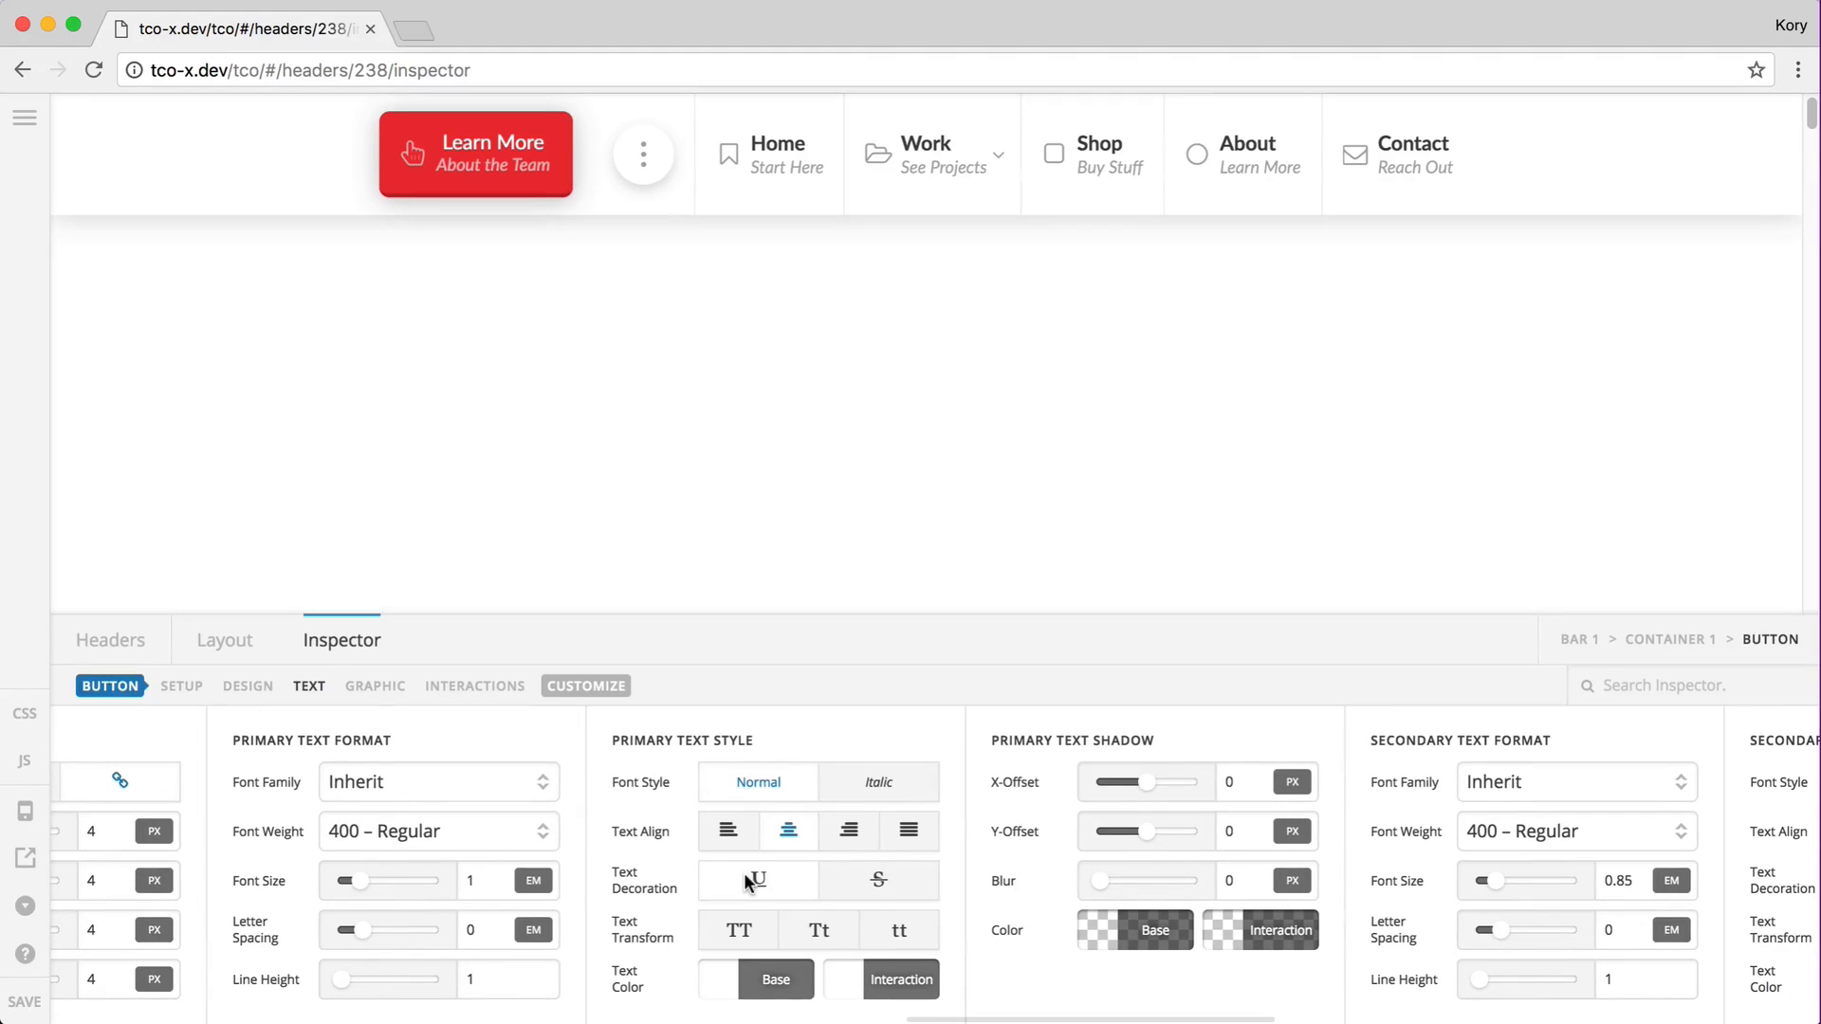
pyautogui.hscroll(10, 743, 872)
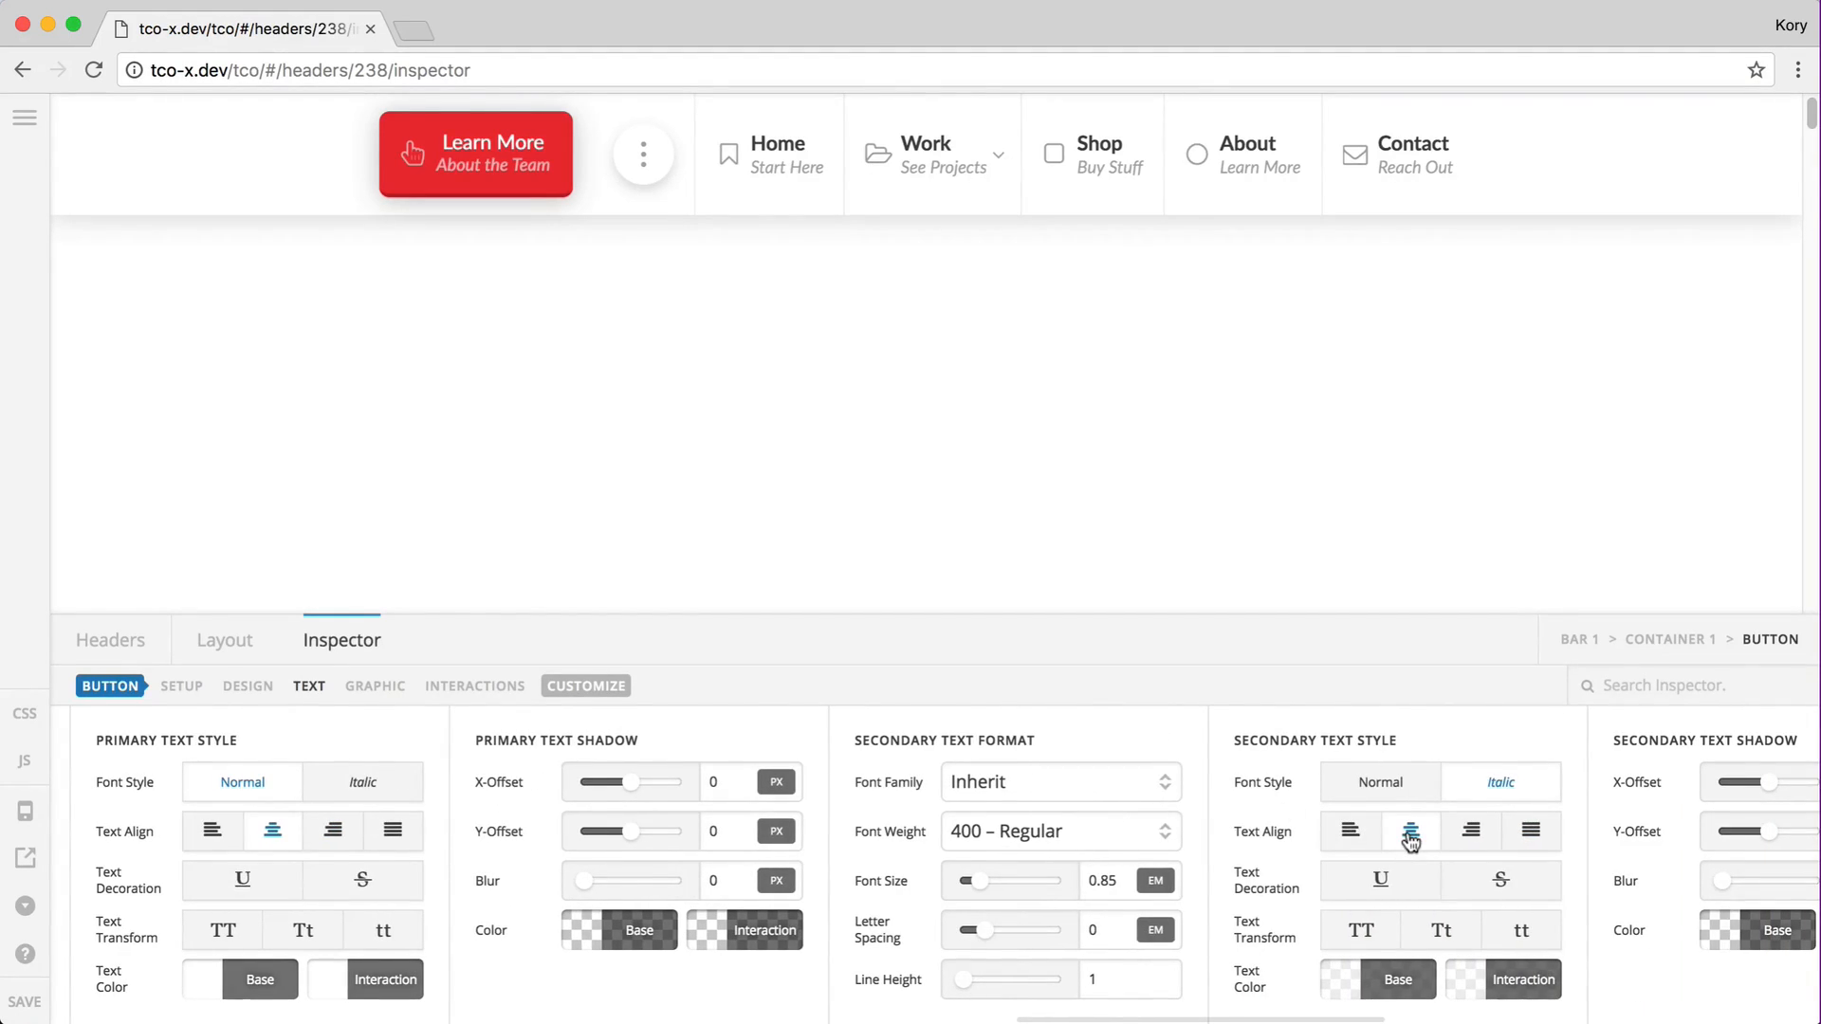
pyautogui.click(272, 830)
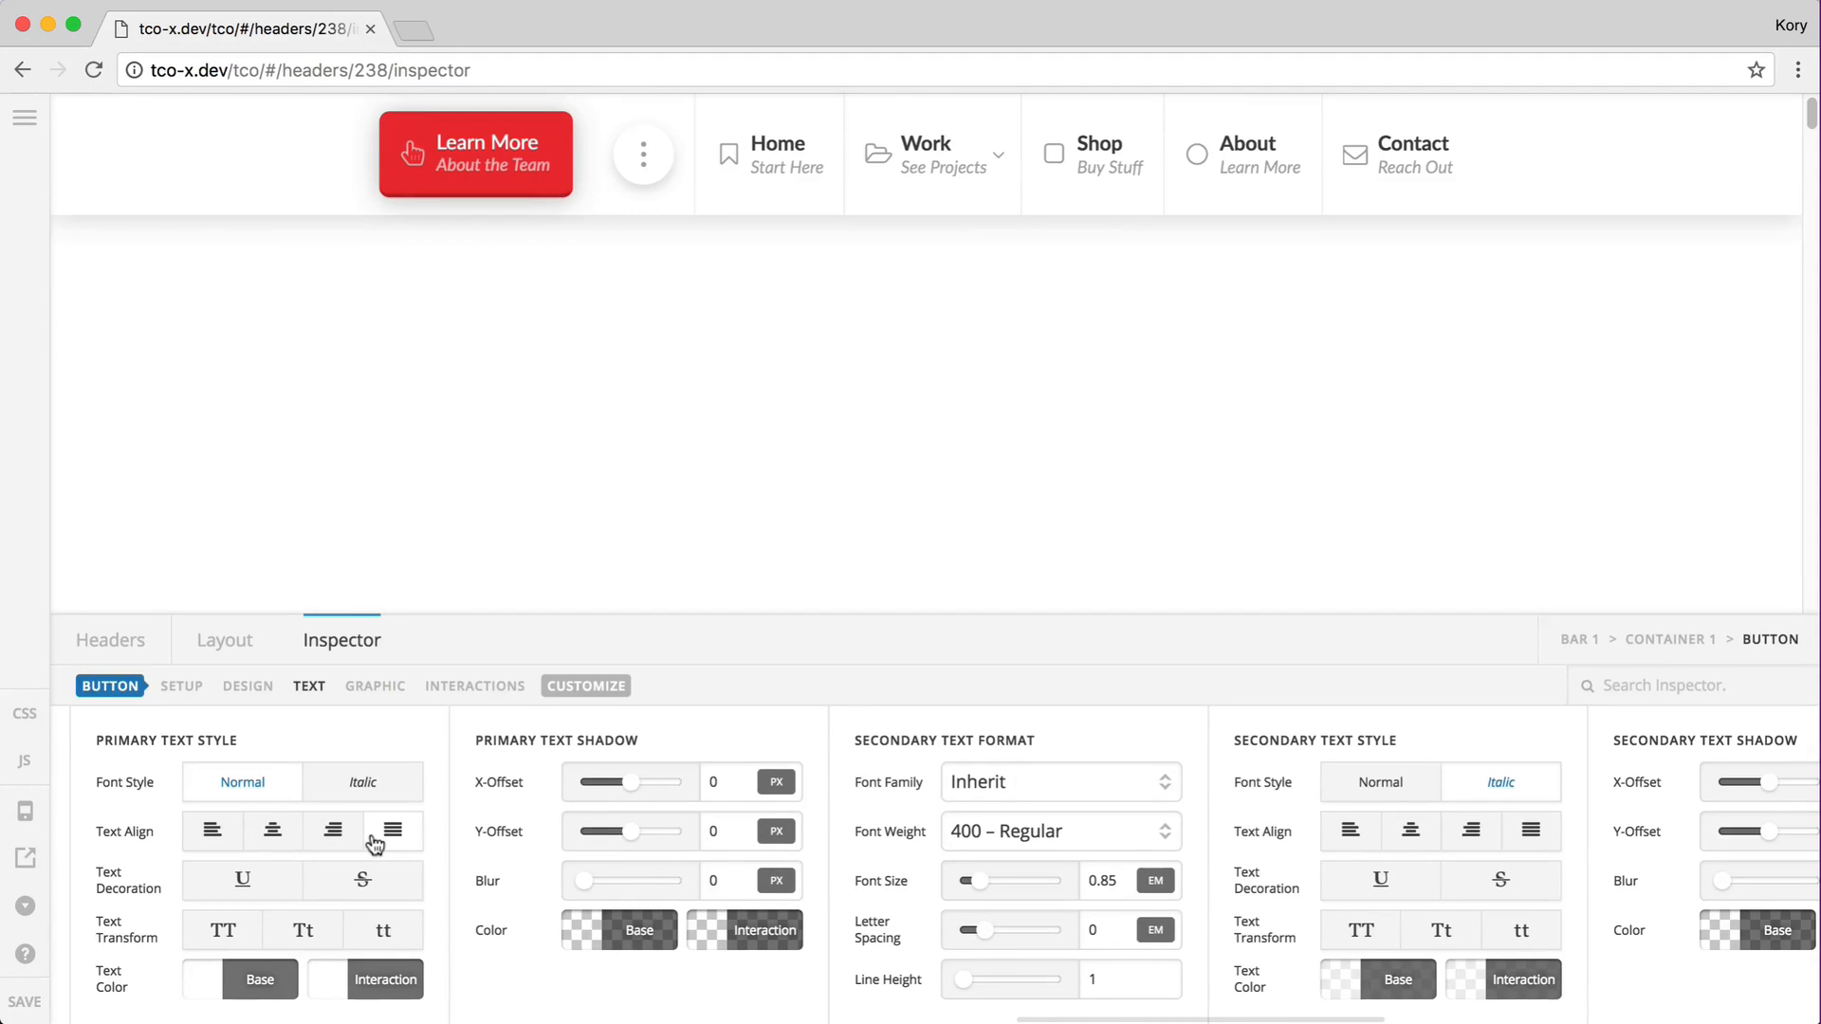
pyautogui.click(333, 831)
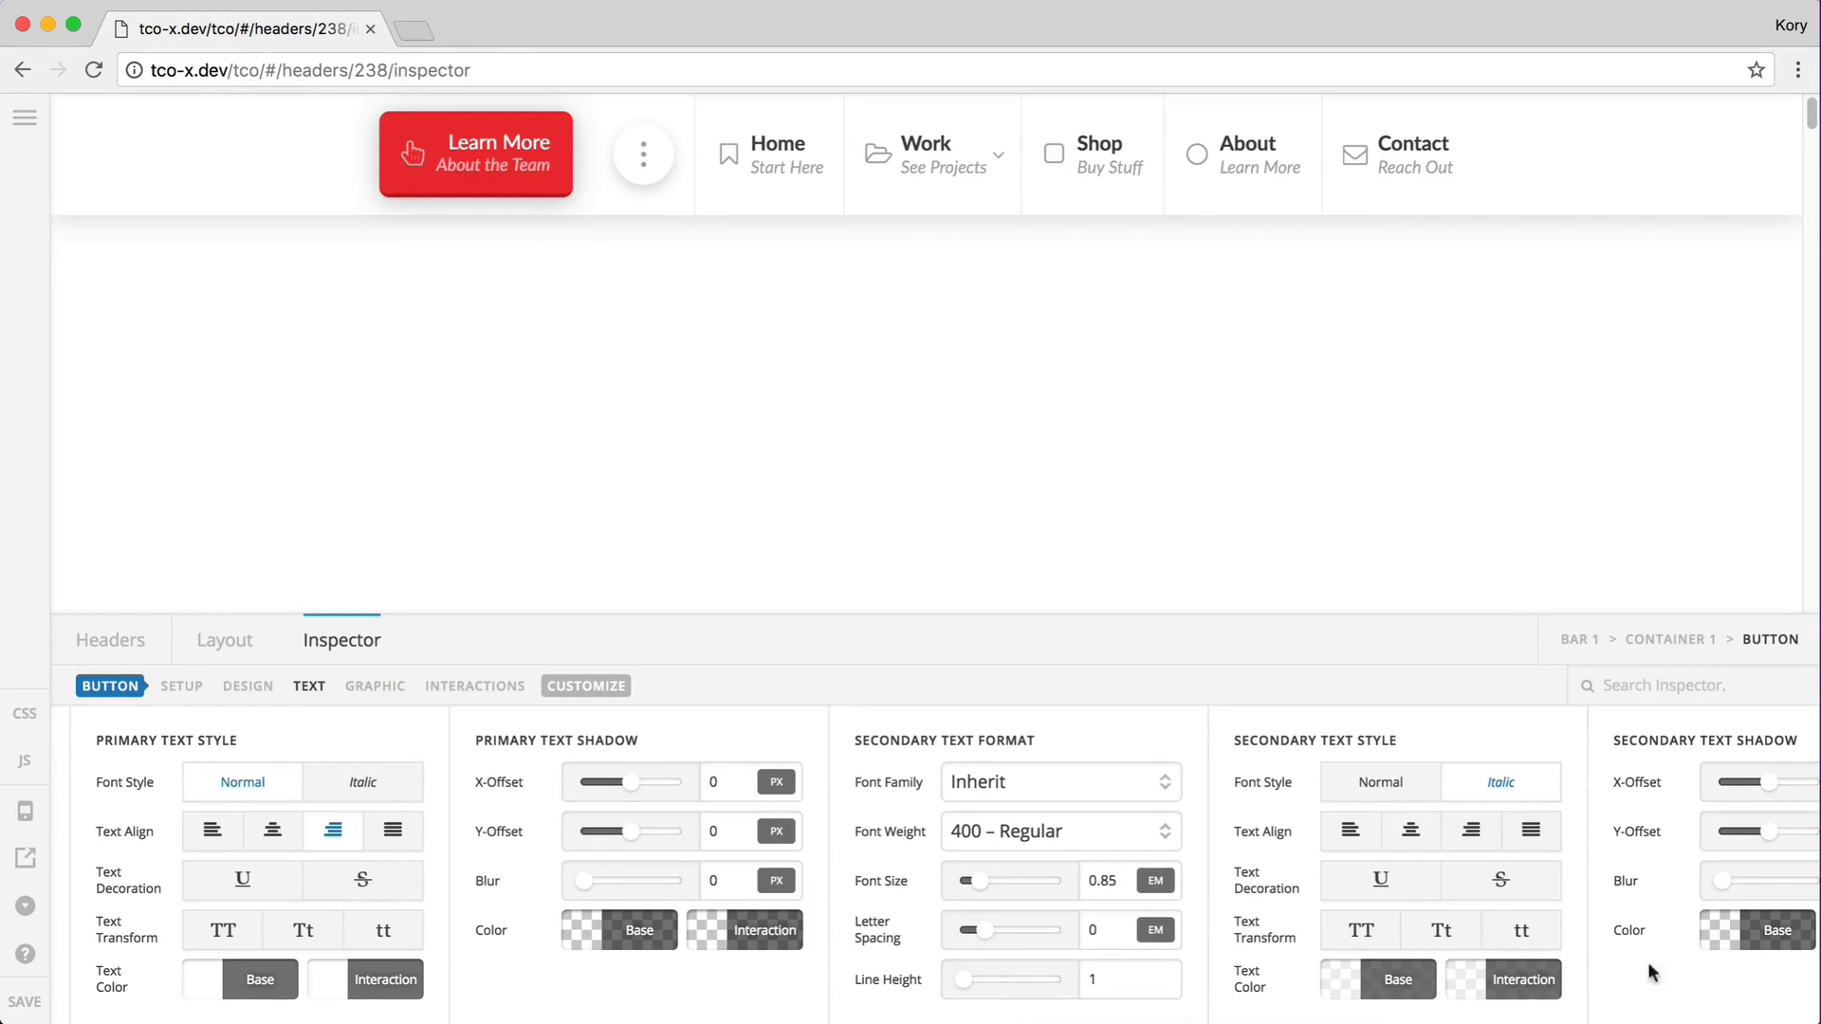
pyautogui.click(333, 831)
pyautogui.click(275, 829)
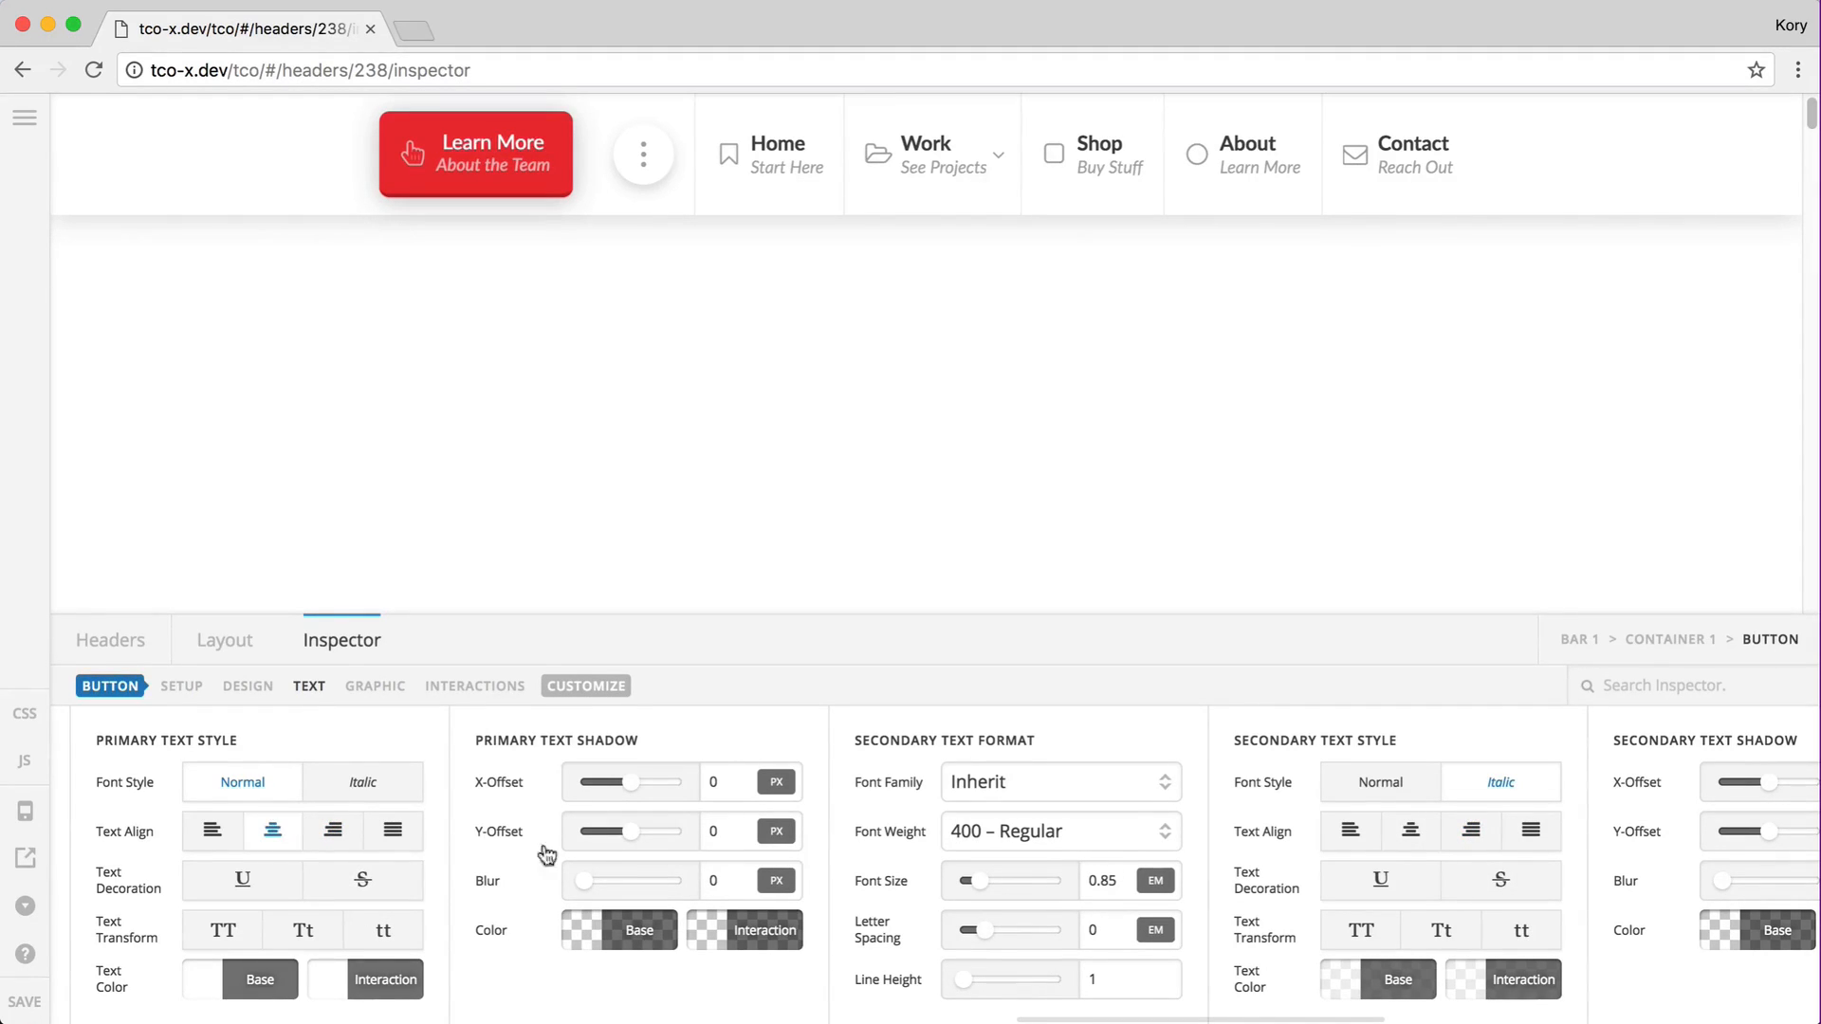
pyautogui.click(1432, 833)
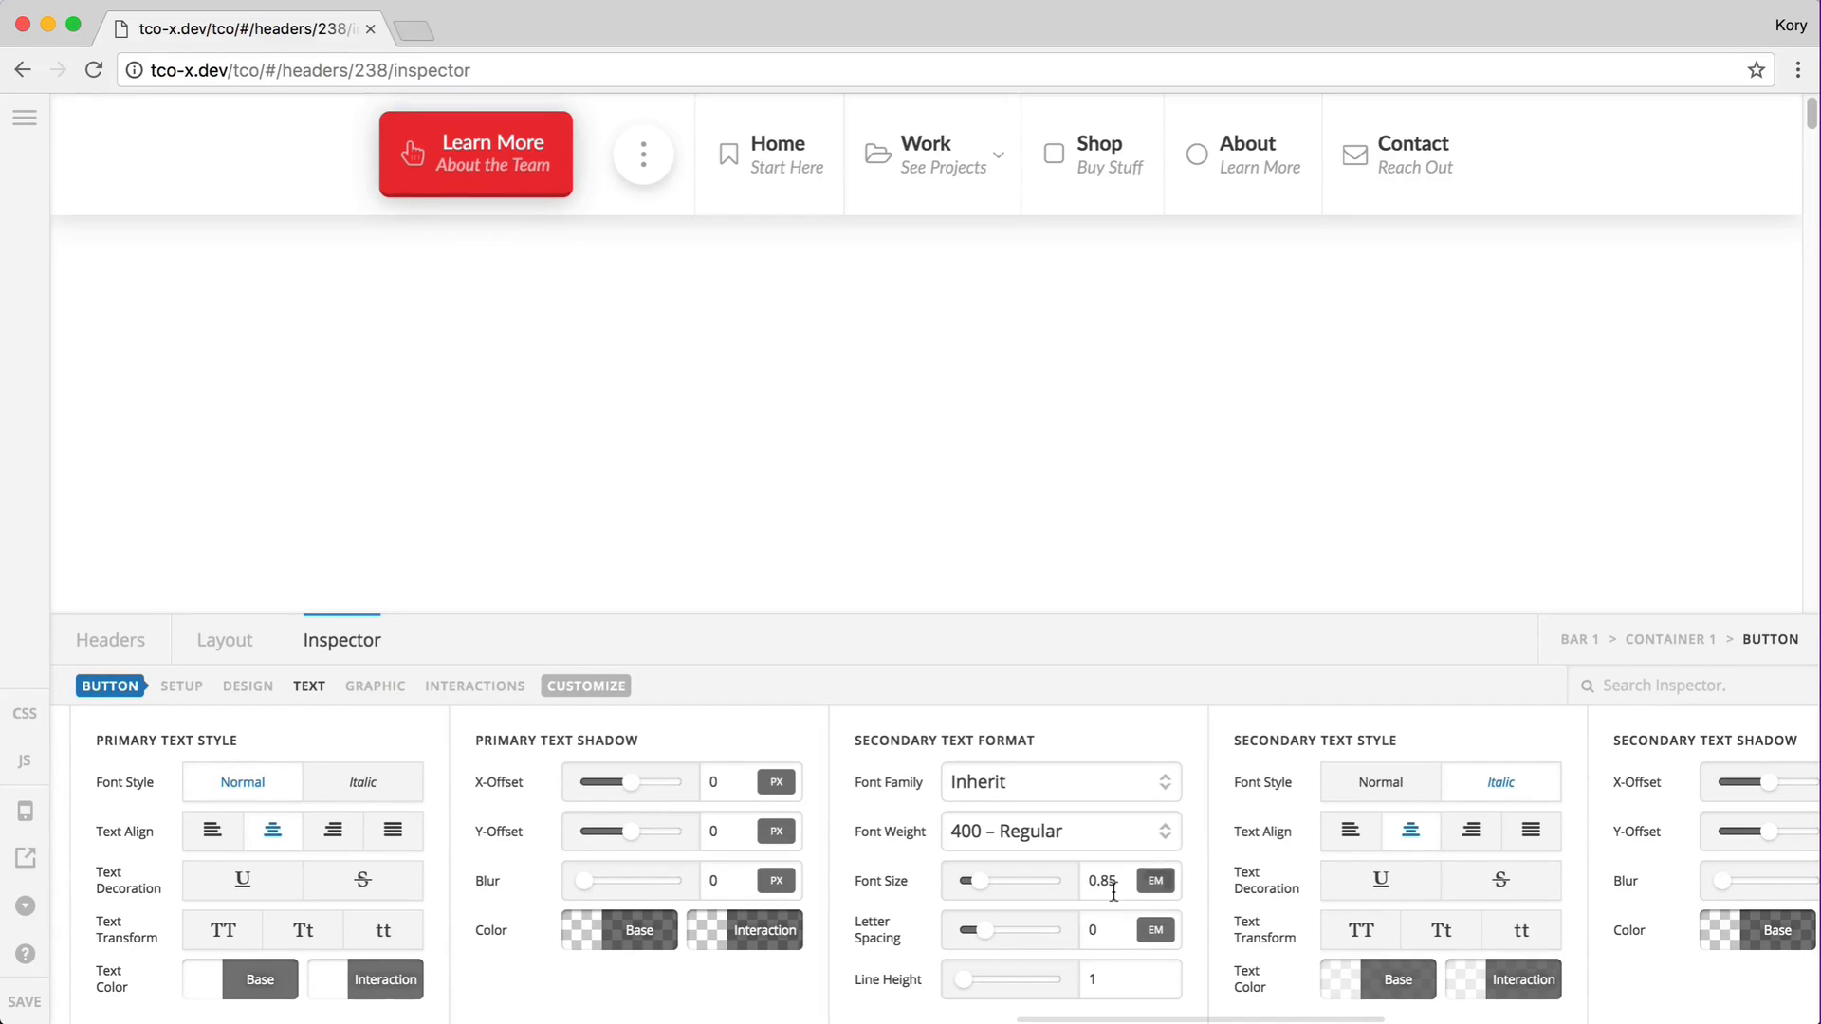
# Step: Try the uppercase text transform on the button's primary text and switch it off again
pyautogui.hscroll(-2, 1148, 882)
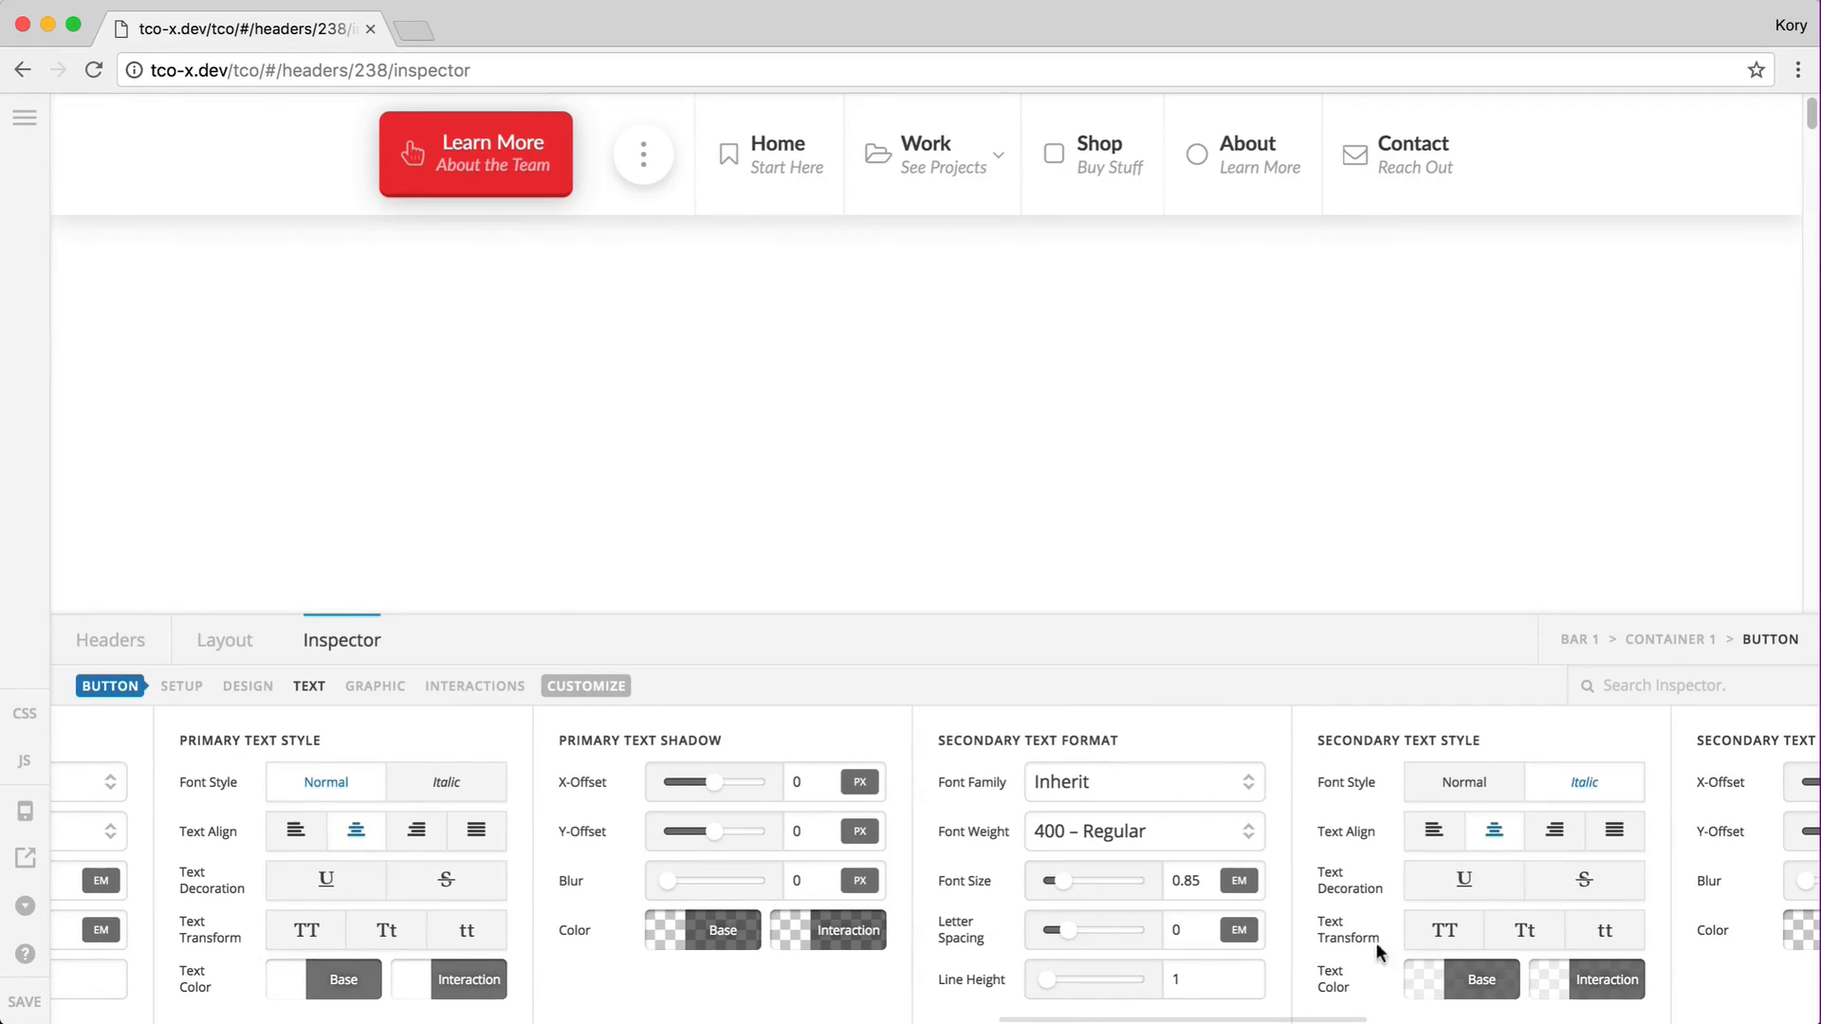
pyautogui.click(311, 934)
pyautogui.click(315, 934)
# Step: Save the header with the Learn More button's text changes
pyautogui.hscroll(5, 507, 939)
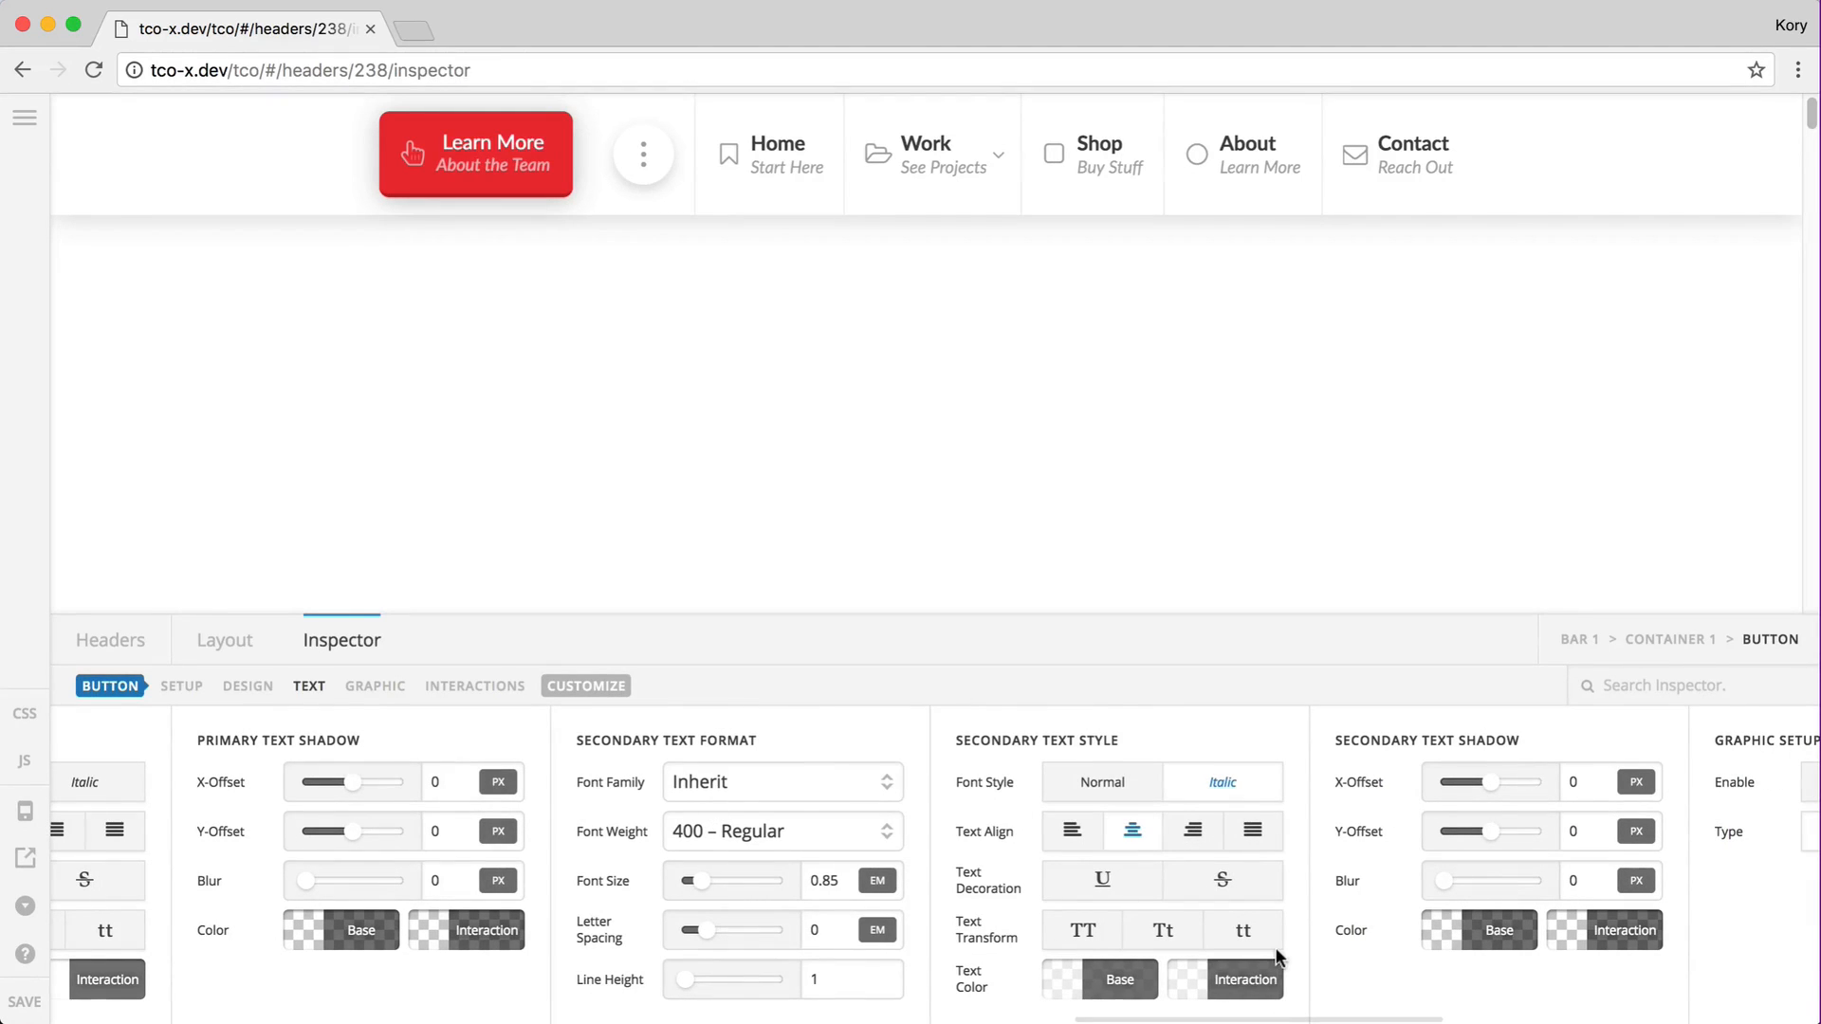
pyautogui.hscroll(-9, 1274, 946)
pyautogui.hscroll(-15, 1274, 946)
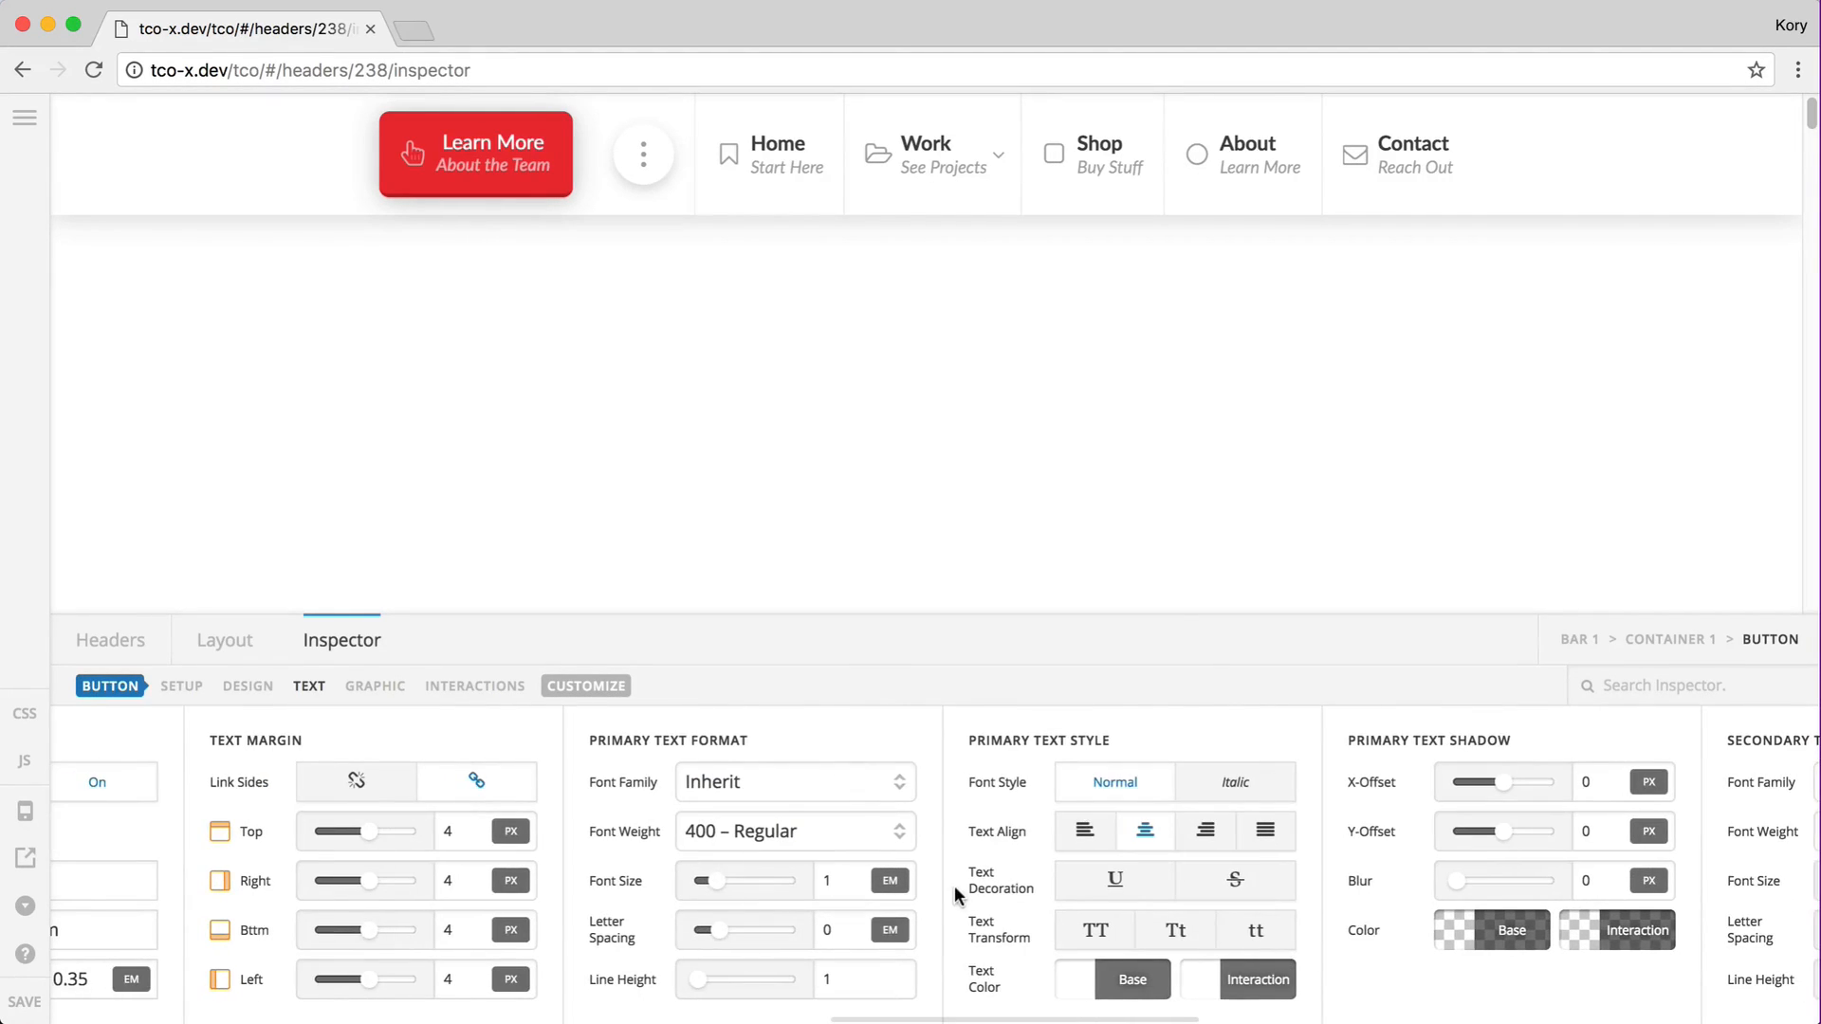
pyautogui.click(621, 930)
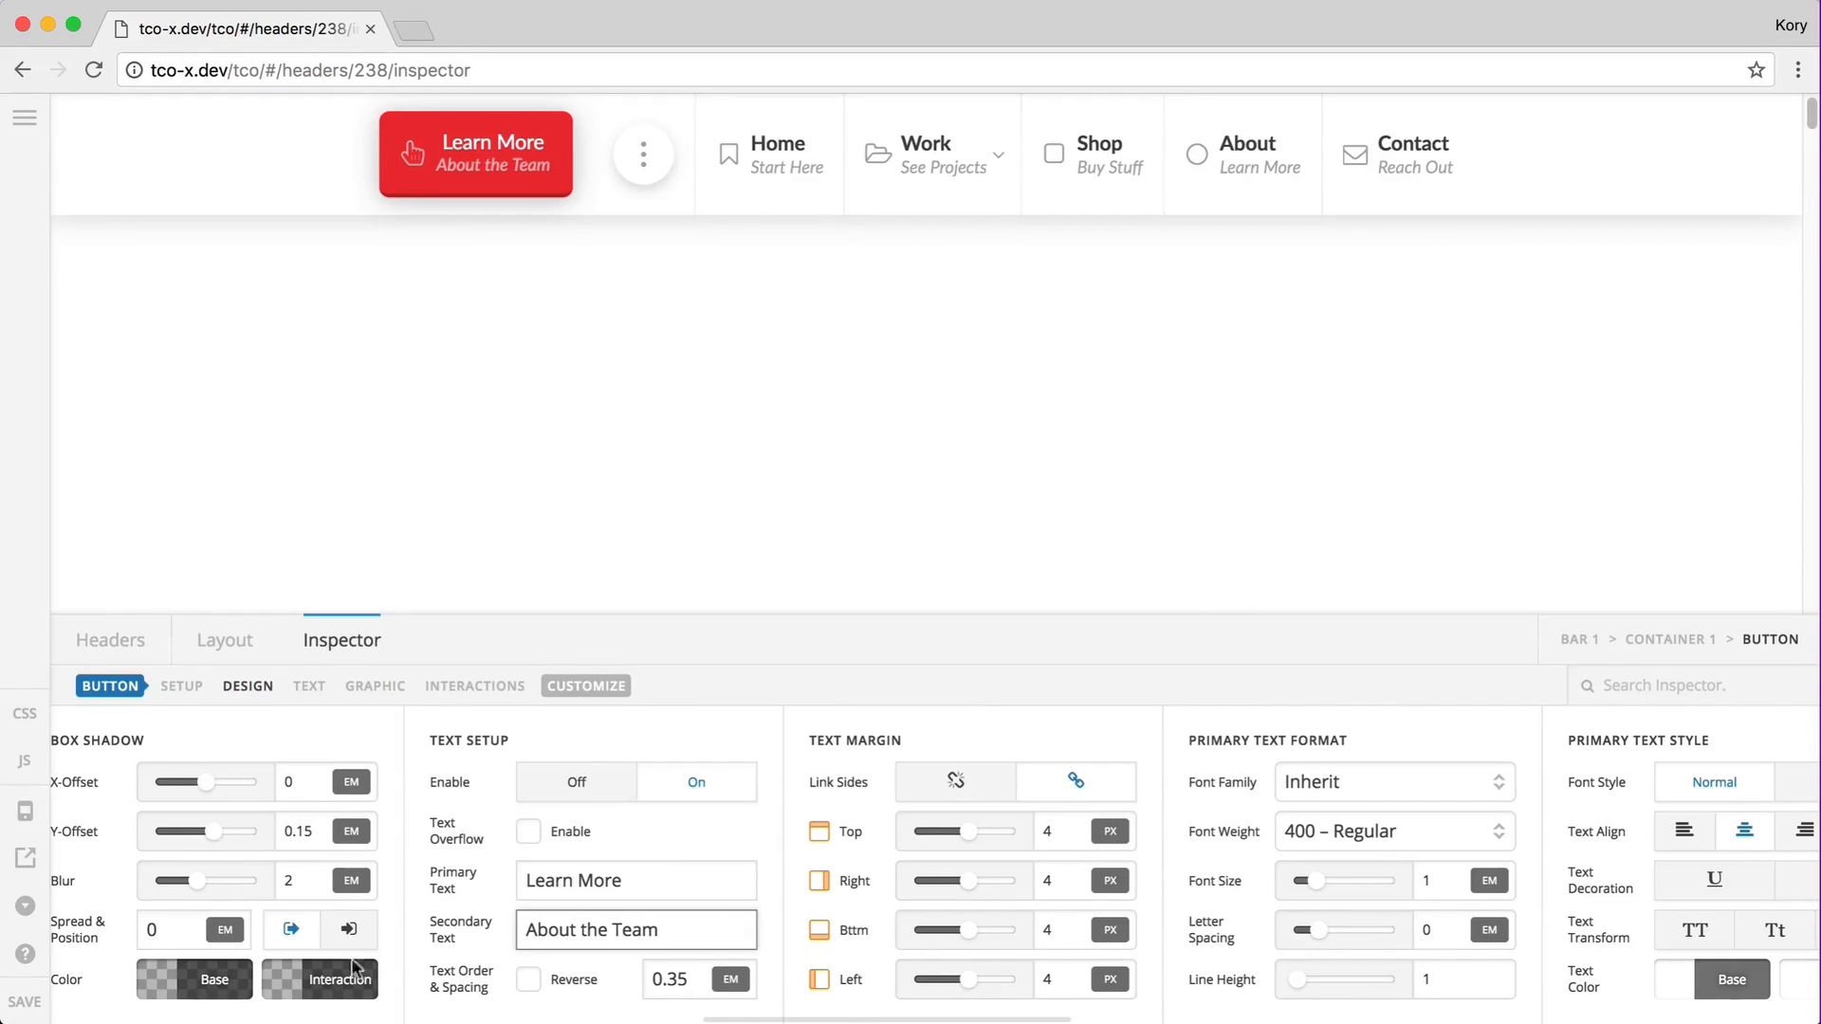
pyautogui.click(42, 1005)
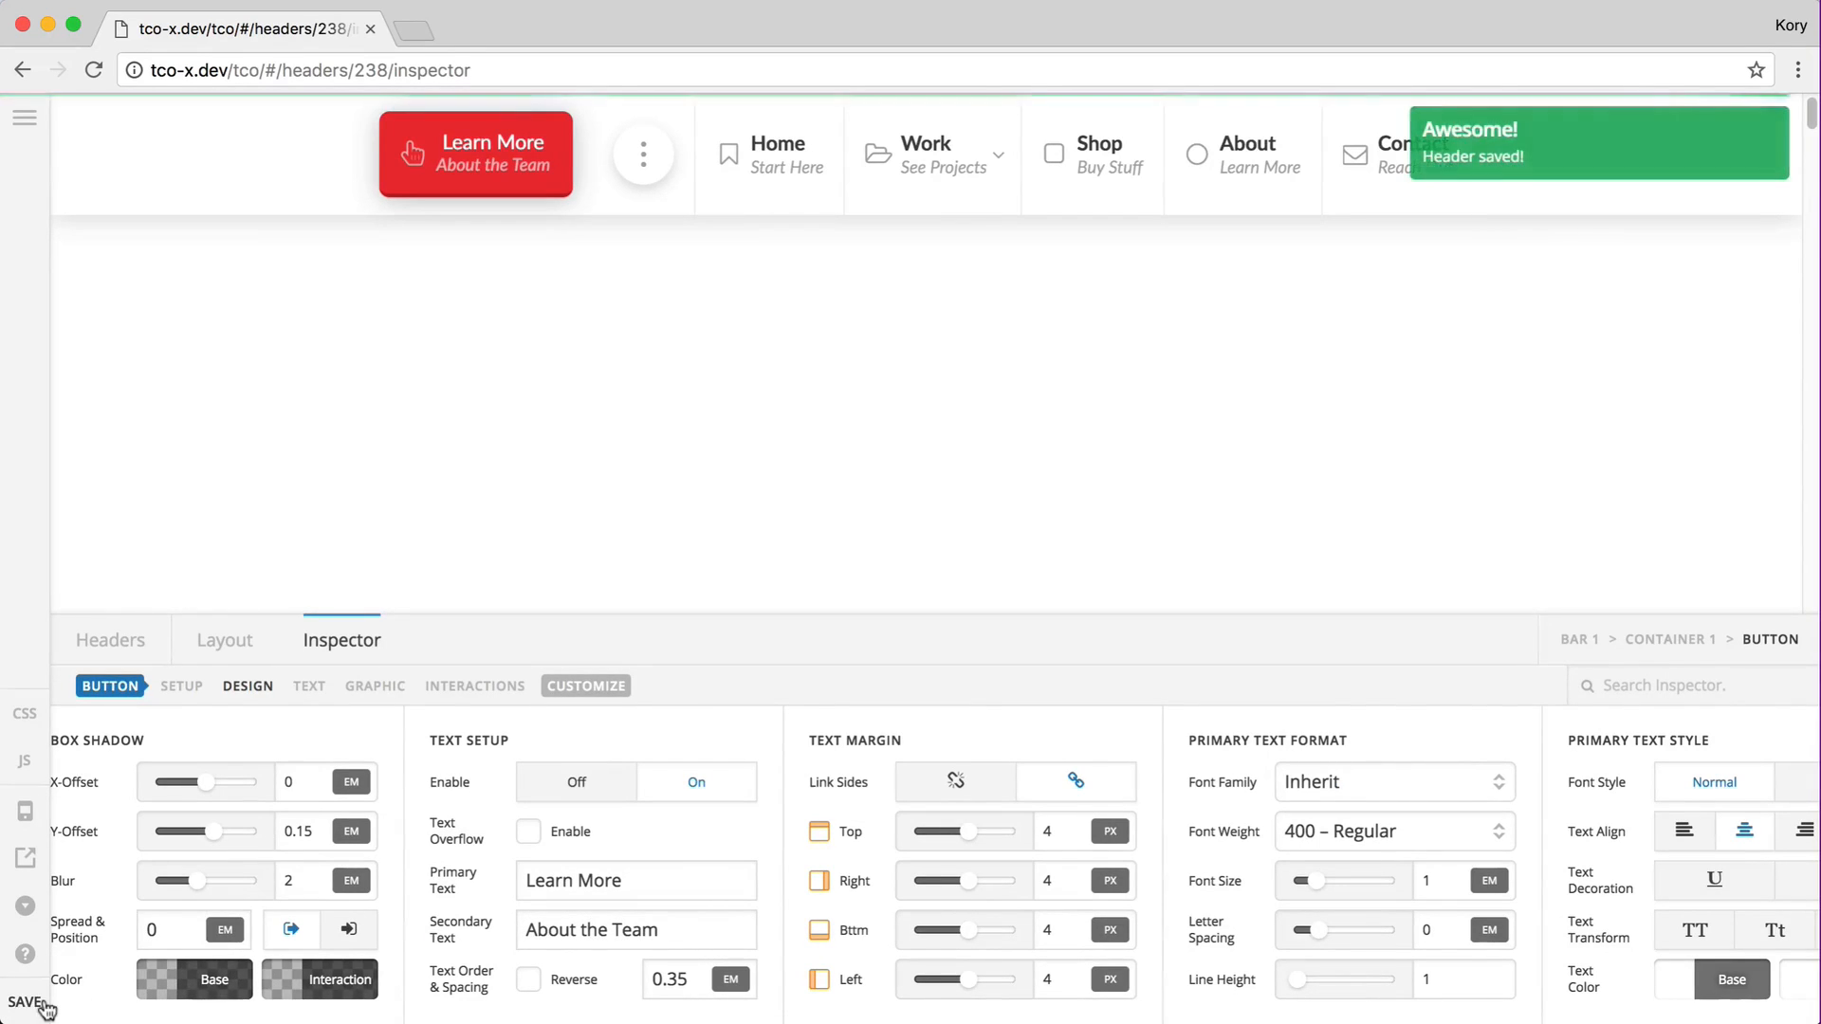
# Step: Open the Top Links settings of the Navigation Inline element in the header
pyautogui.click(758, 216)
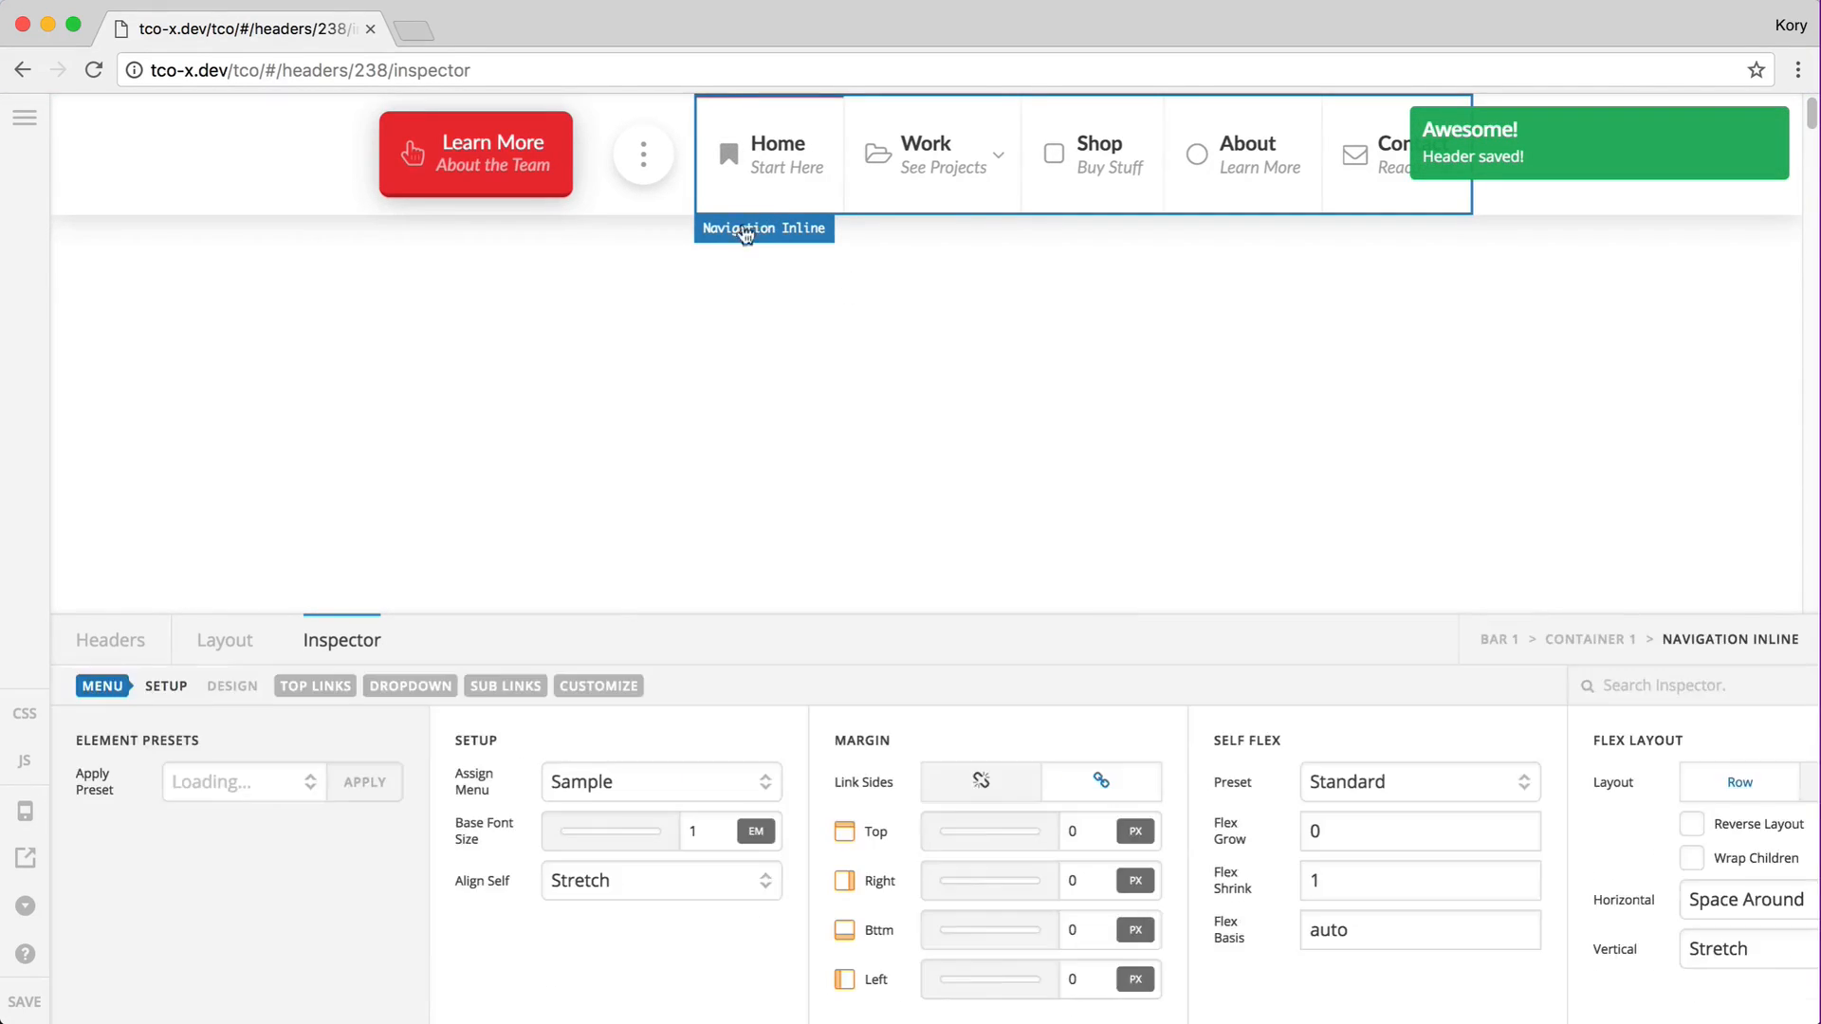
pyautogui.click(327, 695)
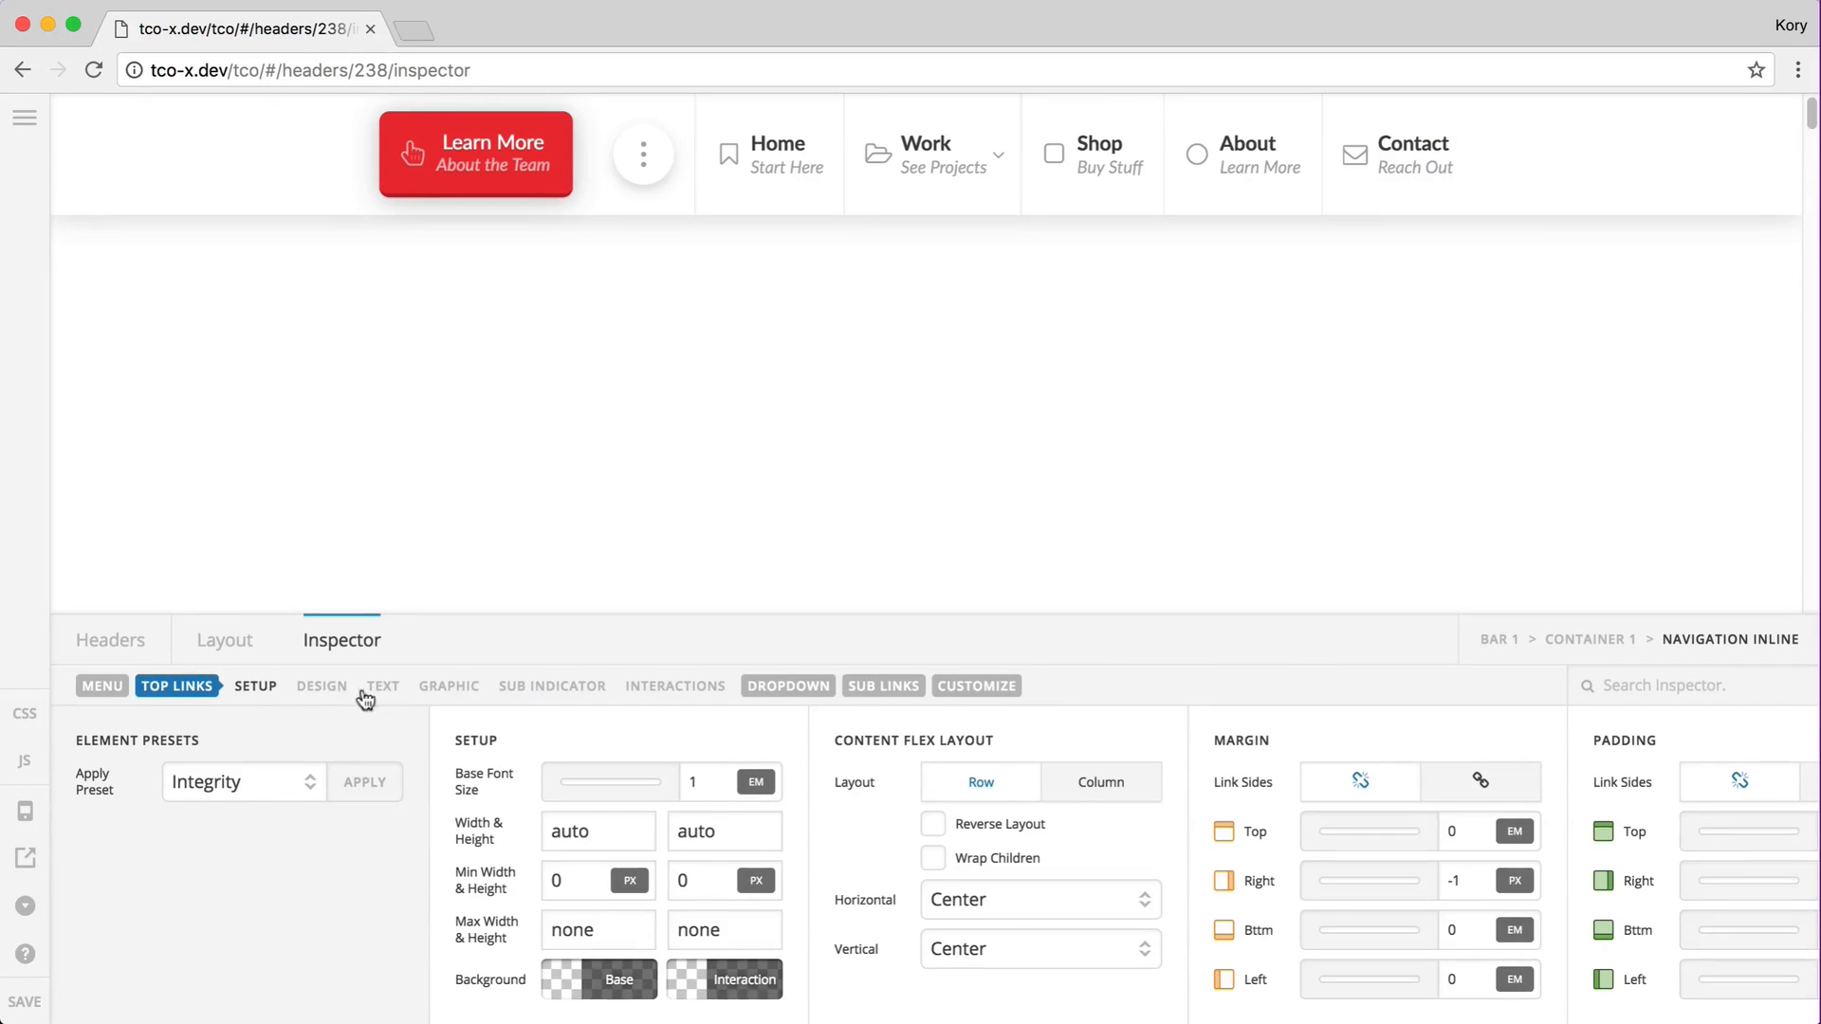
# Step: Examine the text settings of the navigation's top links
pyautogui.click(394, 693)
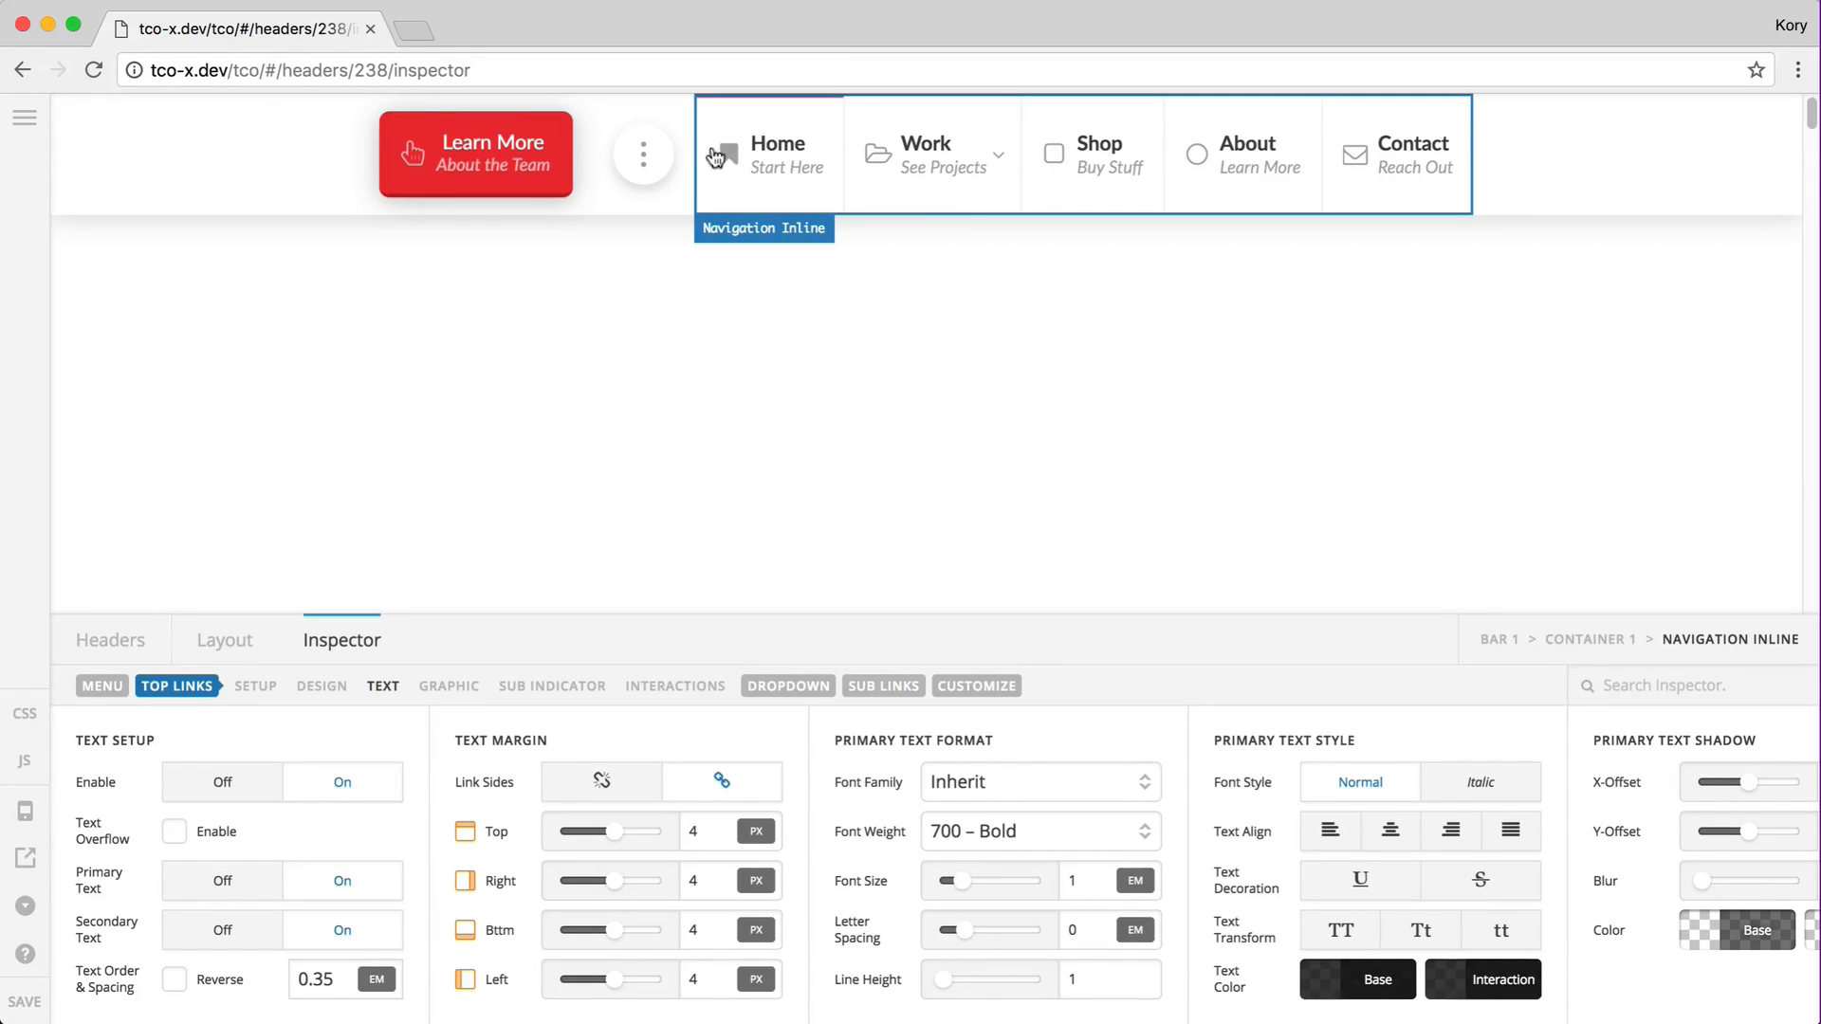
pyautogui.moveTo(939, 163)
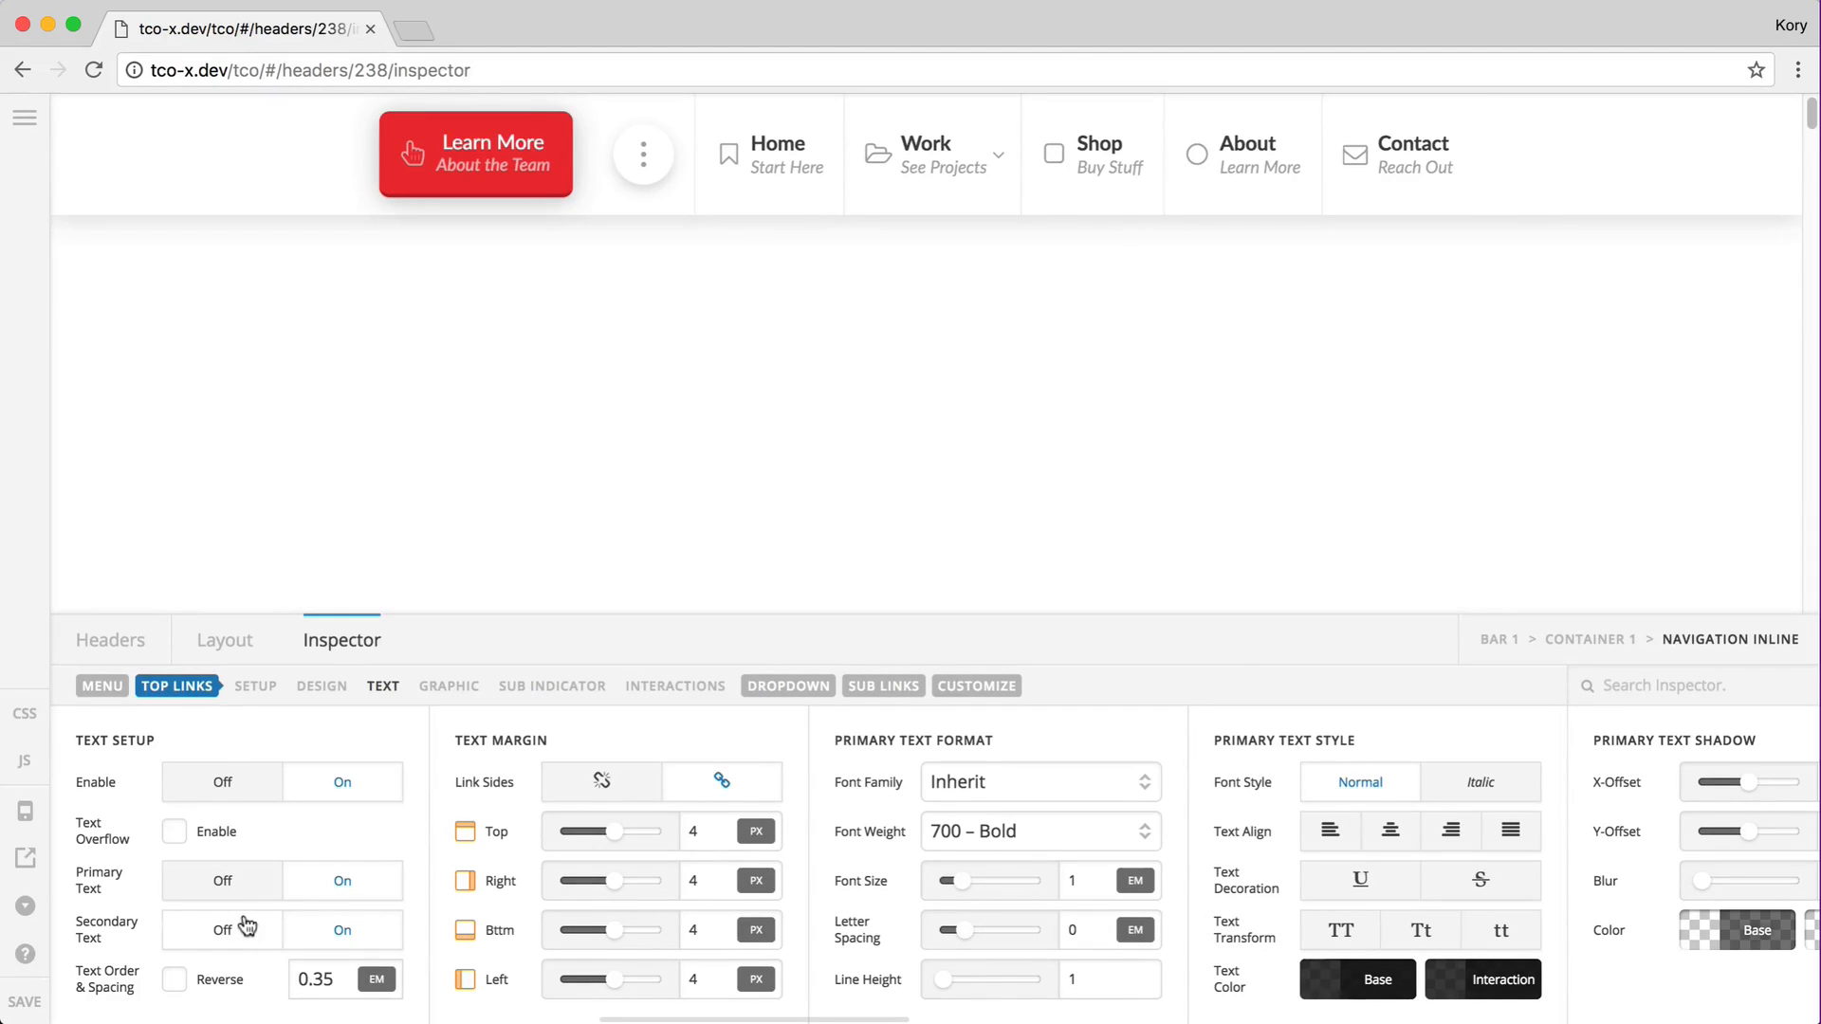
# Step: Open the graphic settings of the Learn More button
pyautogui.click(474, 161)
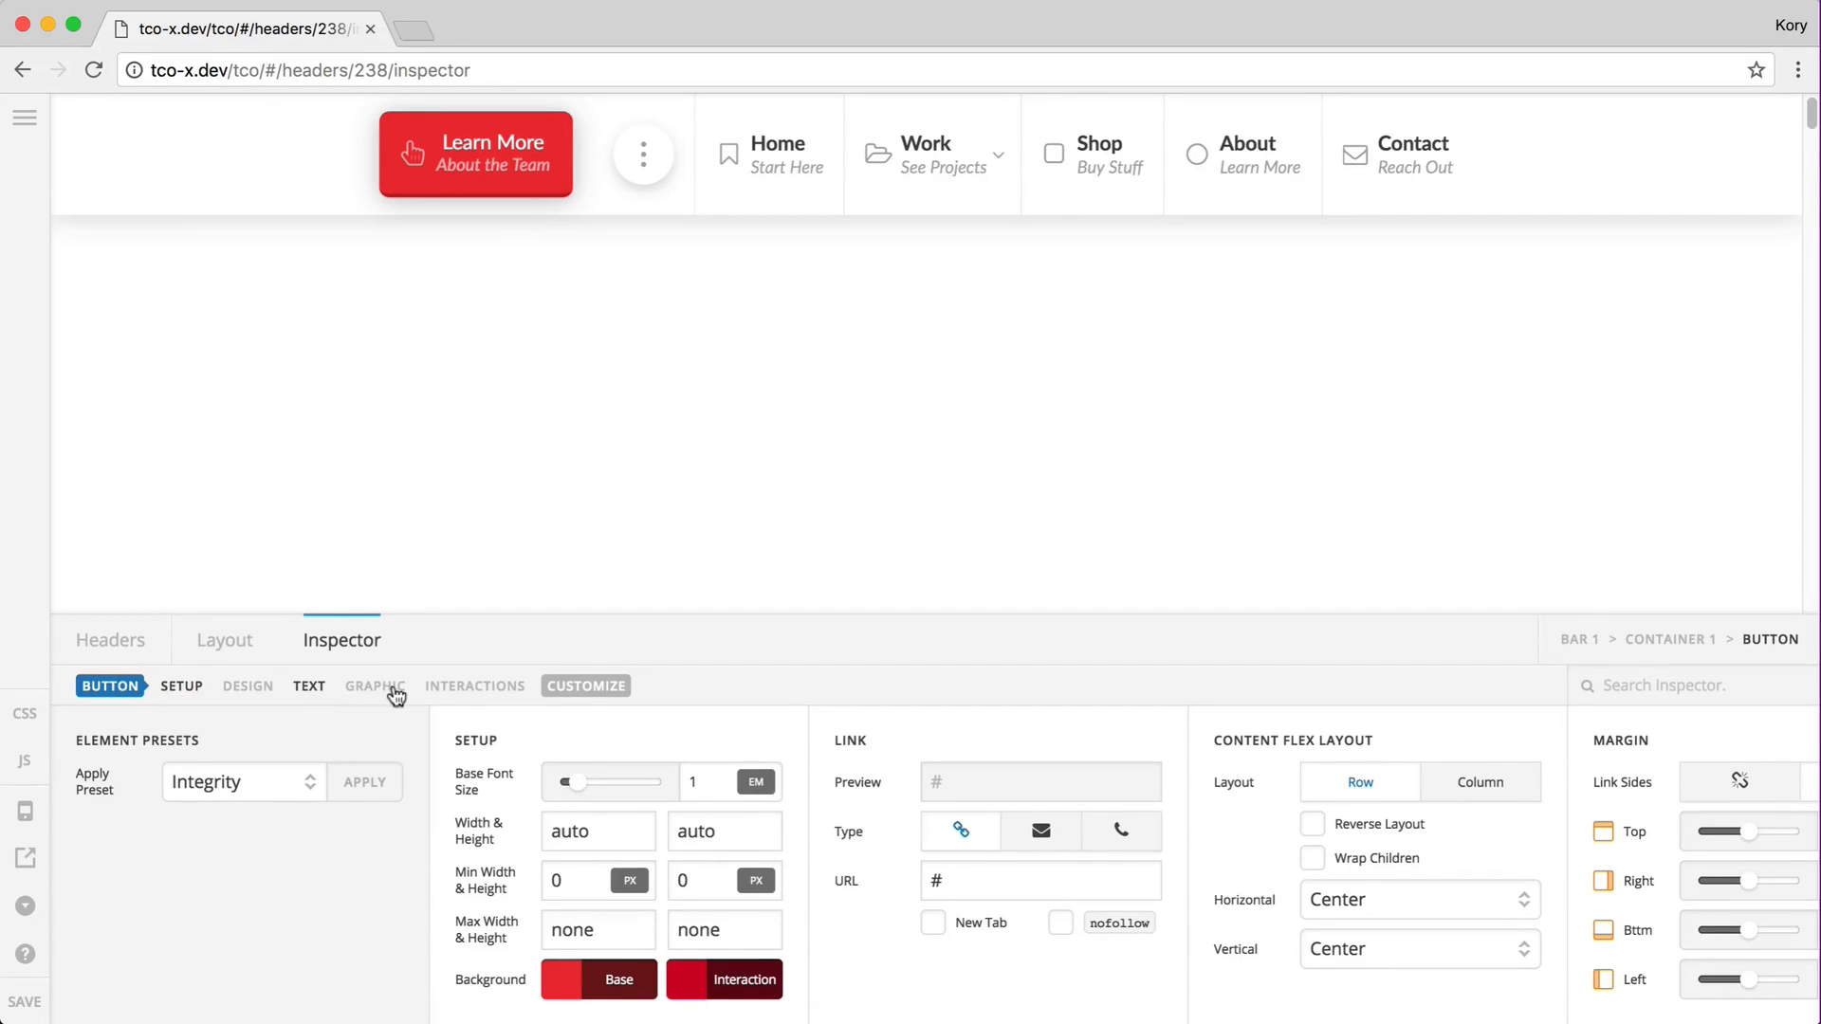
pyautogui.click(392, 692)
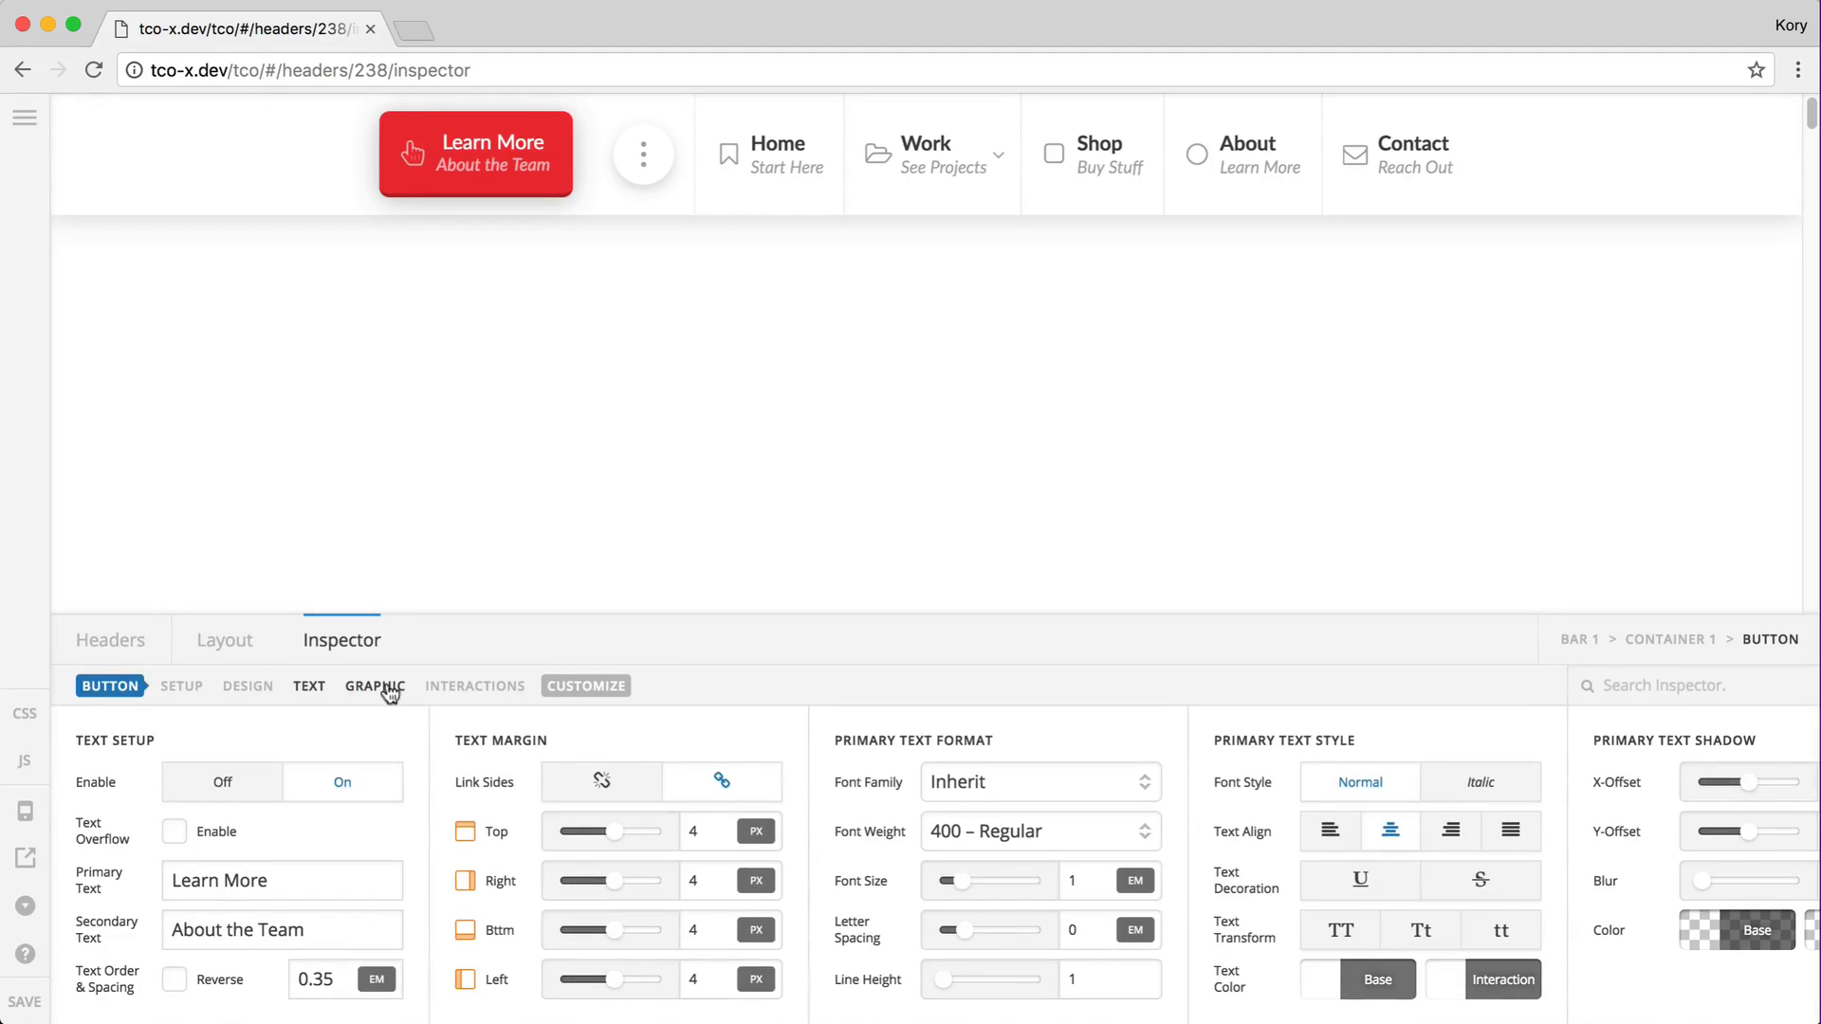
pyautogui.click(390, 693)
pyautogui.hscroll(1, 442, 878)
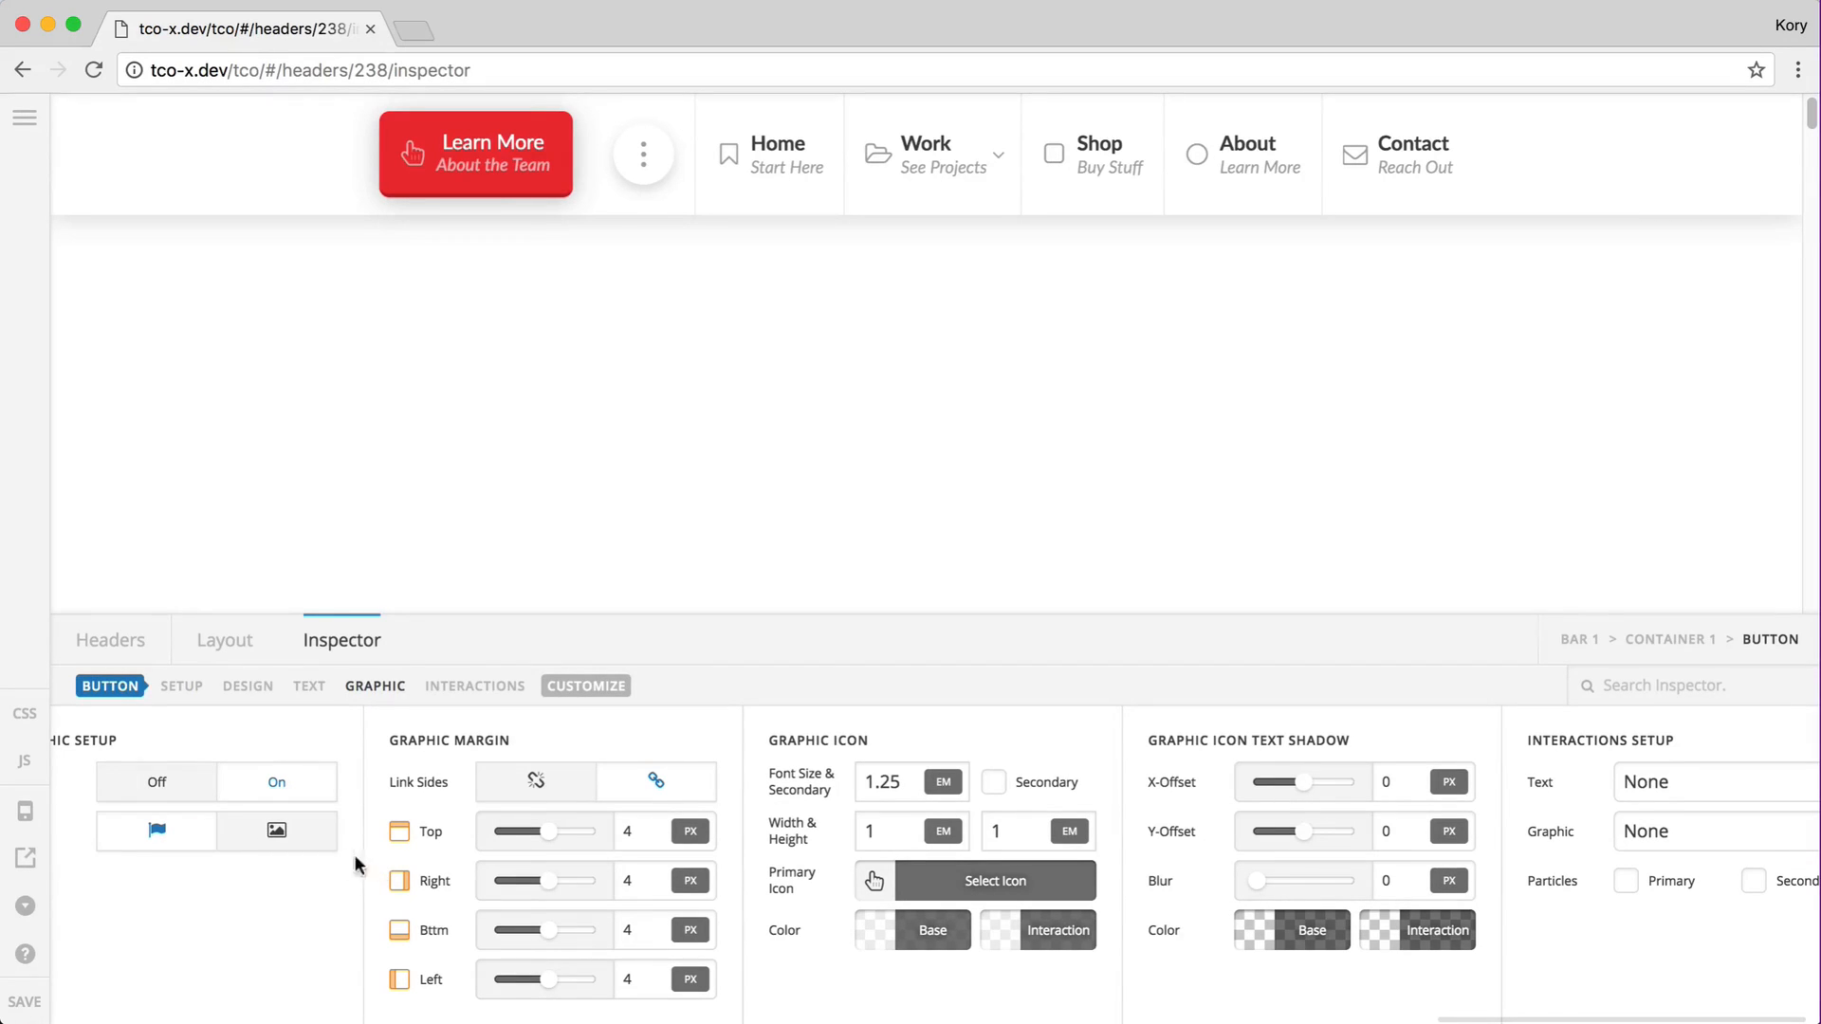
# Step: Try the image graphic type with linked graphic margins of 10 px and 0 px, restoring 4 px margins and the icon type
pyautogui.click(290, 833)
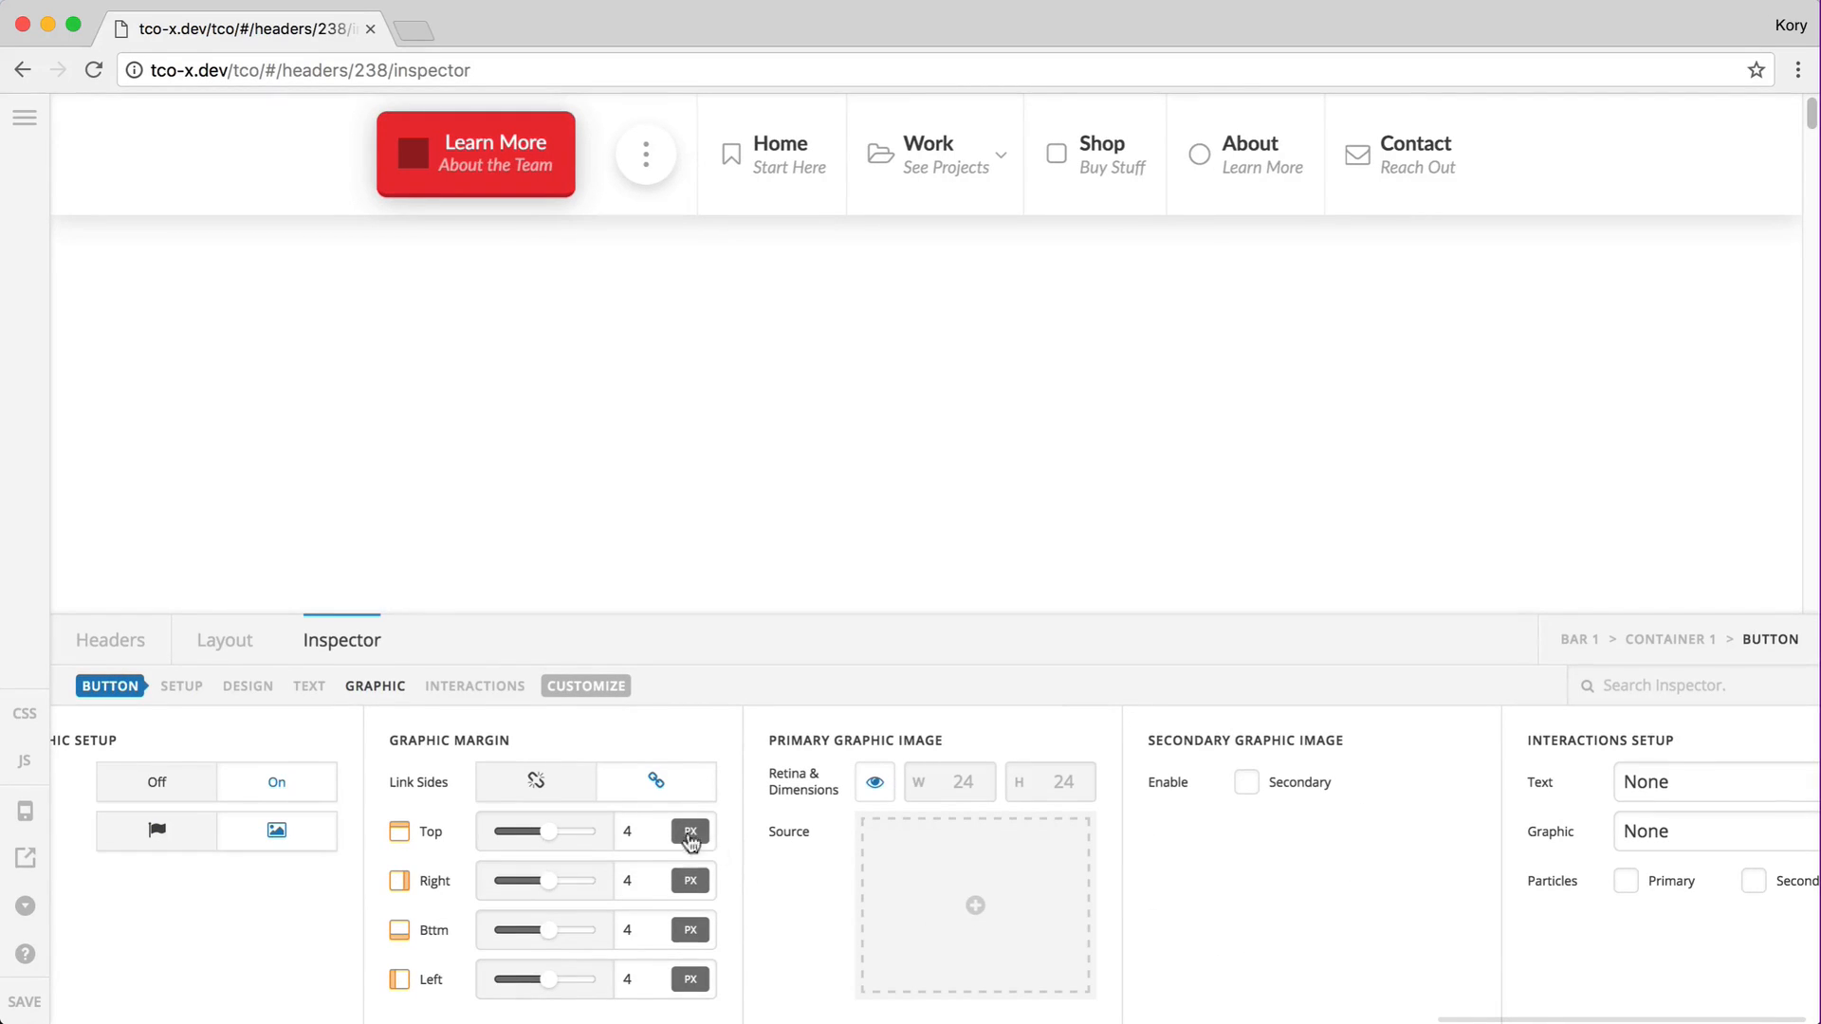
pyautogui.click(636, 826)
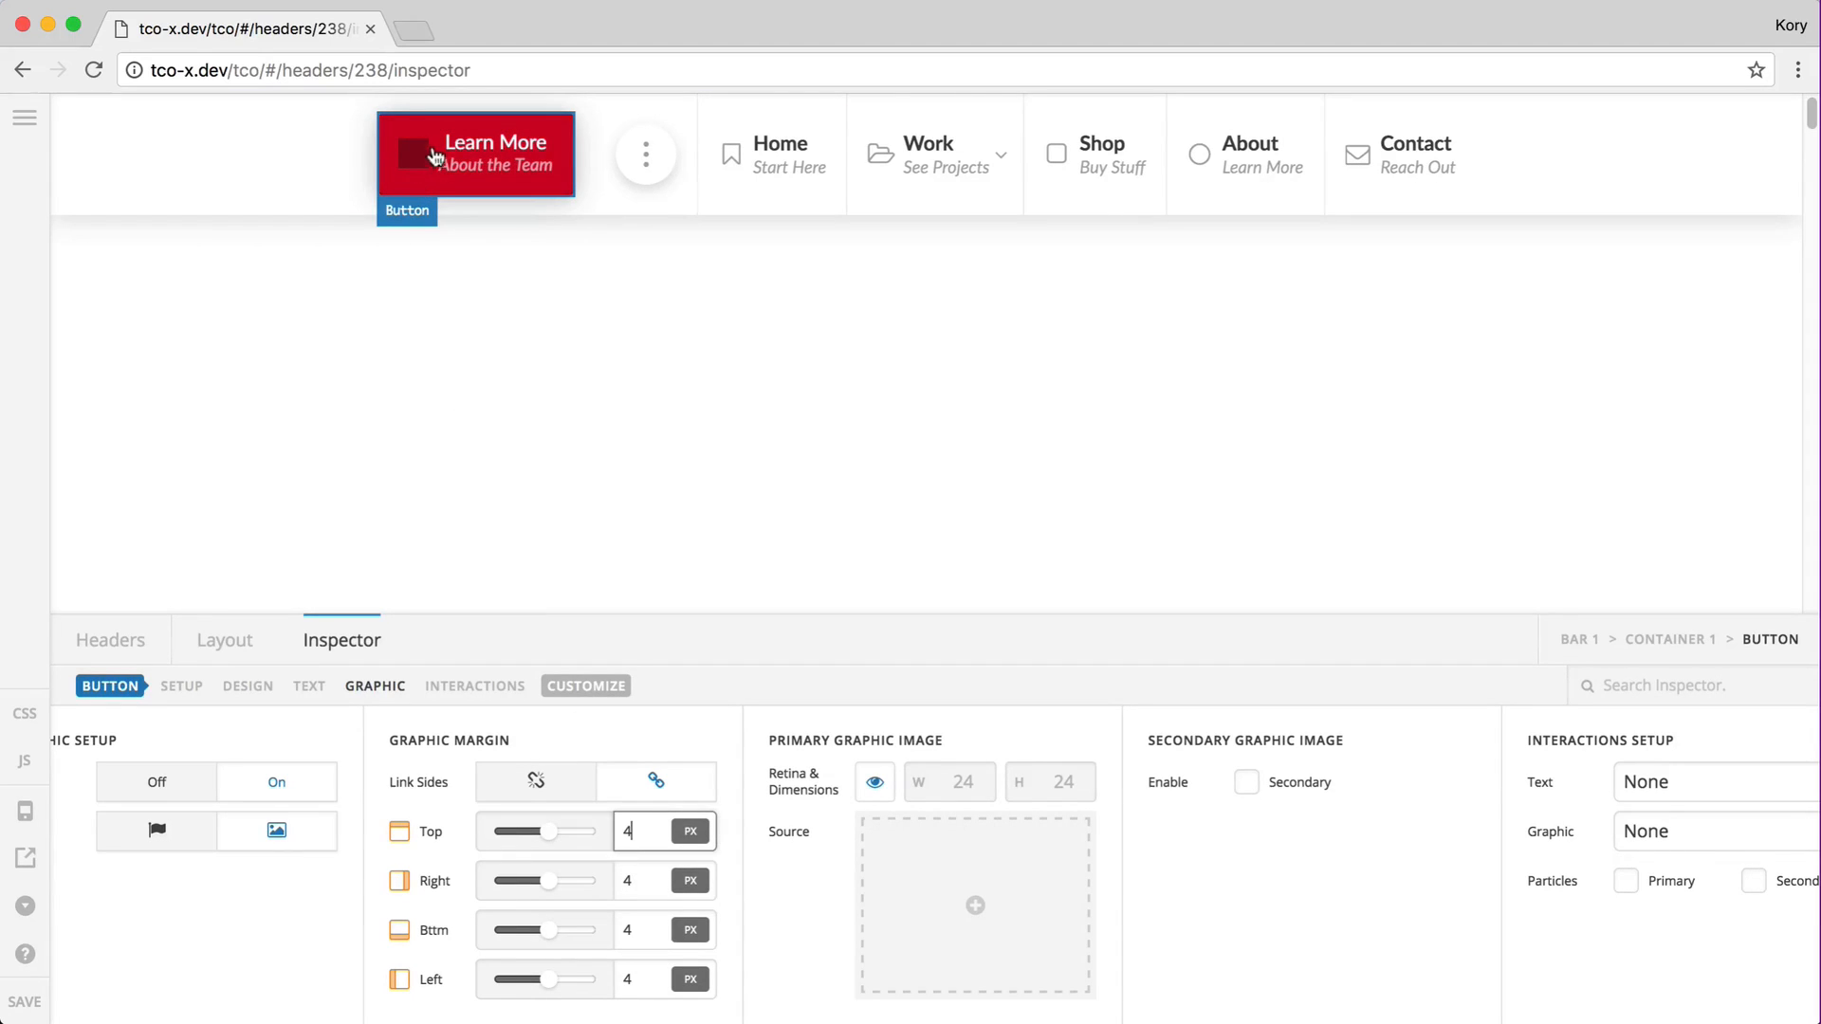
pyautogui.doubleClick(645, 827)
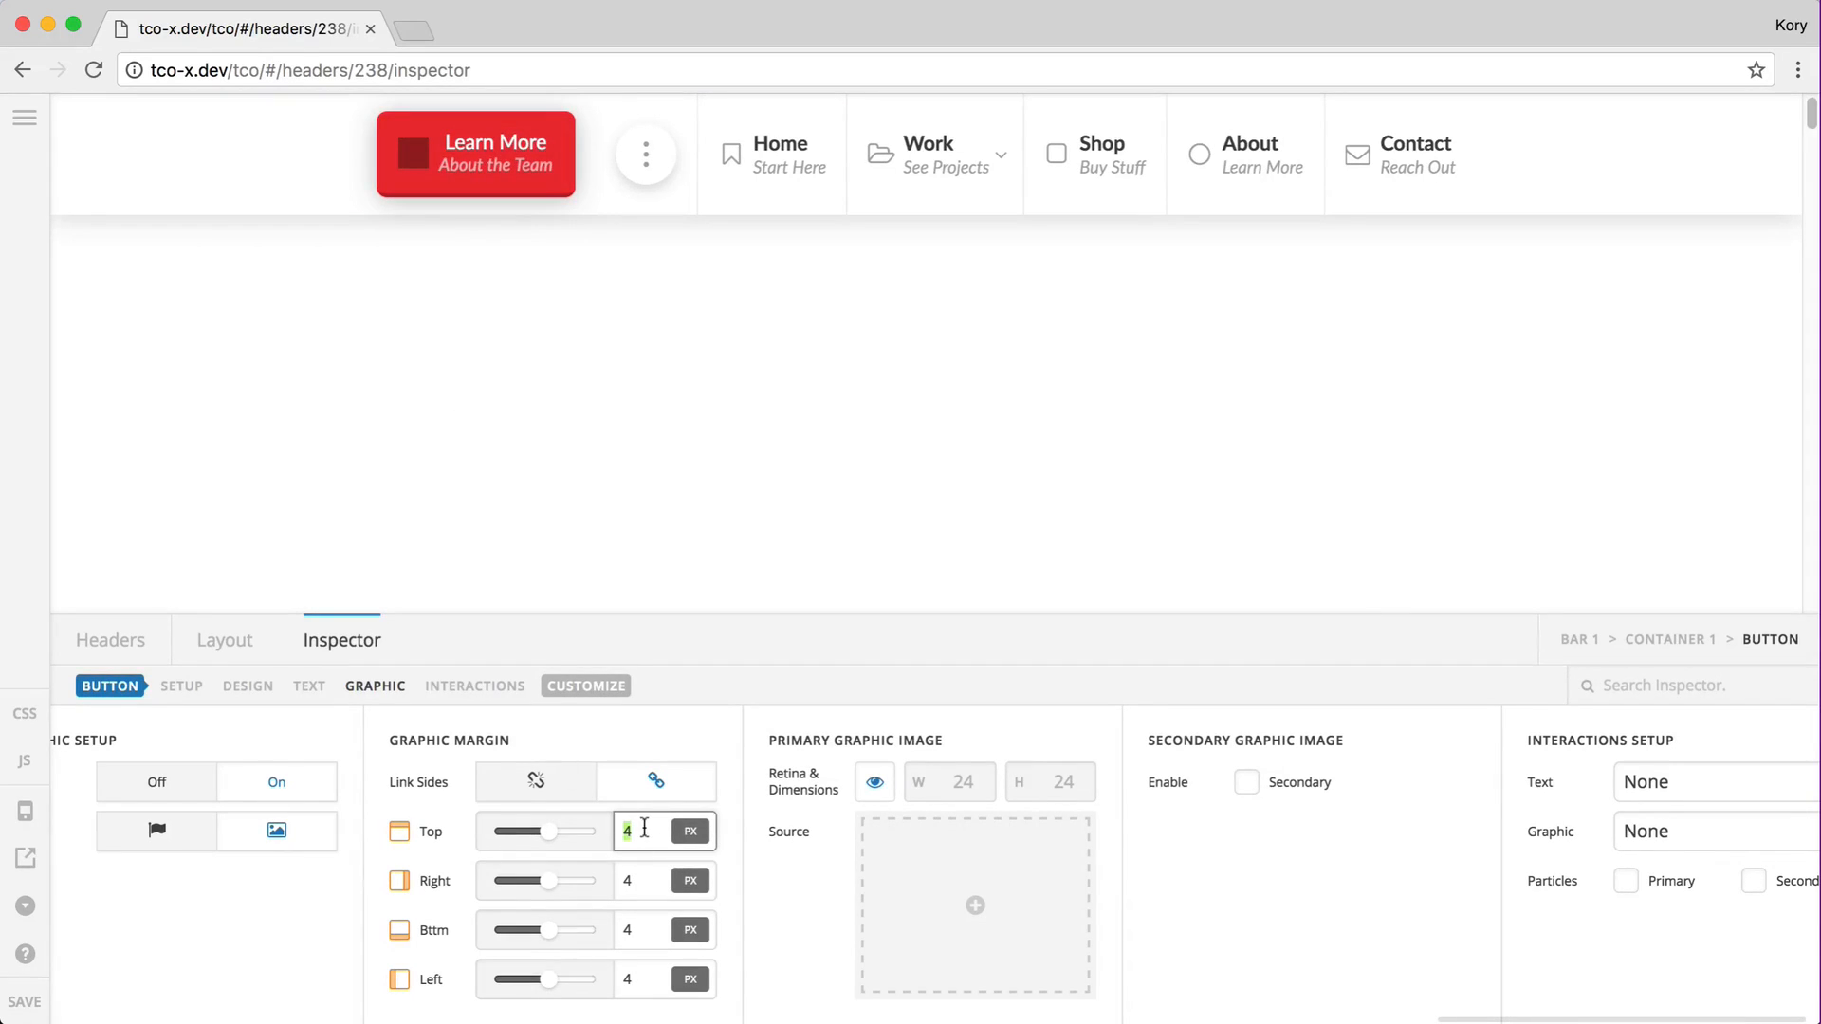
pyautogui.write('10')
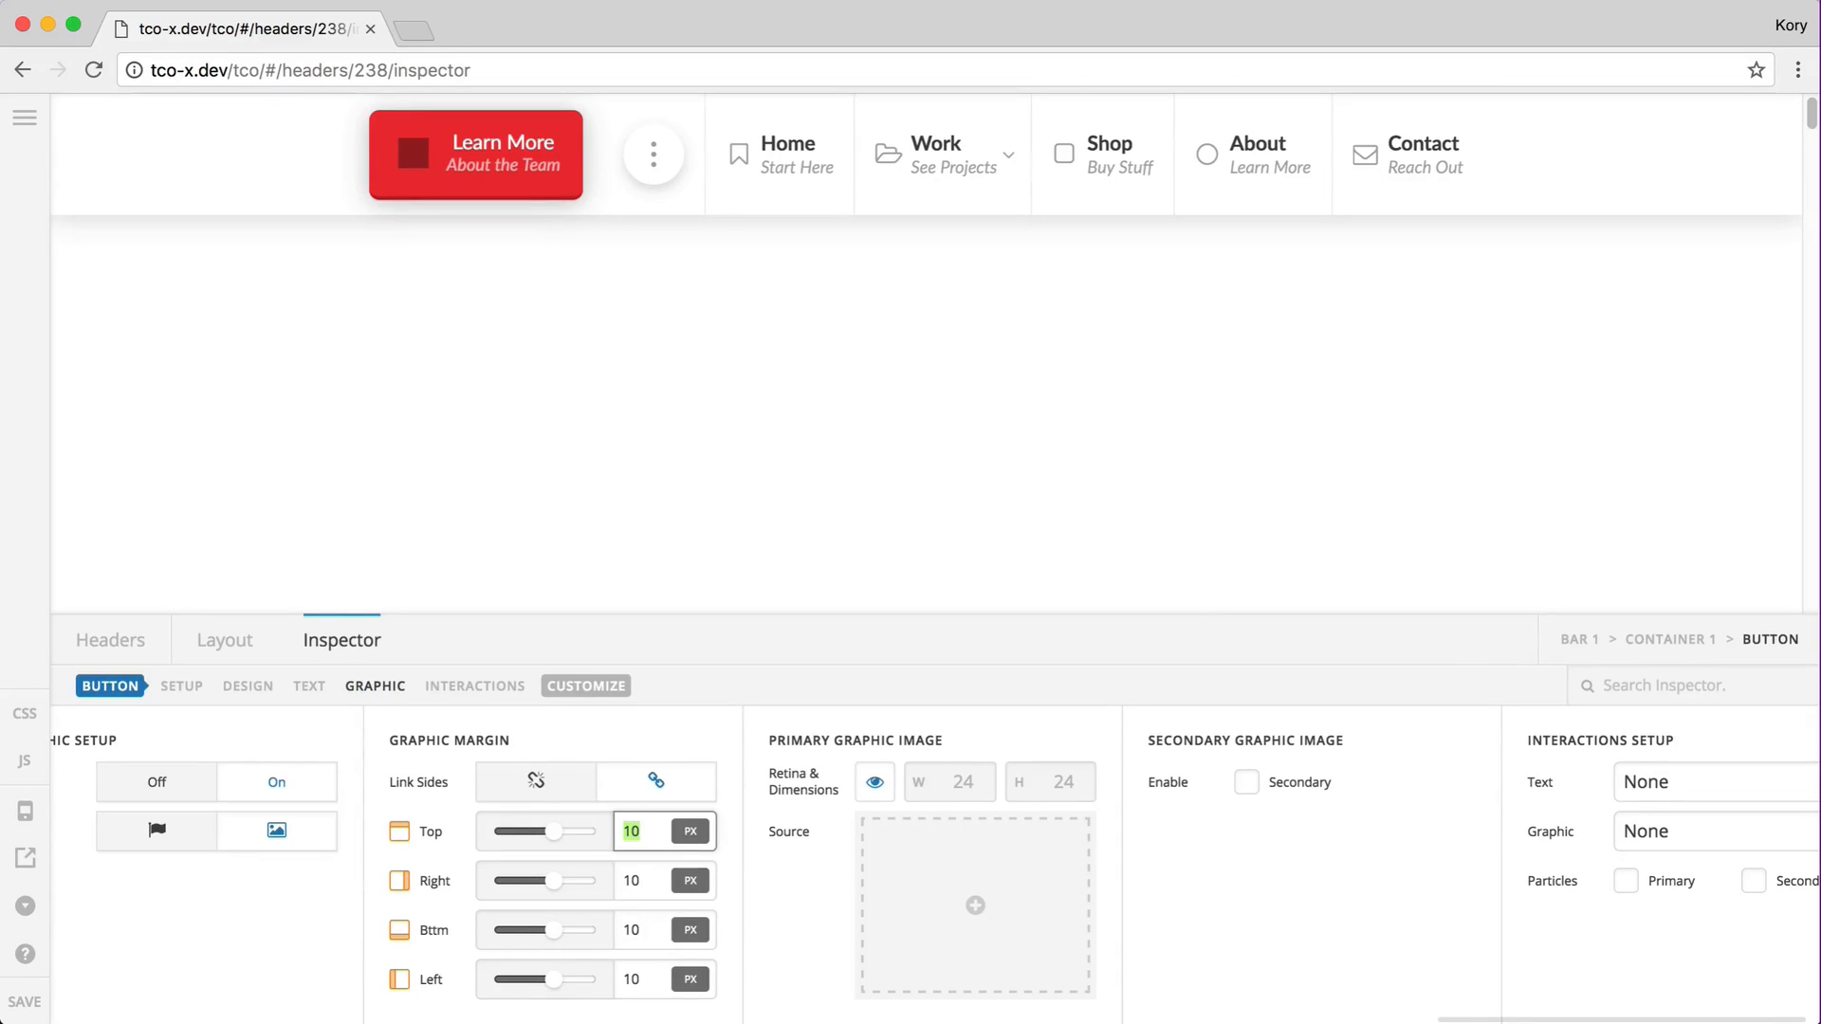
pyautogui.press('BackSpace')
pyautogui.write('0')
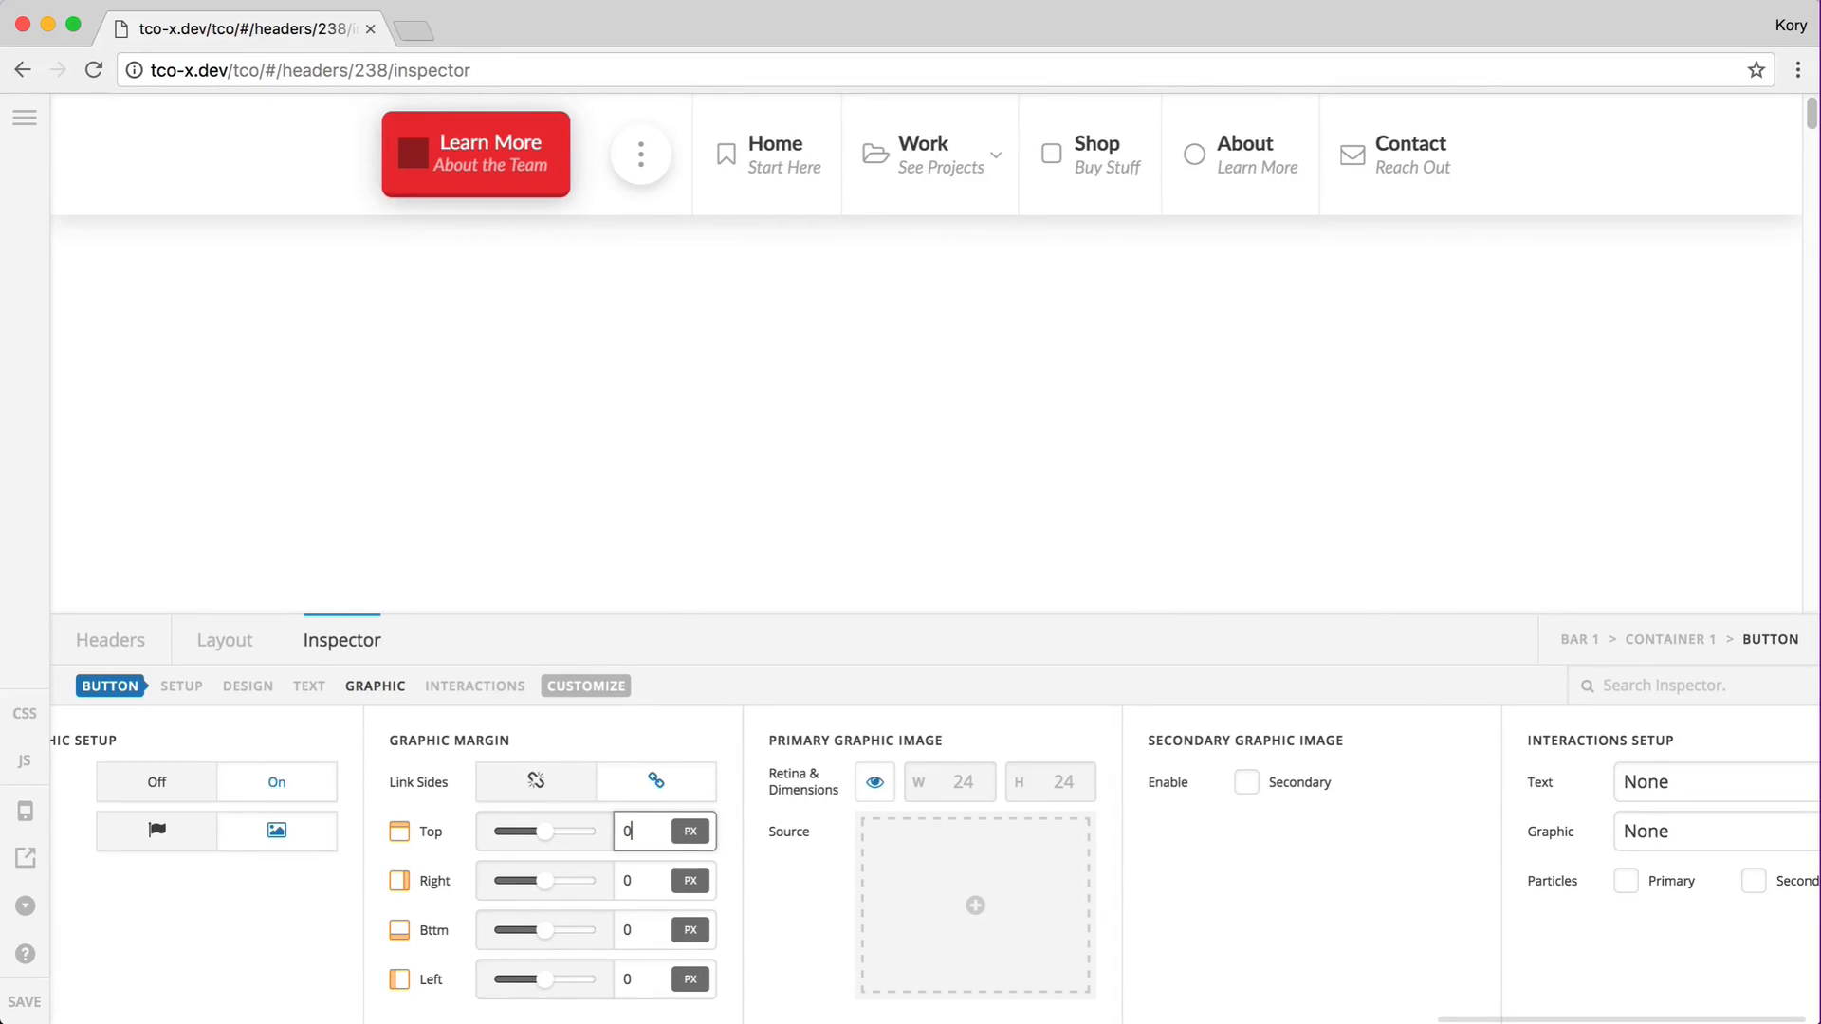
pyautogui.write('4')
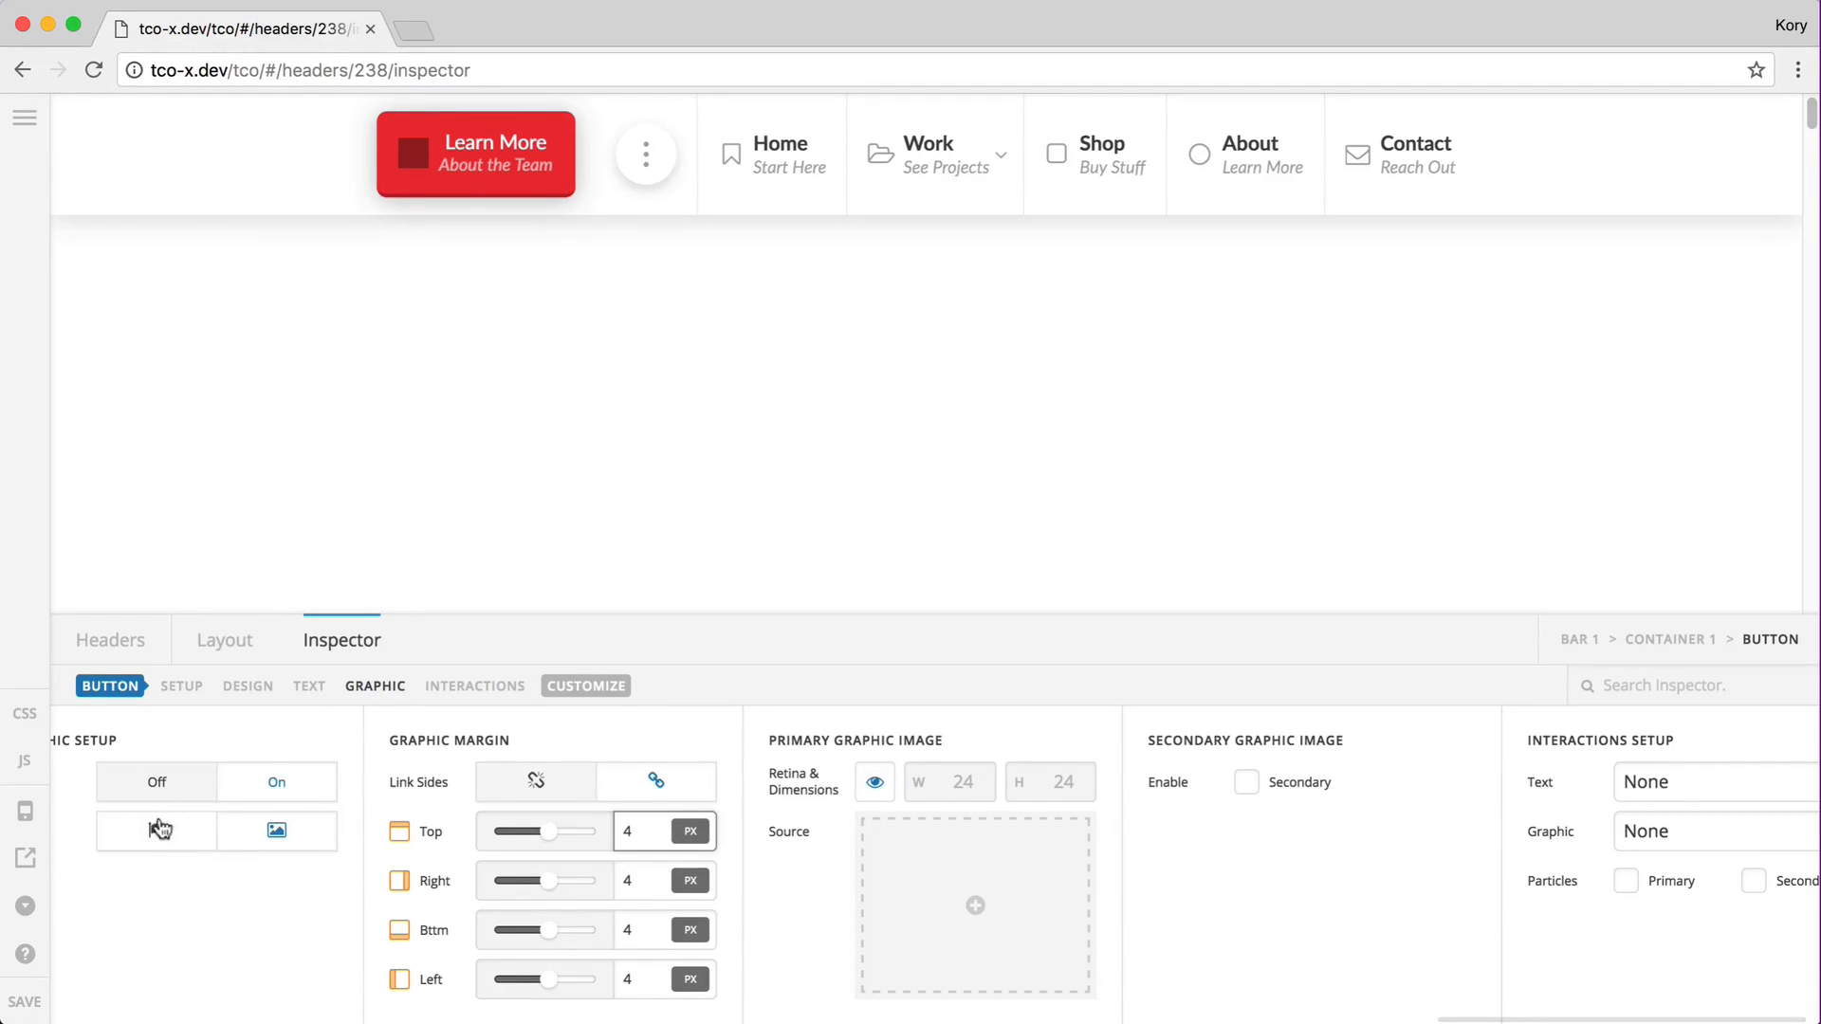
pyautogui.click(160, 829)
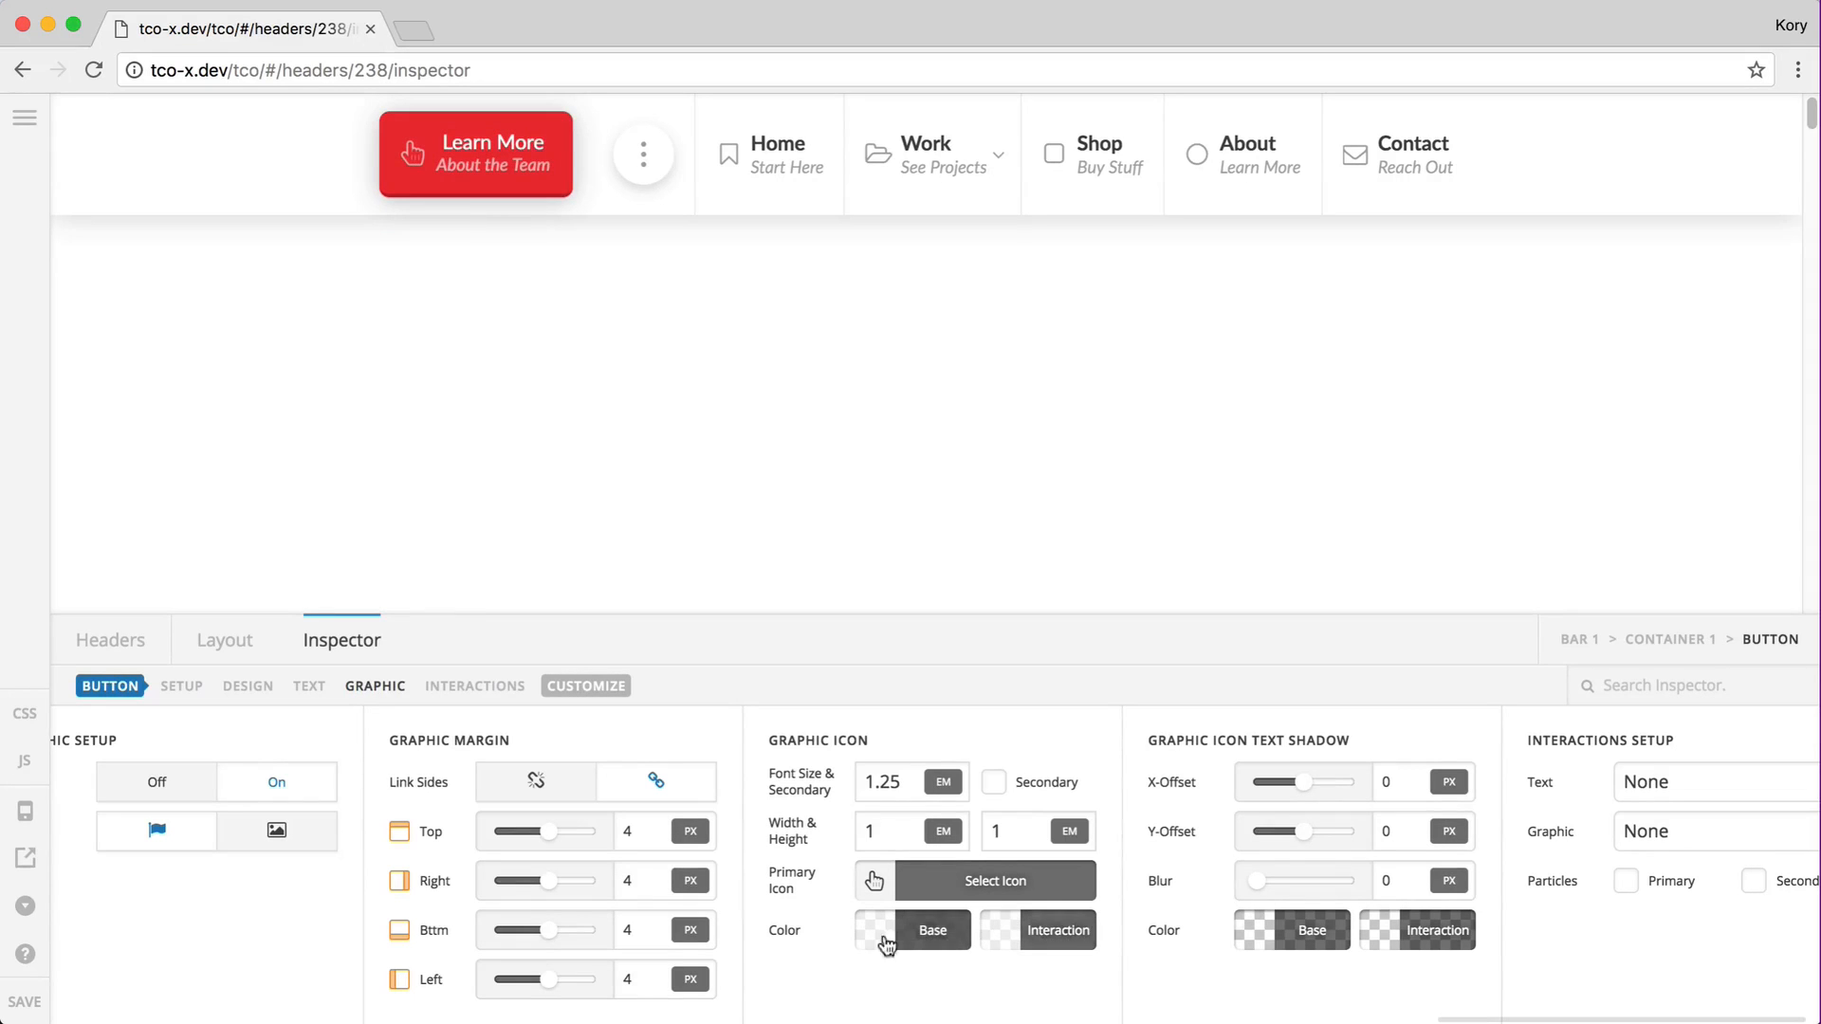
# Step: Set the interaction colour of the button's graphic icon to white
pyautogui.click(1054, 930)
pyautogui.tripleClick(1226, 917)
pyautogui.write('white')
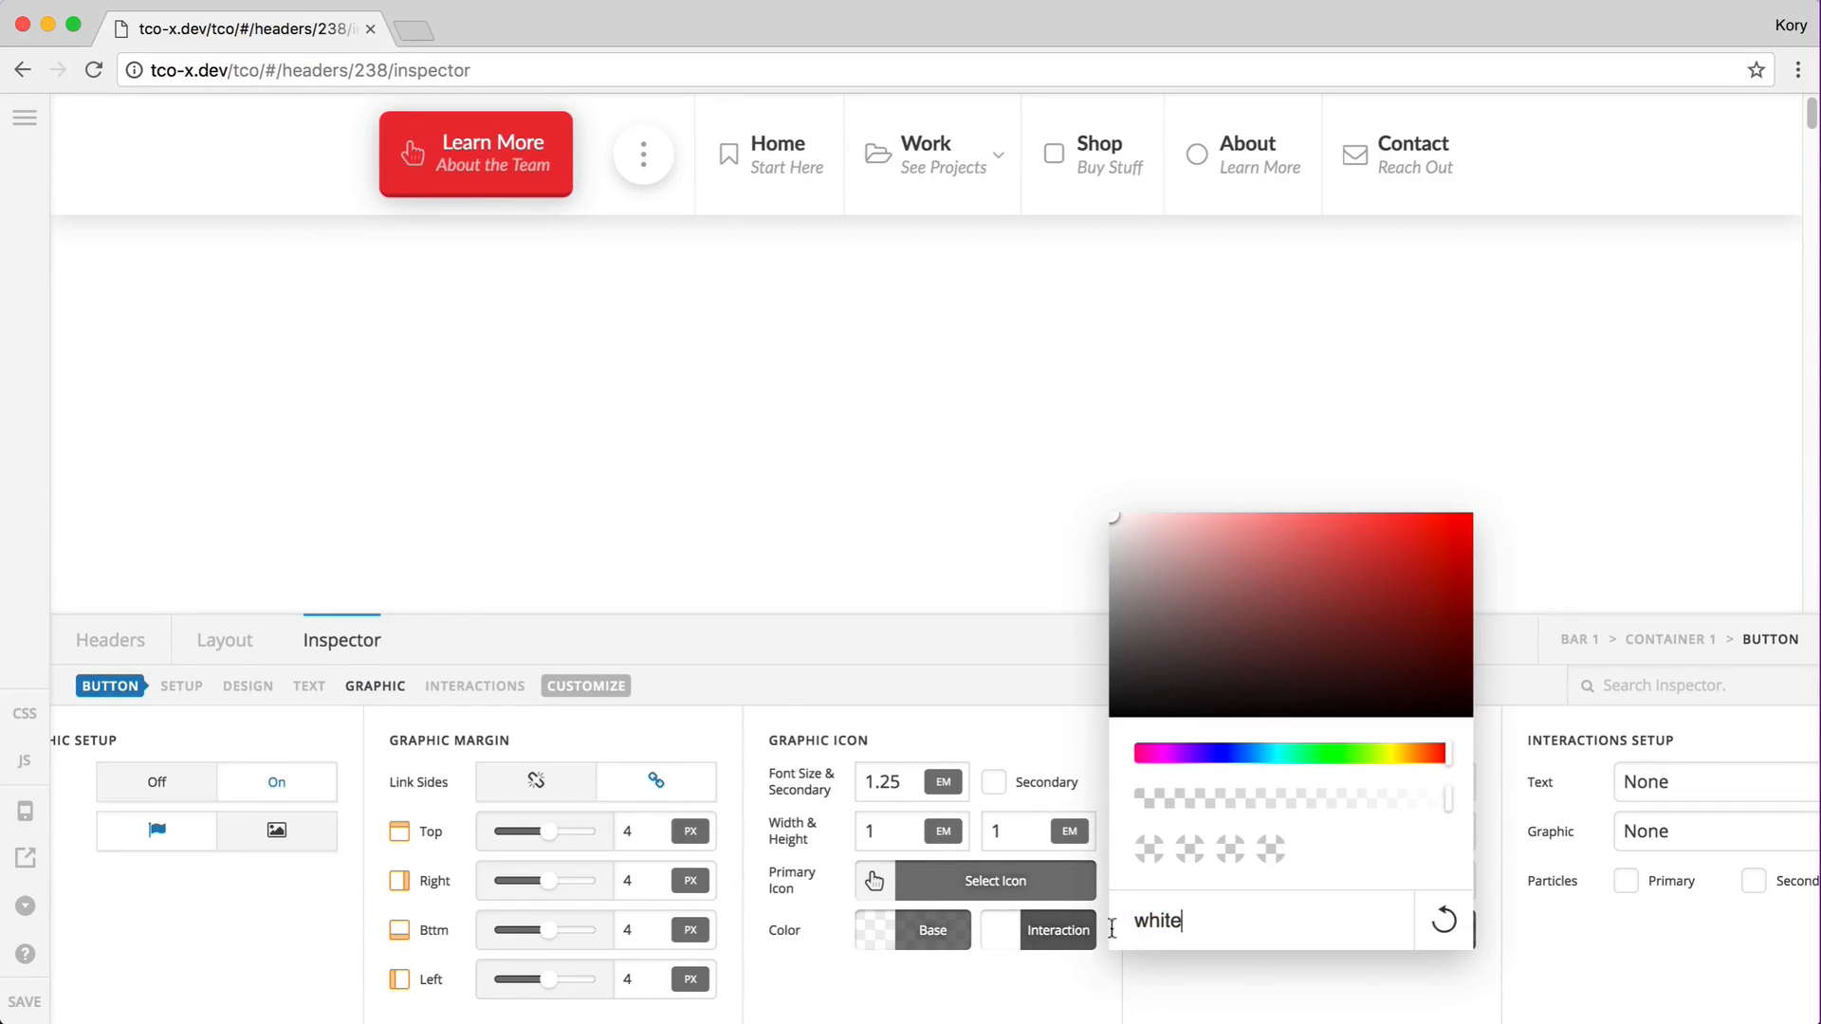
pyautogui.click(1029, 921)
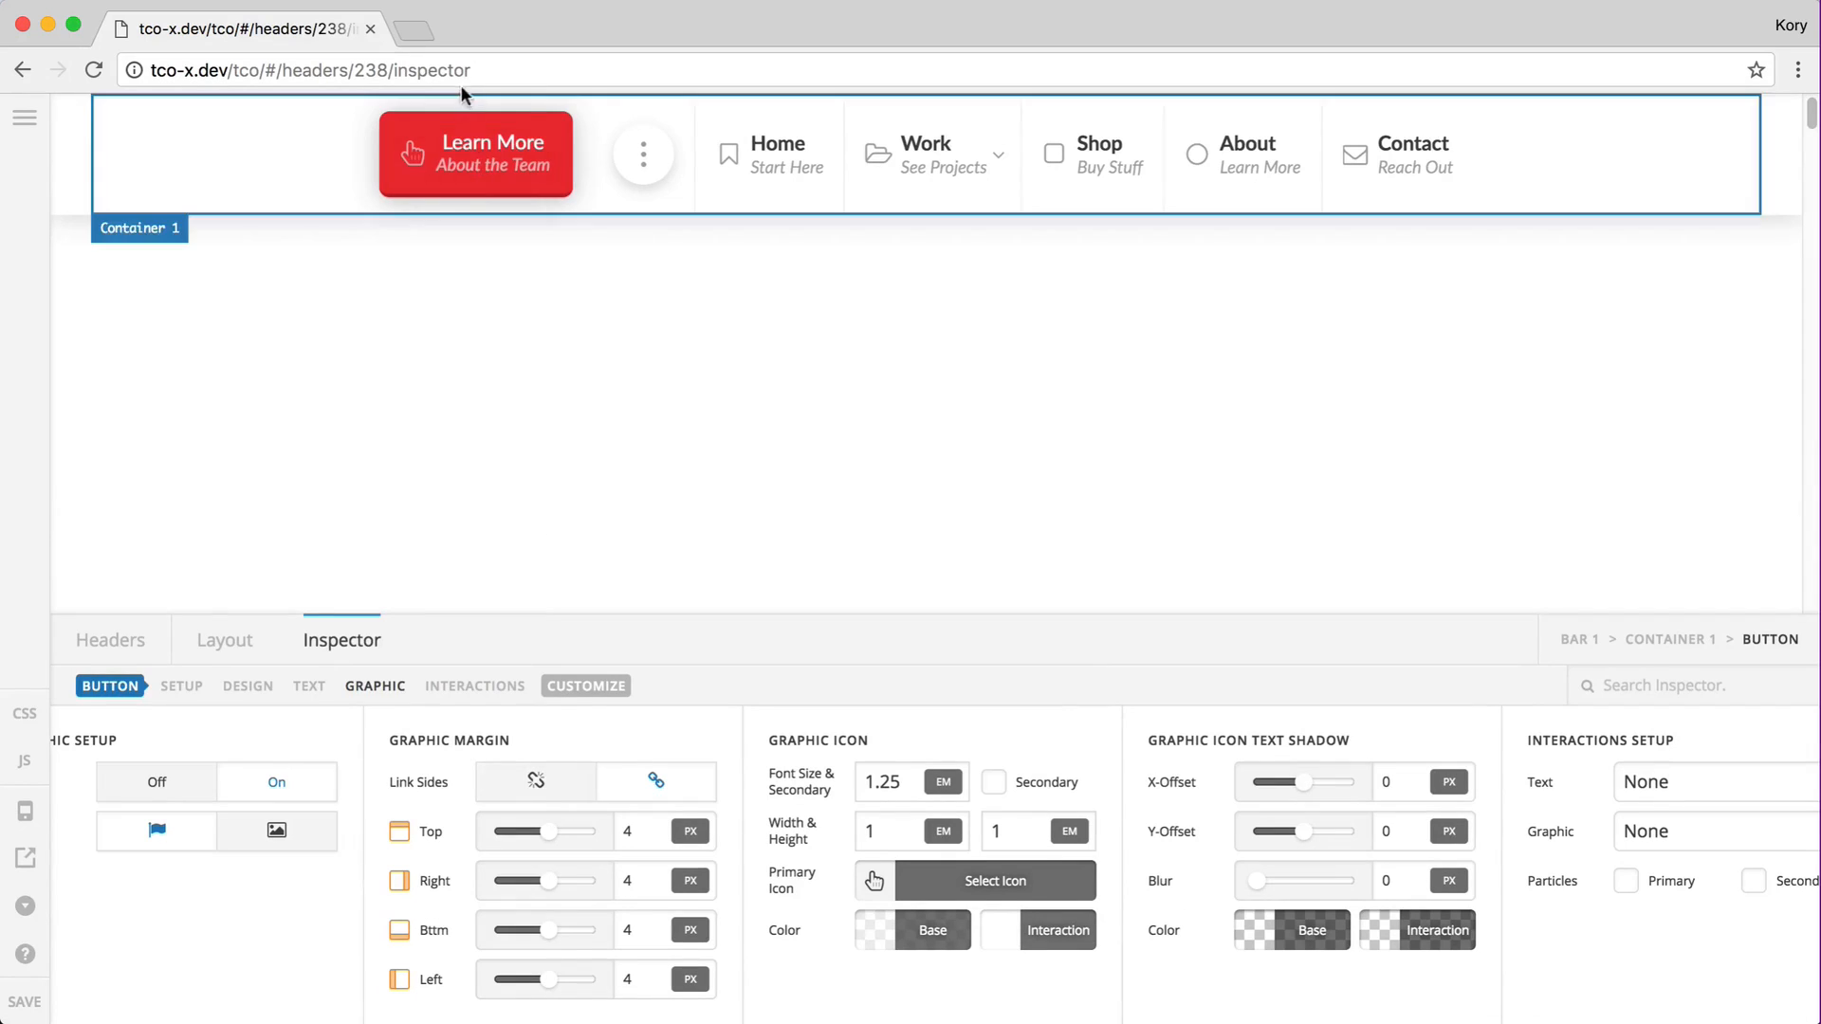
pyautogui.click(496, 176)
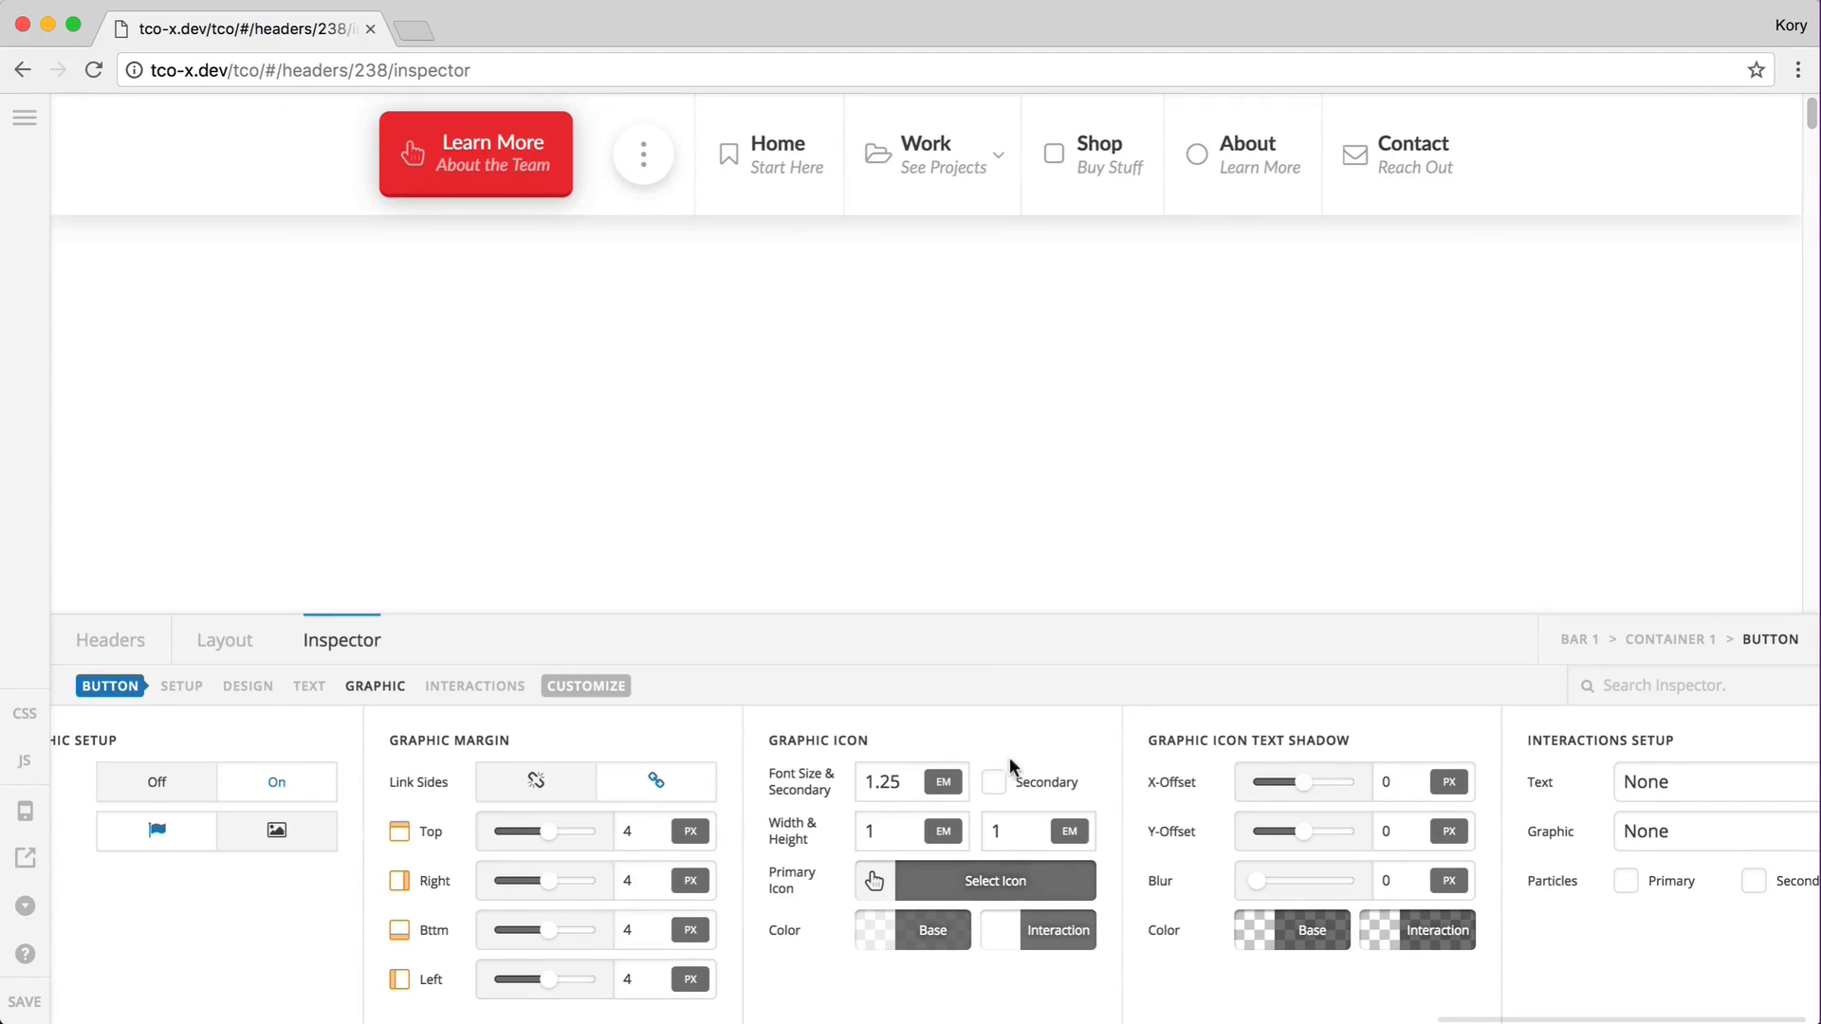
# Step: Enable a secondary graphic icon on the button and choose the split-finger salute hand for it
pyautogui.click(993, 782)
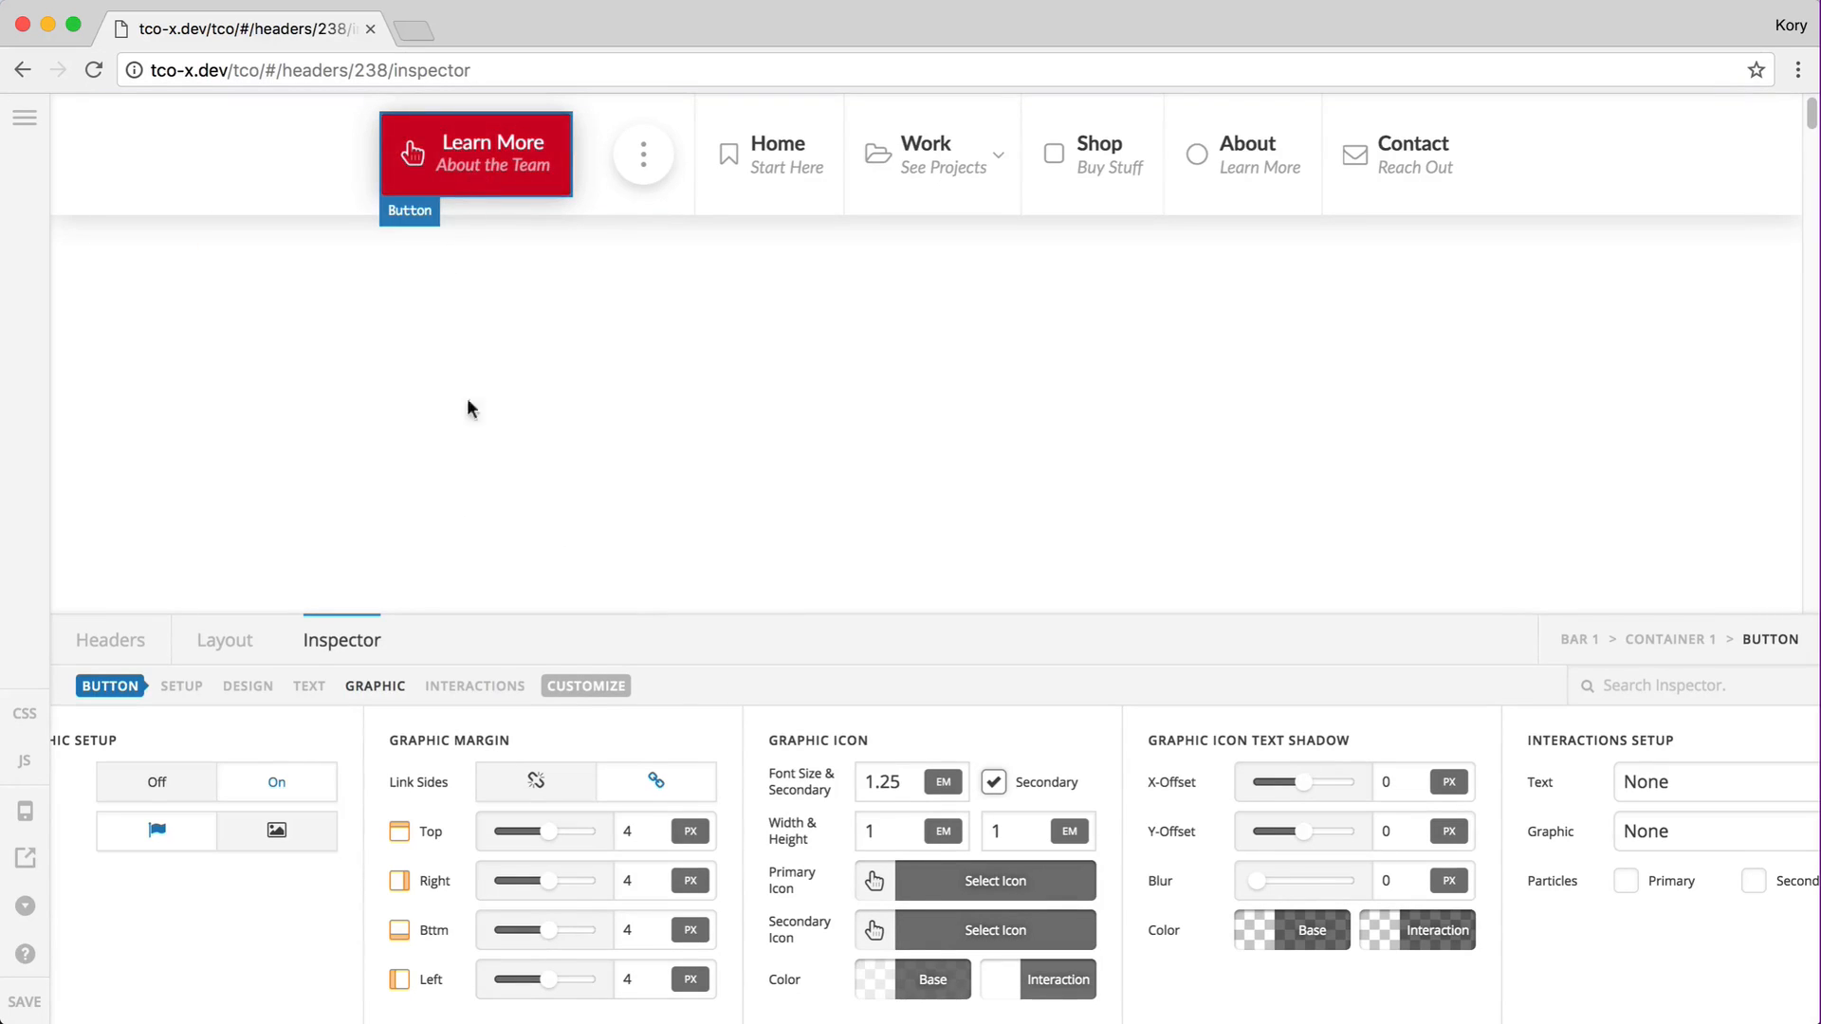
pyautogui.click(977, 938)
pyautogui.click(977, 939)
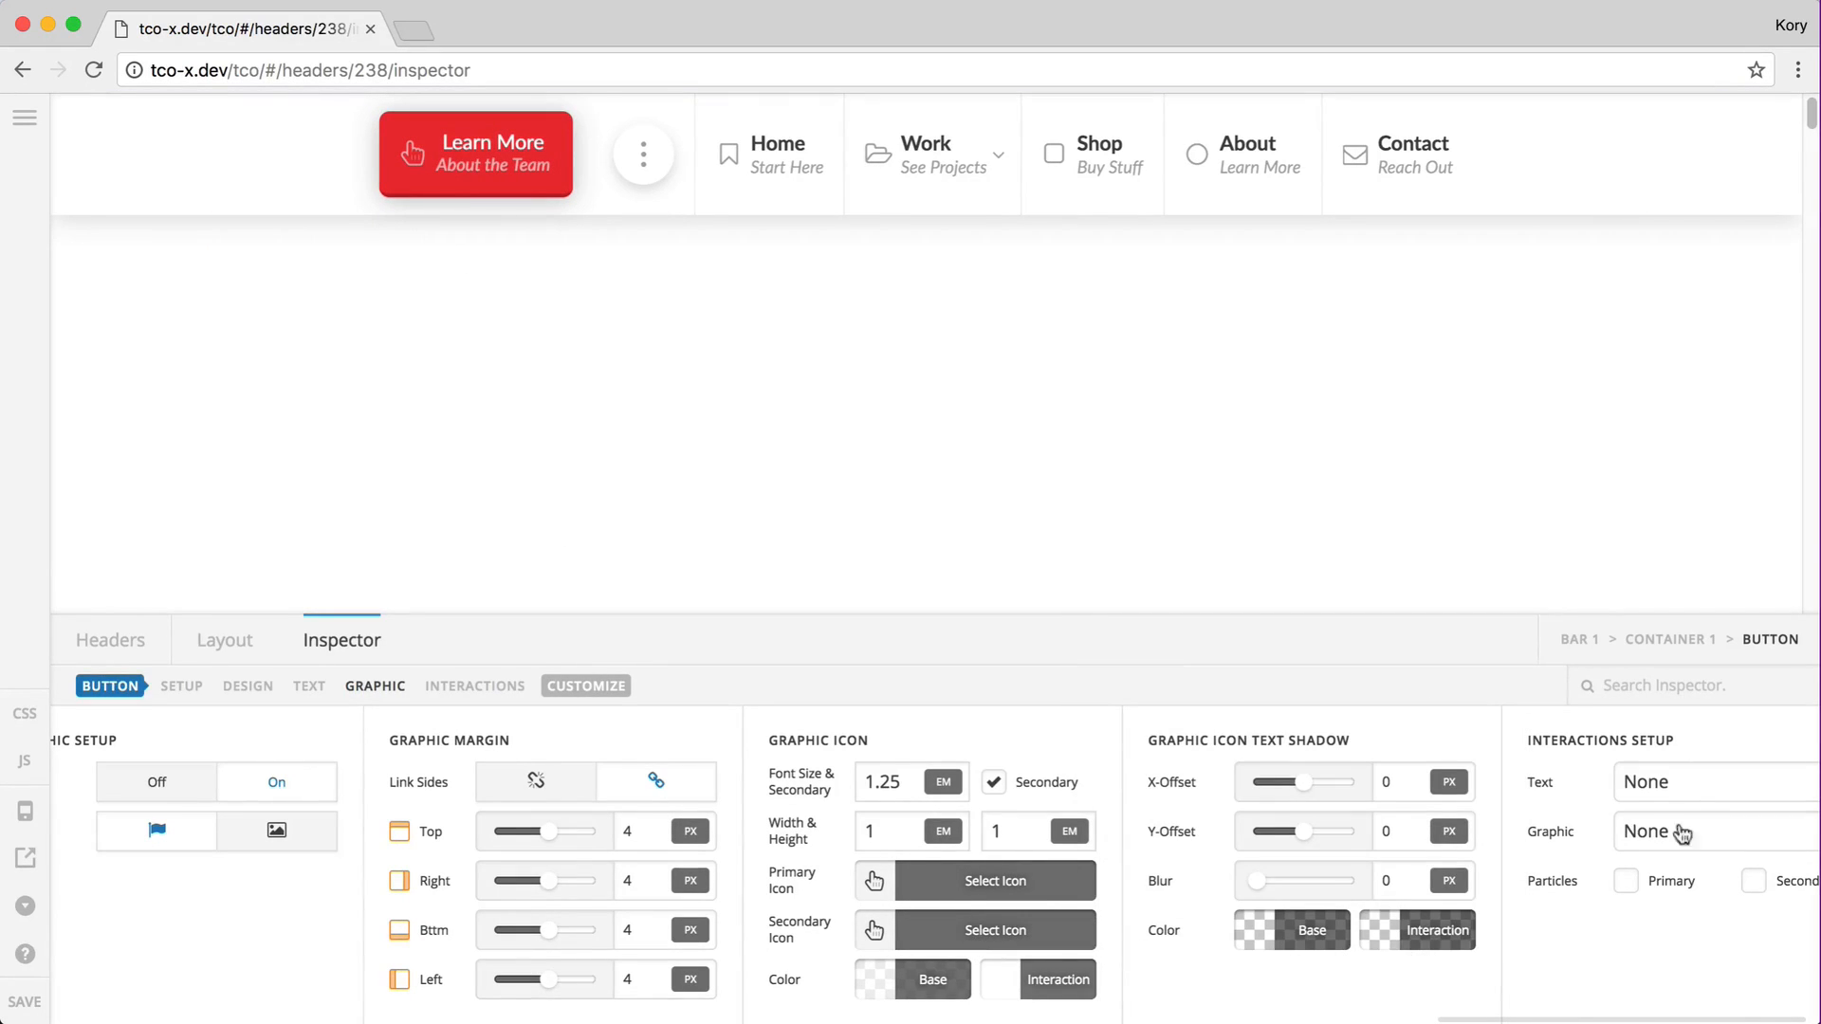
pyautogui.click(916, 937)
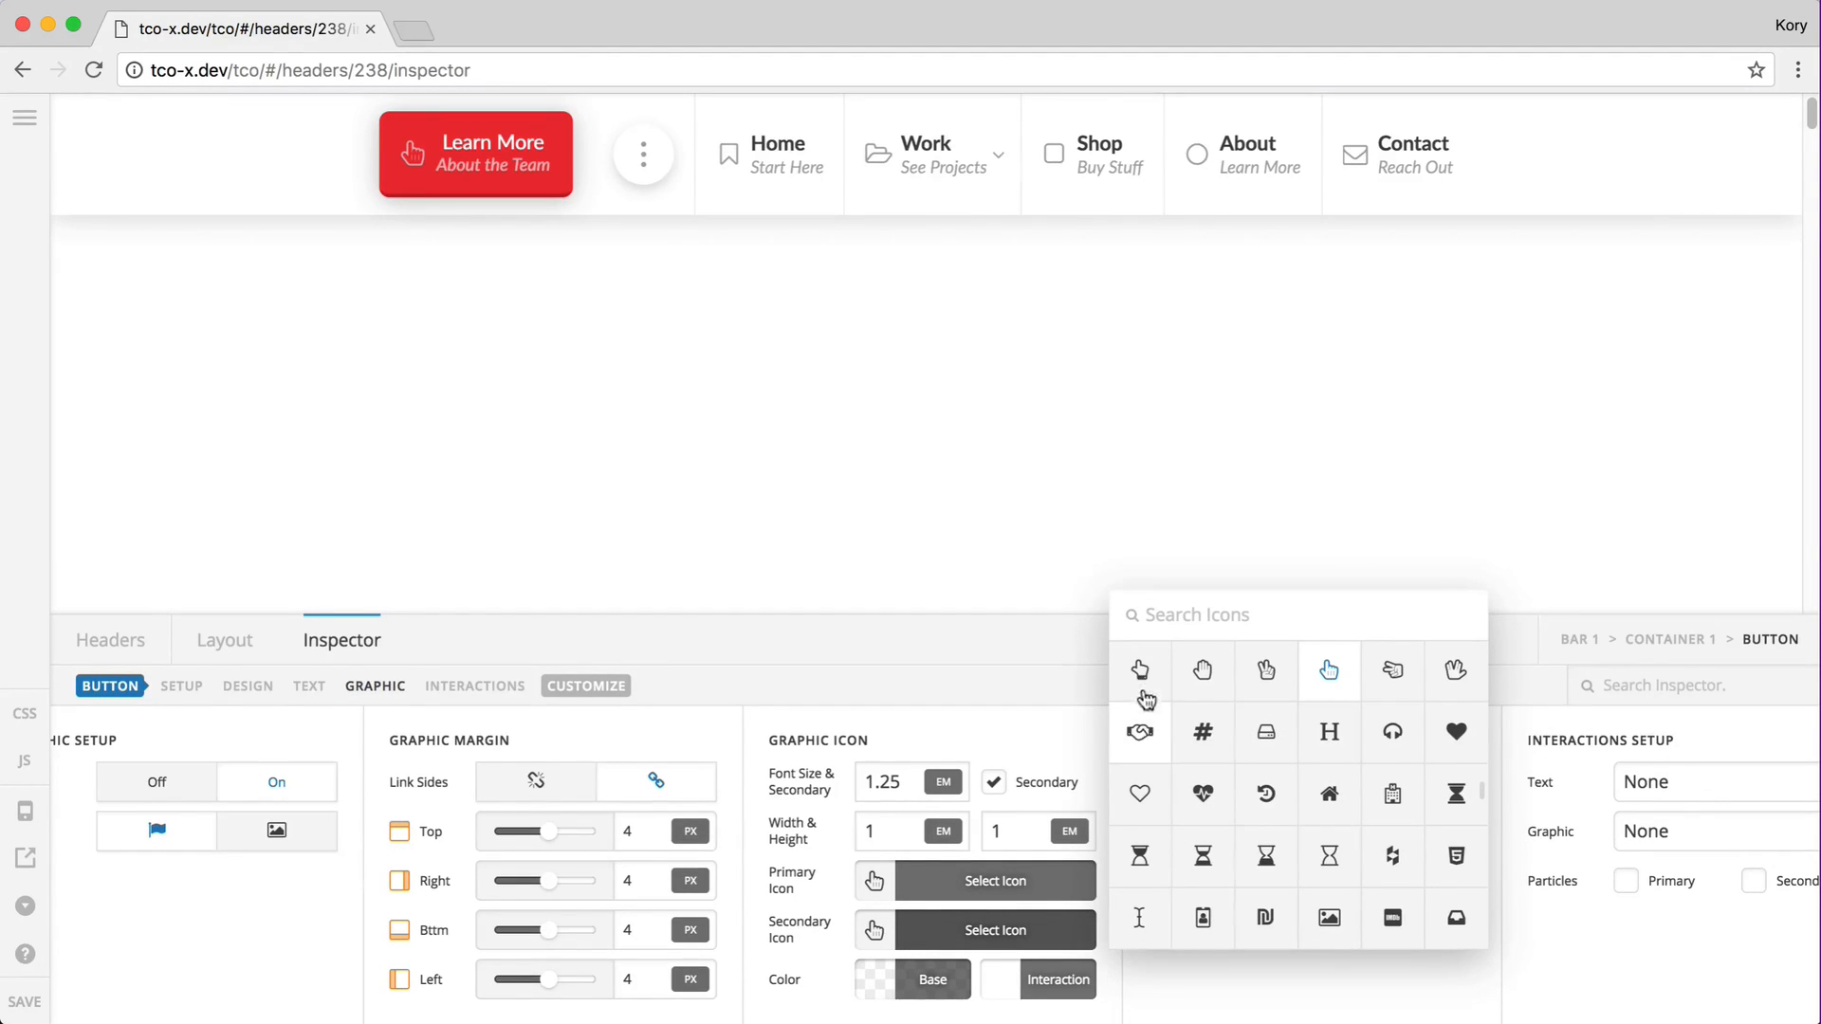
pyautogui.click(1455, 675)
pyautogui.click(943, 937)
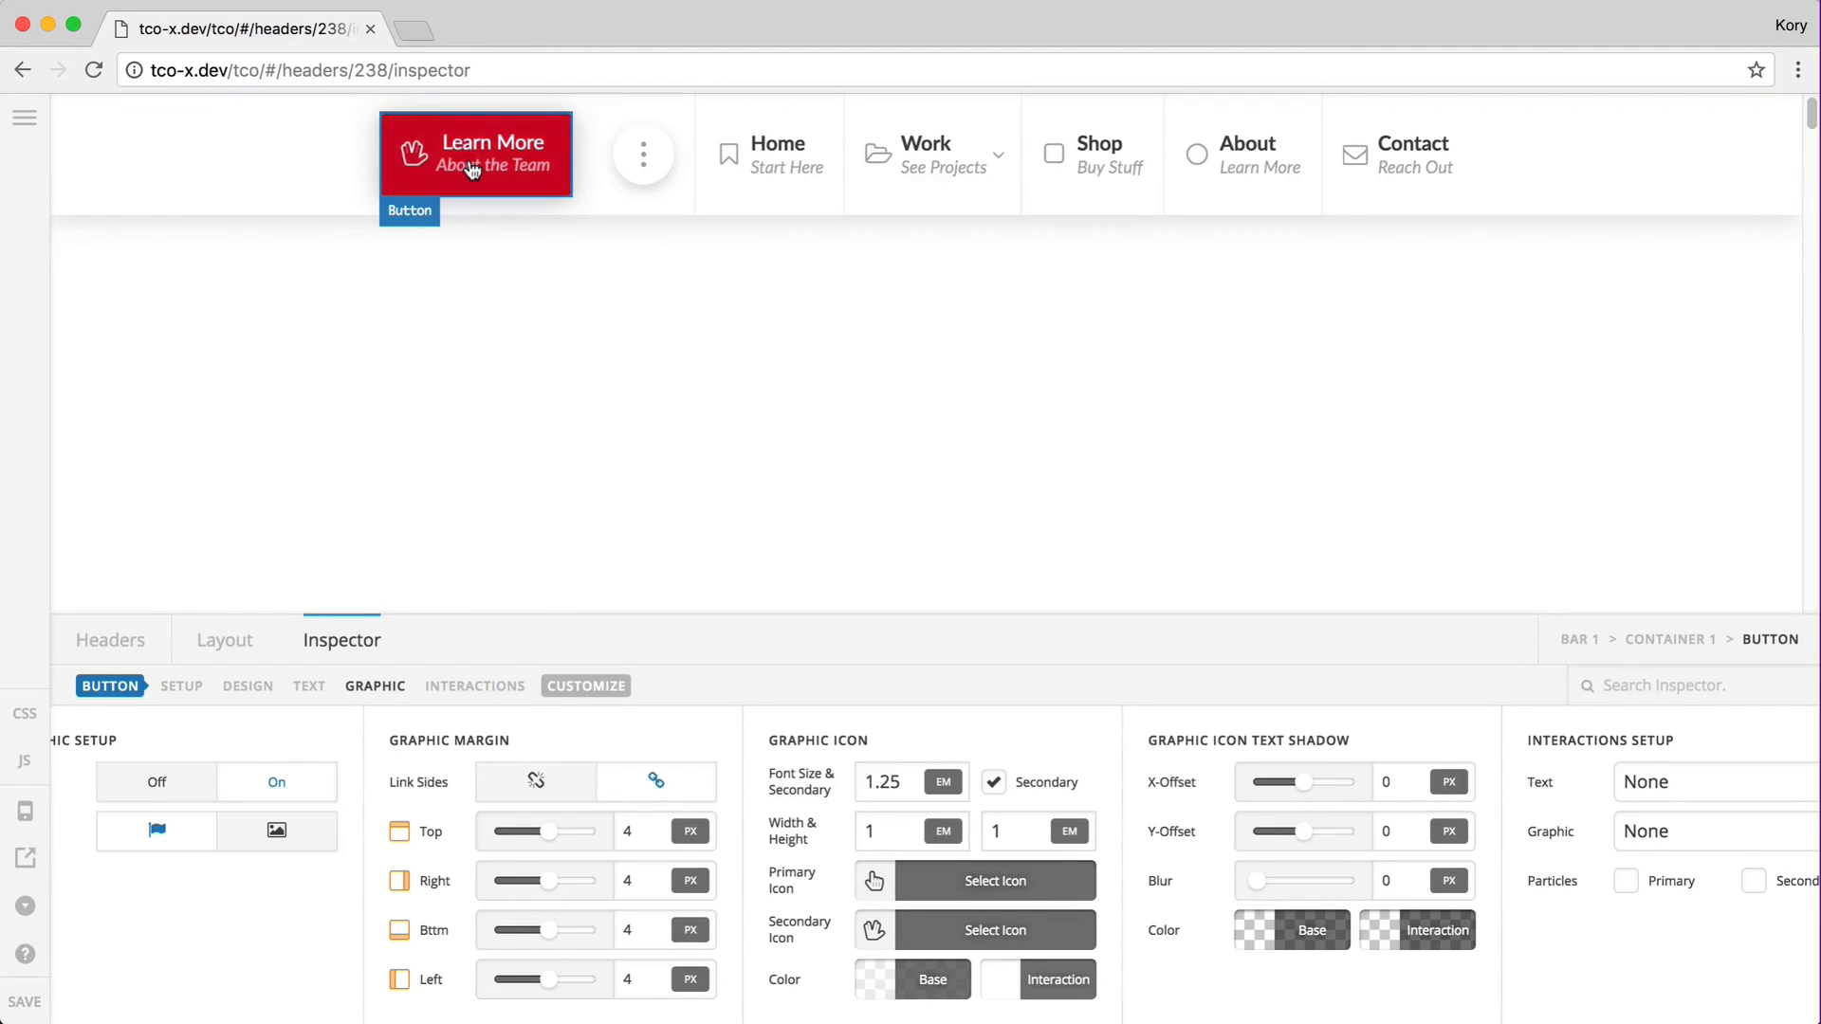
# Step: Set the button's graphic interaction to Flip Y and the graphic icon's font size to 1.5 em
pyautogui.hscroll(2, 1375, 901)
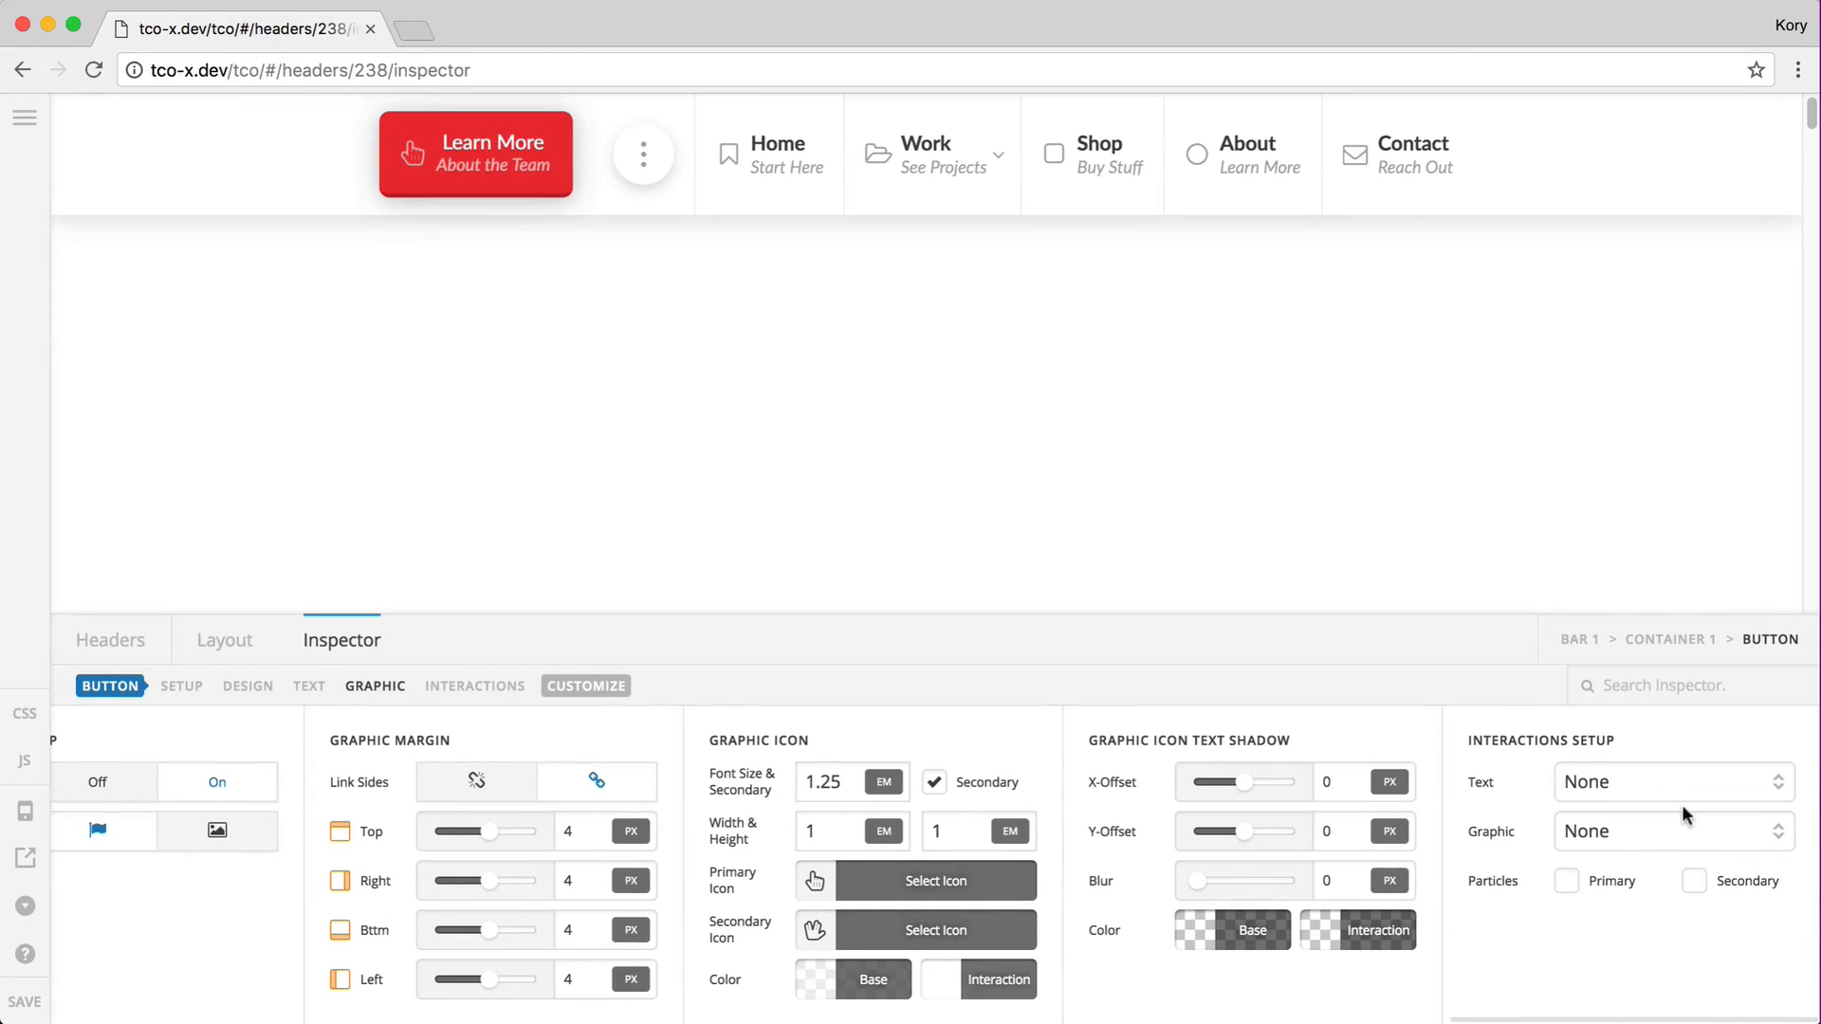
pyautogui.click(1649, 833)
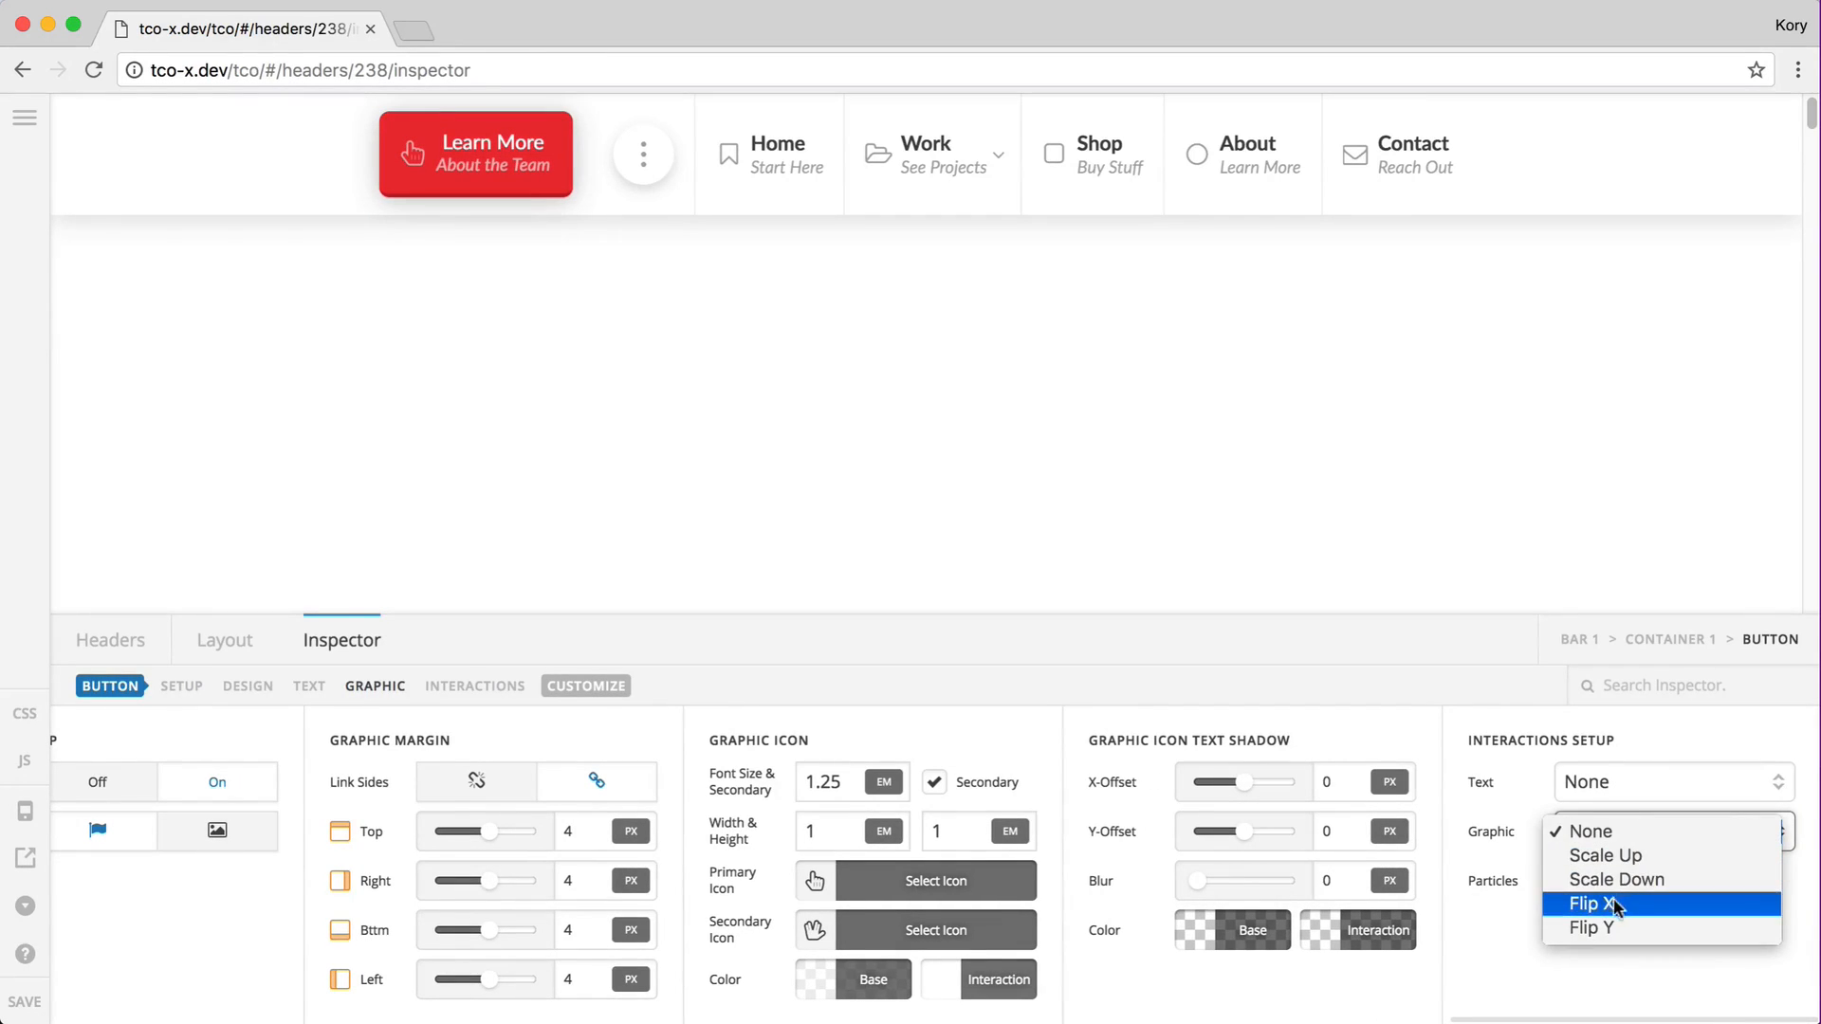
pyautogui.click(1585, 928)
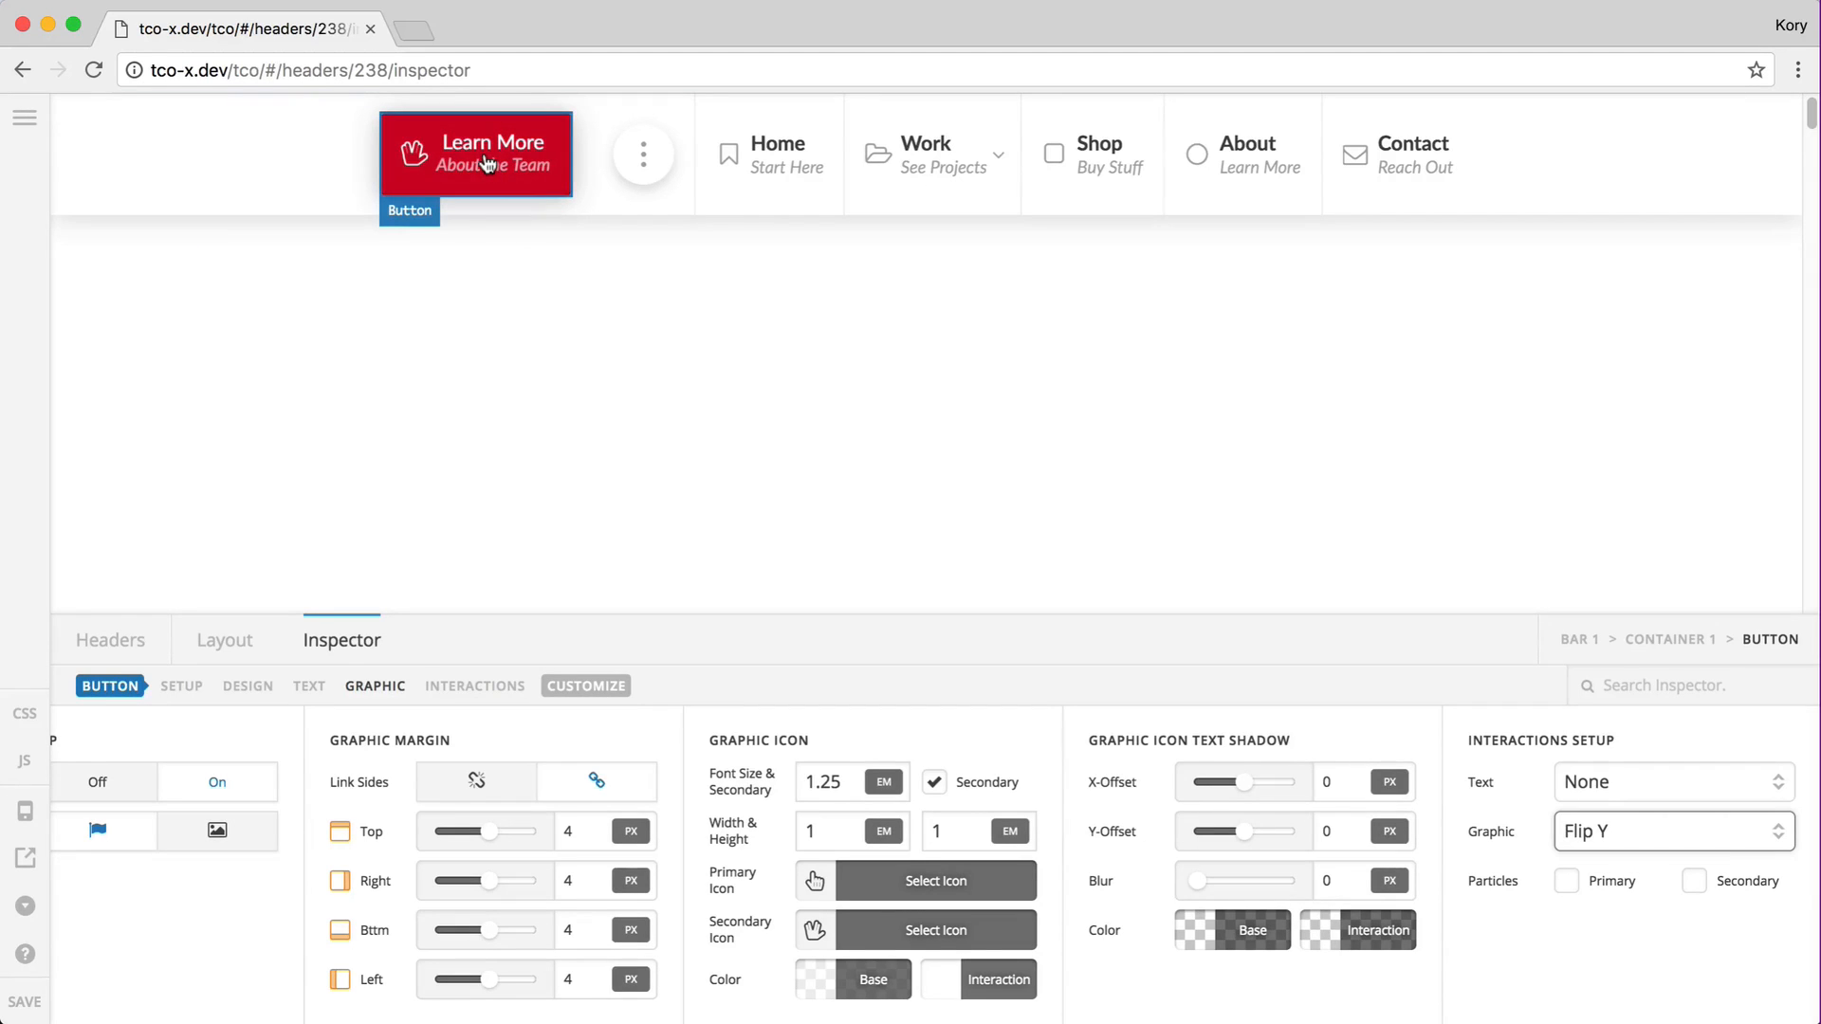
pyautogui.click(830, 781)
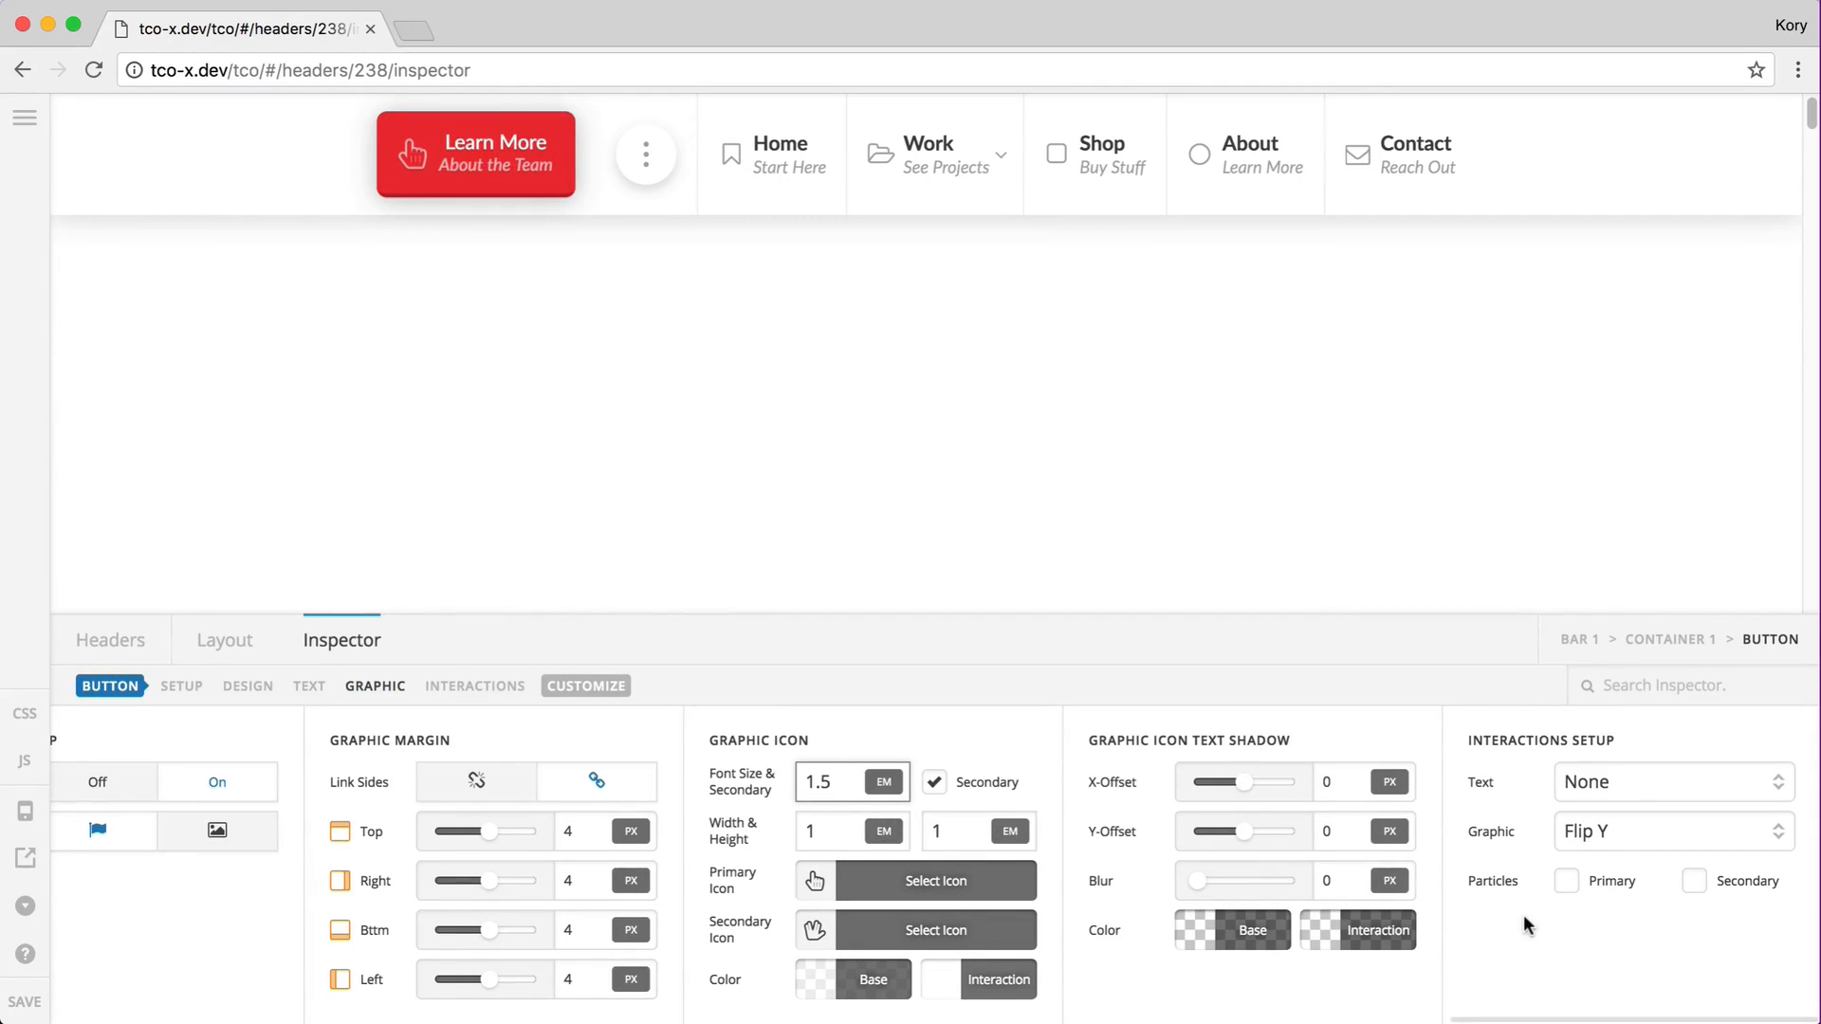
# Step: Set the button's secondary icon back to the pointing hand and disable the secondary icon
pyautogui.click(924, 929)
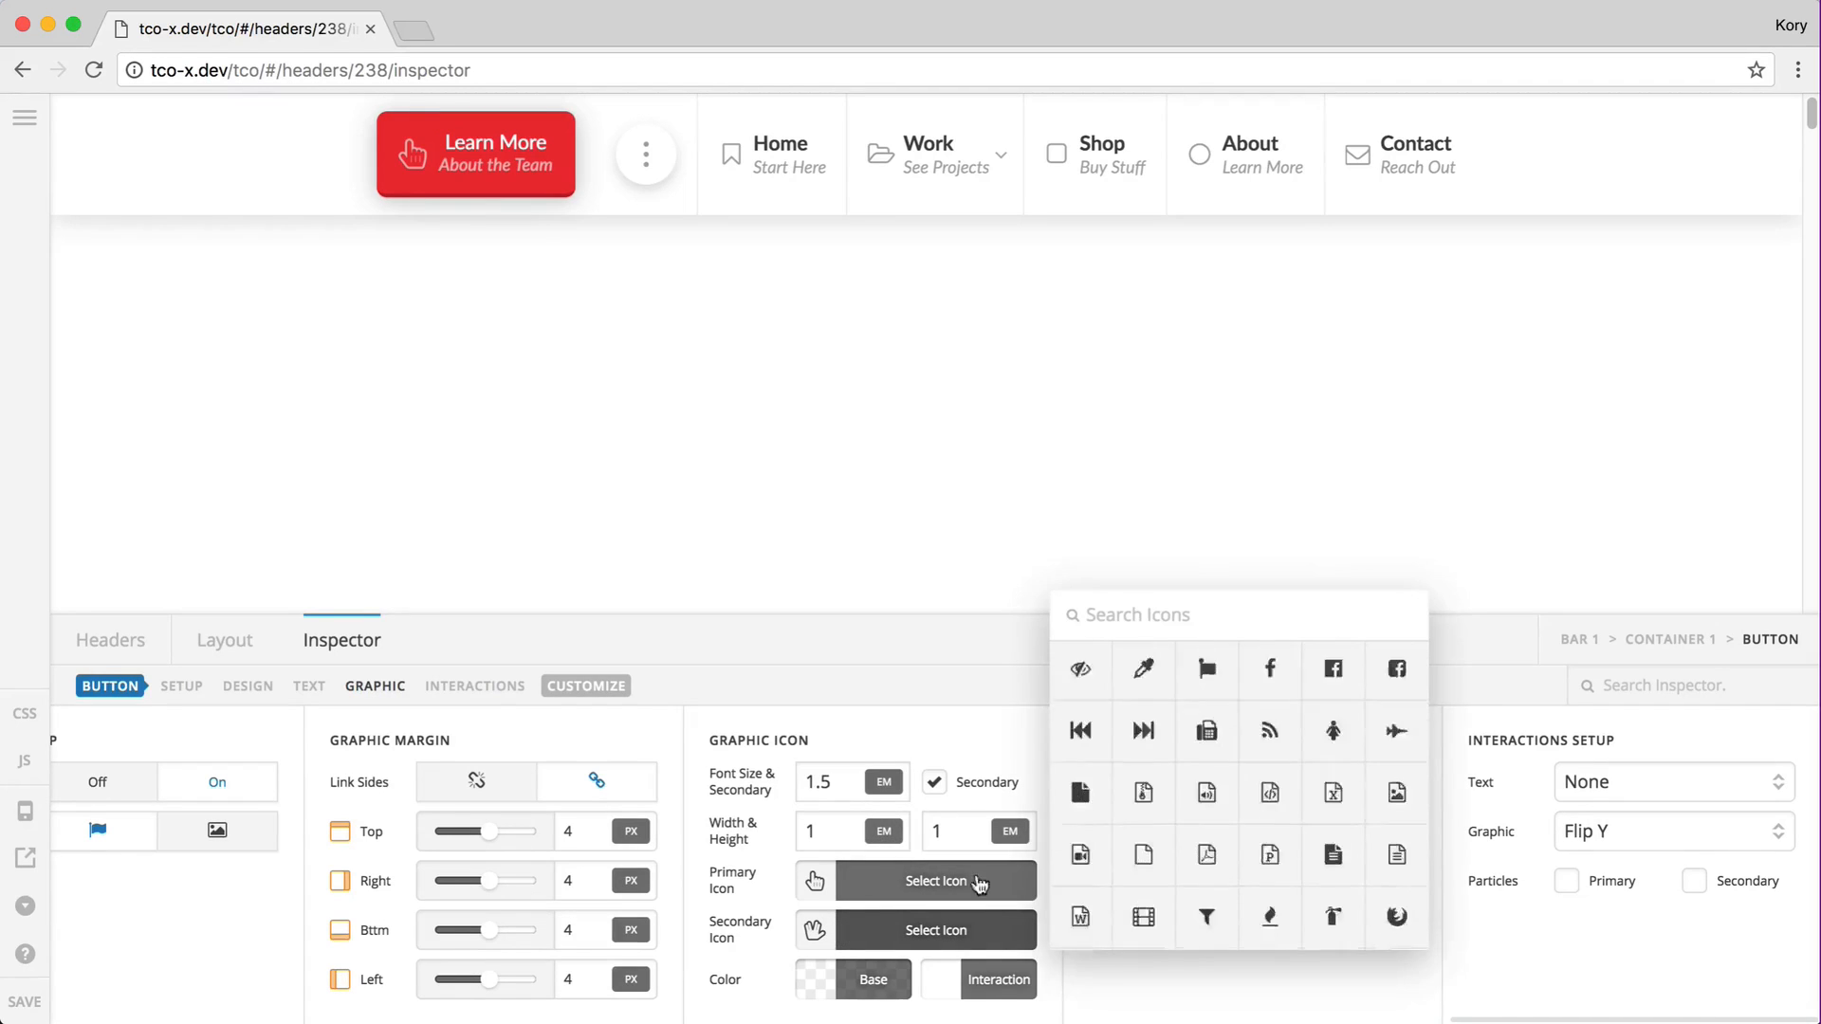
pyautogui.click(1269, 670)
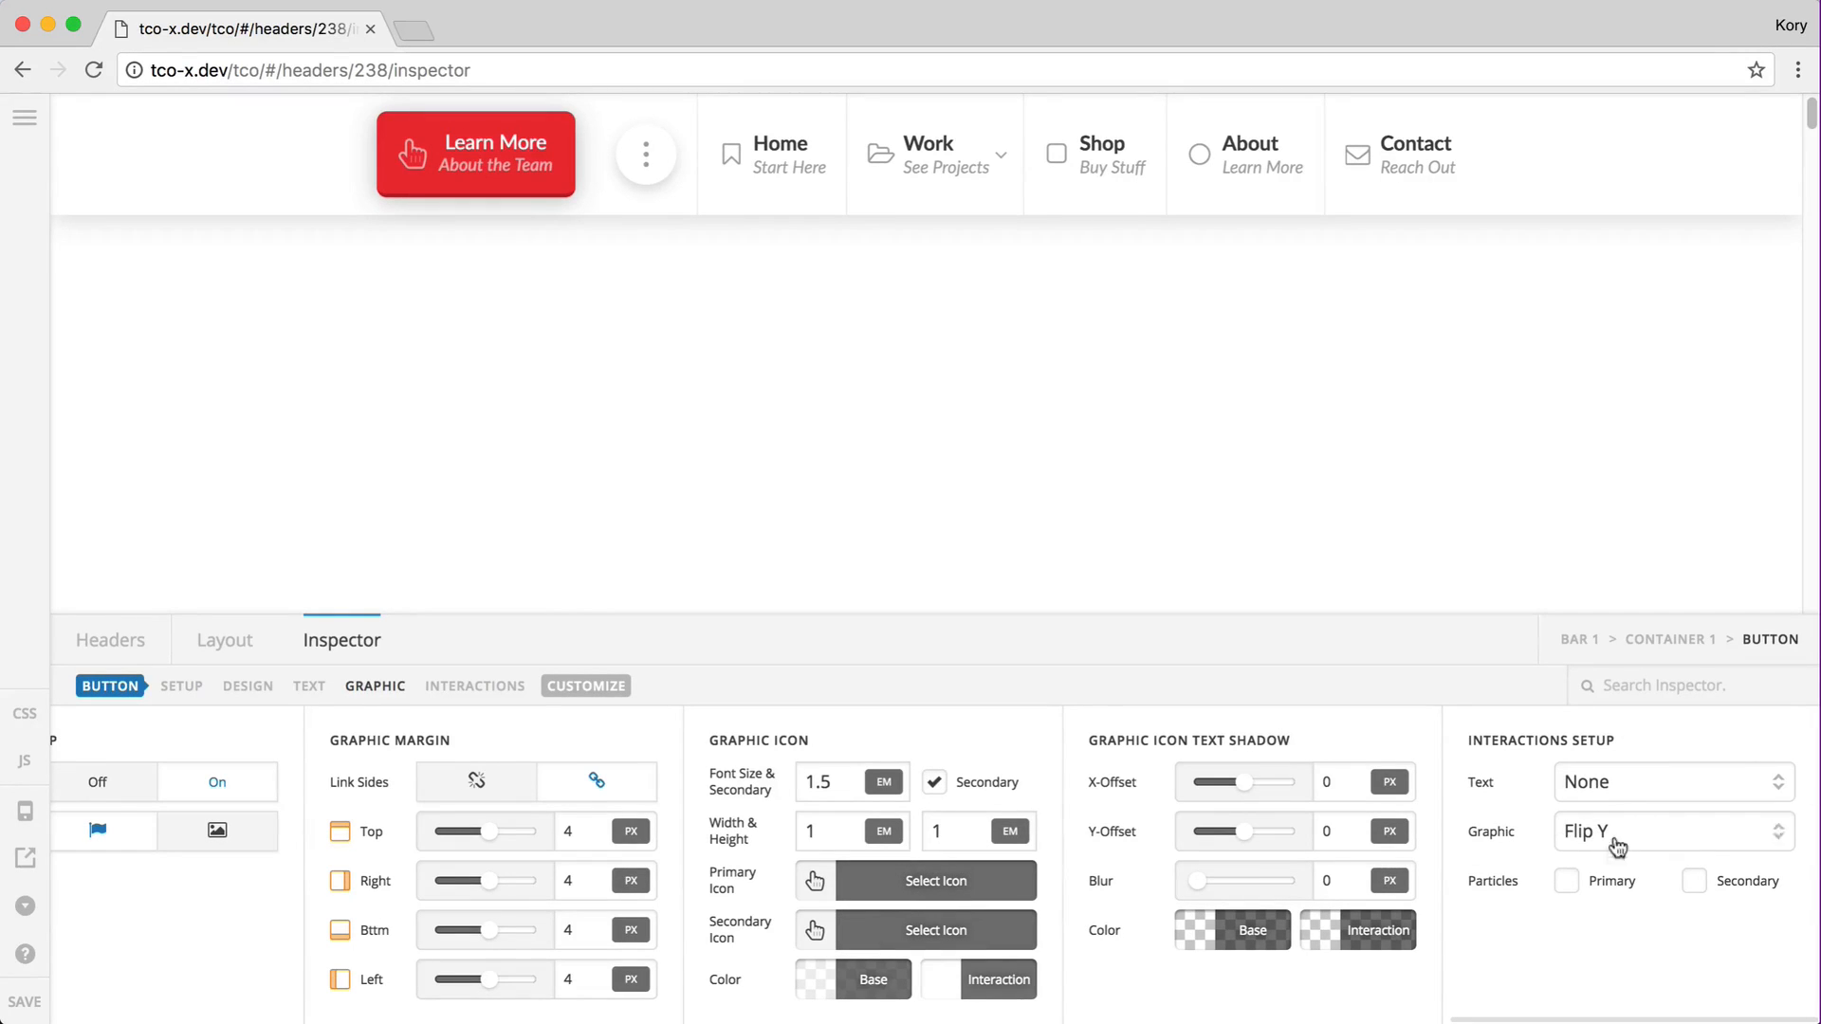
pyautogui.click(937, 785)
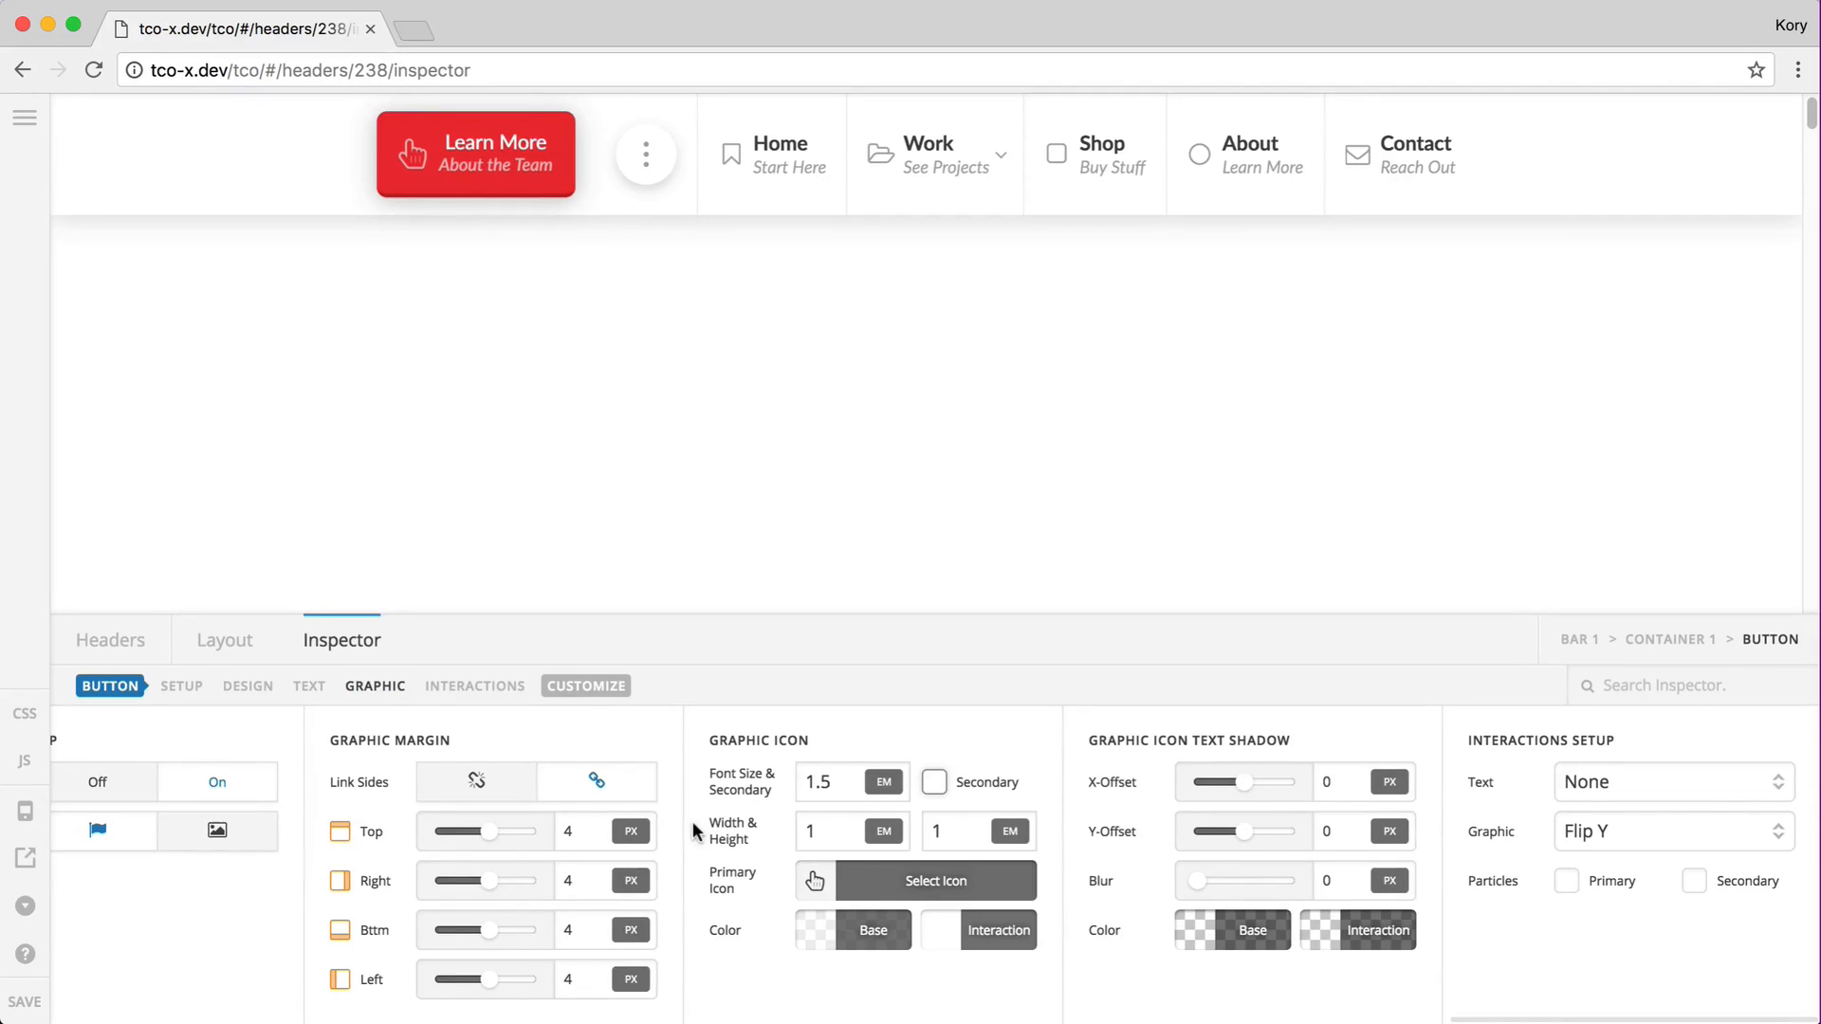
# Step: Switch the button's graphic type to image and insert emoticon-bored.png as the primary graphic image
pyautogui.hscroll(-3, 692, 825)
pyautogui.click(369, 831)
pyautogui.hscroll(3, 882, 929)
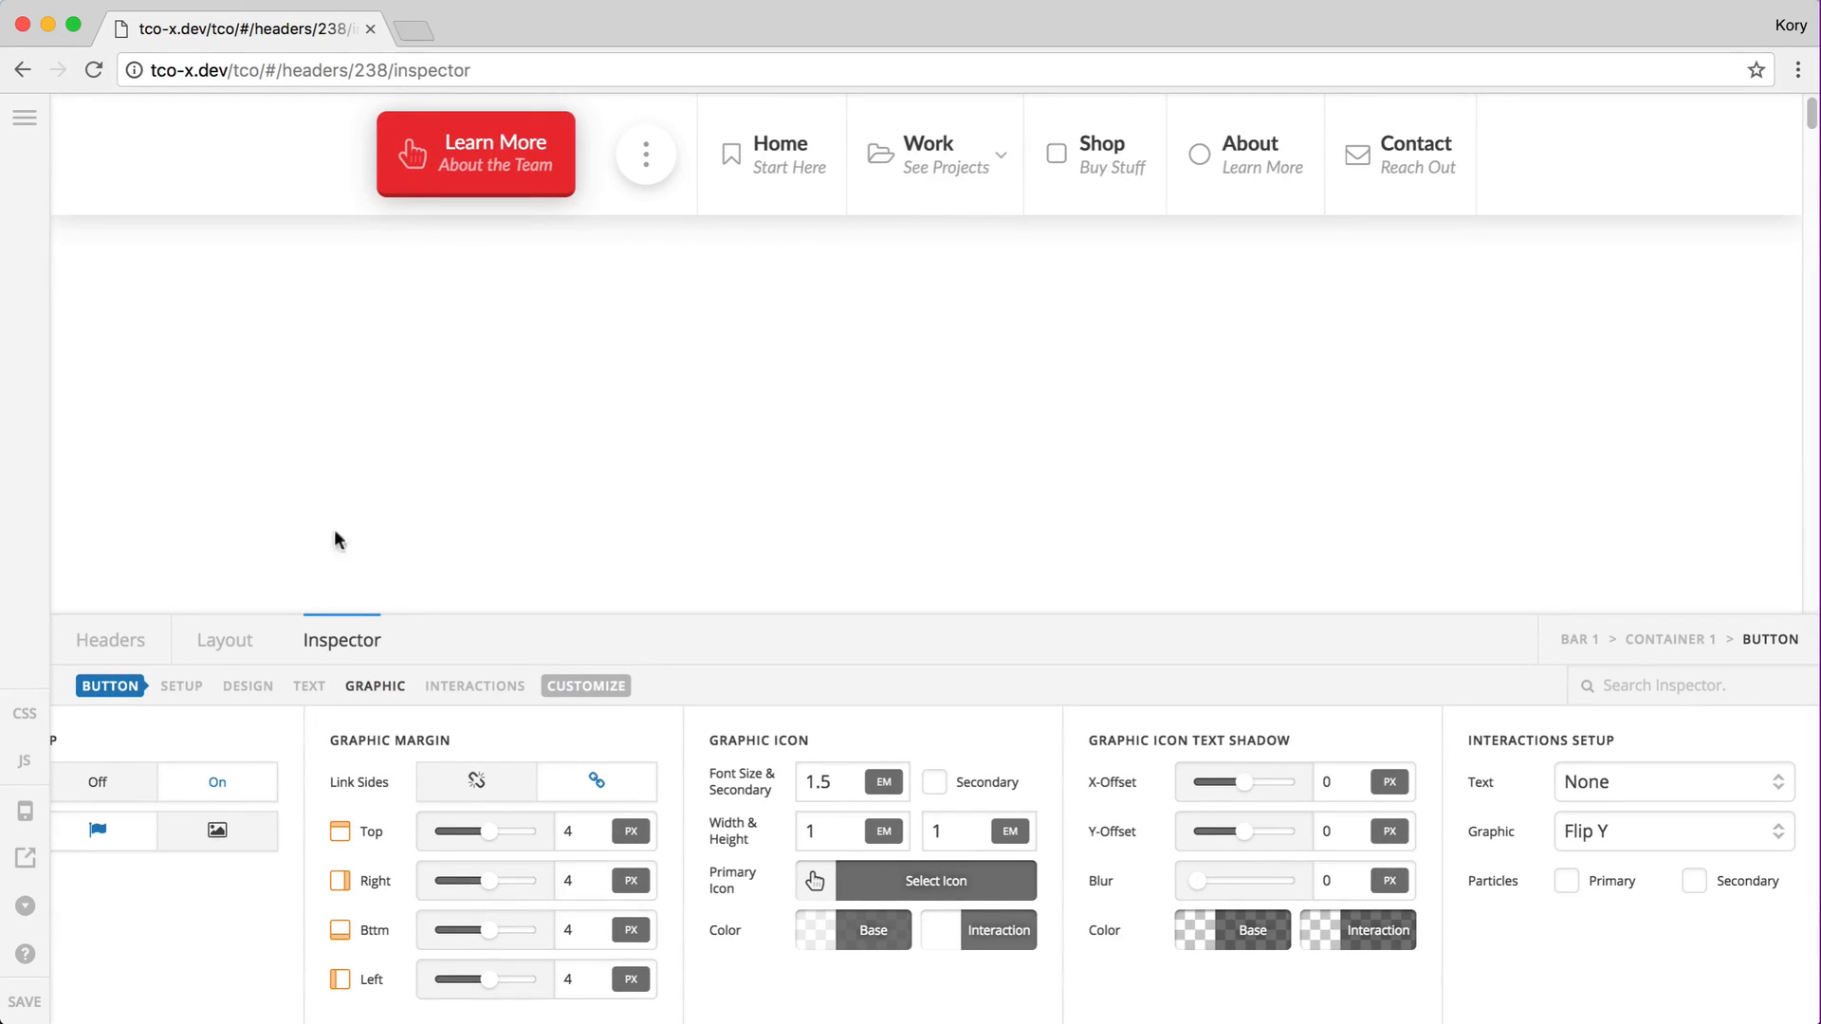
pyautogui.click(205, 844)
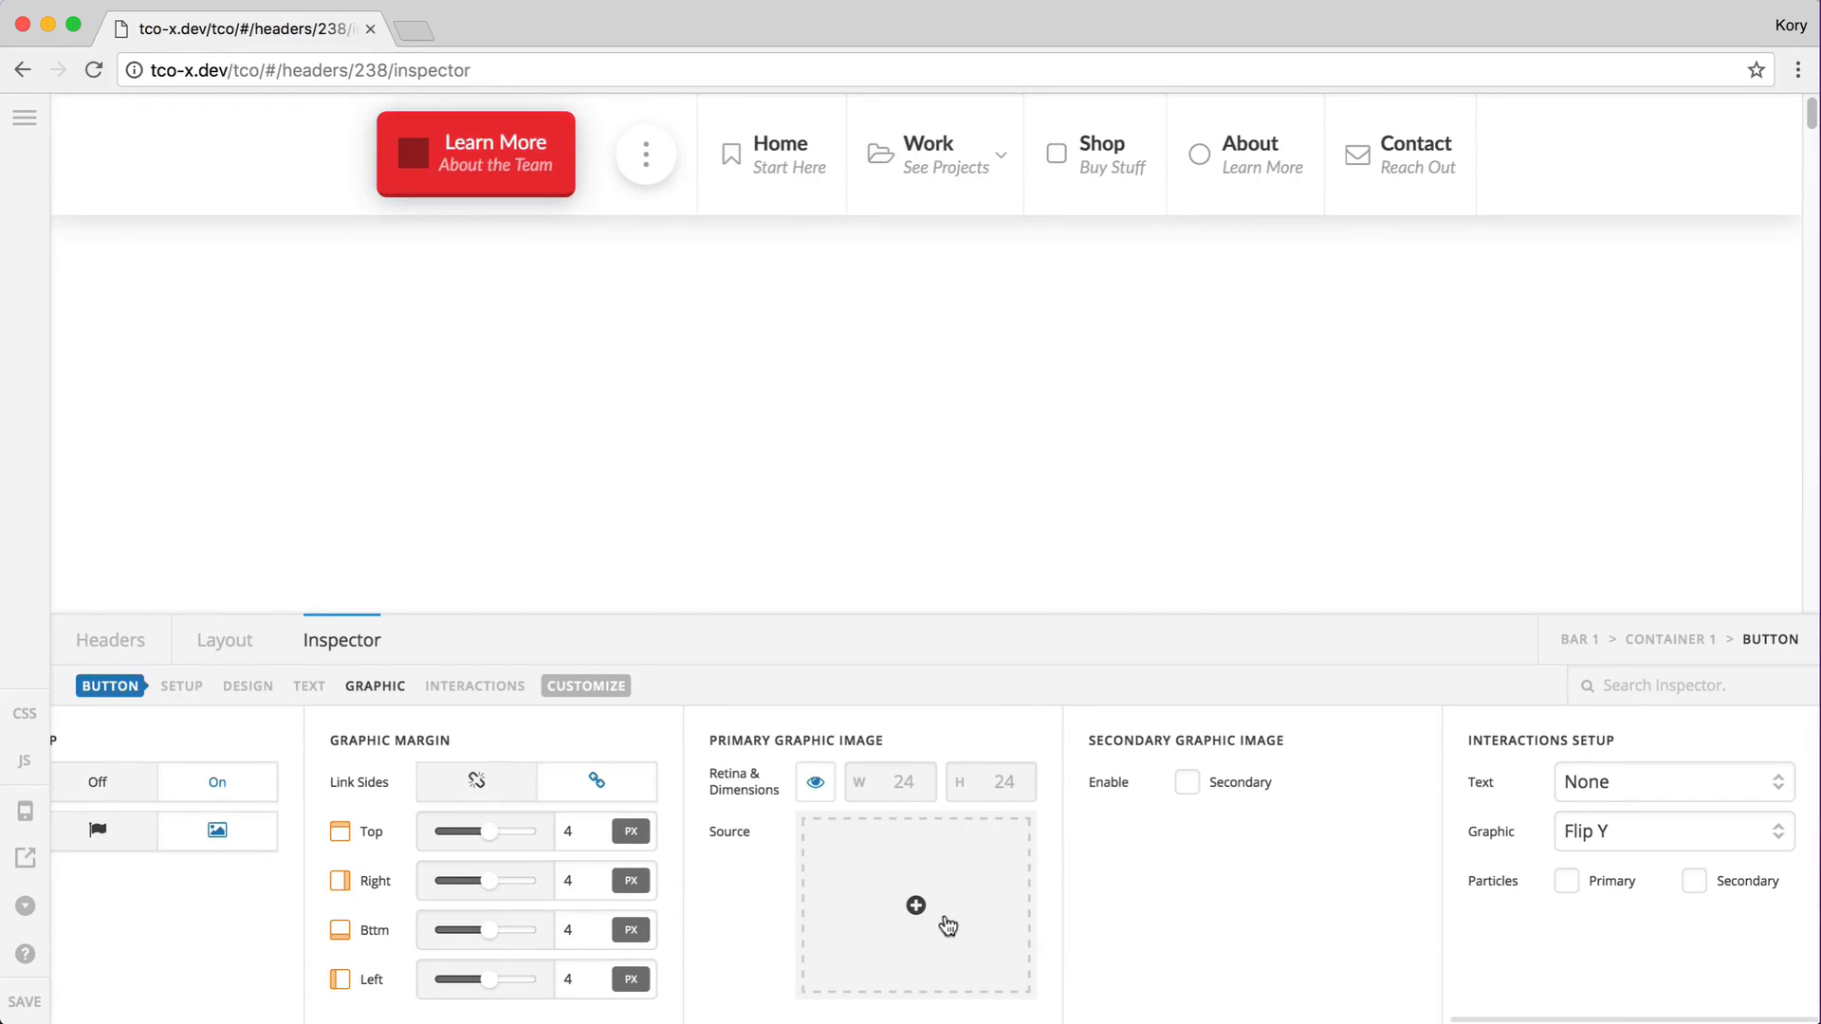
pyautogui.click(947, 924)
pyautogui.click(596, 412)
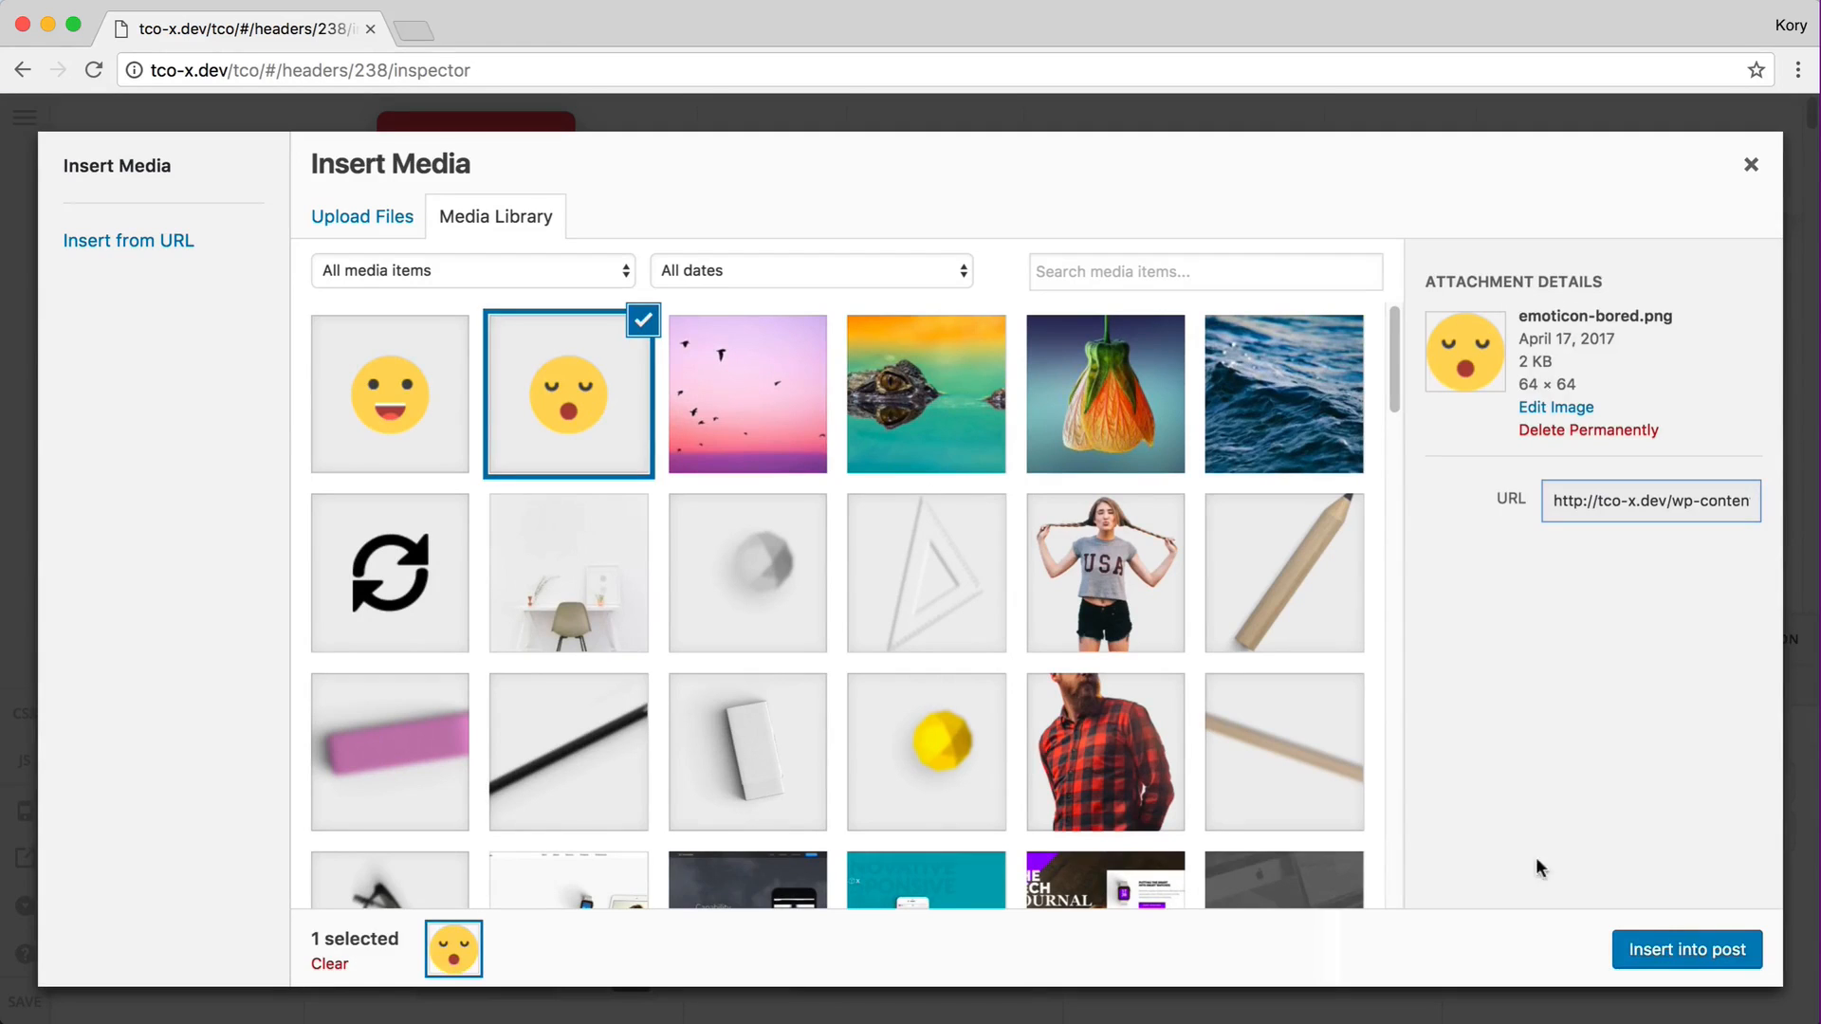
pyautogui.click(1665, 938)
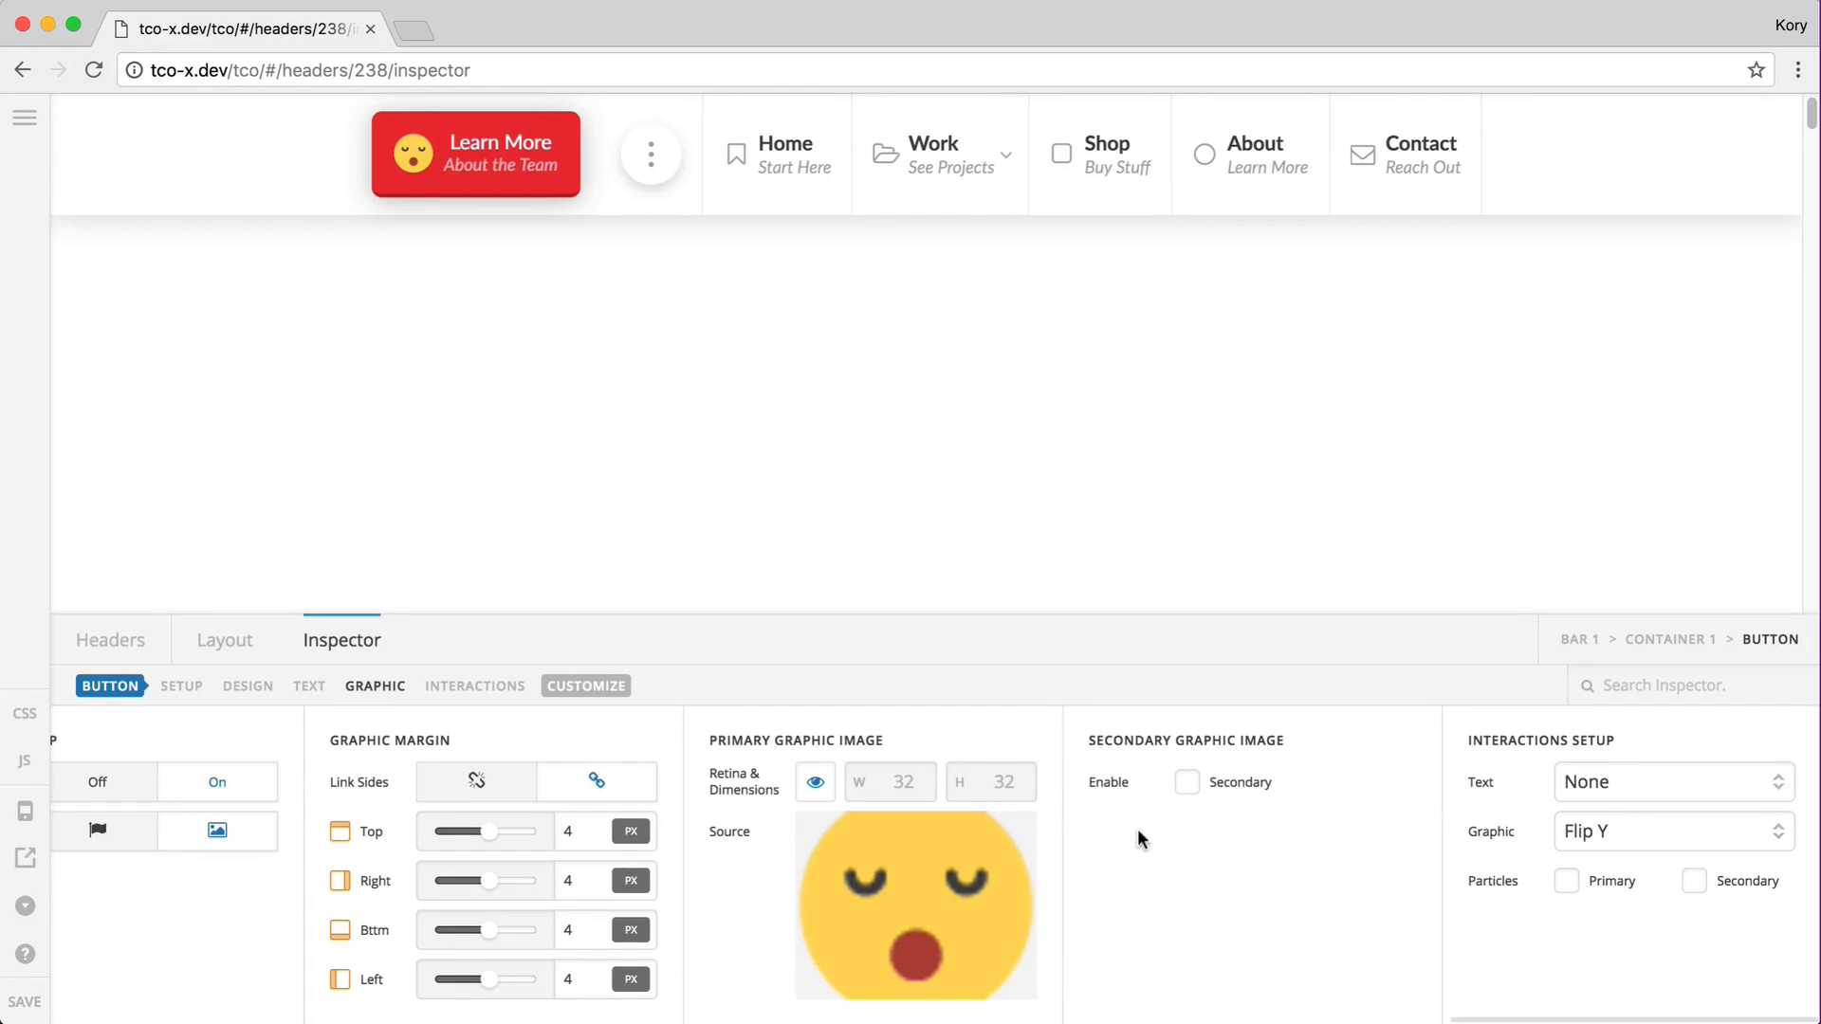
# Step: Enable the secondary graphic image and insert emoticon-happy.png from the media library as its source
pyautogui.click(1185, 783)
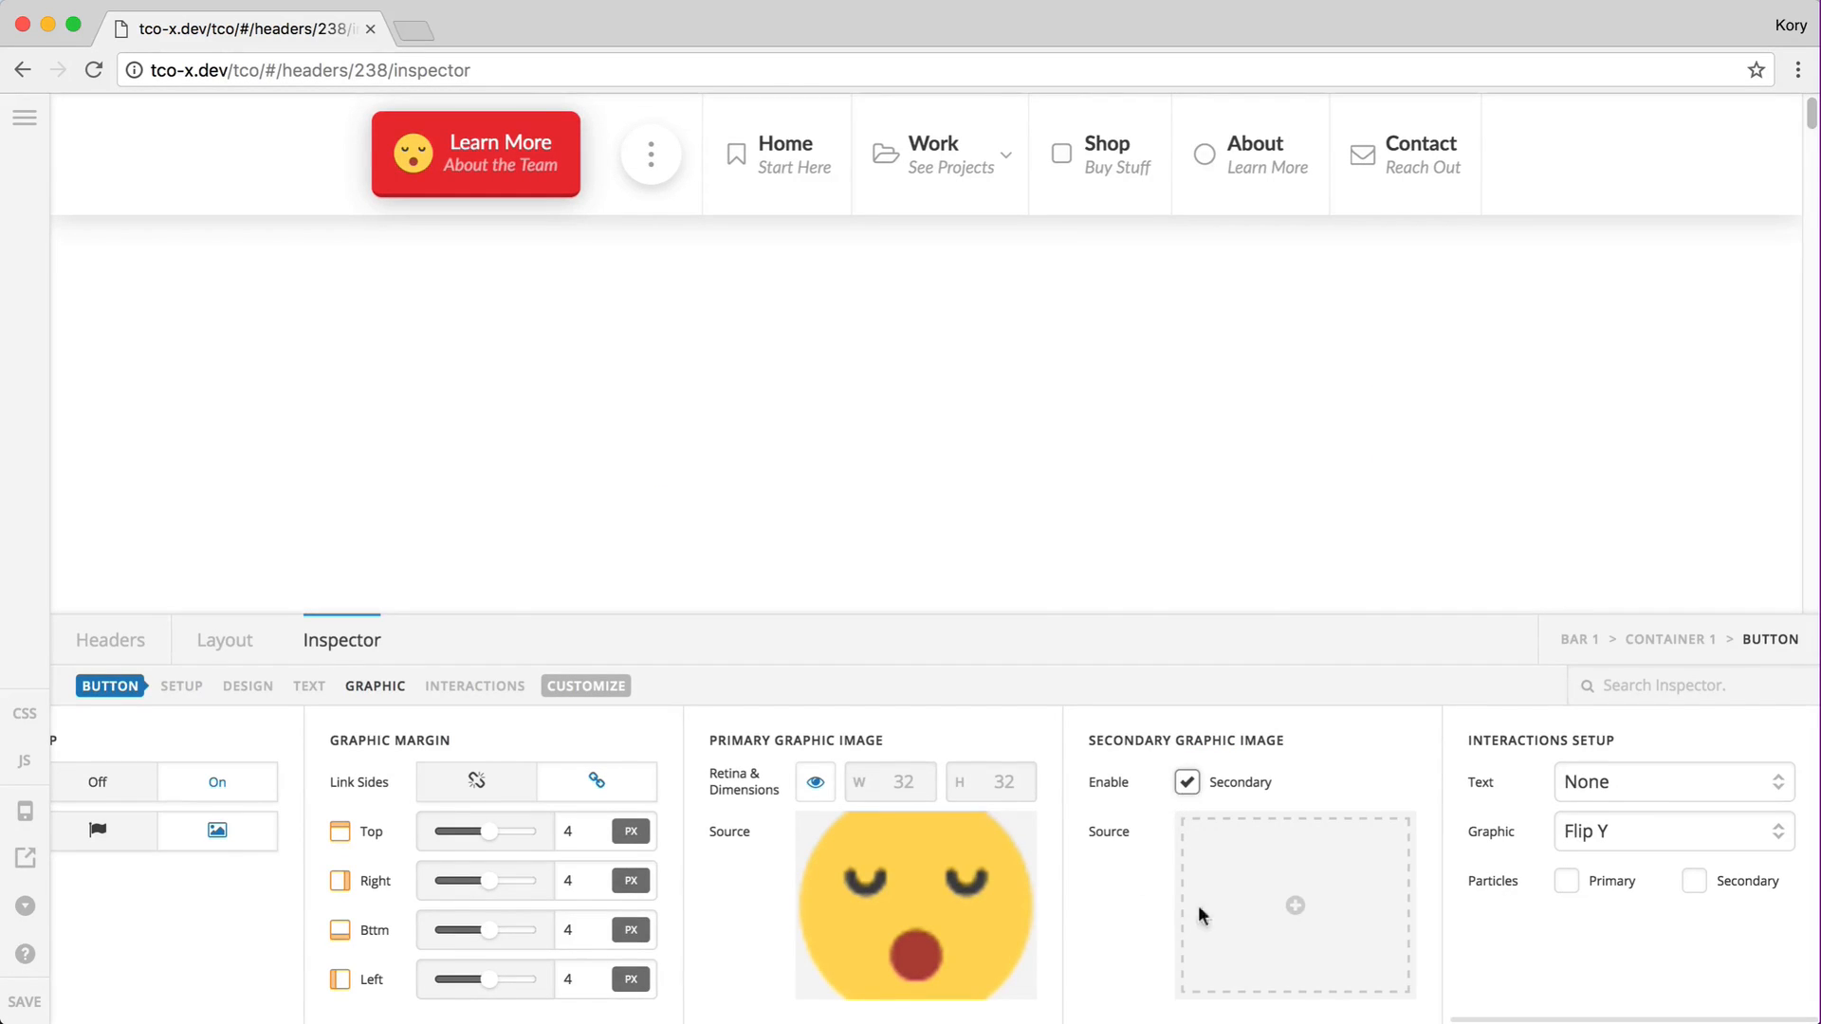
pyautogui.click(1301, 908)
pyautogui.click(434, 442)
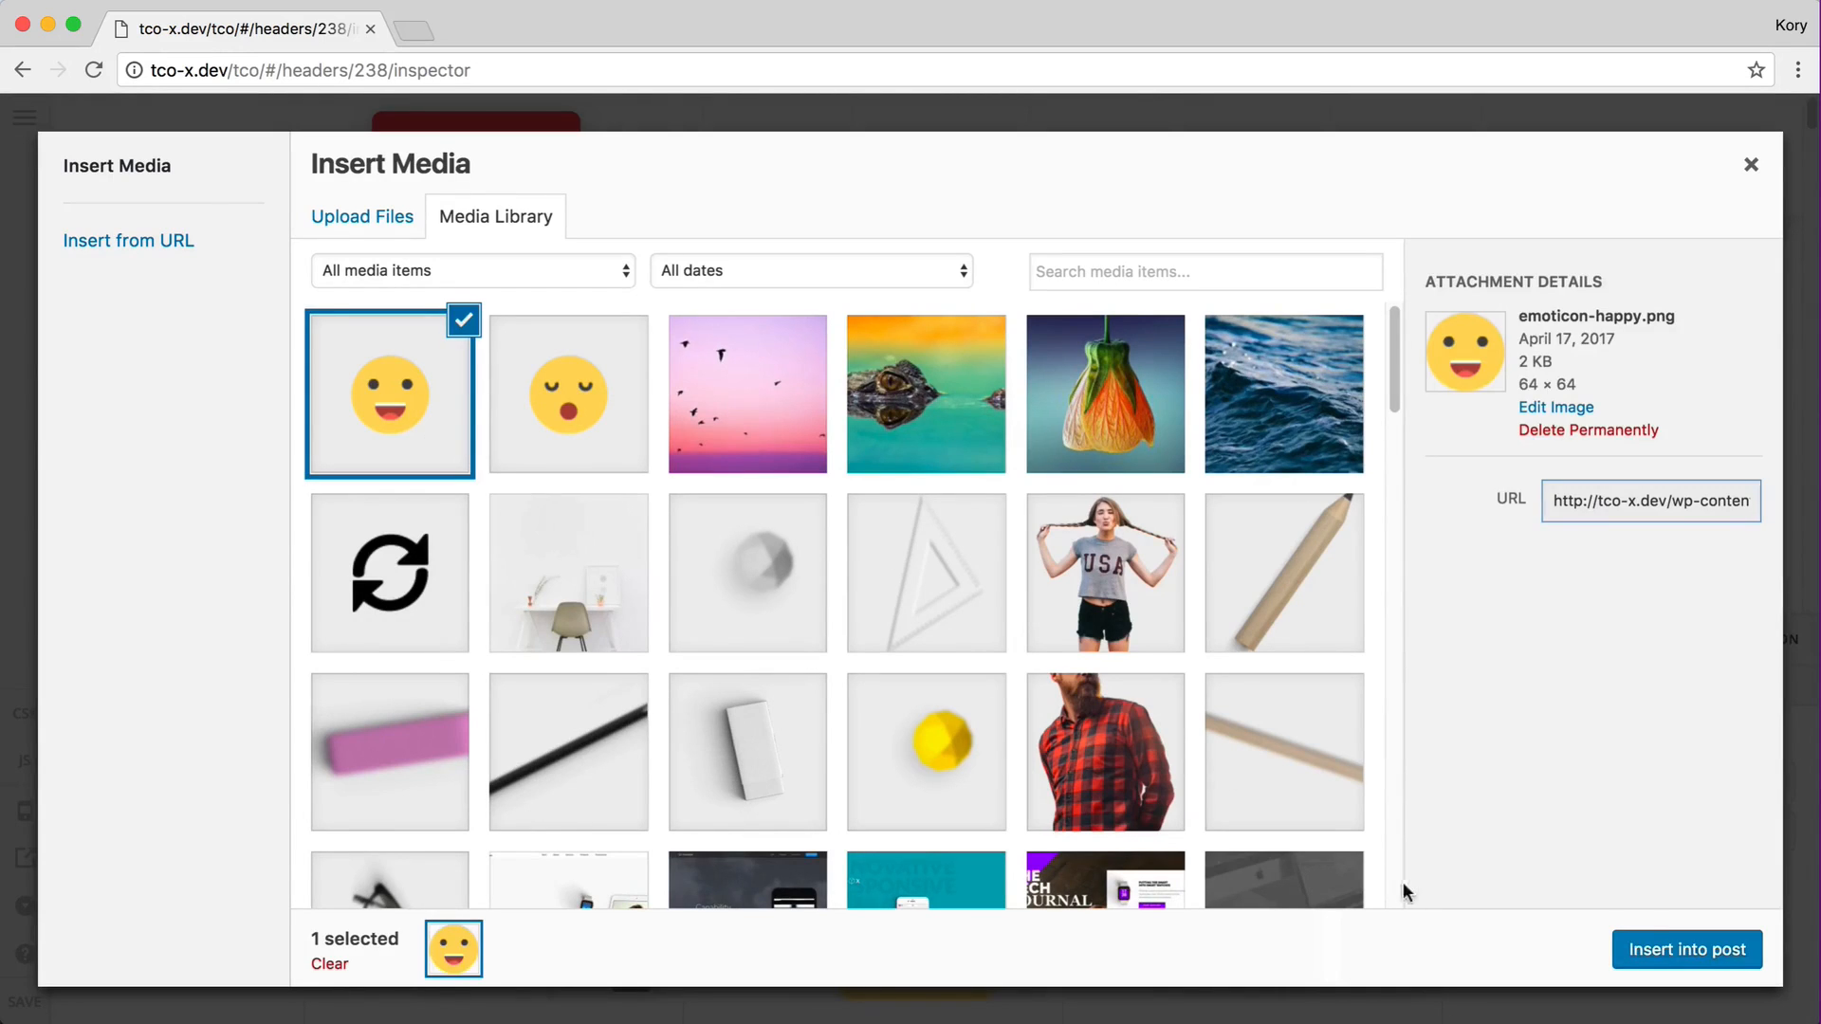
pyautogui.click(1619, 939)
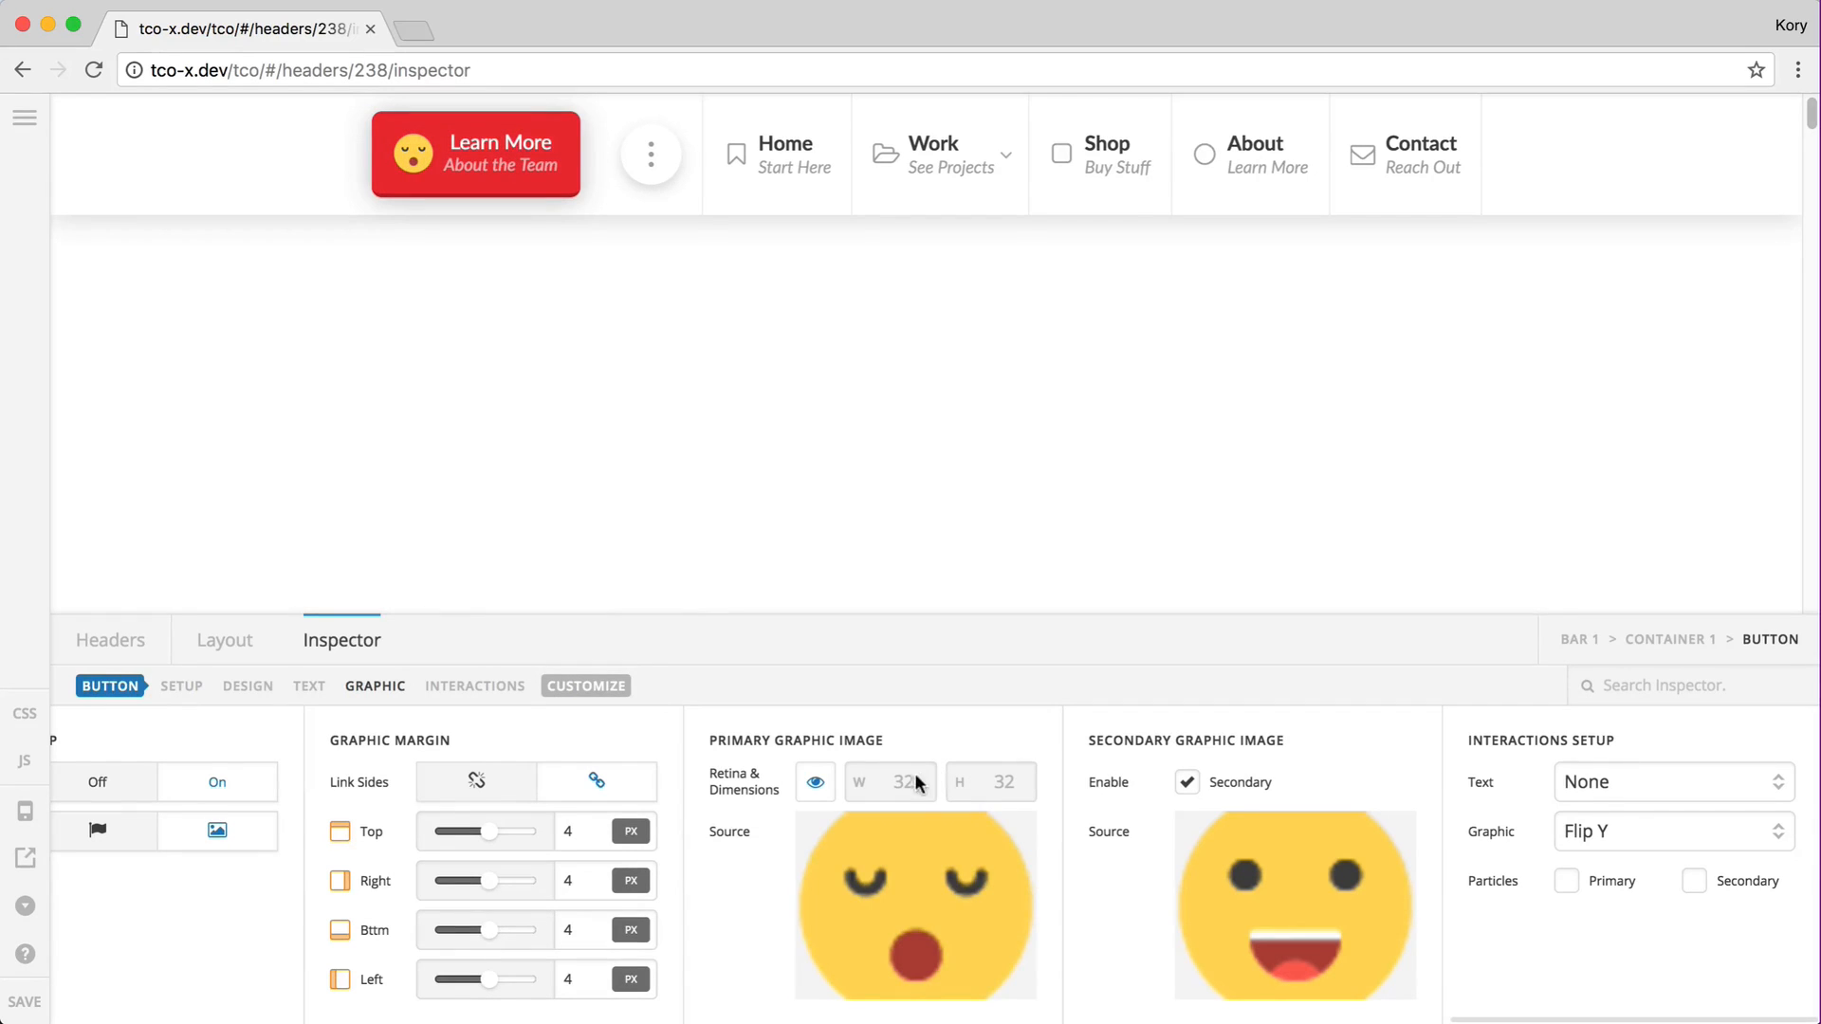
# Step: Turn off the retina option for the primary graphic image and switch it on again
pyautogui.click(815, 786)
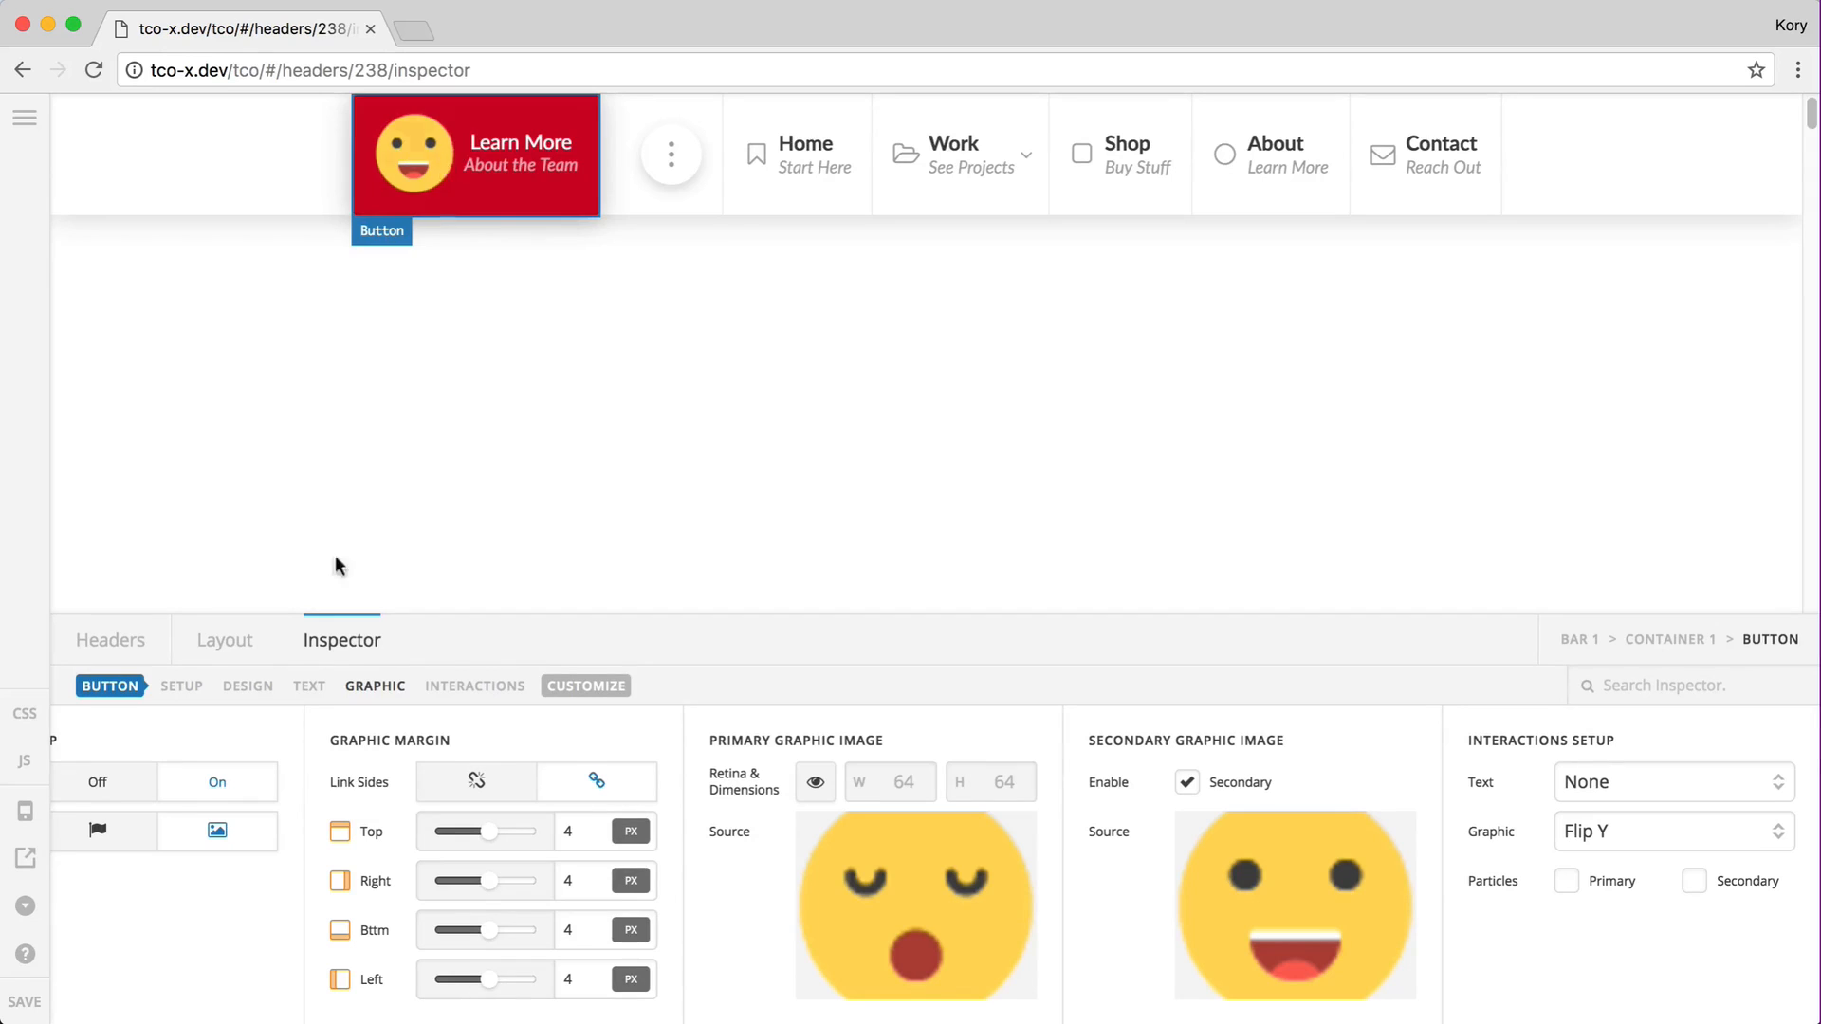
pyautogui.click(813, 784)
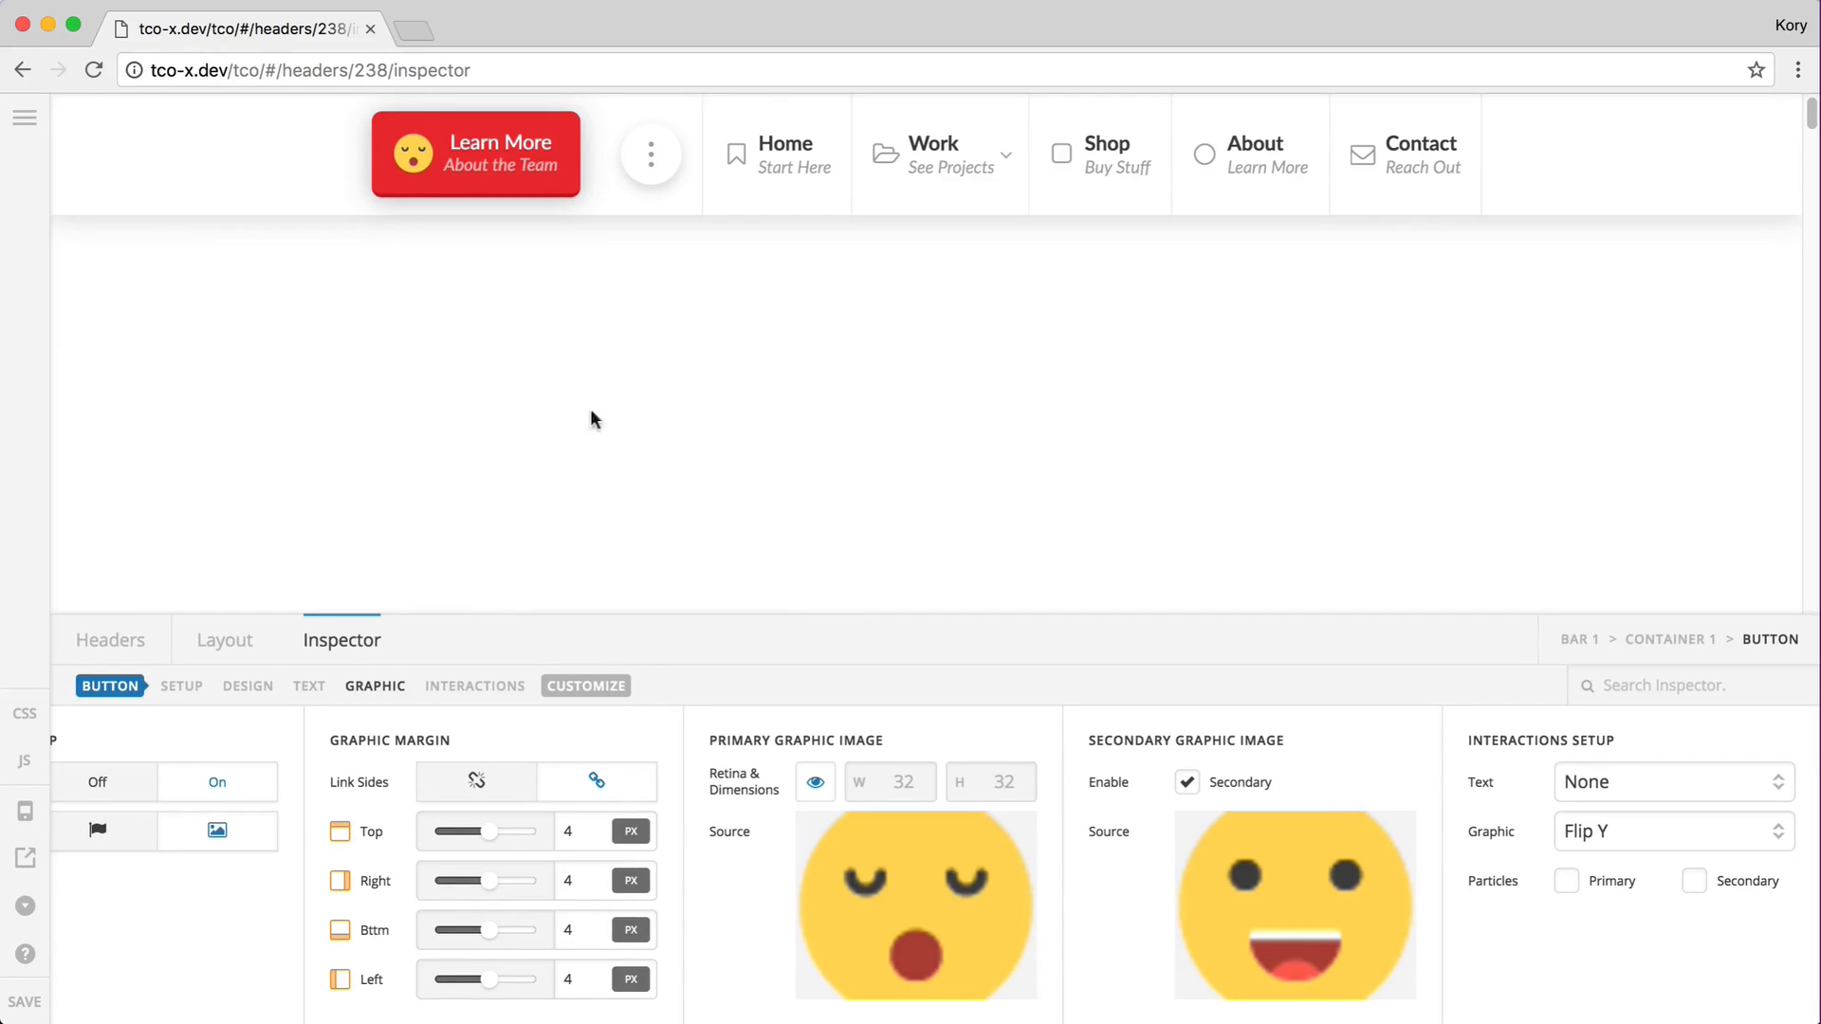
# Step: Try the Scale Down graphic interaction on the Learn More button and reset the interaction to None
pyautogui.click(1720, 830)
pyautogui.click(804, 412)
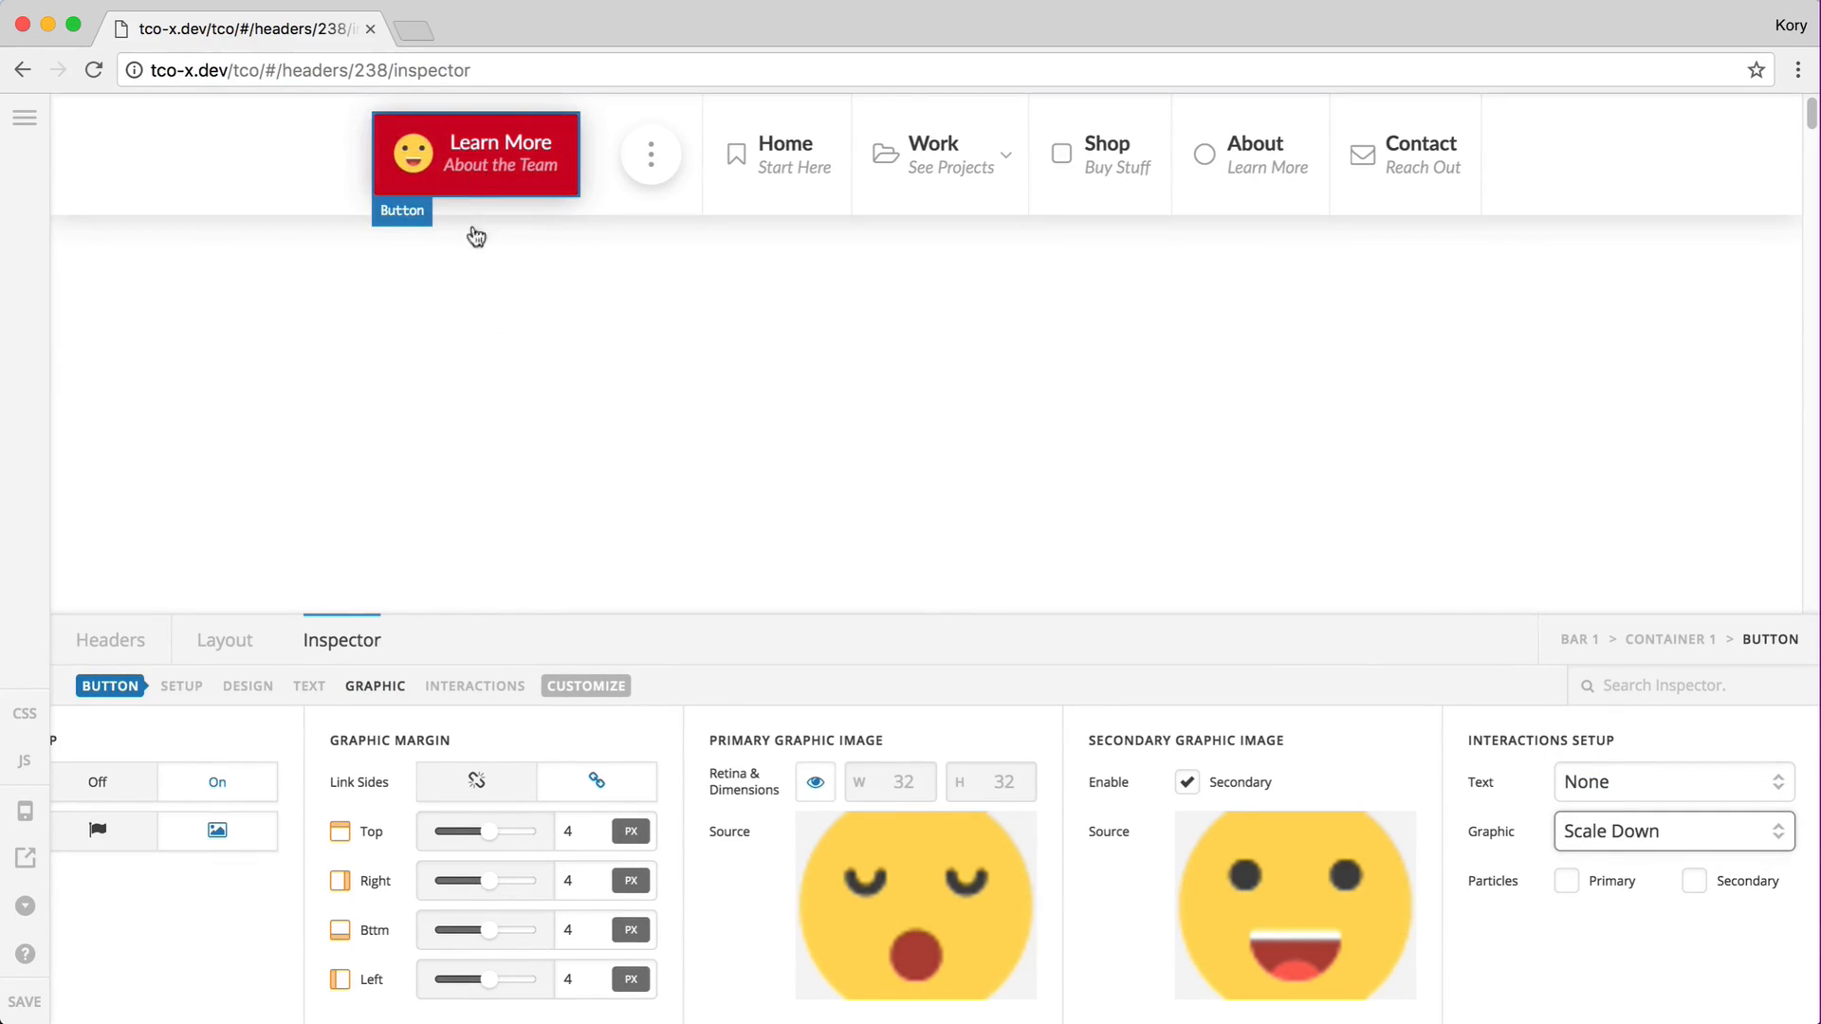
pyautogui.click(1609, 850)
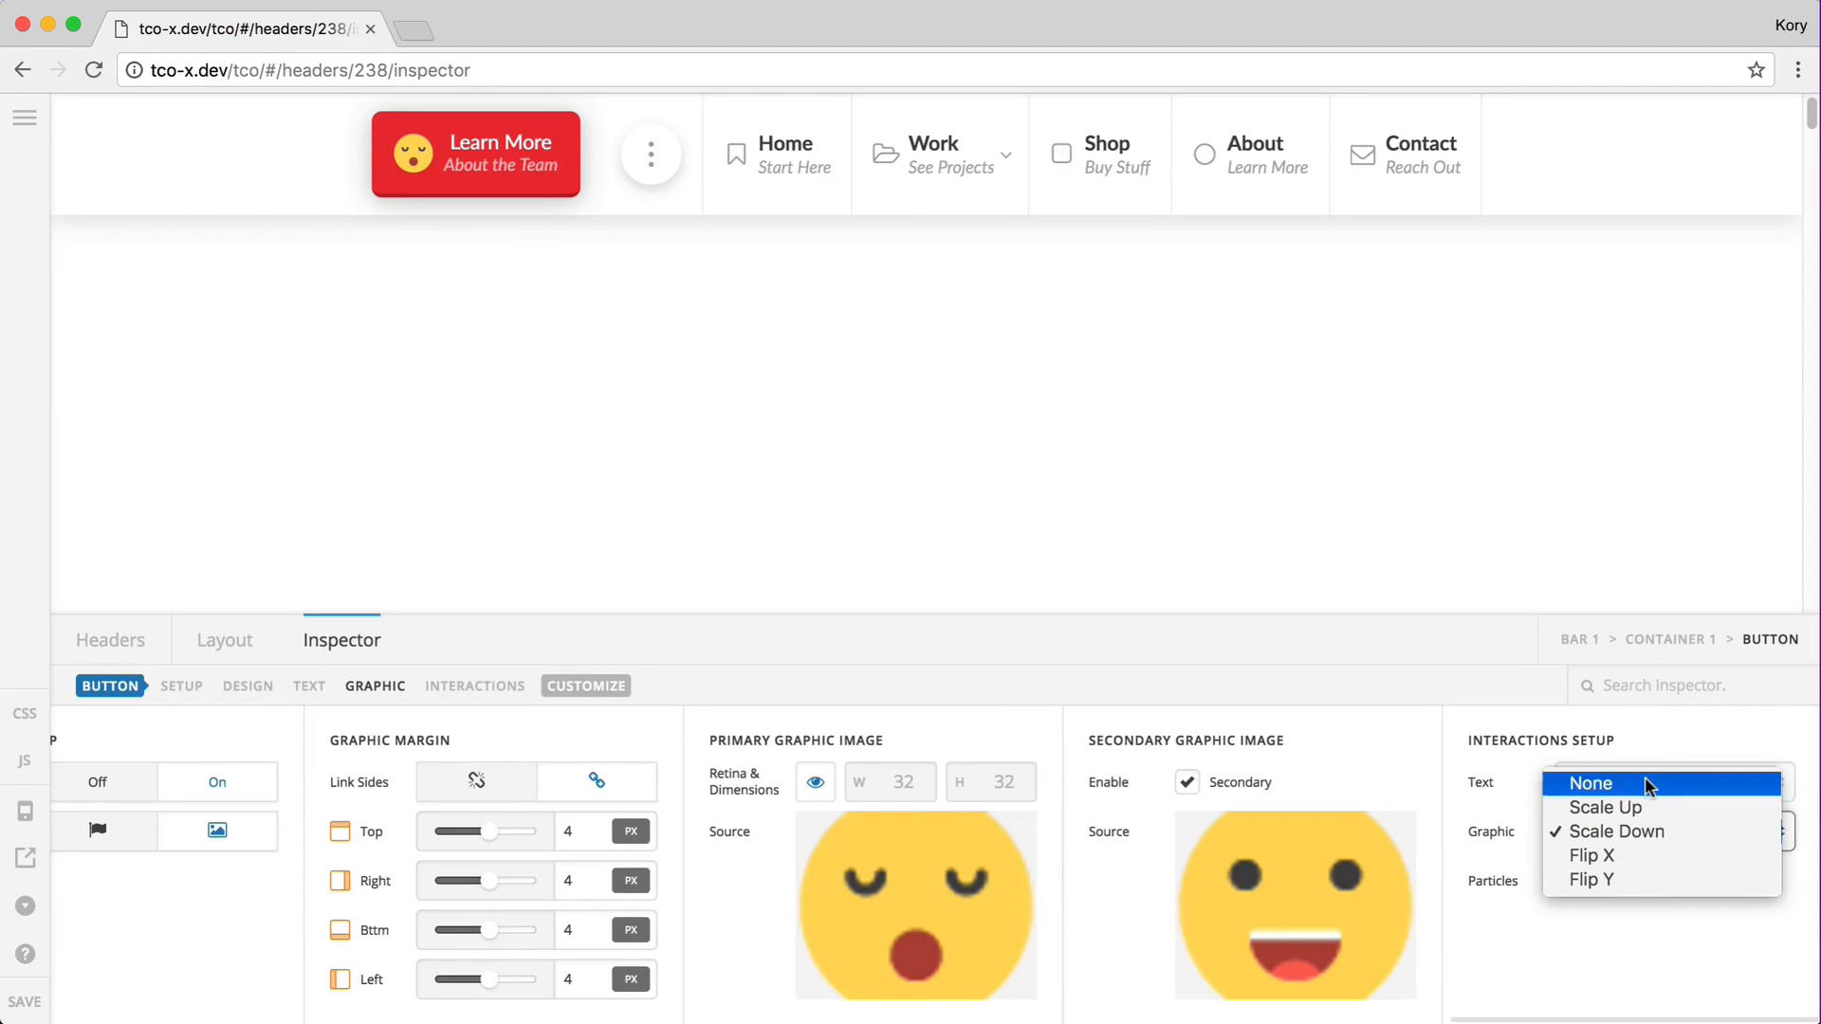
pyautogui.click(1644, 779)
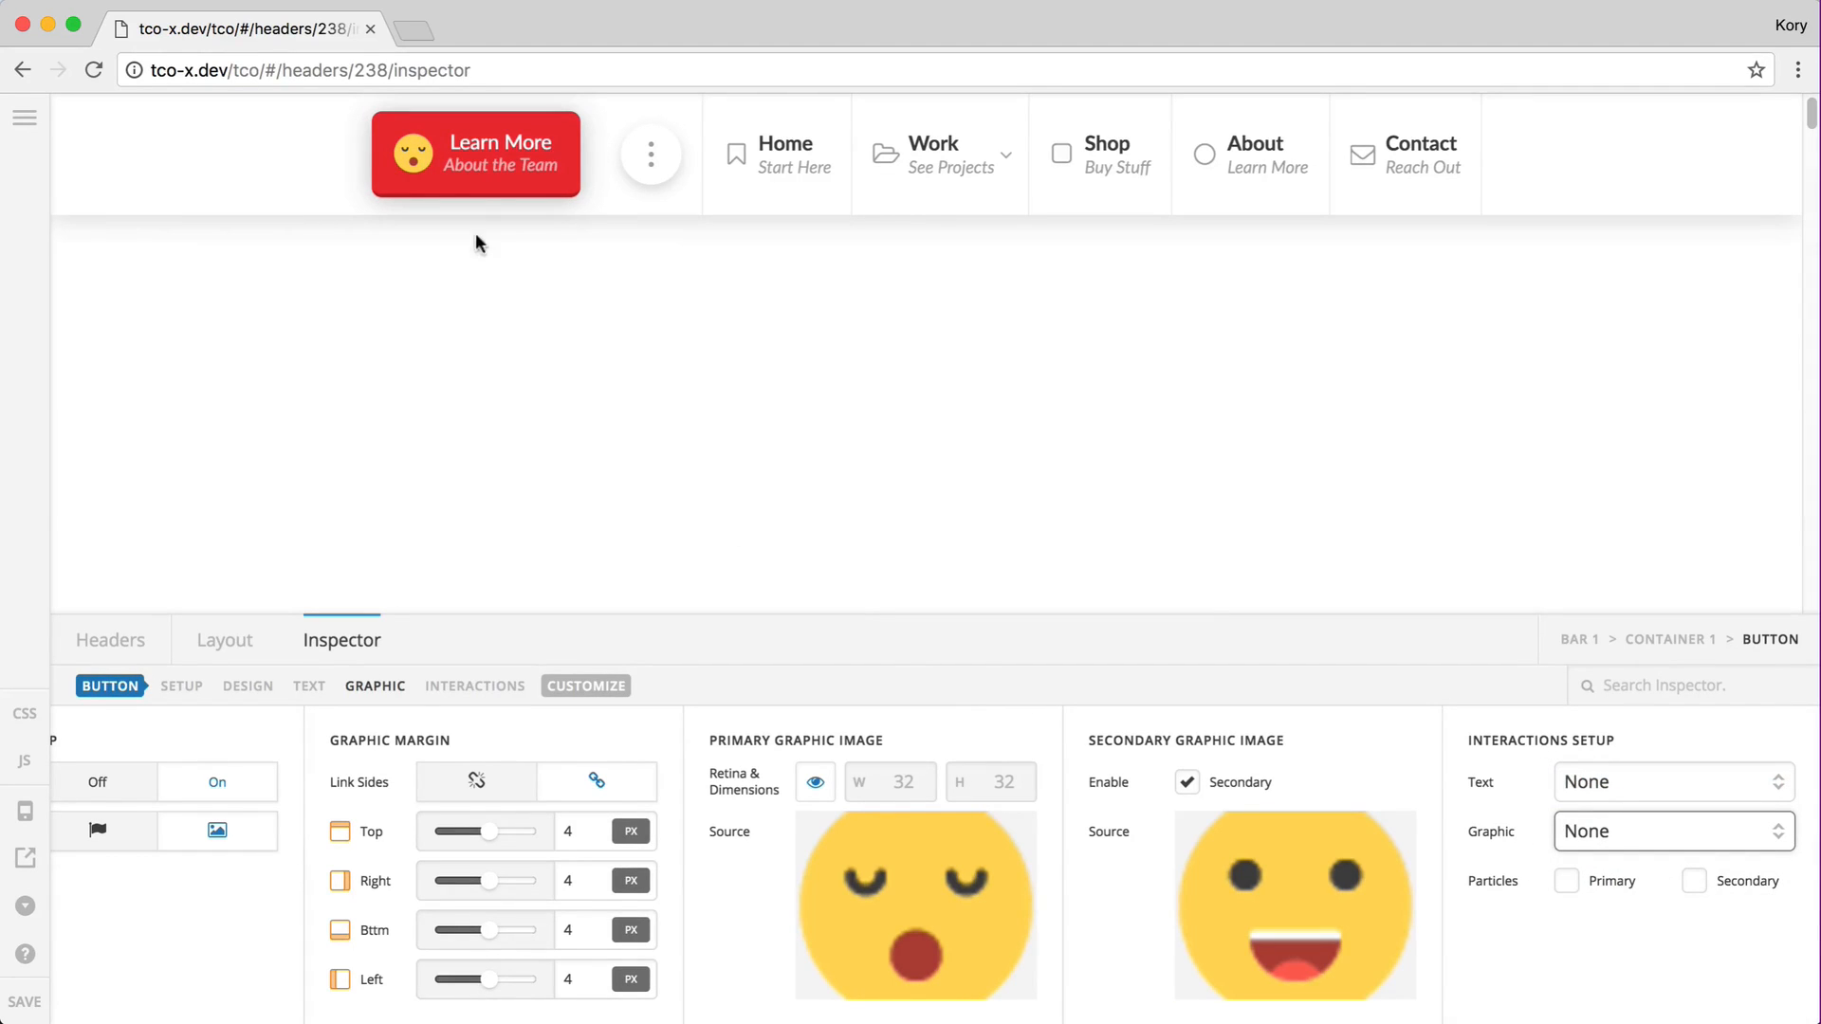
# Step: Disable the button's secondary graphic image and switch its graphic type back to icon
pyautogui.click(1186, 782)
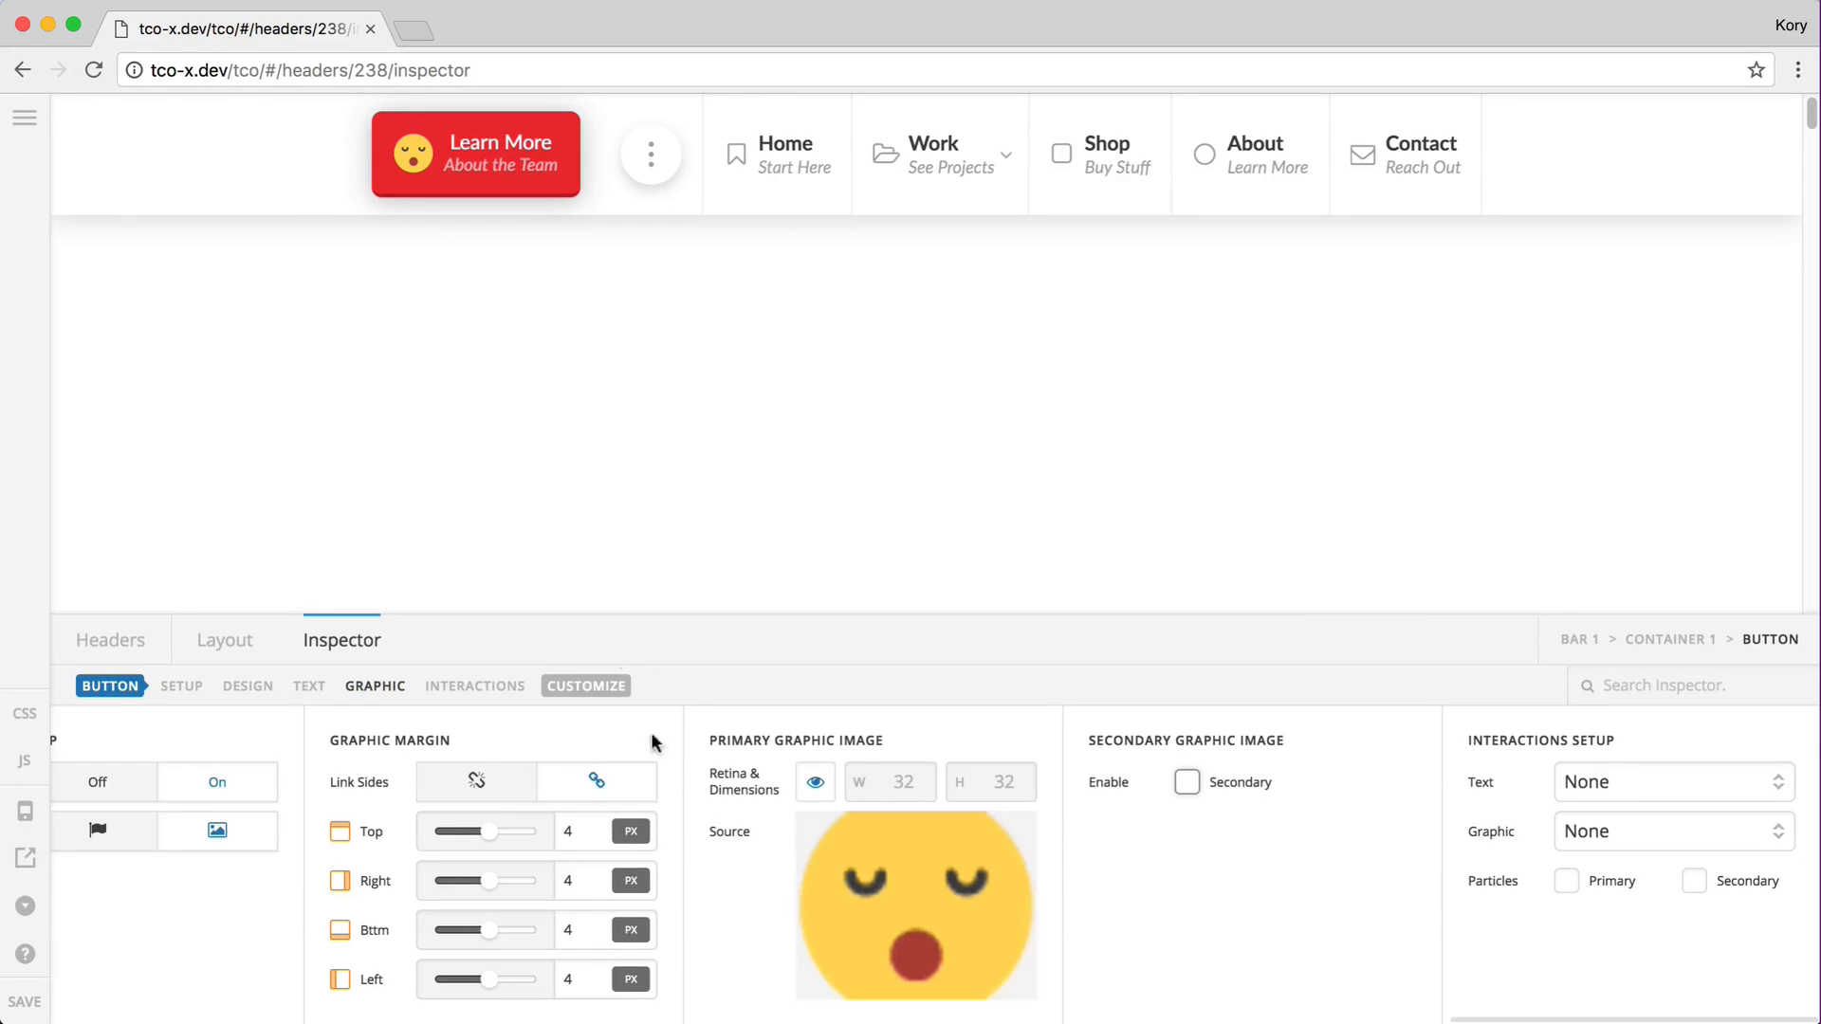
pyautogui.hscroll(-3, 1033, 920)
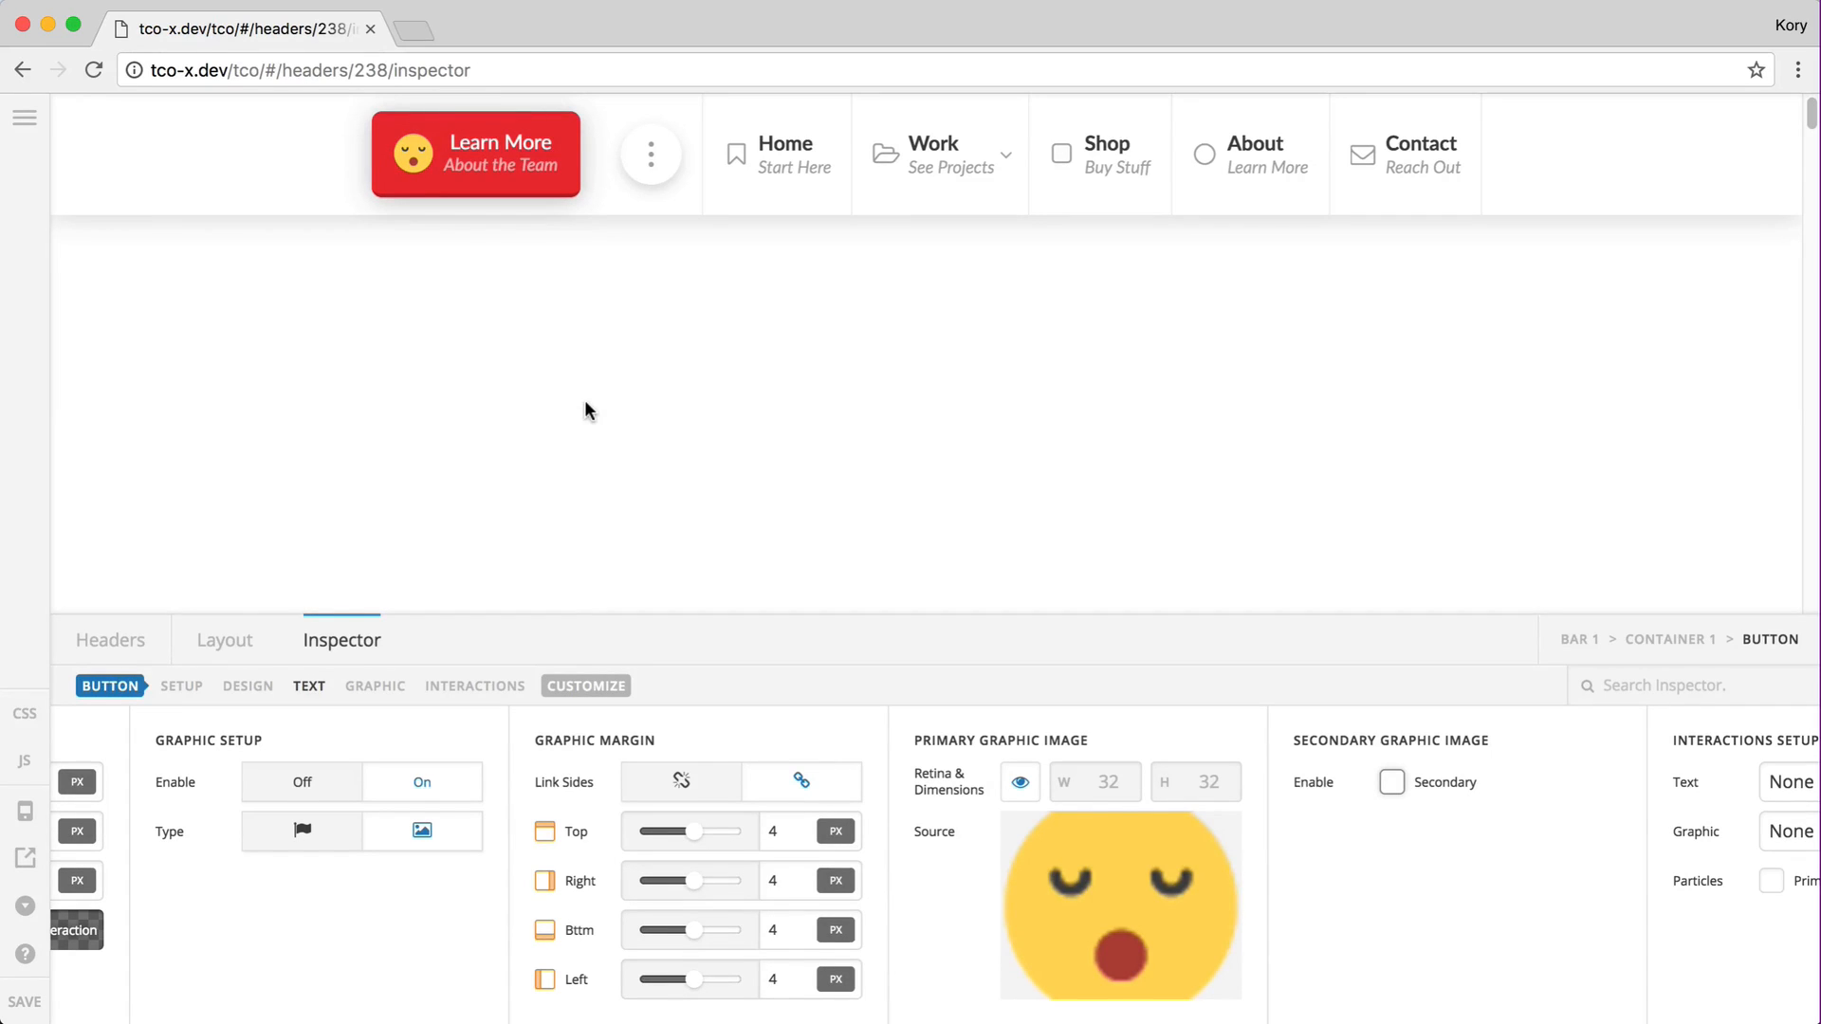
pyautogui.click(282, 818)
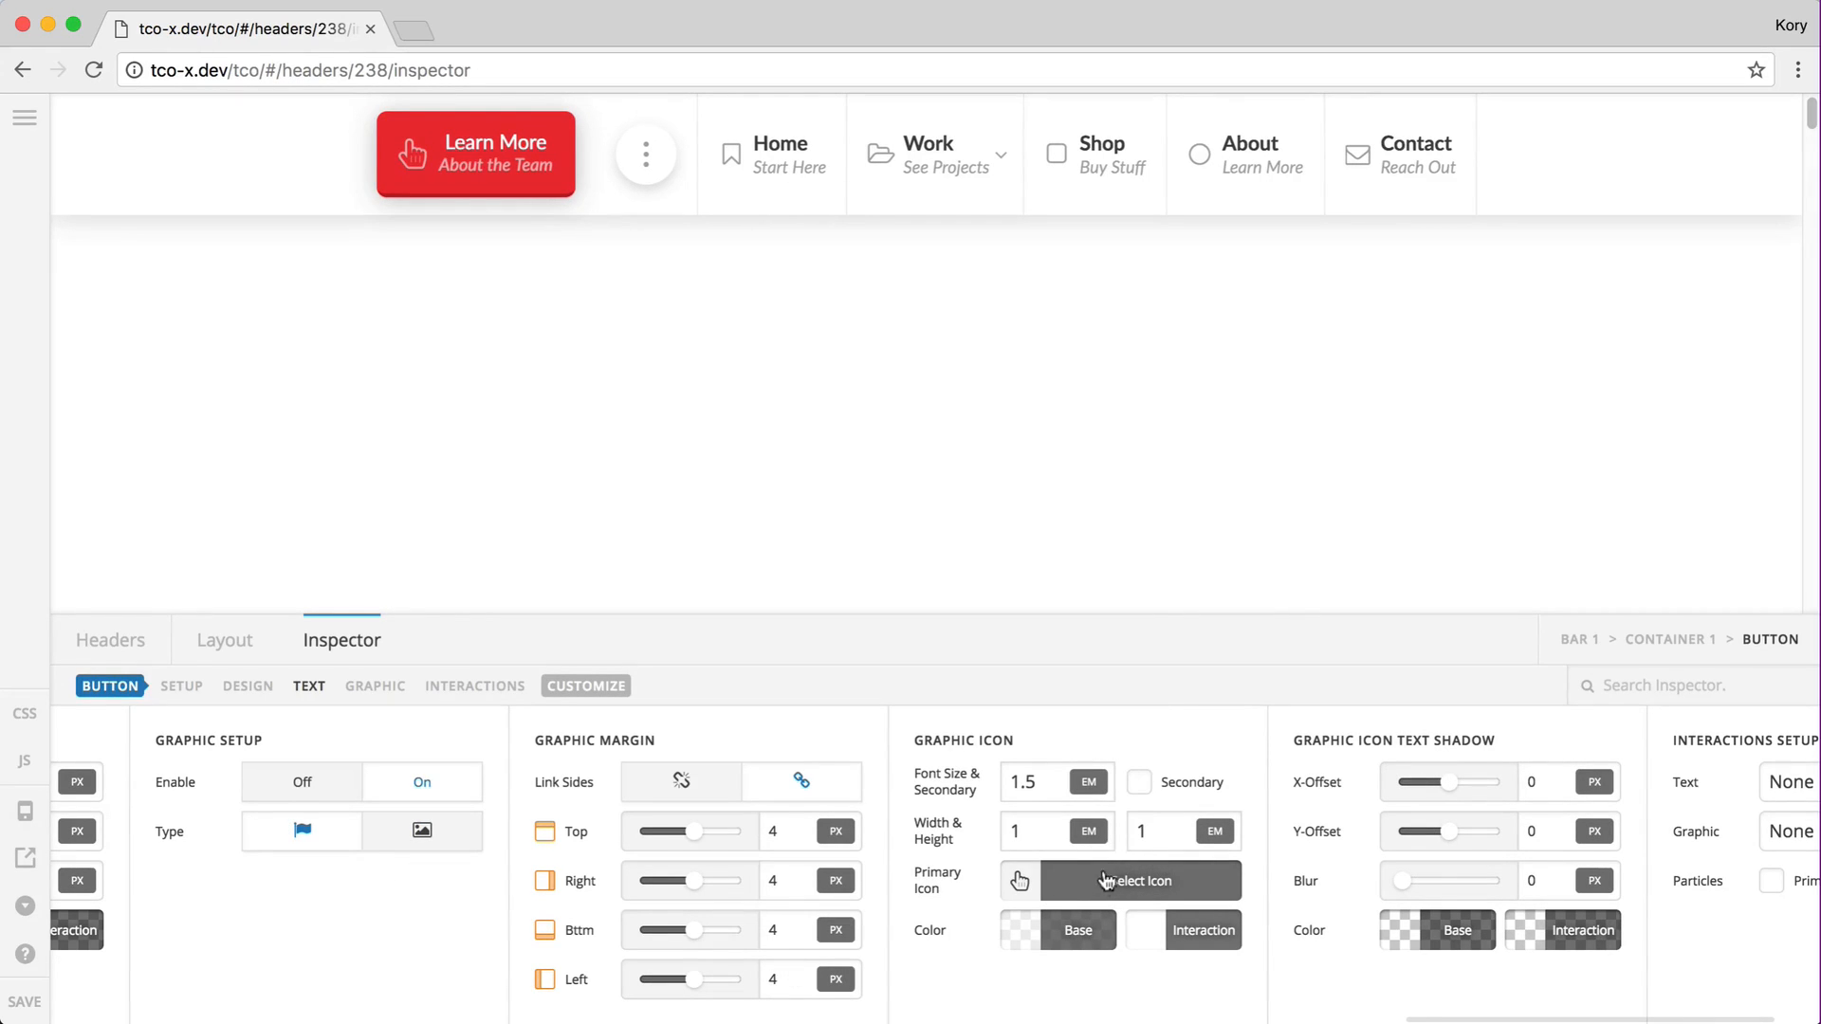
# Step: Enable the button's secondary icon and set the primary icon to the thin outlined circle, searching the icons for "circle"
pyautogui.click(1141, 786)
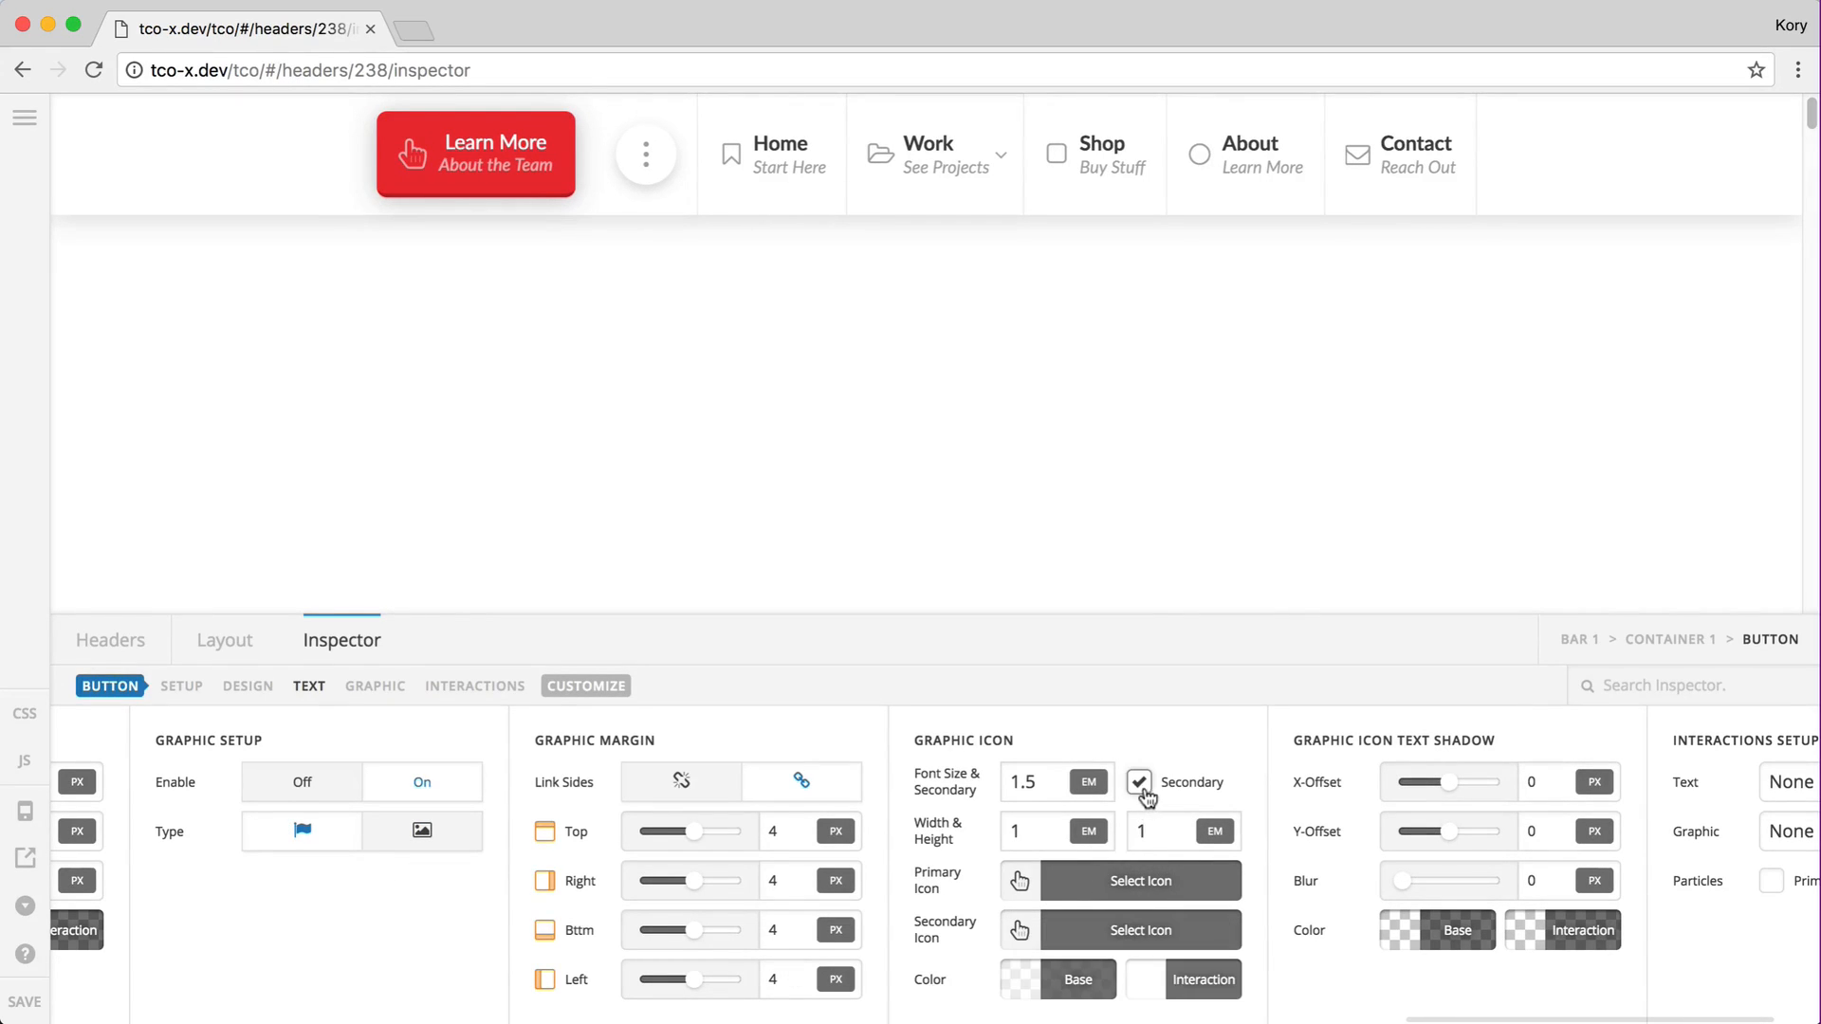
pyautogui.click(1073, 896)
pyautogui.click(1437, 569)
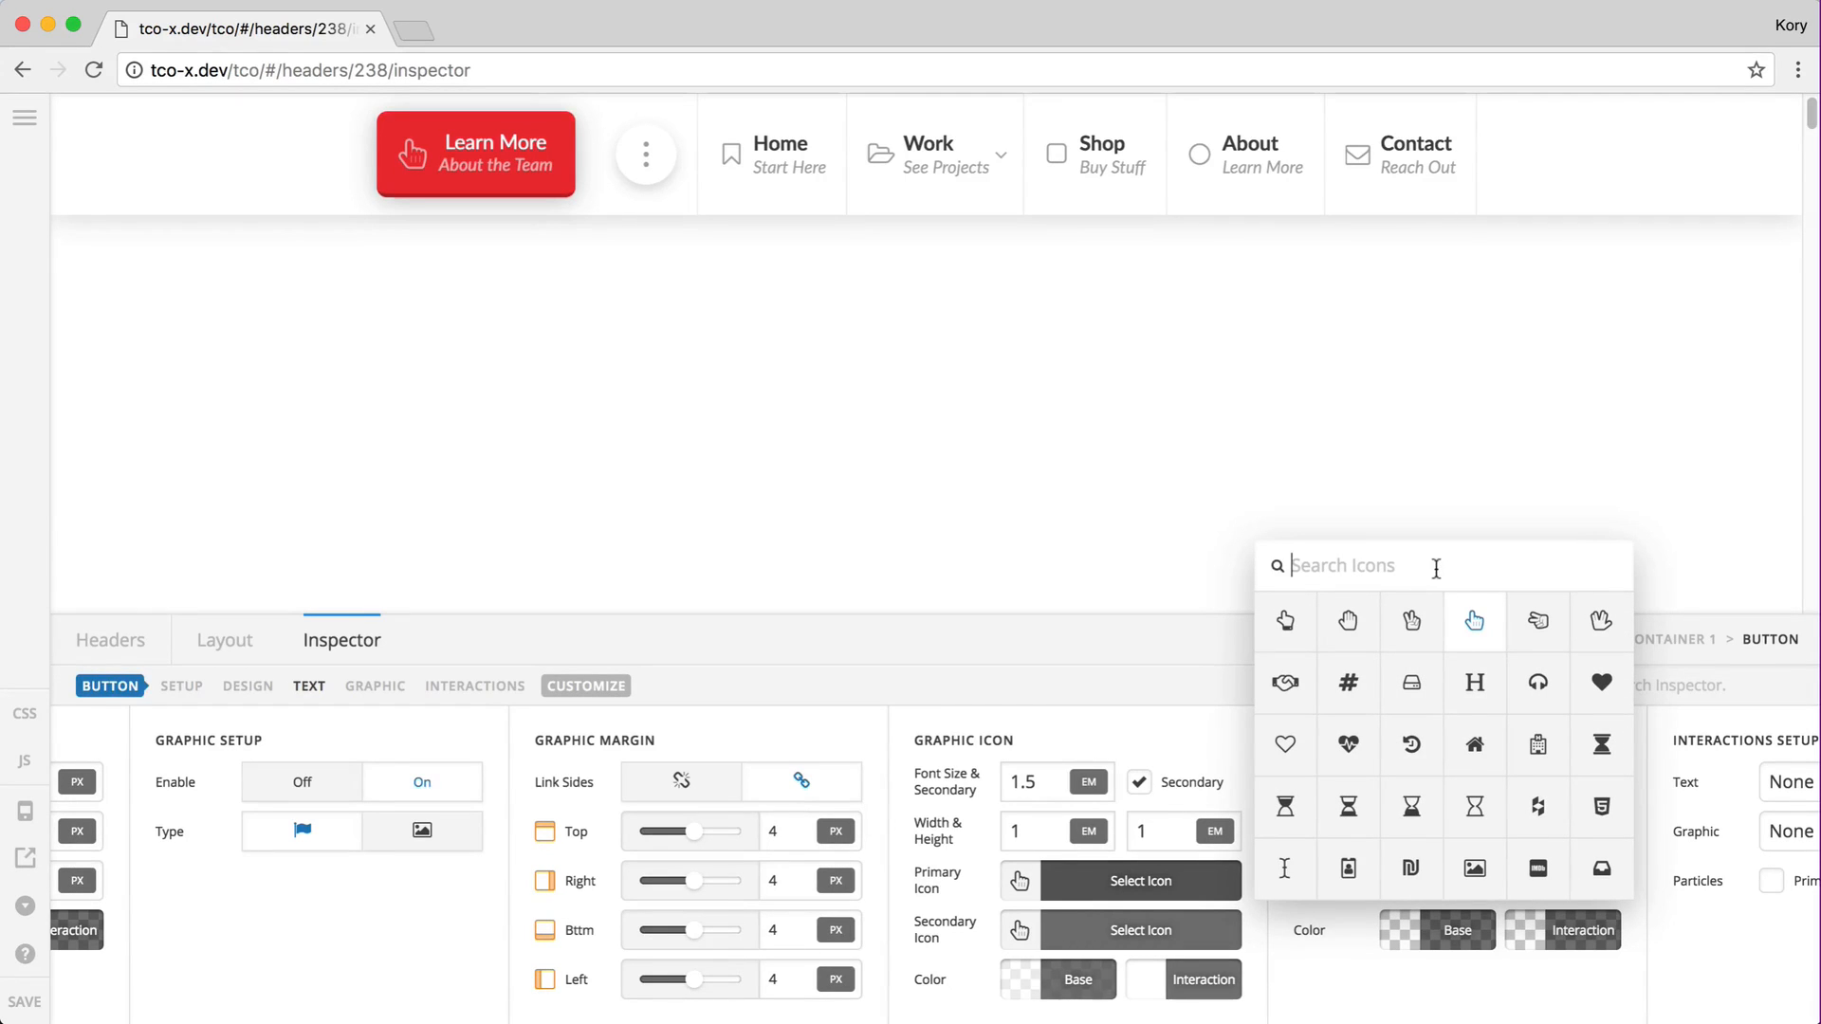
pyautogui.write('circle')
pyautogui.press('super+a')
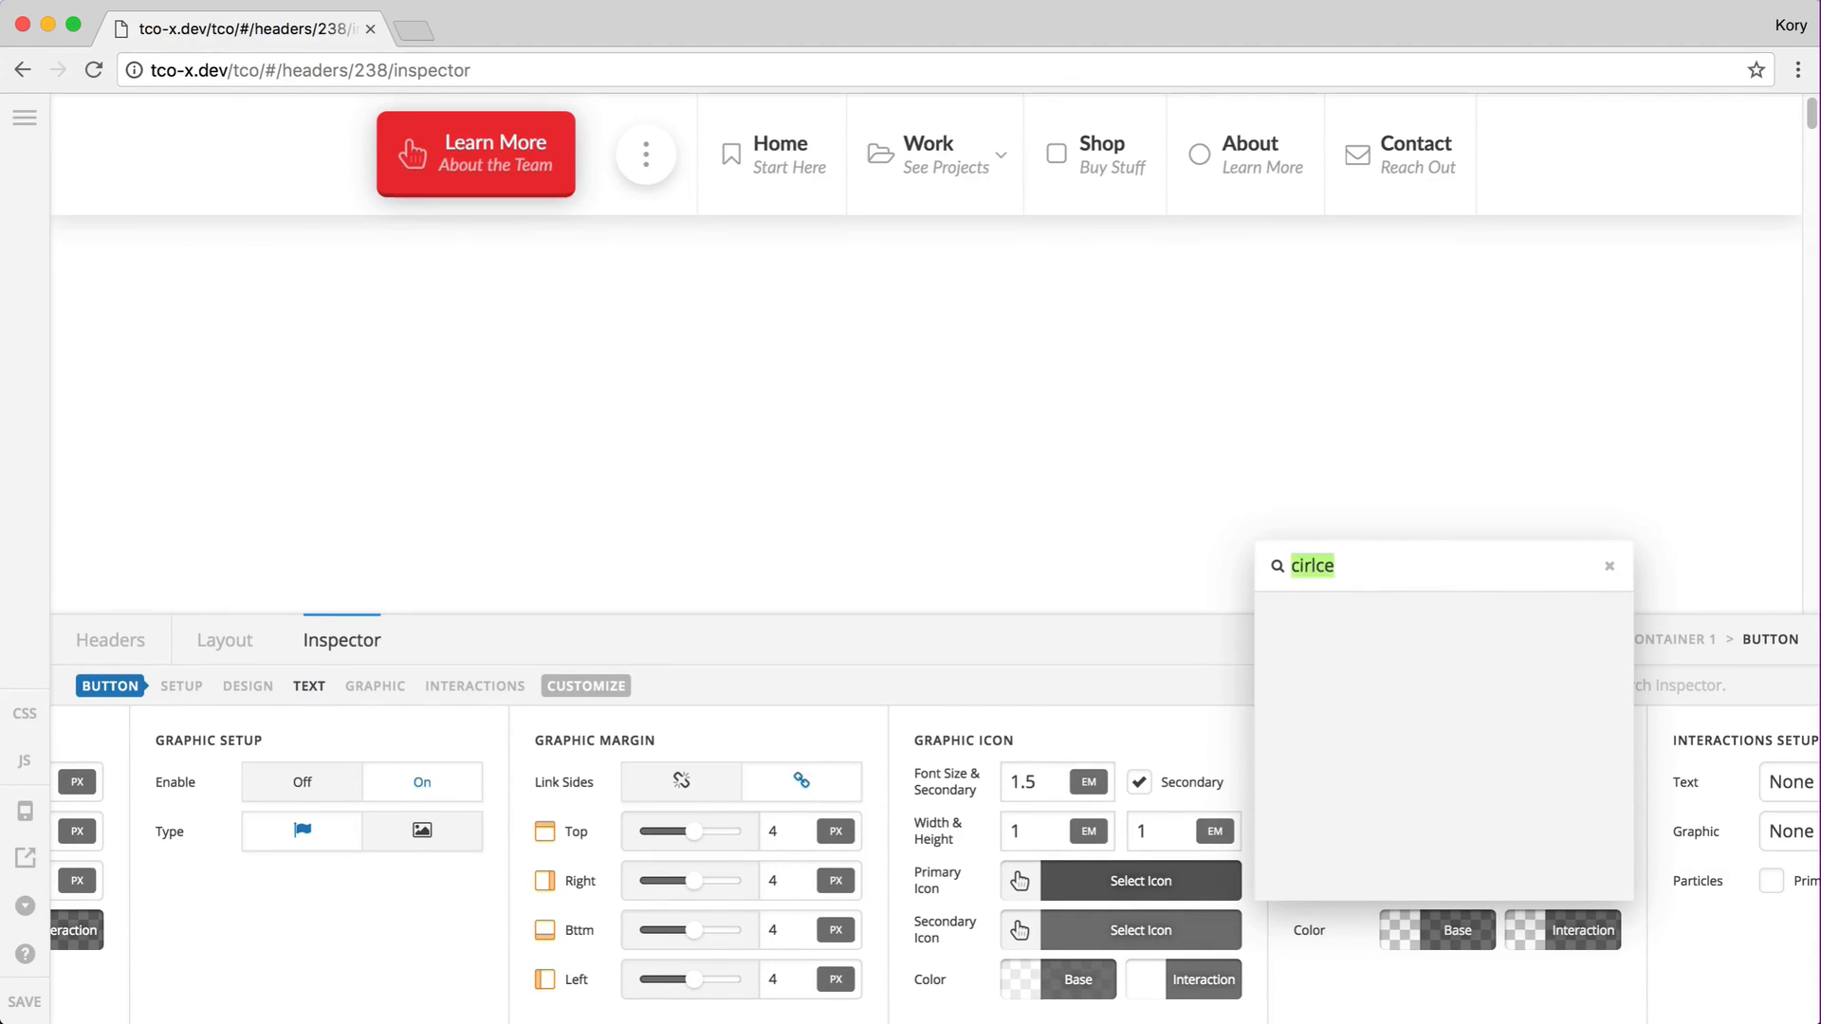
pyautogui.write('circle')
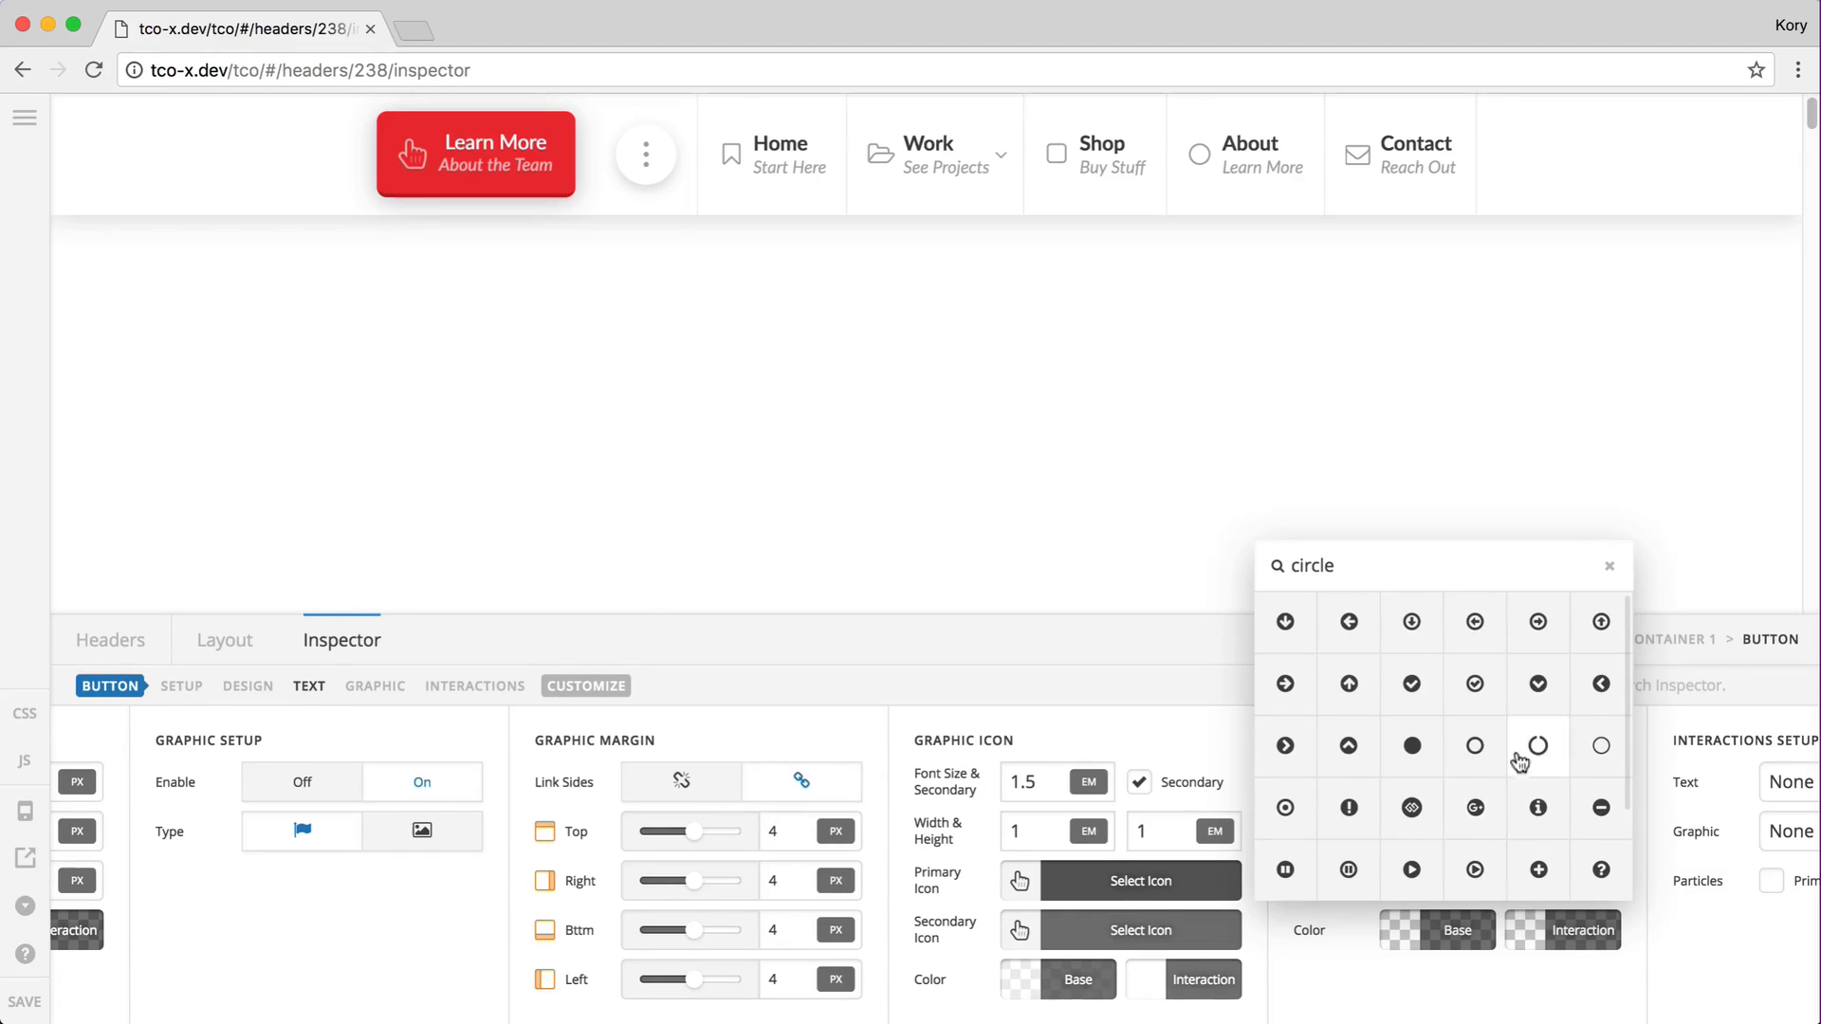
pyautogui.click(1593, 756)
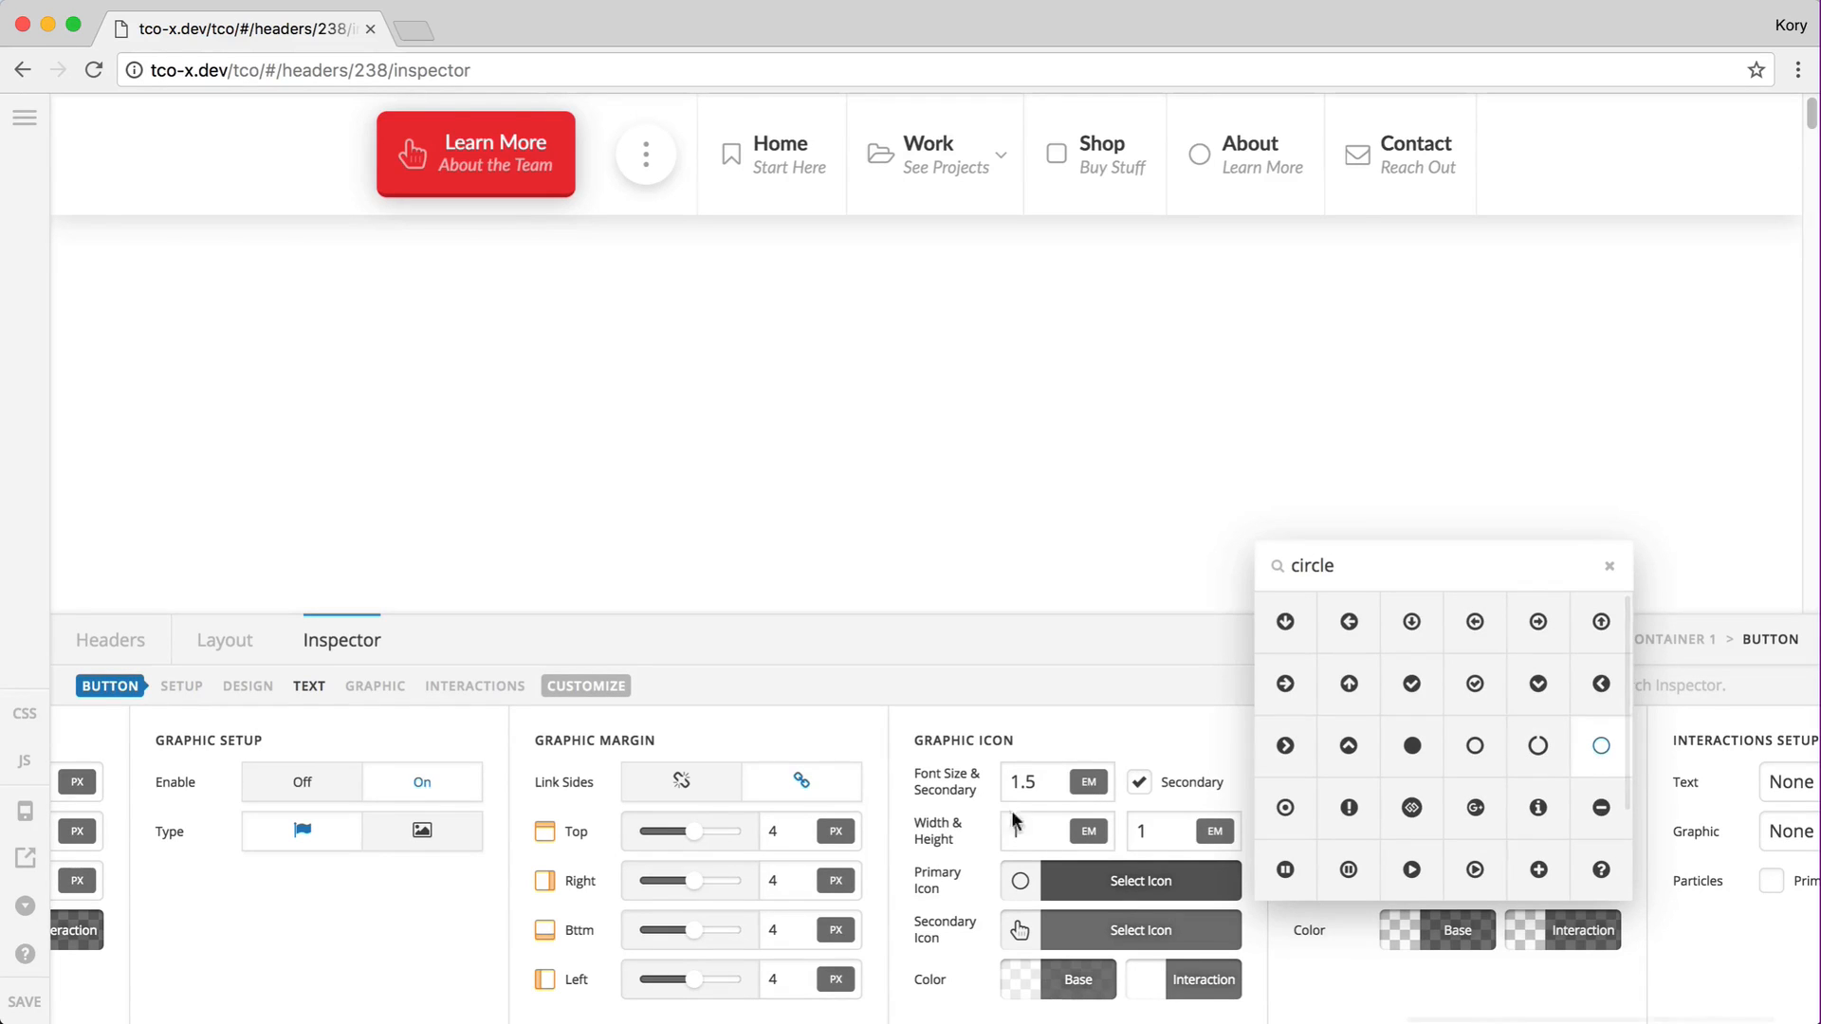
# Step: Set the button's secondary icon to the solid circle with a check mark, searching the icons for "circle"
pyautogui.click(1064, 934)
pyautogui.click(1398, 626)
pyautogui.write('circle')
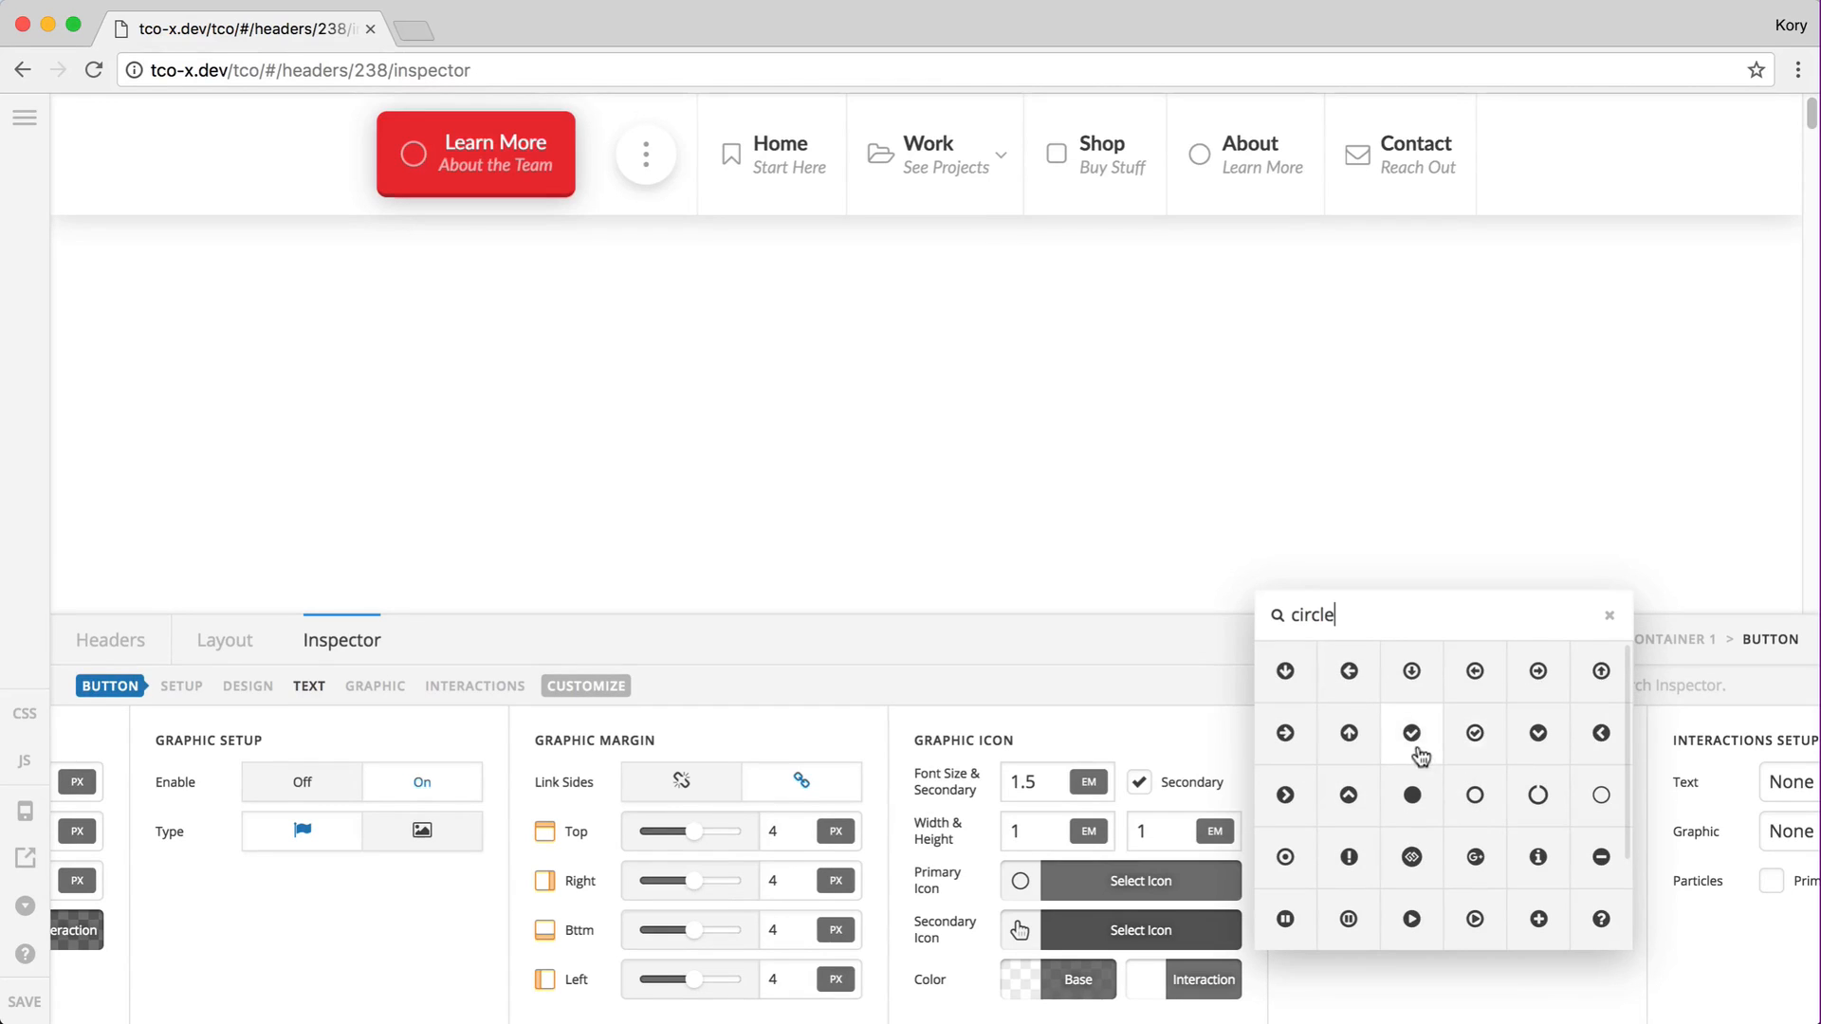
pyautogui.click(1412, 733)
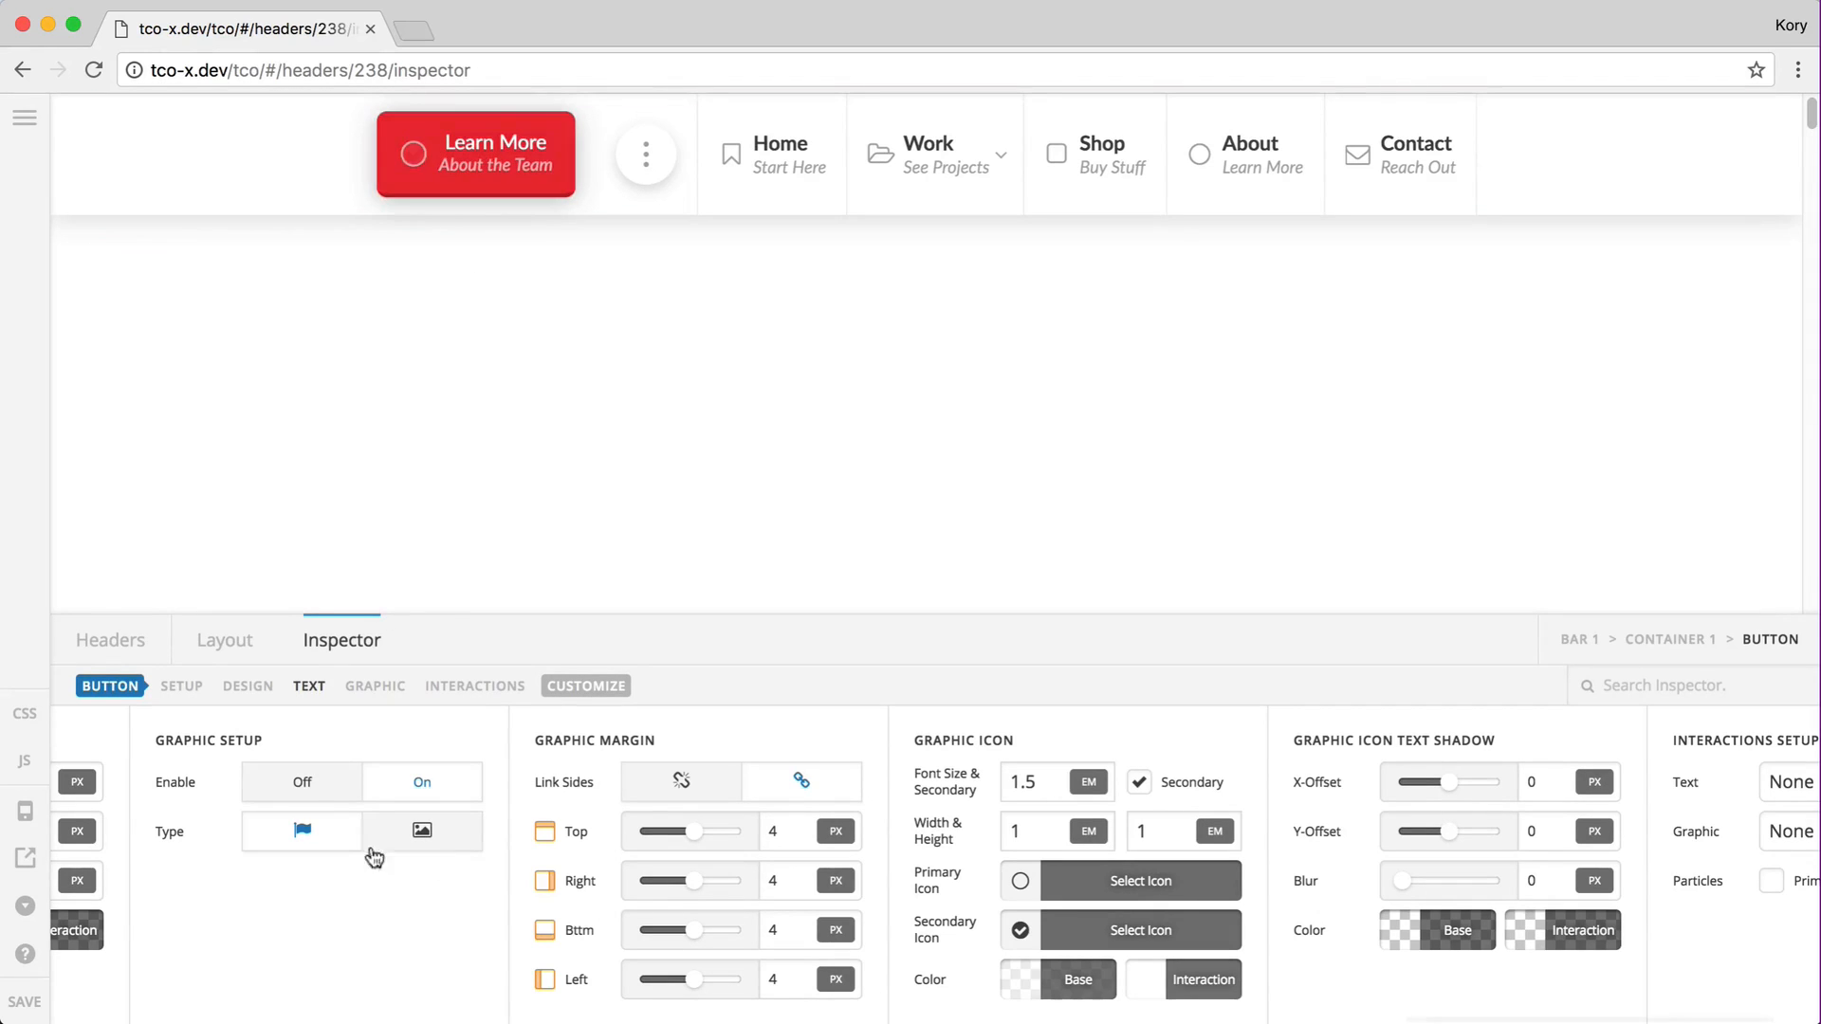
# Step: Set the button's graphic interaction to Scale Up
pyautogui.hscroll(2, 715, 920)
pyautogui.hscroll(5, 716, 919)
pyautogui.click(1688, 836)
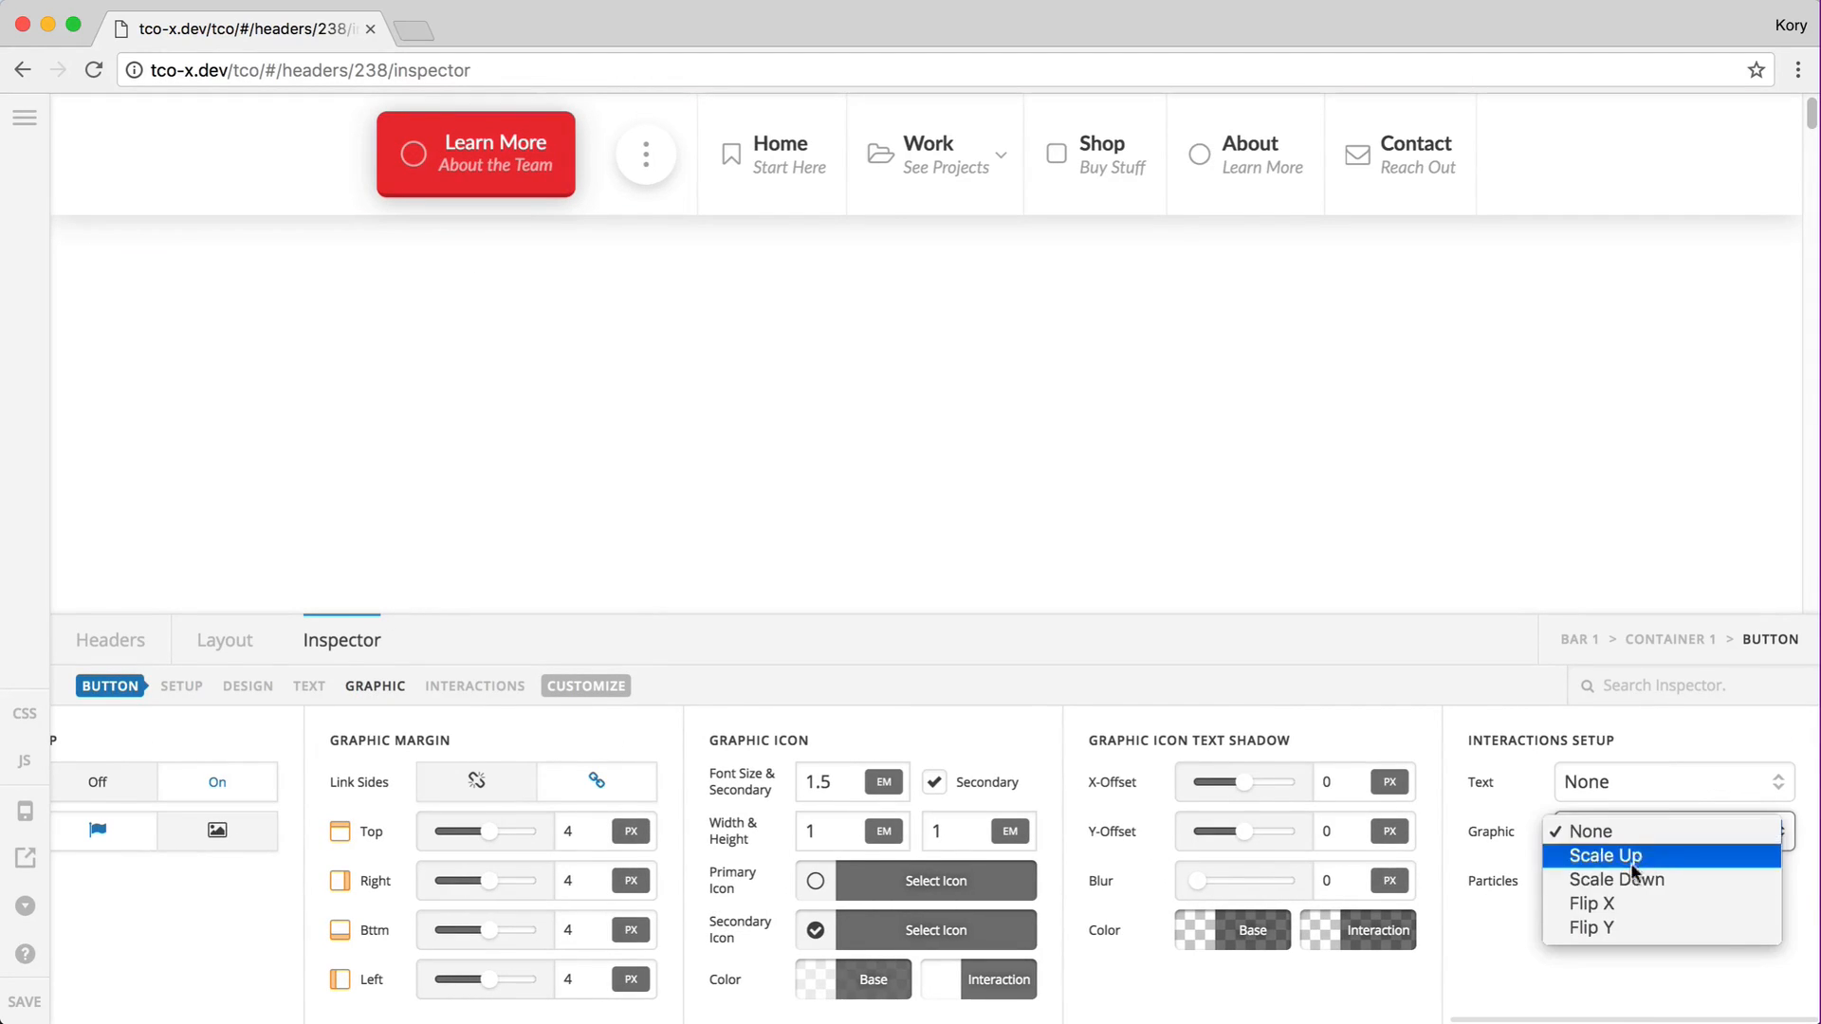
pyautogui.click(1634, 856)
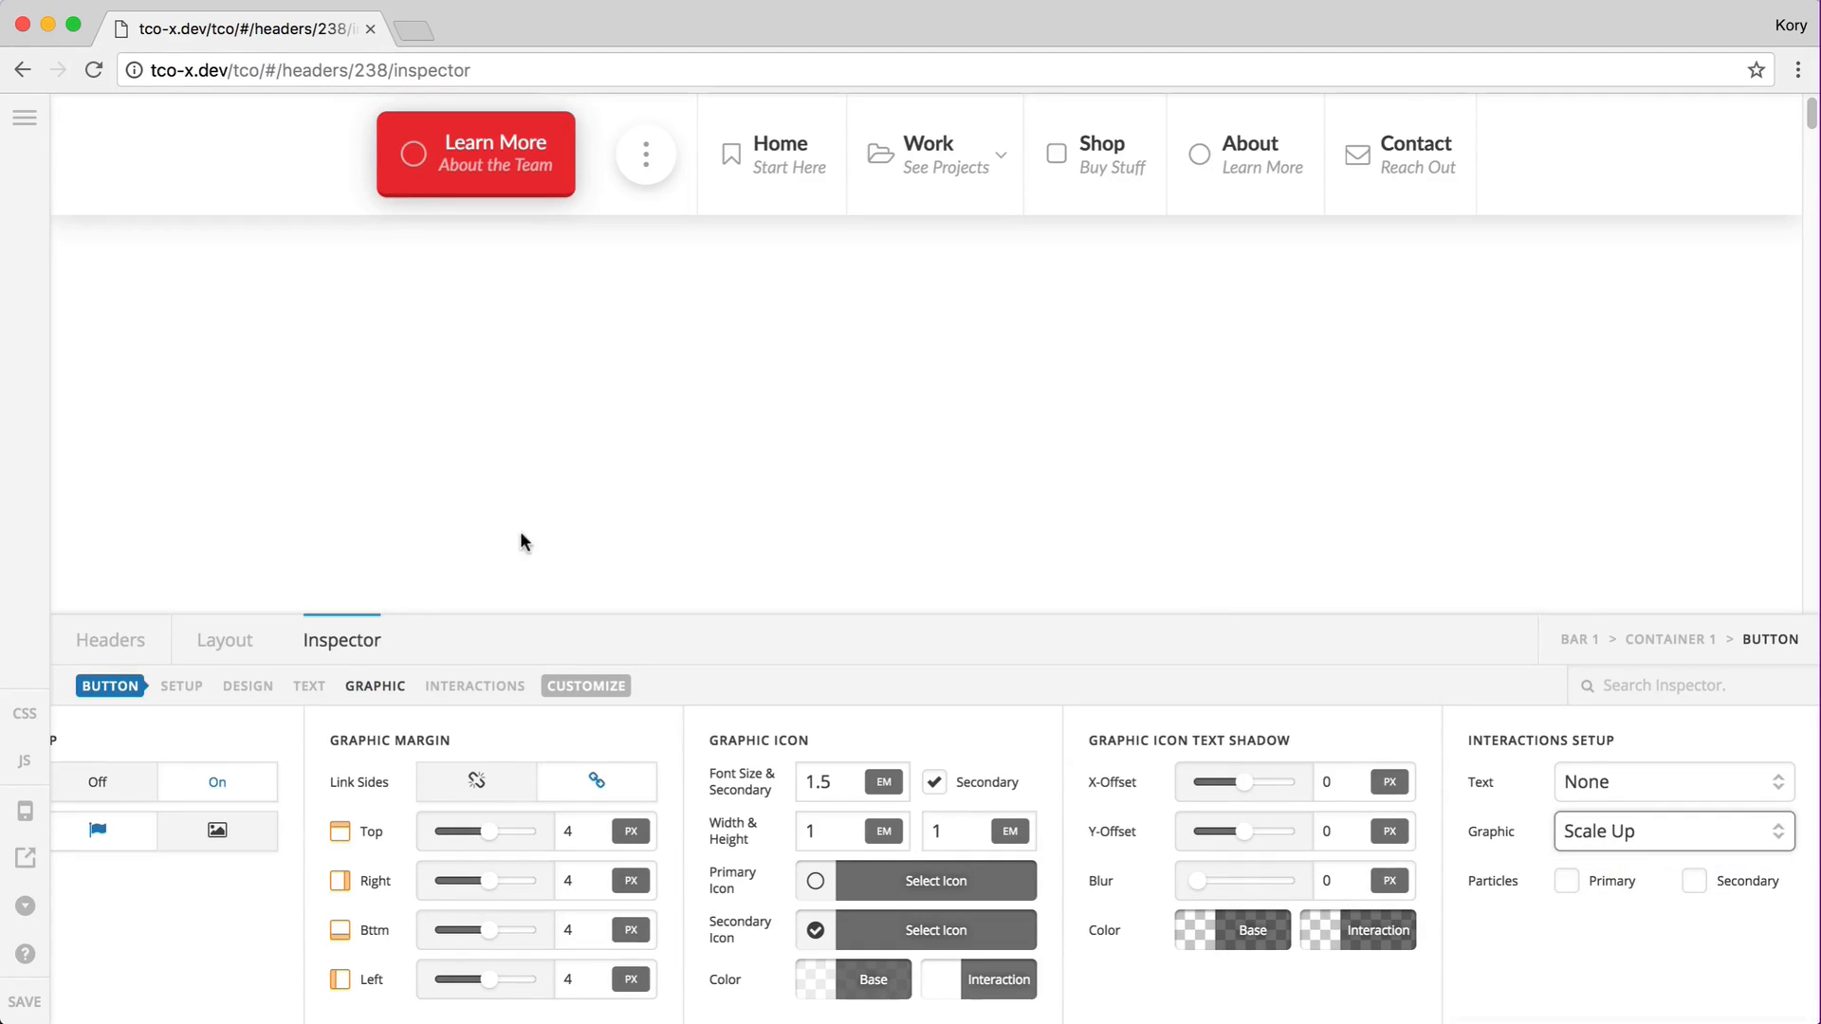
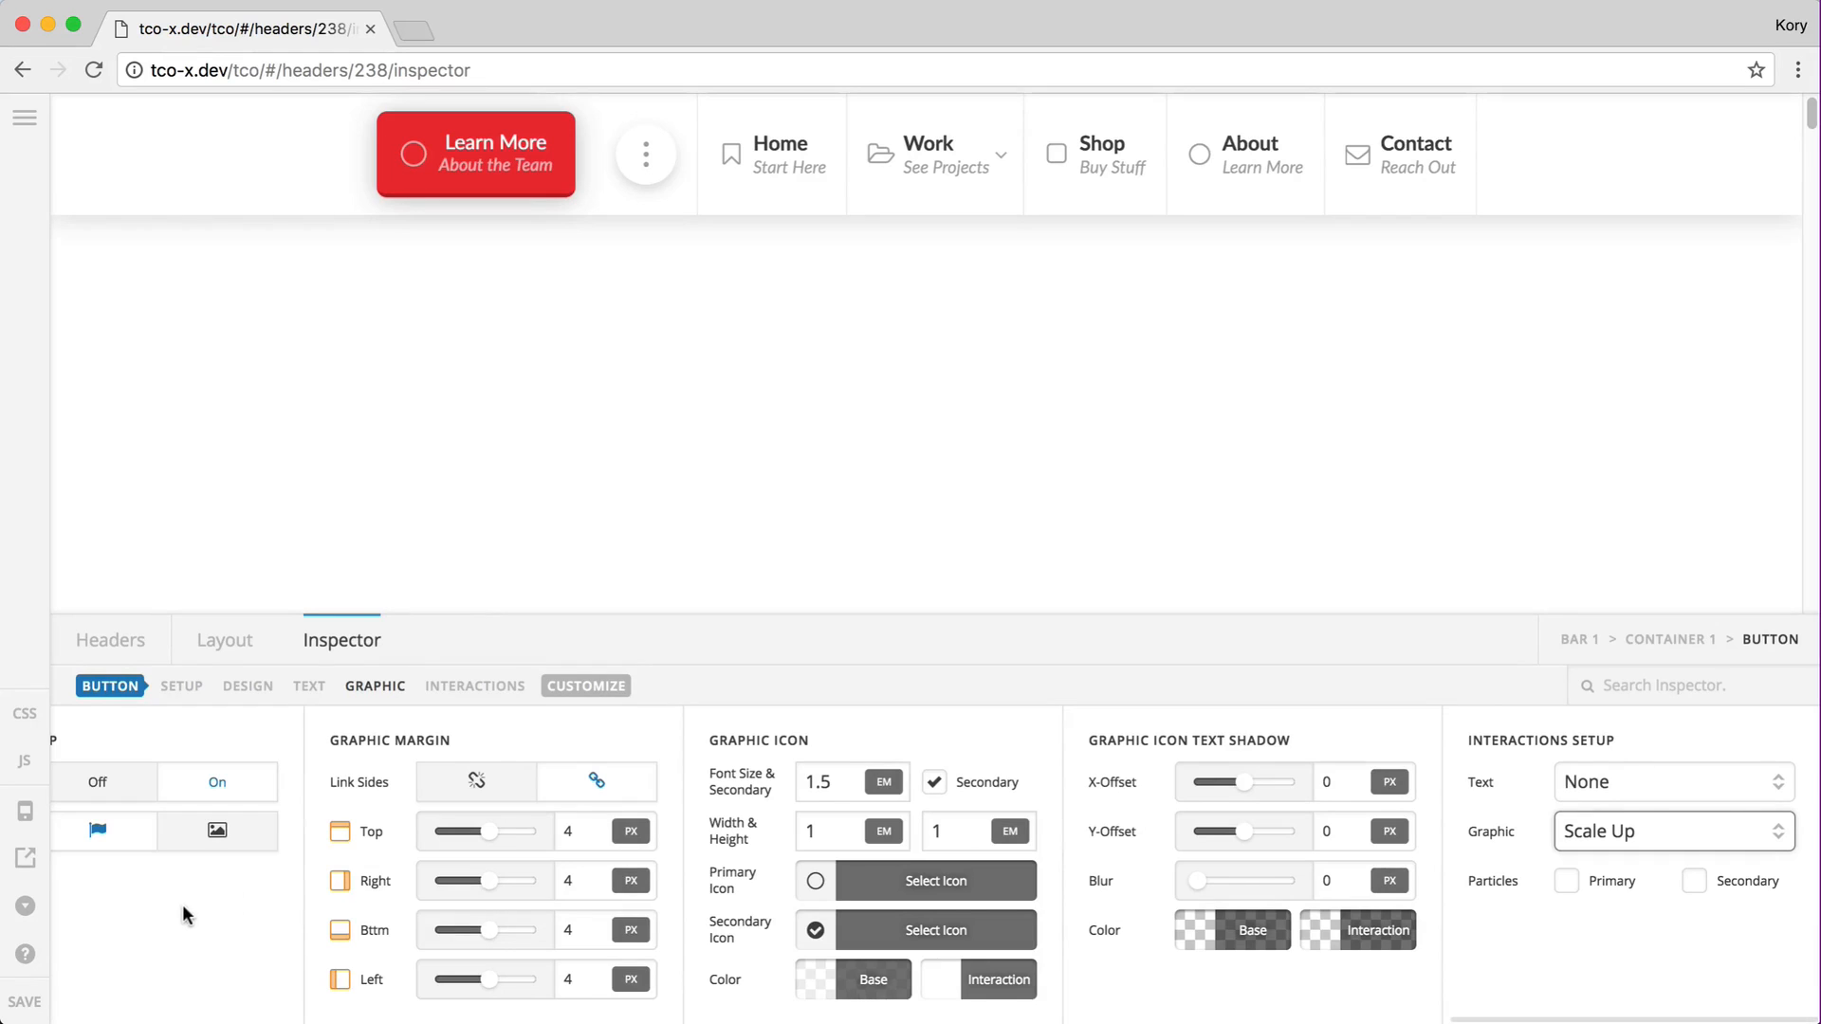
pyautogui.hscroll(-5, 182, 902)
pyautogui.hscroll(5, 286, 937)
# Step: Open the sub indicator settings for the inline navigation's top links and turn the sub indicator off and on again
pyautogui.click(929, 171)
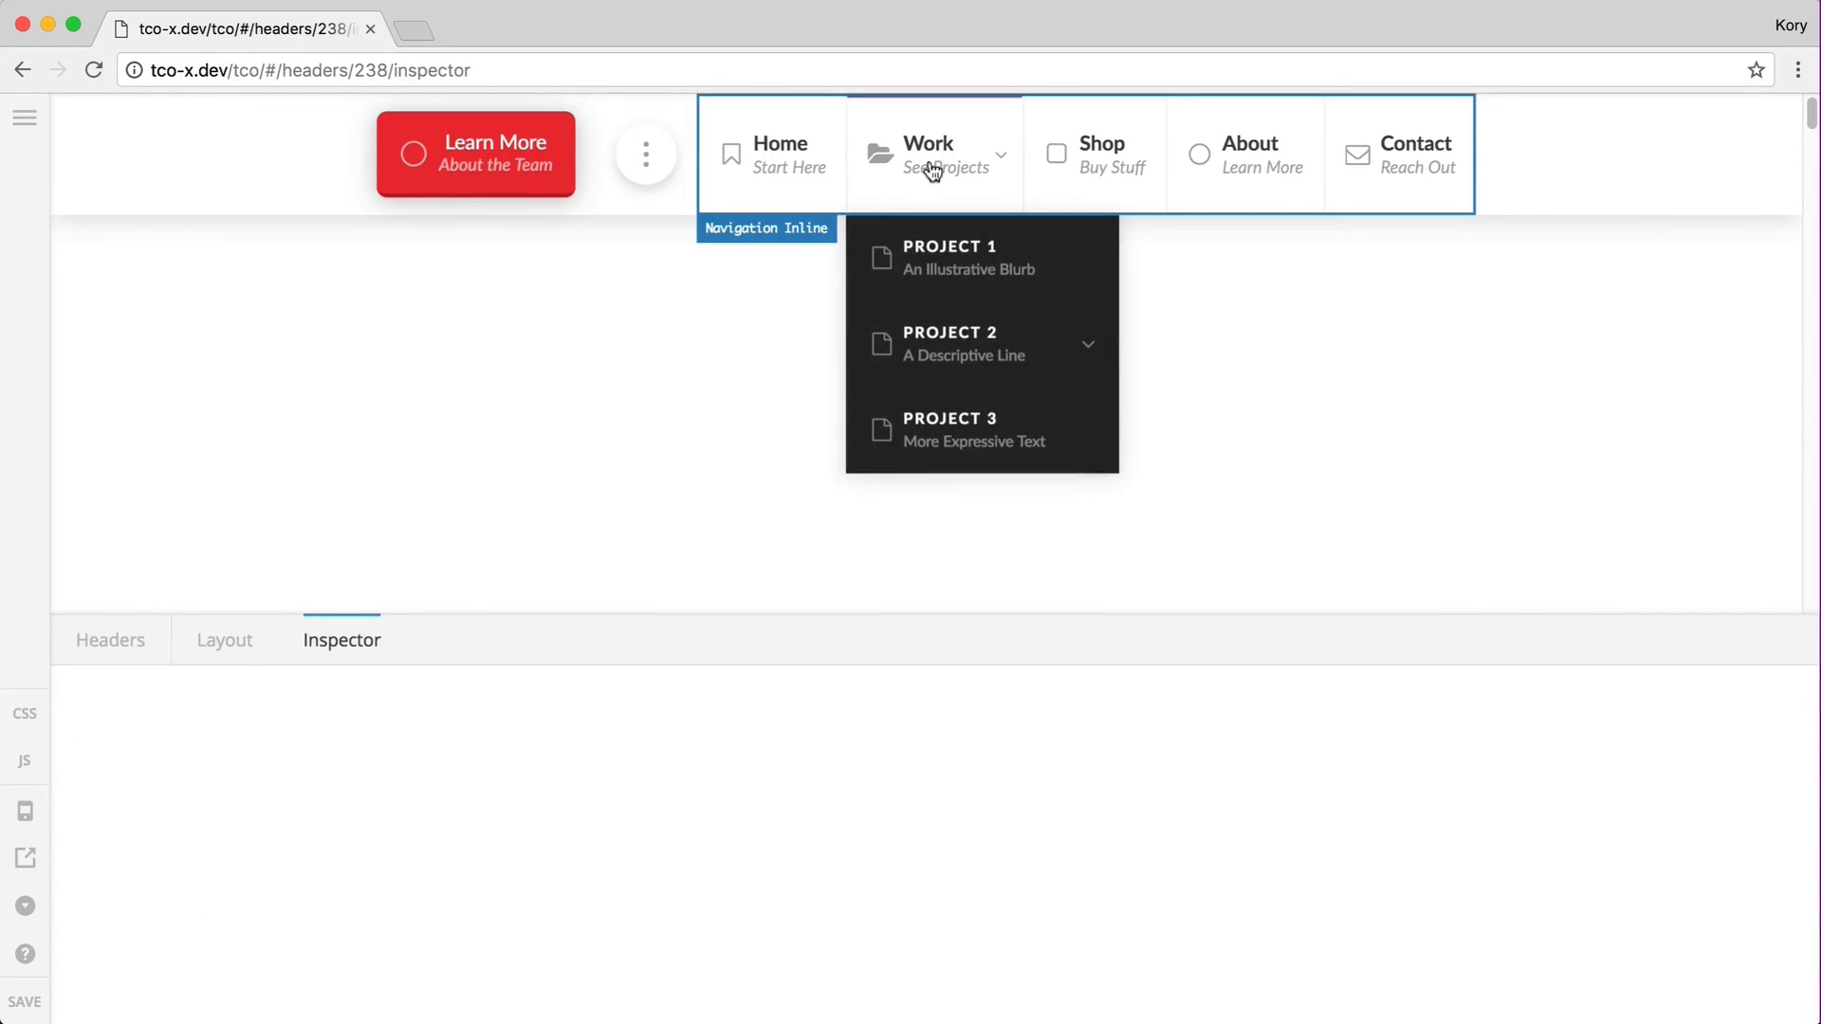
pyautogui.click(317, 686)
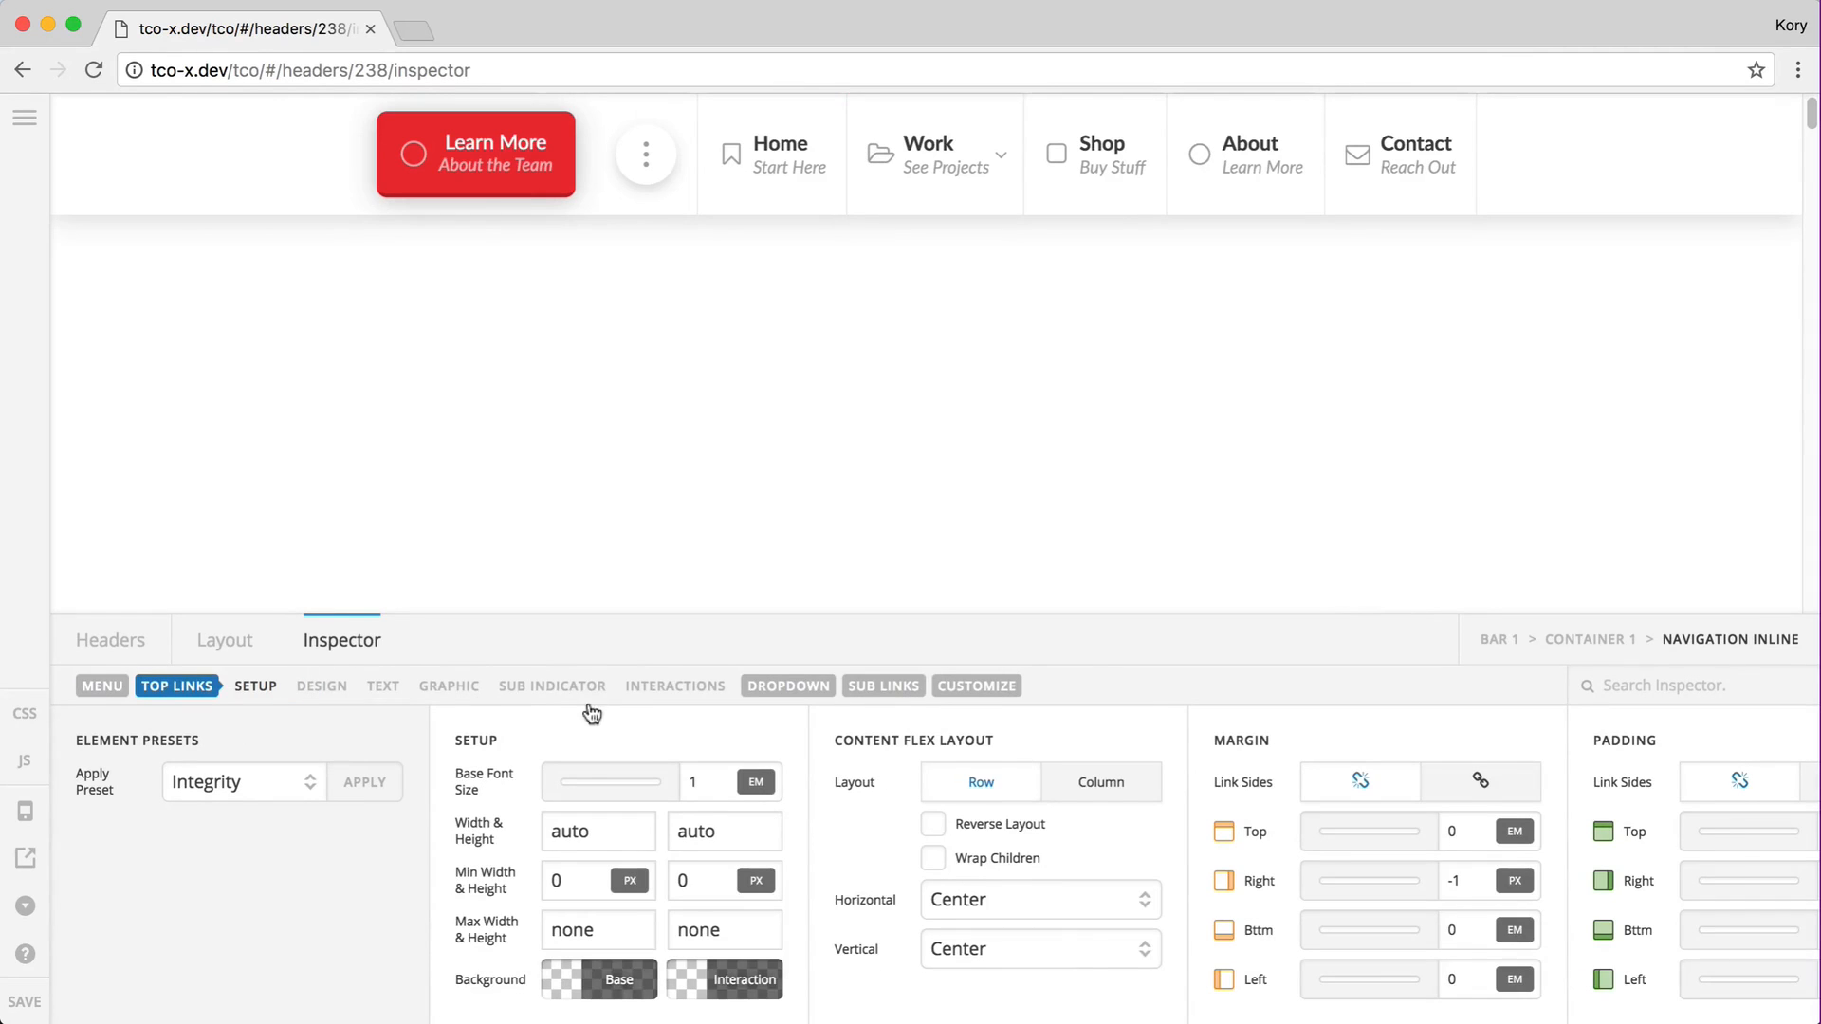
pyautogui.click(553, 686)
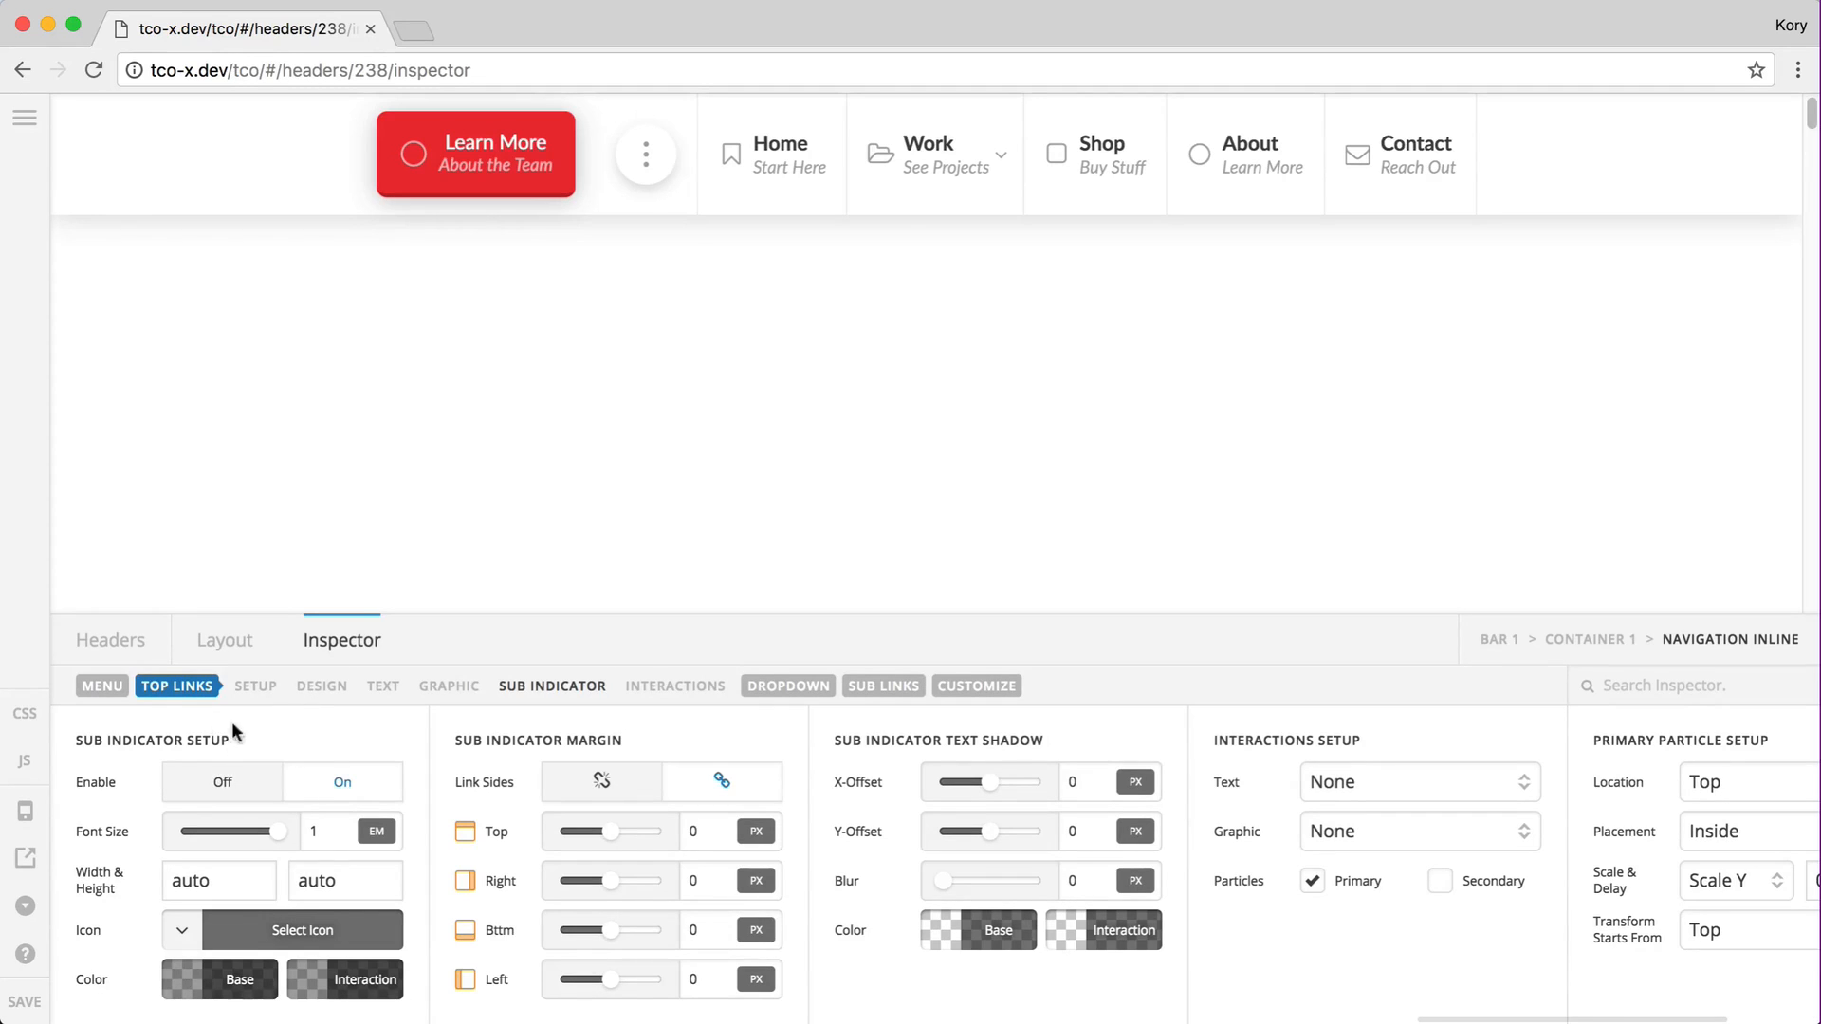
pyautogui.click(240, 783)
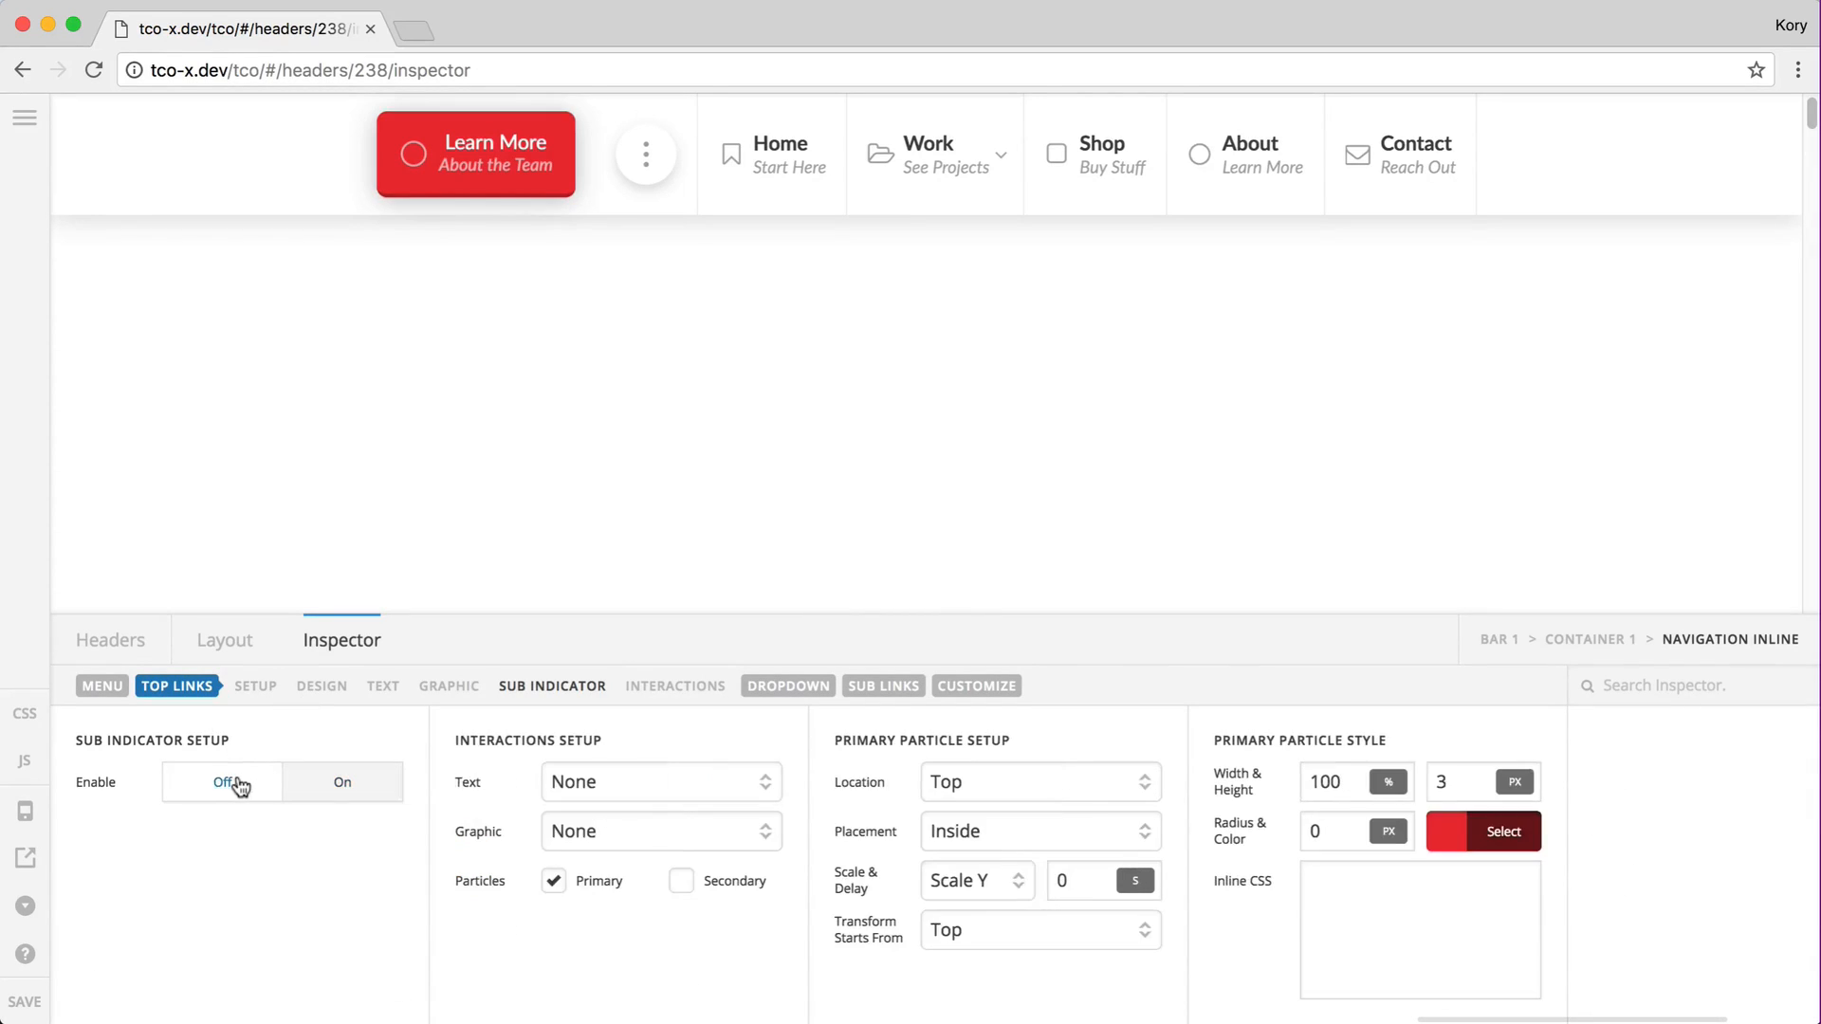
pyautogui.click(339, 783)
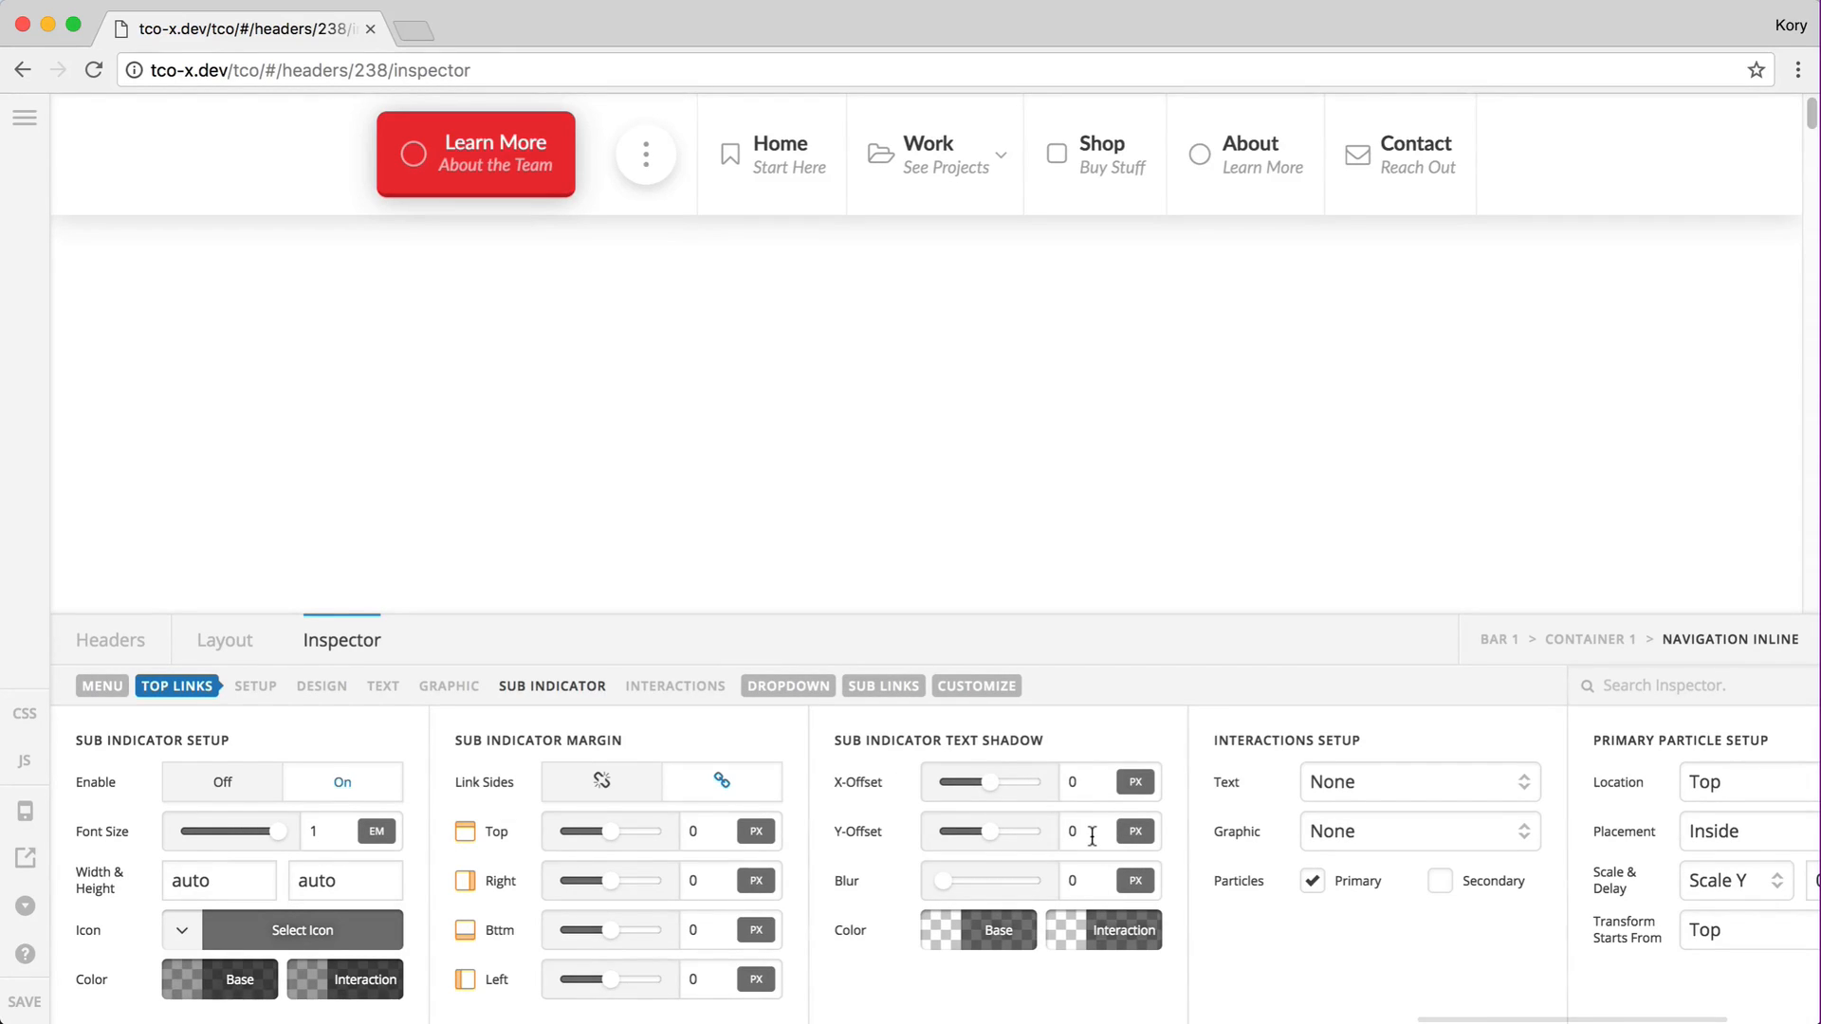
# Step: Try a sub indicator font size of 1.5 em on the inline navigation's top links and restore it to 1 em
pyautogui.click(328, 835)
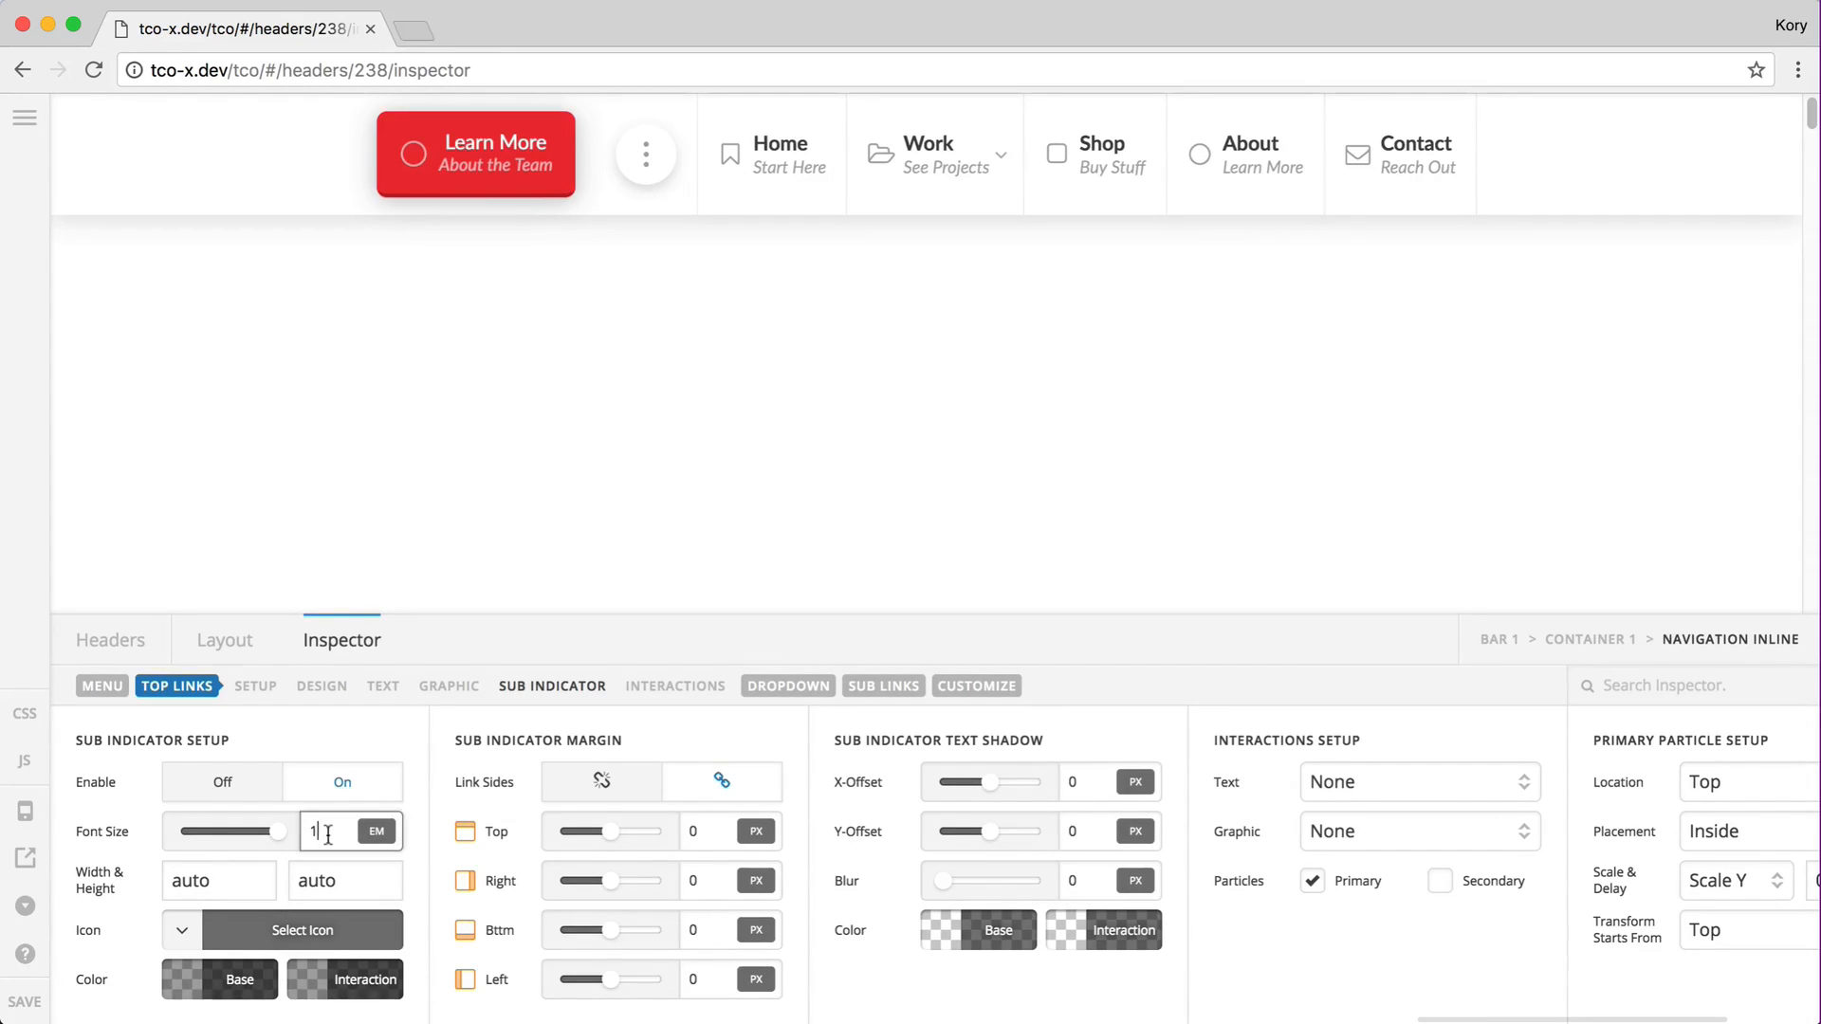
pyautogui.write('.5')
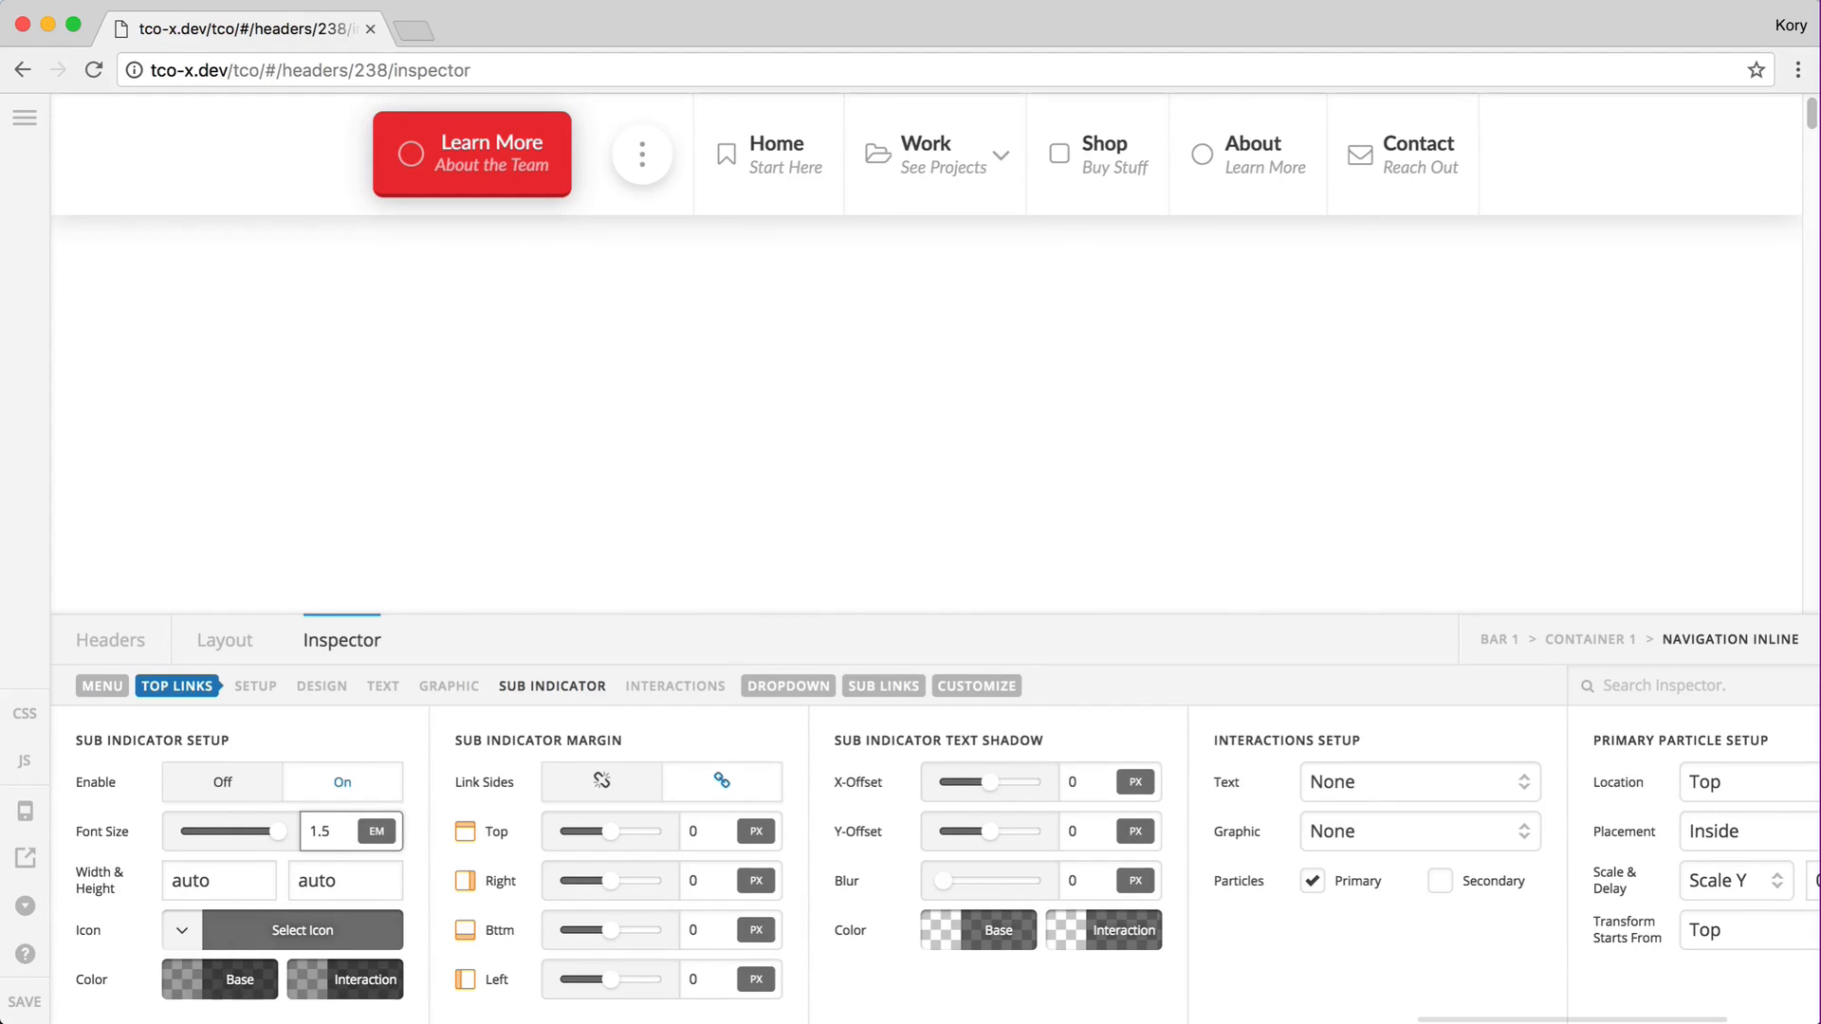
pyautogui.press('BackSpace')
pyautogui.press('BackSpace')
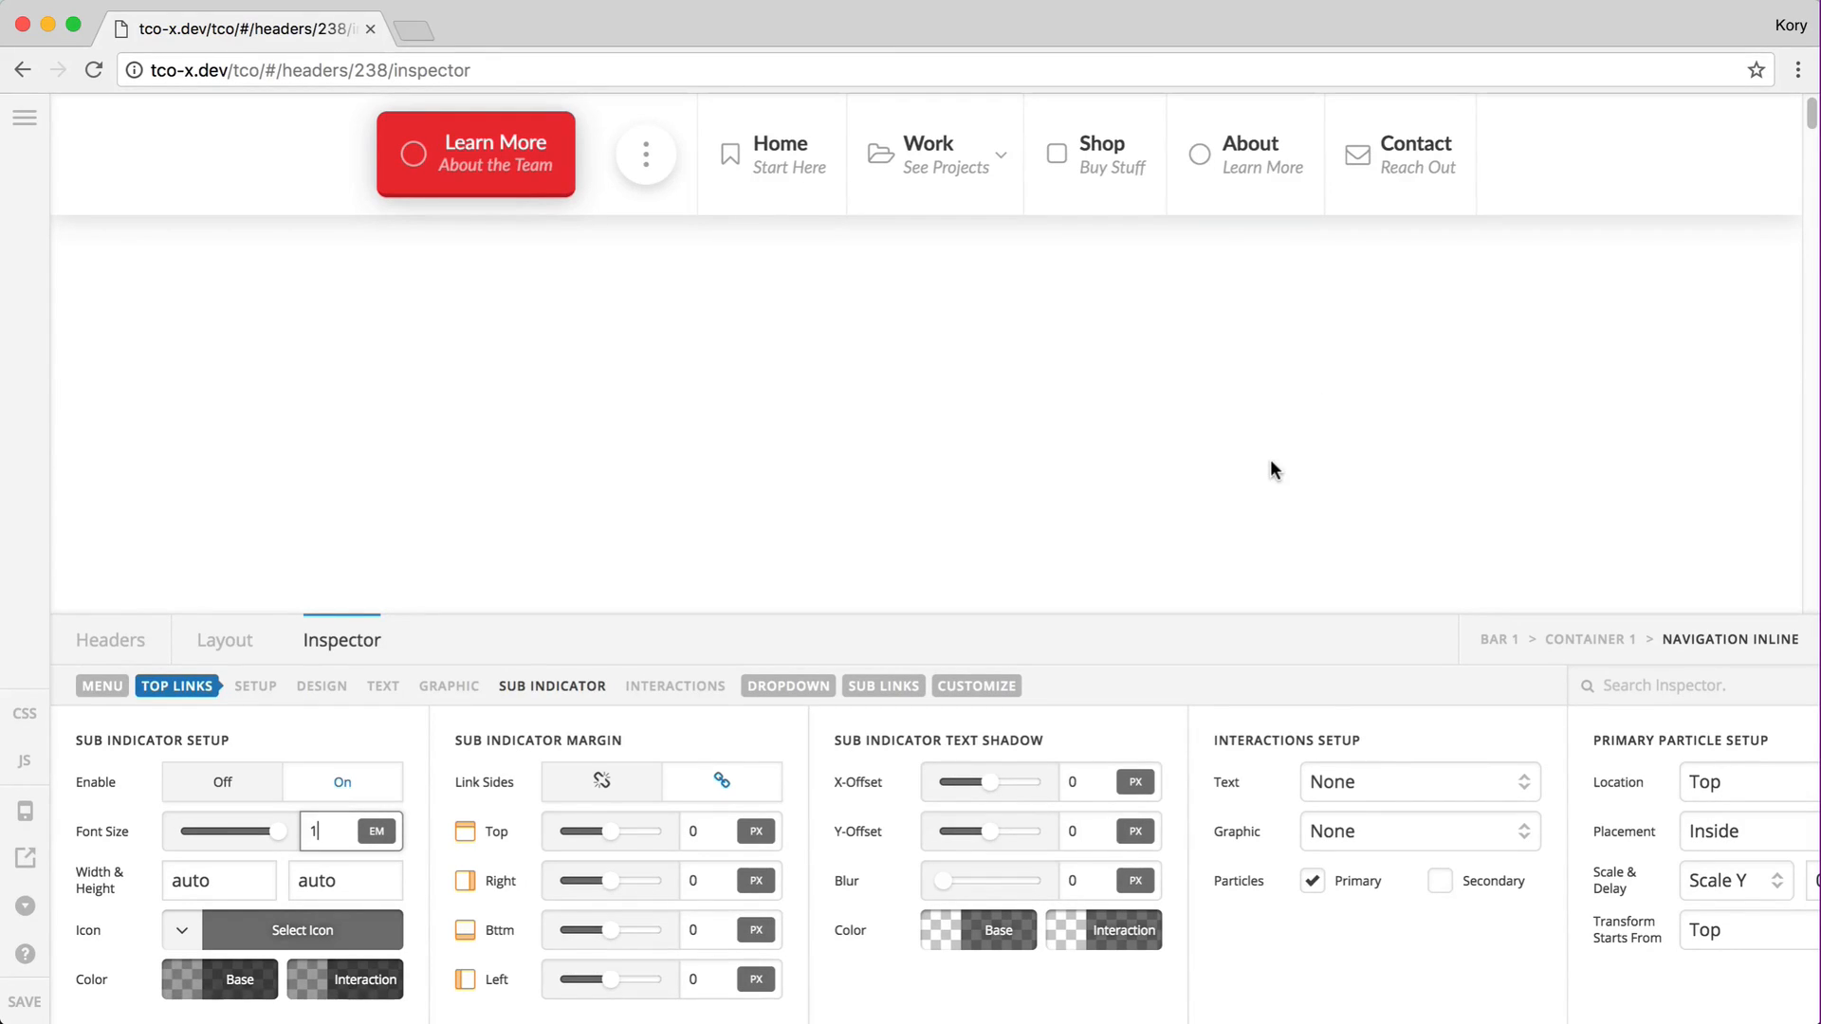
# Step: Set the sub indicator's width to 1.1 em for the inline navigation's top links
pyautogui.doubleClick(198, 880)
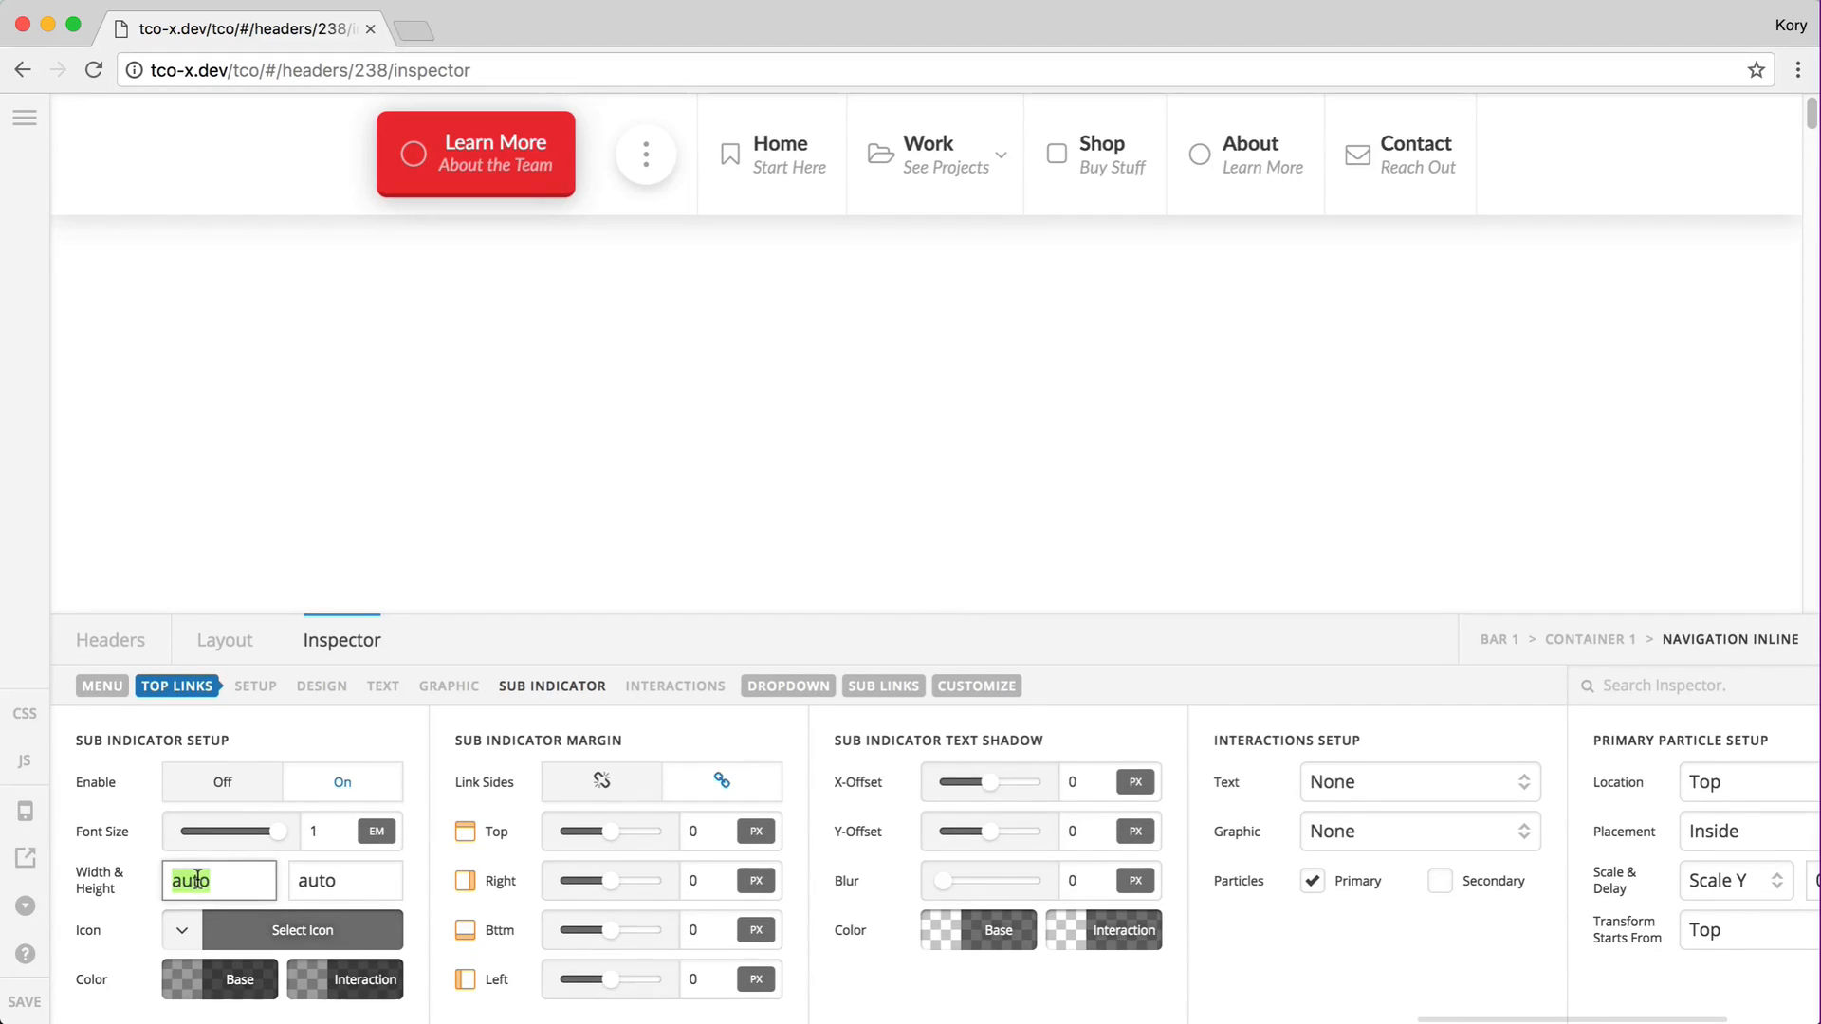
pyautogui.write('1.1em')
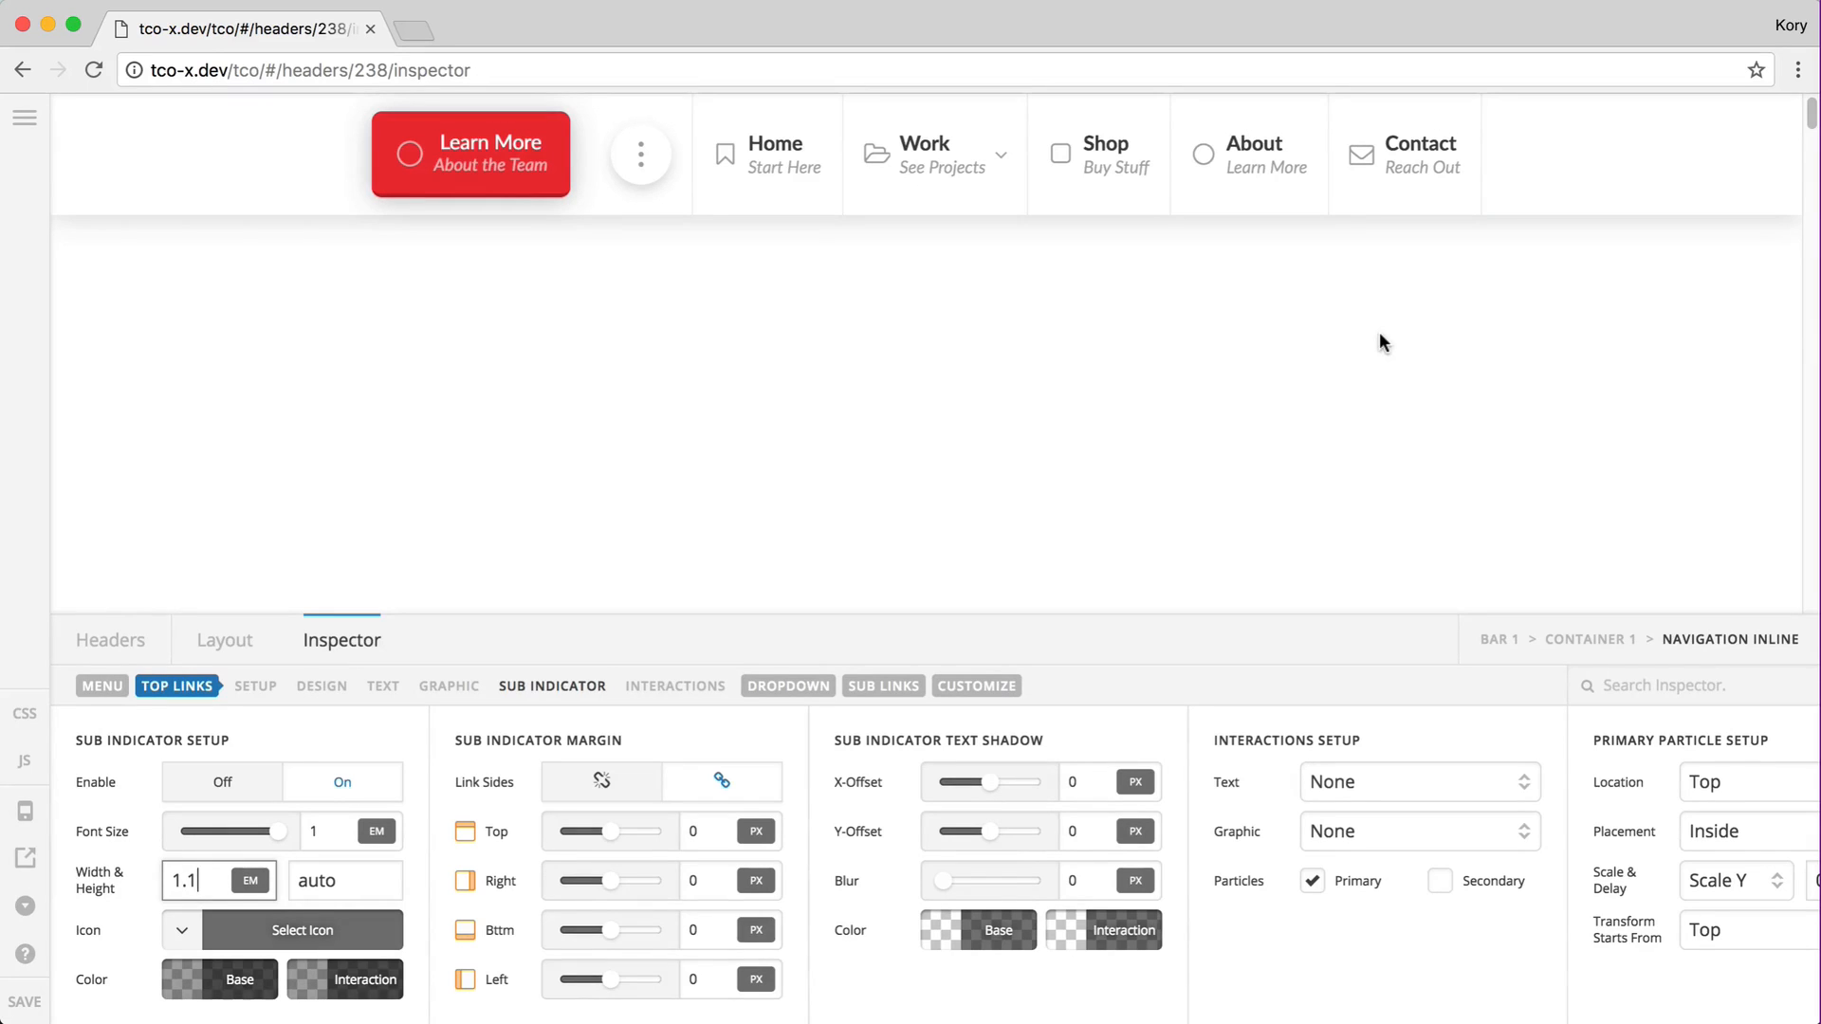
# Step: Add a bar with one container to the left region of the header layout, keeping the unsaved changes
pyautogui.click(110, 640)
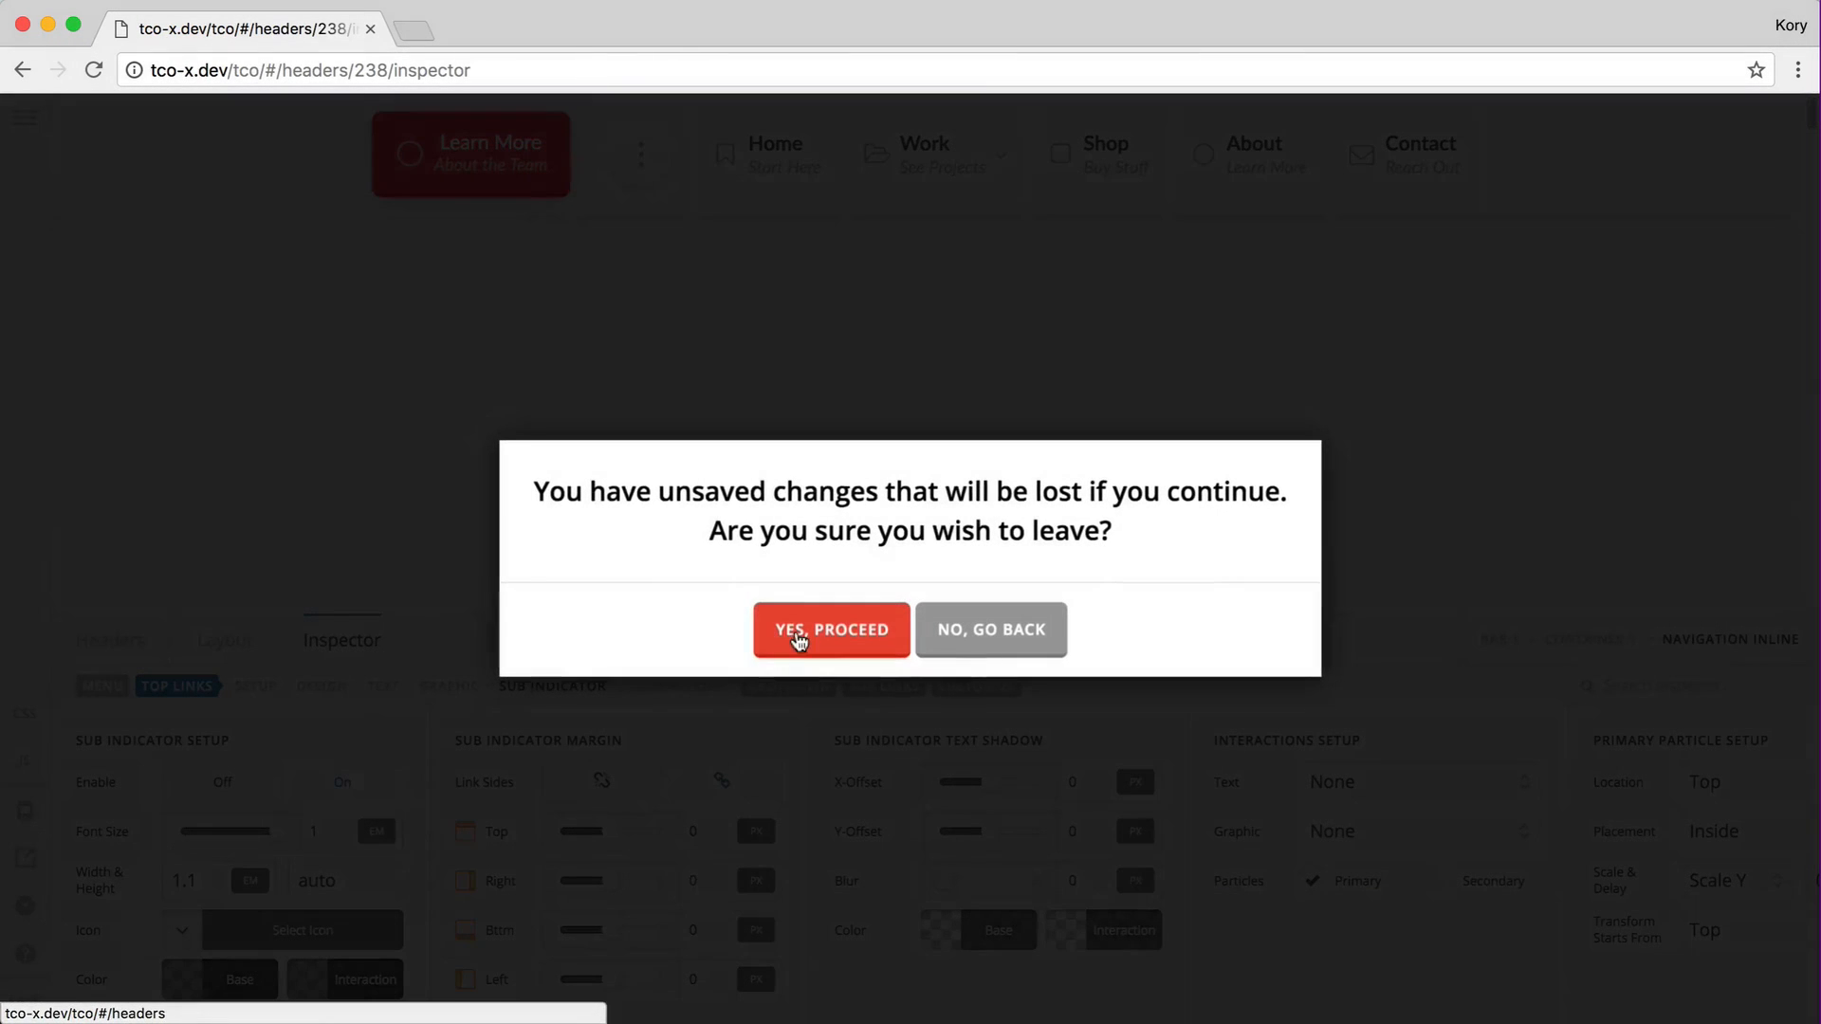
pyautogui.click(983, 630)
pyautogui.click(235, 650)
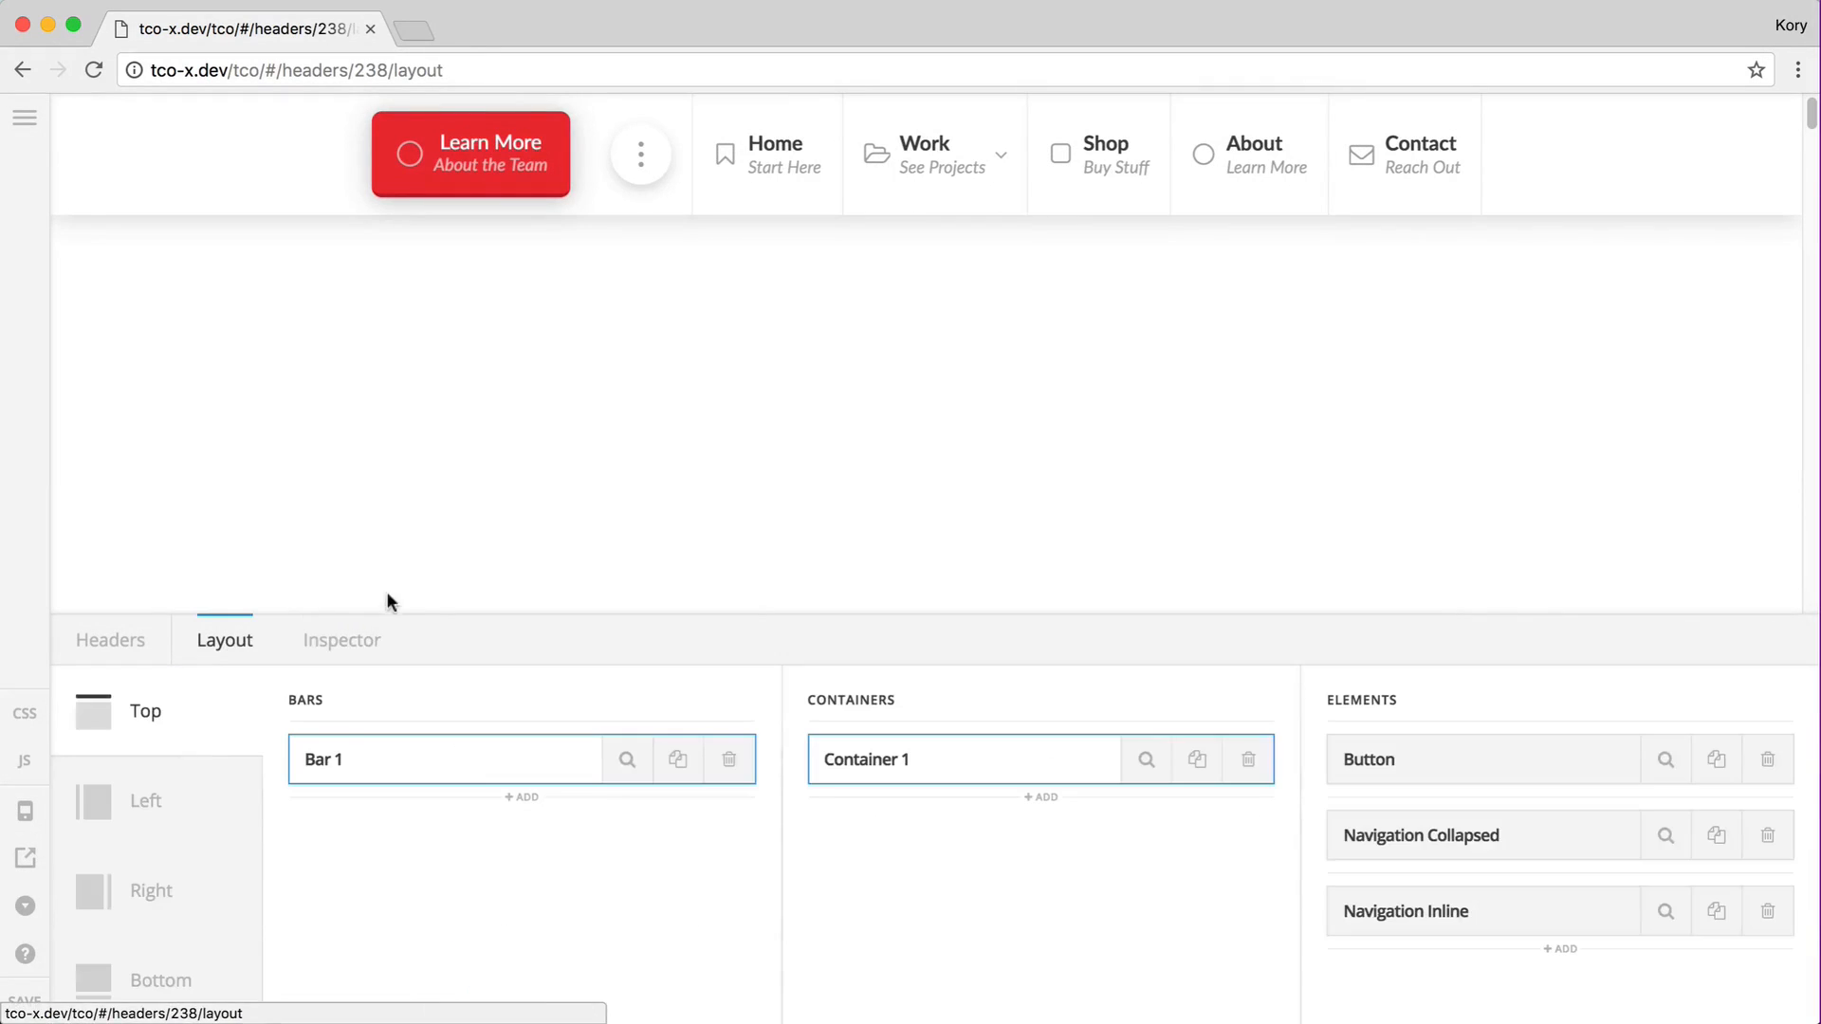
pyautogui.click(199, 805)
pyautogui.click(521, 833)
pyautogui.click(549, 766)
pyautogui.click(1040, 827)
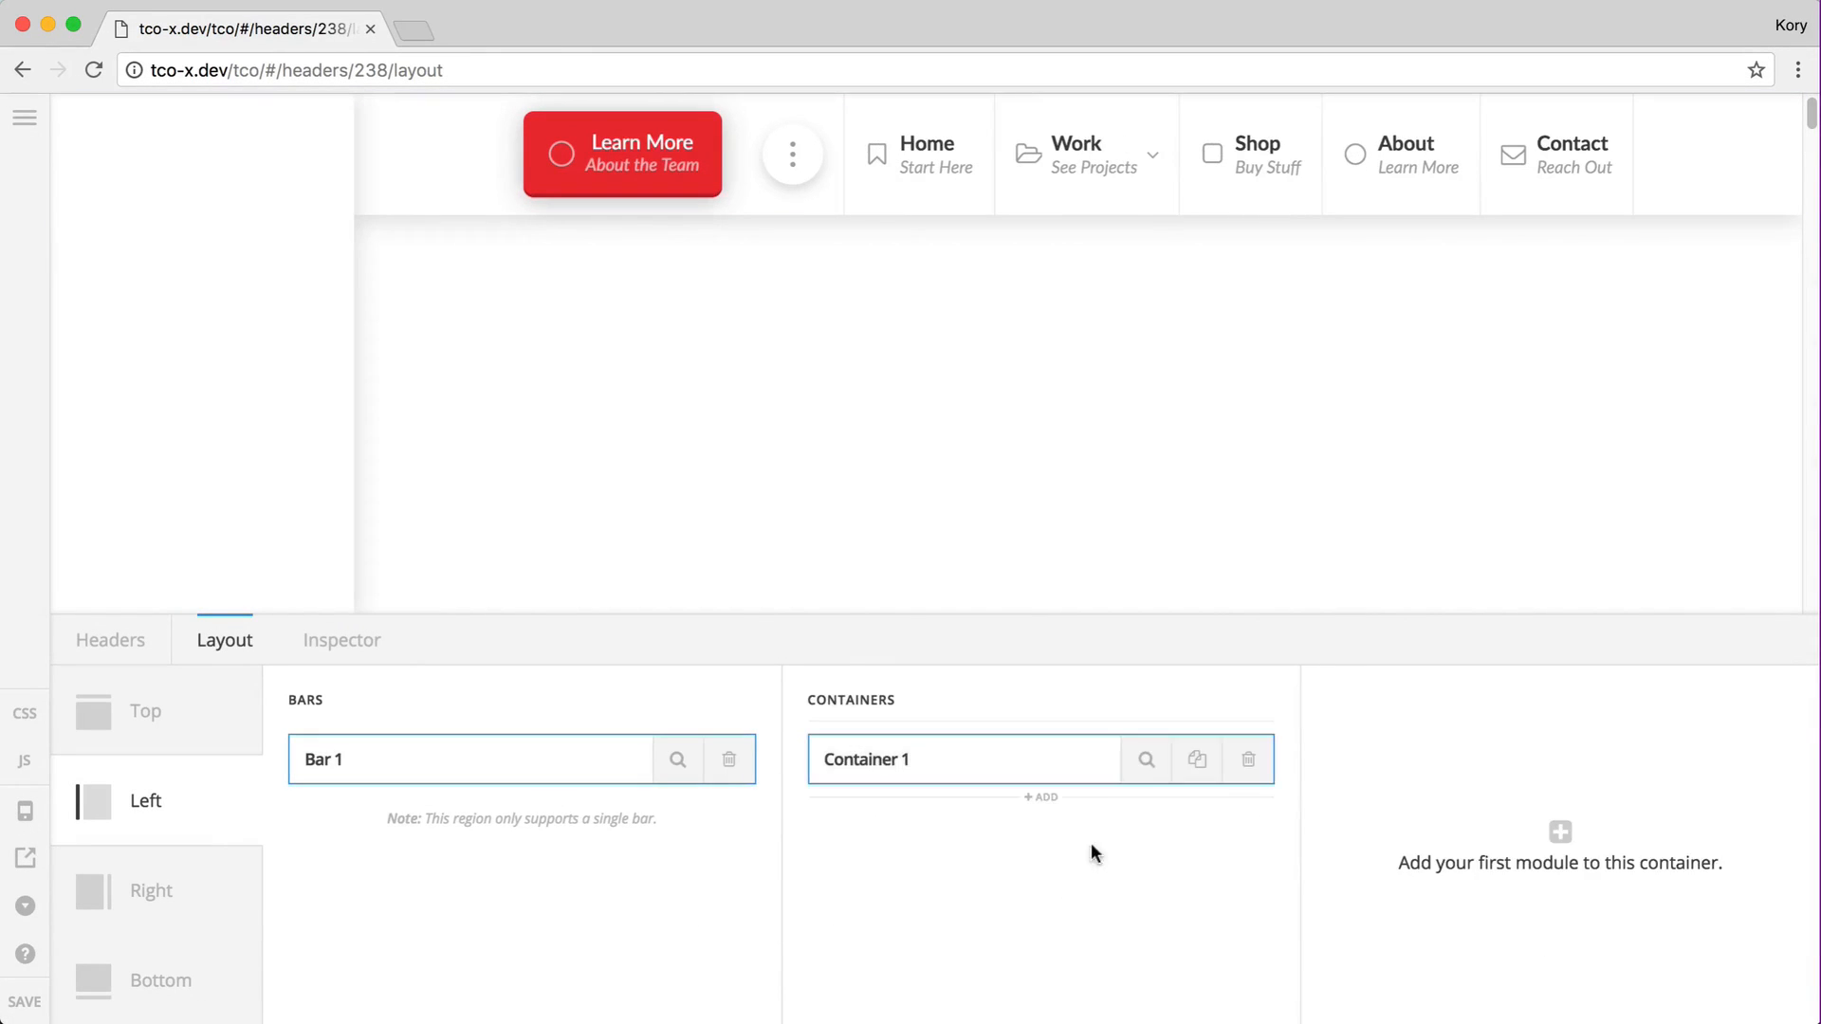
# Step: Add a Navigation Collapsed element to the left bar's container and open its settings
pyautogui.click(1556, 827)
pyautogui.click(597, 801)
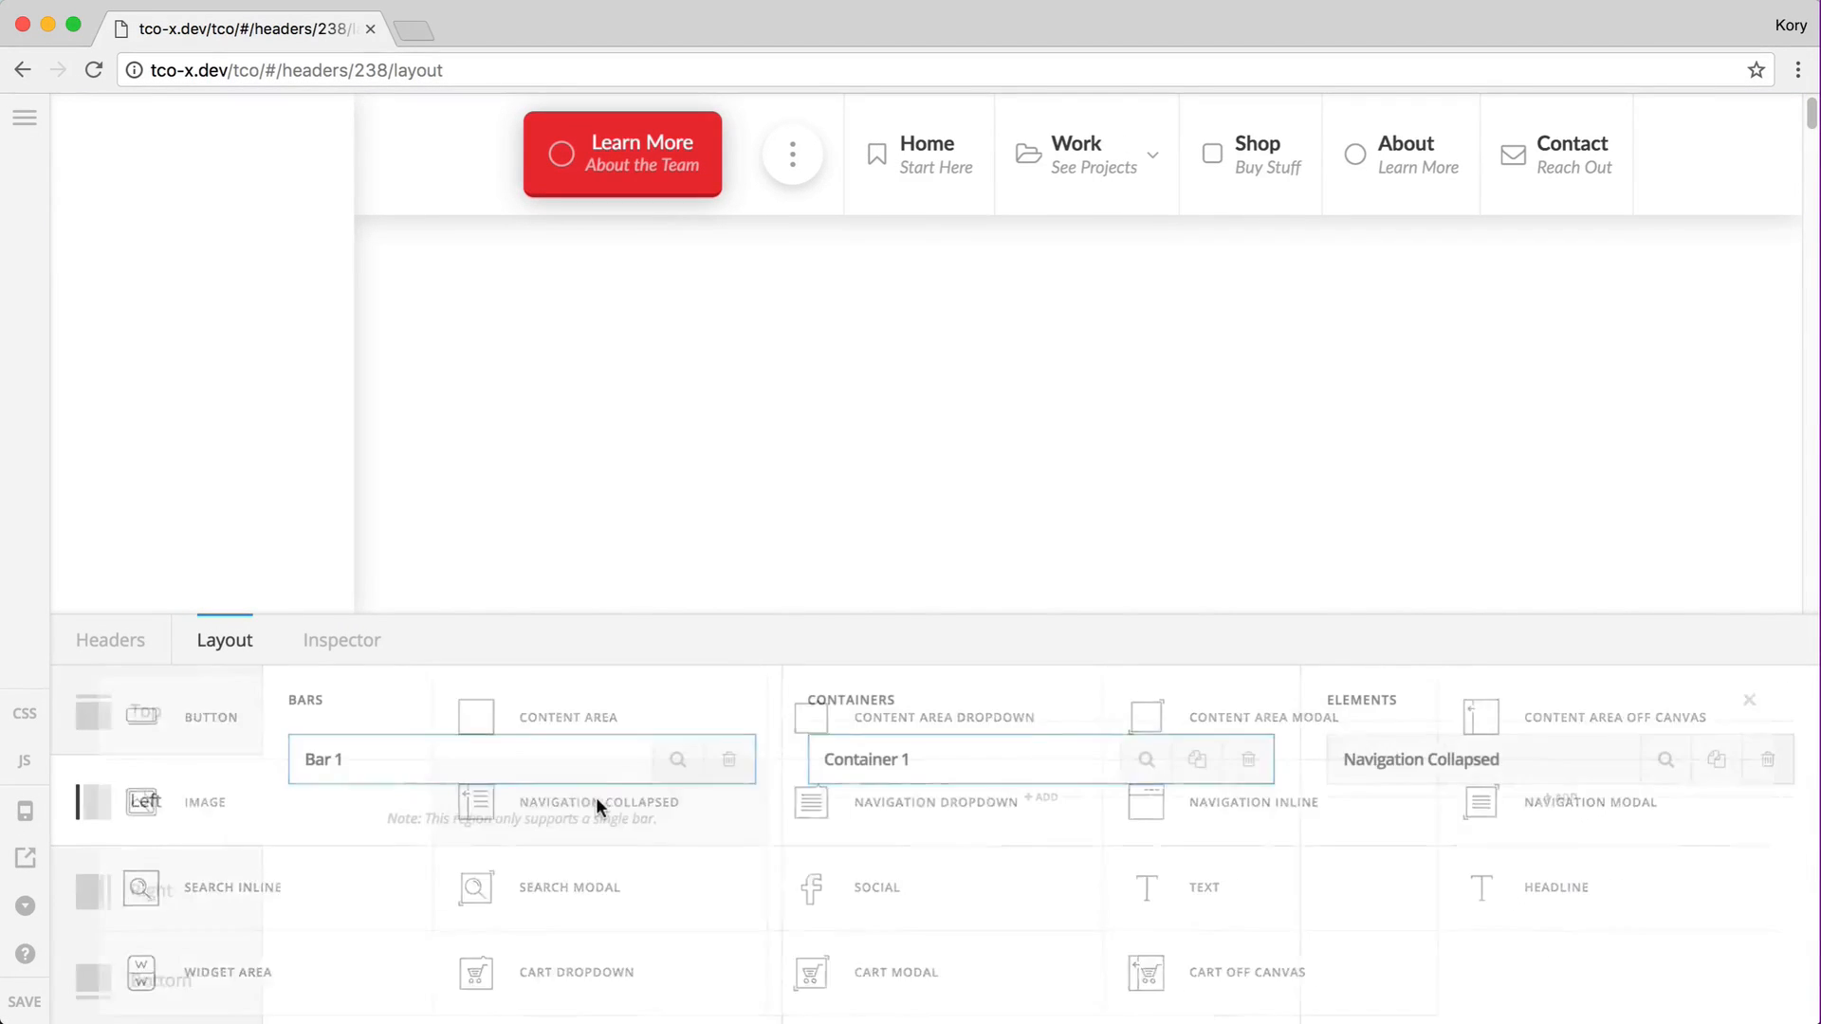
pyautogui.click(1669, 766)
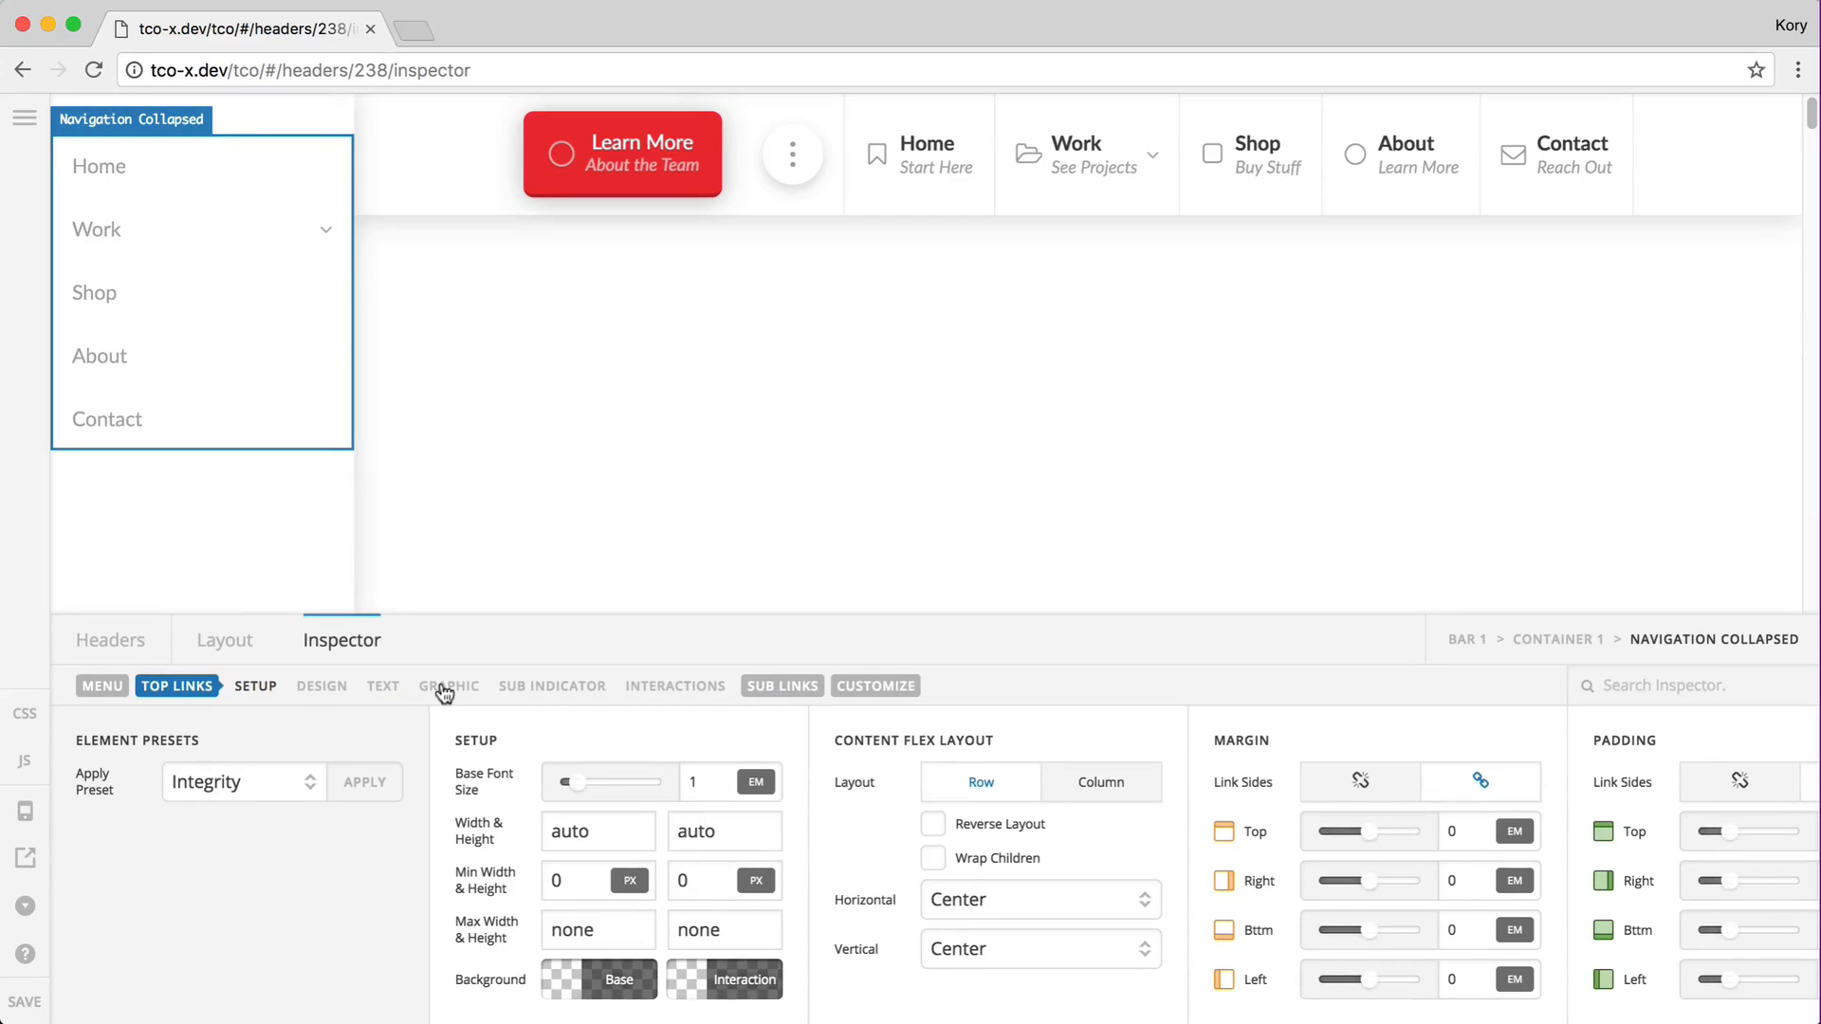
# Step: Enable the graphic for the top links of the left bar's Navigation Collapsed element
pyautogui.click(442, 688)
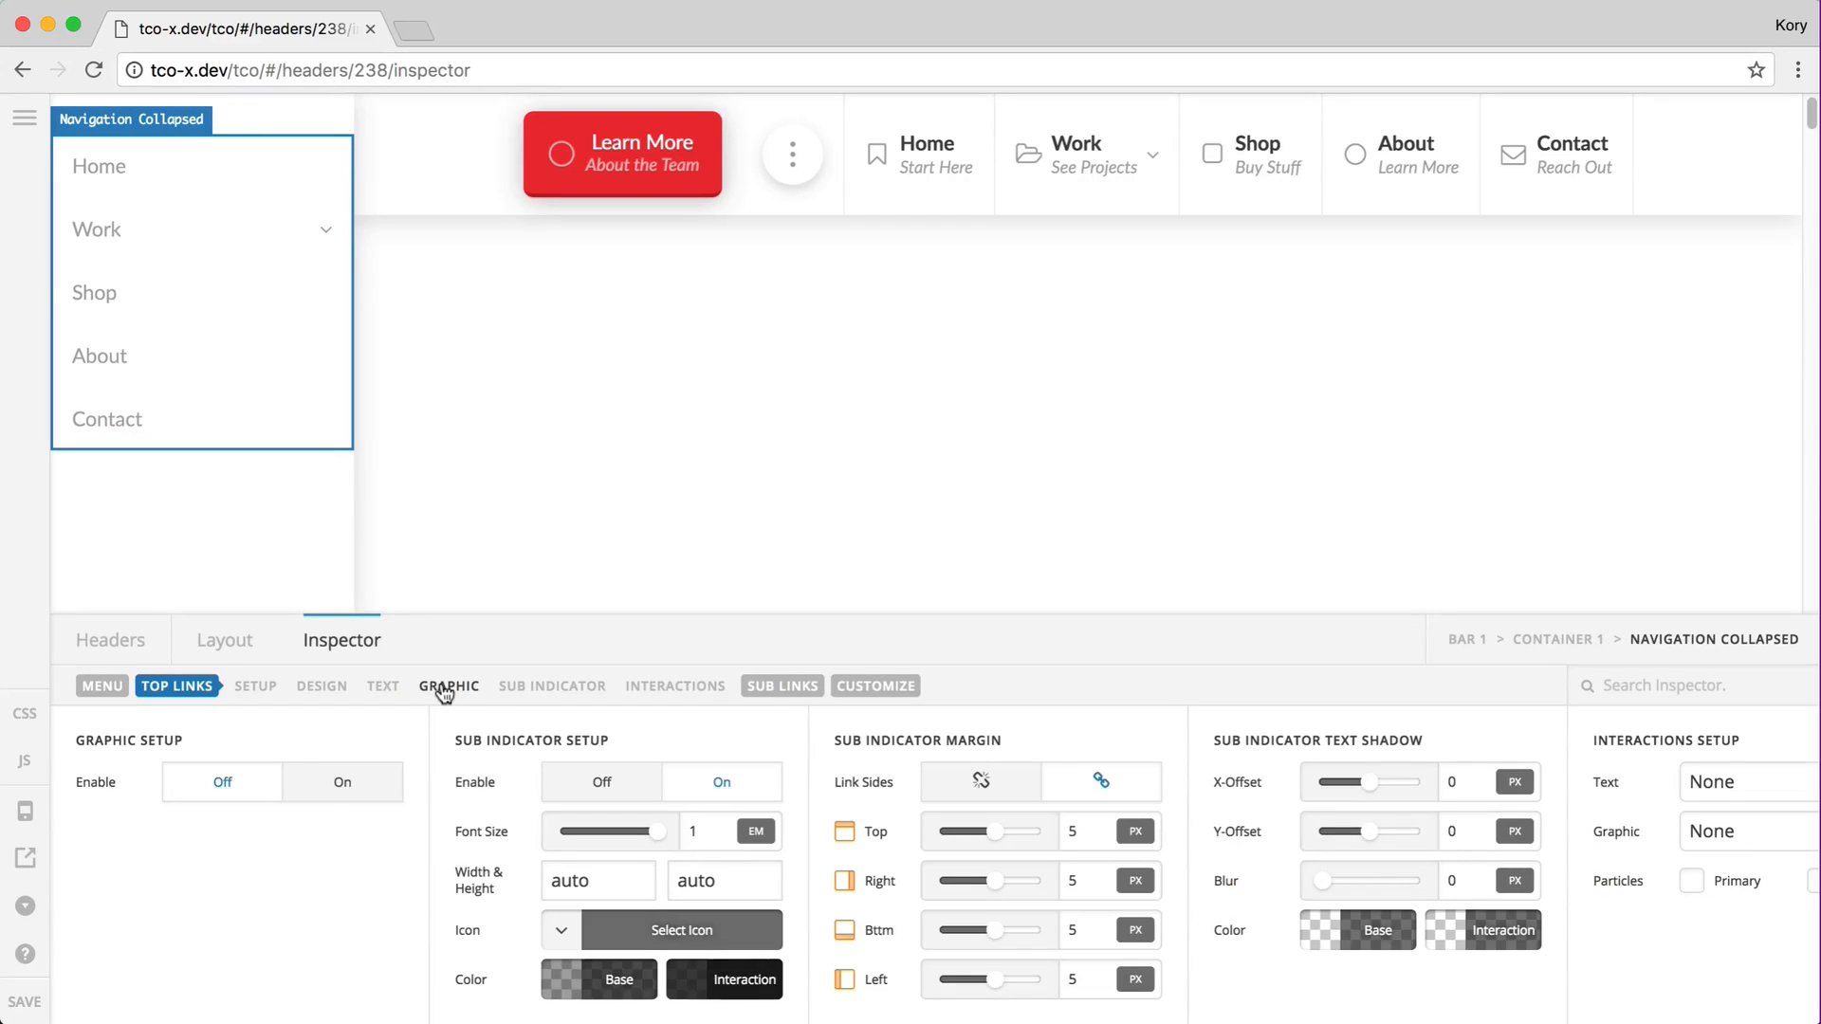
pyautogui.click(335, 786)
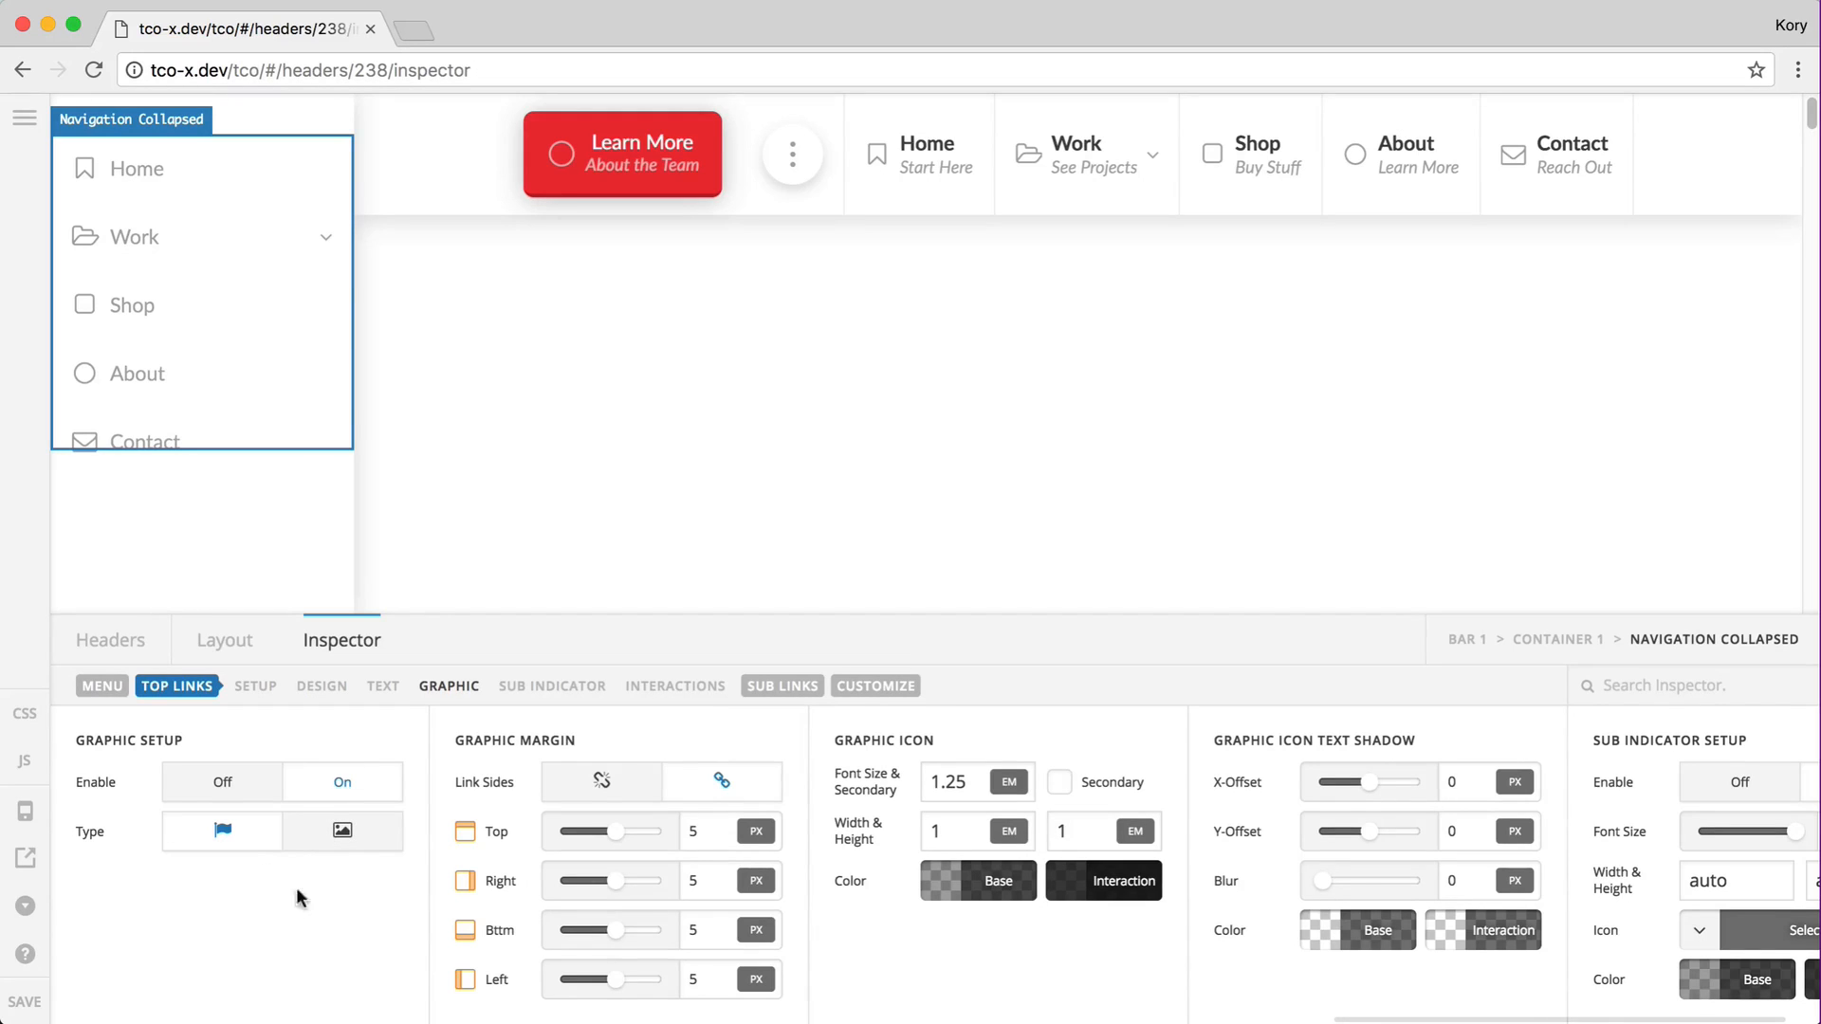
# Step: Try the top links' graphic icon width at auto and at 2 em, restoring it to 1 em each time
pyautogui.hscroll(5, 480, 883)
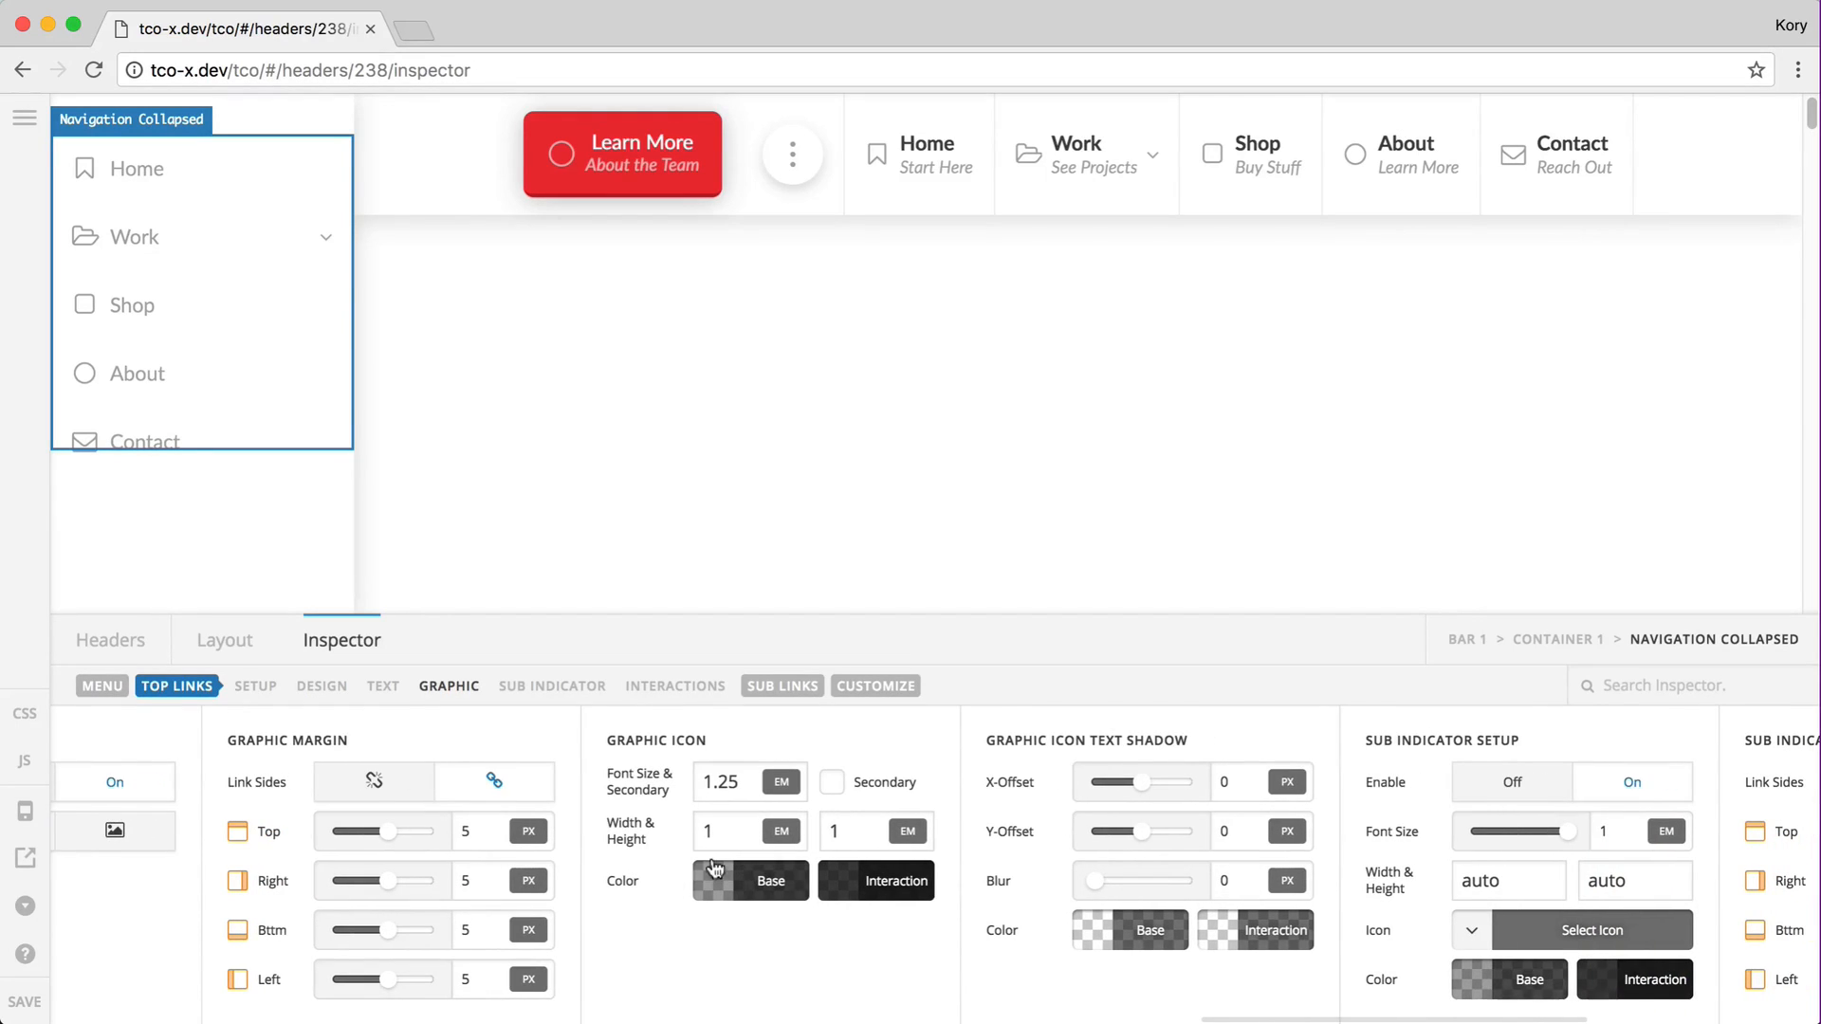
pyautogui.doubleClick(717, 834)
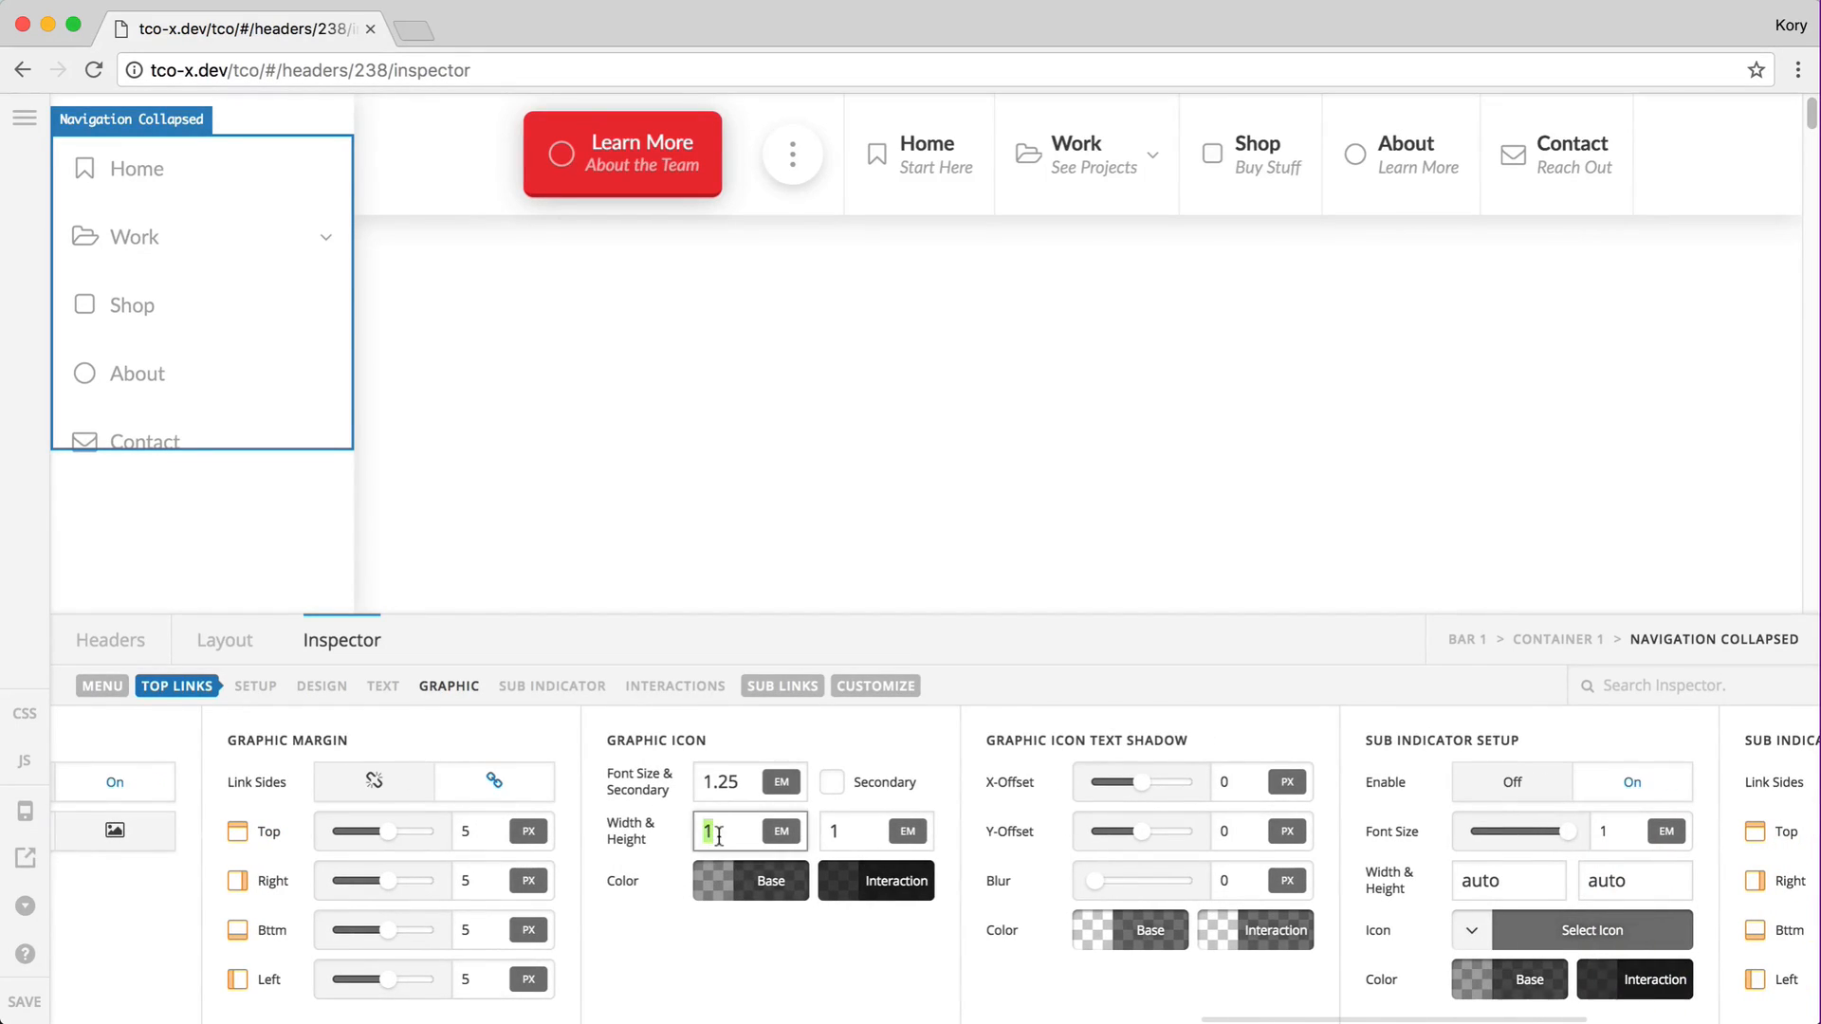
pyautogui.write('auto')
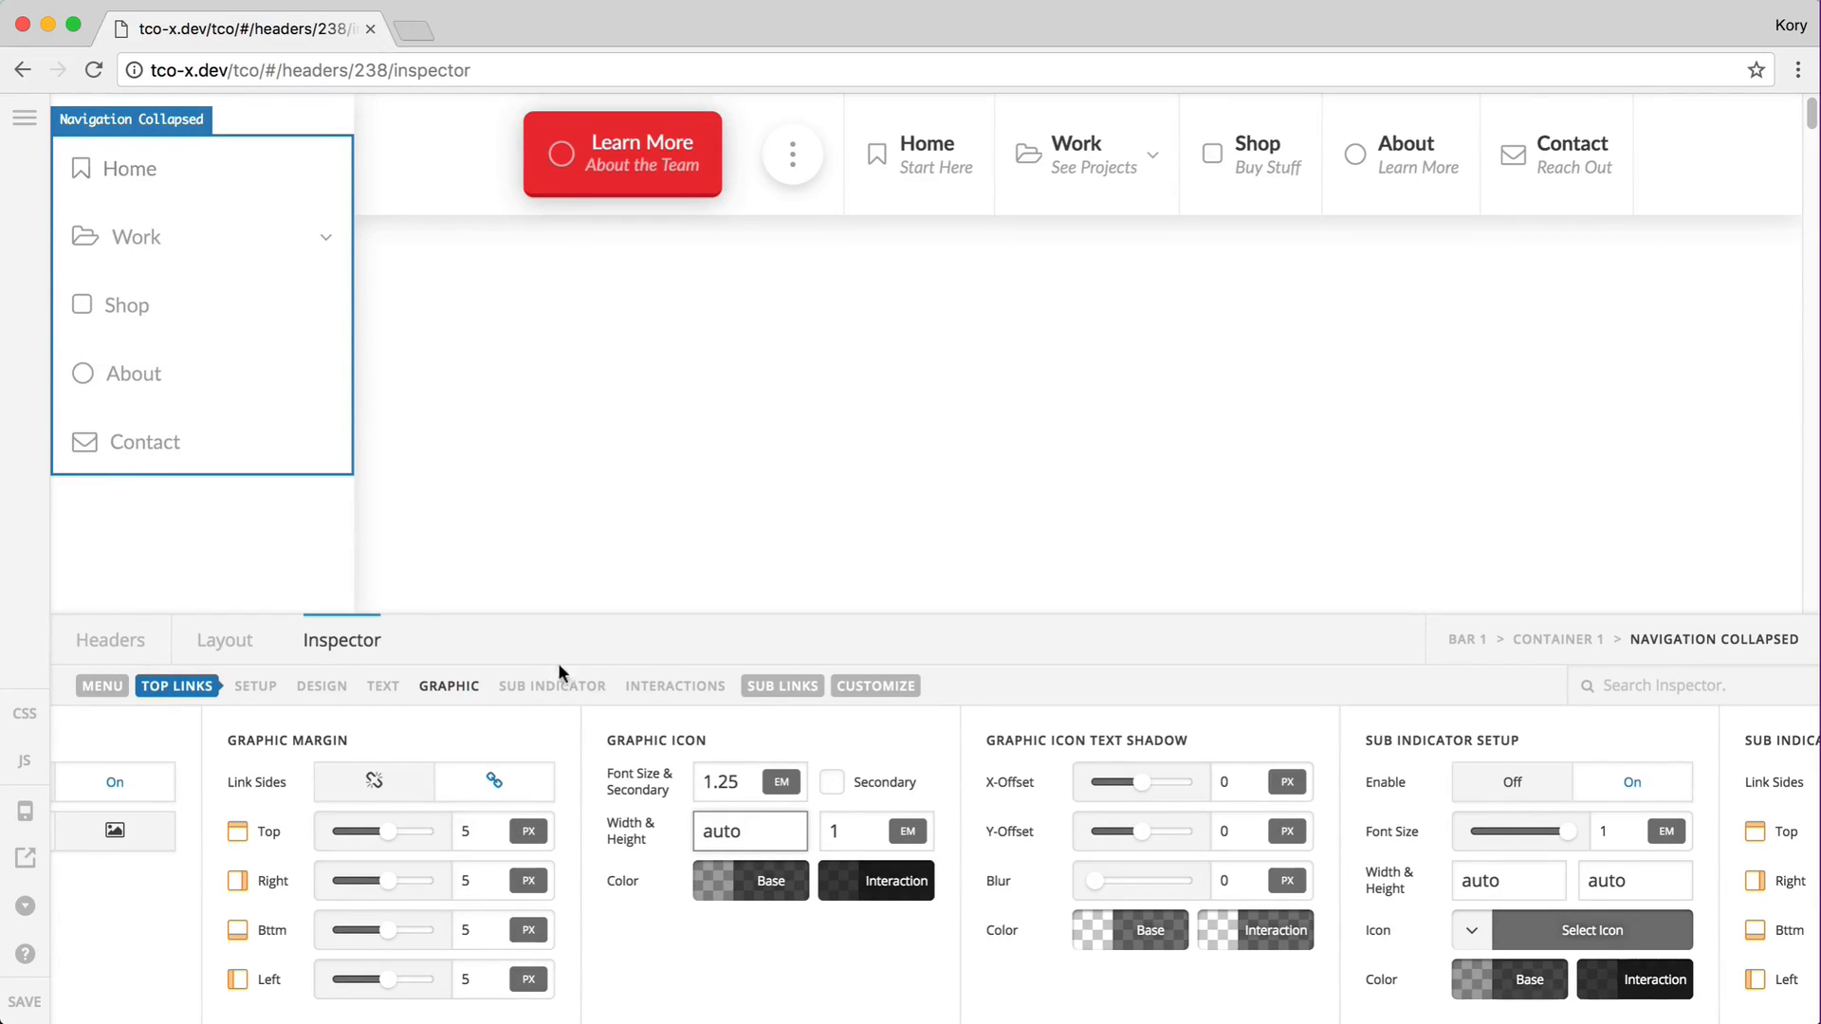
pyautogui.doubleClick(721, 825)
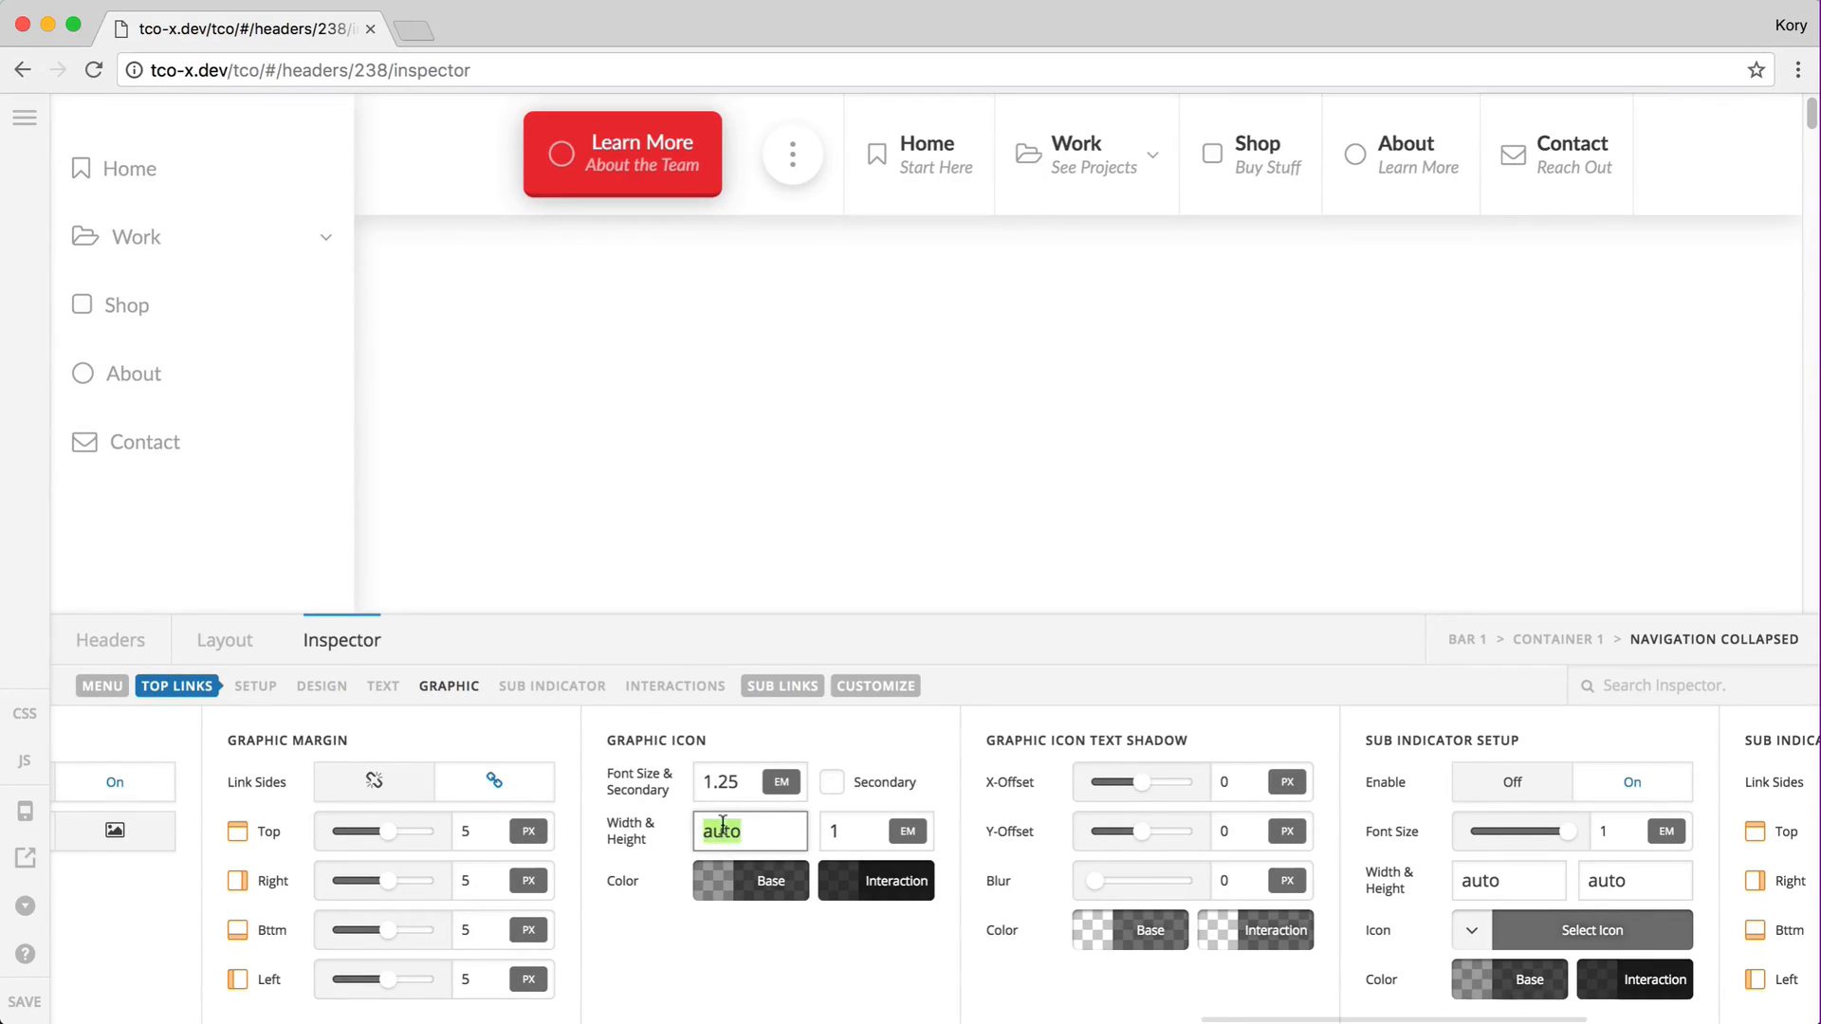
pyautogui.write('1')
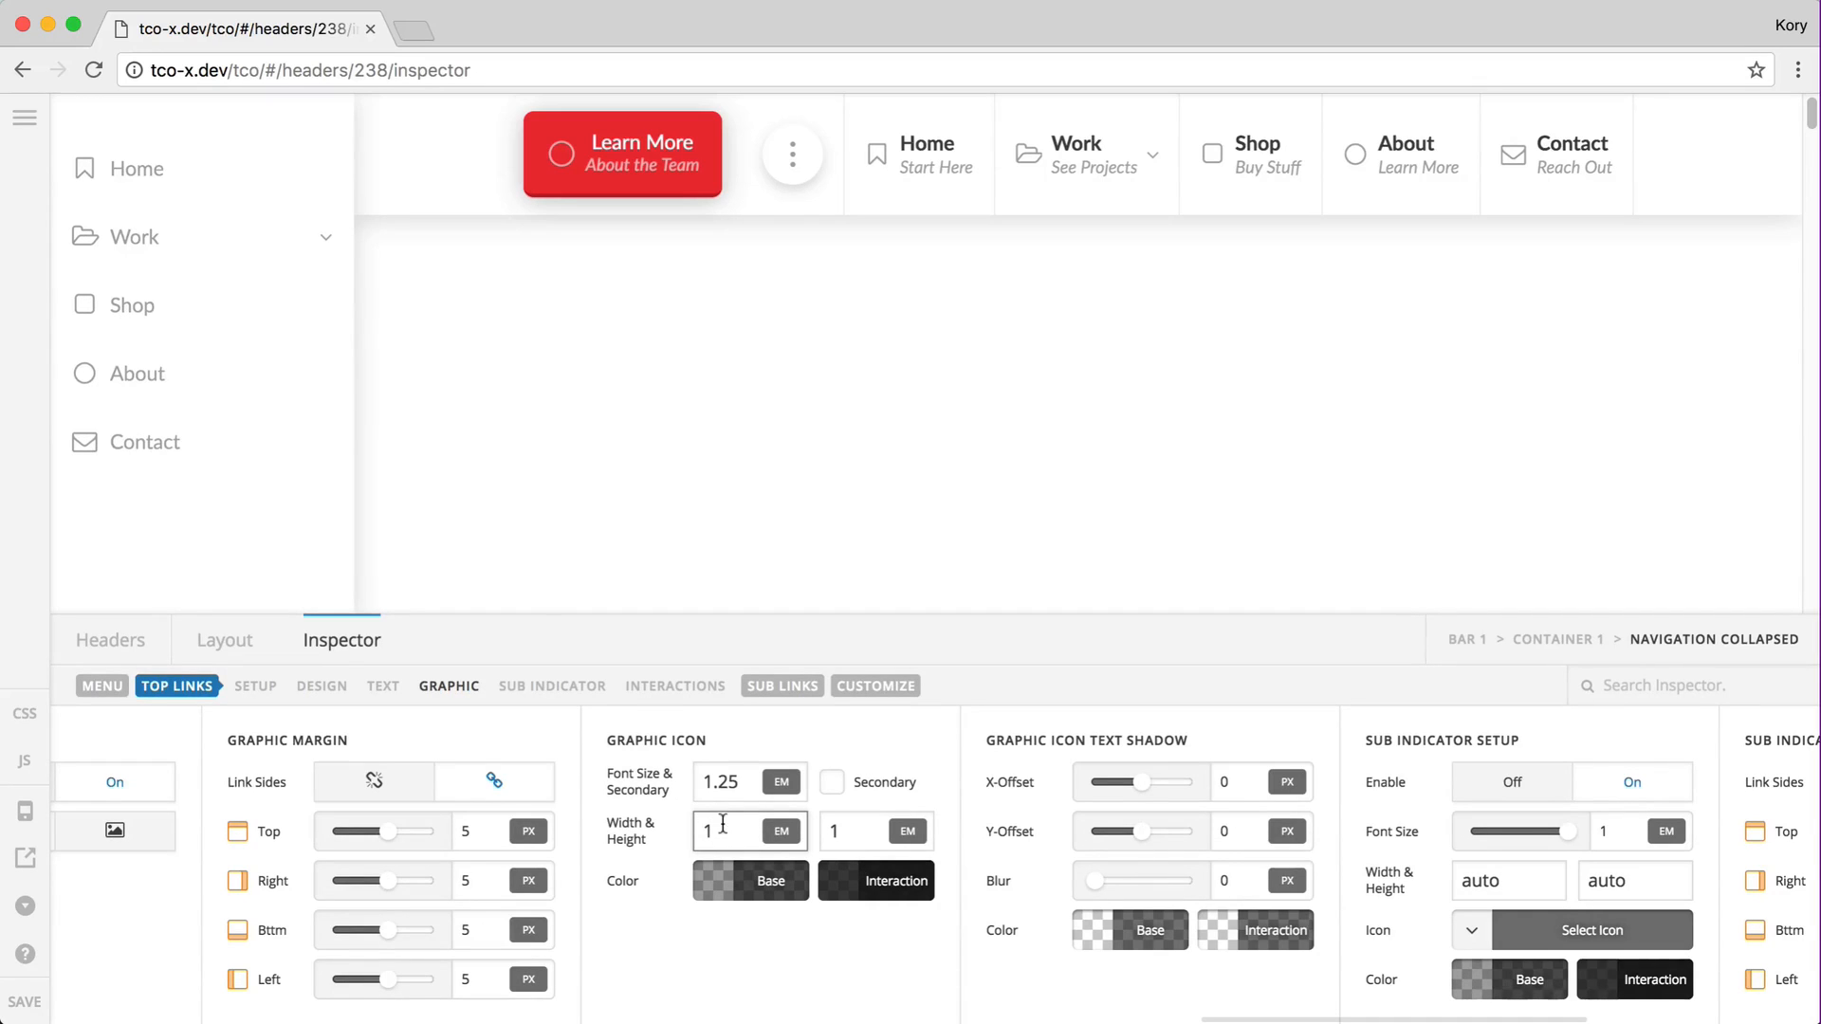
pyautogui.doubleClick(730, 824)
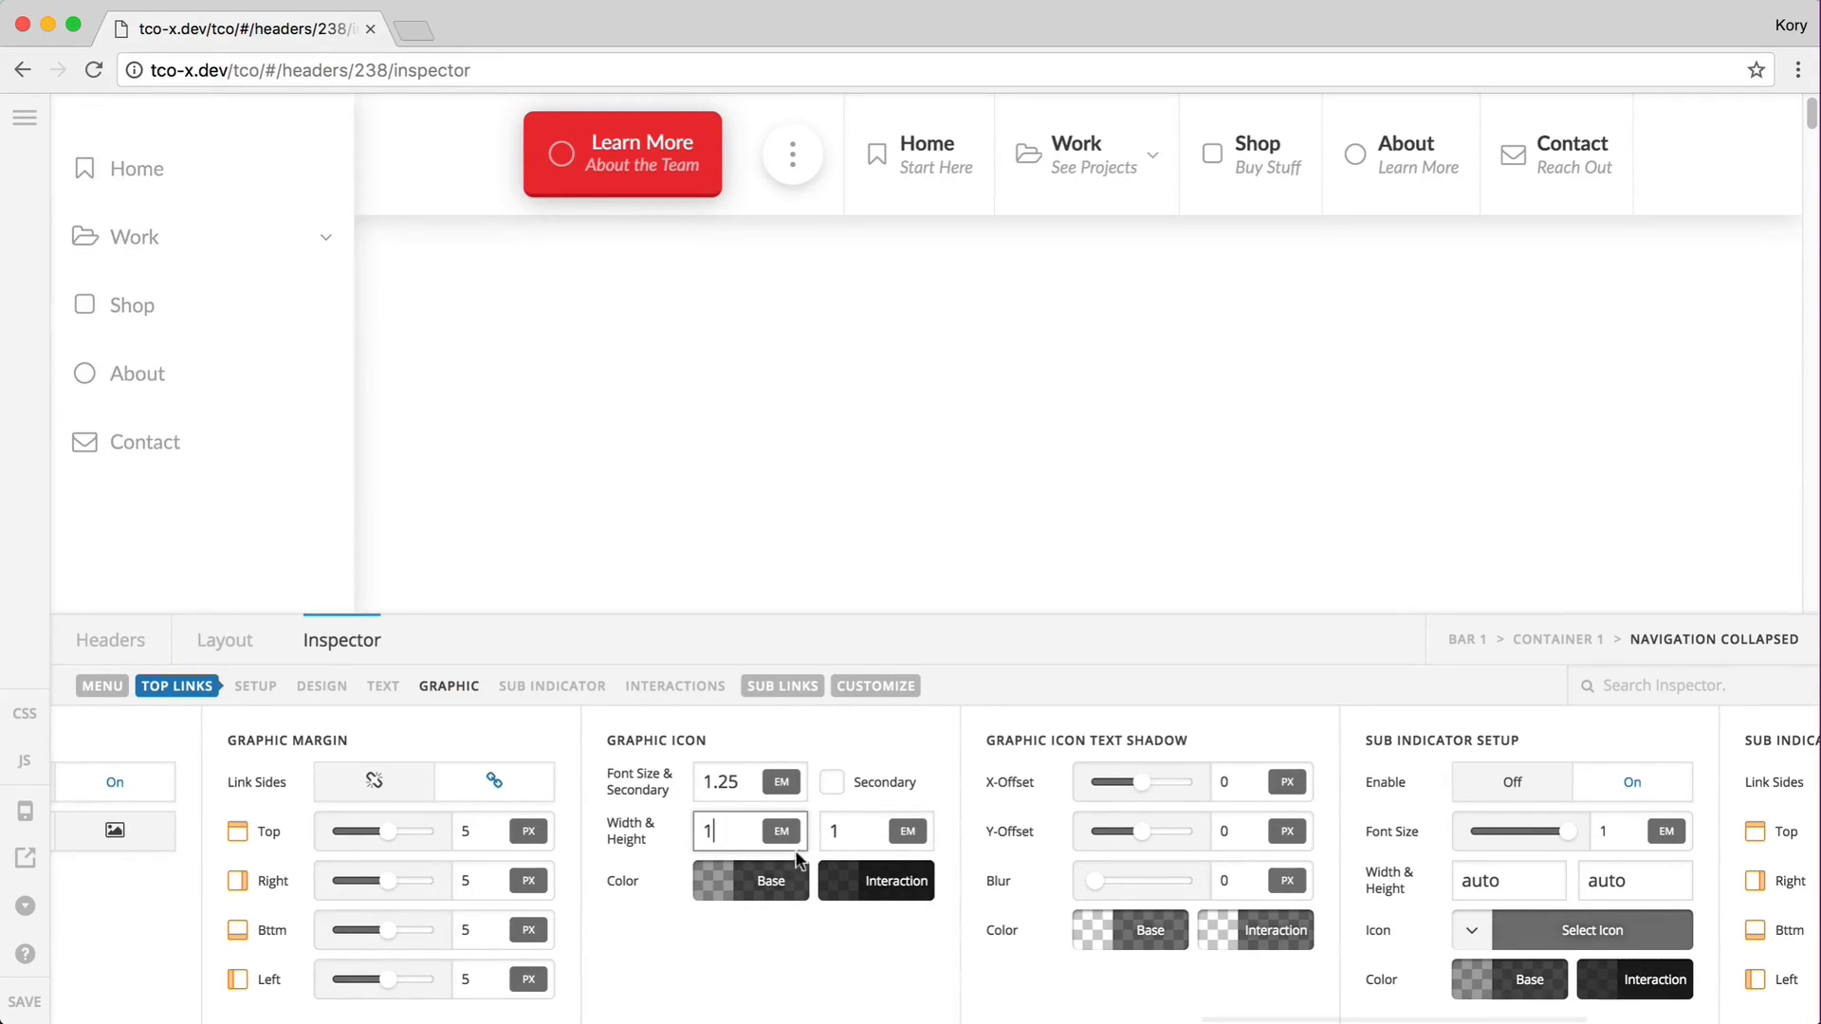
pyautogui.write('2')
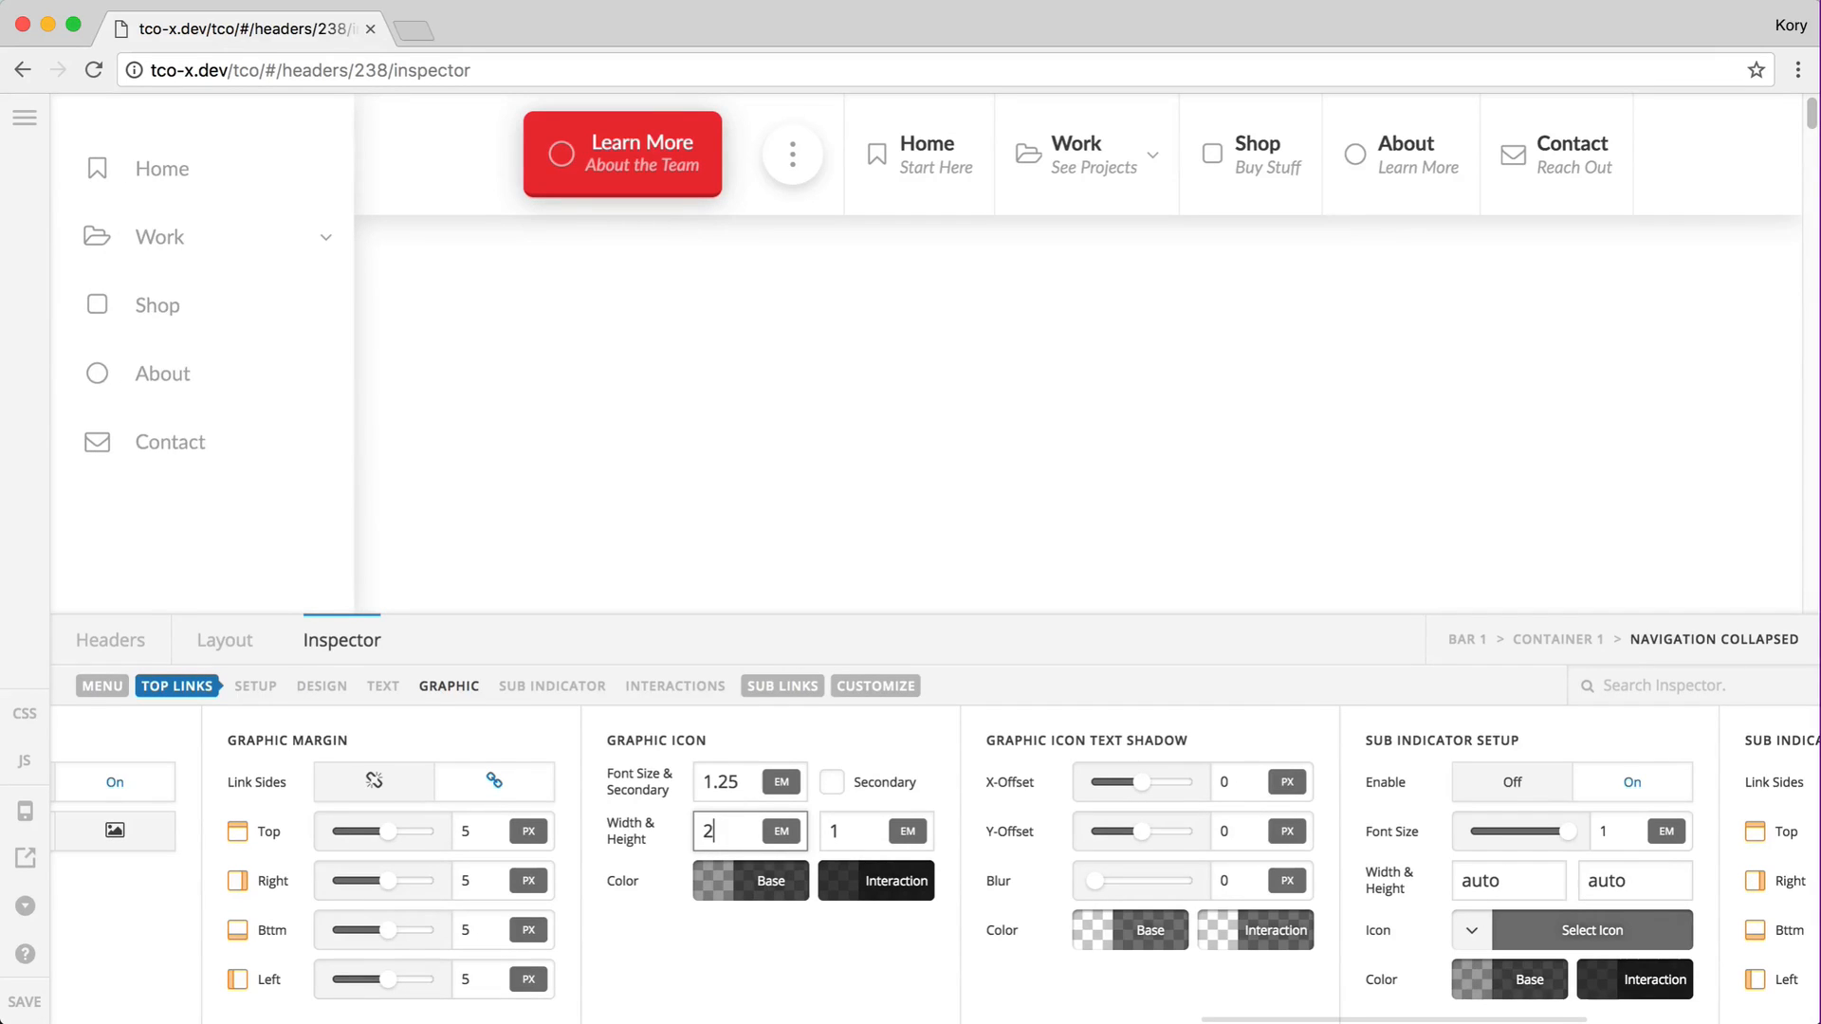
pyautogui.write('1')
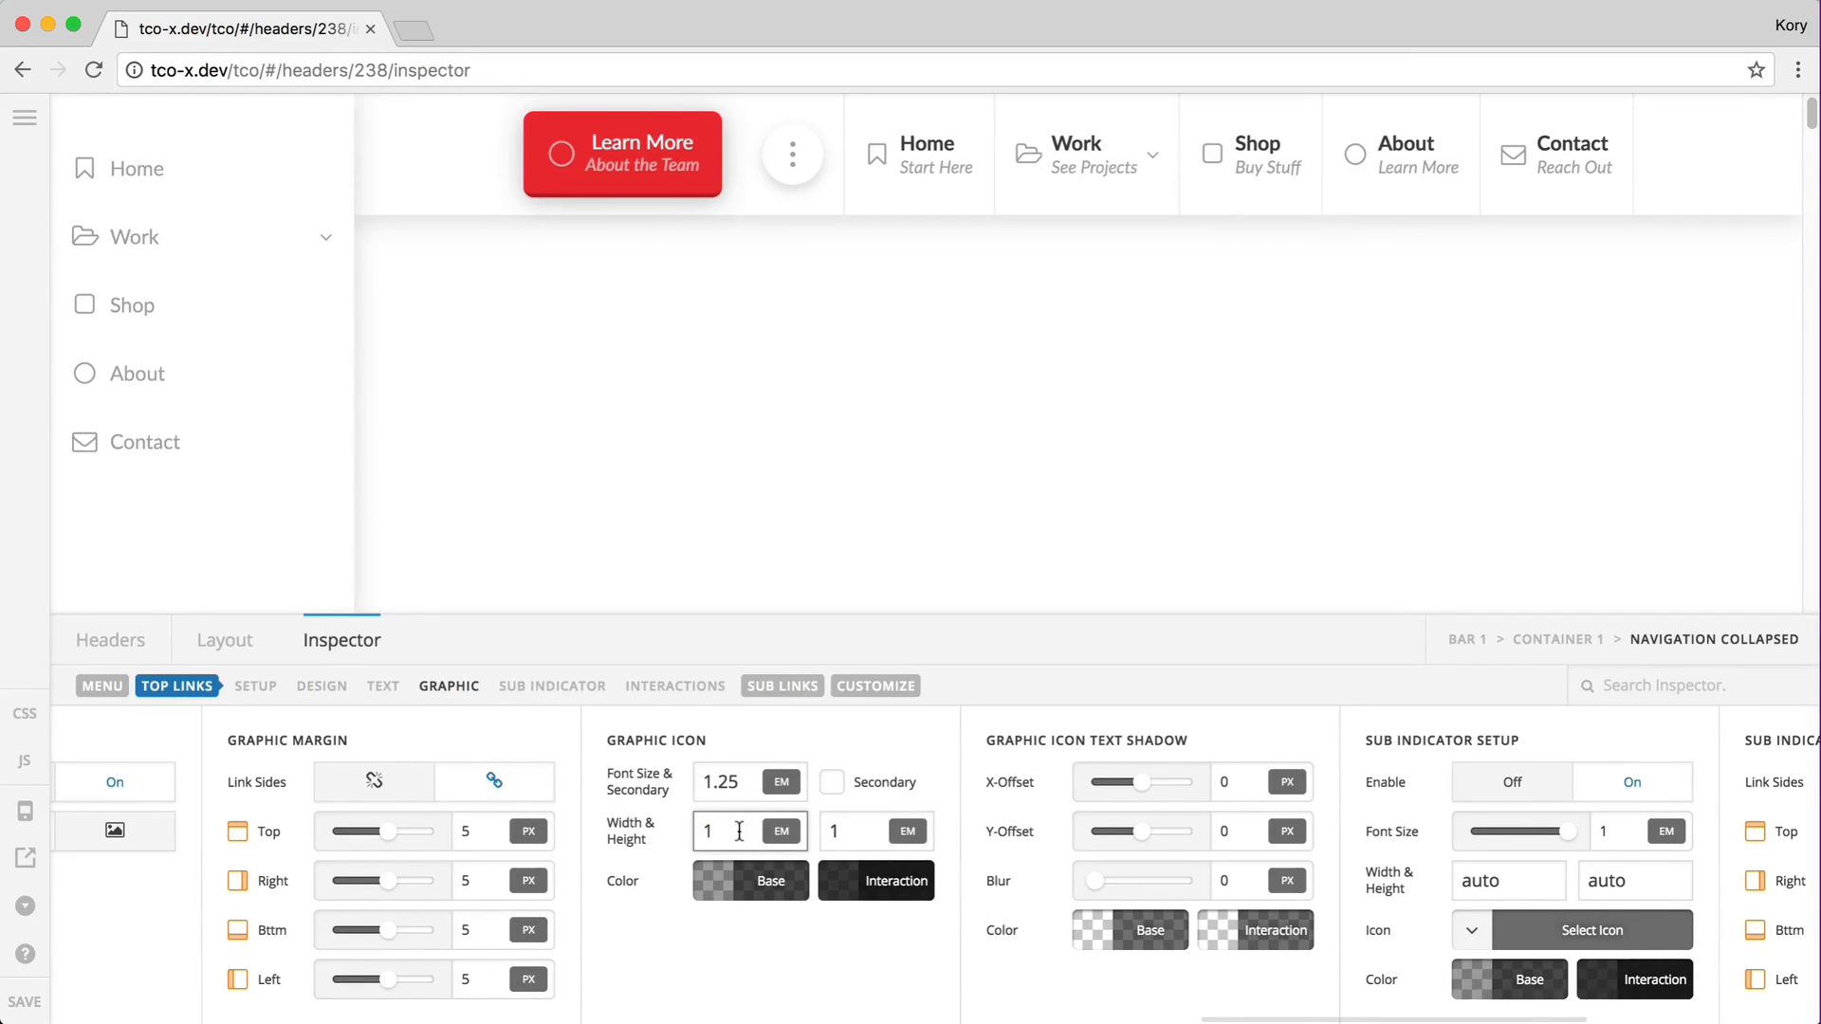
# Step: Try a graphic icon height of 2 em for the top links and restore it to 1 em
pyautogui.doubleClick(859, 833)
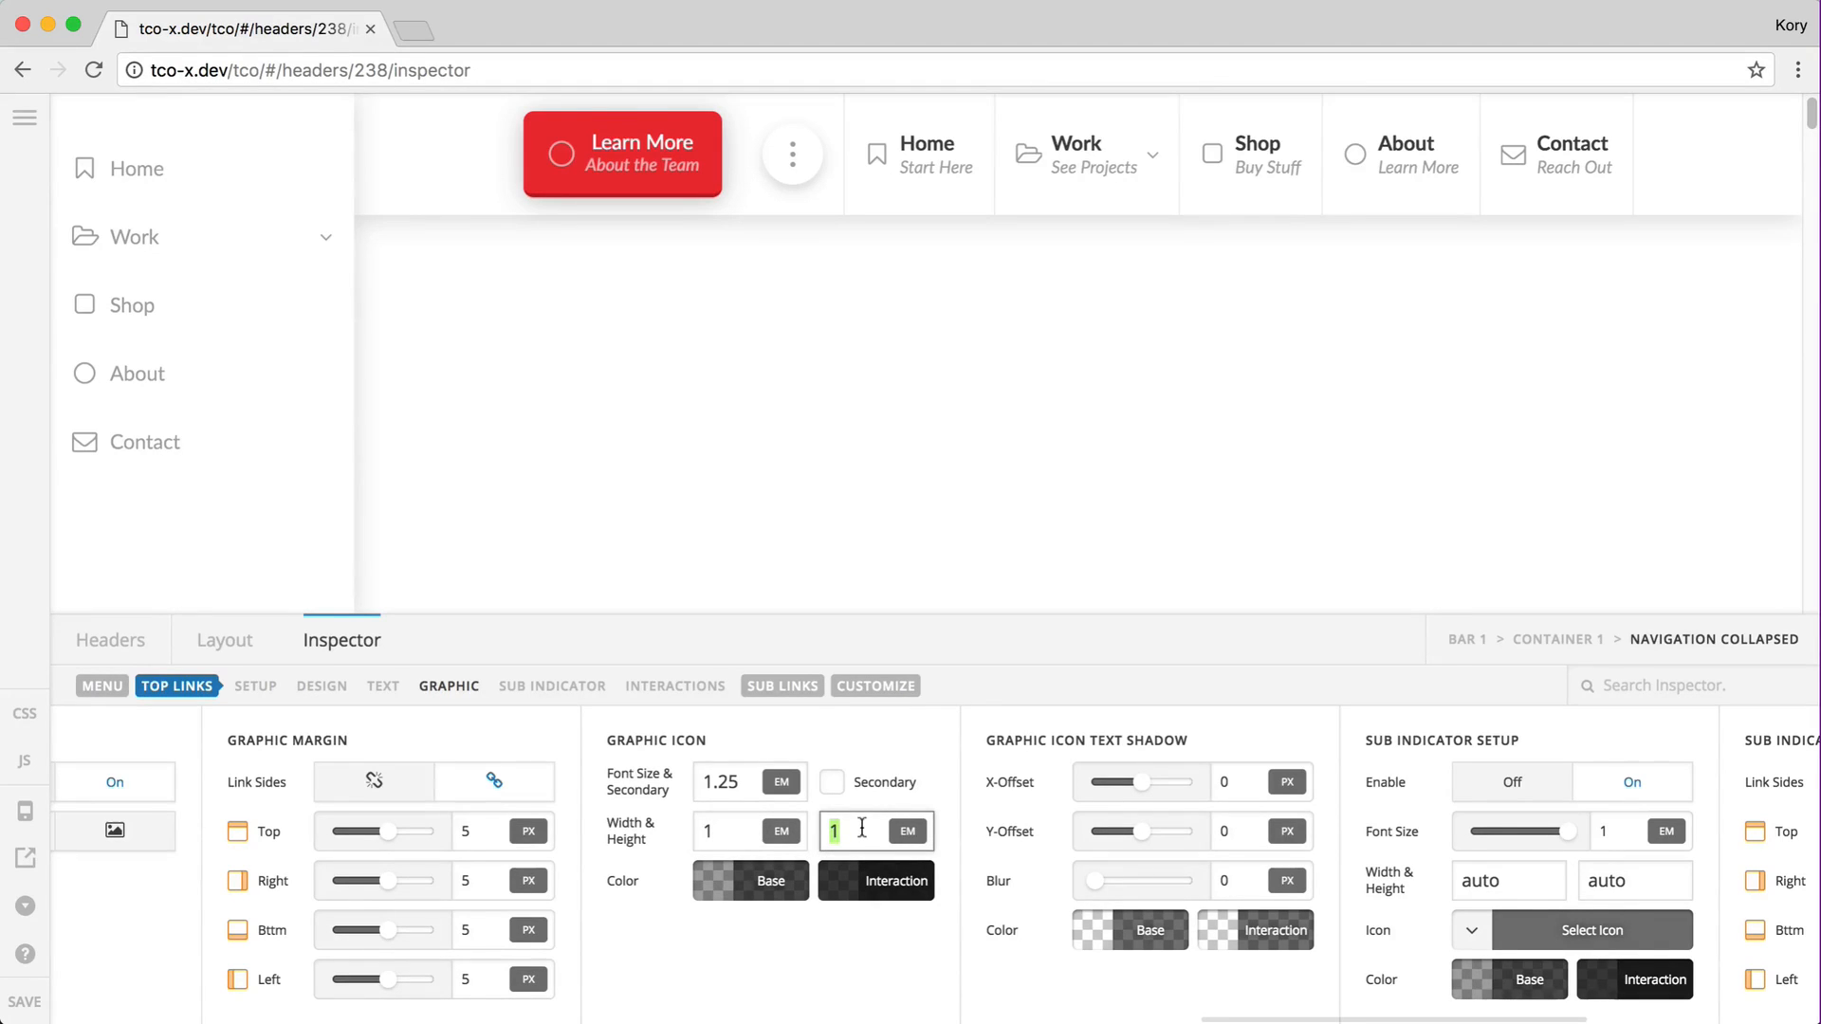
pyautogui.write('2')
pyautogui.doubleClick(859, 831)
pyautogui.write('1')
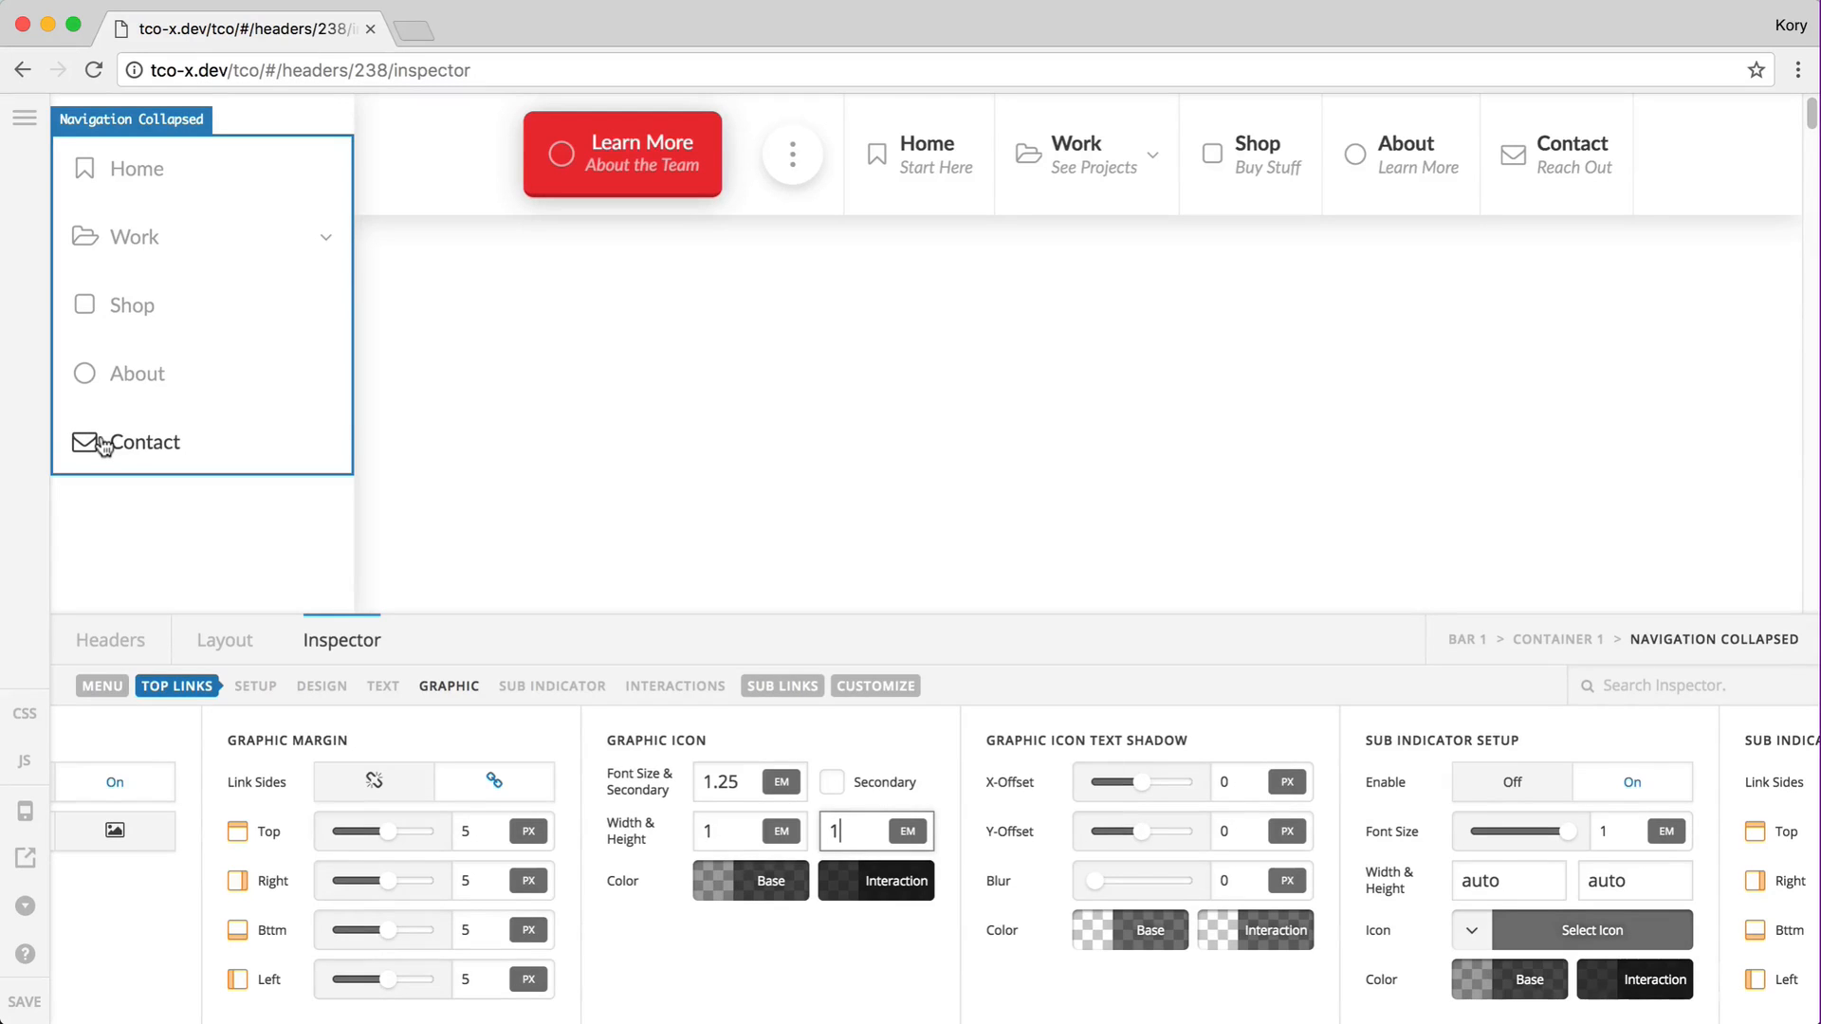
# Step: Alternate the top links' right text margin between 5 px and auto, ending on 5 px
pyautogui.click(383, 687)
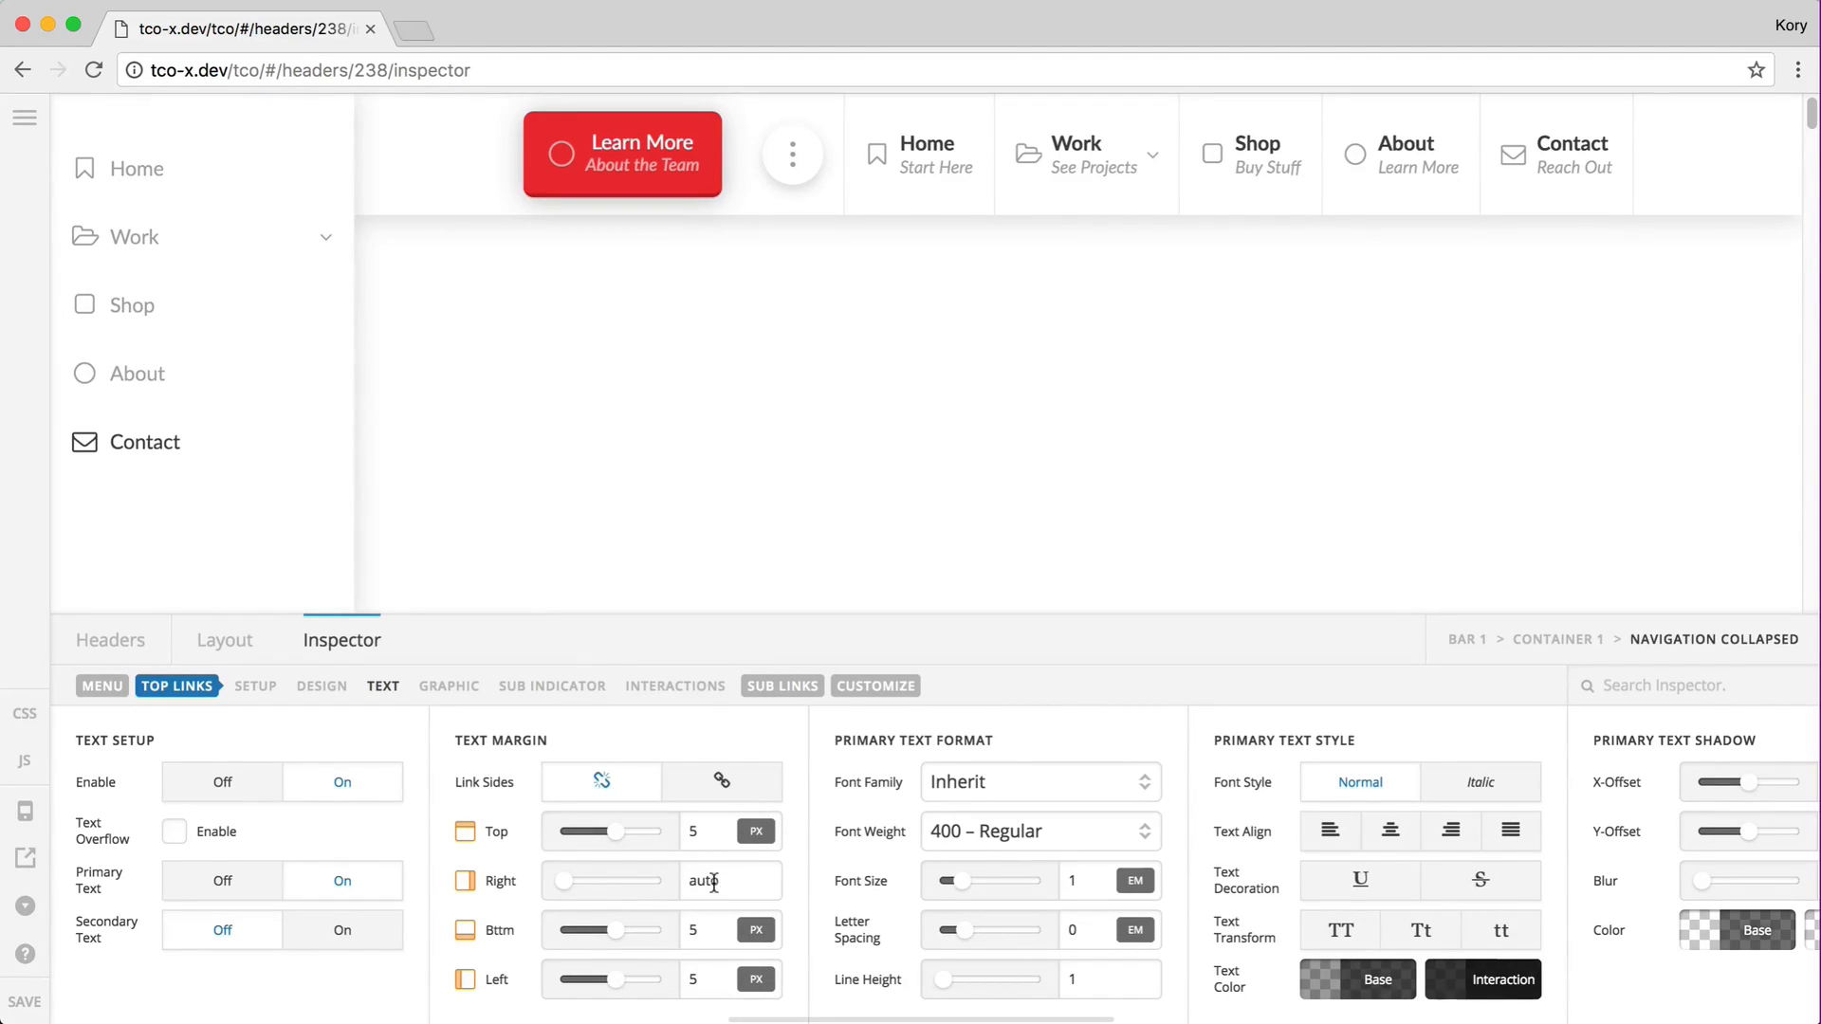
pyautogui.click(713, 881)
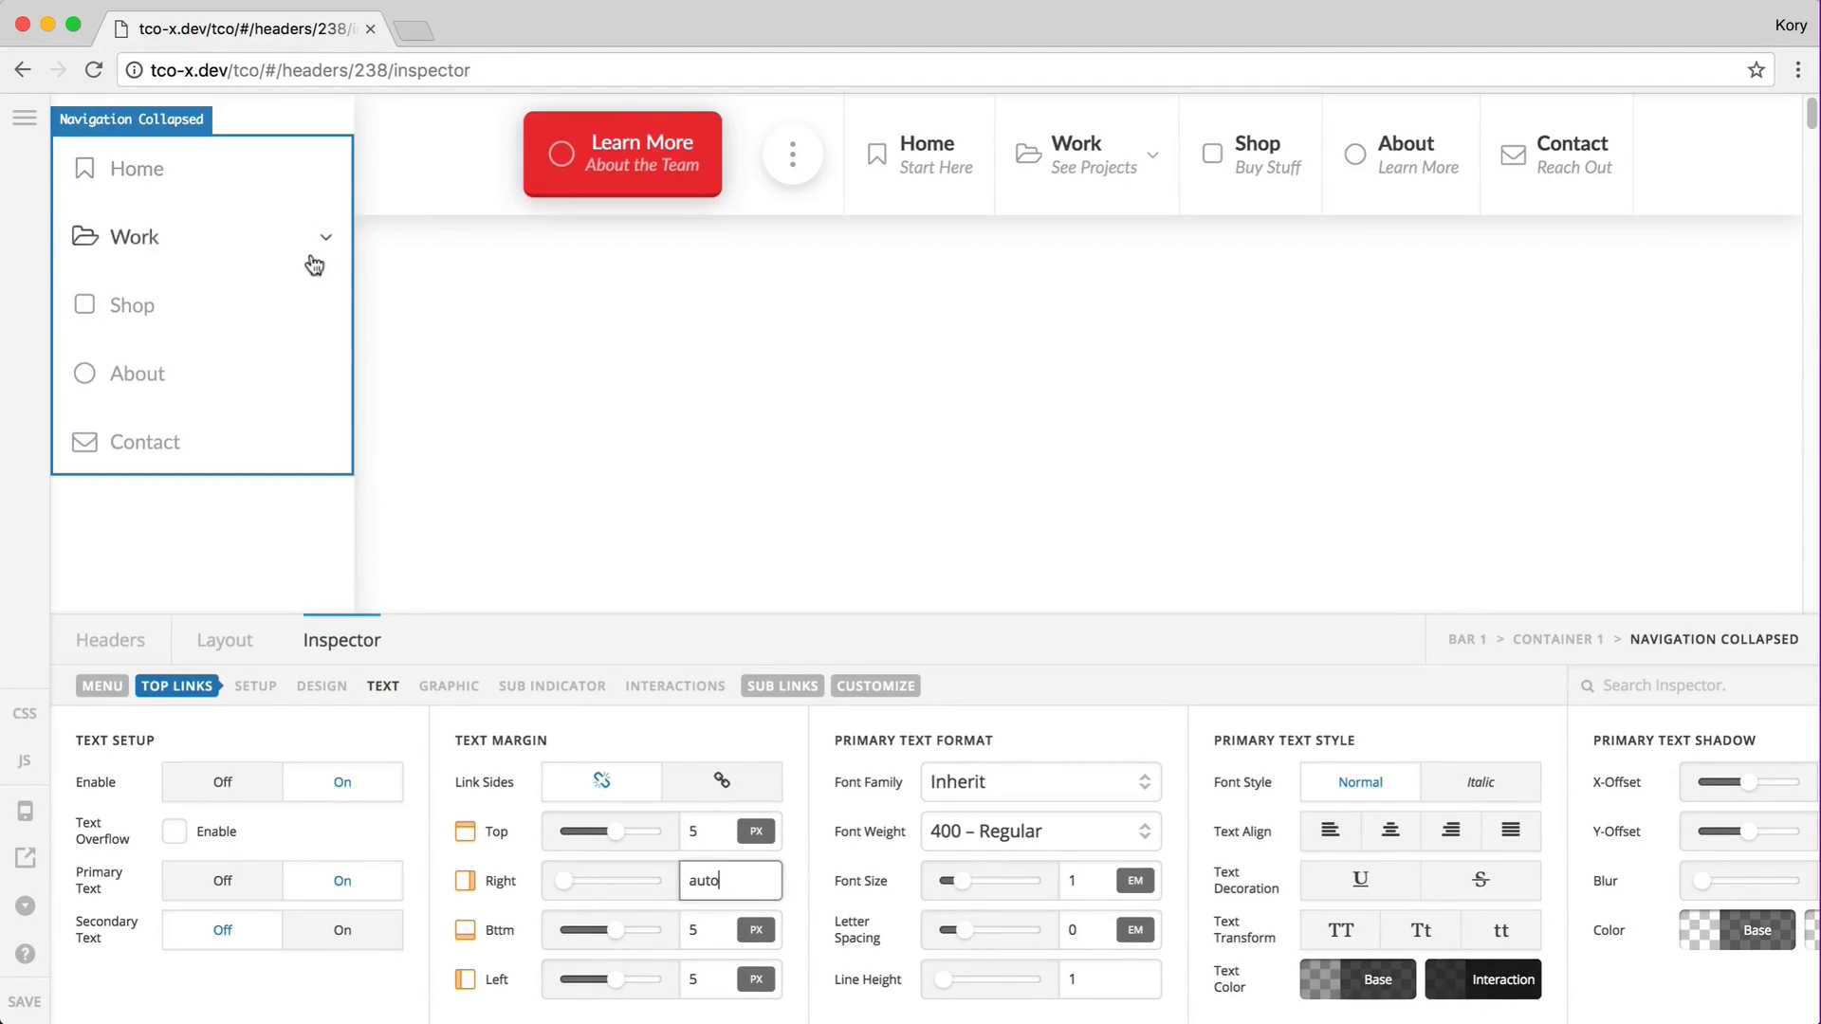
pyautogui.doubleClick(715, 886)
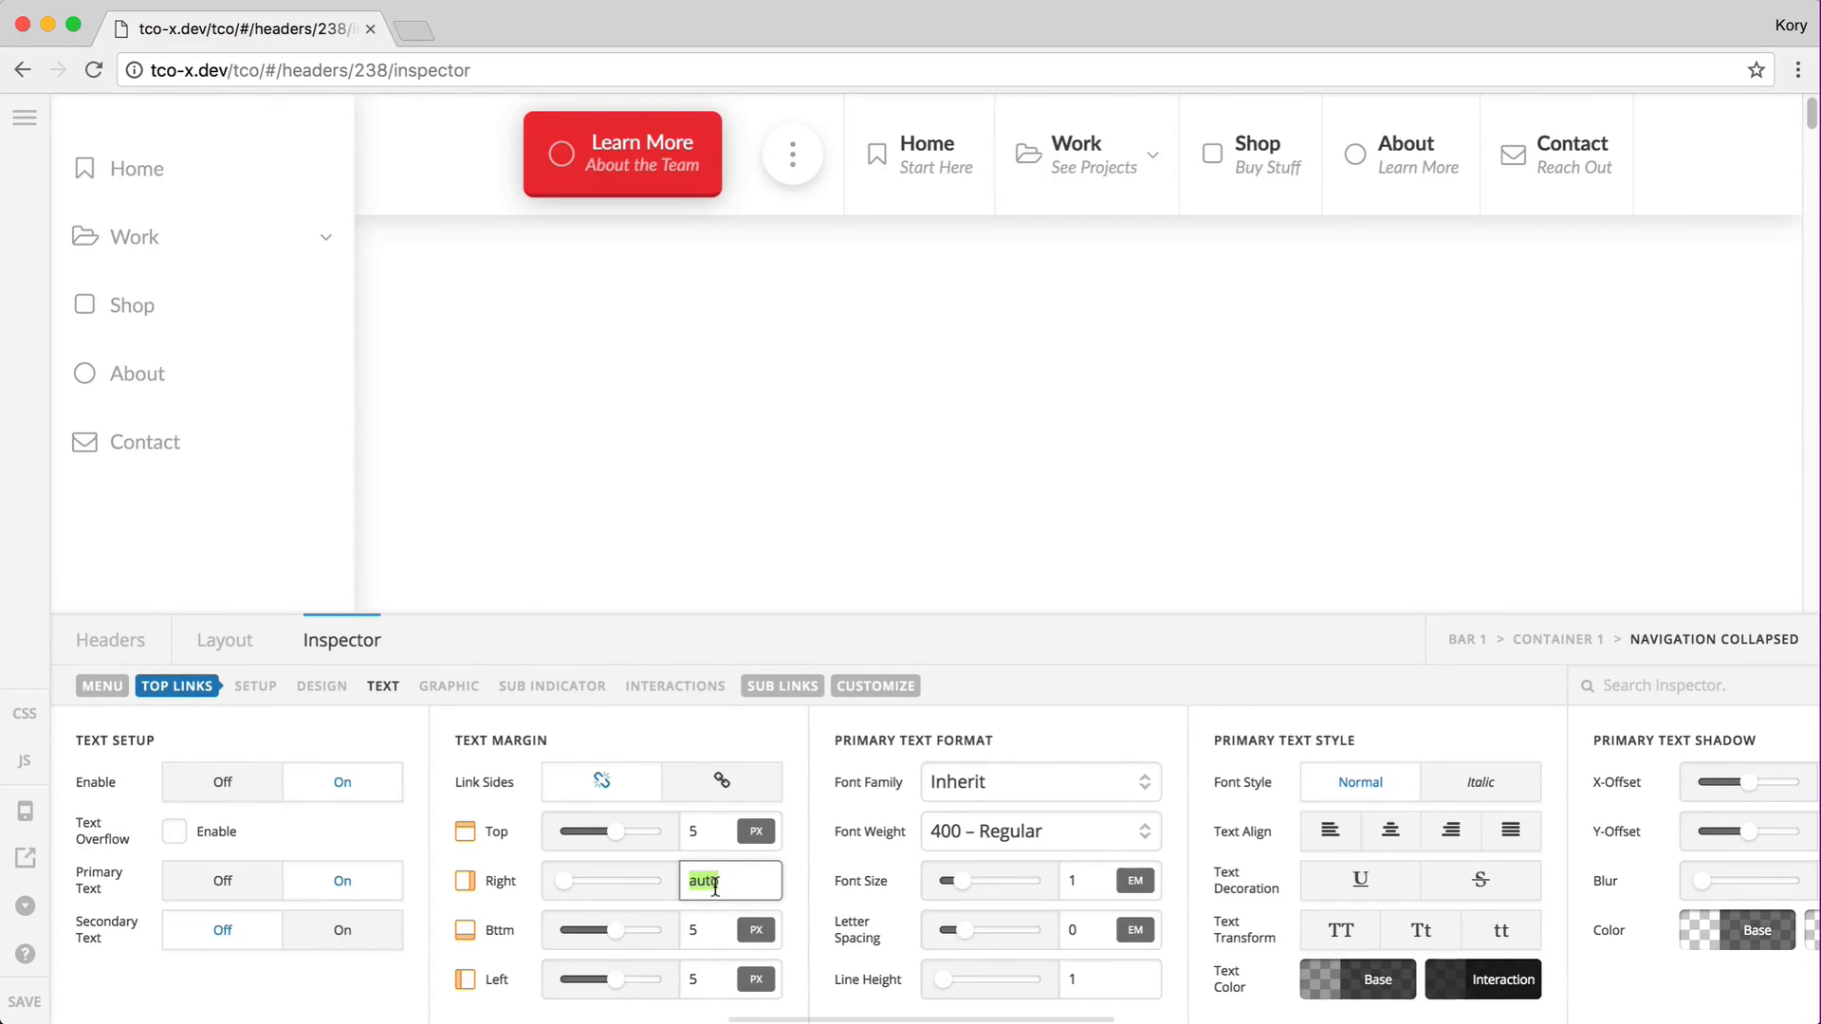
pyautogui.write('5px')
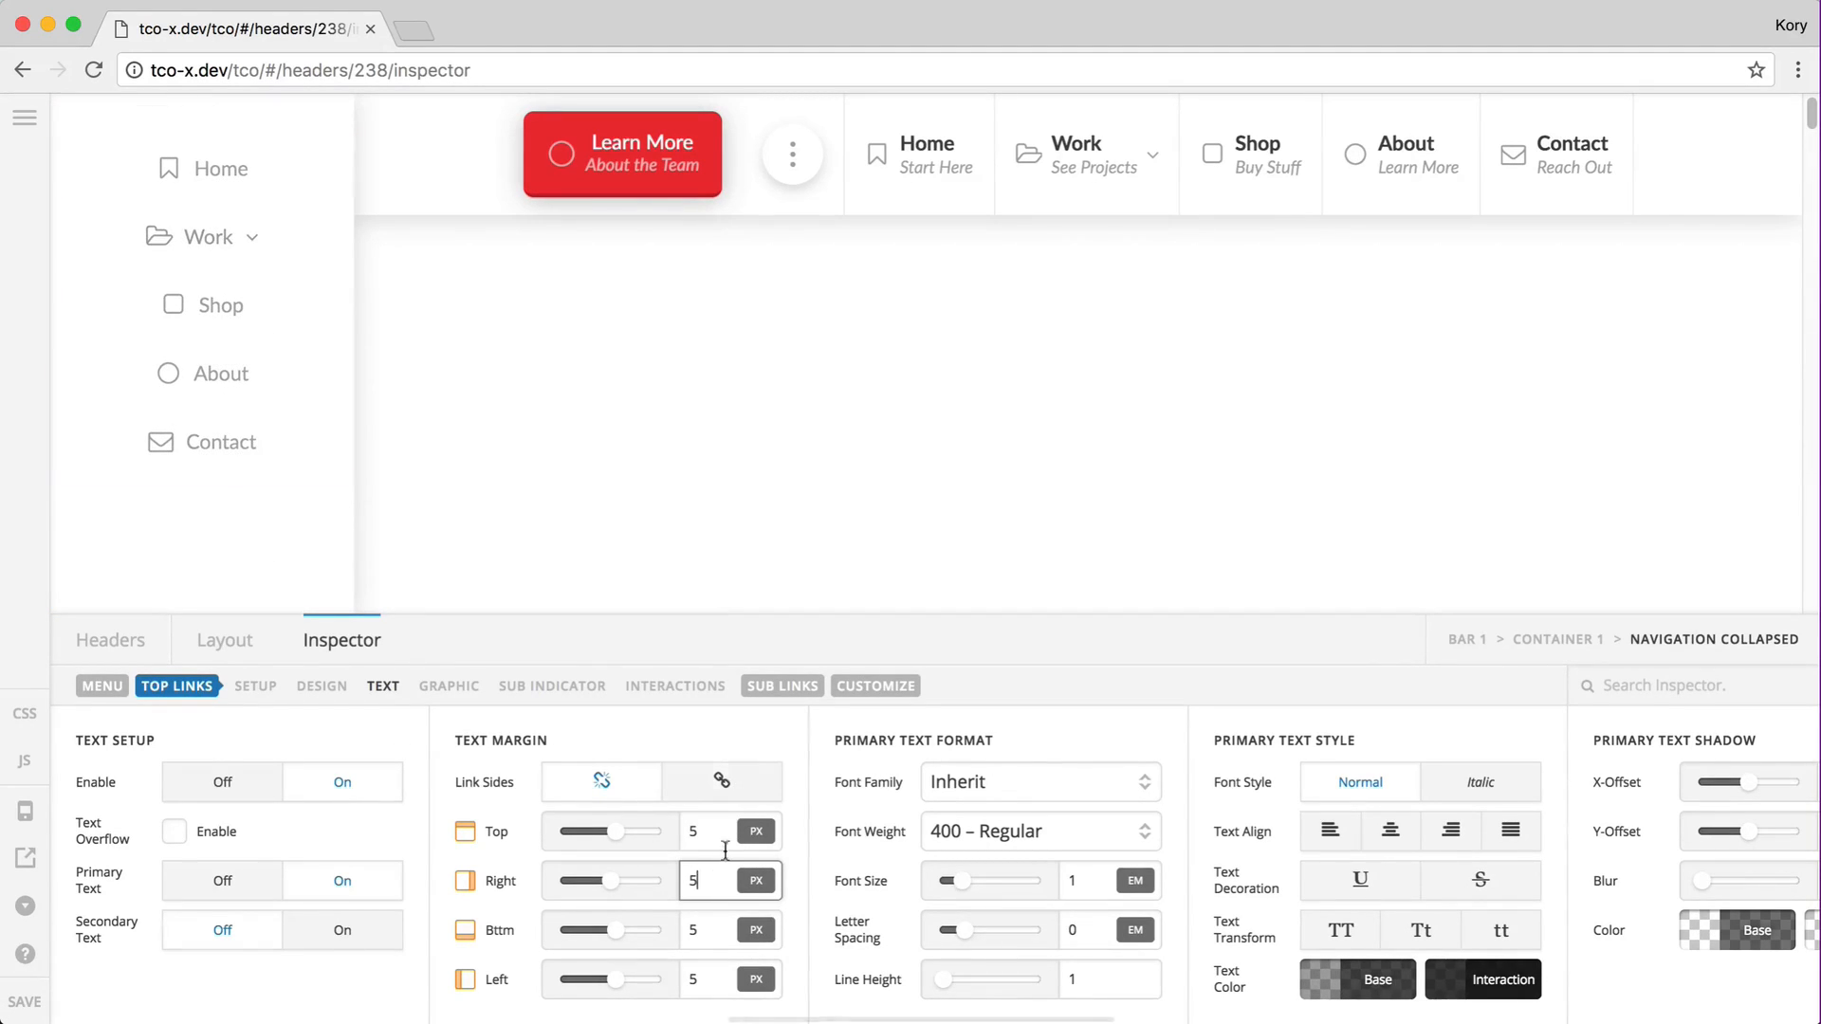
pyautogui.press('BackSpace')
pyautogui.write('auto')
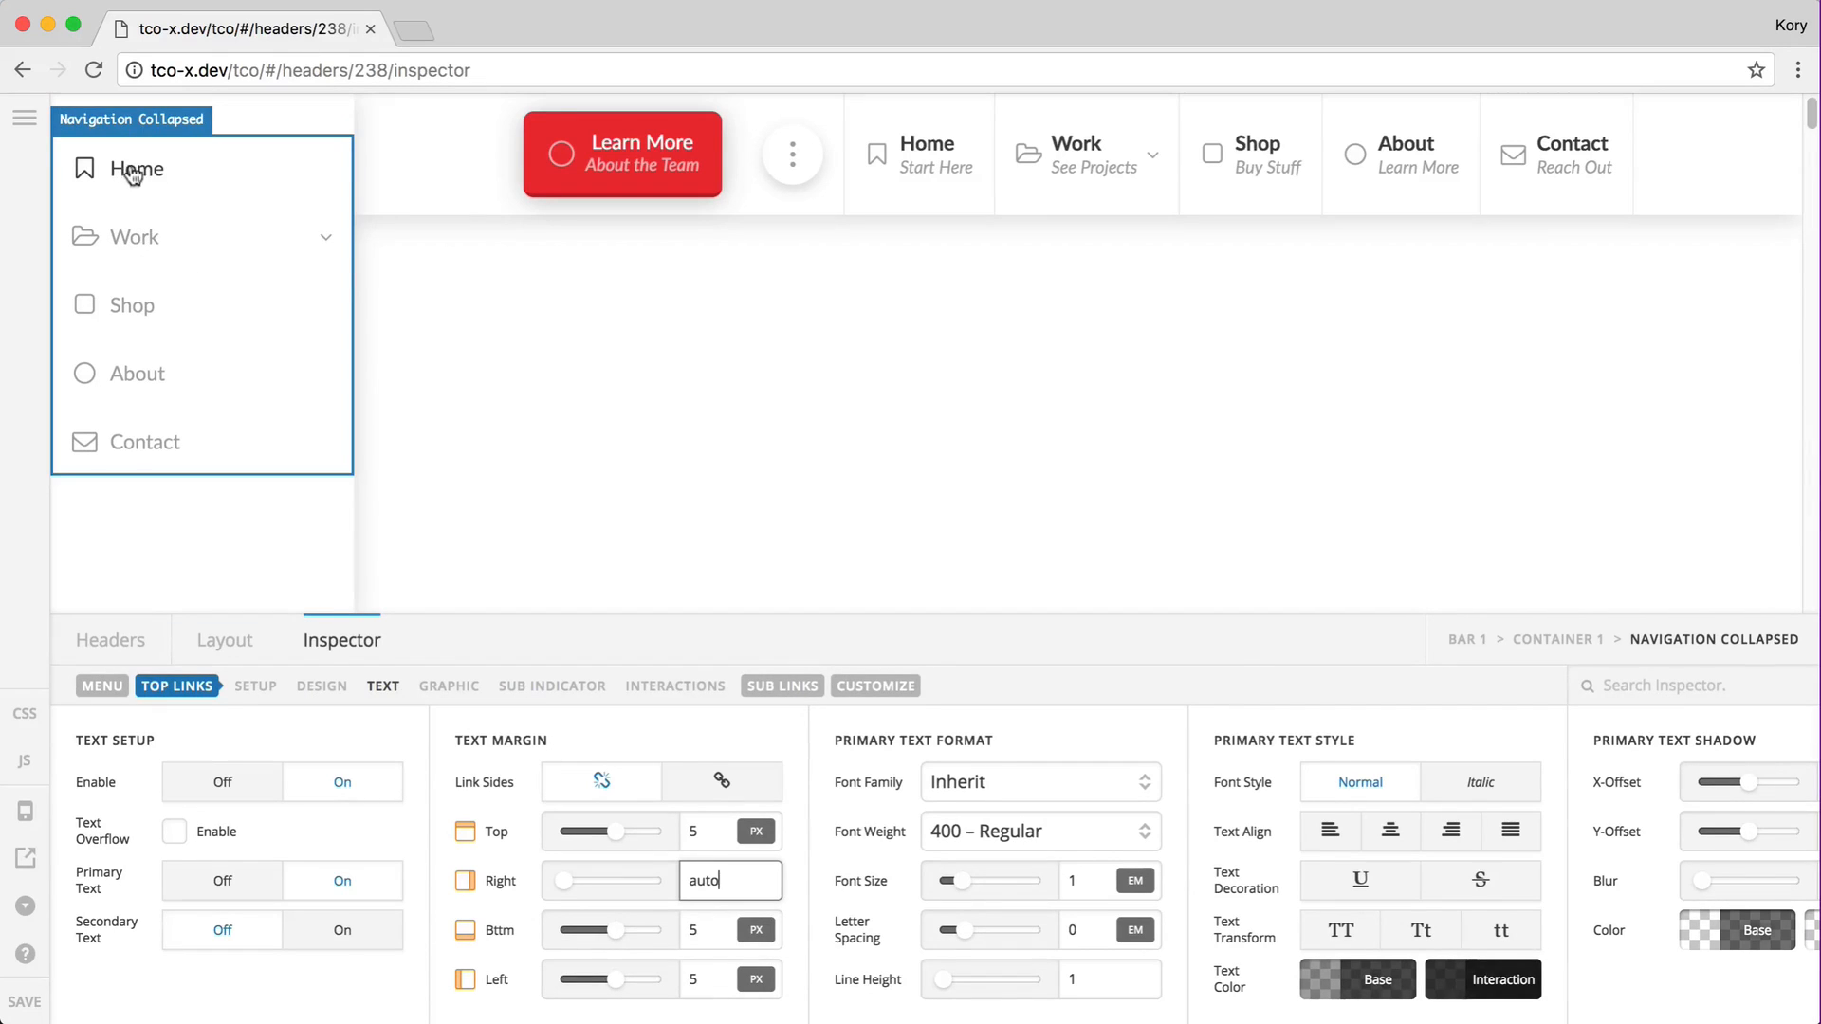
pyautogui.doubleClick(704, 880)
pyautogui.write('5')
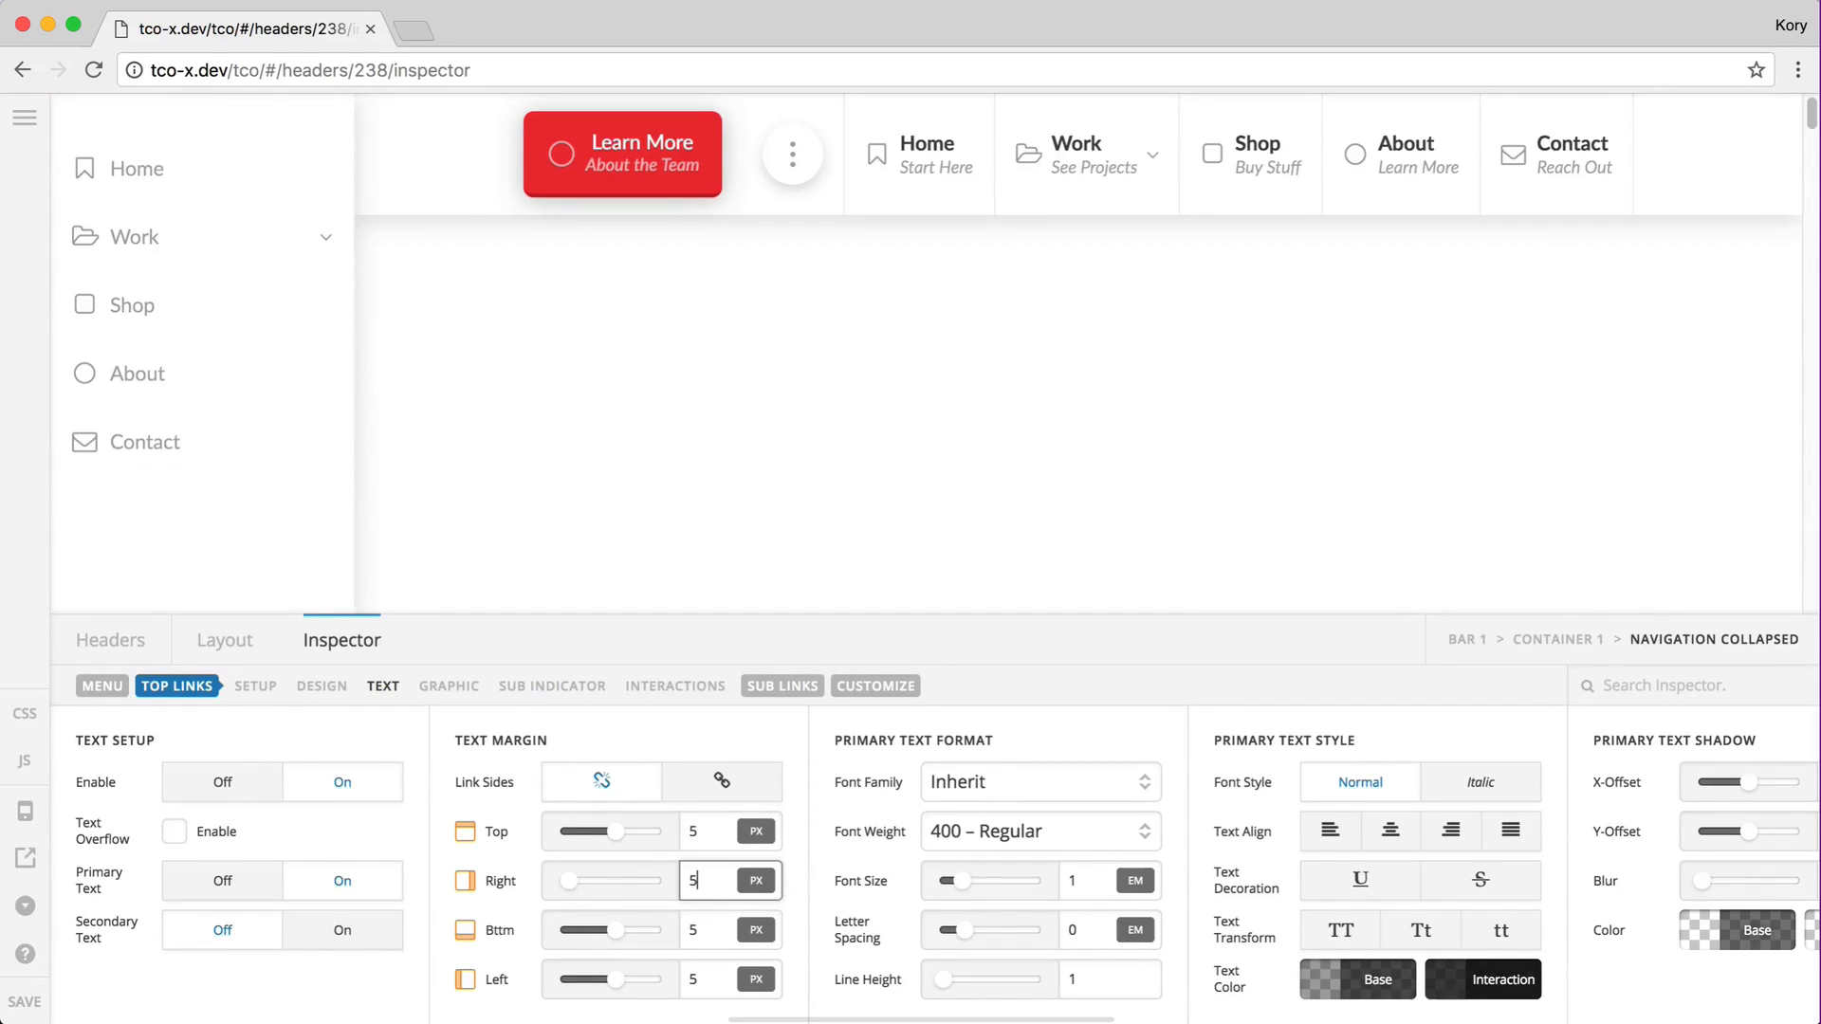
# Step: Unlink the sub indicator's margin sides, try a left margin of auto and restore it to 5 px
pyautogui.click(555, 686)
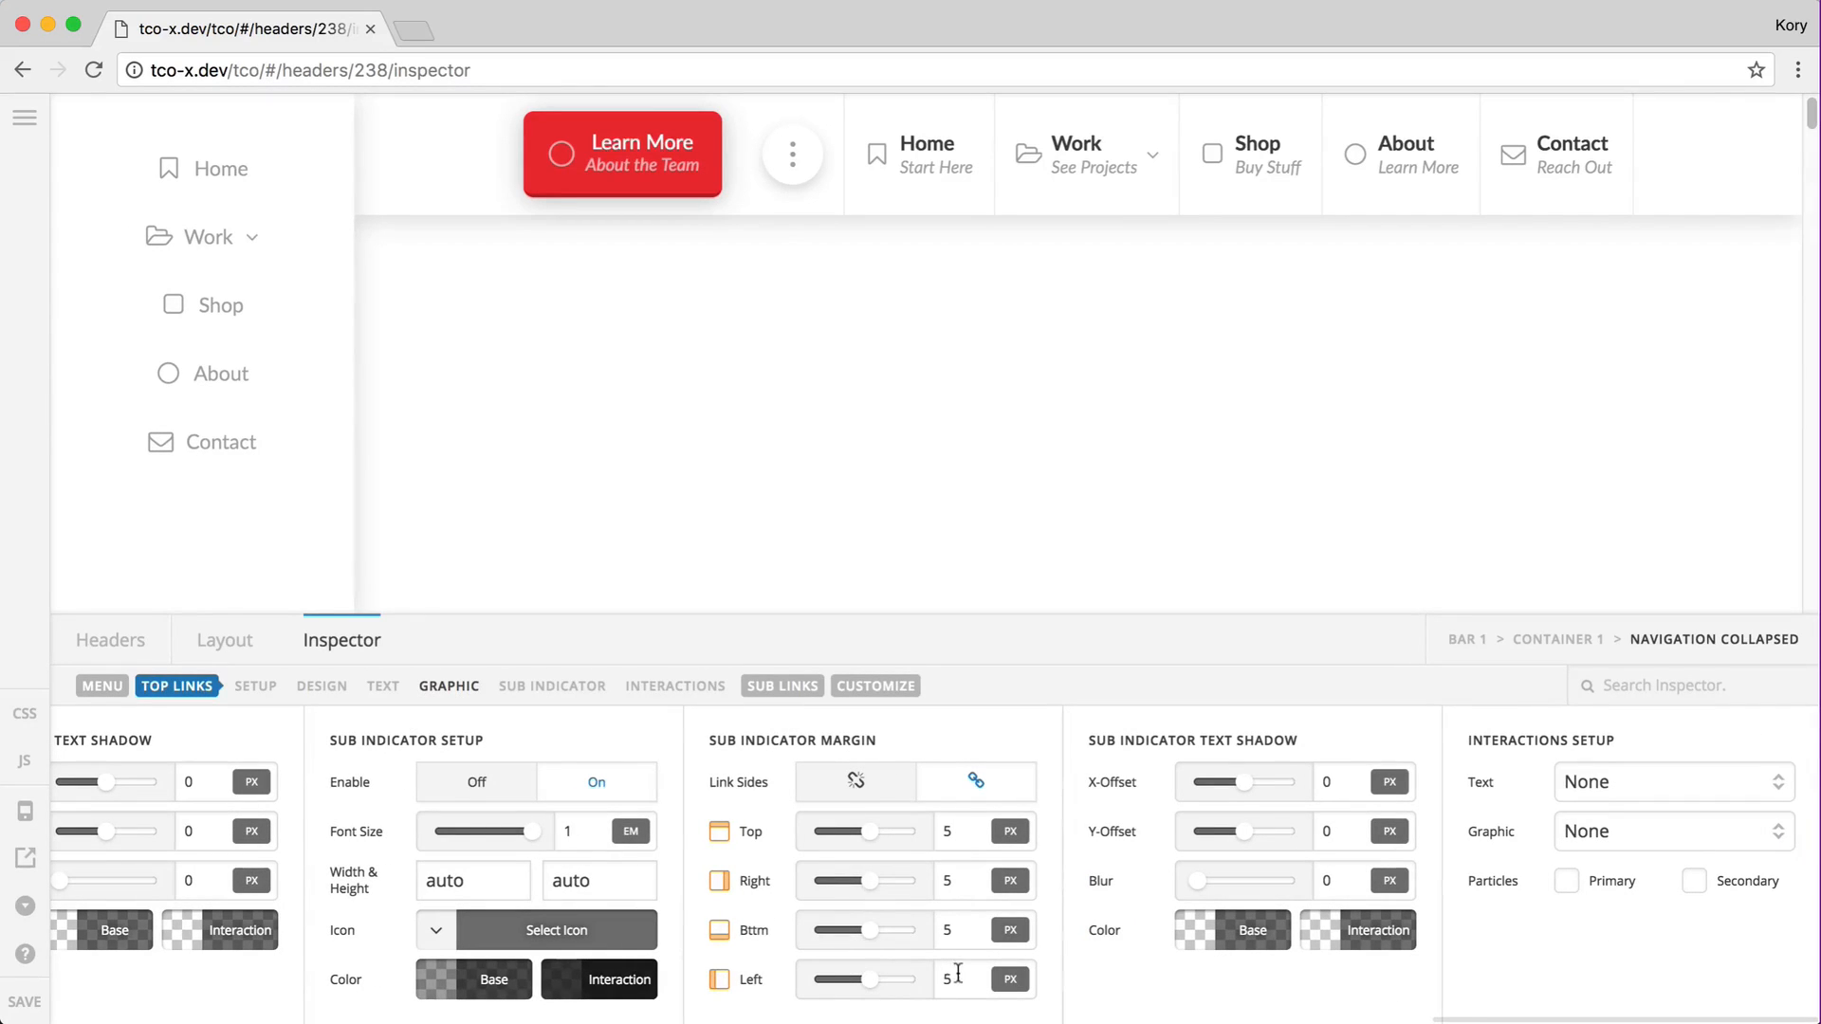
pyautogui.click(865, 781)
pyautogui.doubleClick(958, 980)
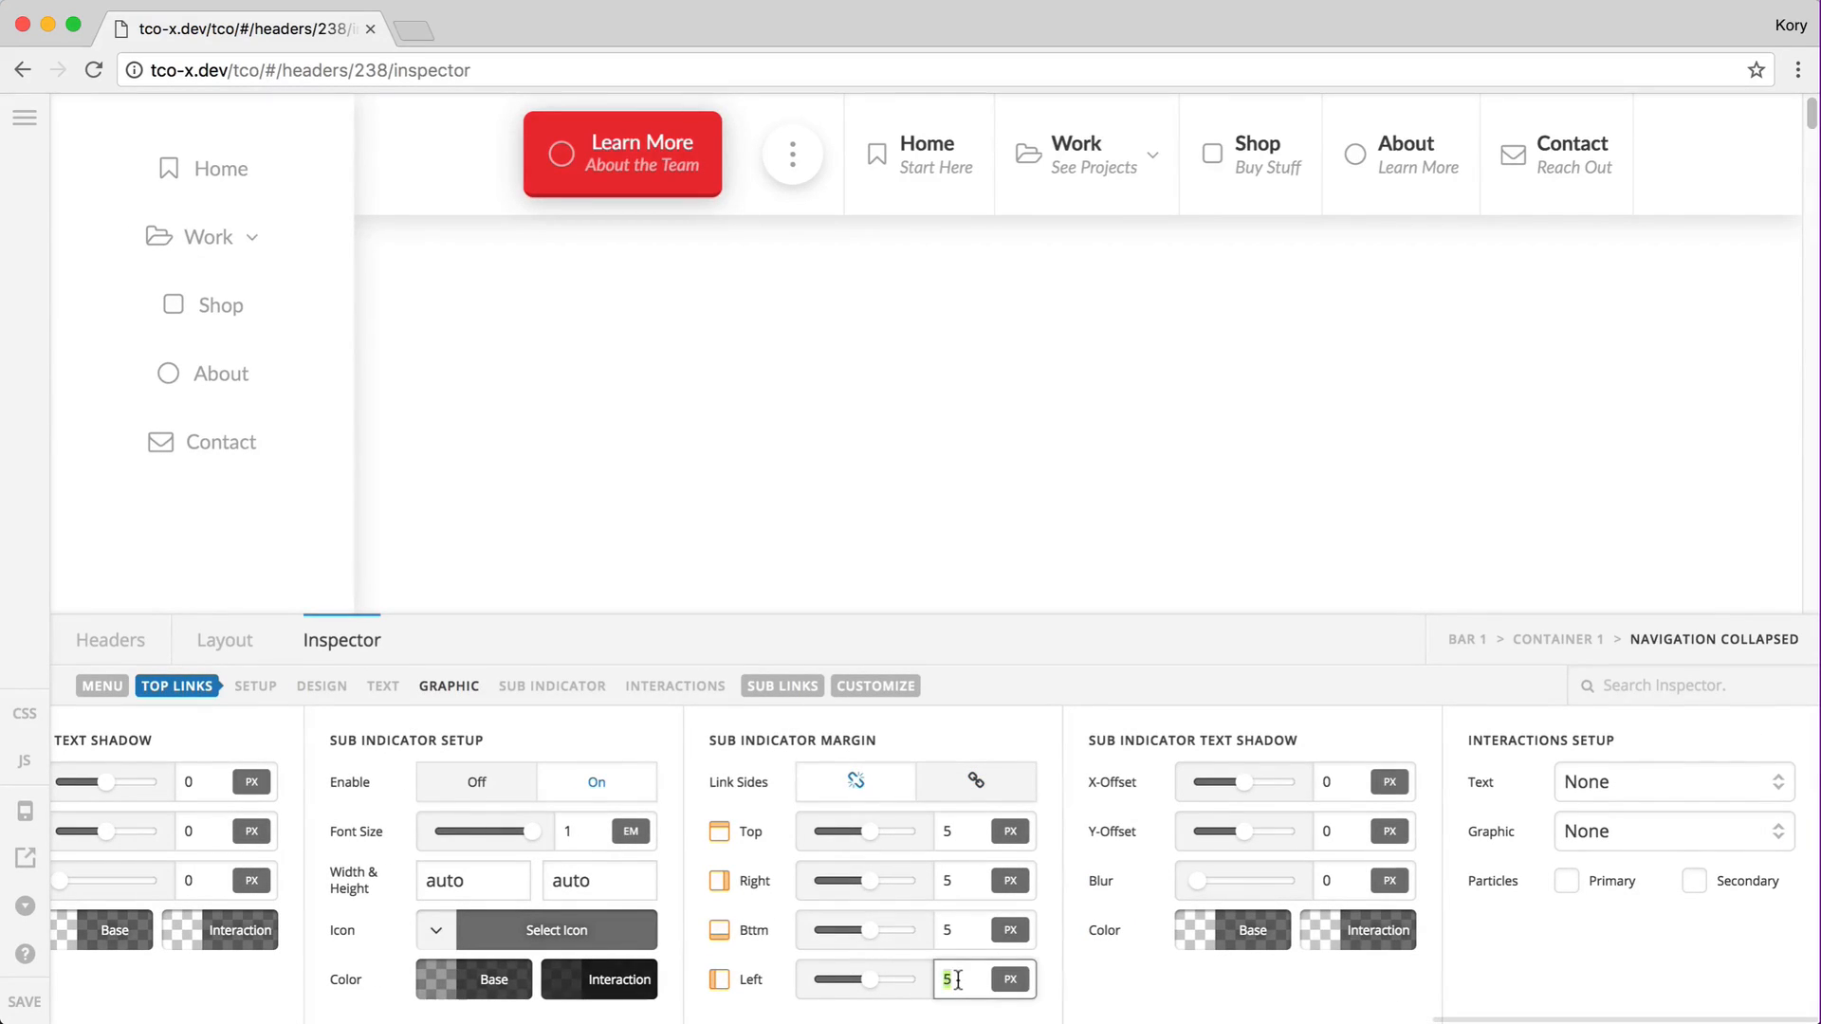
pyautogui.write('auto')
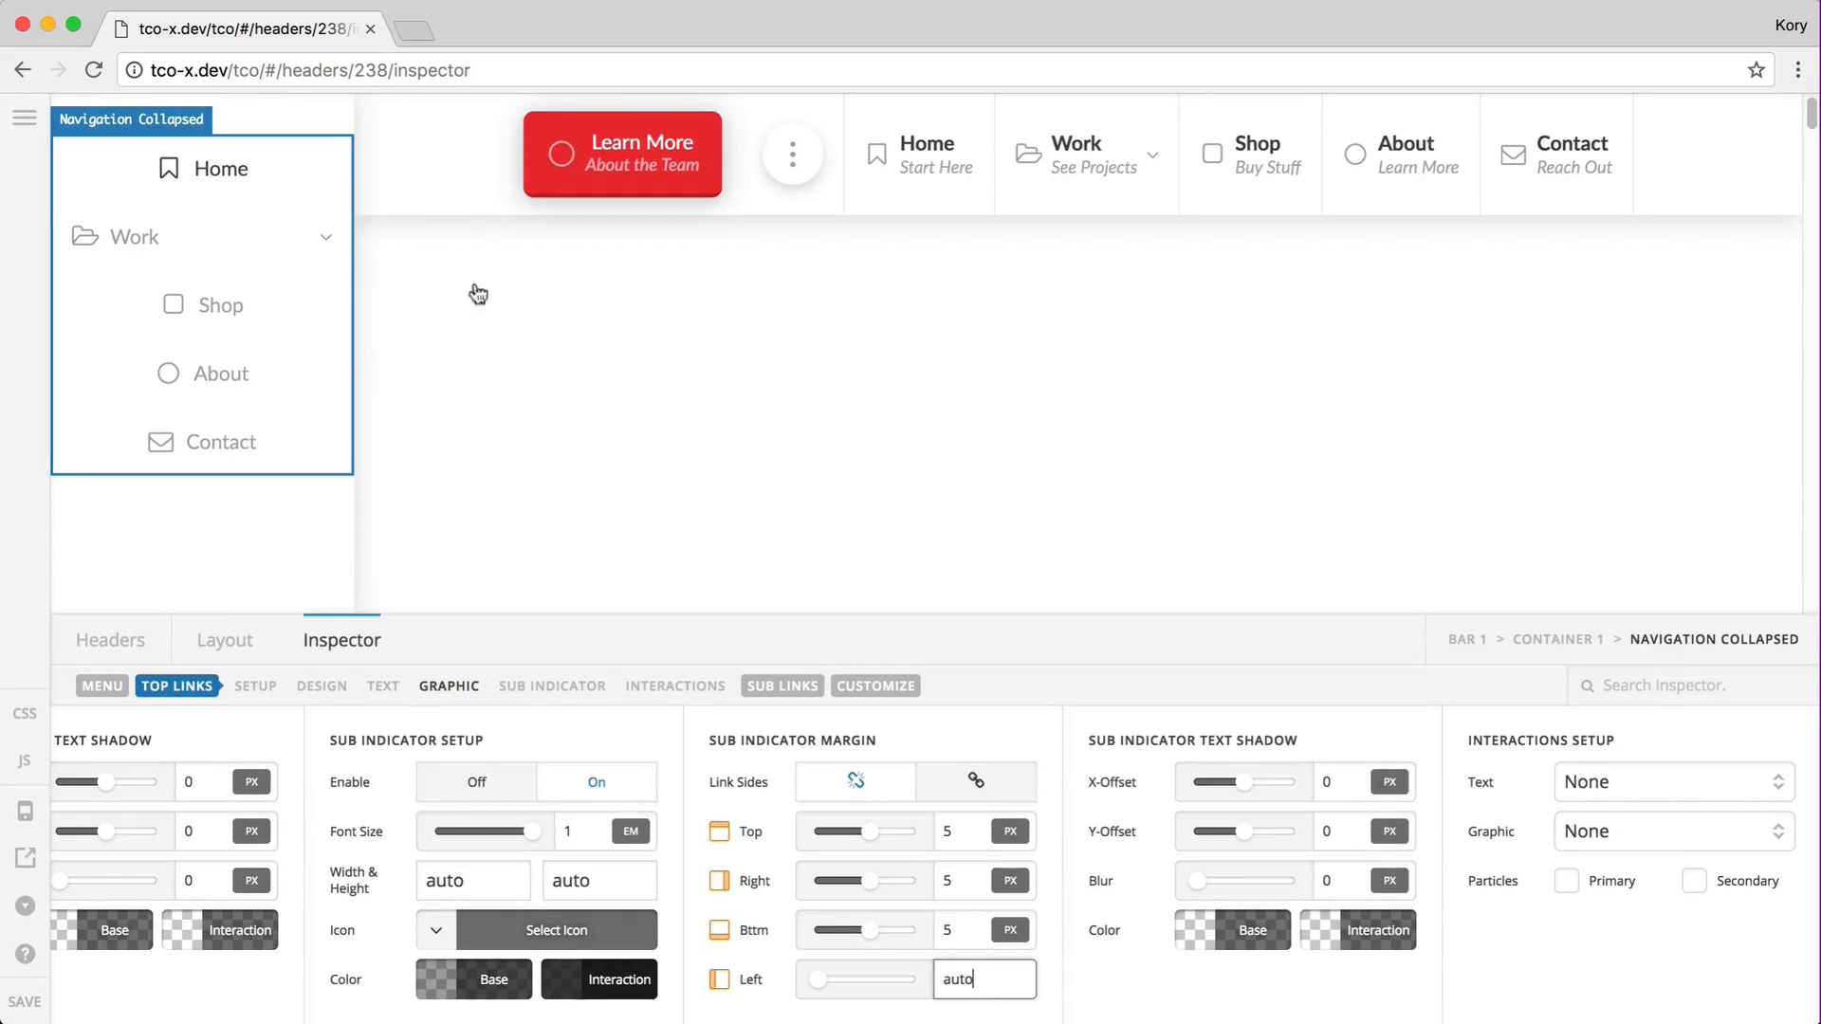
pyautogui.press('super+a')
pyautogui.write('5')
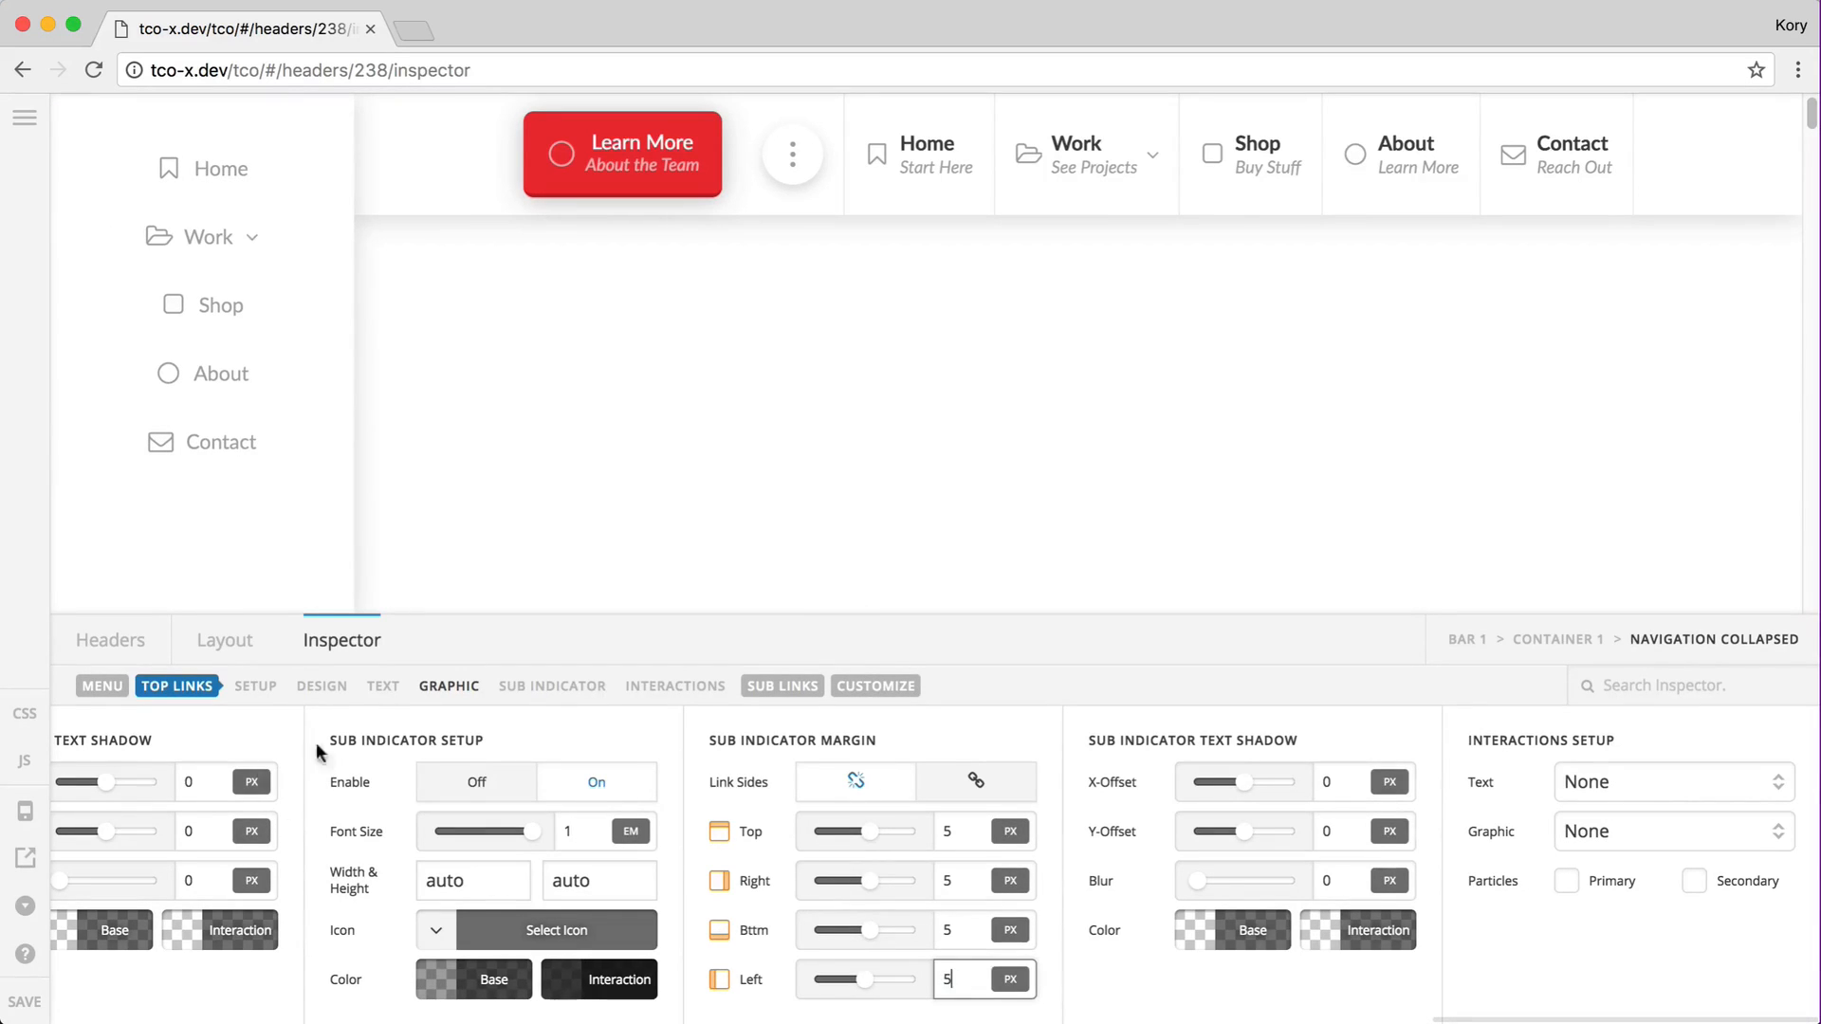
# Step: Set the top links' right text margin to auto and turn off their sub indicator
pyautogui.click(379, 687)
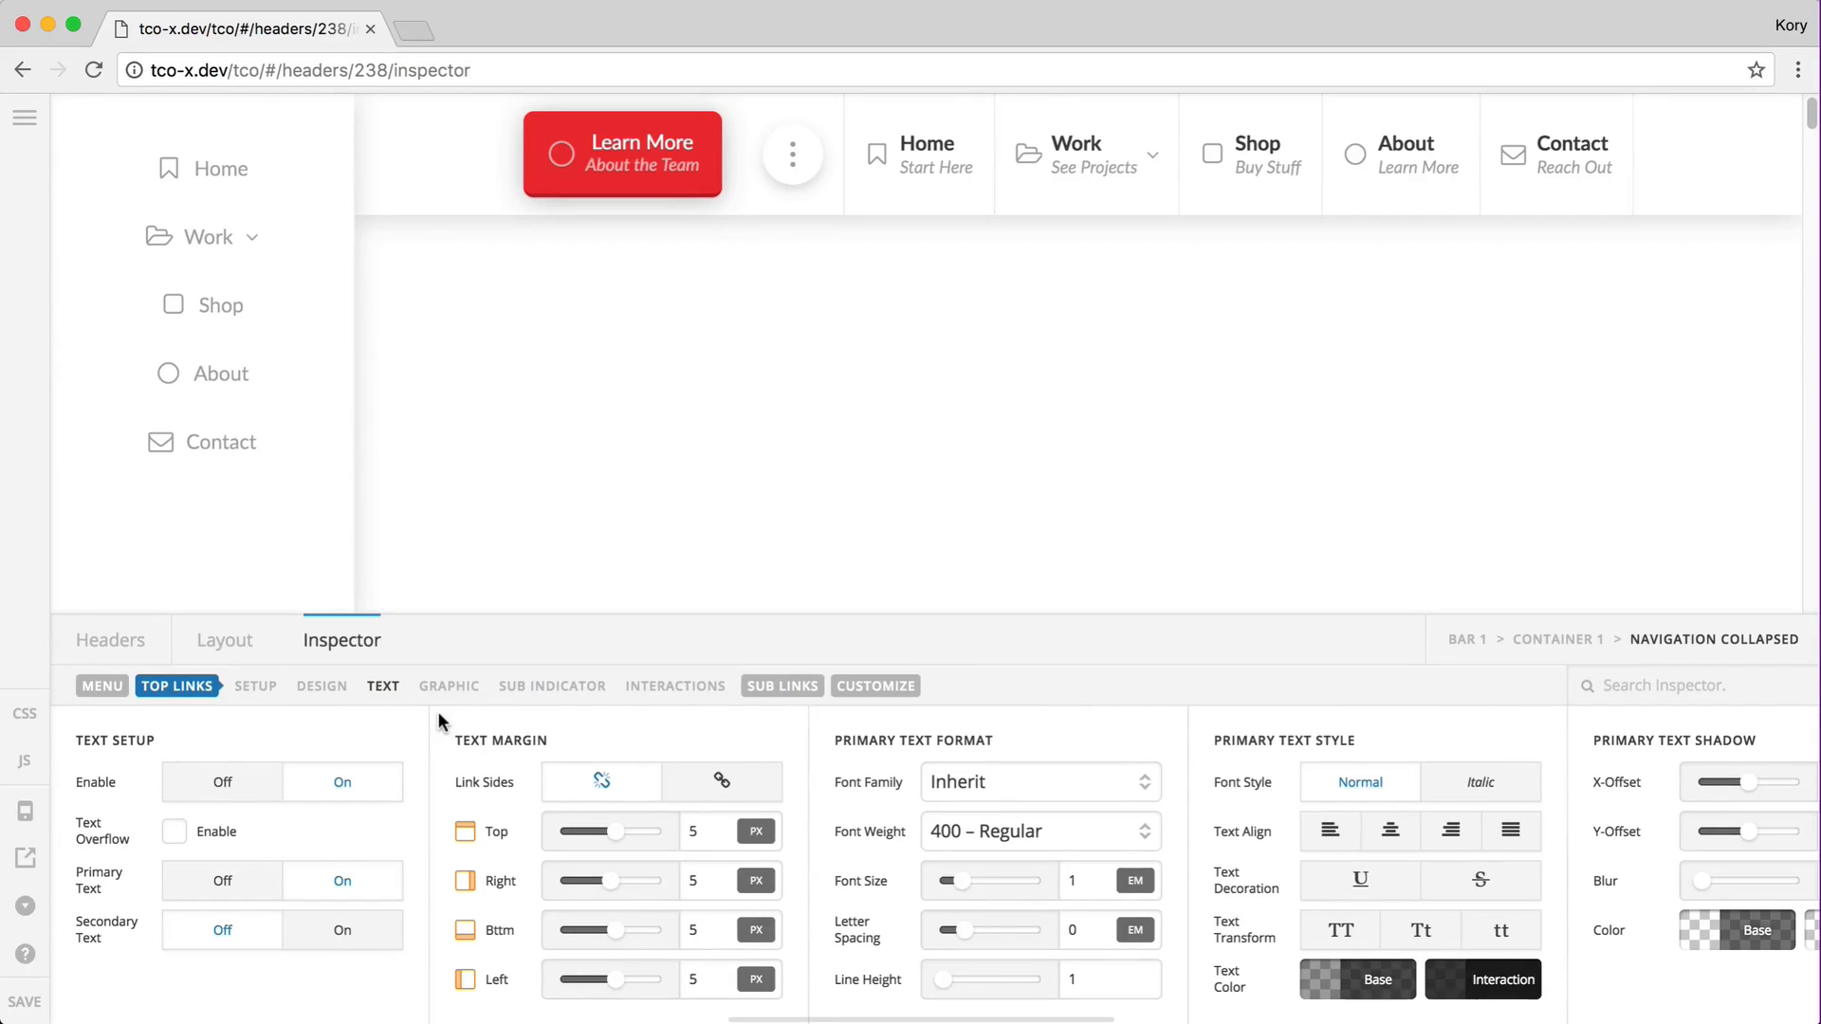
pyautogui.click(697, 881)
pyautogui.write('auto')
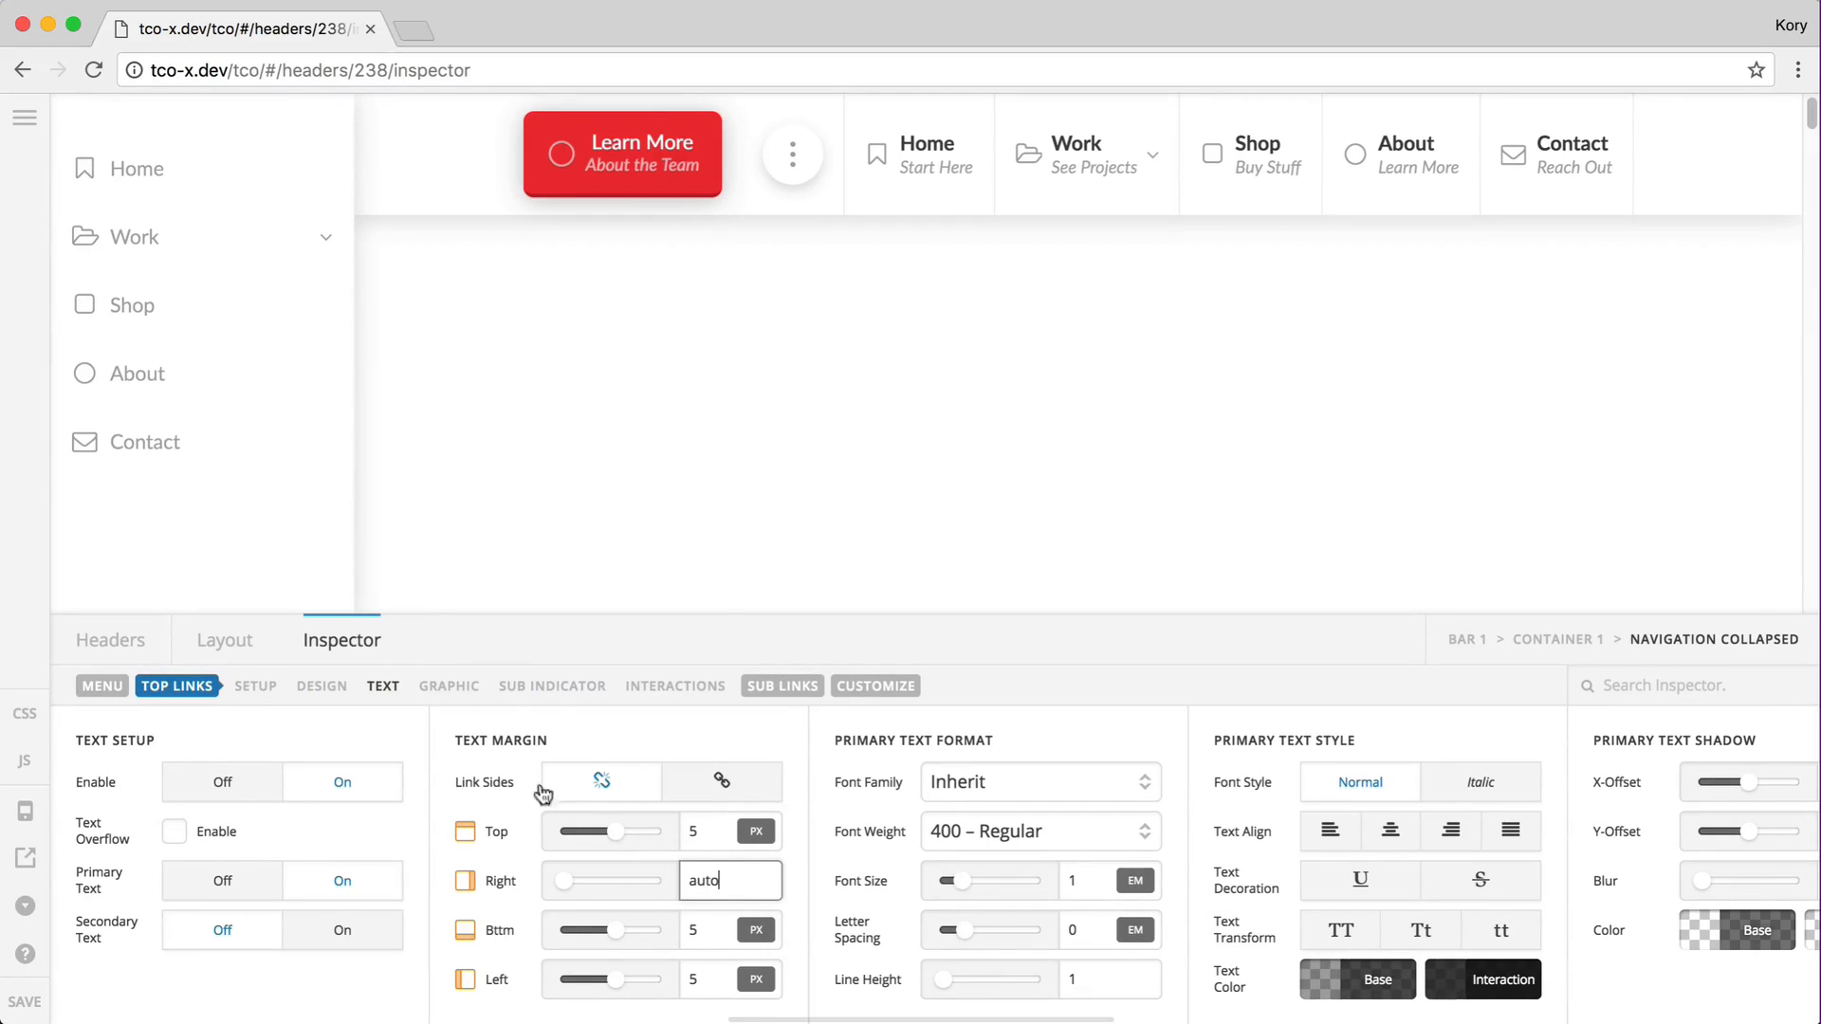
pyautogui.click(550, 691)
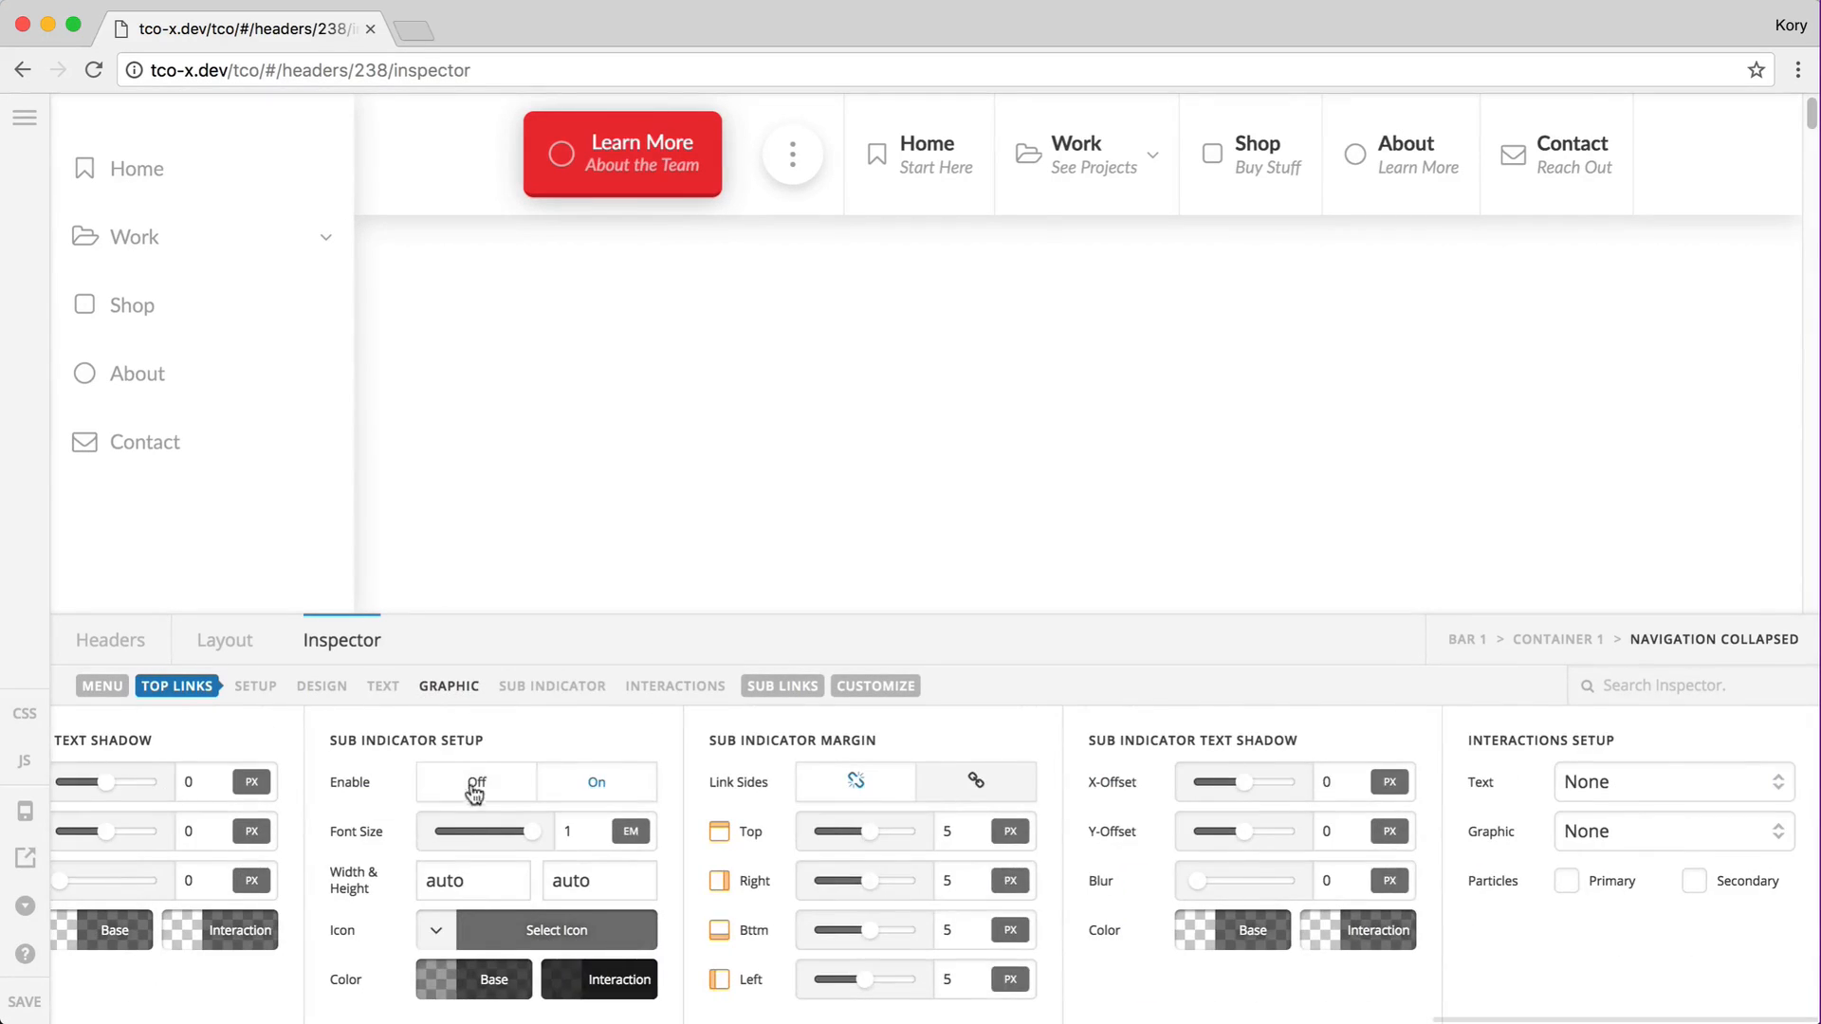
pyautogui.click(479, 783)
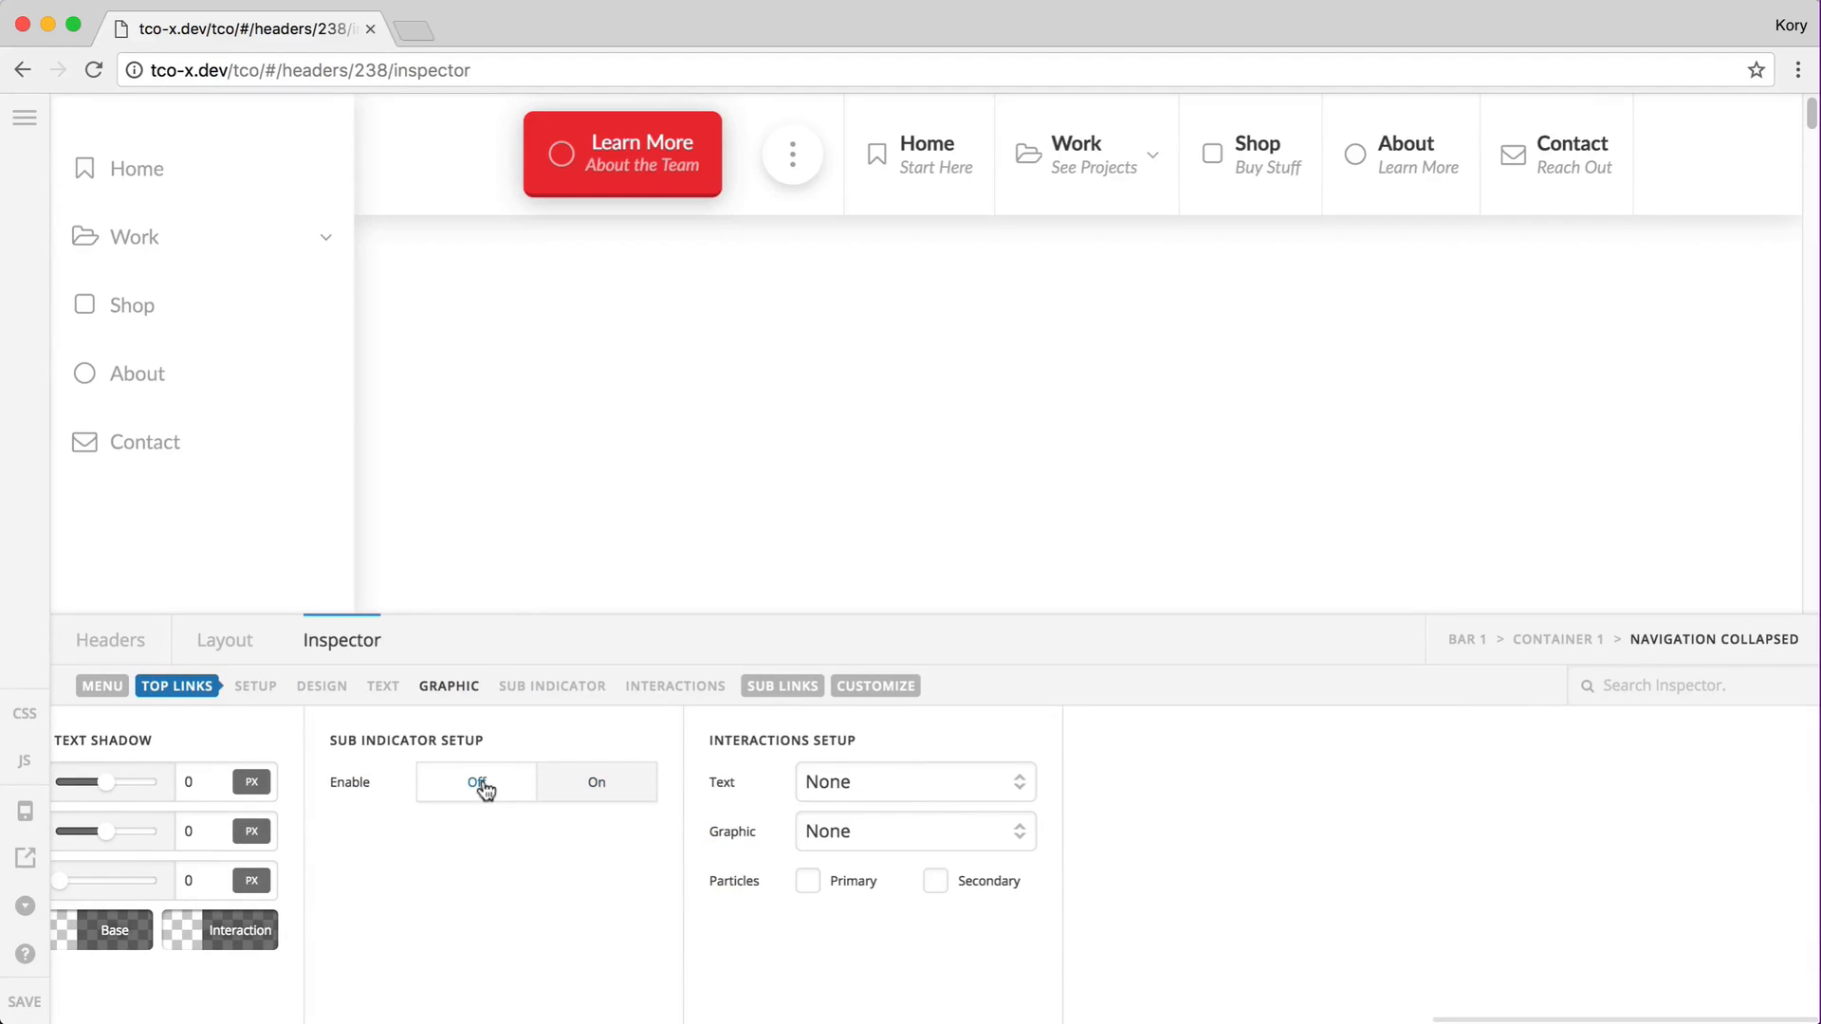
# Step: Set the top links' right text margin to 5 px and the left text margin to auto
pyautogui.click(383, 690)
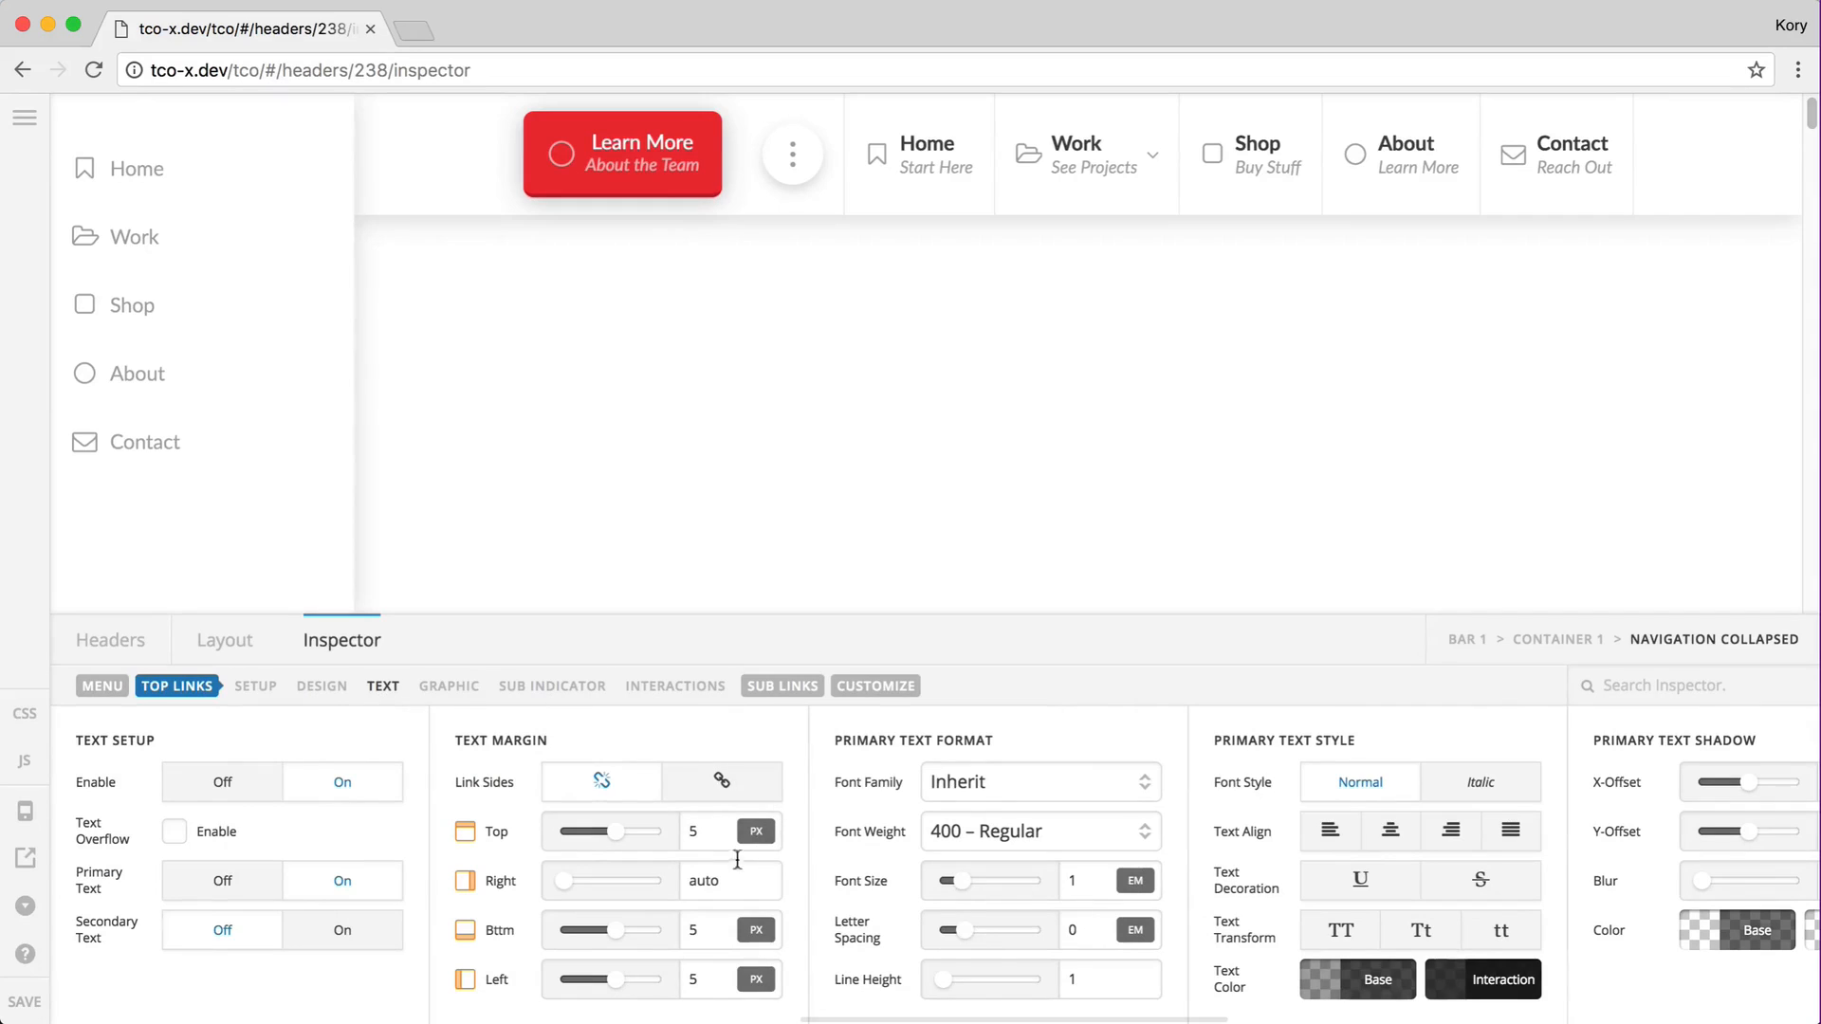
pyautogui.doubleClick(707, 879)
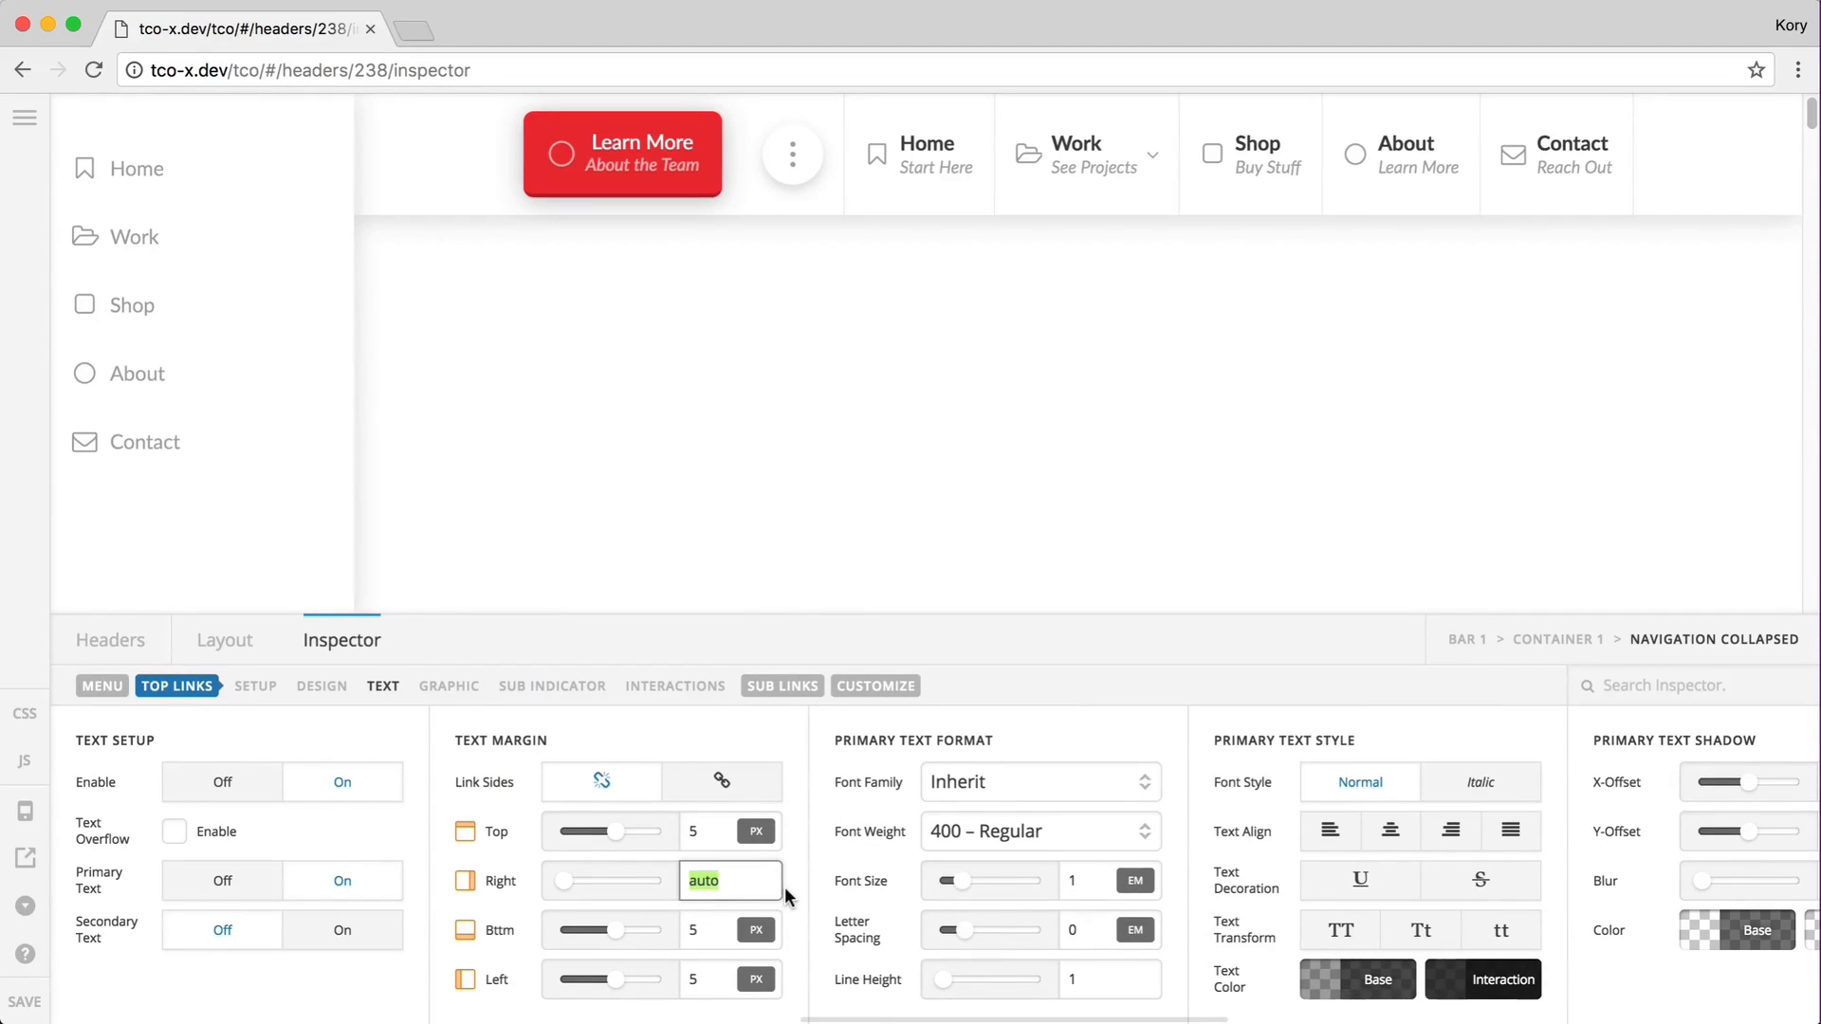
pyautogui.write('5')
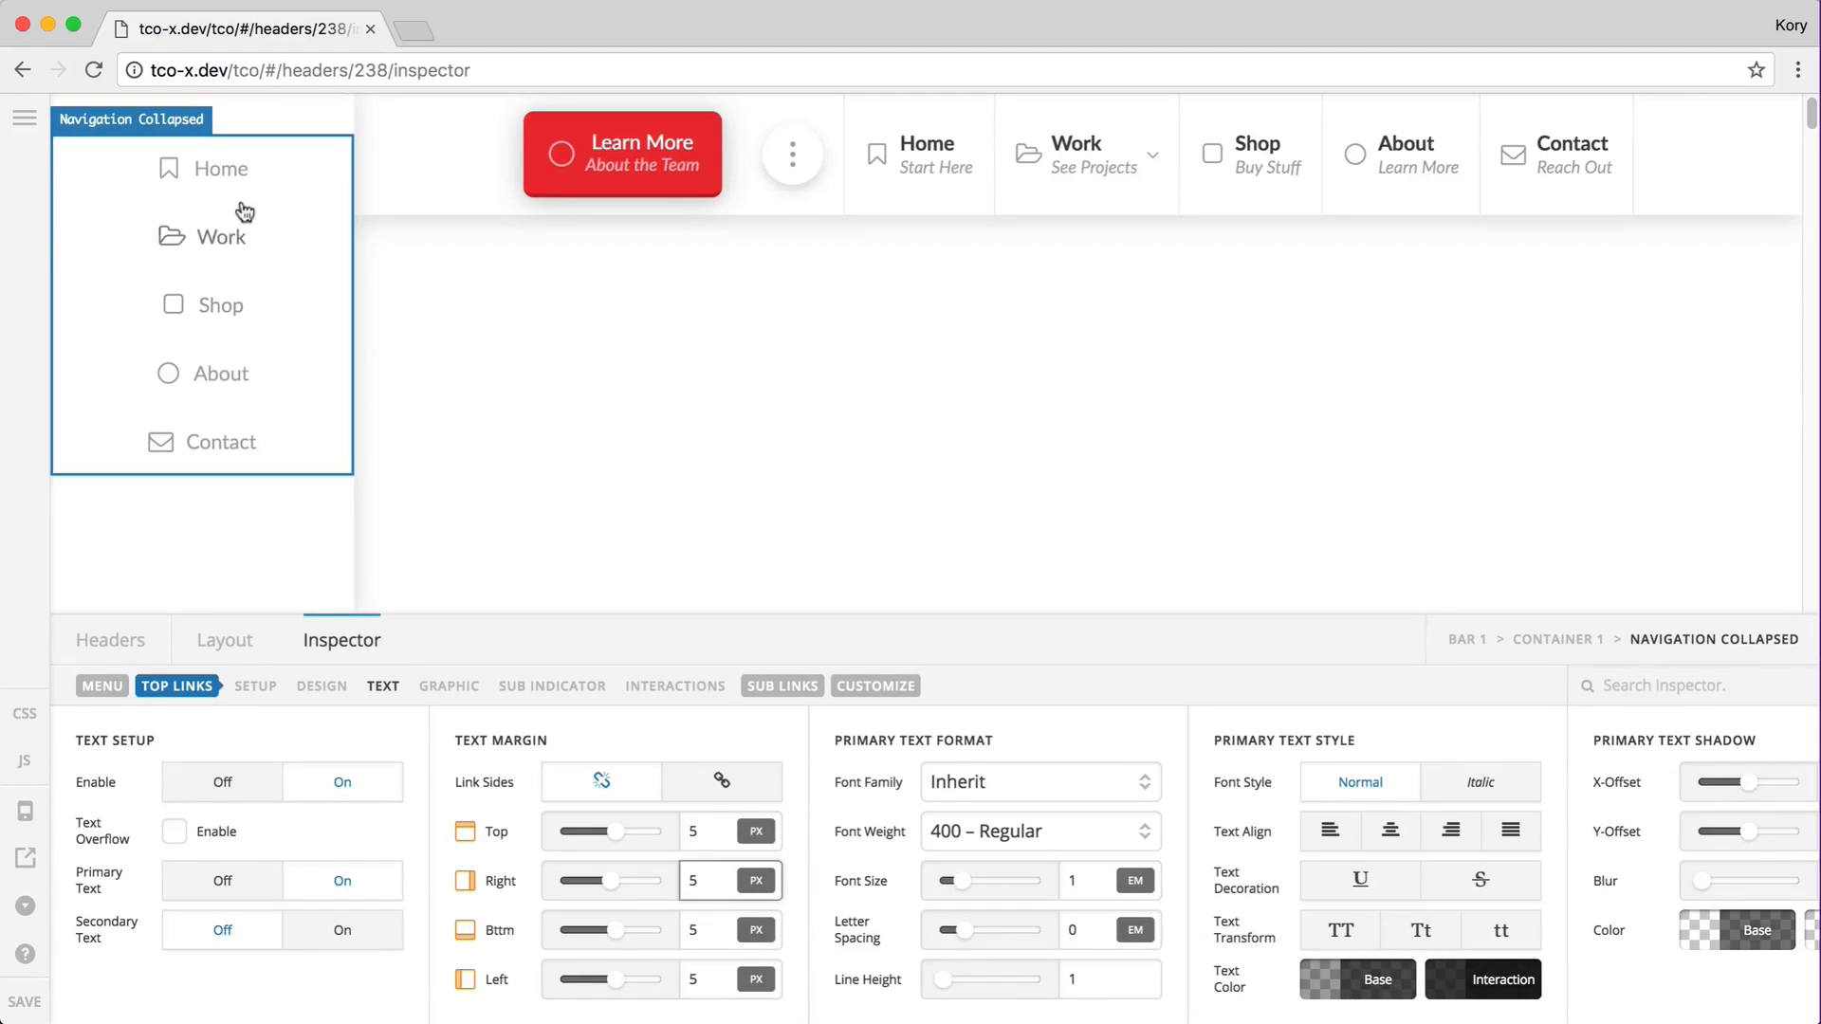
pyautogui.click(700, 979)
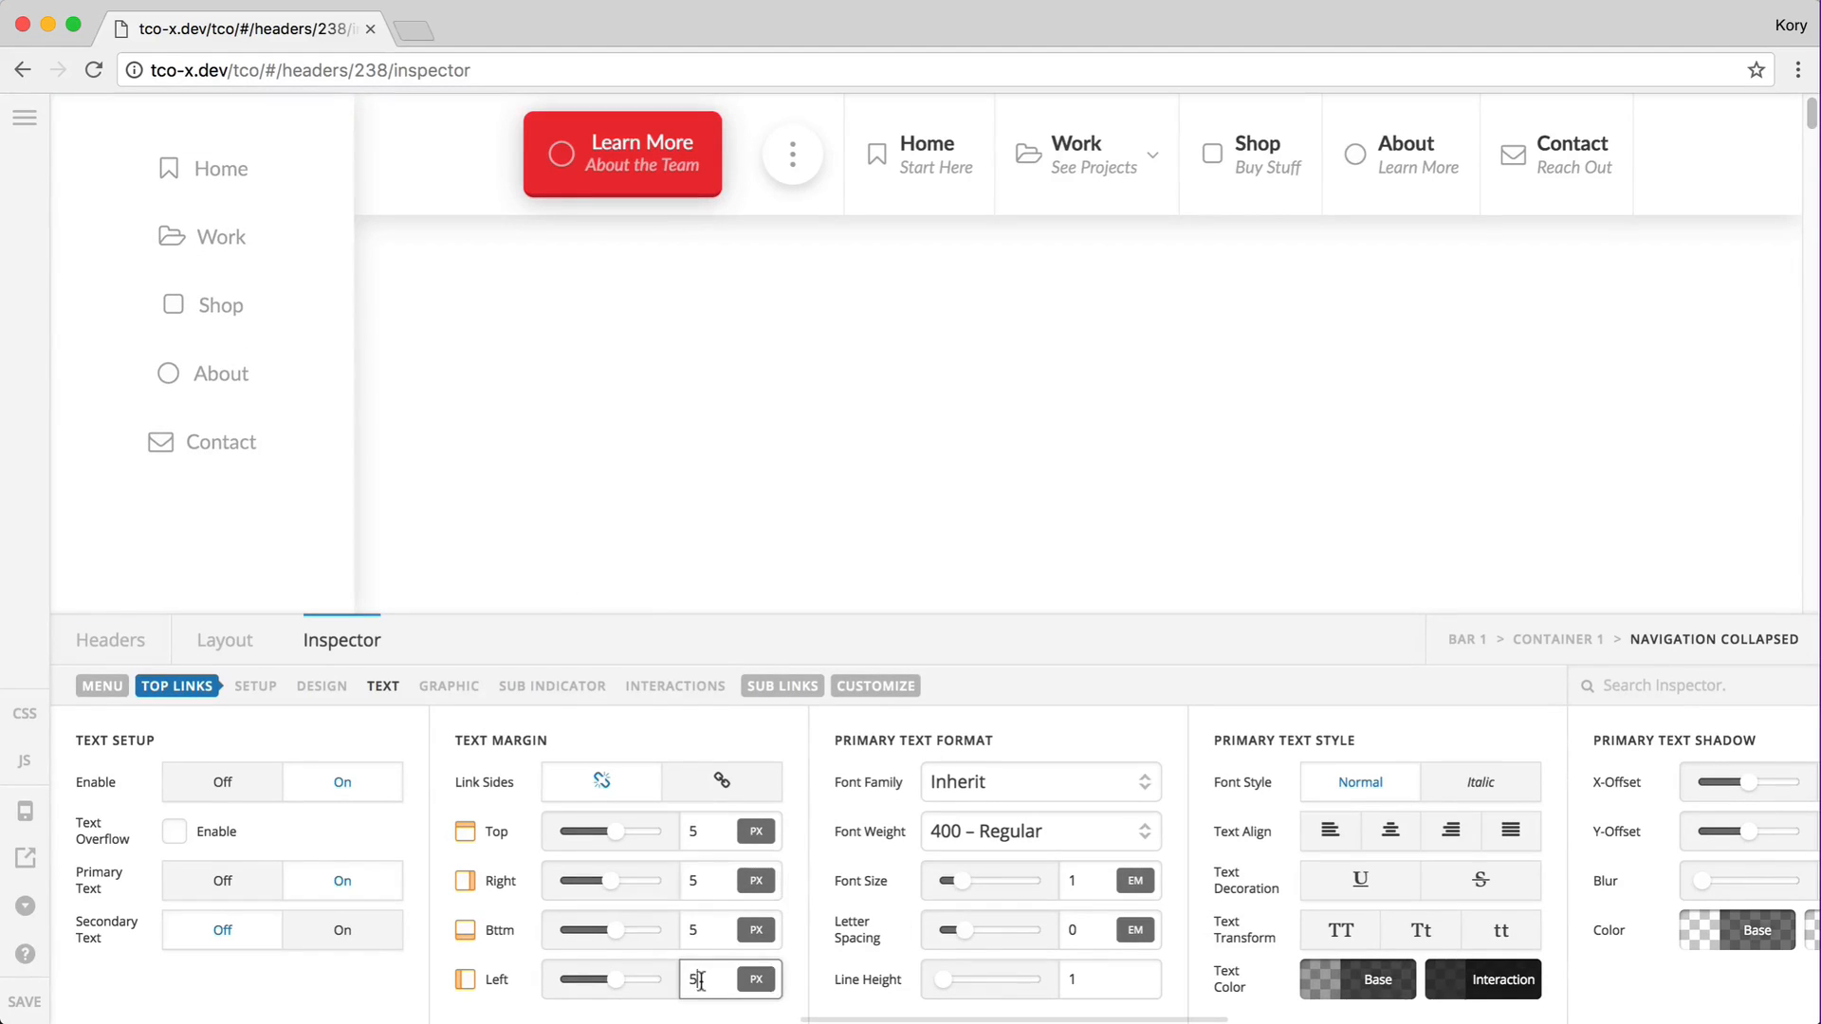
pyautogui.write('auto')
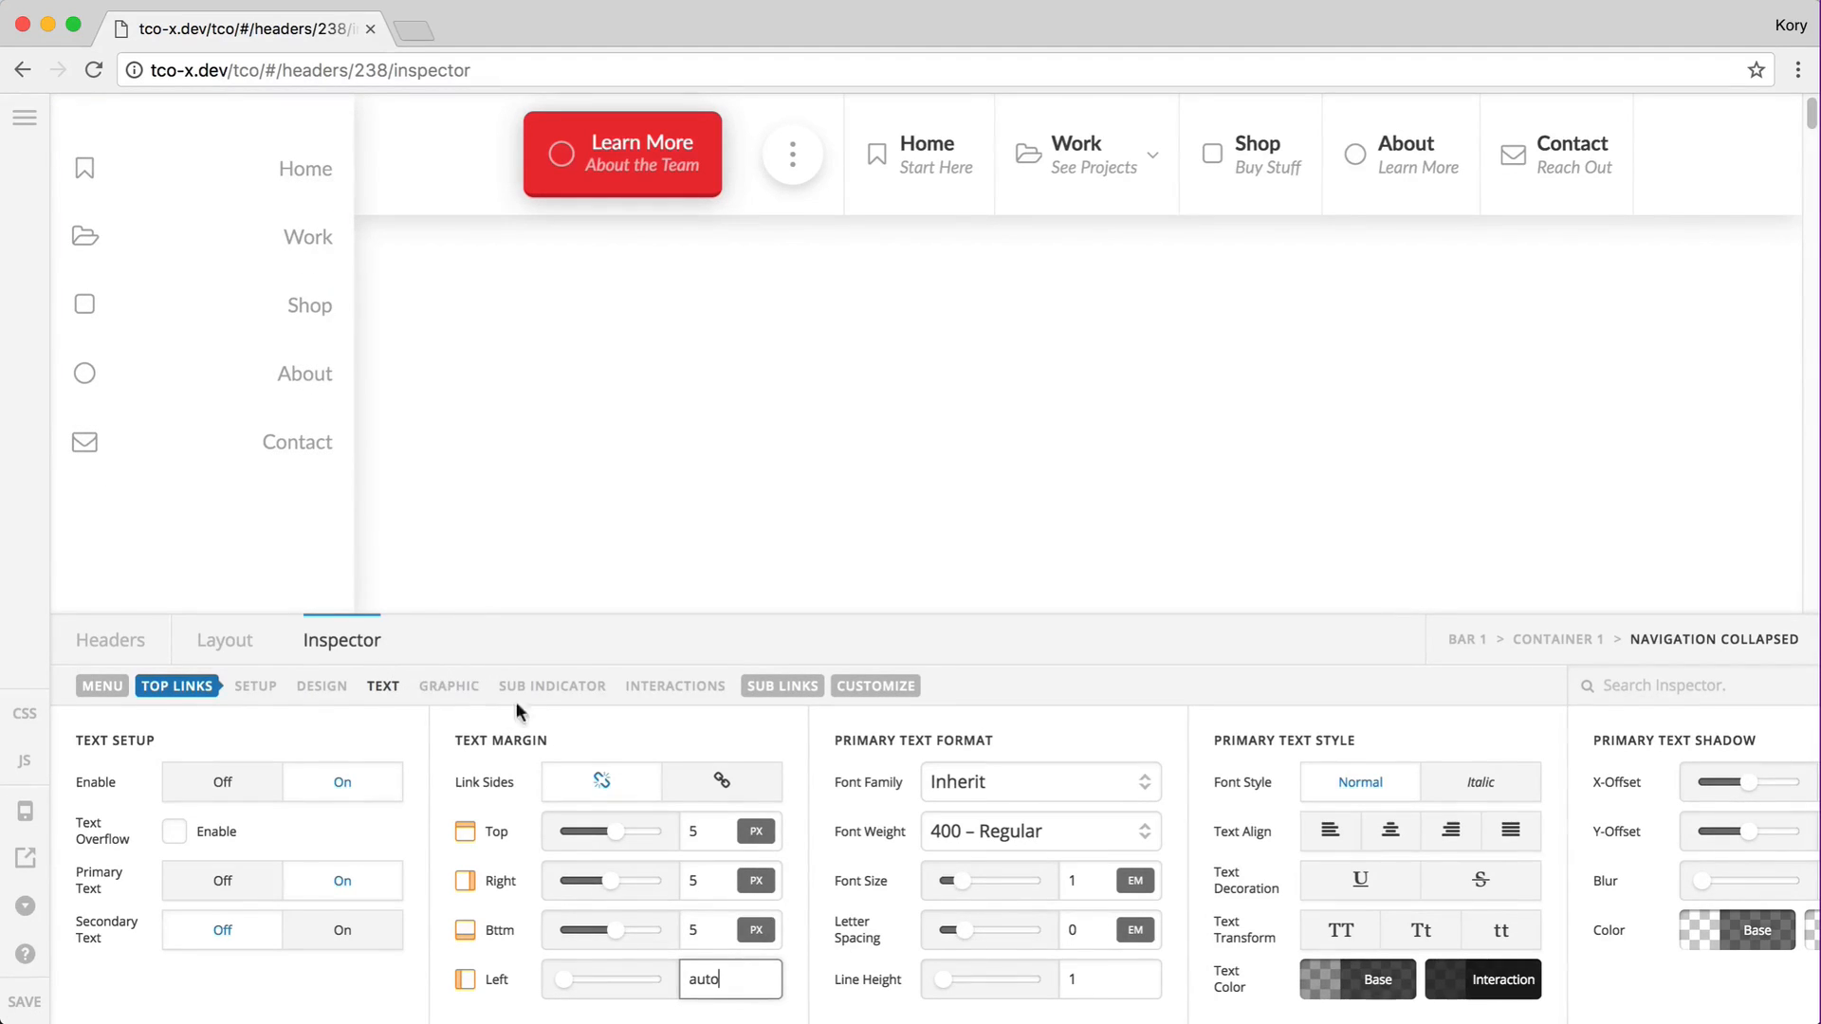
# Step: Compare the top links' graphic icons at auto width, and return the icon width to 1 em
pyautogui.click(459, 688)
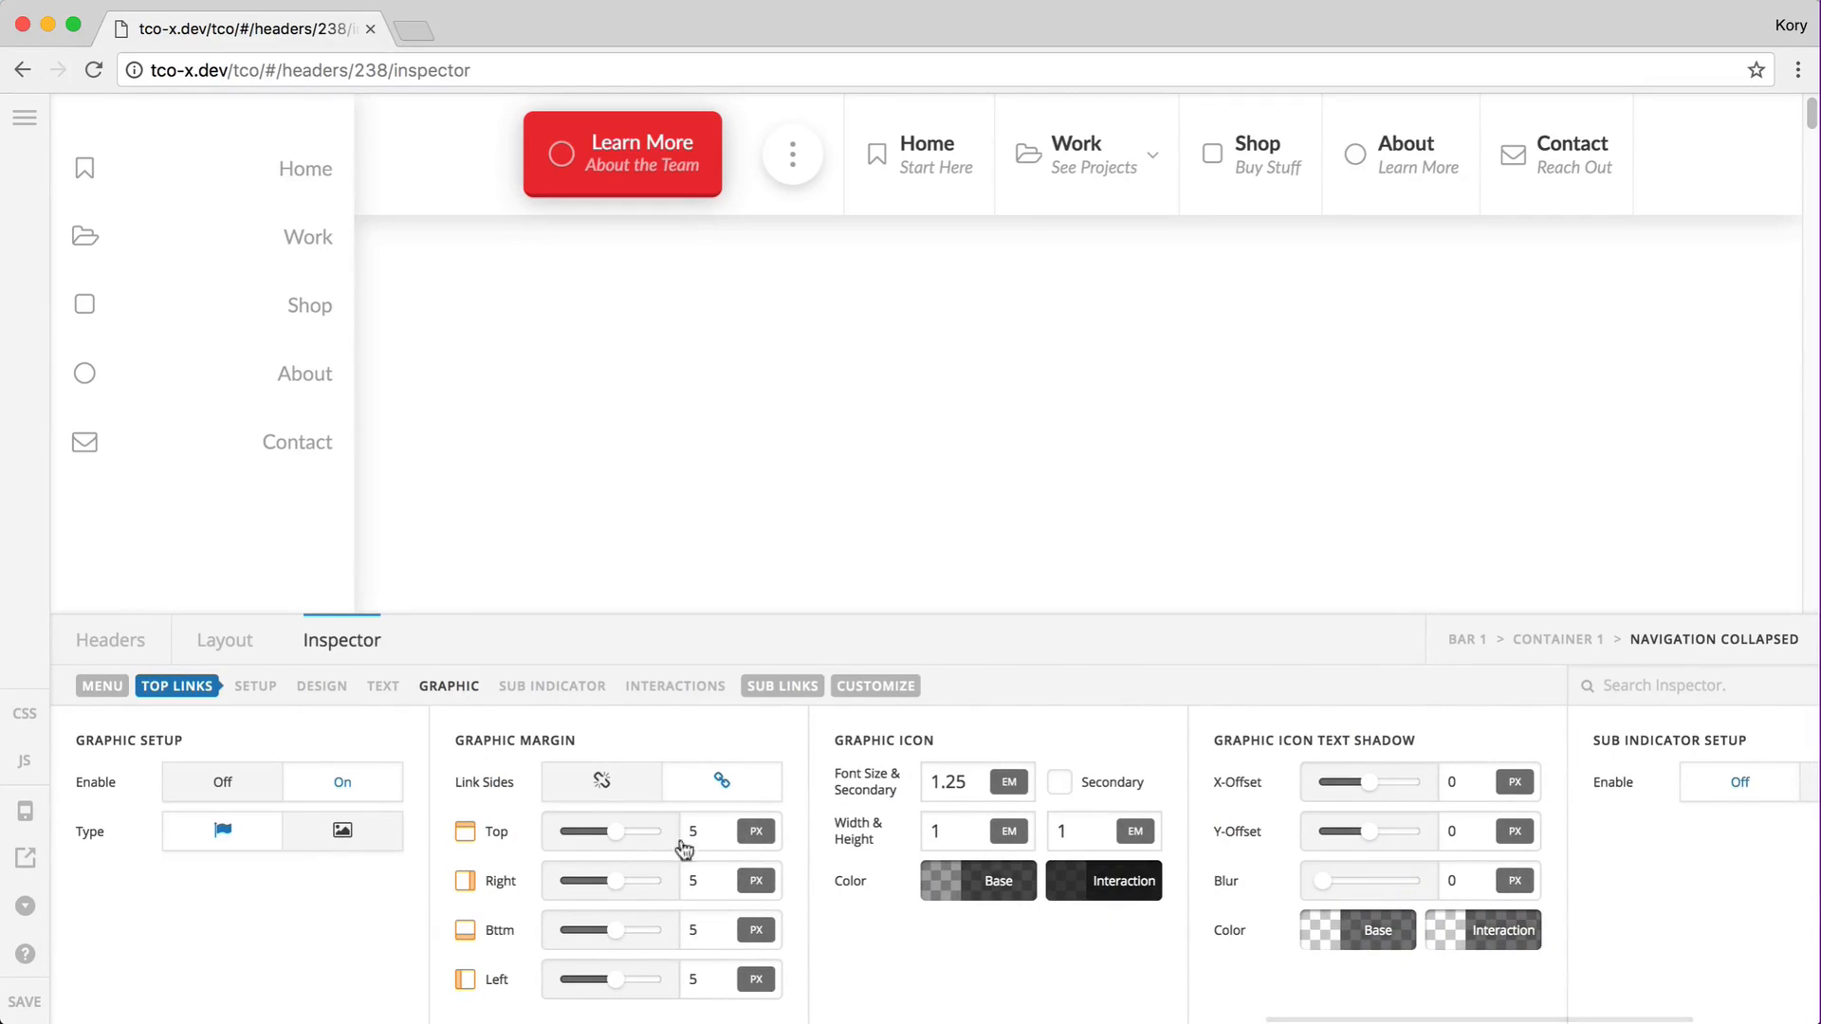
pyautogui.click(939, 830)
pyautogui.write('auto')
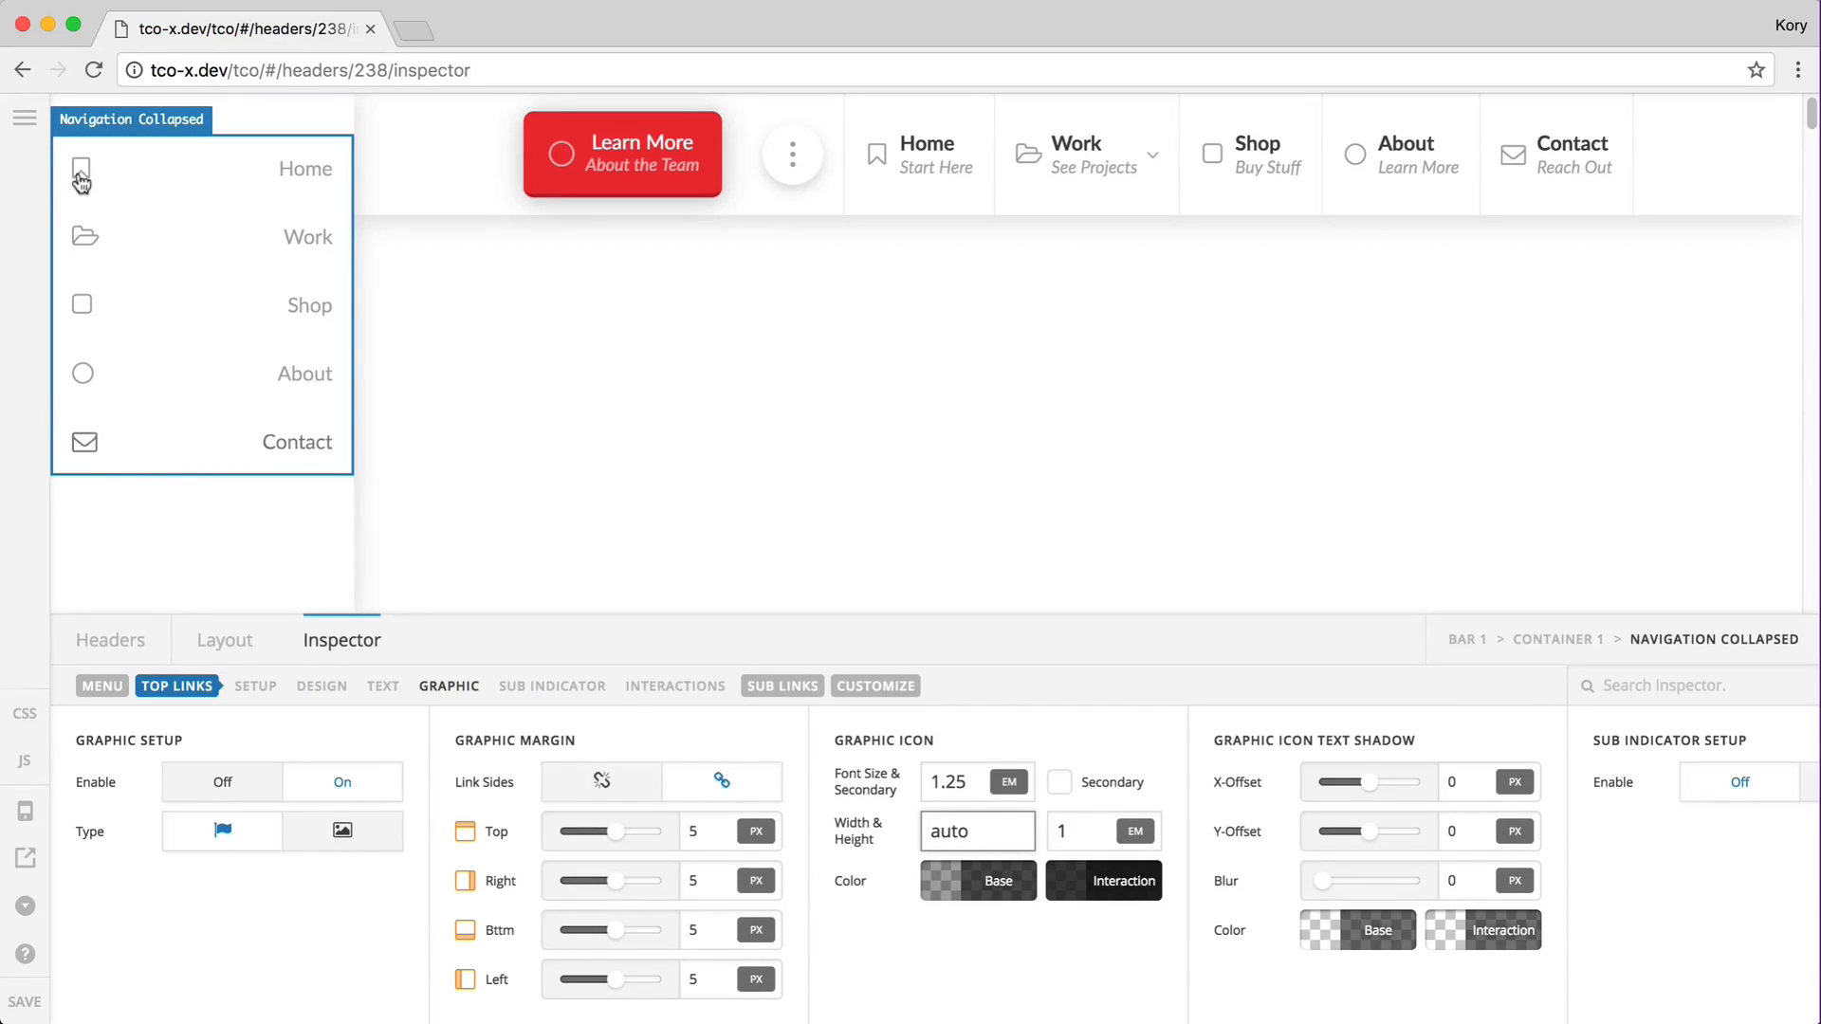
pyautogui.doubleClick(972, 832)
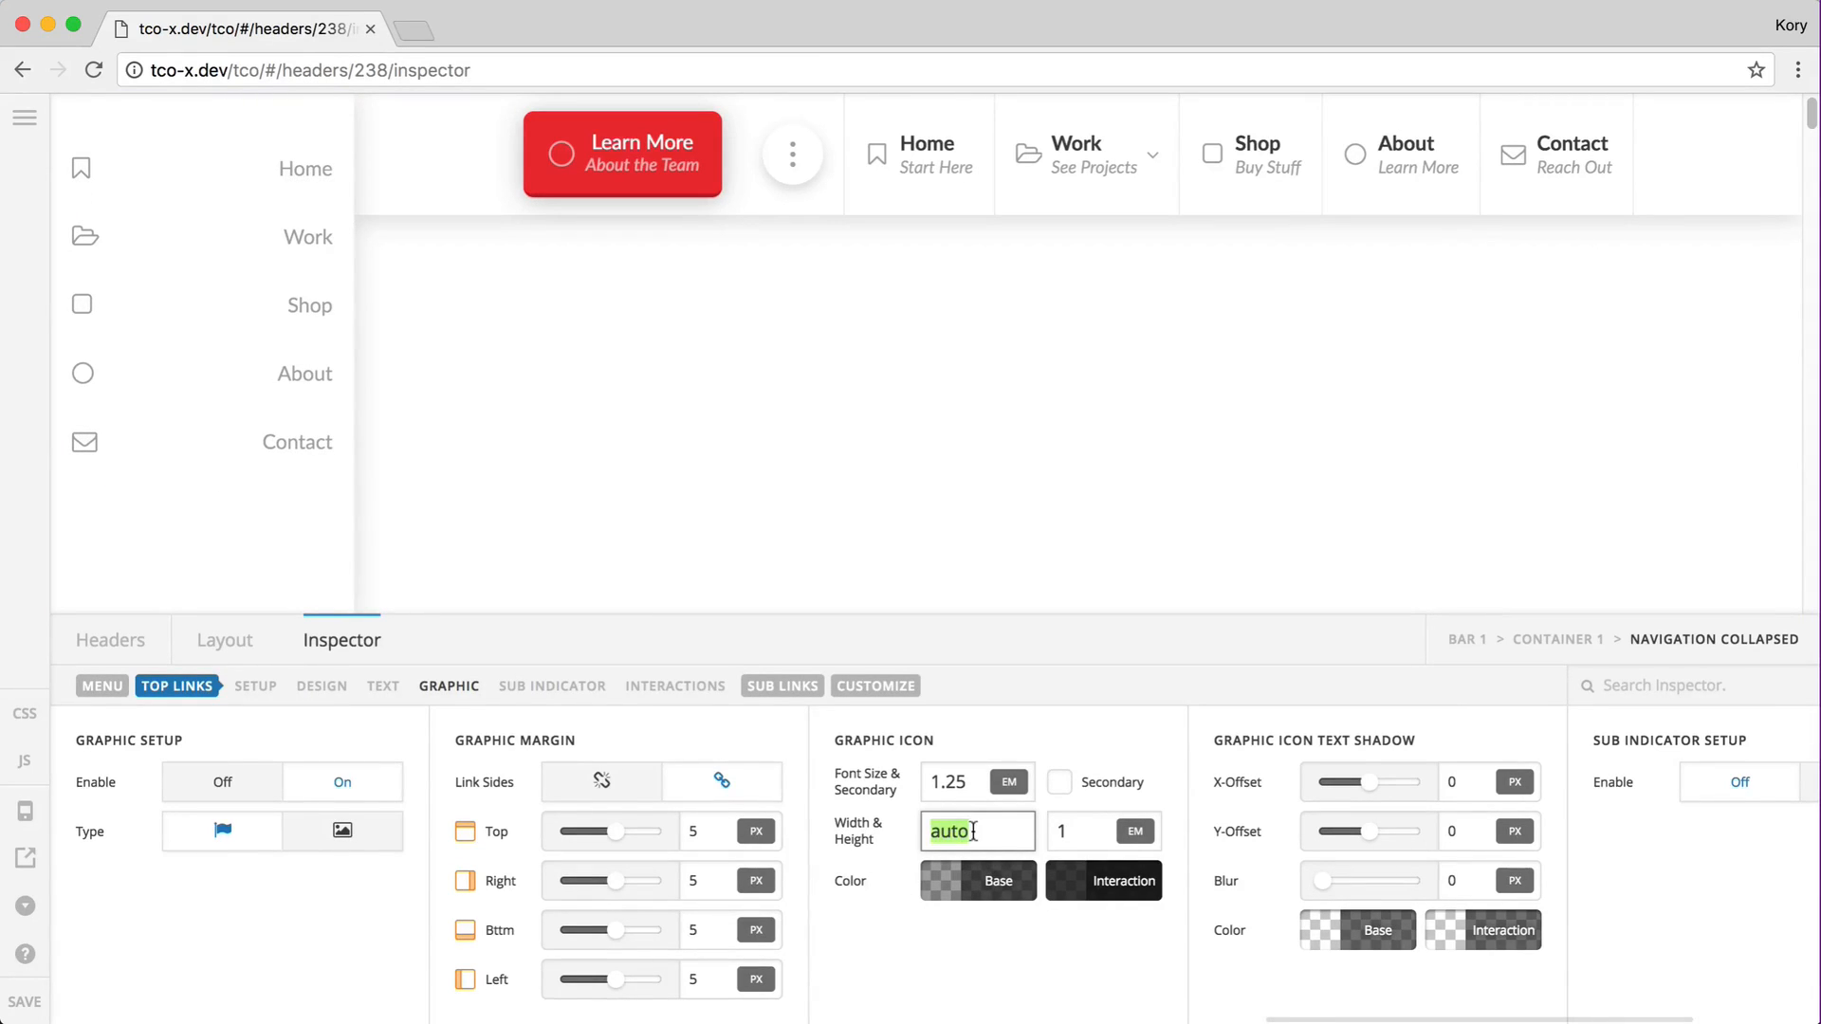
pyautogui.write('1em')
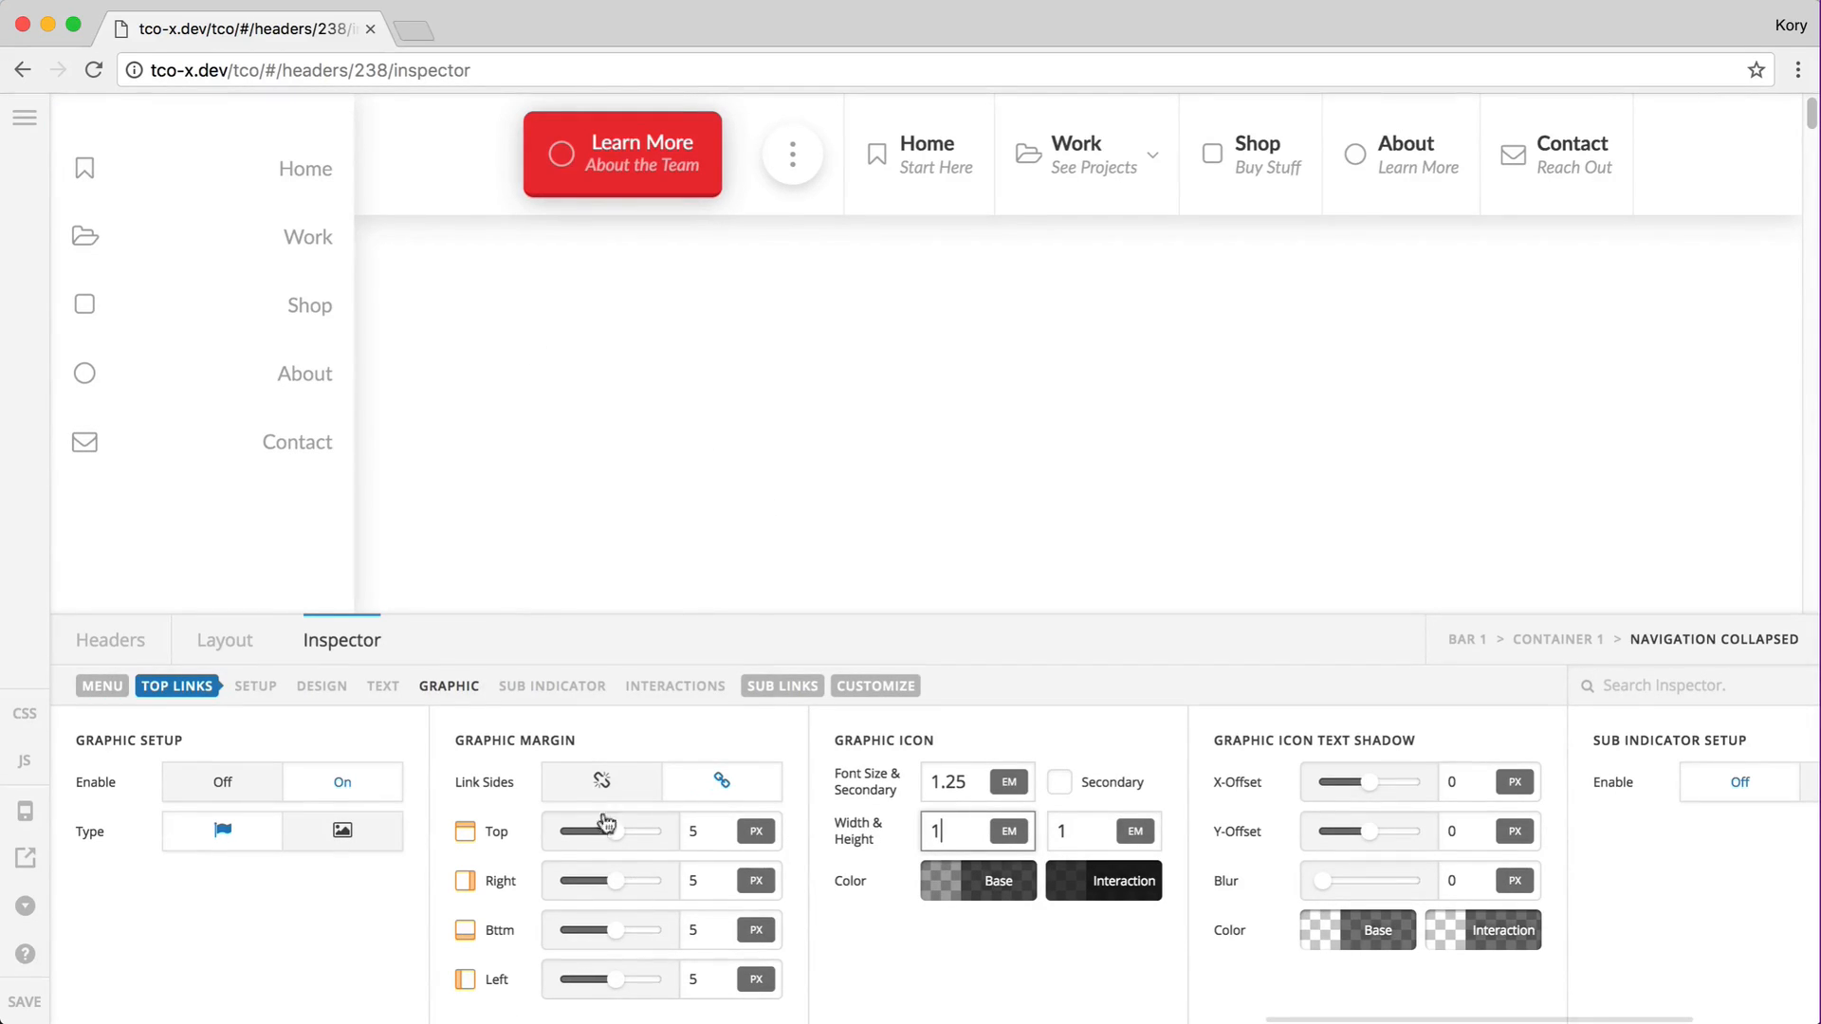
# Step: Delete the bar in the left region of the header layout
pyautogui.click(223, 640)
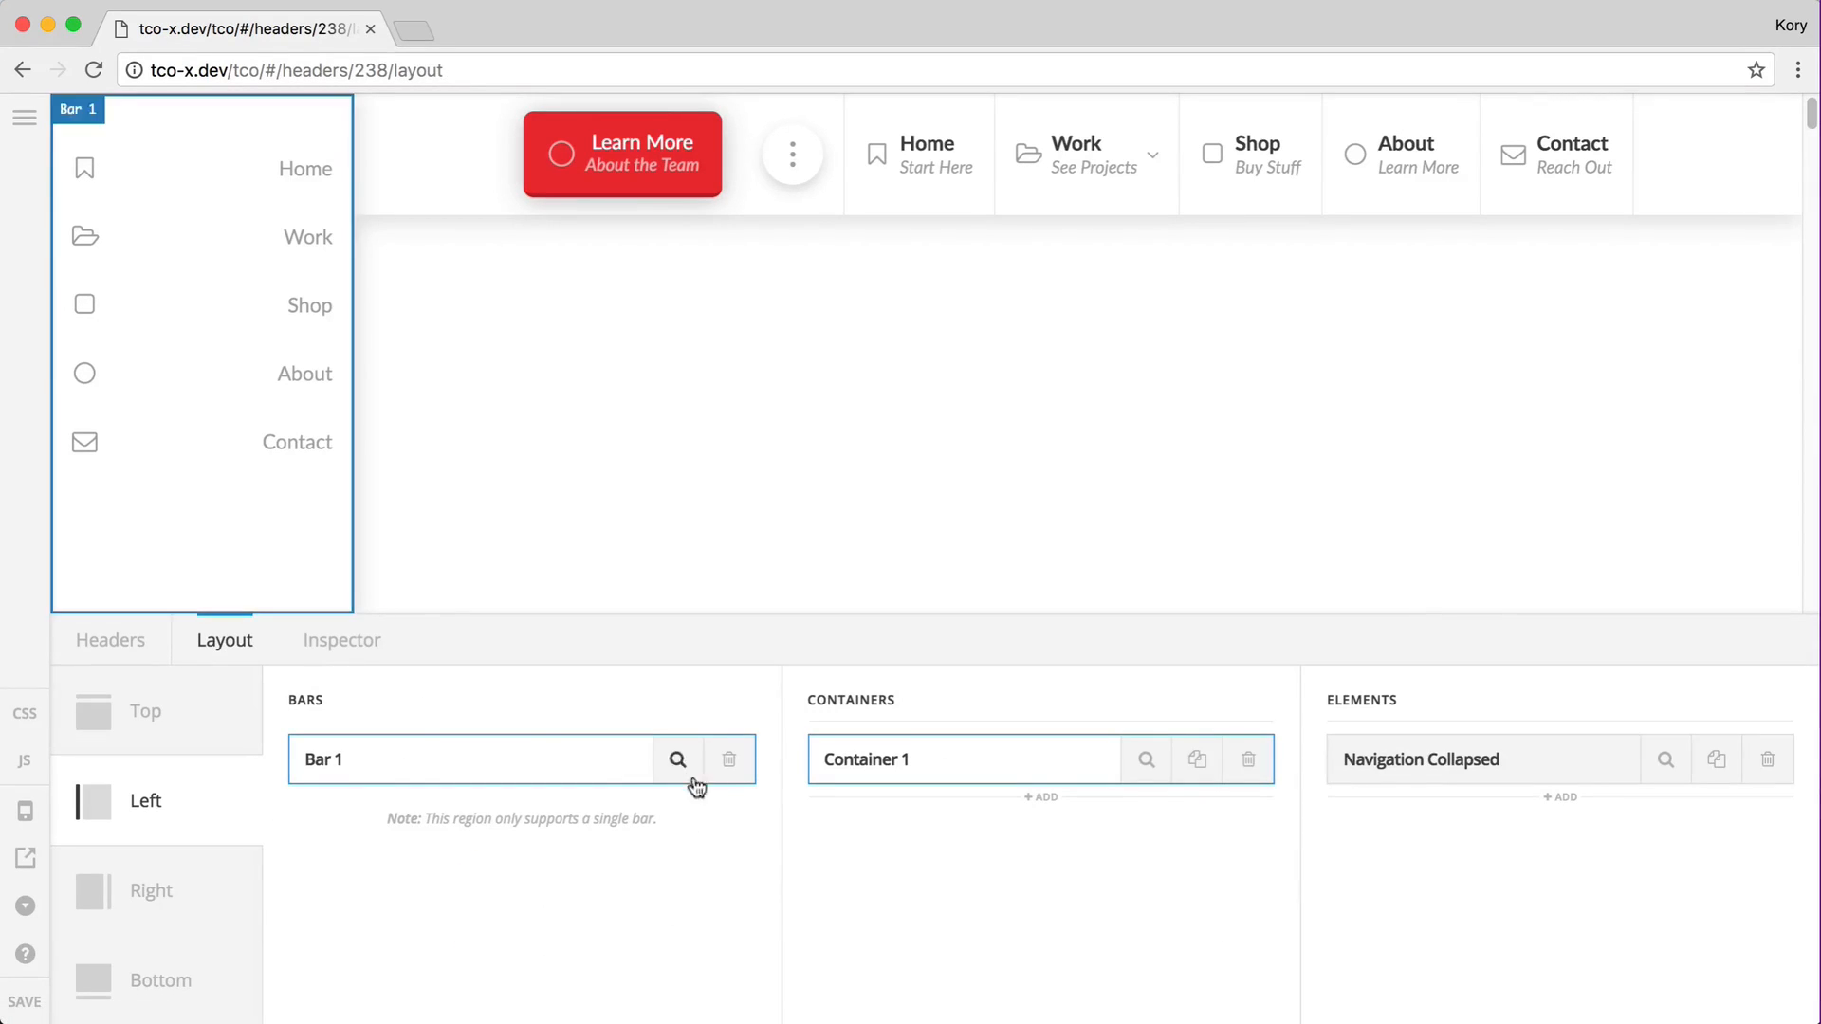
pyautogui.click(728, 770)
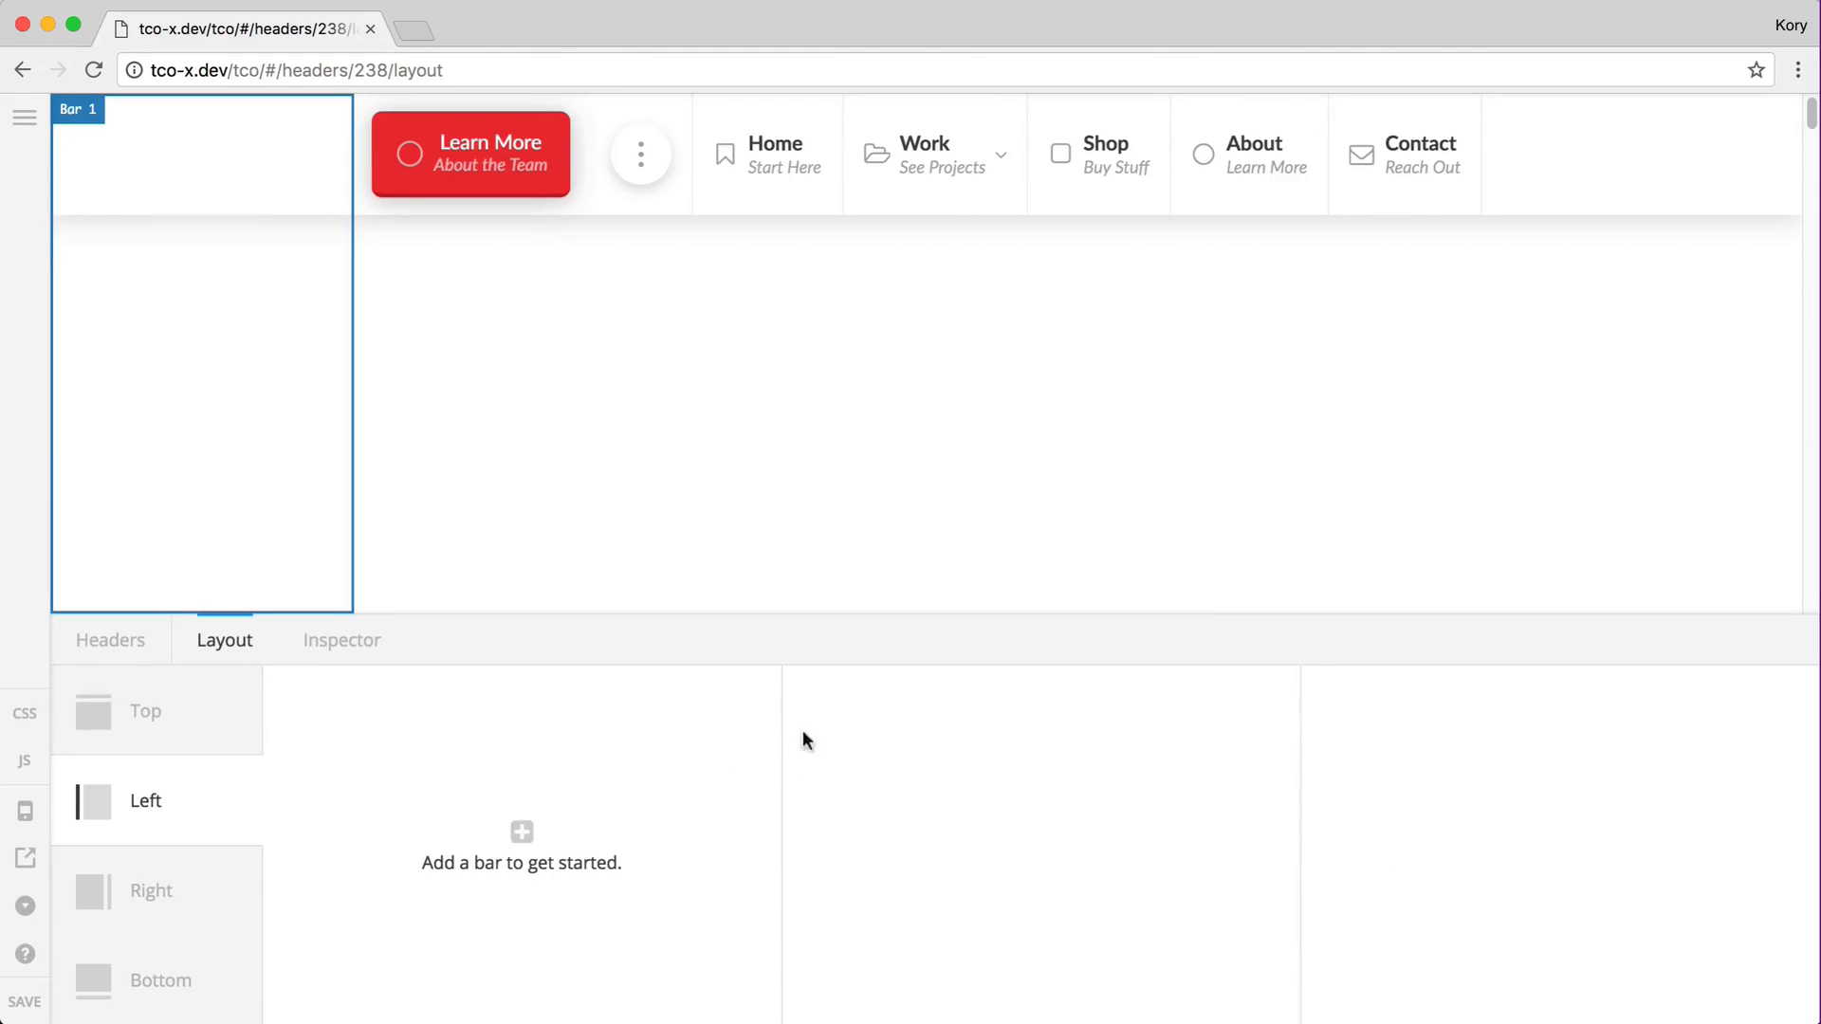
# Step: Examine the text and graphic interaction options available for the Learn More button
pyautogui.click(536, 166)
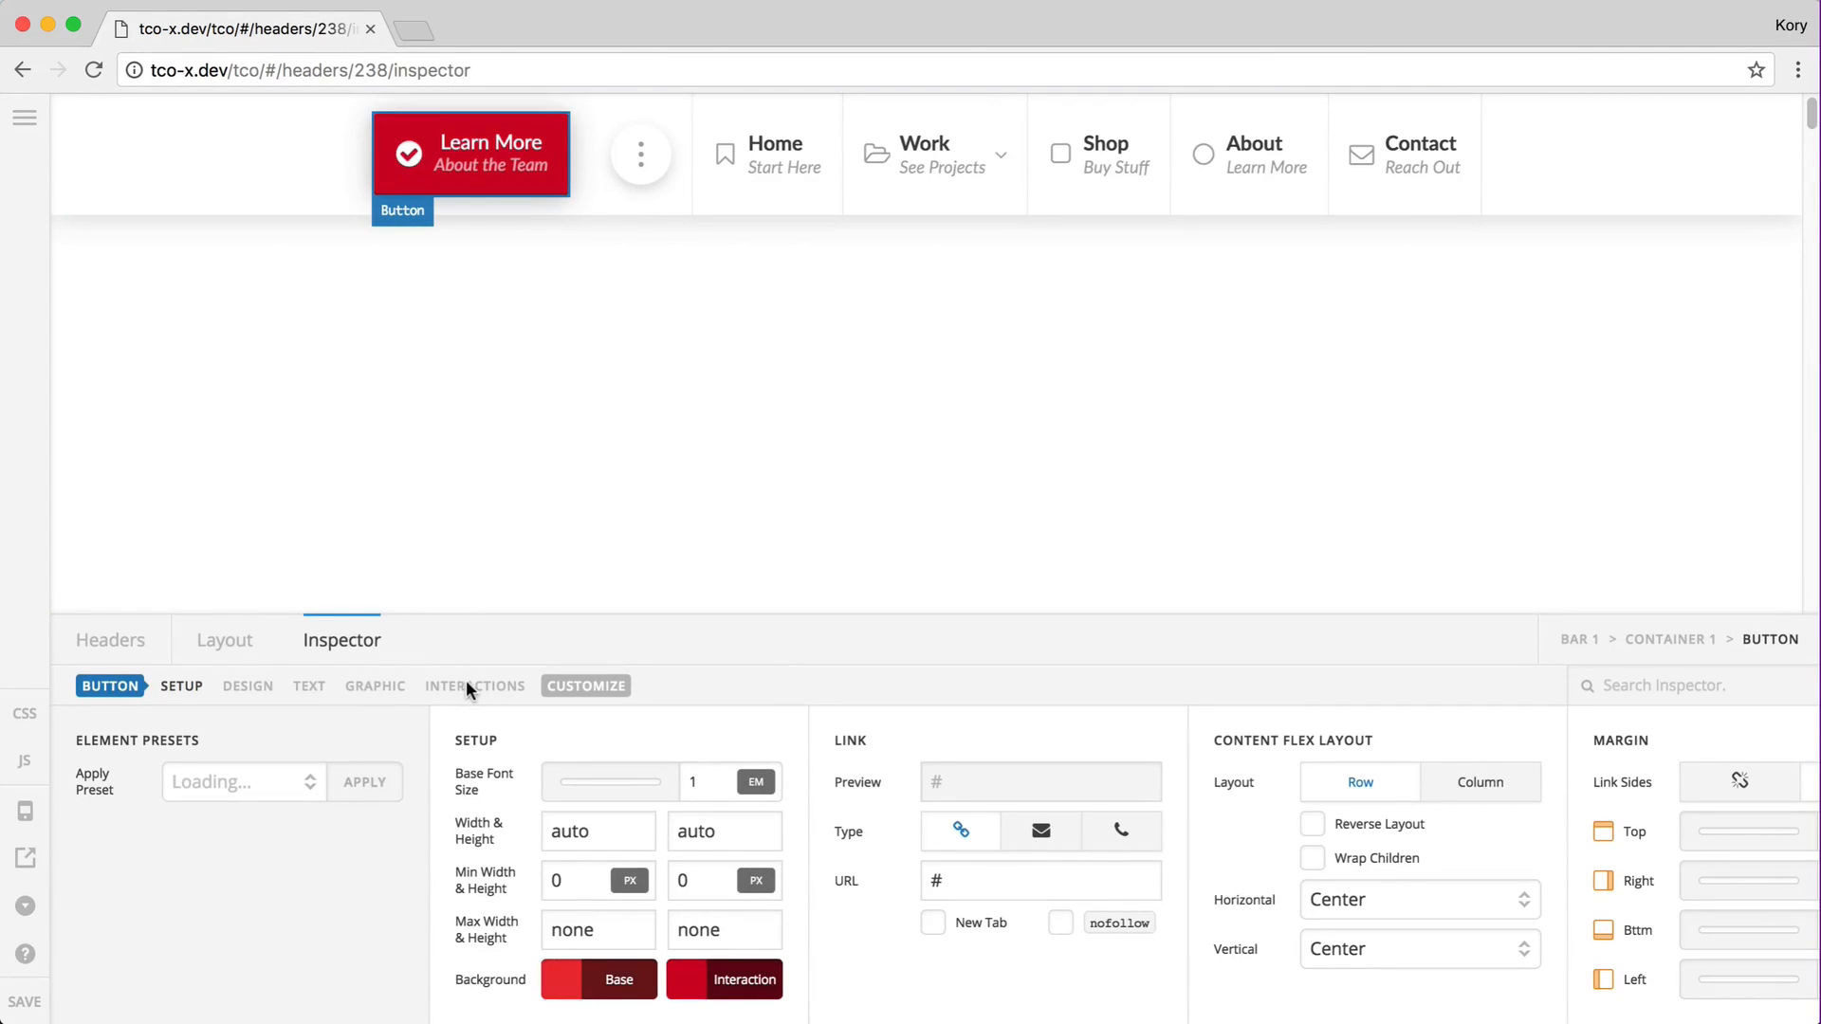
pyautogui.click(485, 692)
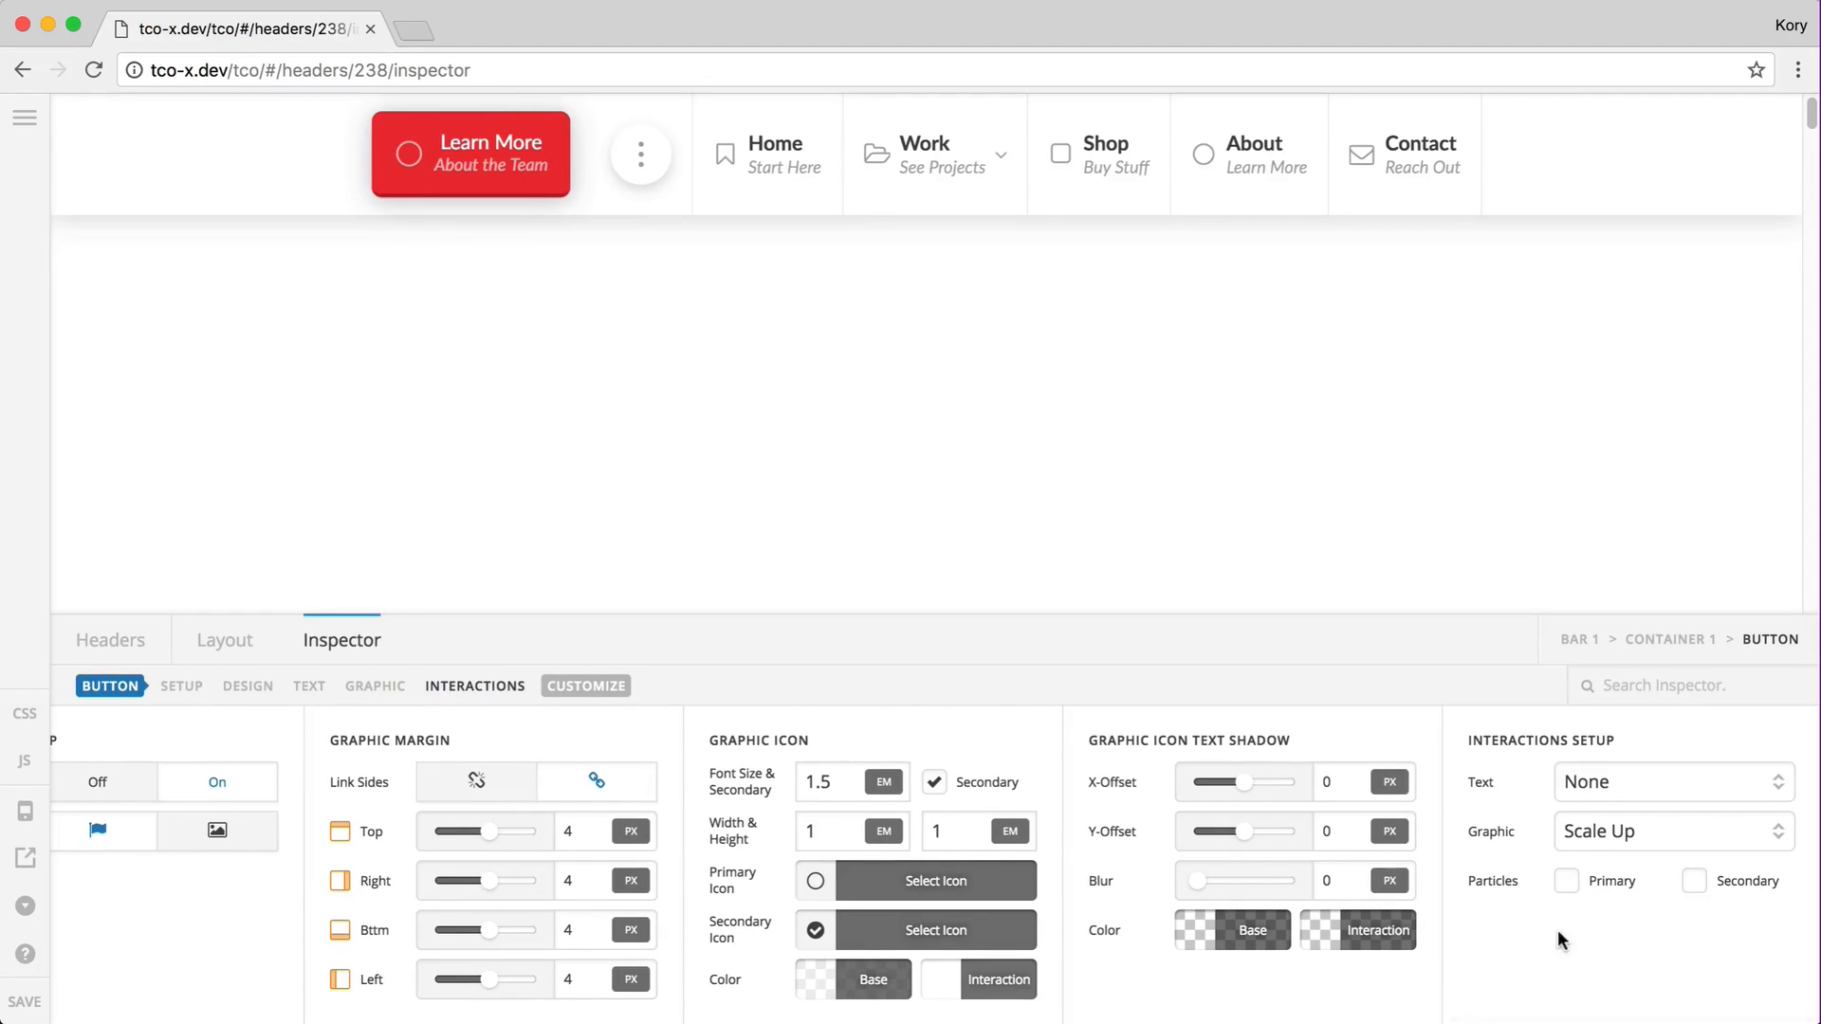
pyautogui.click(1612, 789)
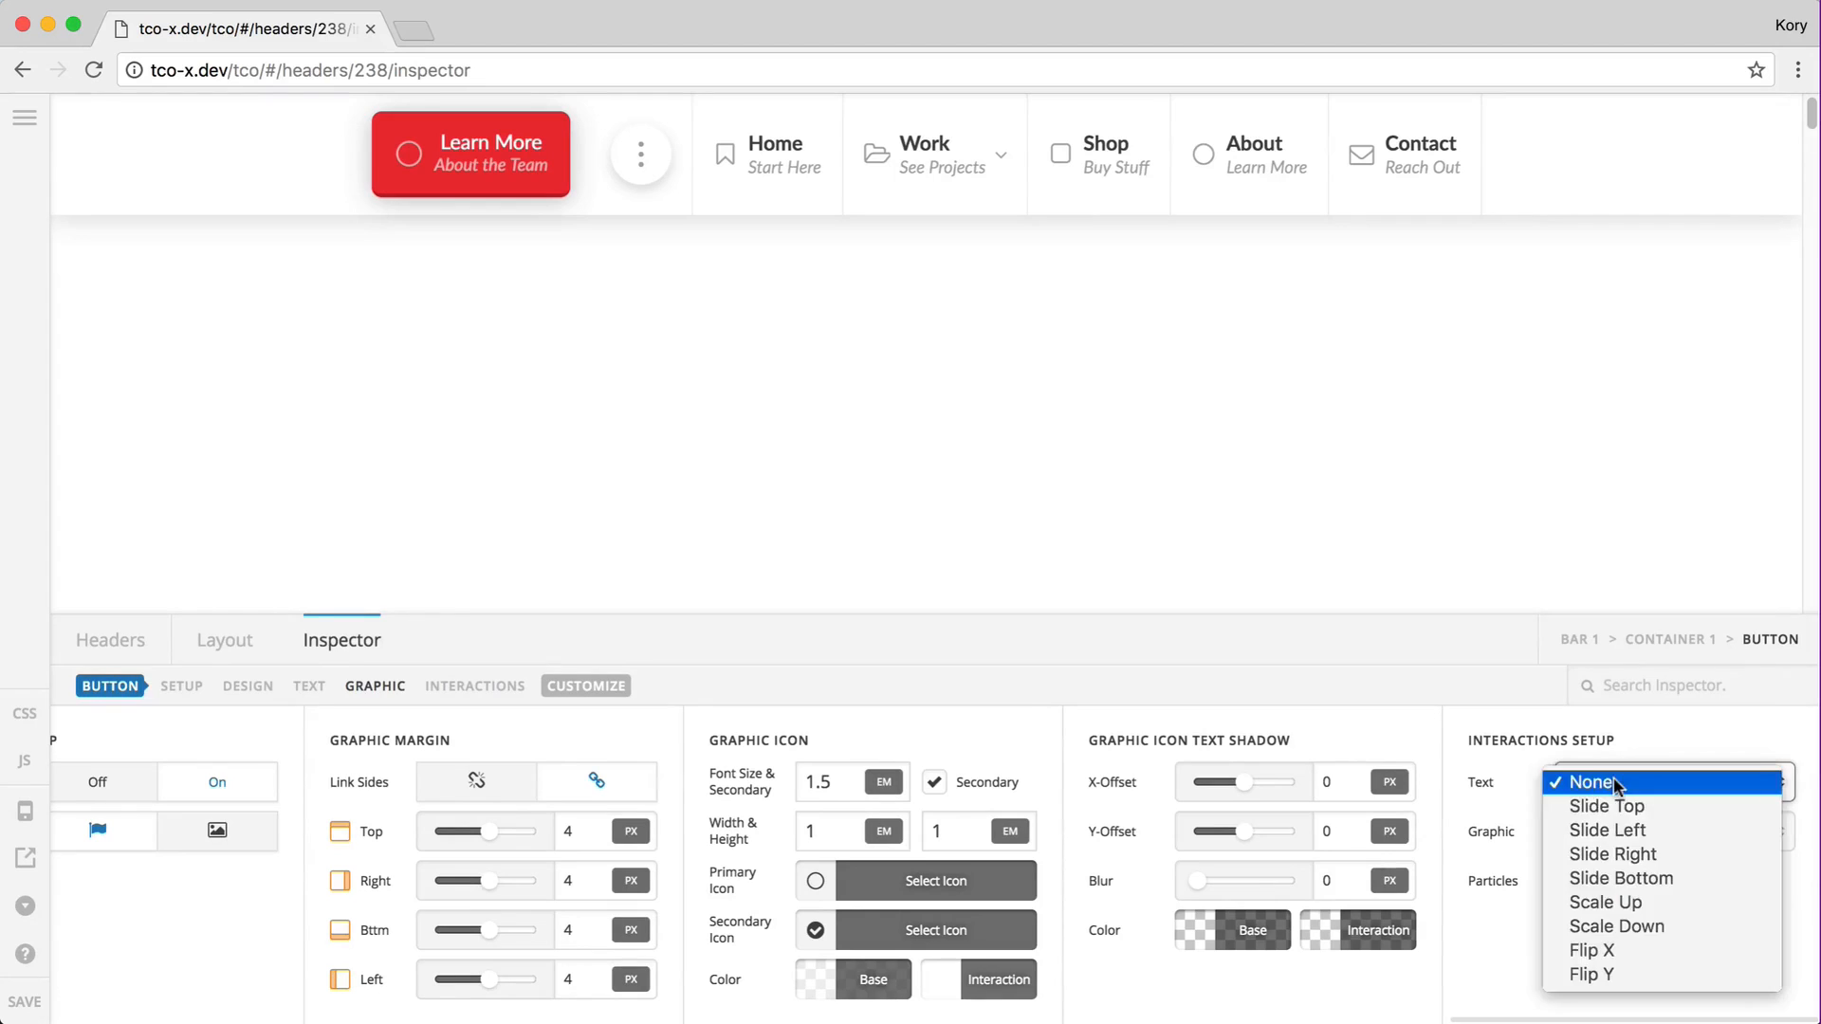
pyautogui.click(1494, 937)
pyautogui.click(1652, 823)
pyautogui.click(1506, 957)
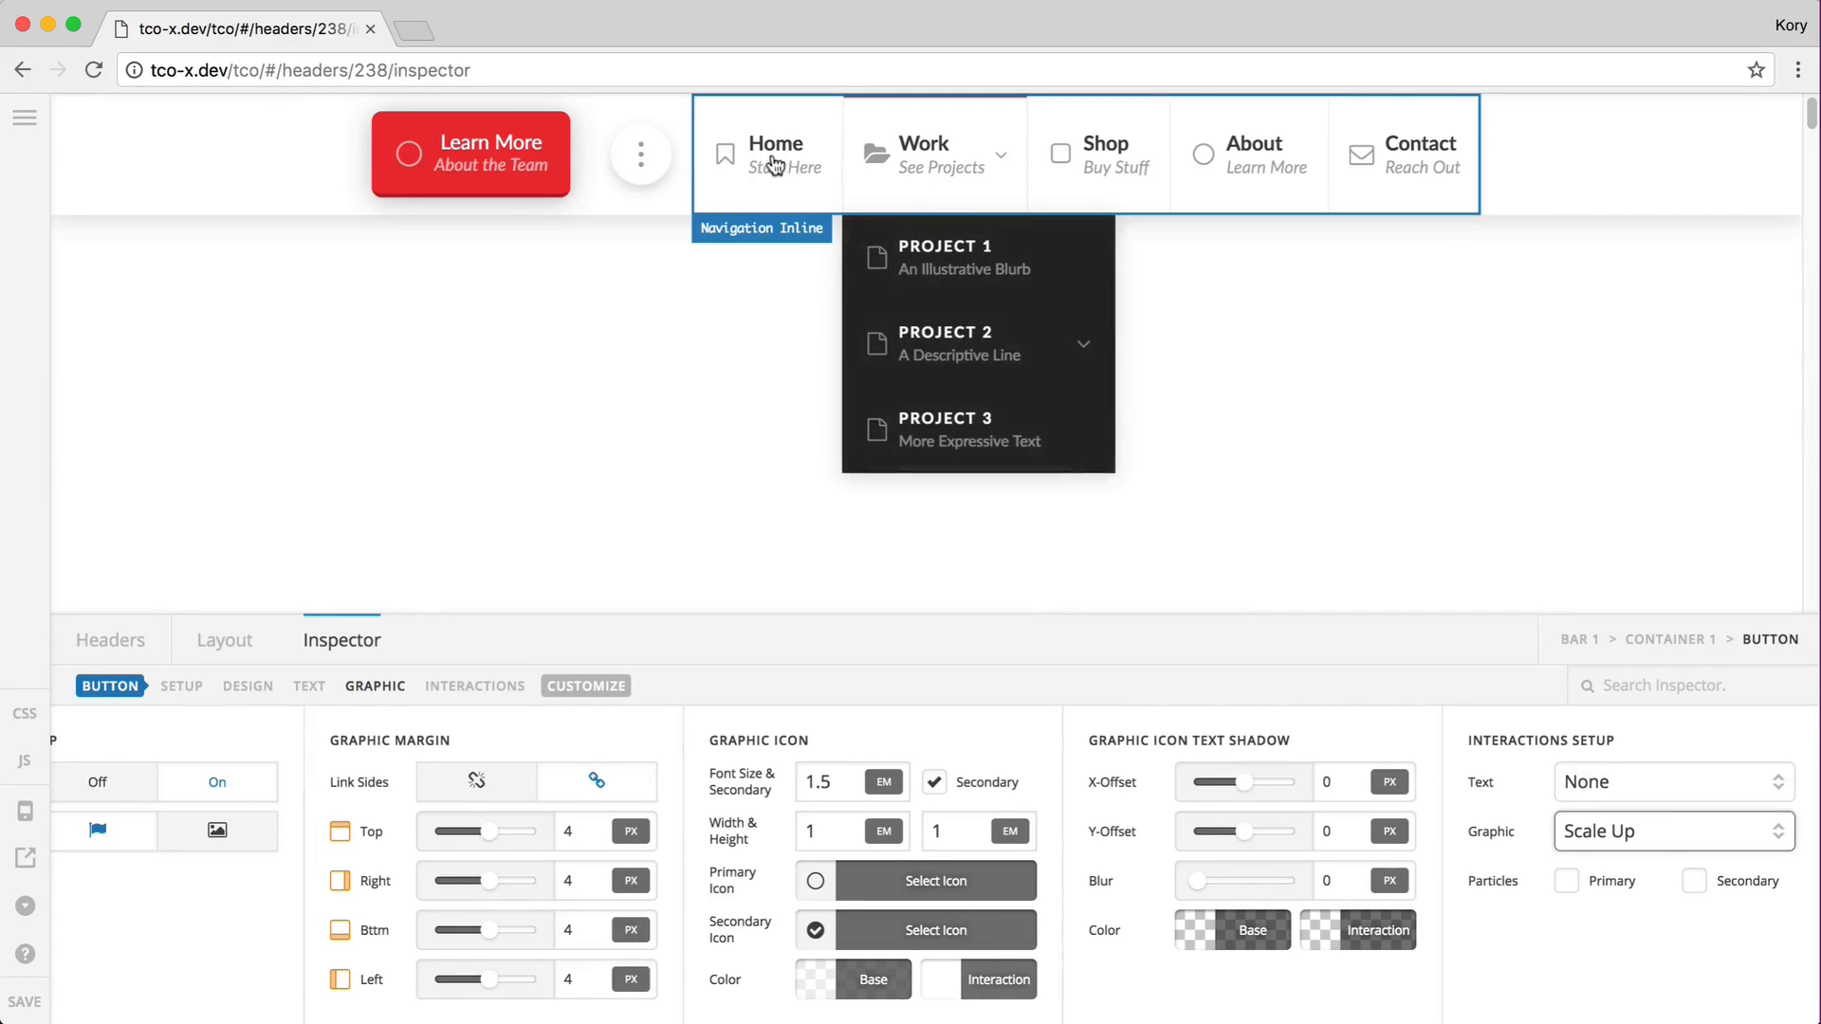
# Step: Set the text interaction of the inline navigation's top links to Slide Bottom
pyautogui.click(904, 141)
pyautogui.click(195, 687)
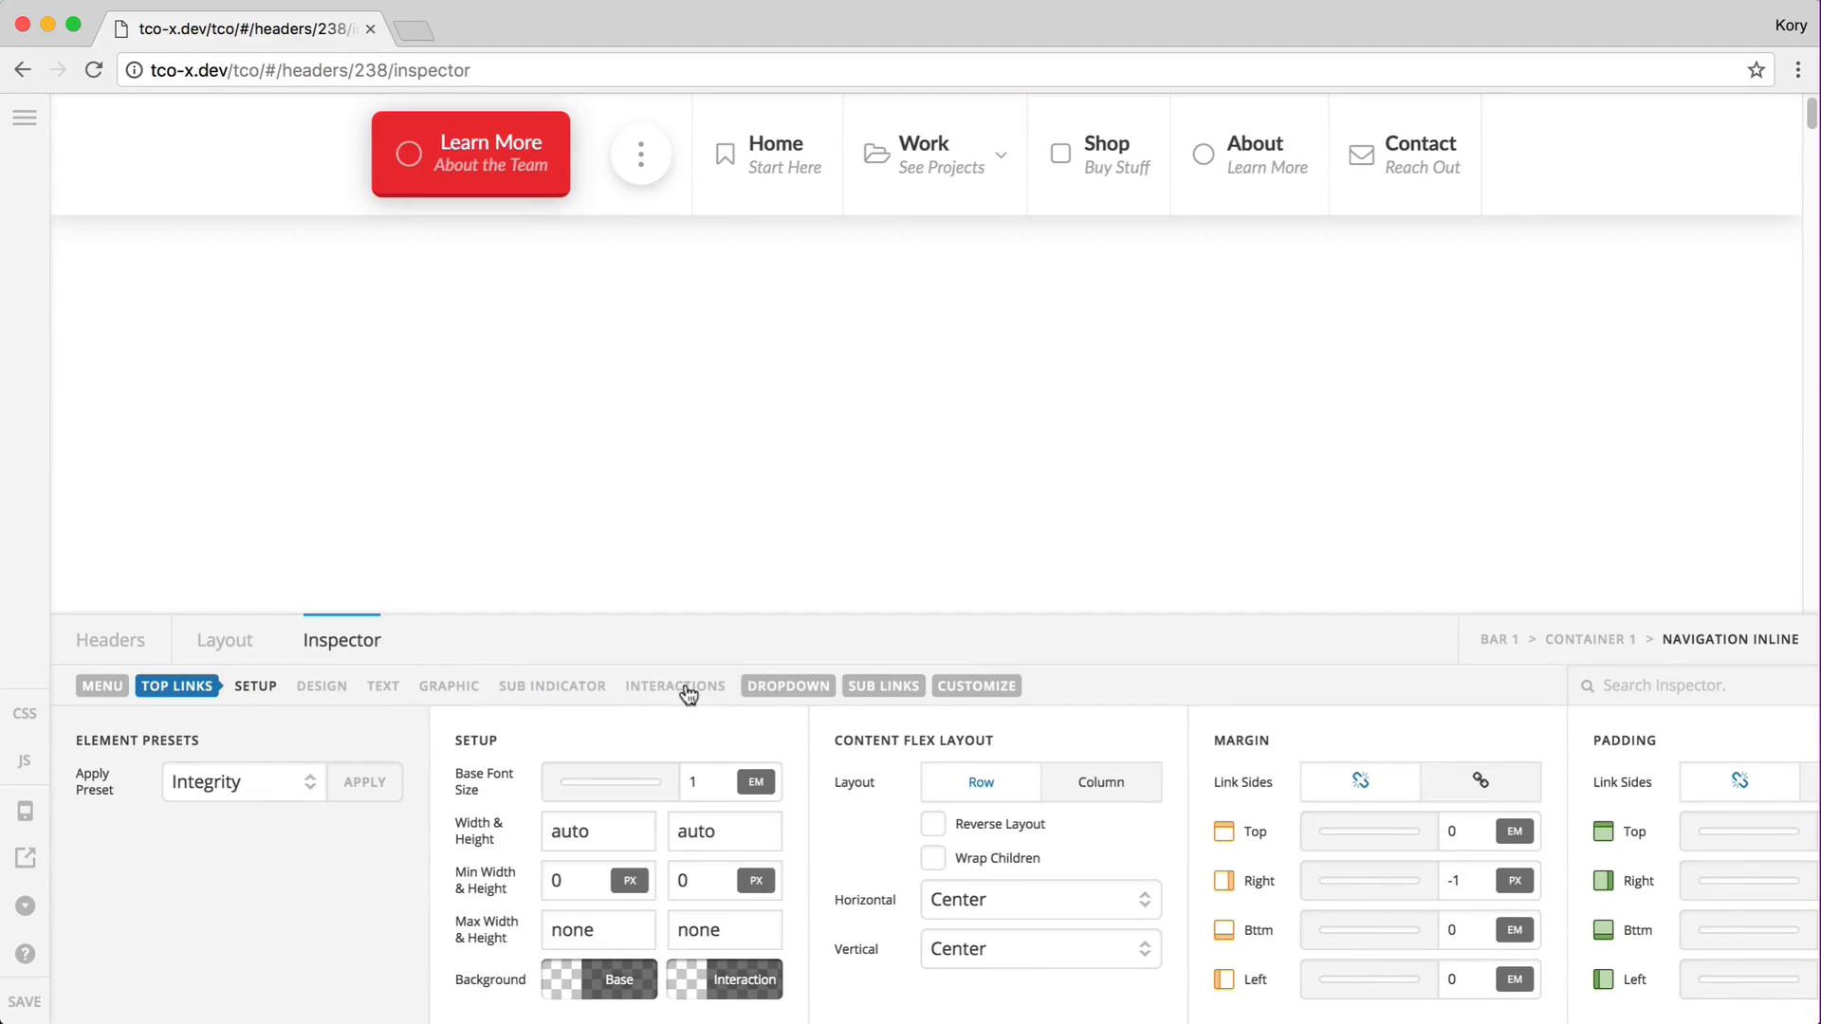
pyautogui.click(700, 702)
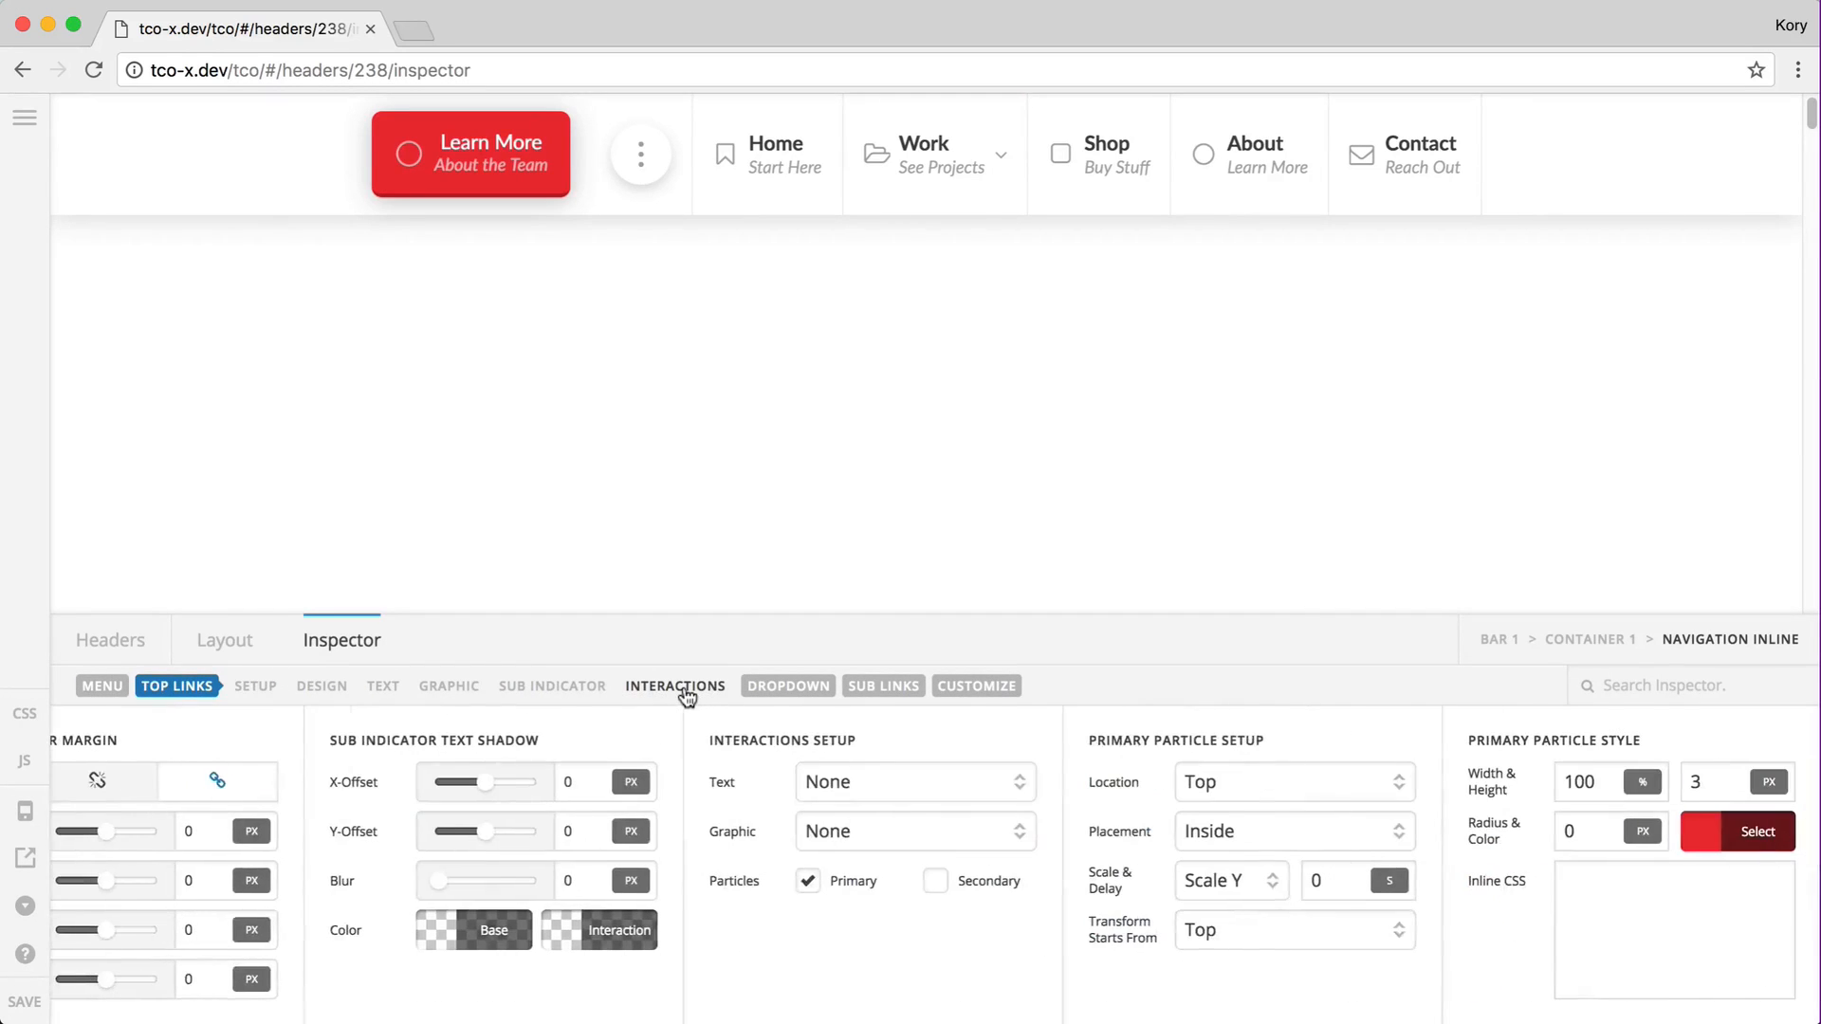
pyautogui.hscroll(-10, 632, 867)
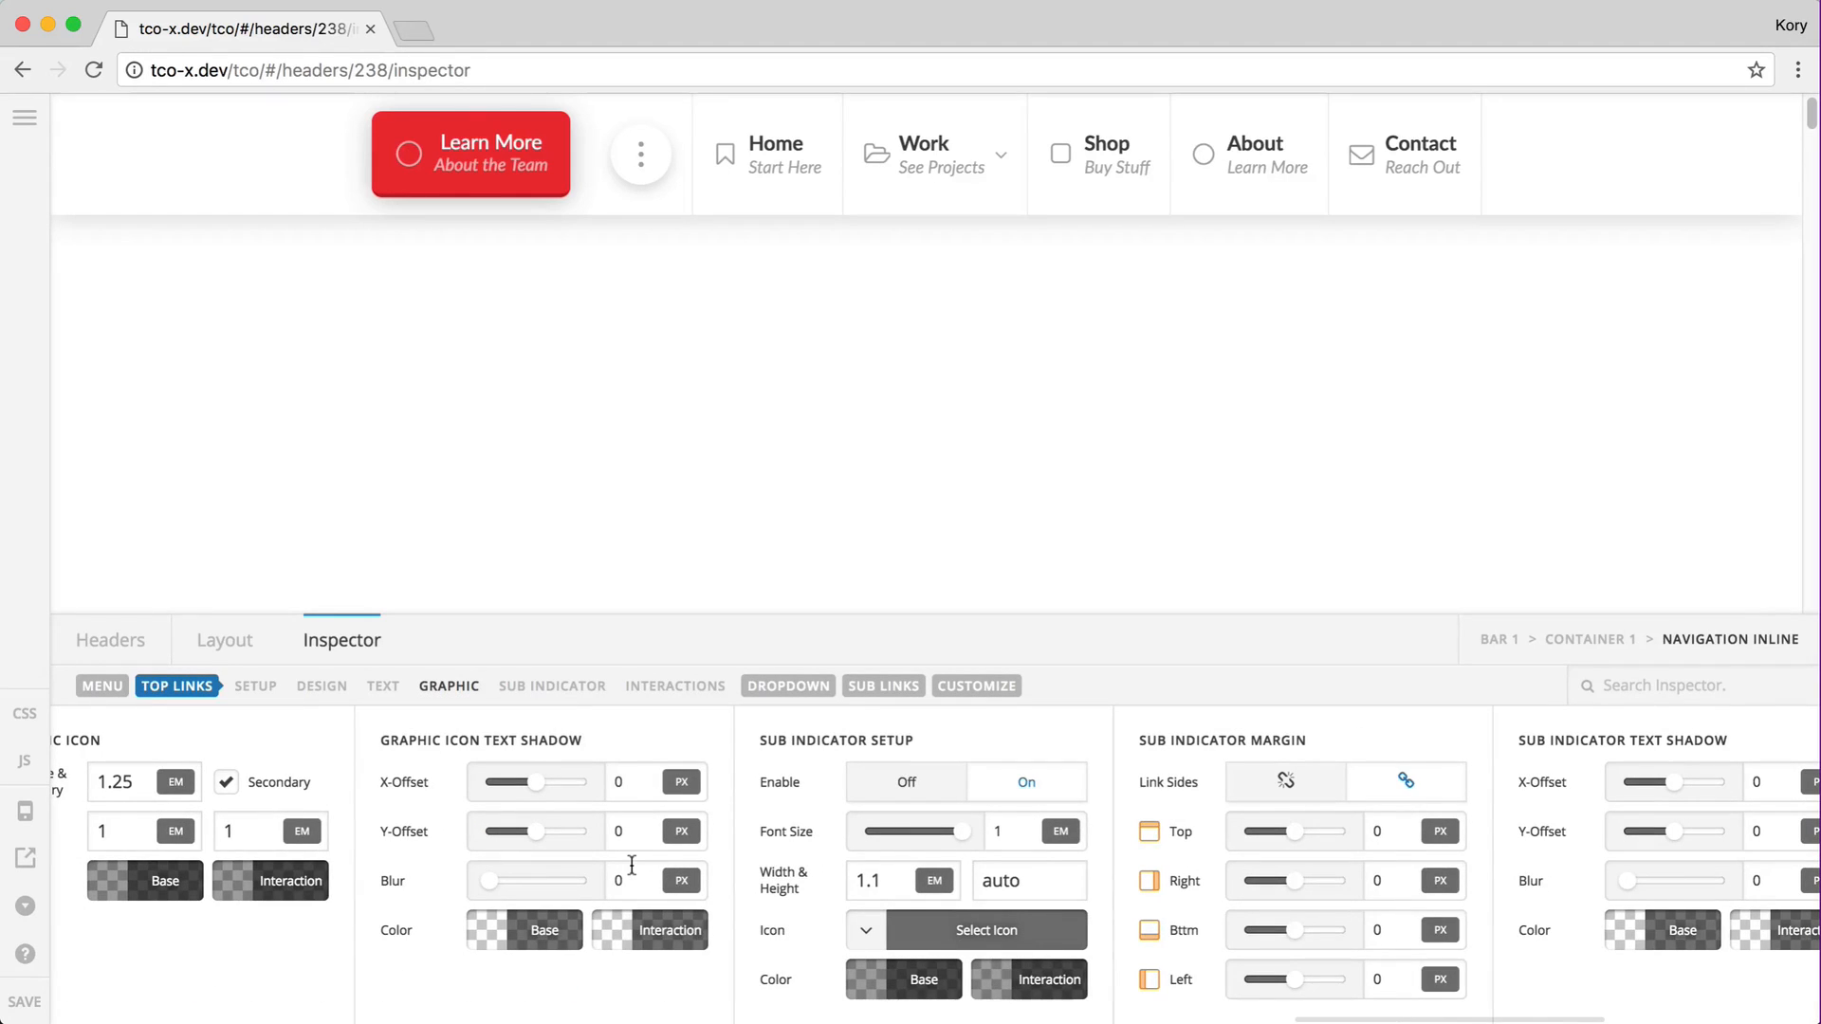
pyautogui.hscroll(10, 631, 865)
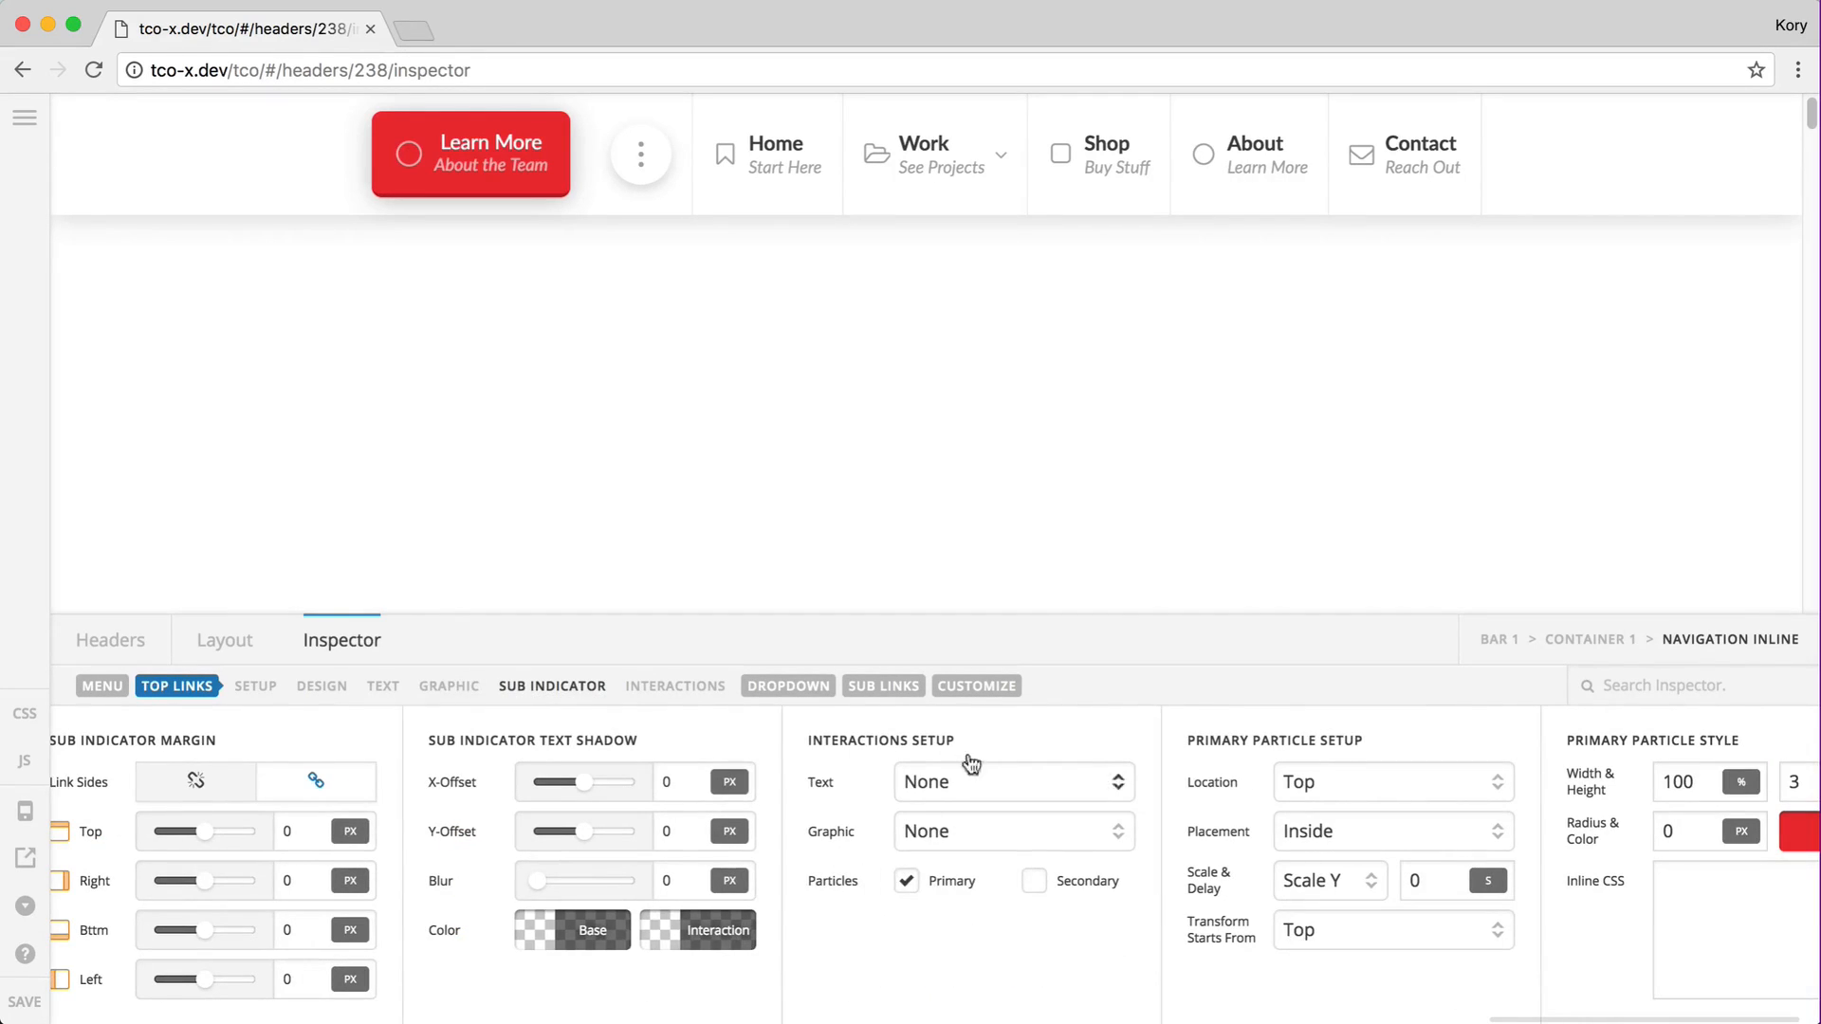
pyautogui.click(939, 777)
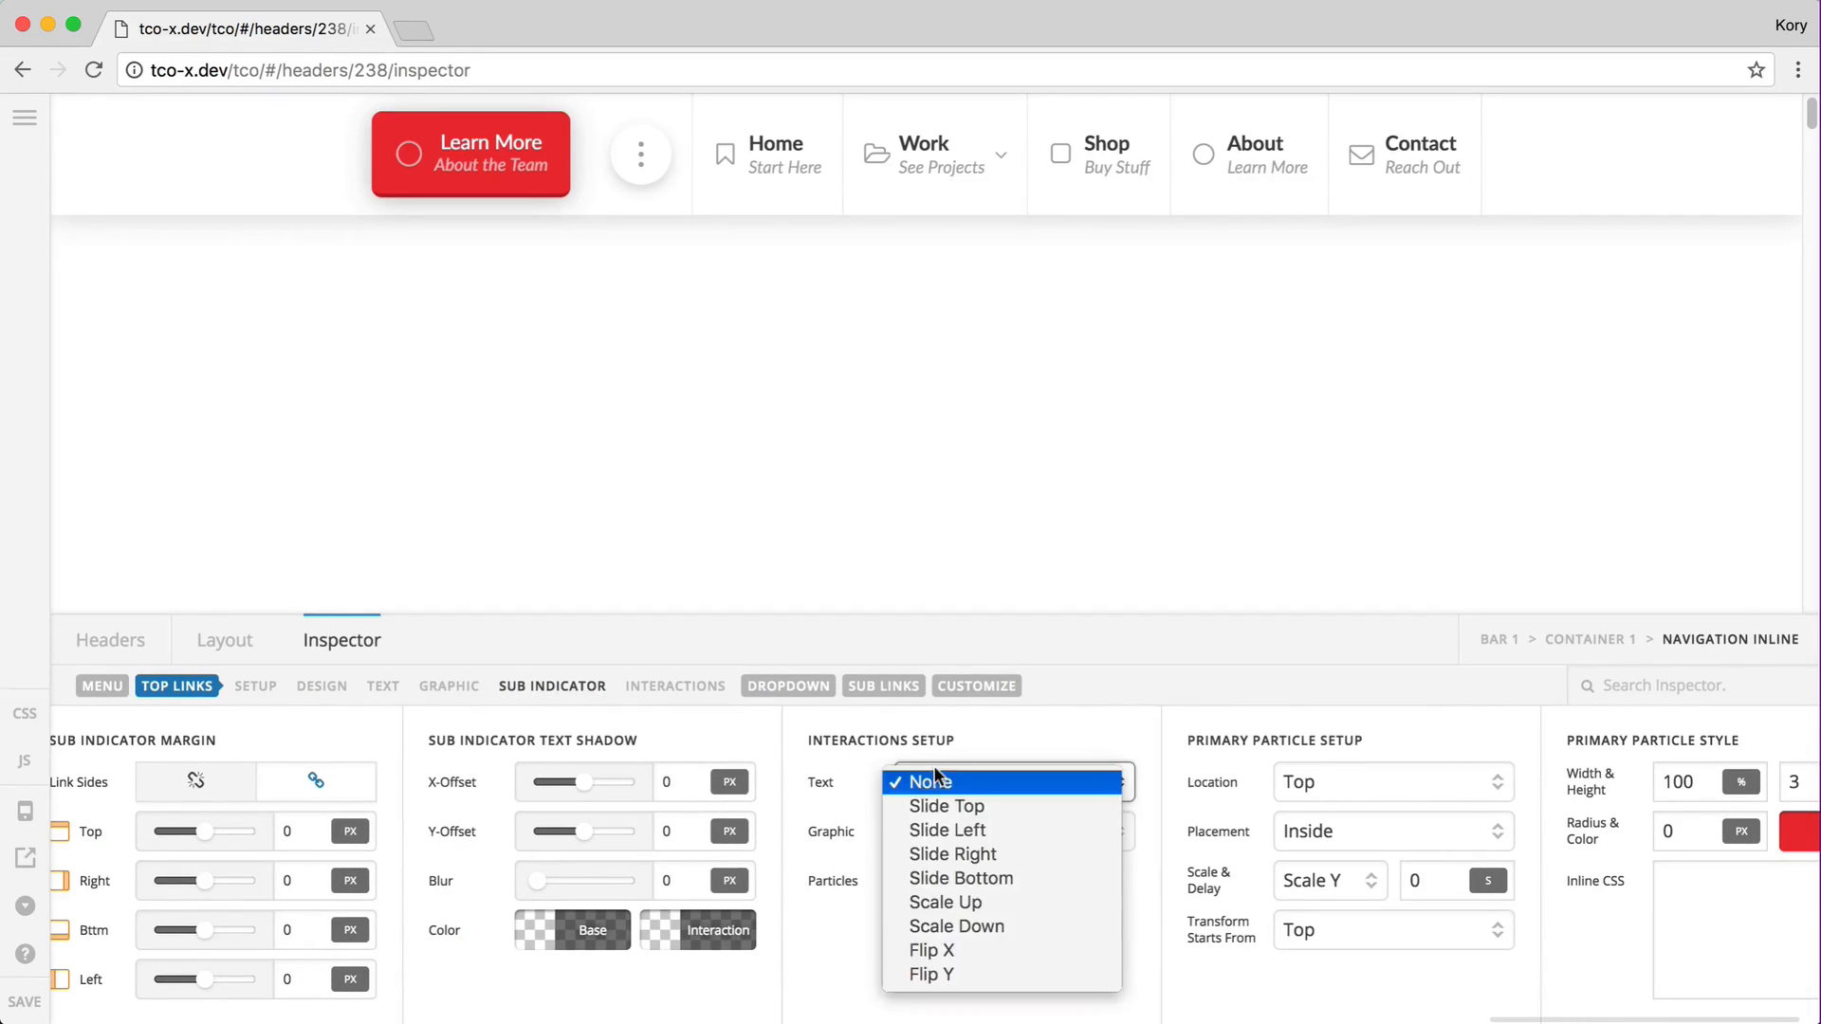
pyautogui.click(970, 878)
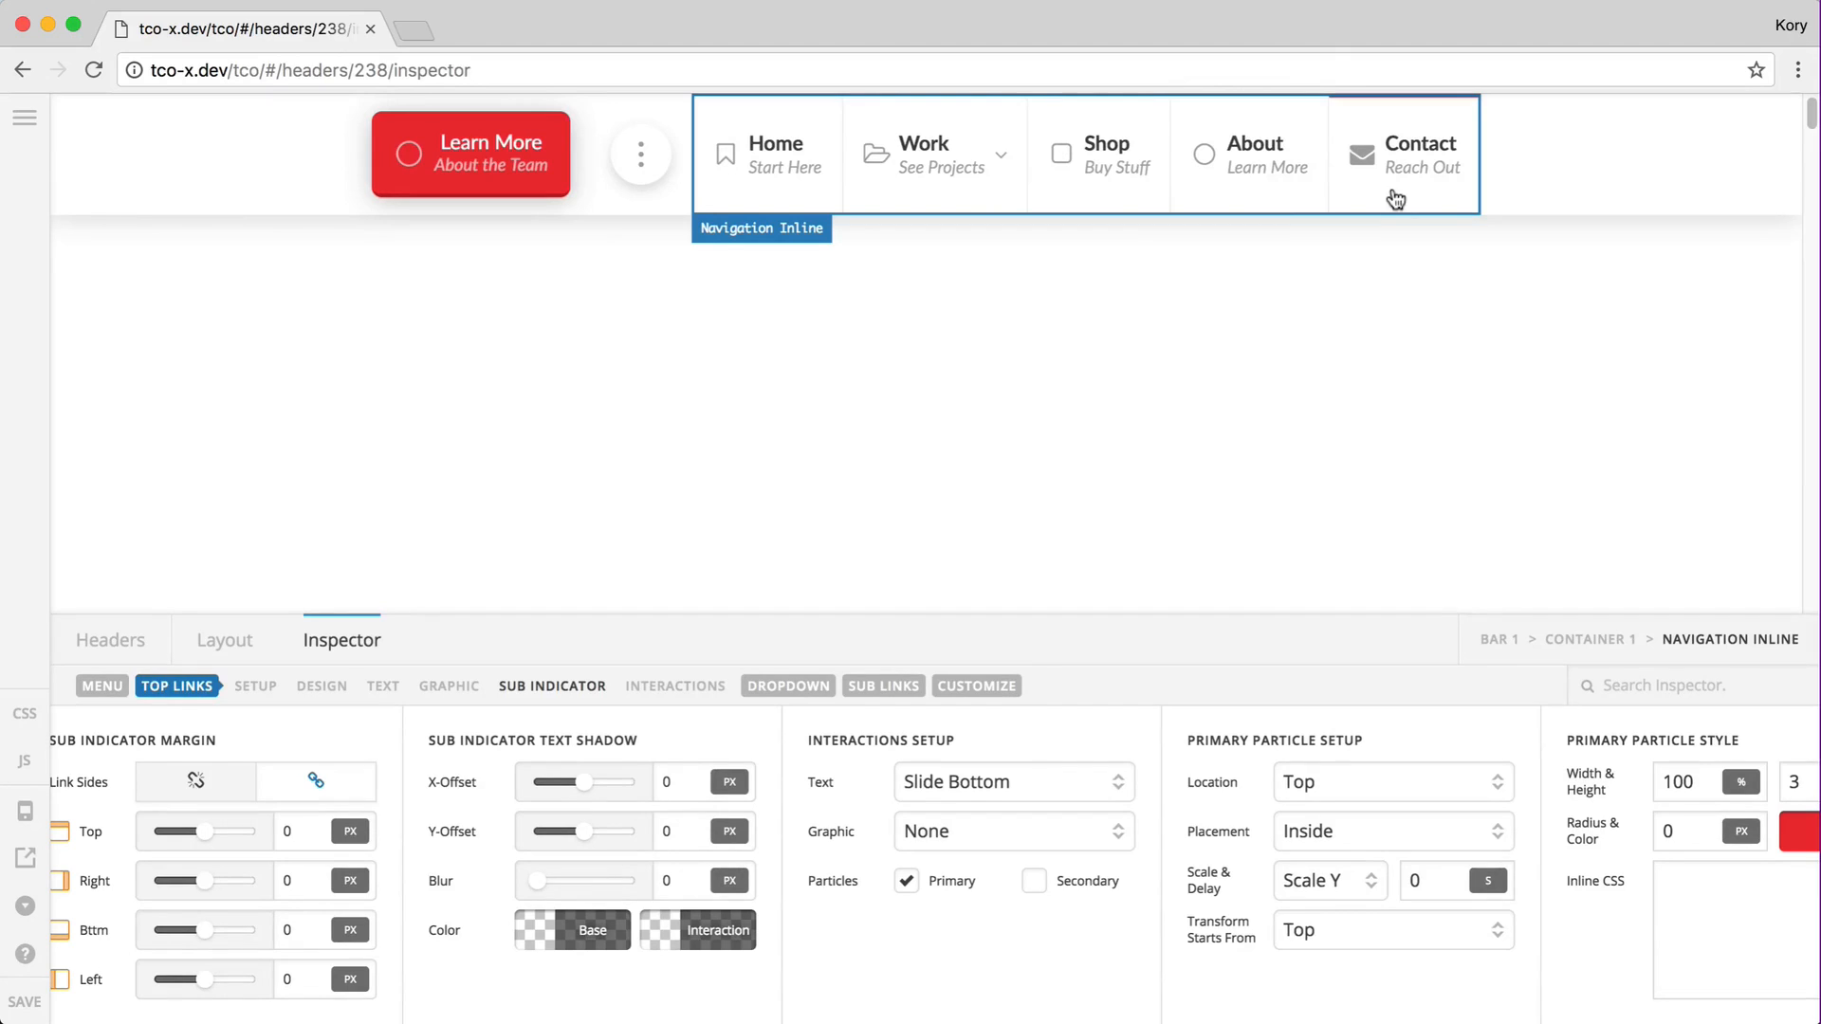
# Step: Try Slide Right and Scale Up as the top links' text interaction, and set it to Flip X
pyautogui.click(1007, 785)
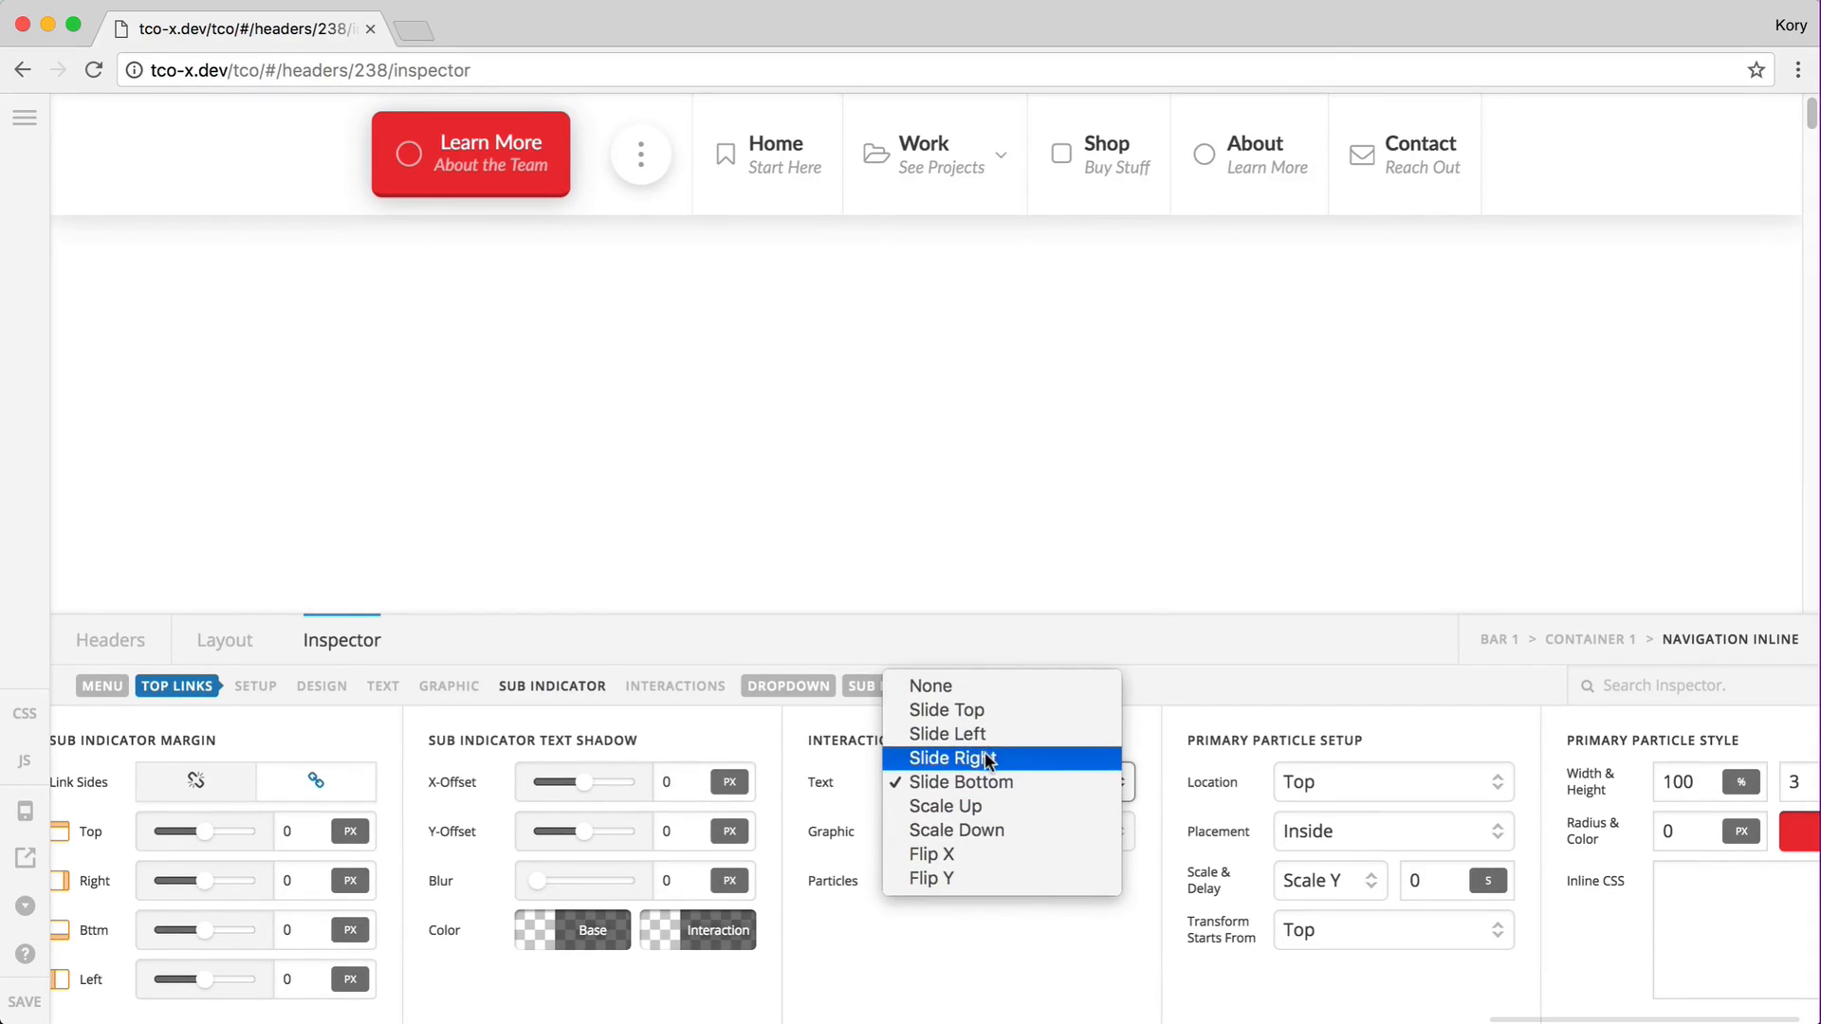
pyautogui.click(986, 759)
pyautogui.moveTo(906, 189)
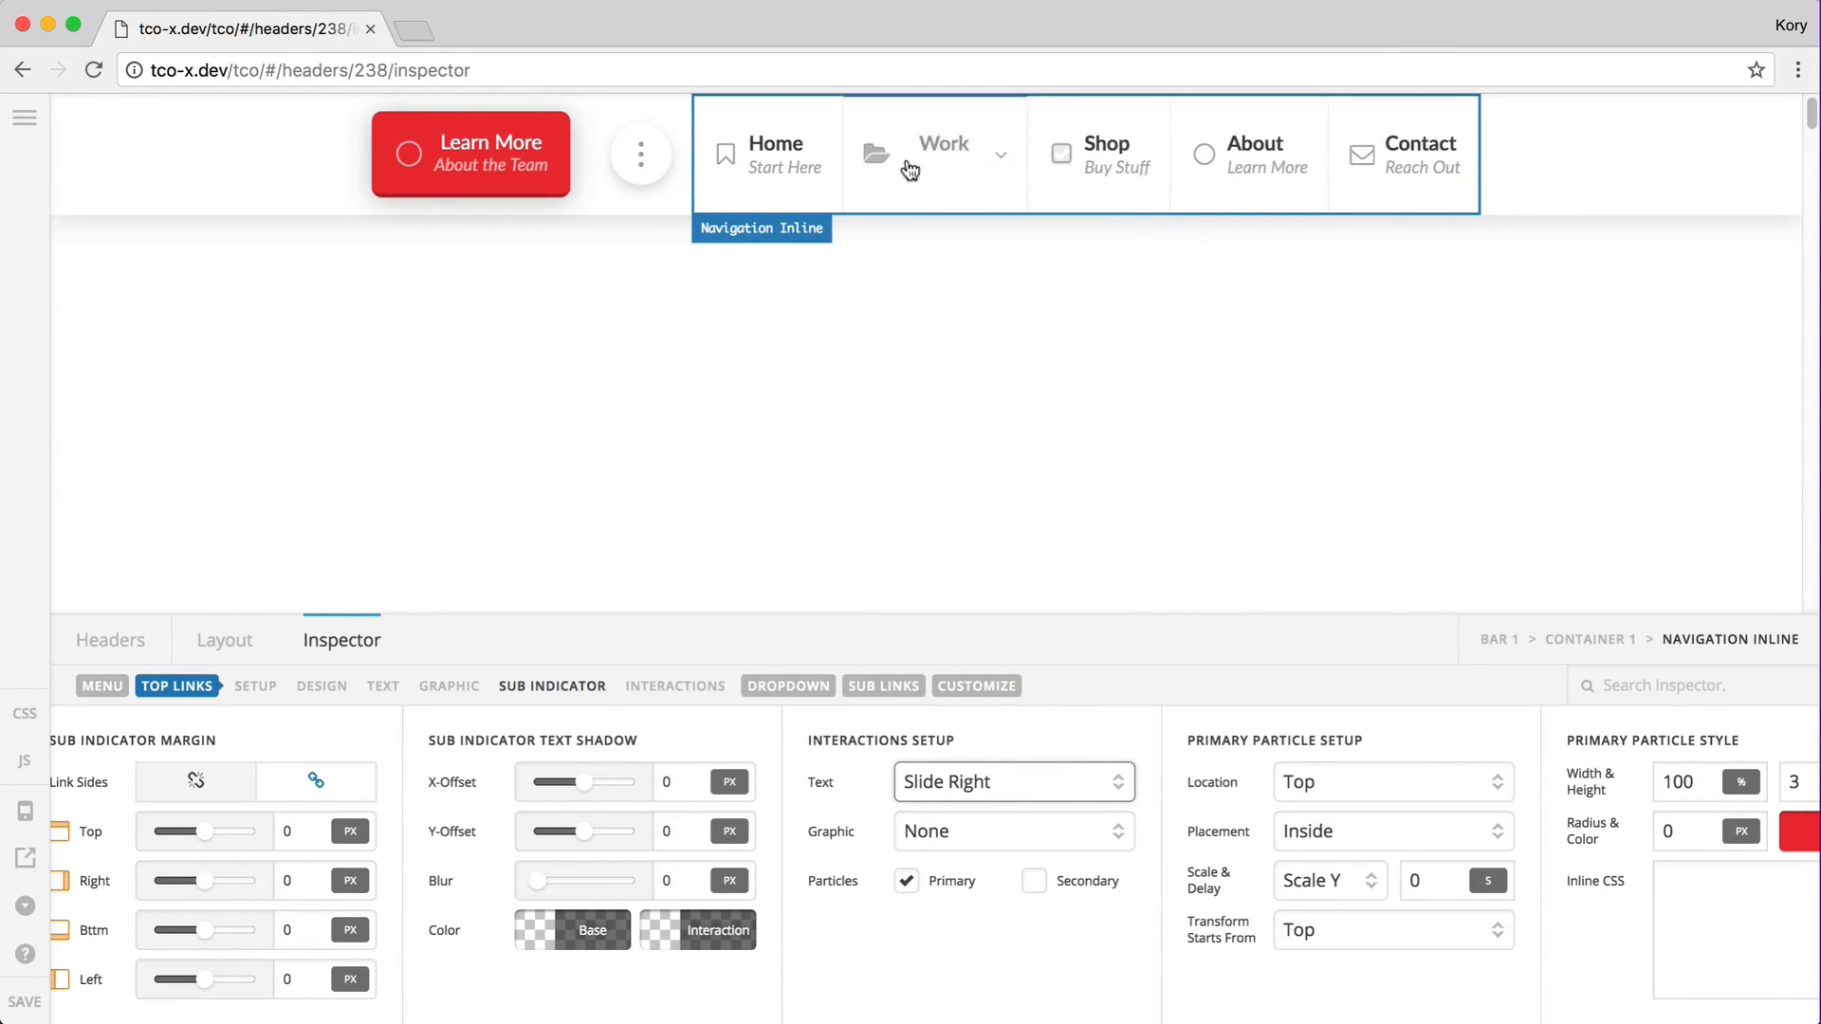
pyautogui.click(1030, 780)
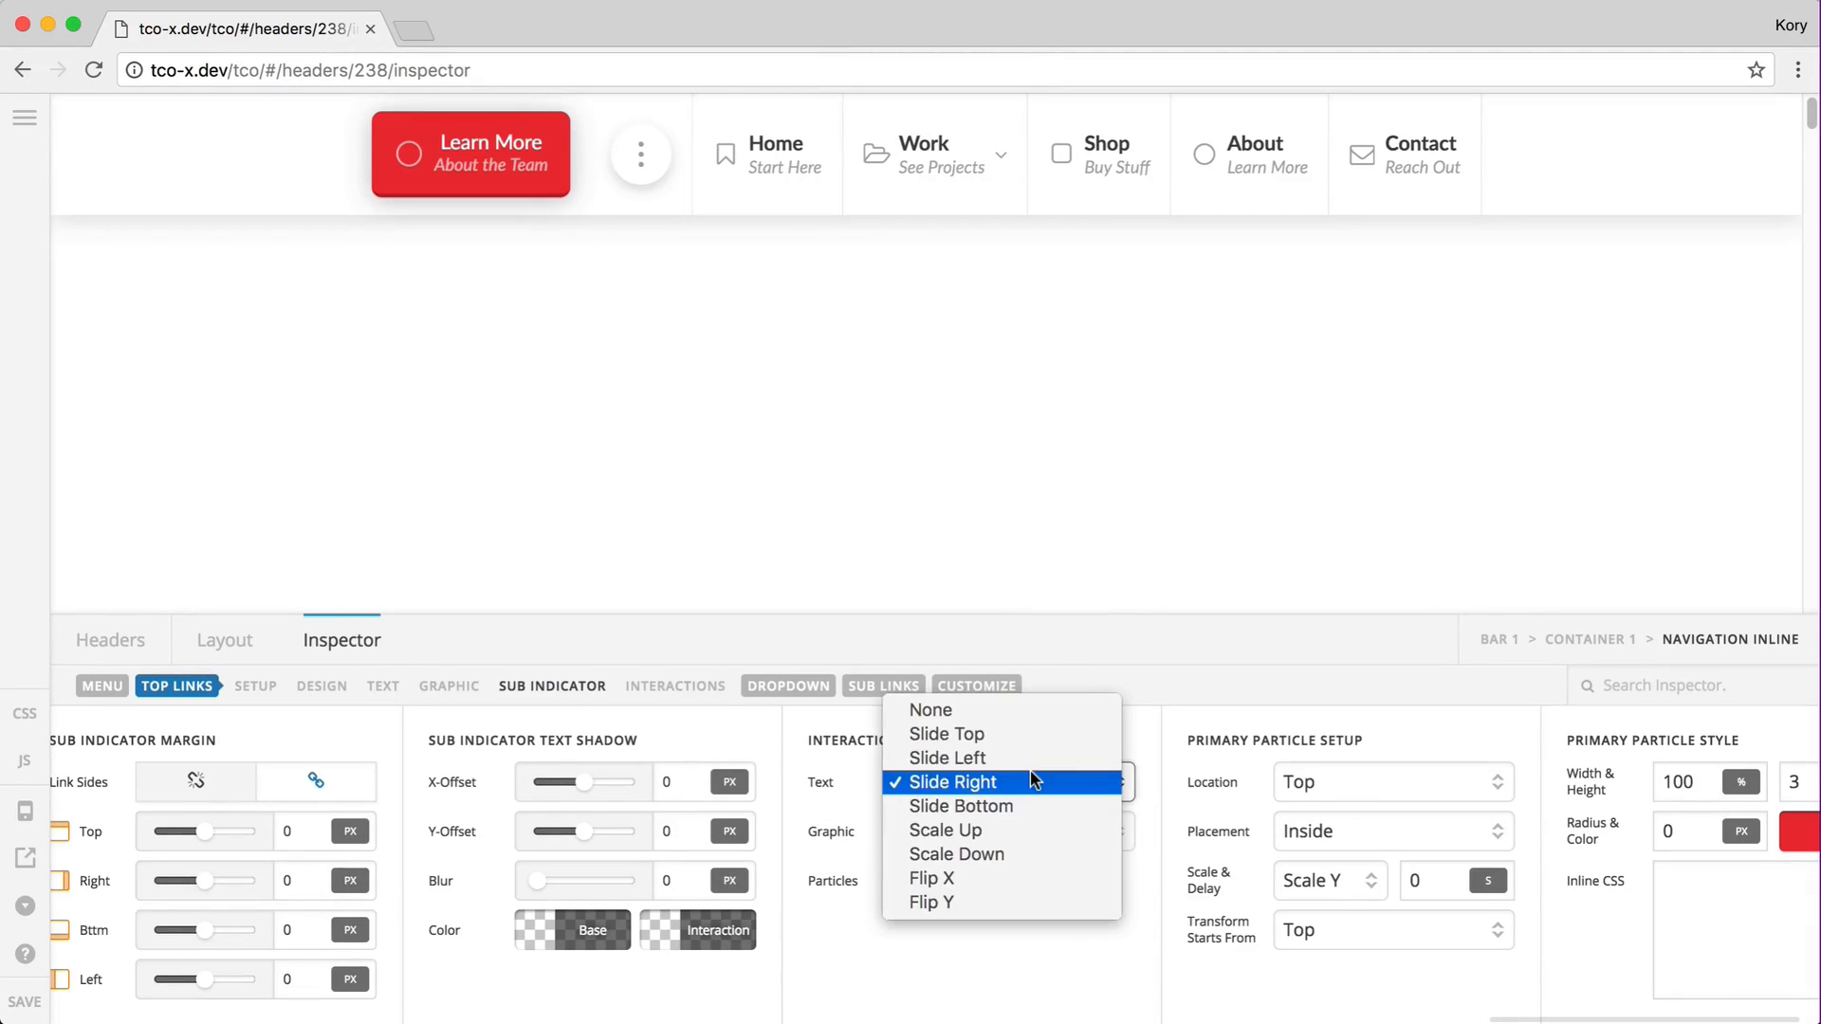
pyautogui.click(988, 833)
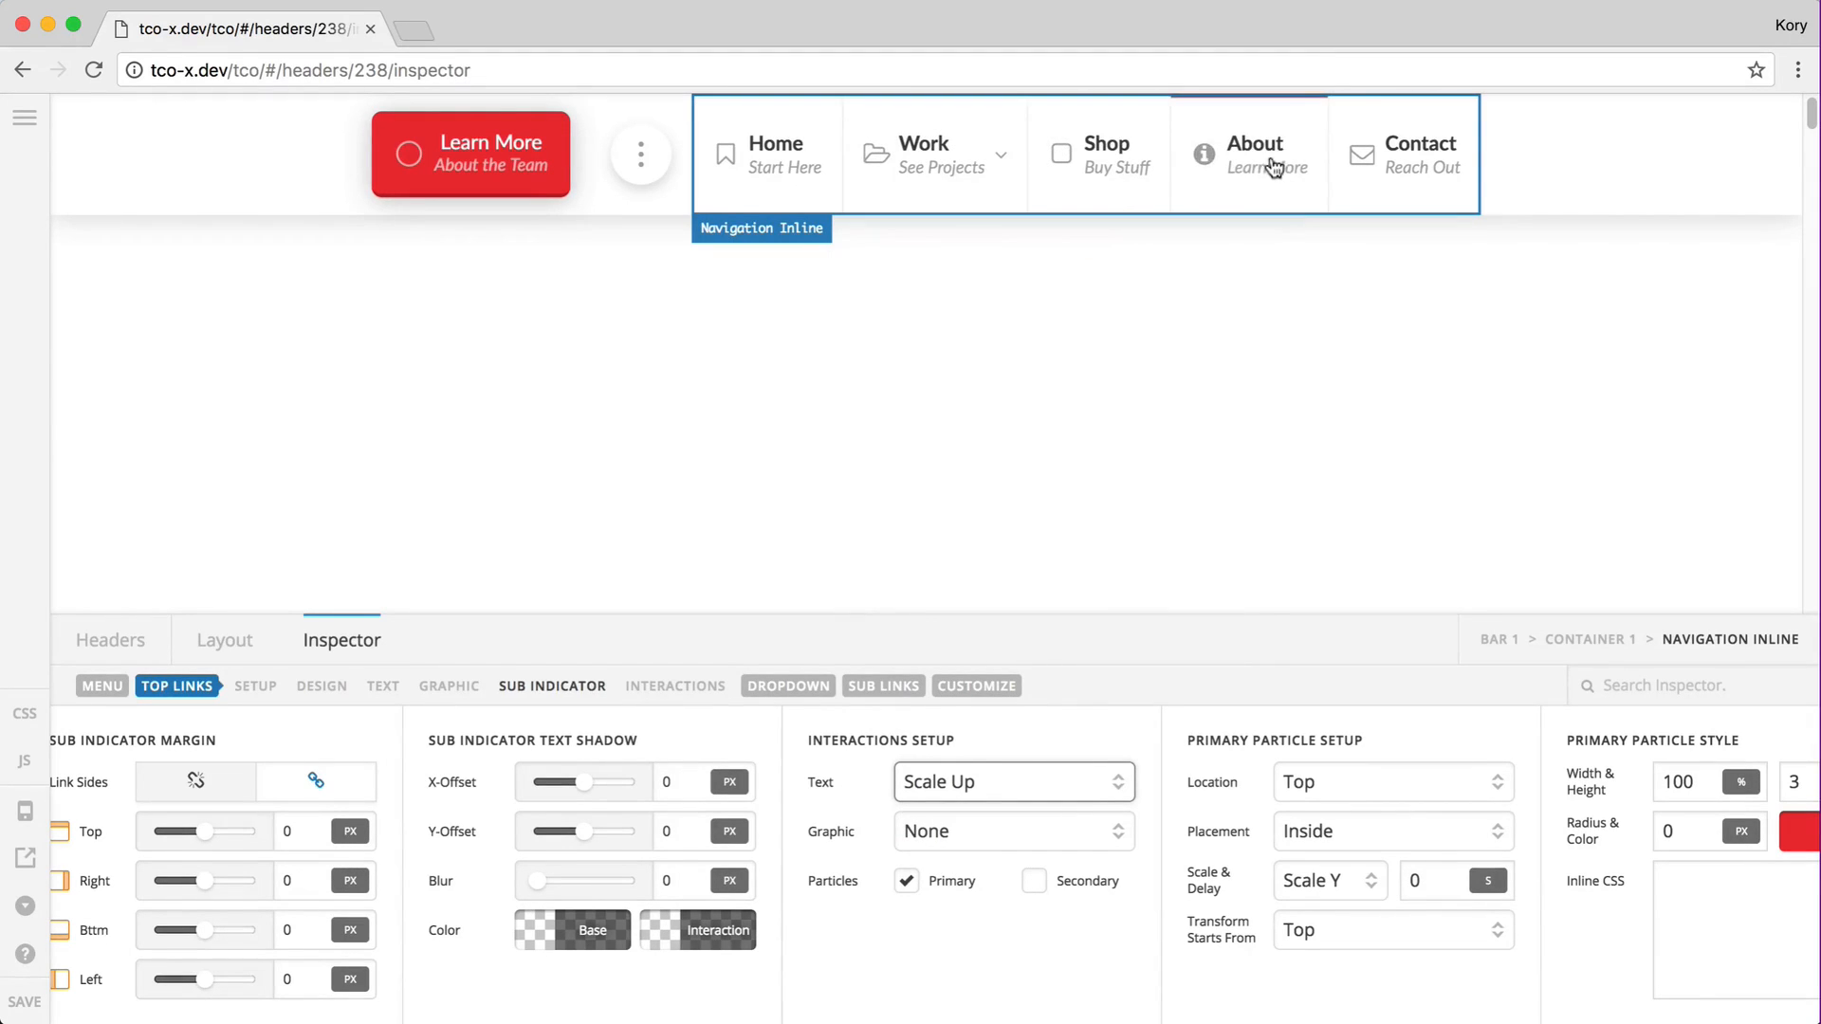
pyautogui.click(945, 781)
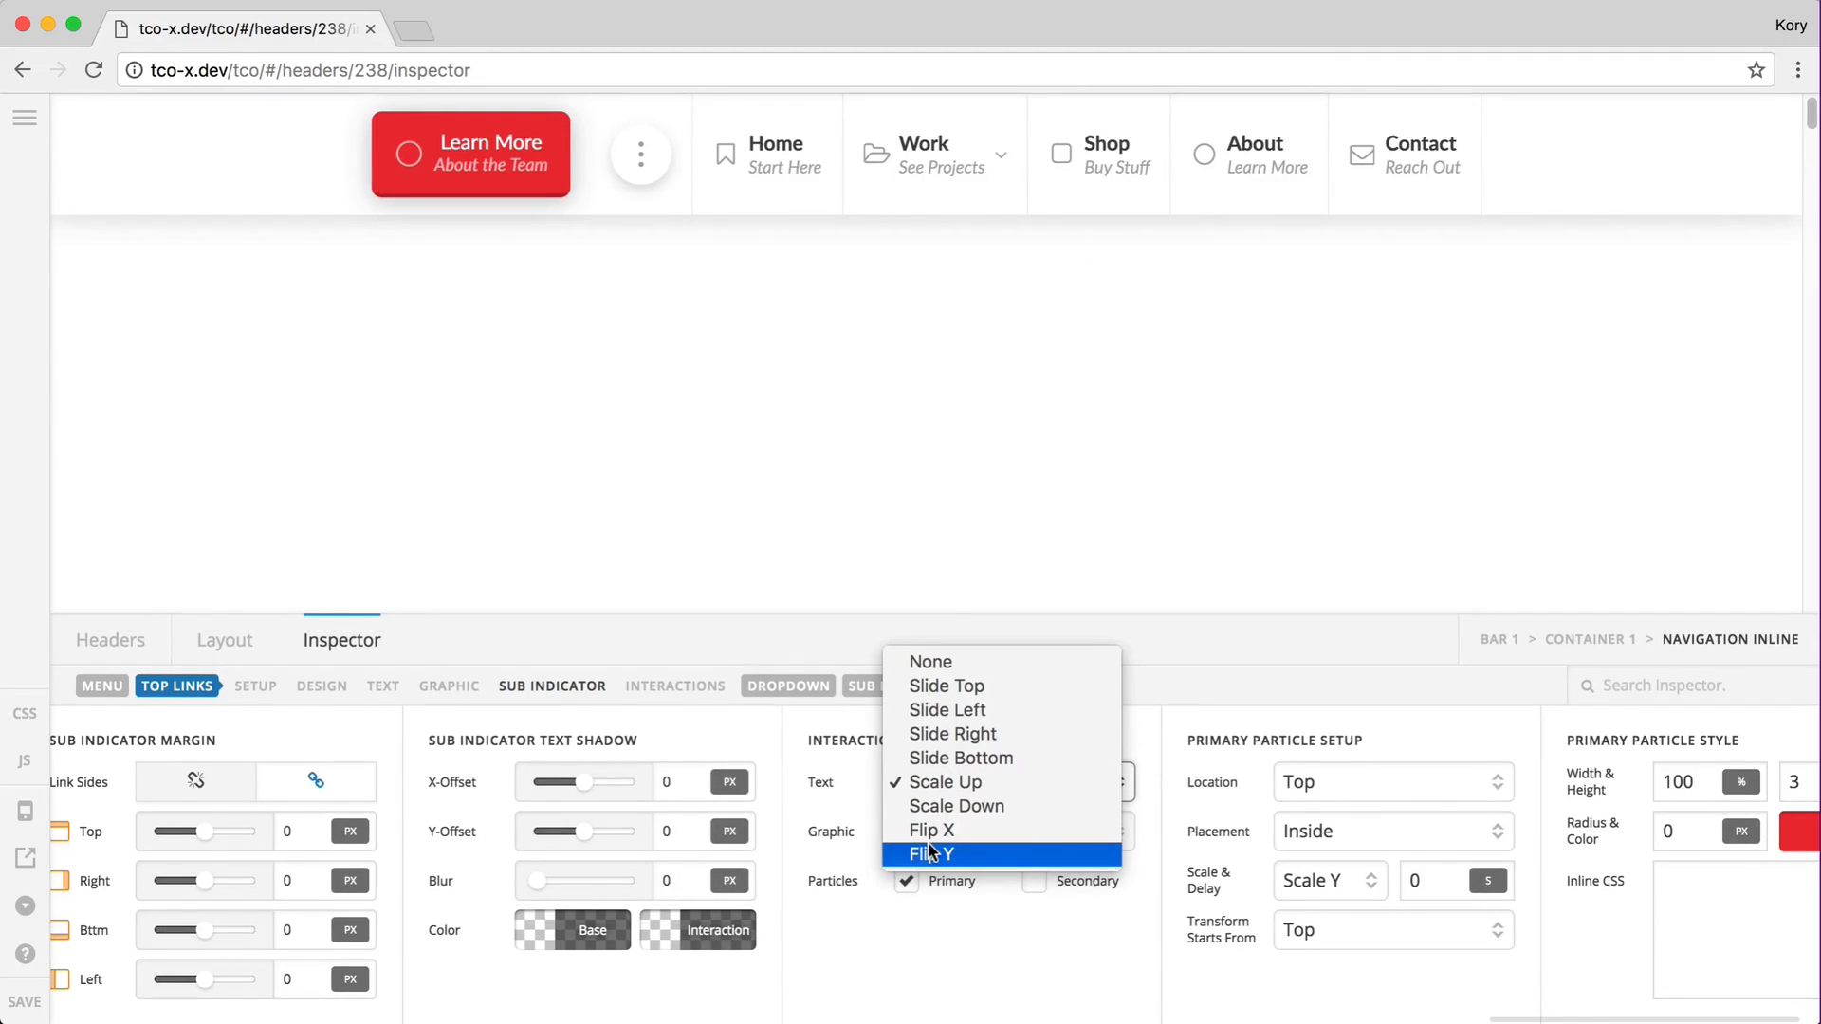
pyautogui.click(929, 830)
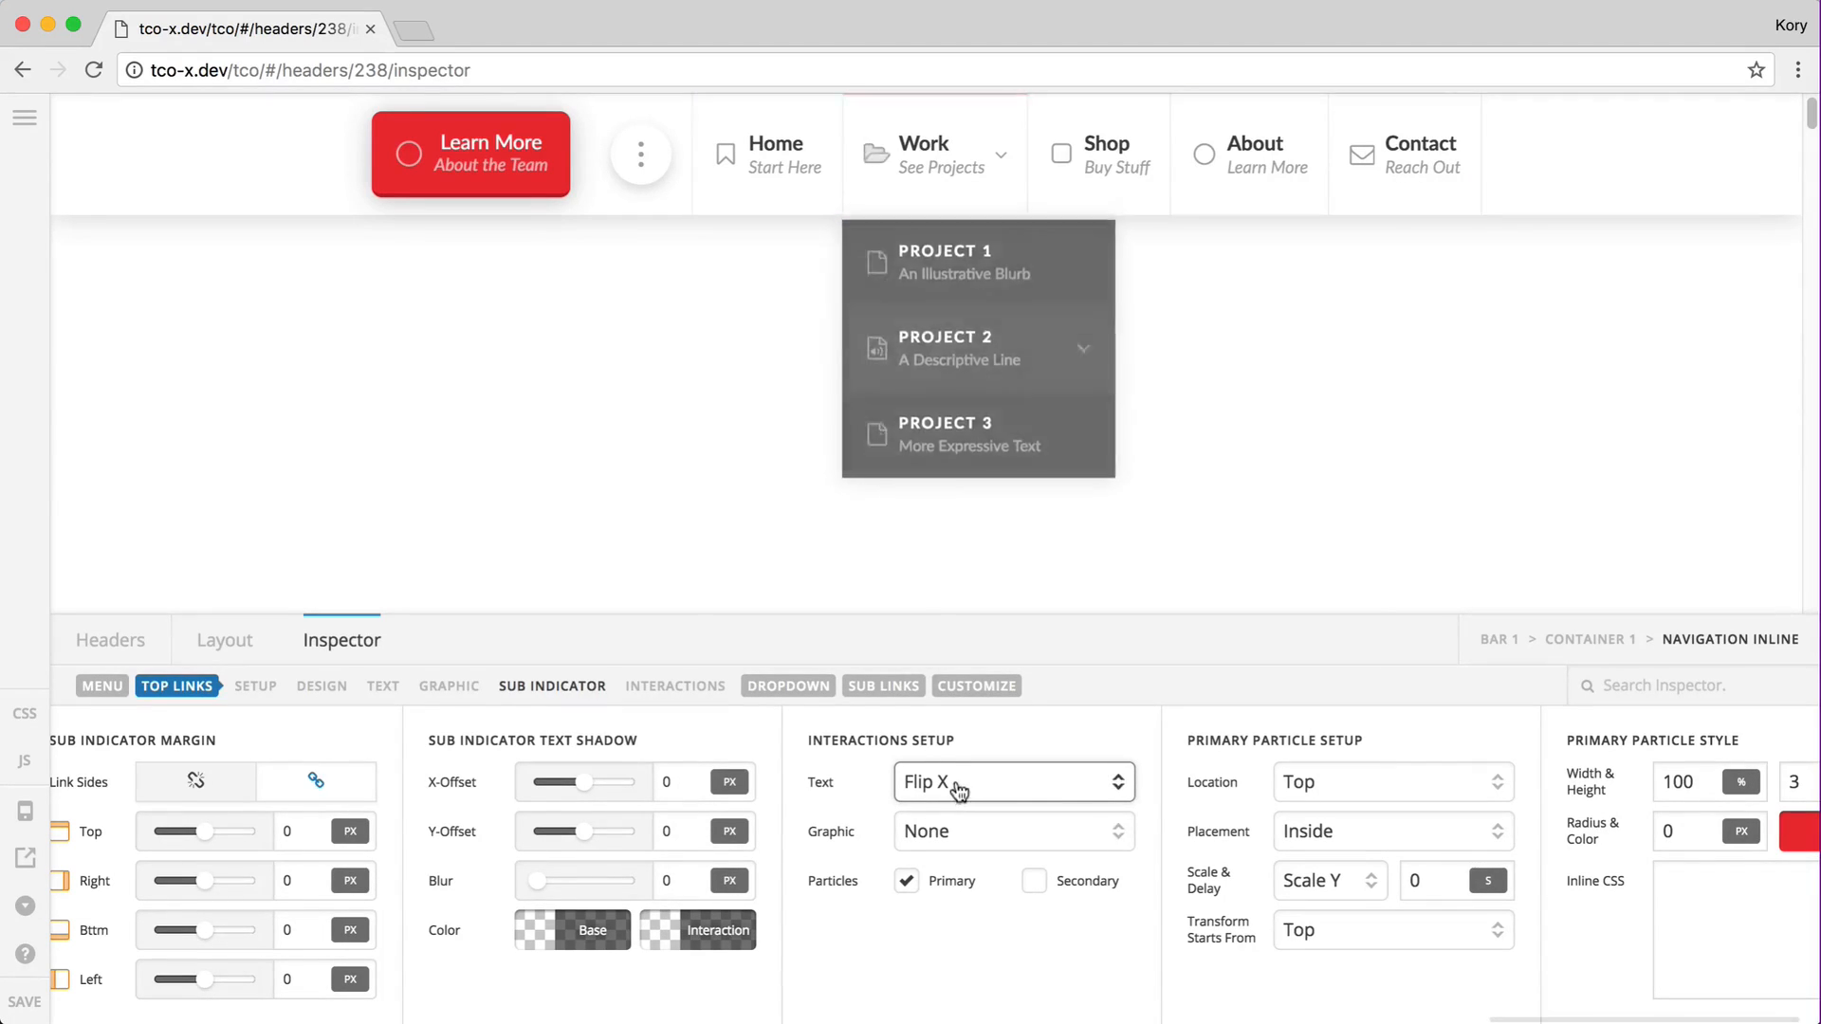
# Step: Review the Learn More button's graphic interaction options and turn off its secondary graphic icon
pyautogui.click(494, 185)
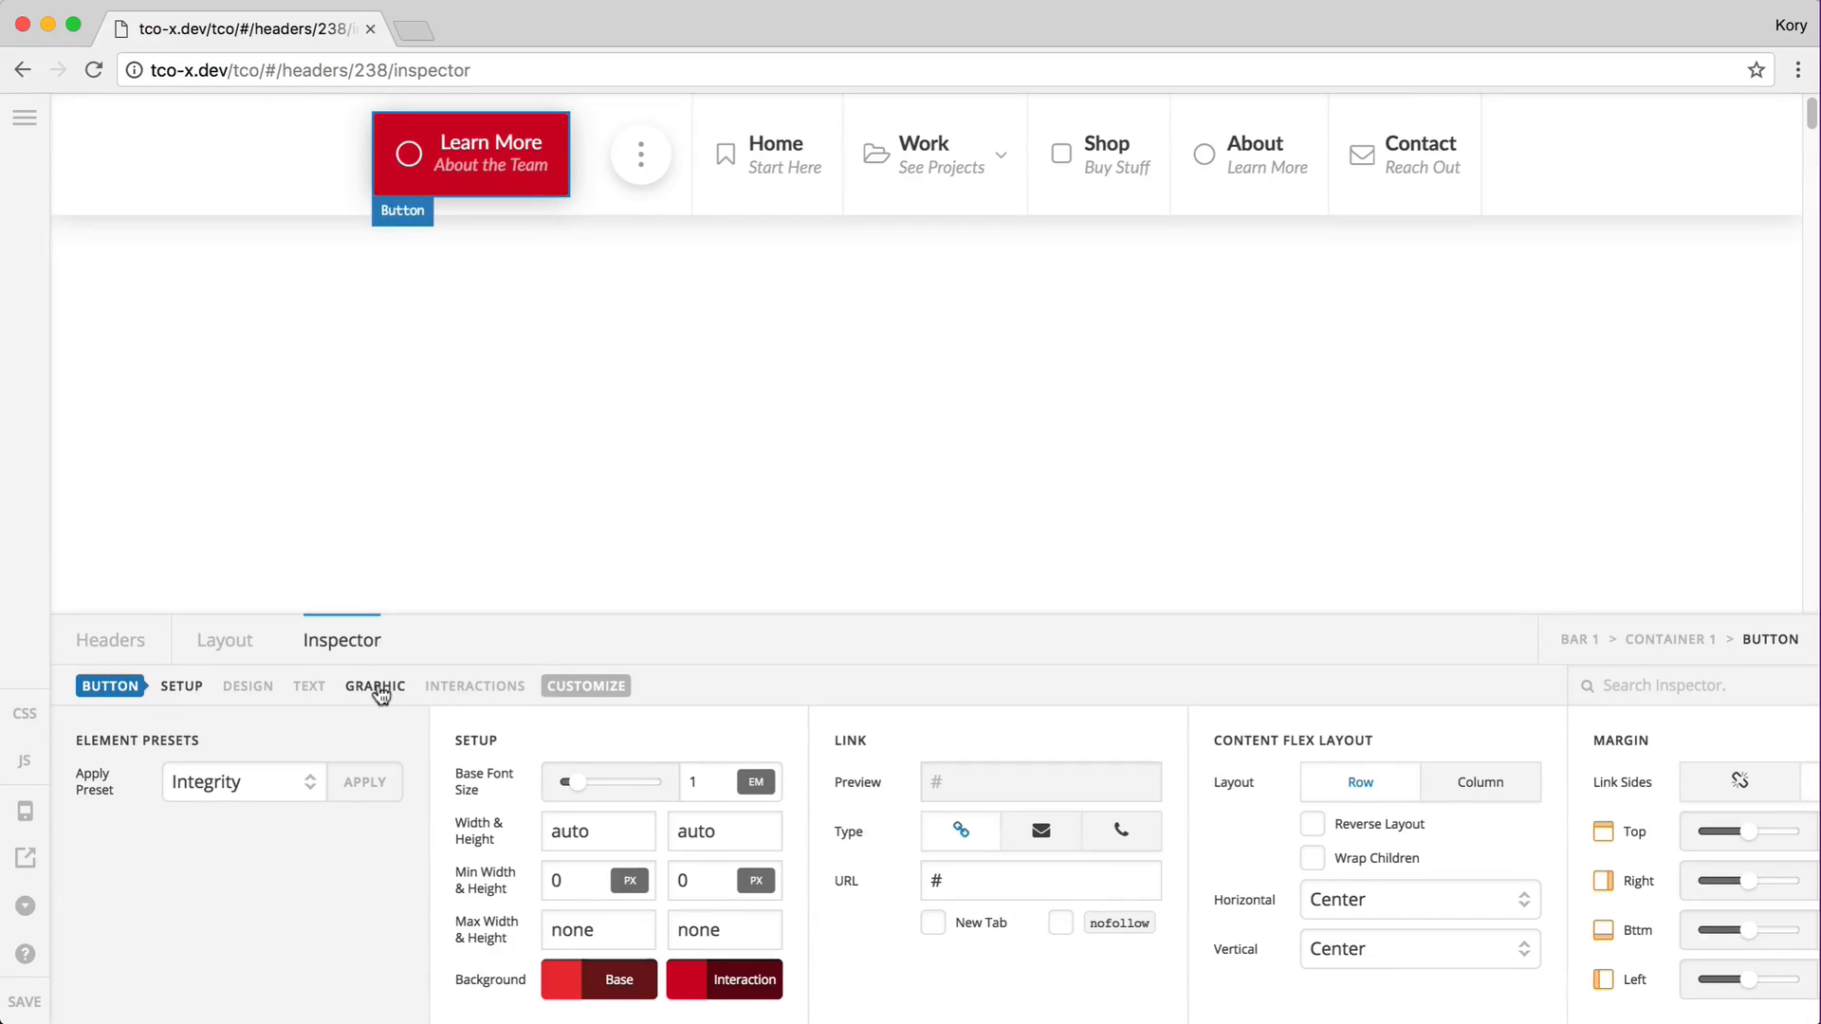
pyautogui.click(478, 691)
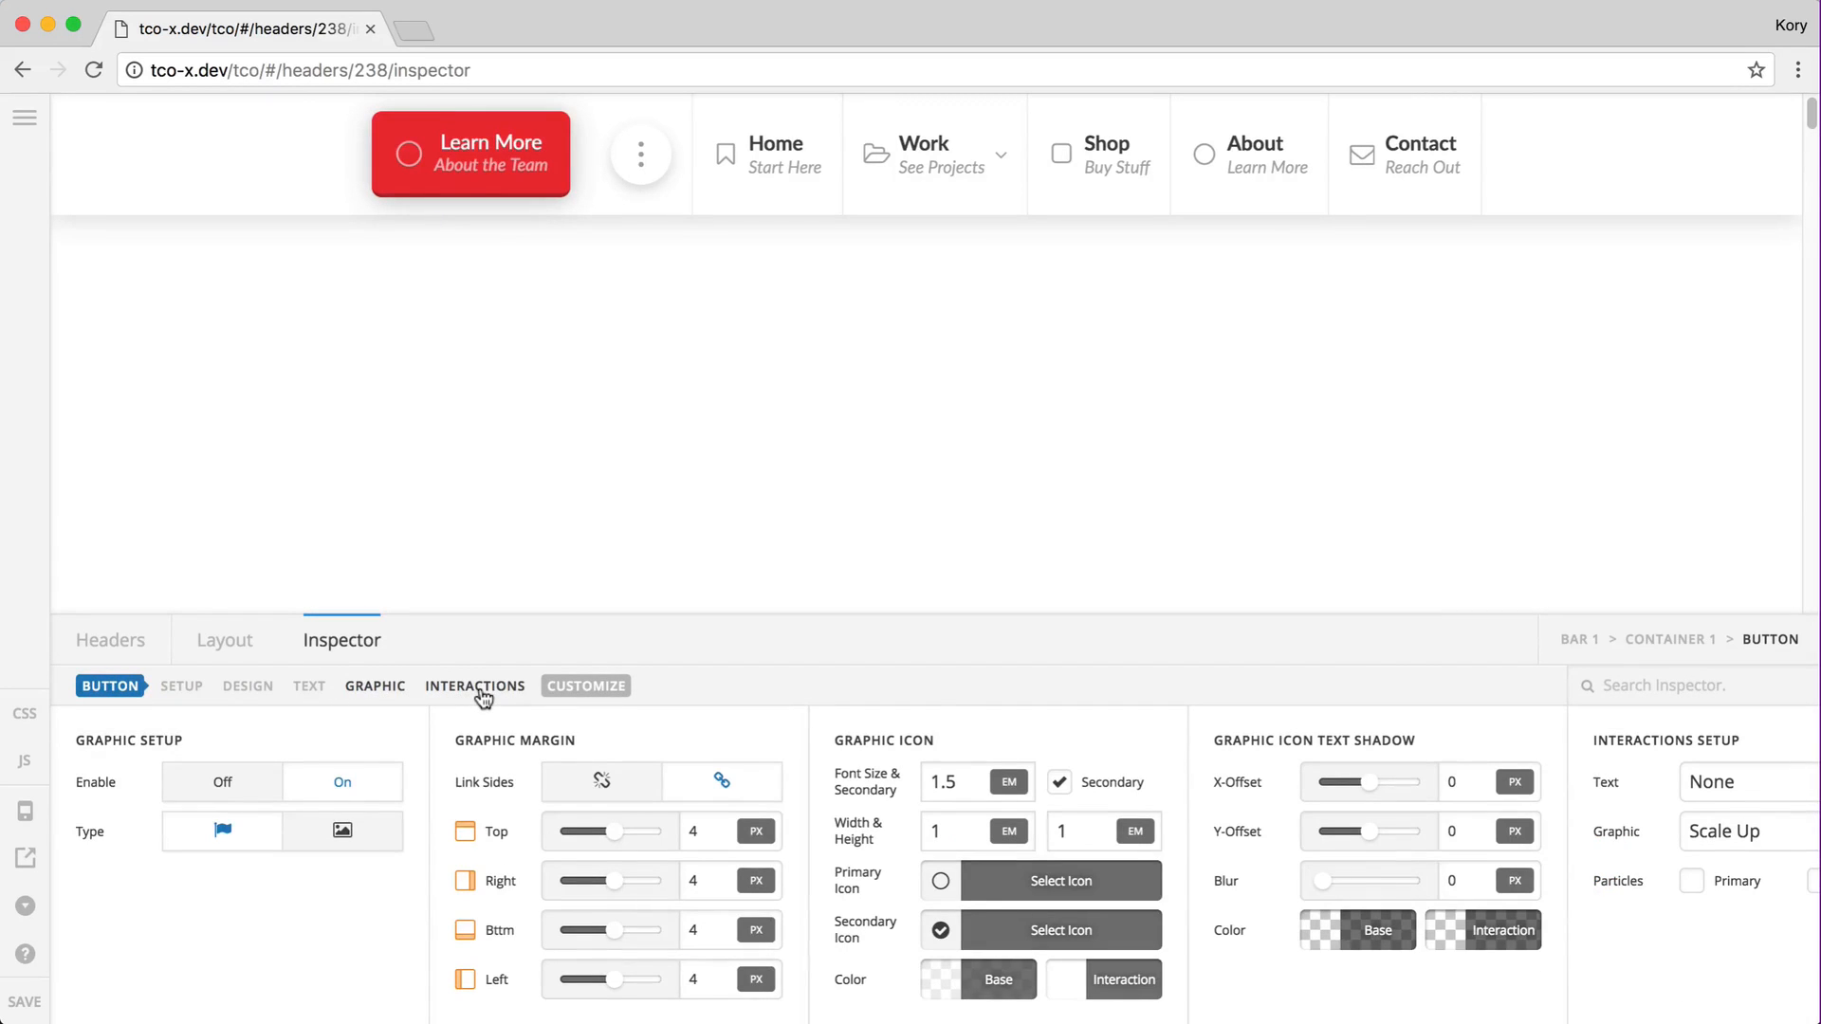
pyautogui.click(1626, 832)
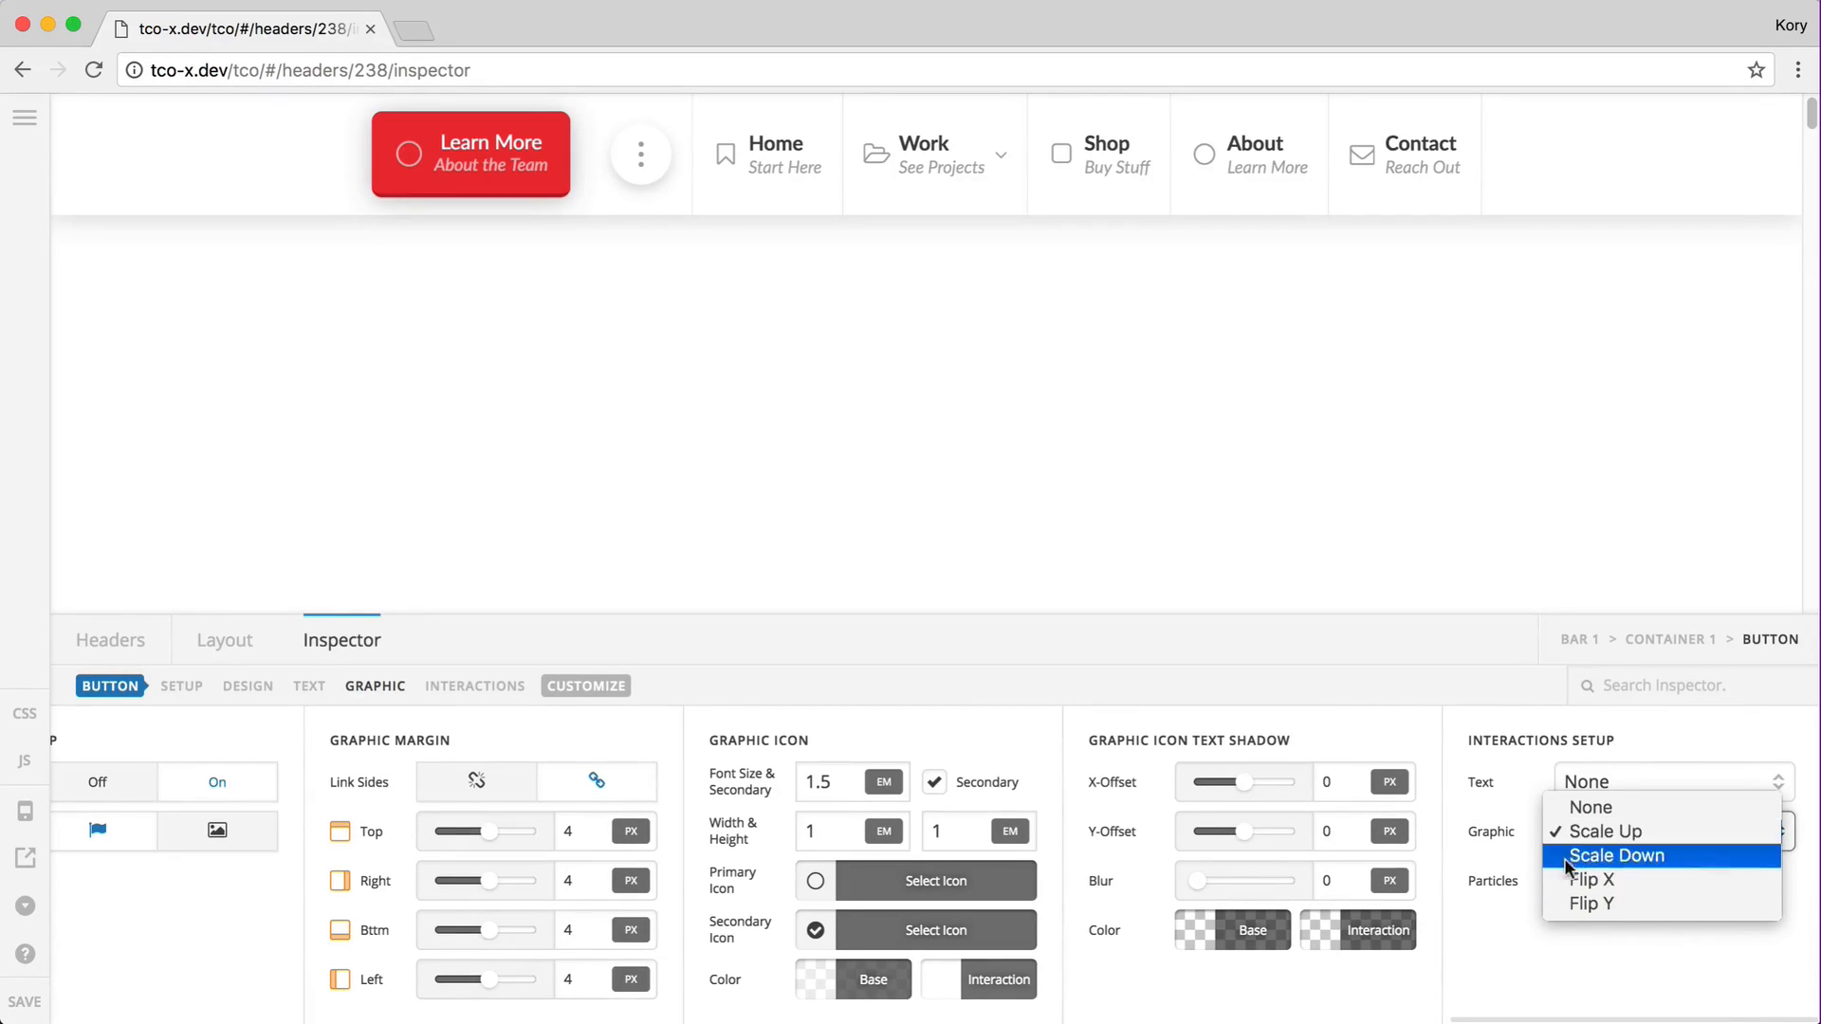
pyautogui.click(941, 776)
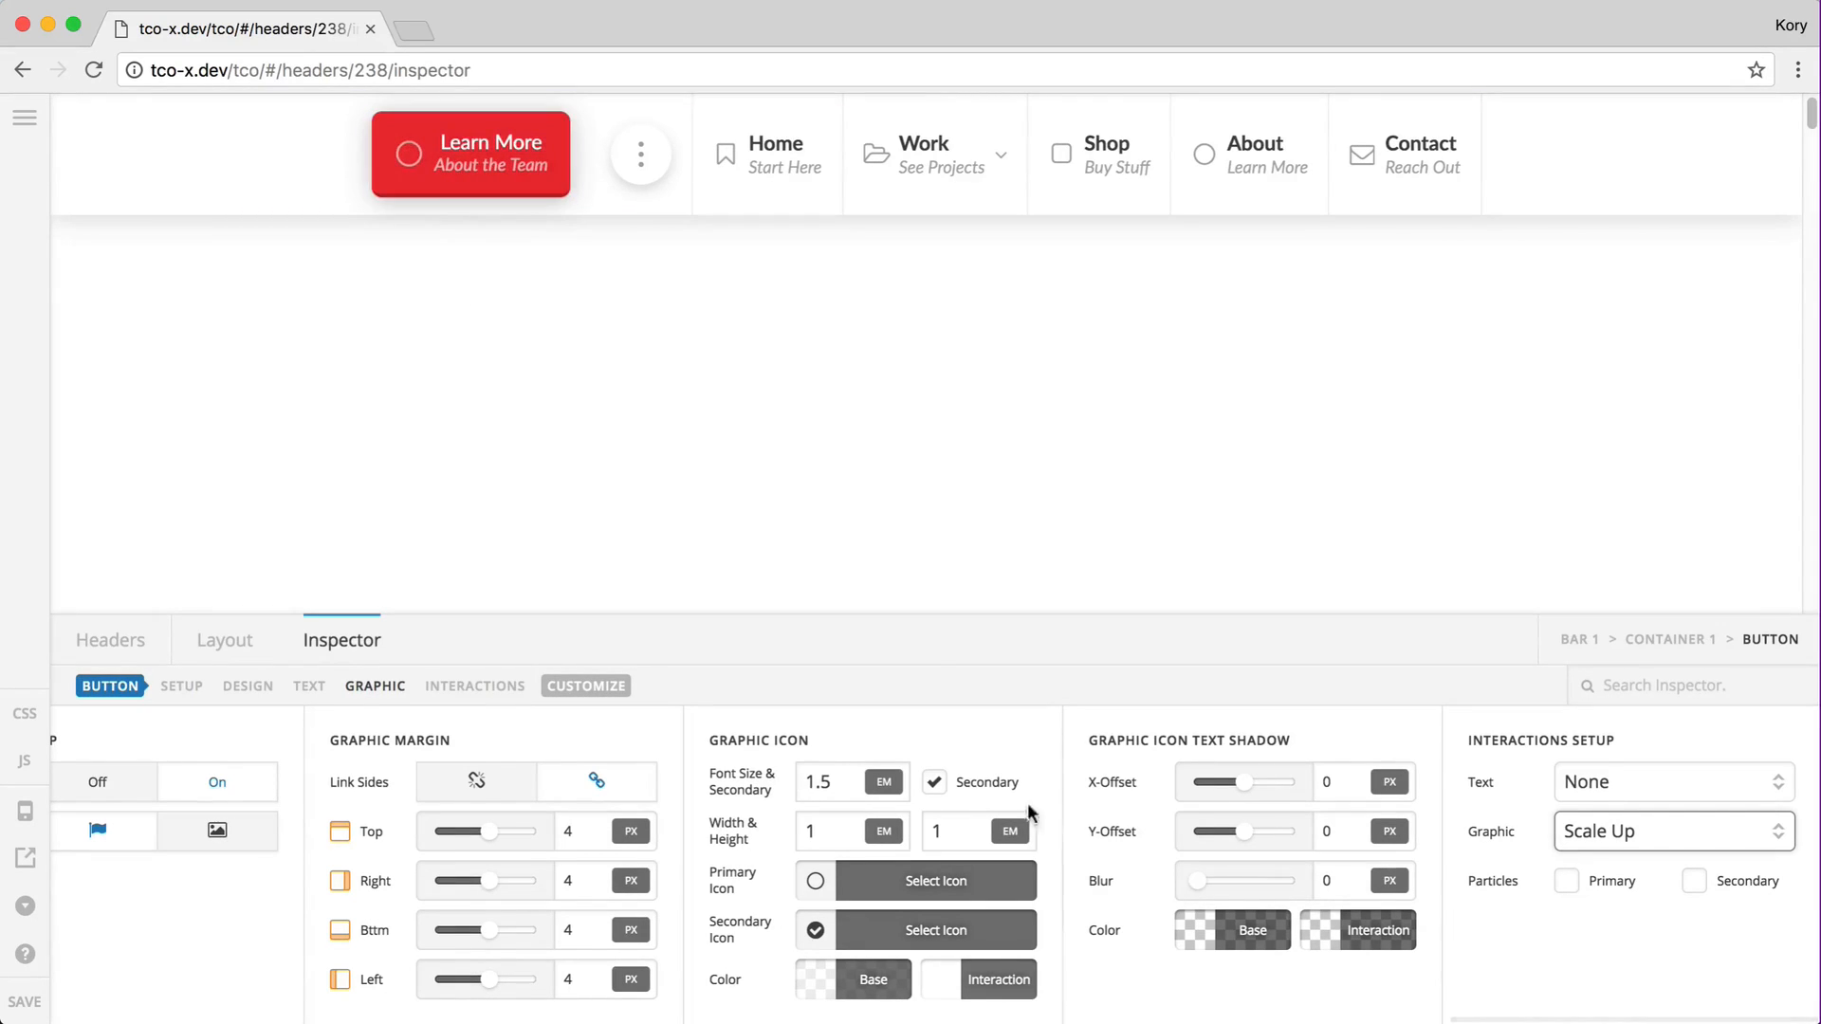
pyautogui.click(934, 781)
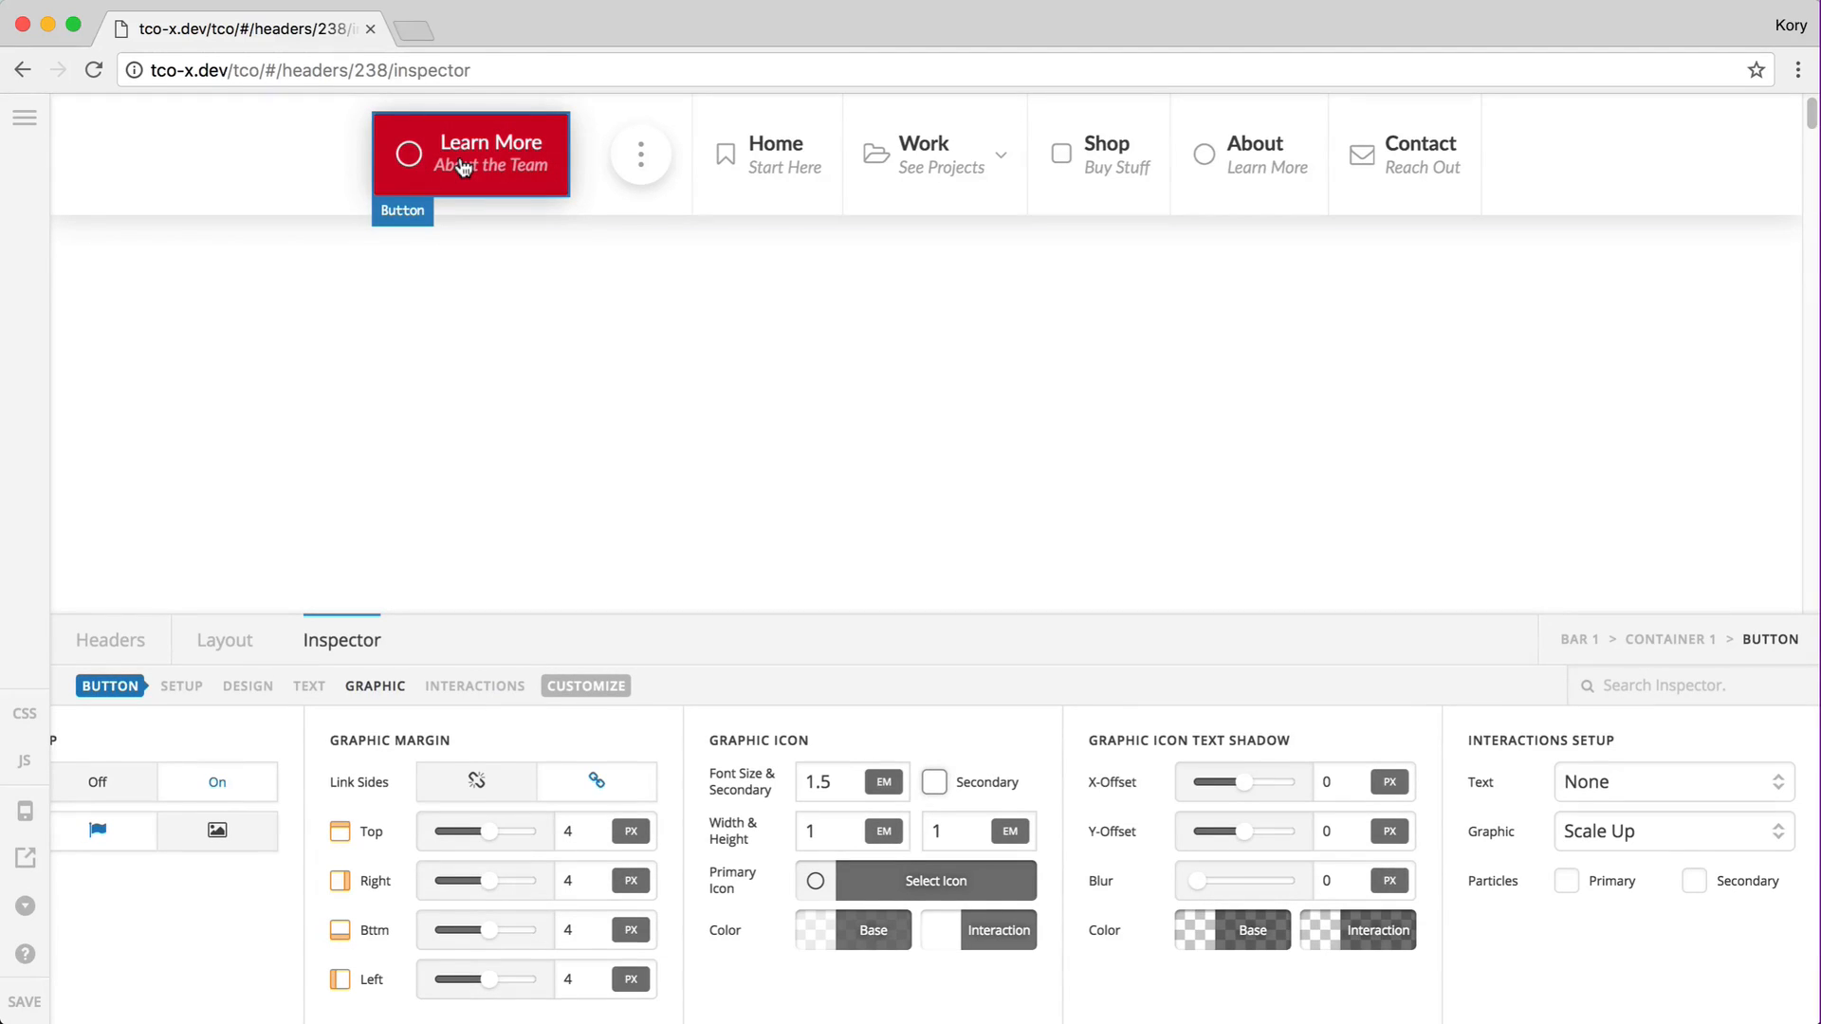
# Step: Set the Learn More button's graphic interaction to Flip X and turn its secondary graphic icon on
pyautogui.click(1607, 831)
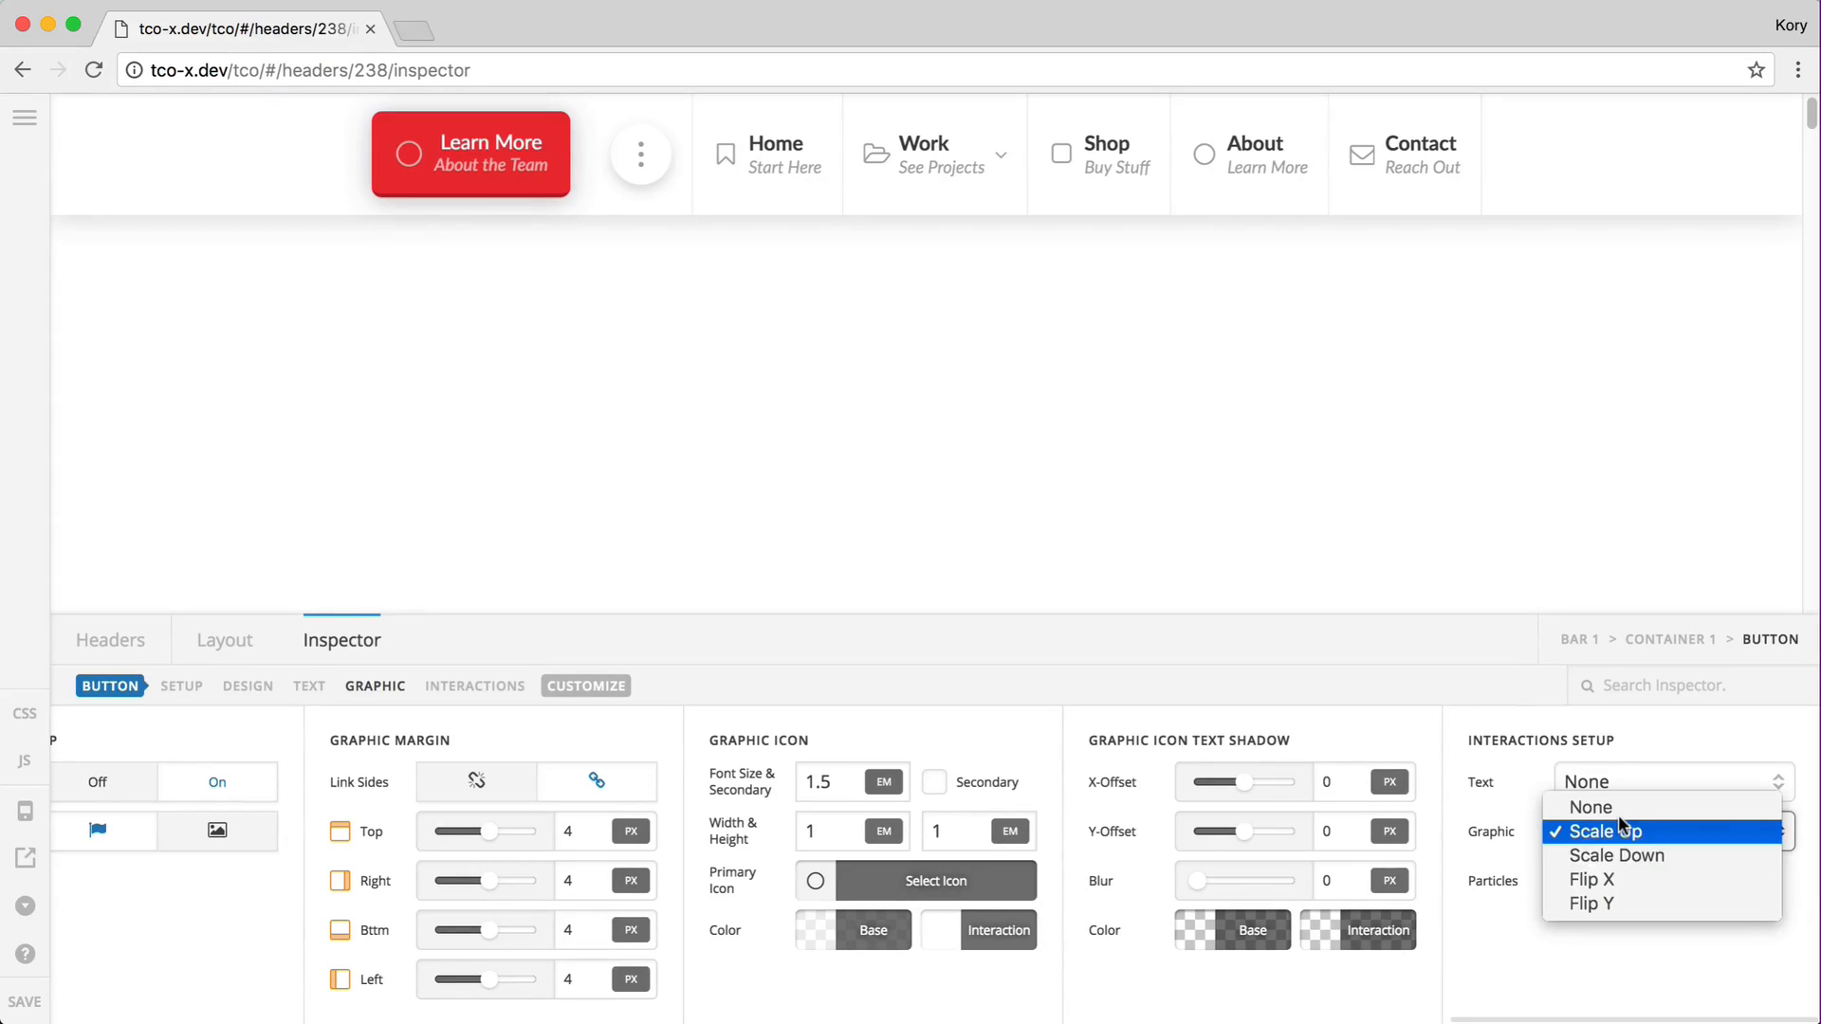
pyautogui.click(1602, 879)
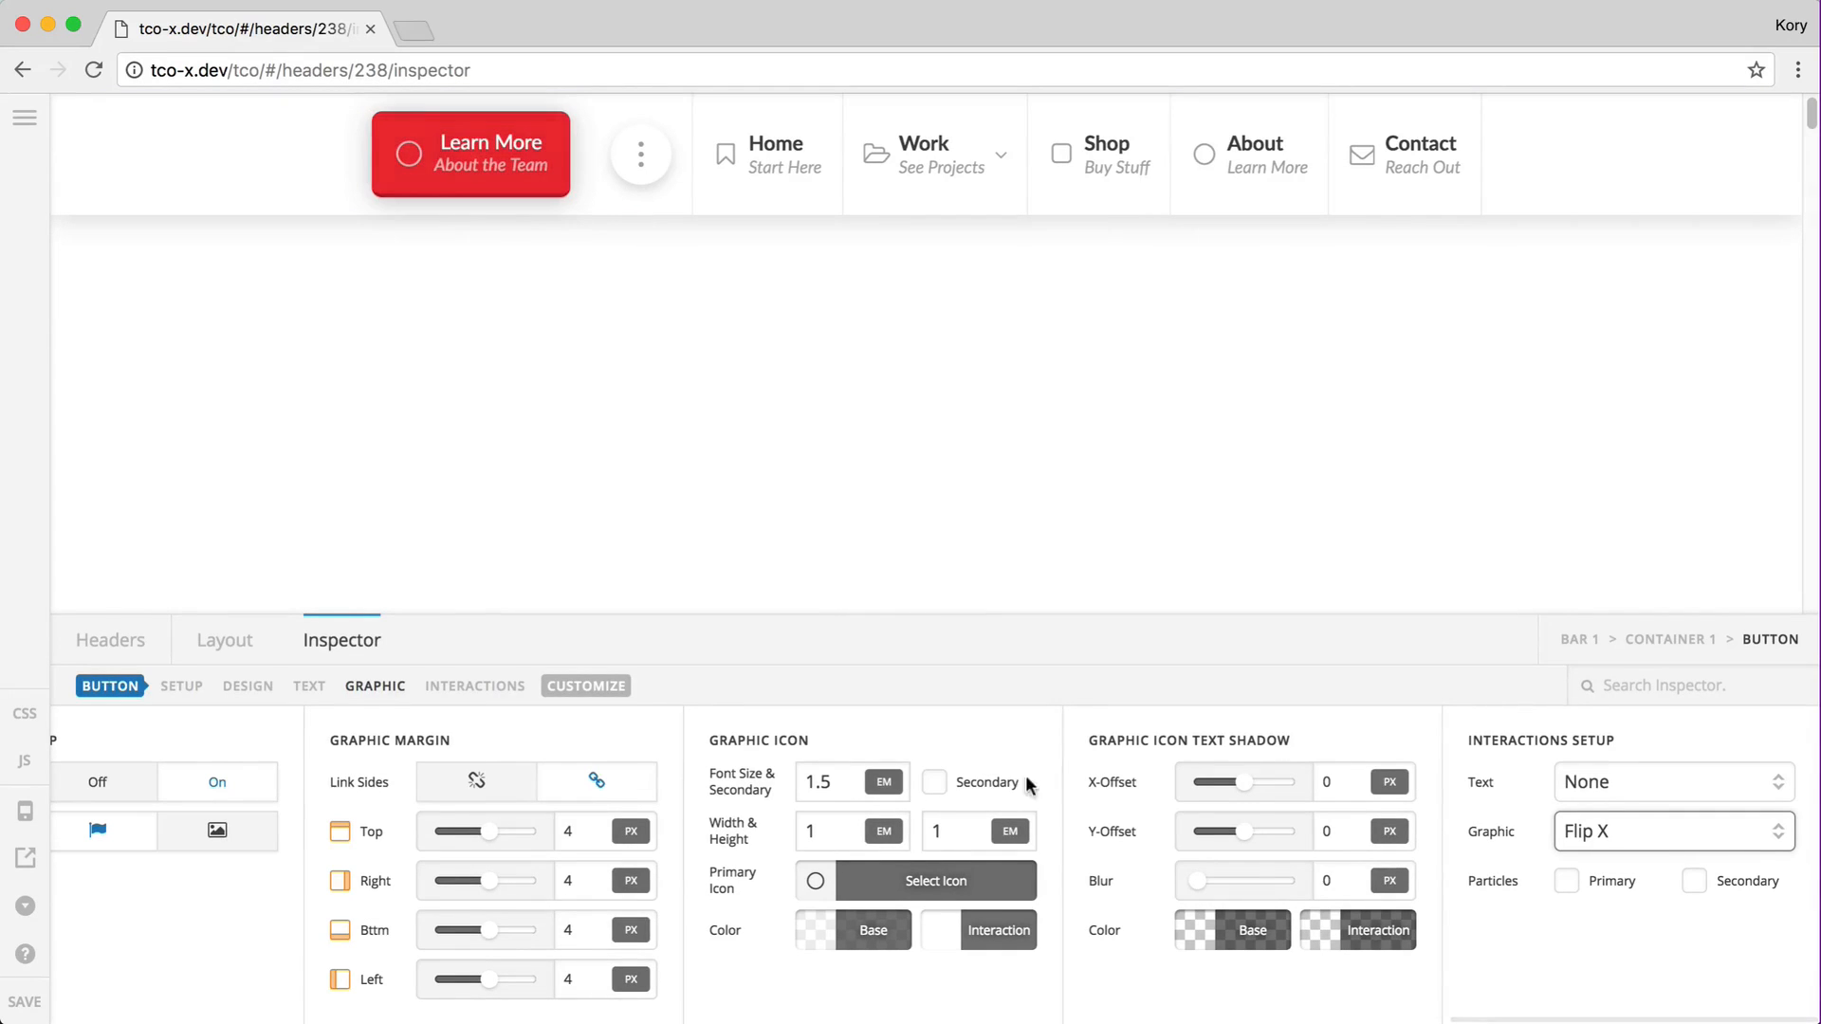
pyautogui.click(936, 787)
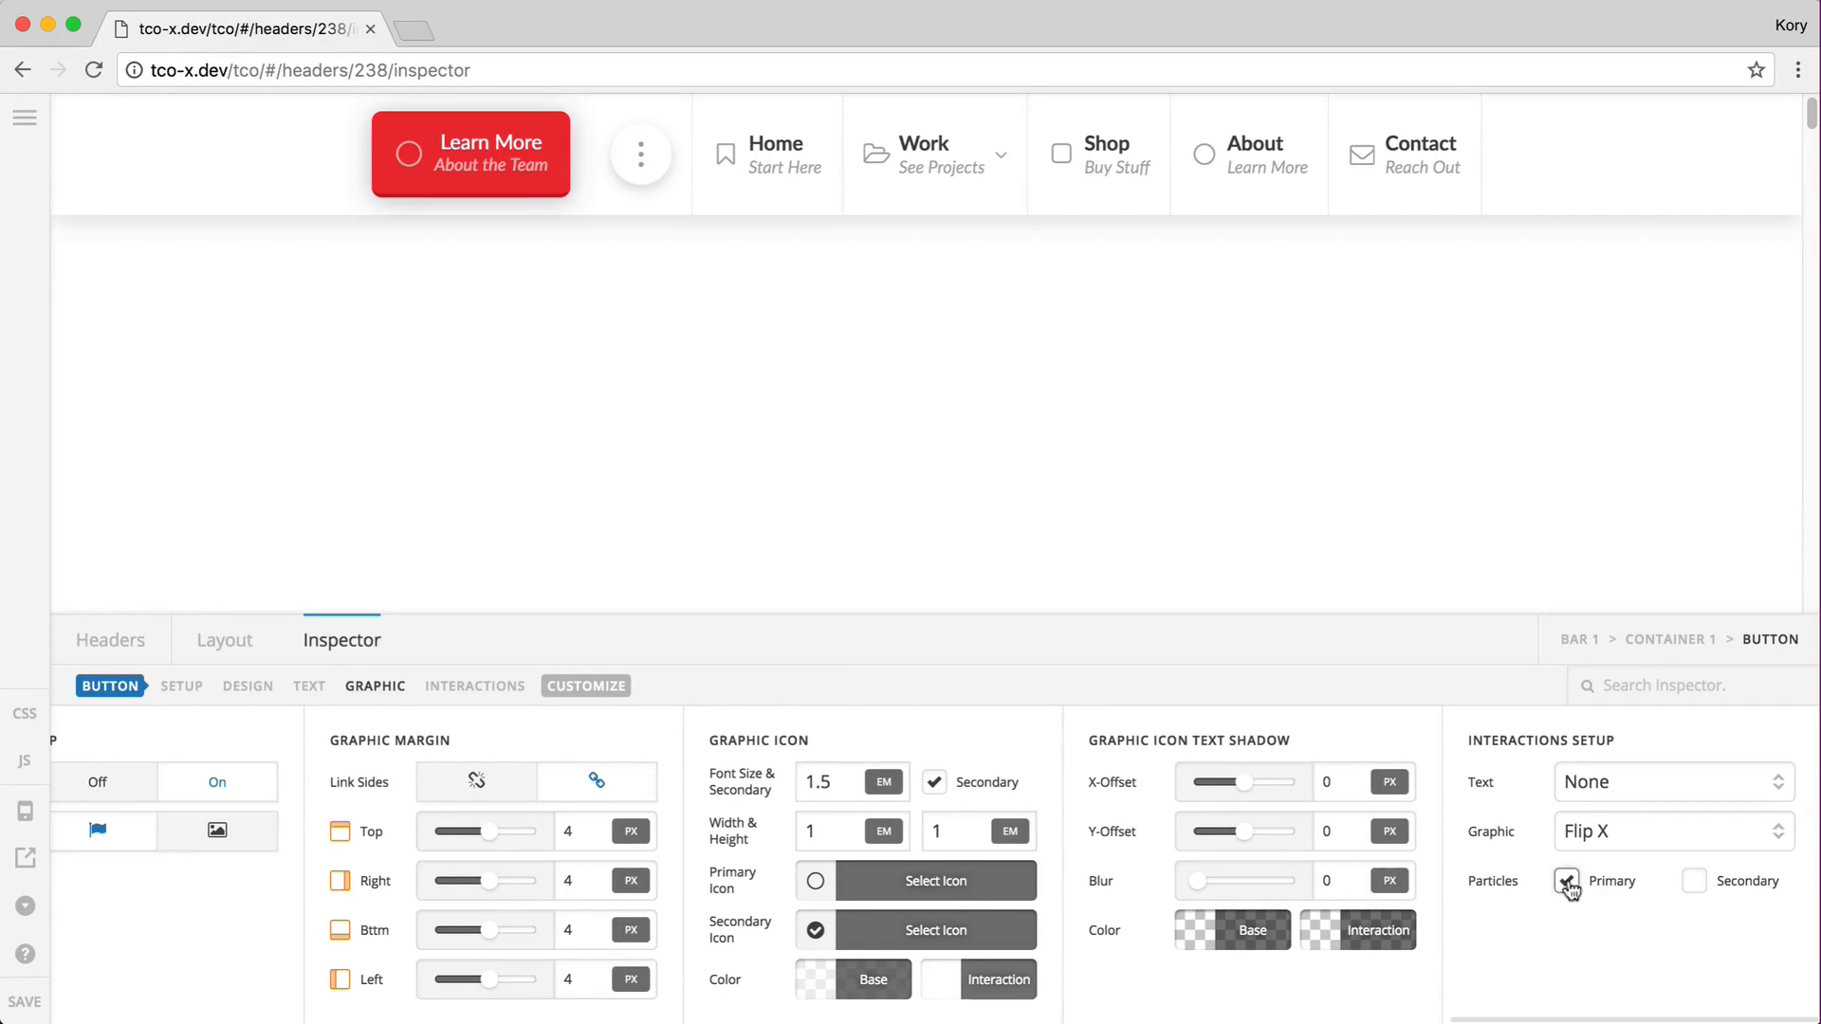
# Step: Toggle the Learn More button's primary particle, leaving it off, and save the header
pyautogui.click(1568, 886)
pyautogui.click(1566, 889)
pyautogui.click(23, 1001)
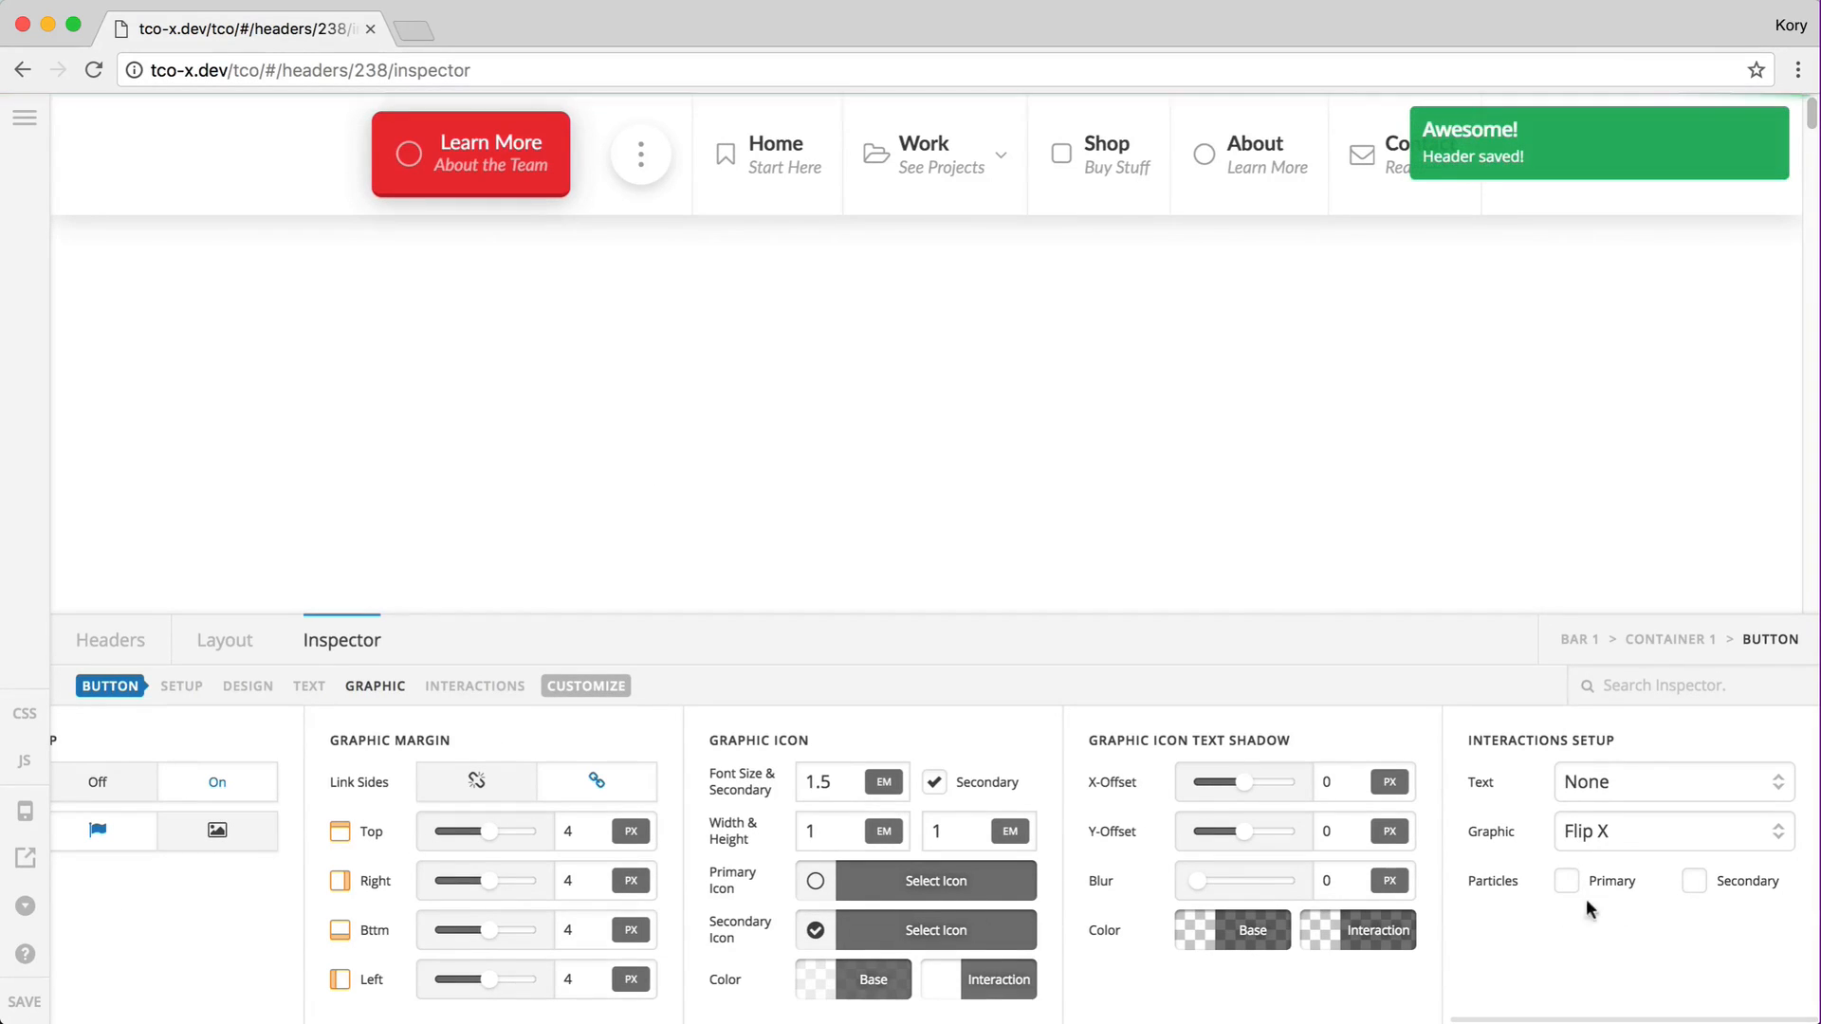
# Step: Review the interaction and primary particle settings of the inline navigation's top links
pyautogui.click(751, 162)
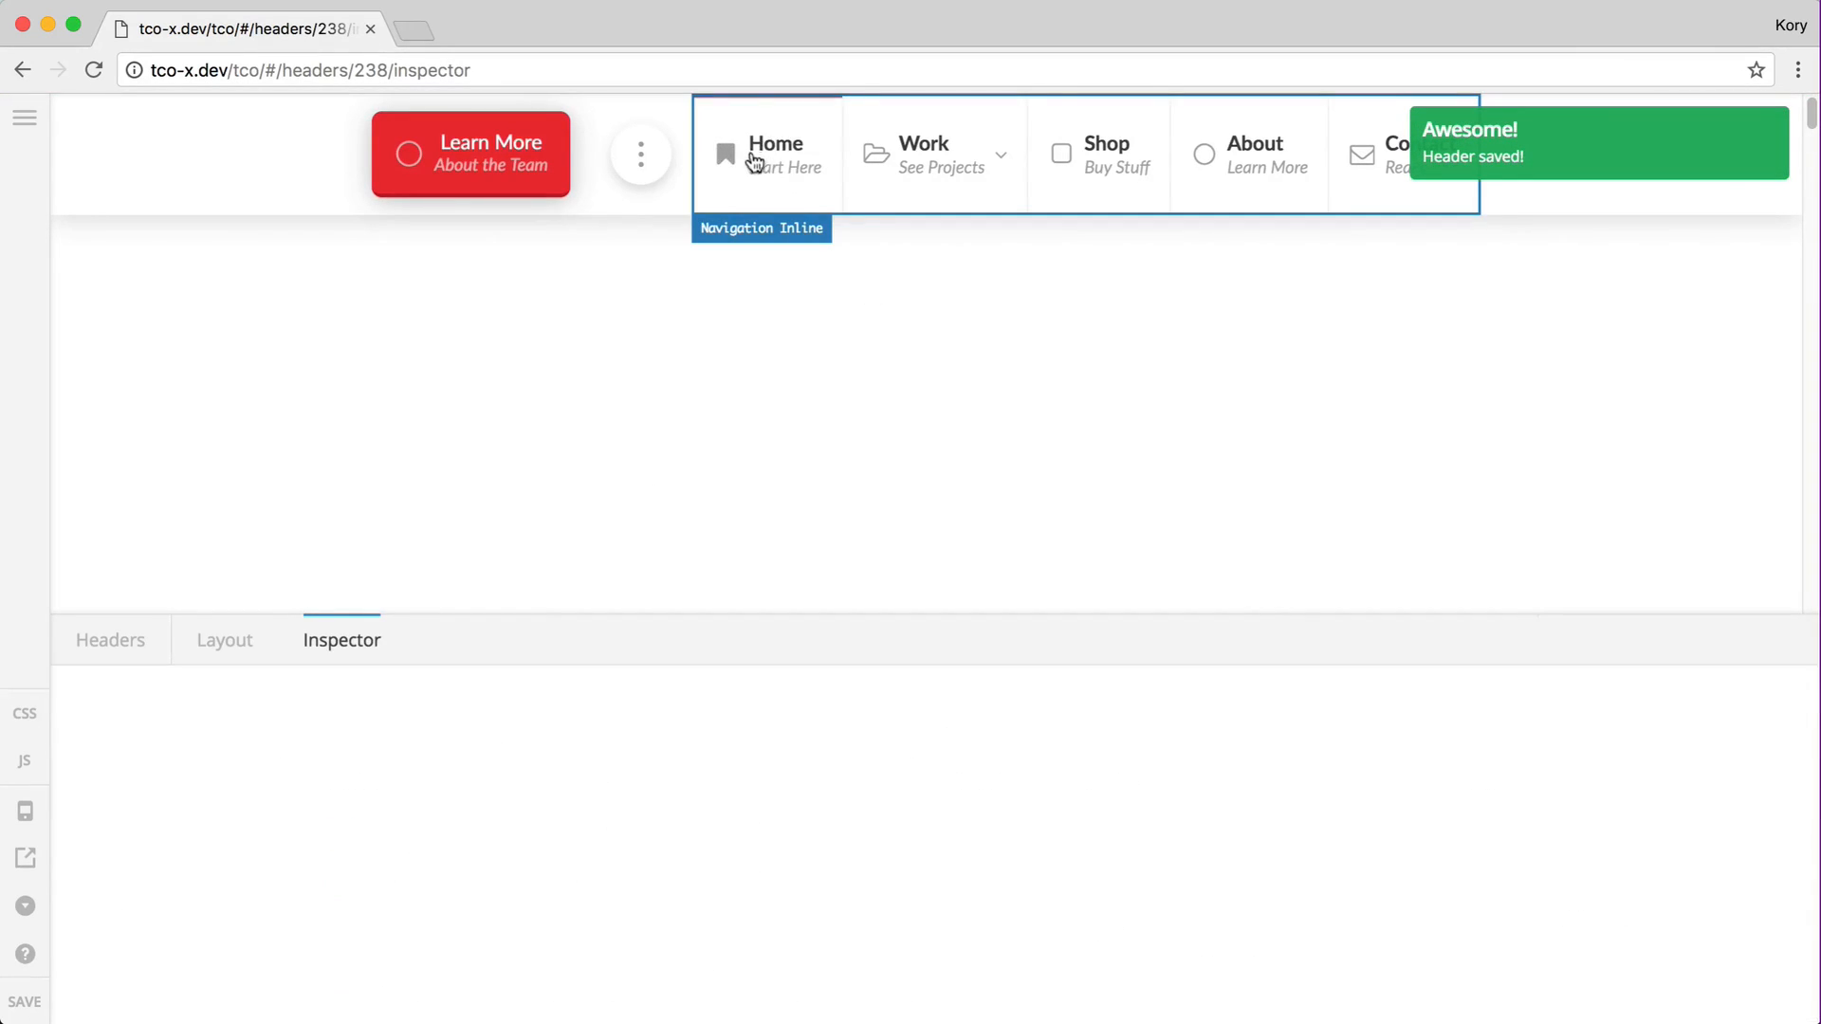
pyautogui.click(315, 685)
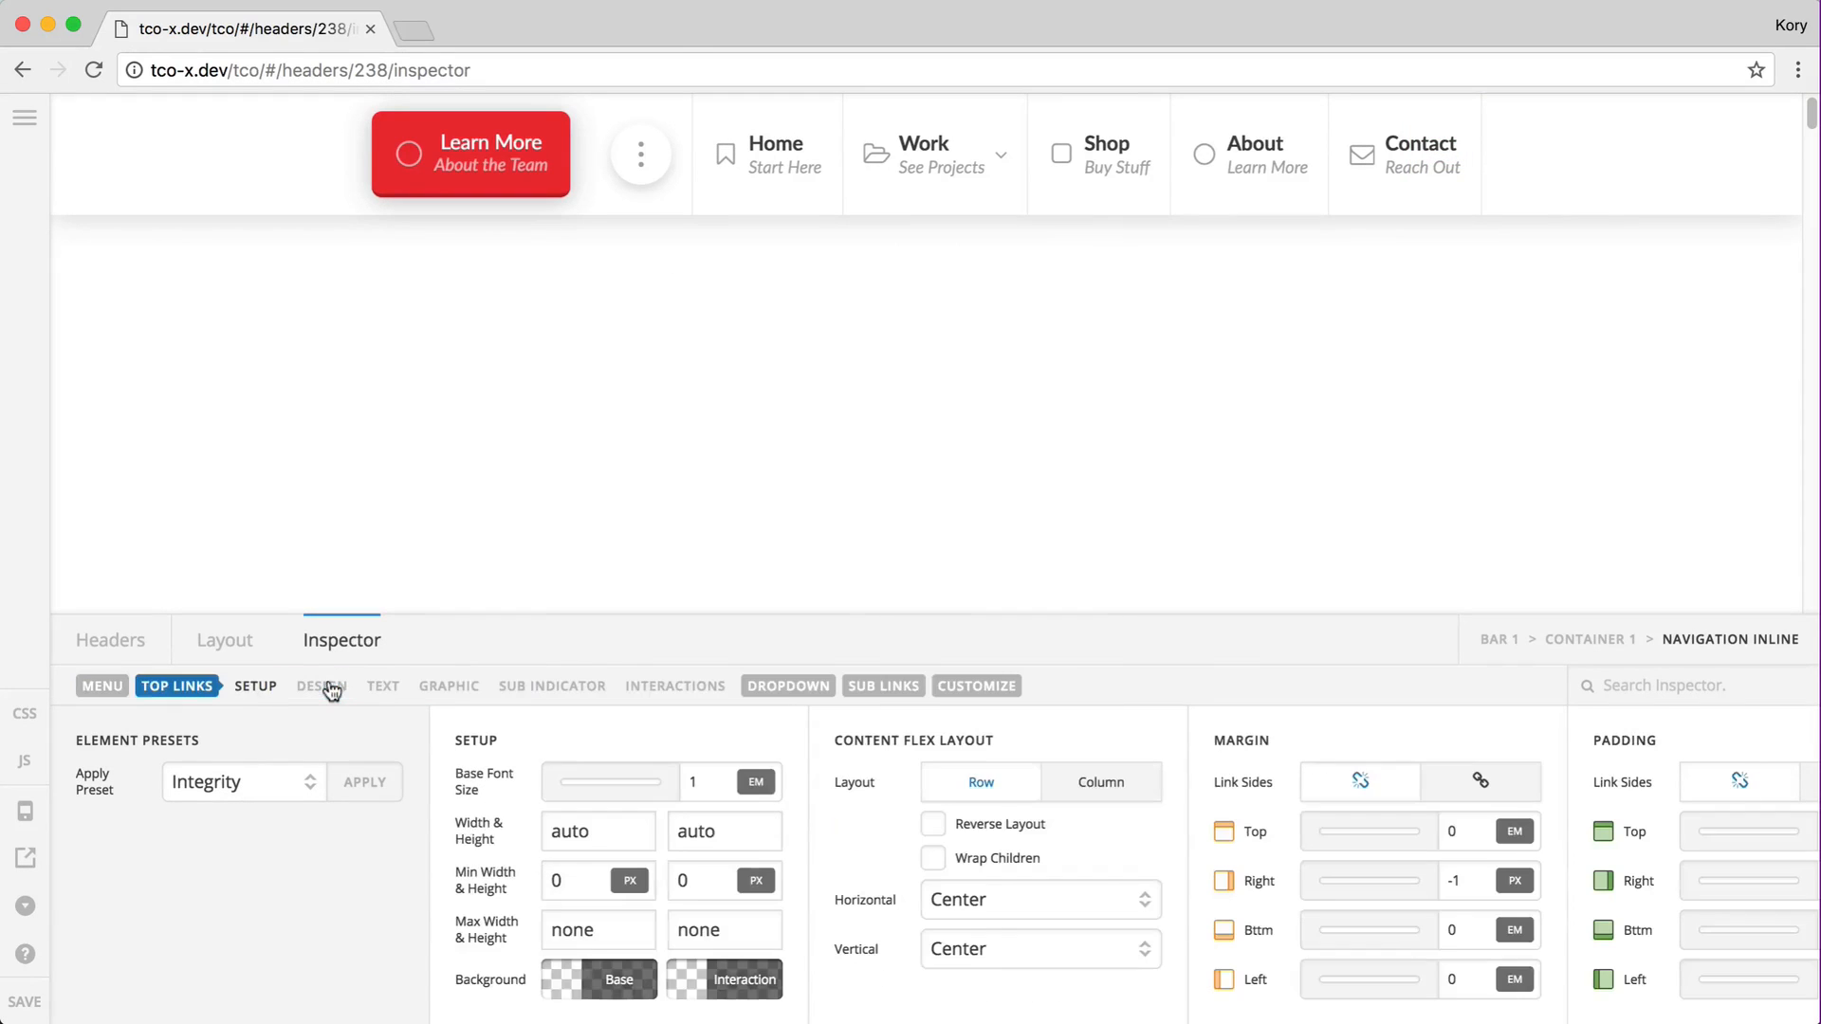
pyautogui.click(671, 685)
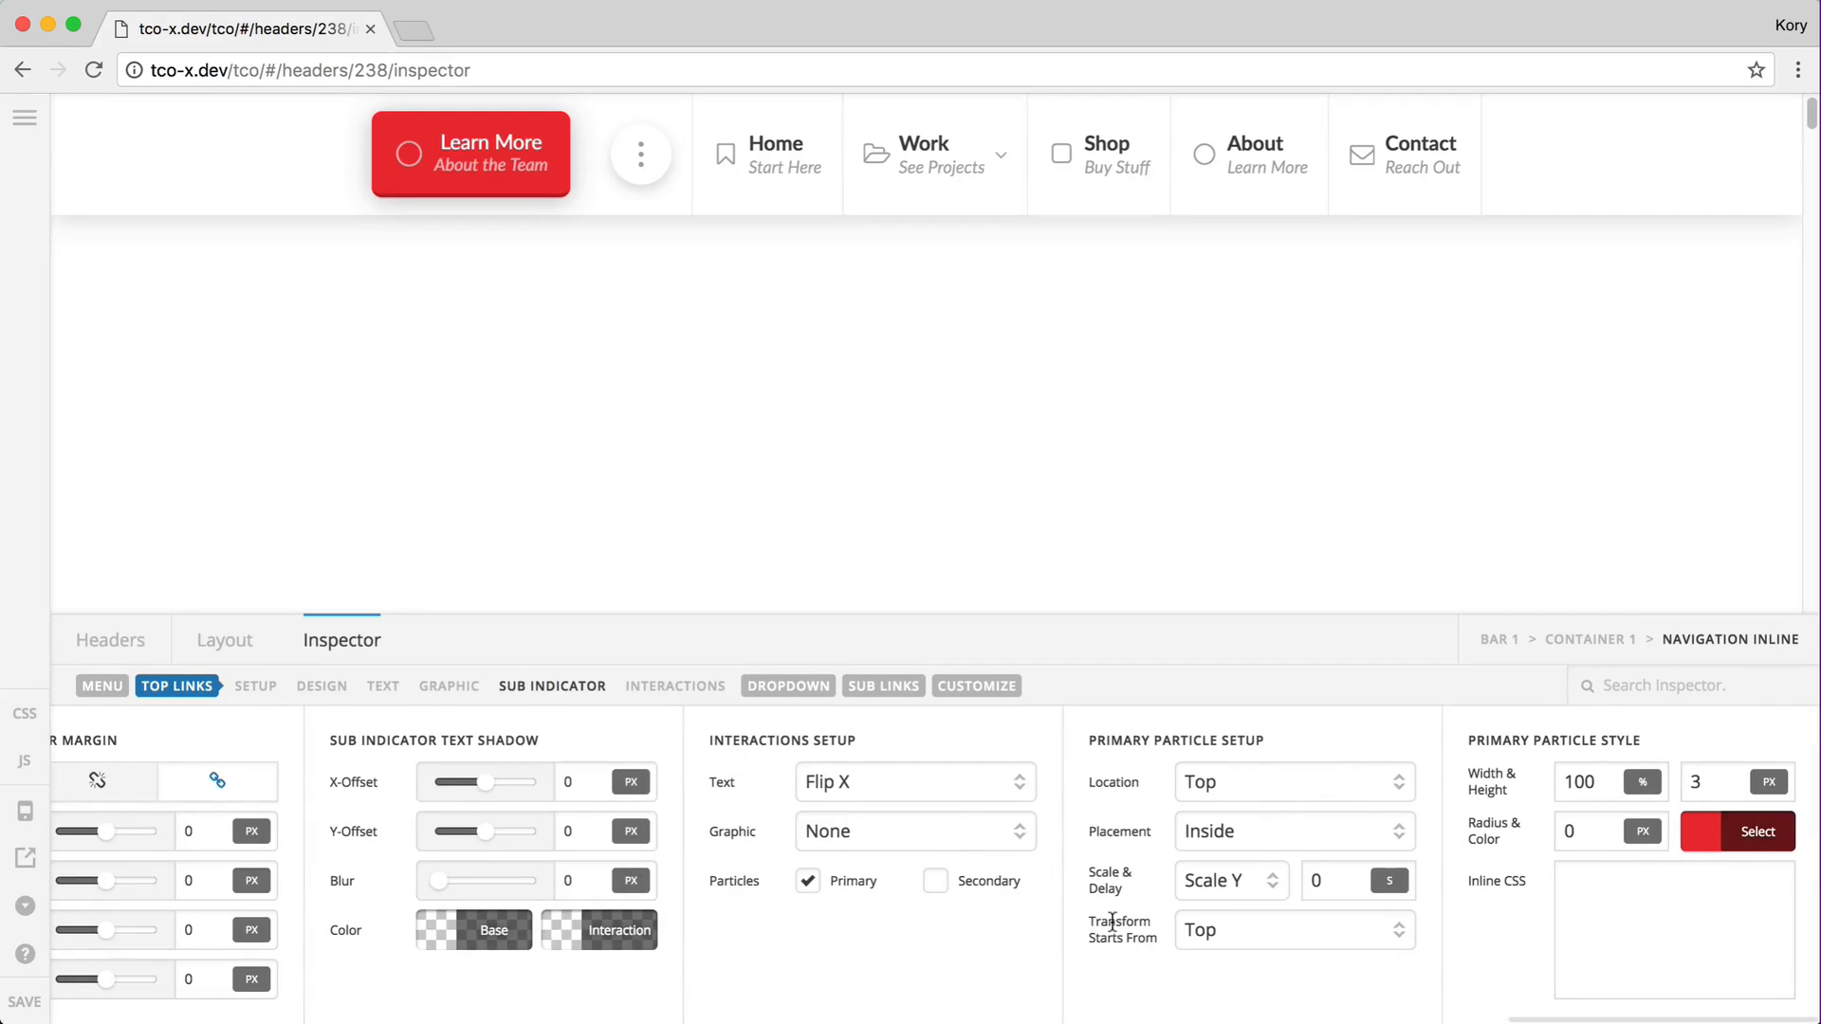
pyautogui.hscroll(-3, 1112, 921)
pyautogui.hscroll(5, 1112, 922)
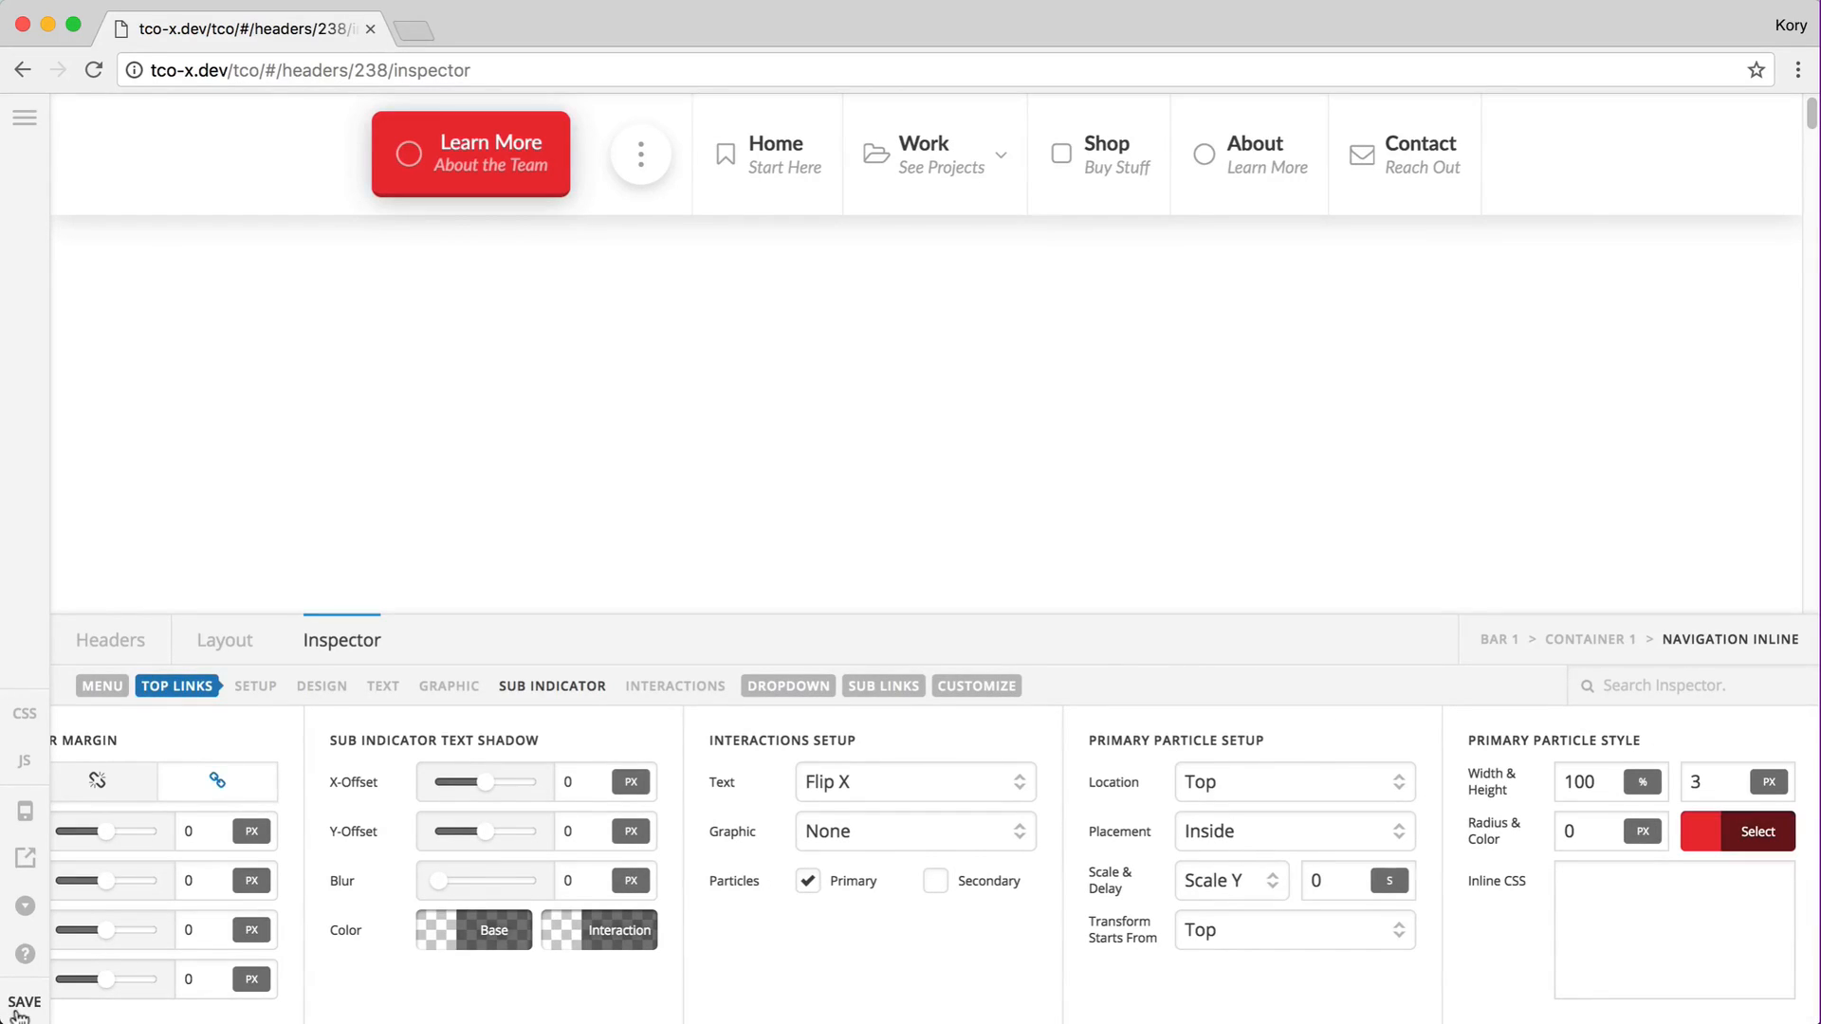
# Step: Open the live site to preview the header's link and toggle interactions, and return to the header builder
pyautogui.click(24, 856)
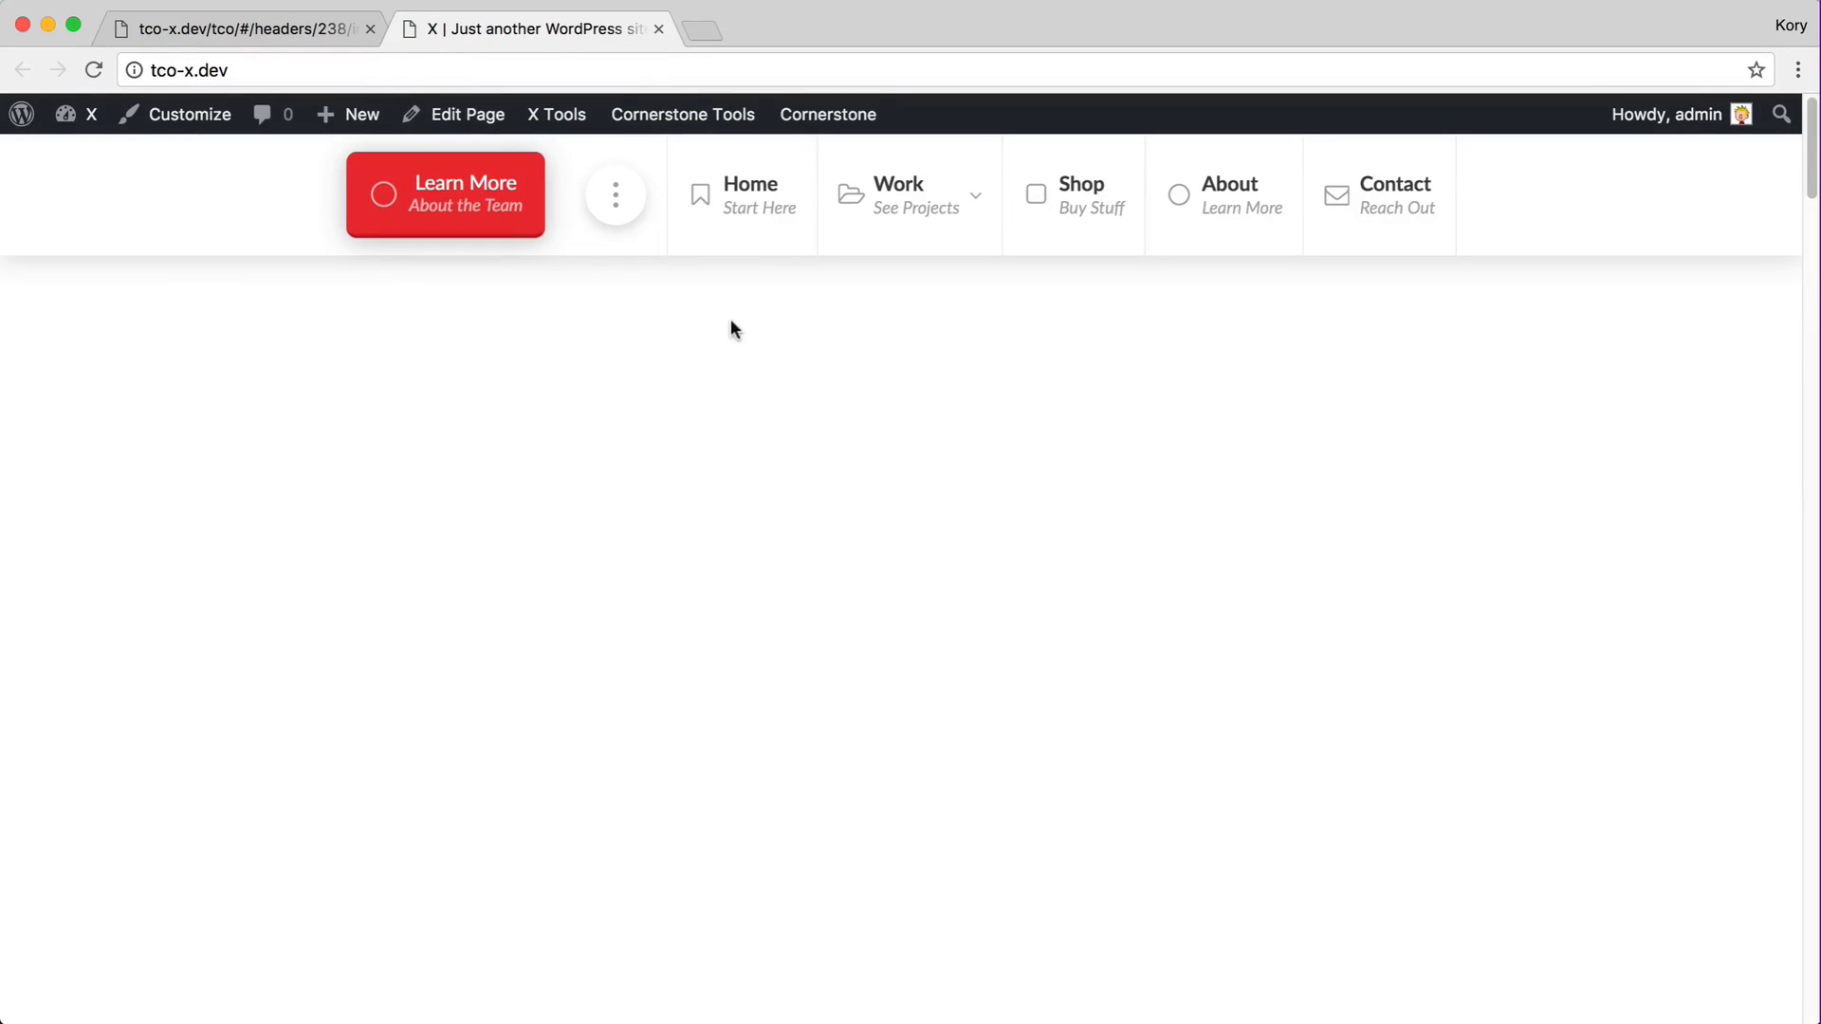
pyautogui.moveTo(869, 151)
pyautogui.click(620, 214)
pyautogui.hotkey('ctrl', 'shift', 'Tab')
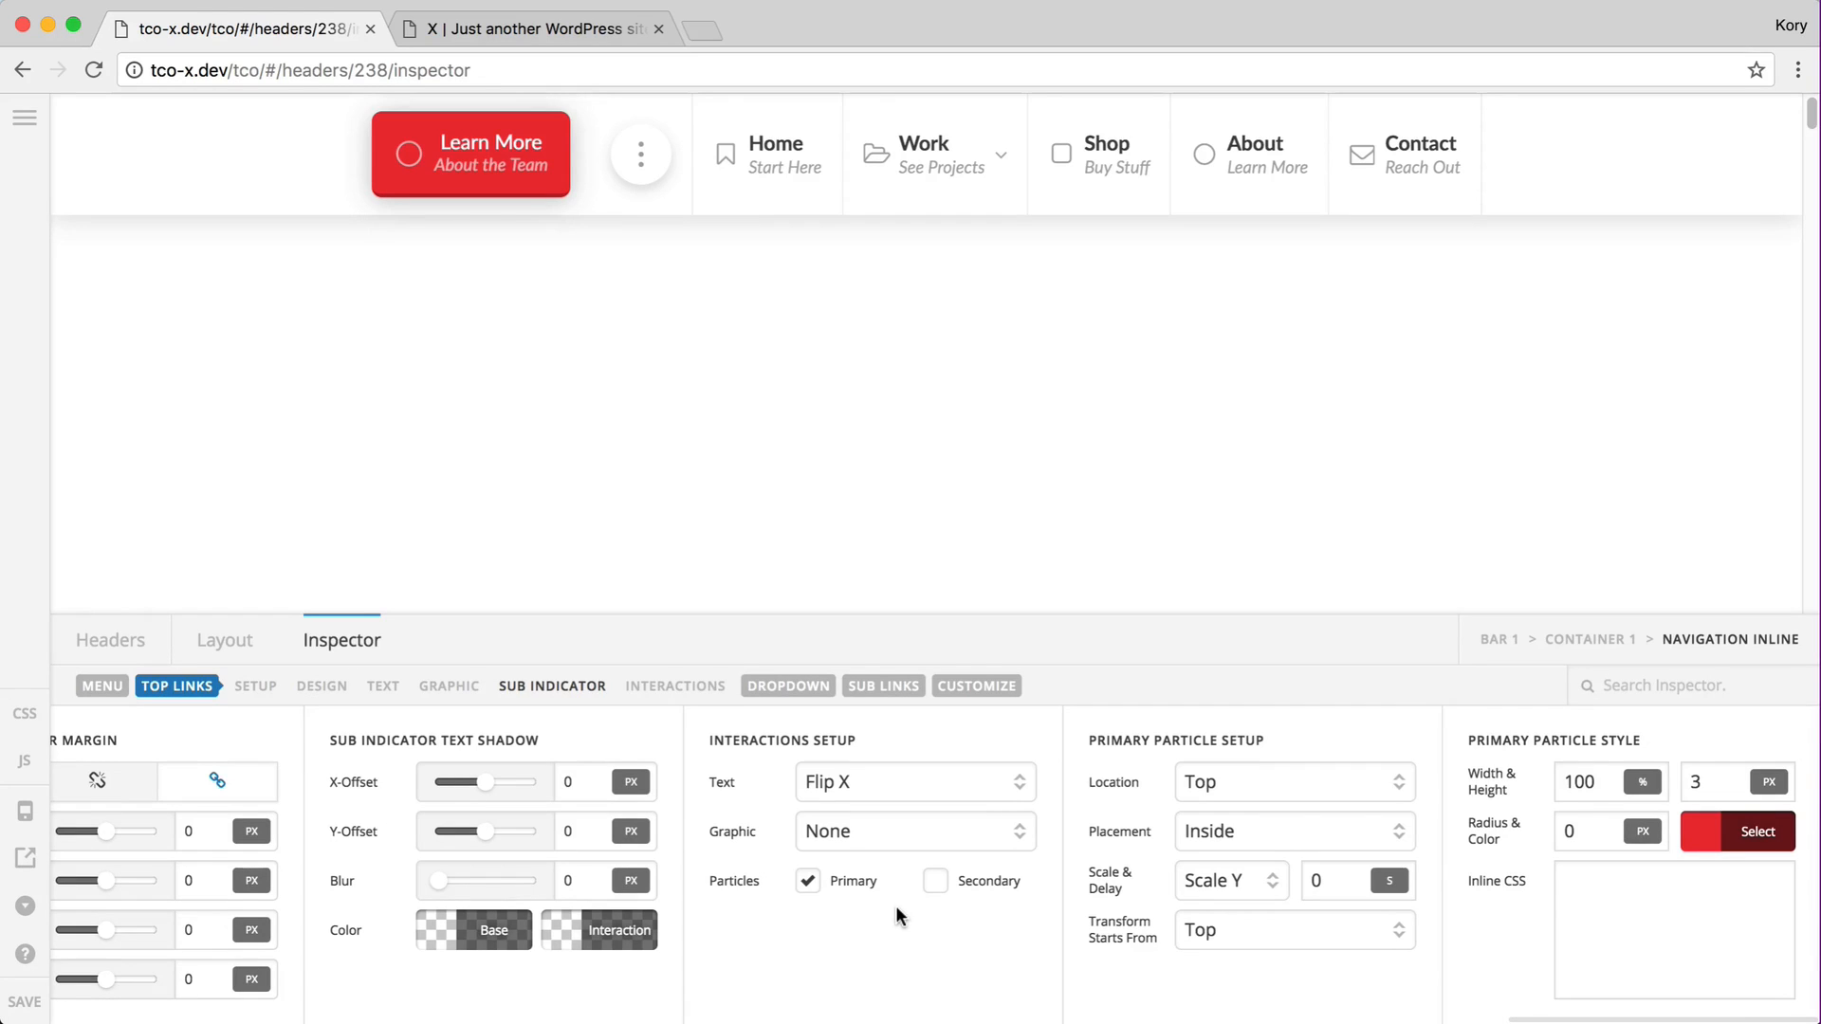
# Step: Enable the primary particle for the inline navigation's sub links and save the header
pyautogui.click(883, 685)
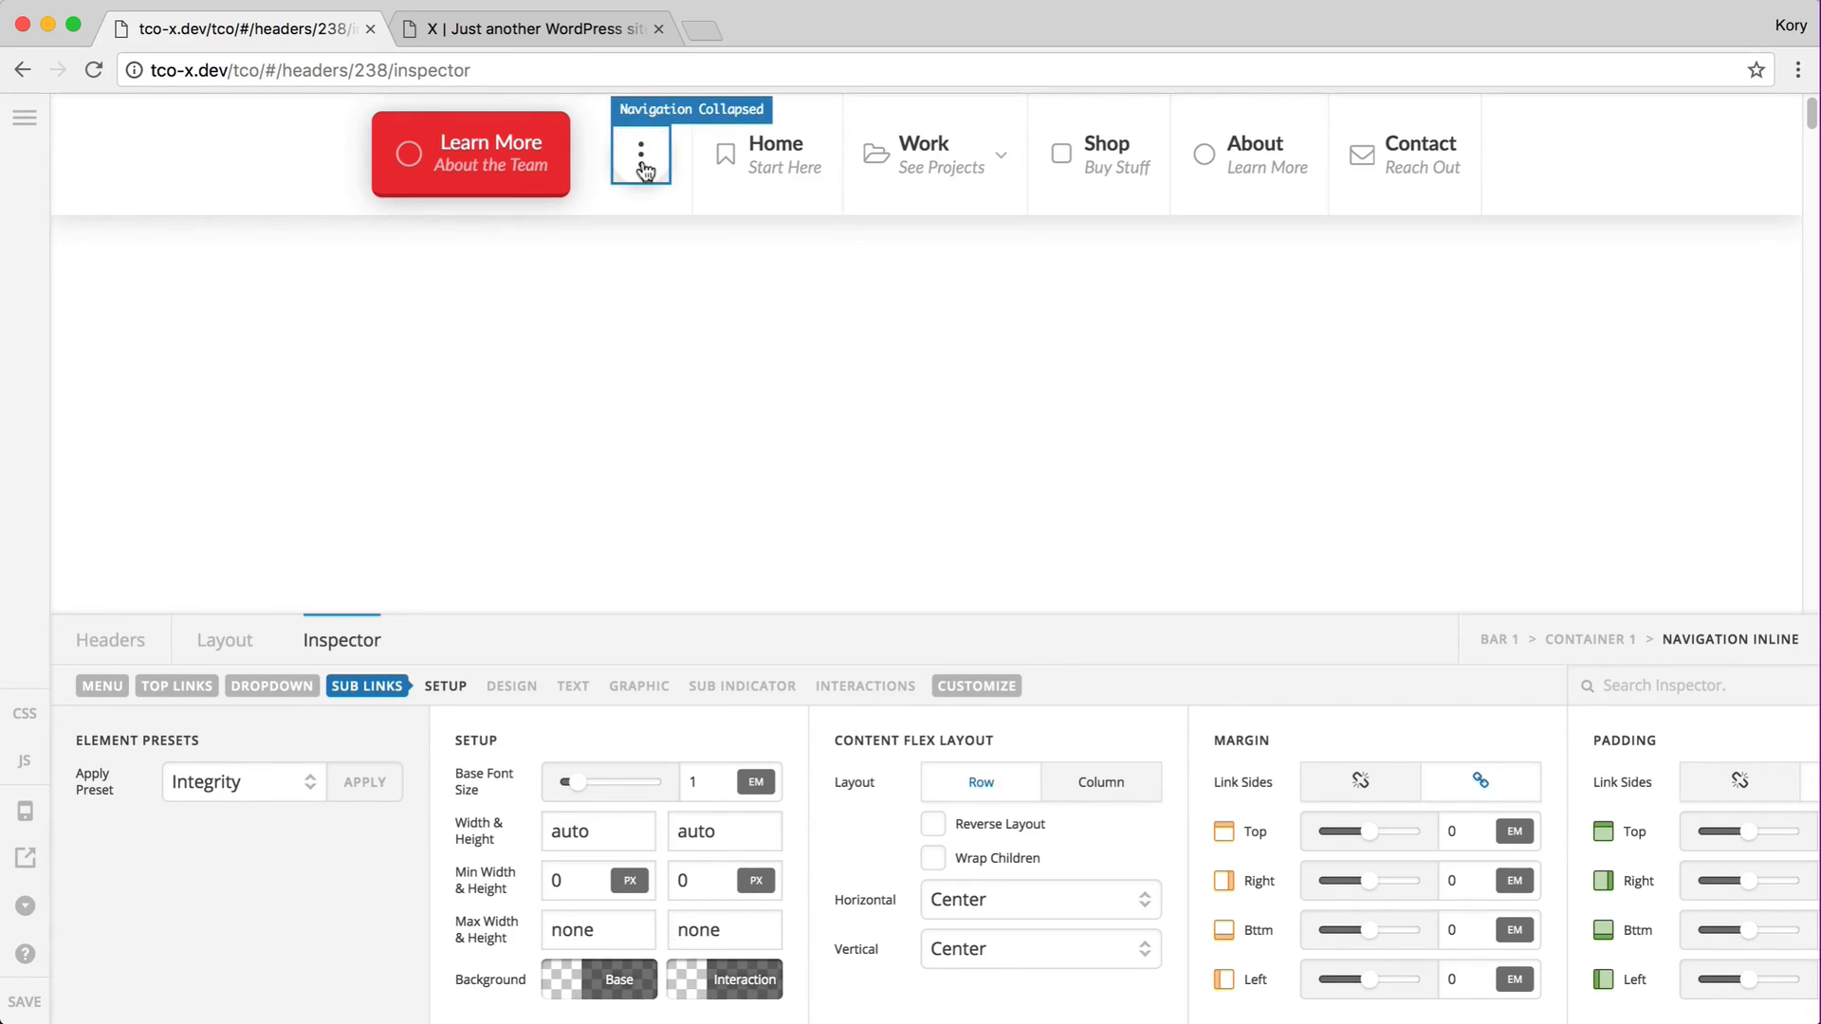
pyautogui.hscroll(10, 620, 815)
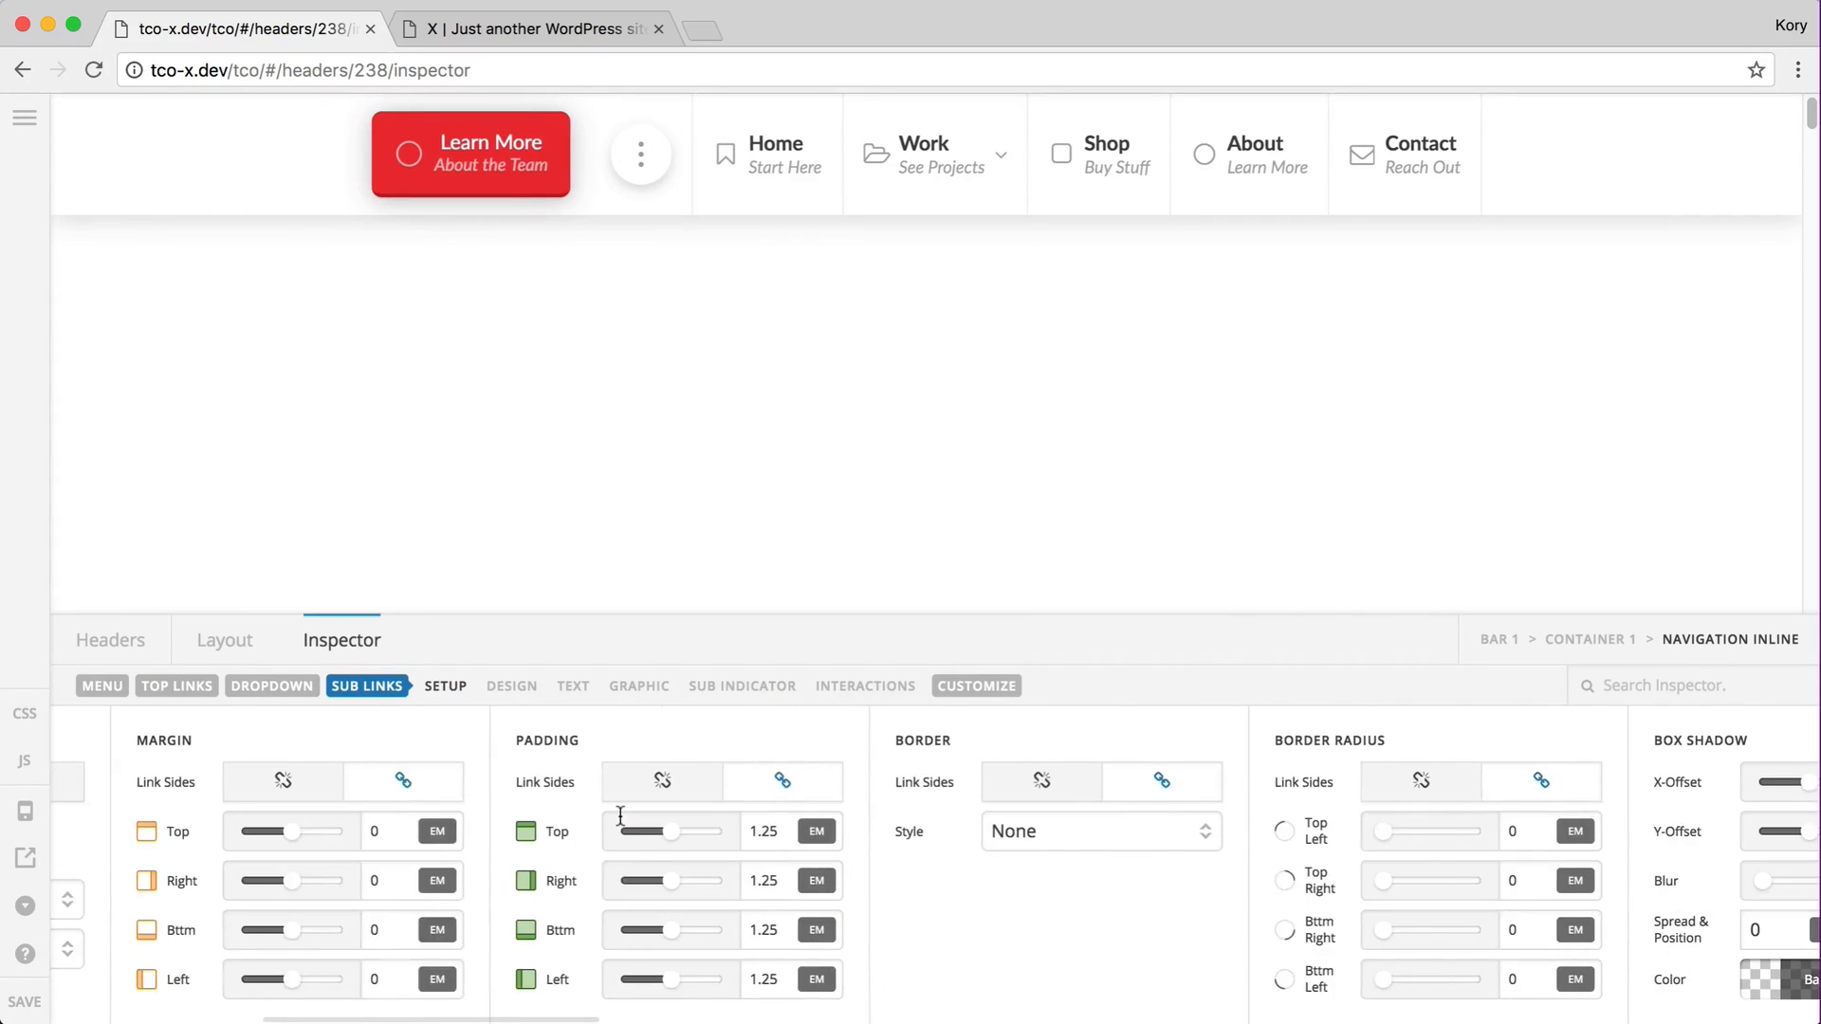
pyautogui.click(859, 685)
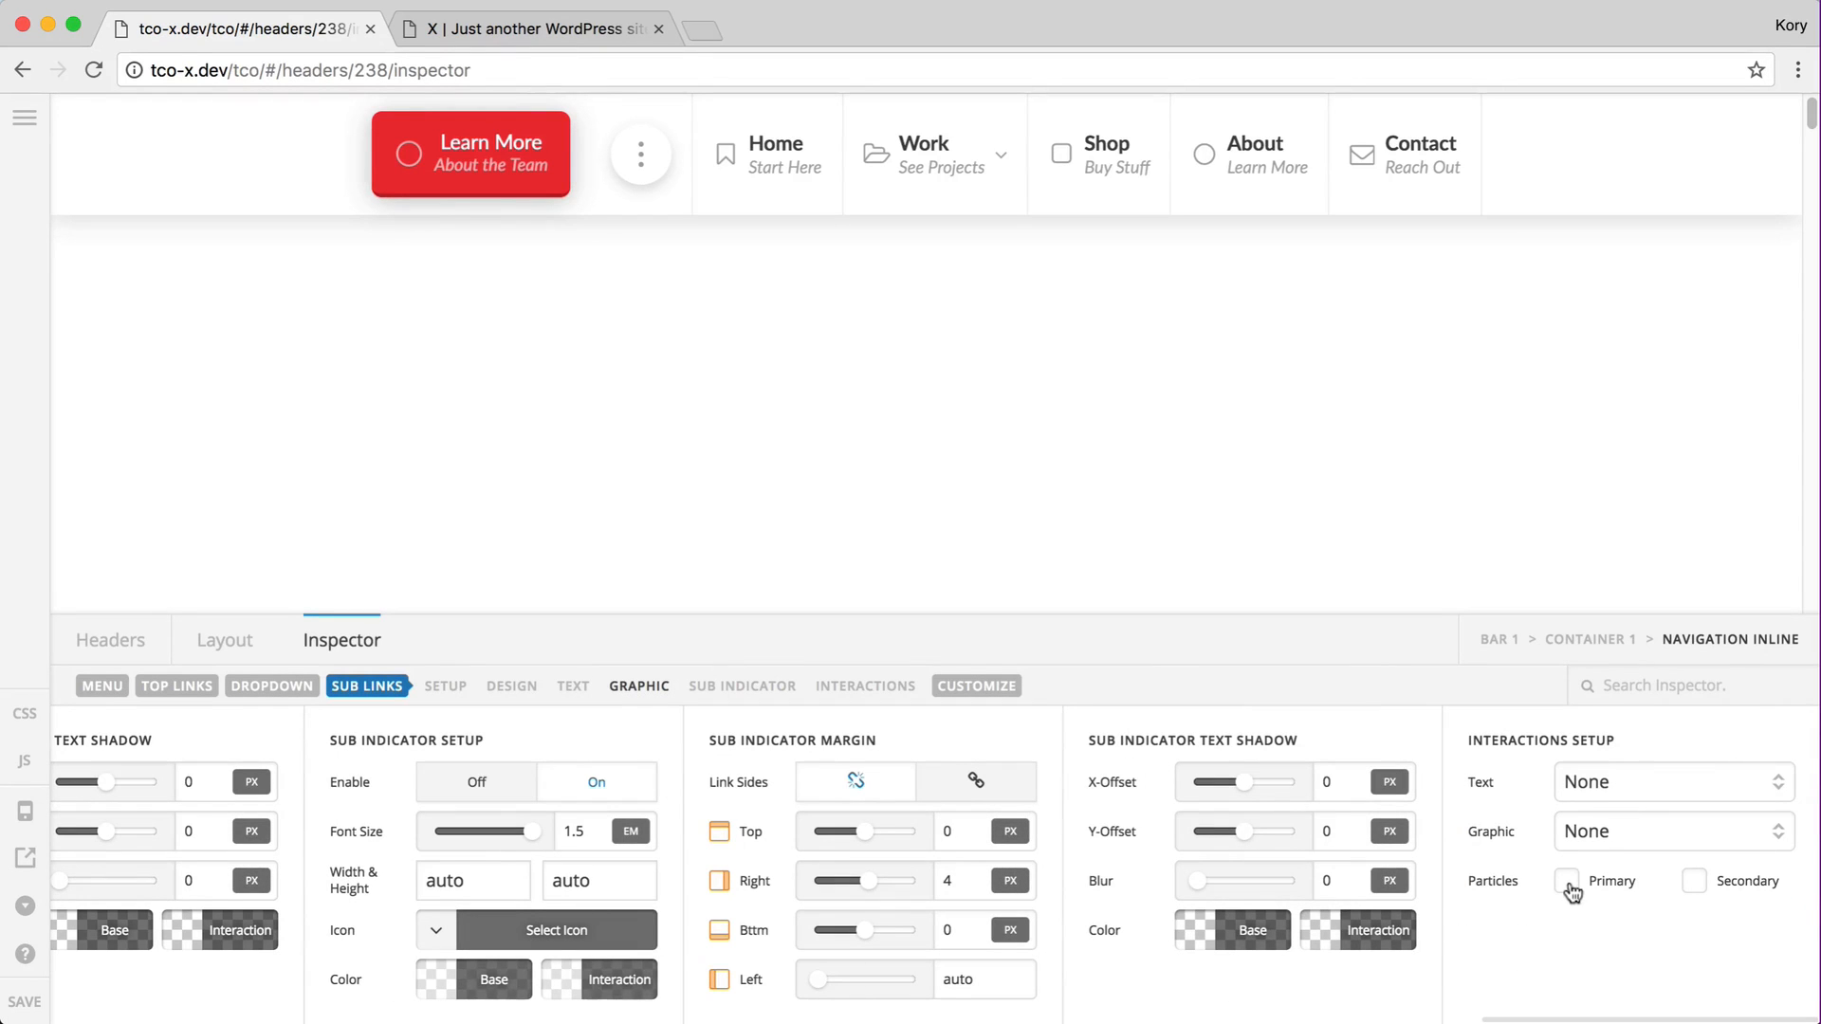
pyautogui.click(1567, 881)
pyautogui.hscroll(3, 1464, 963)
pyautogui.hscroll(5, 1464, 963)
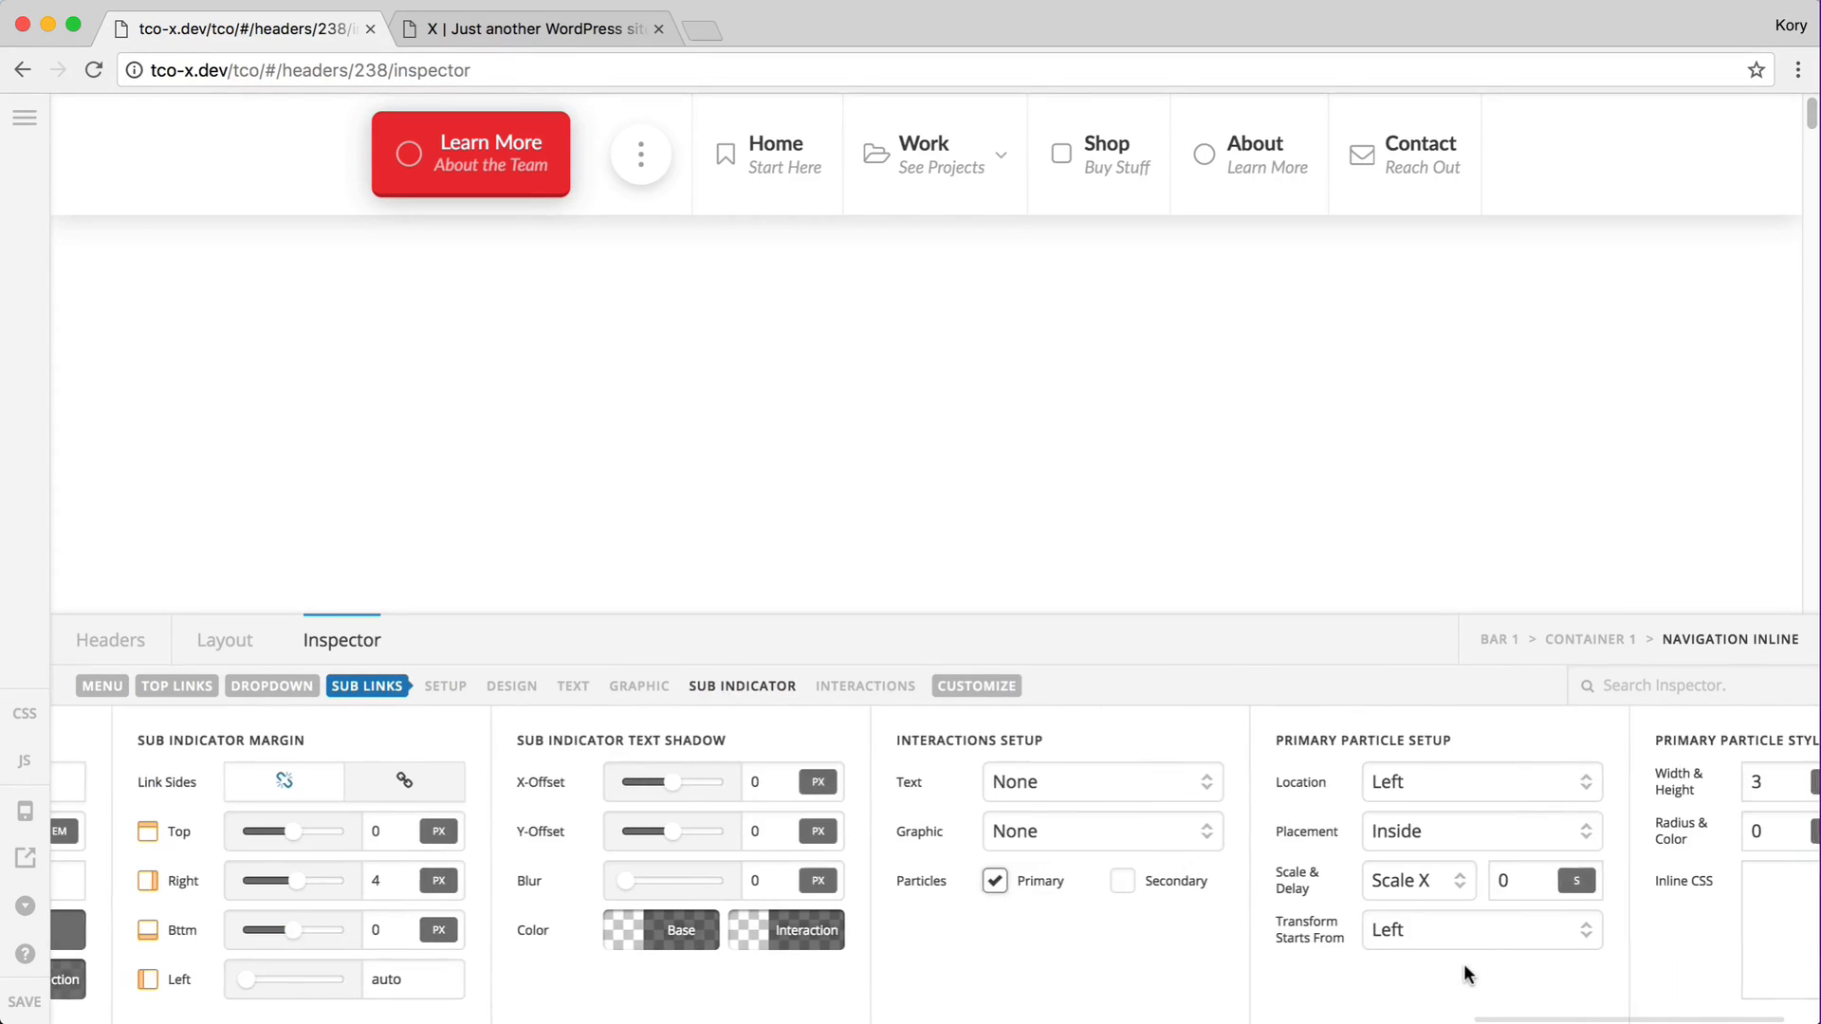
pyautogui.click(33, 1004)
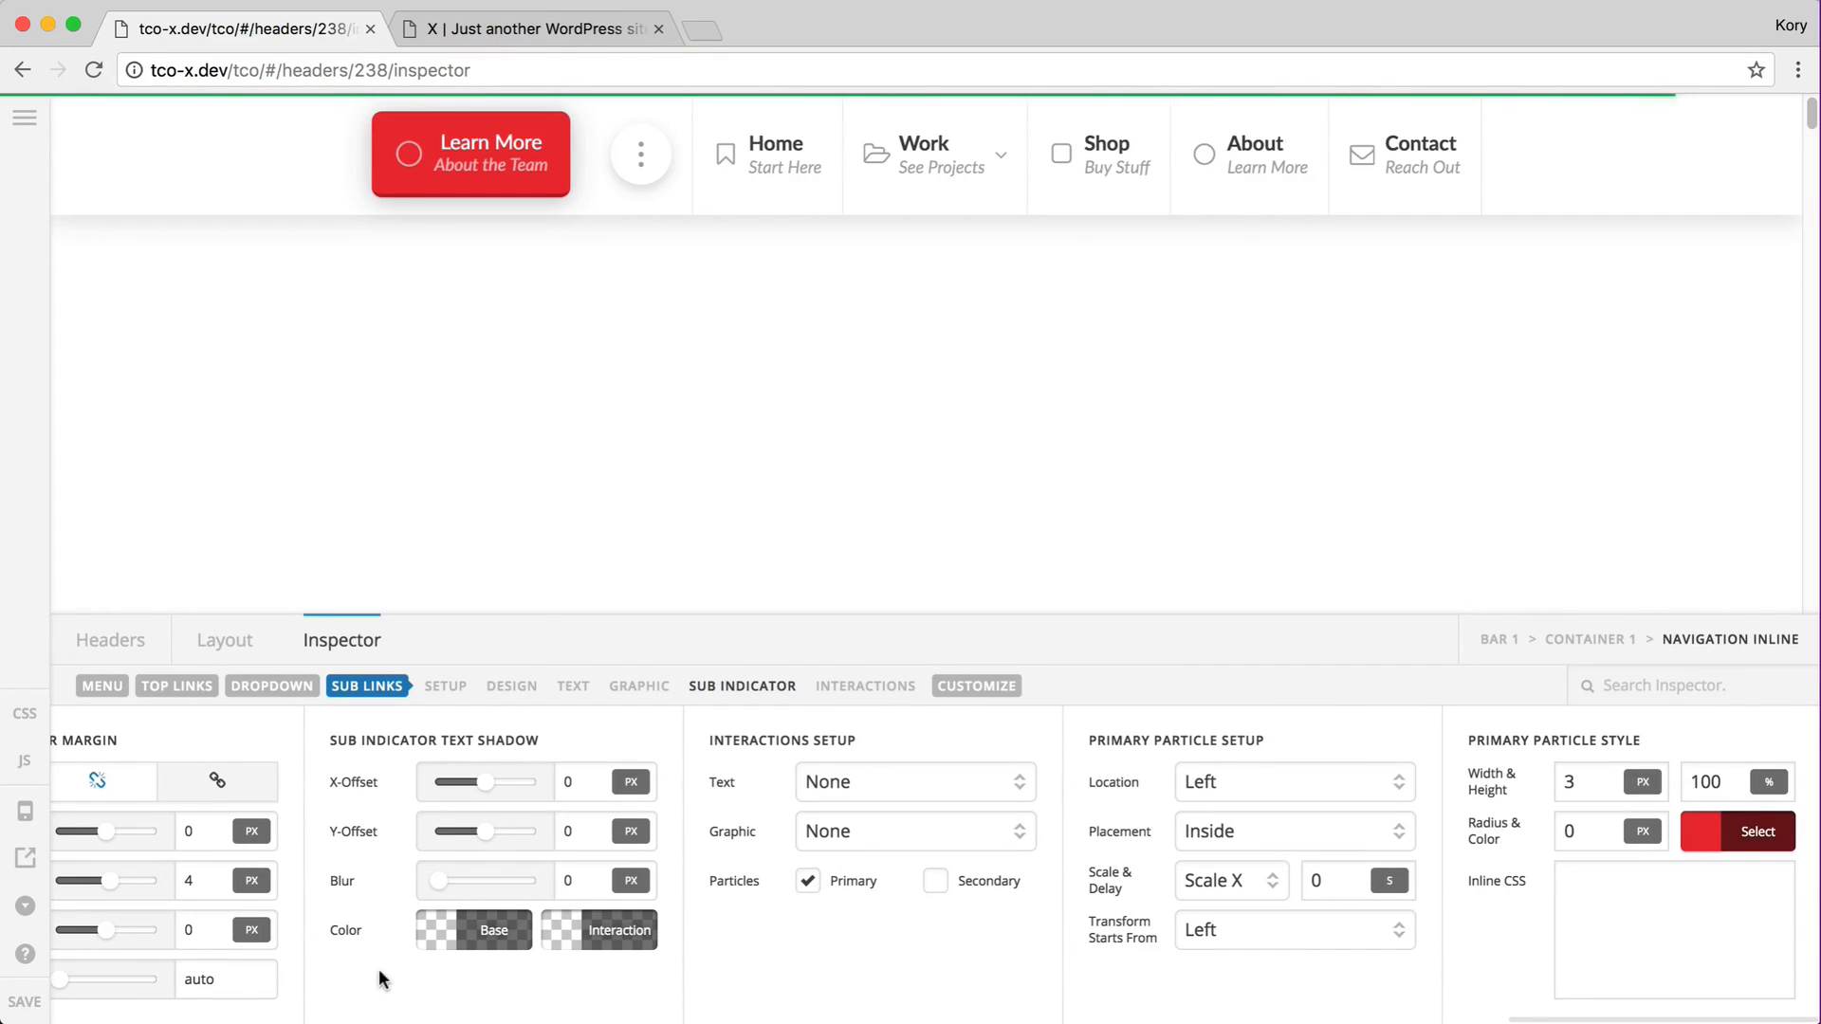
# Step: Reload the live site, preview the particles on the Work dropdown's sub links, and return to the header builder
pyautogui.press('super+2')
pyautogui.press('super+r')
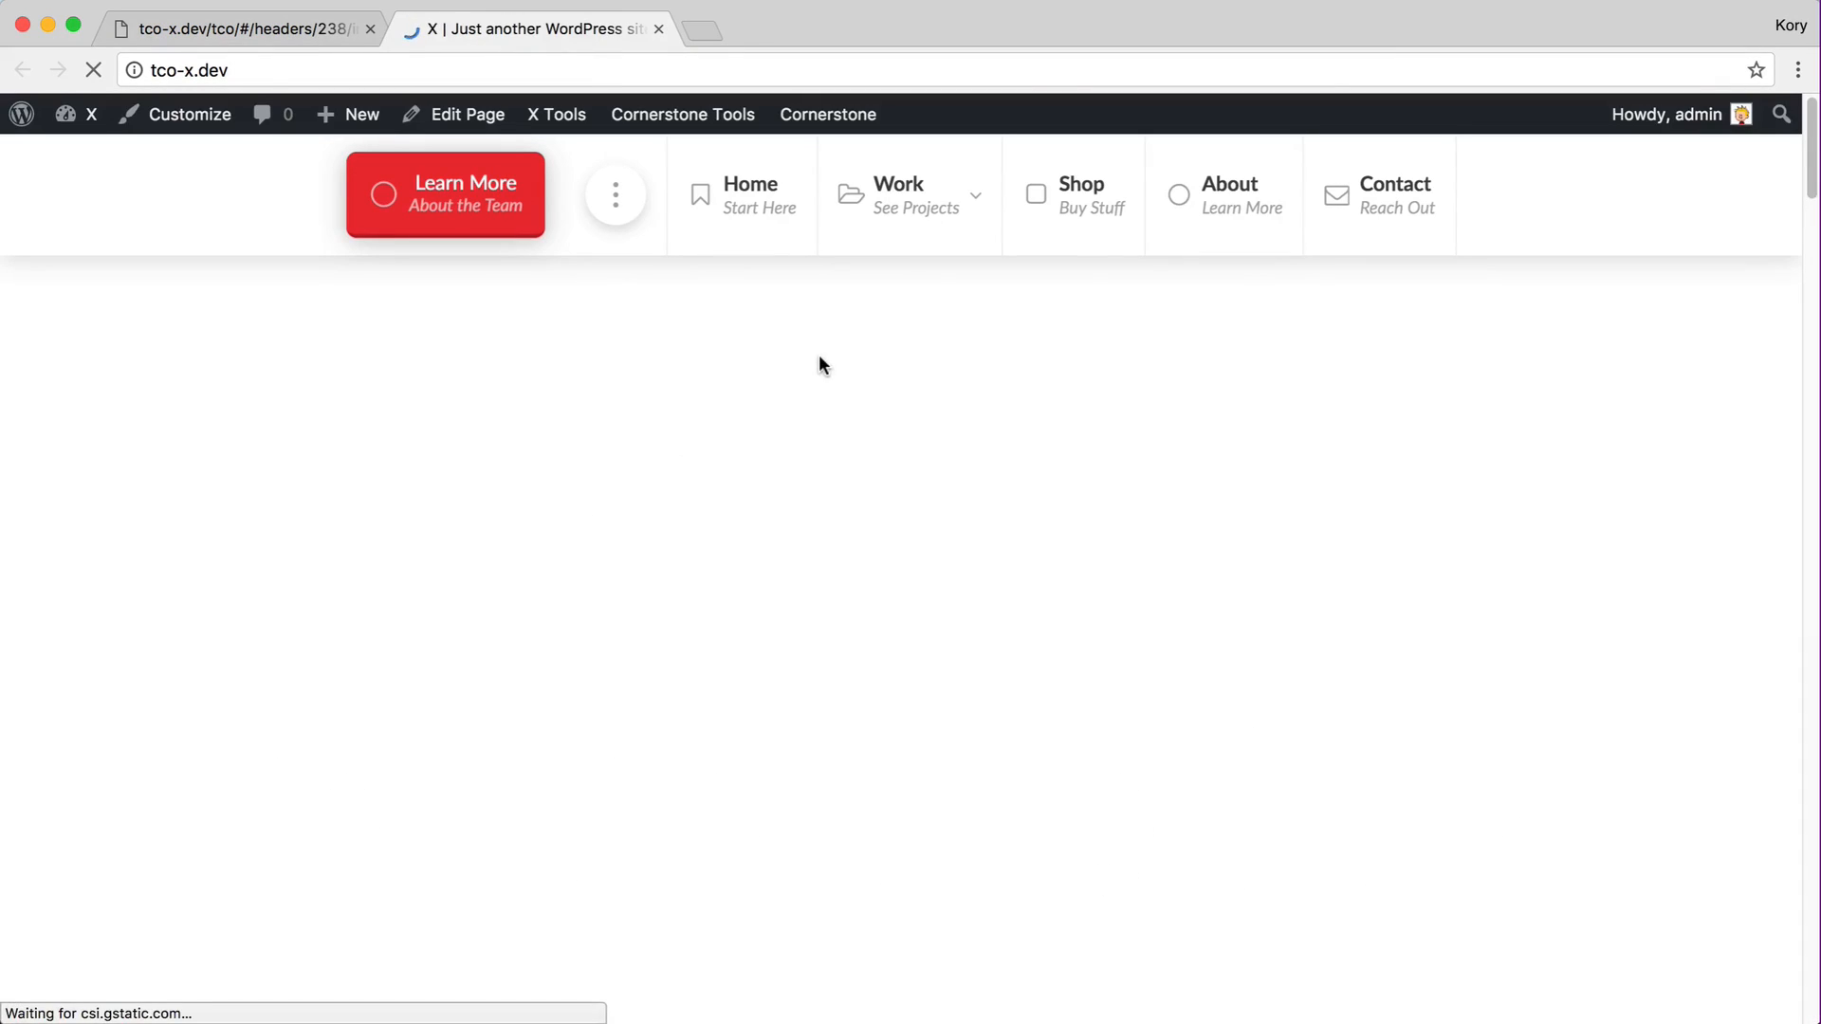
pyautogui.moveTo(934, 217)
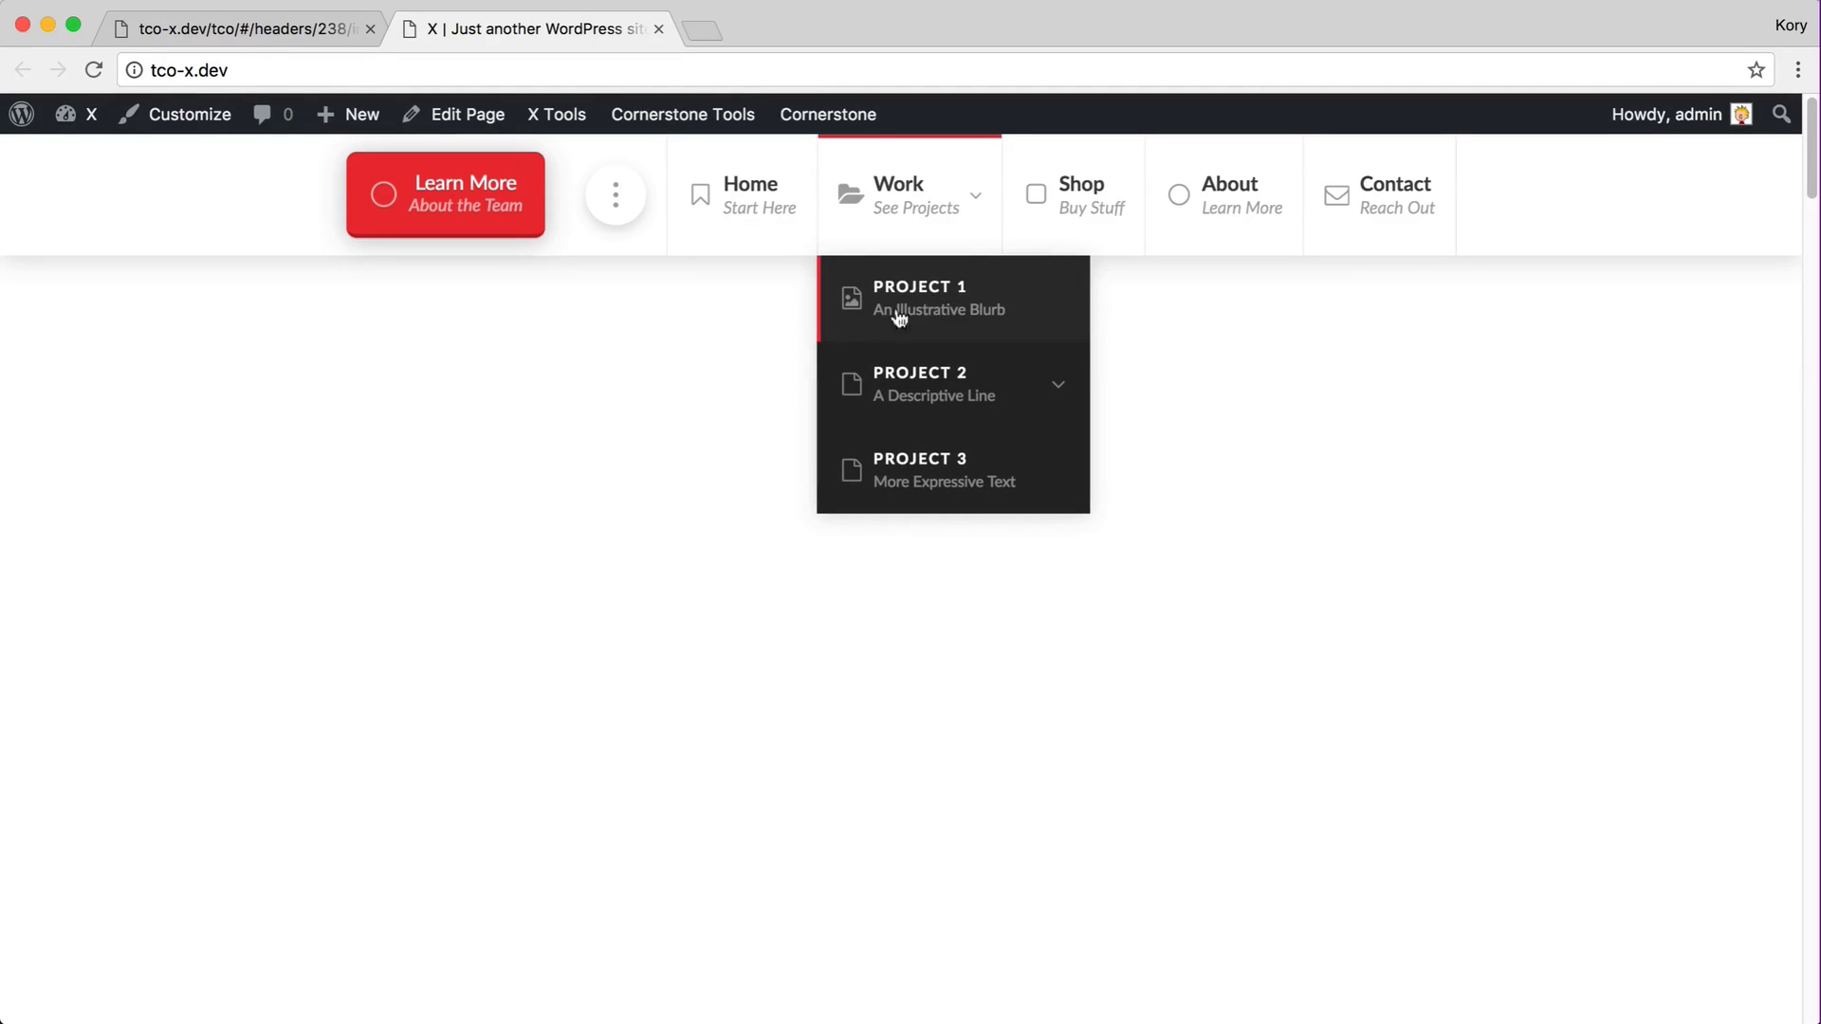
pyautogui.moveTo(878, 391)
pyautogui.click(281, 26)
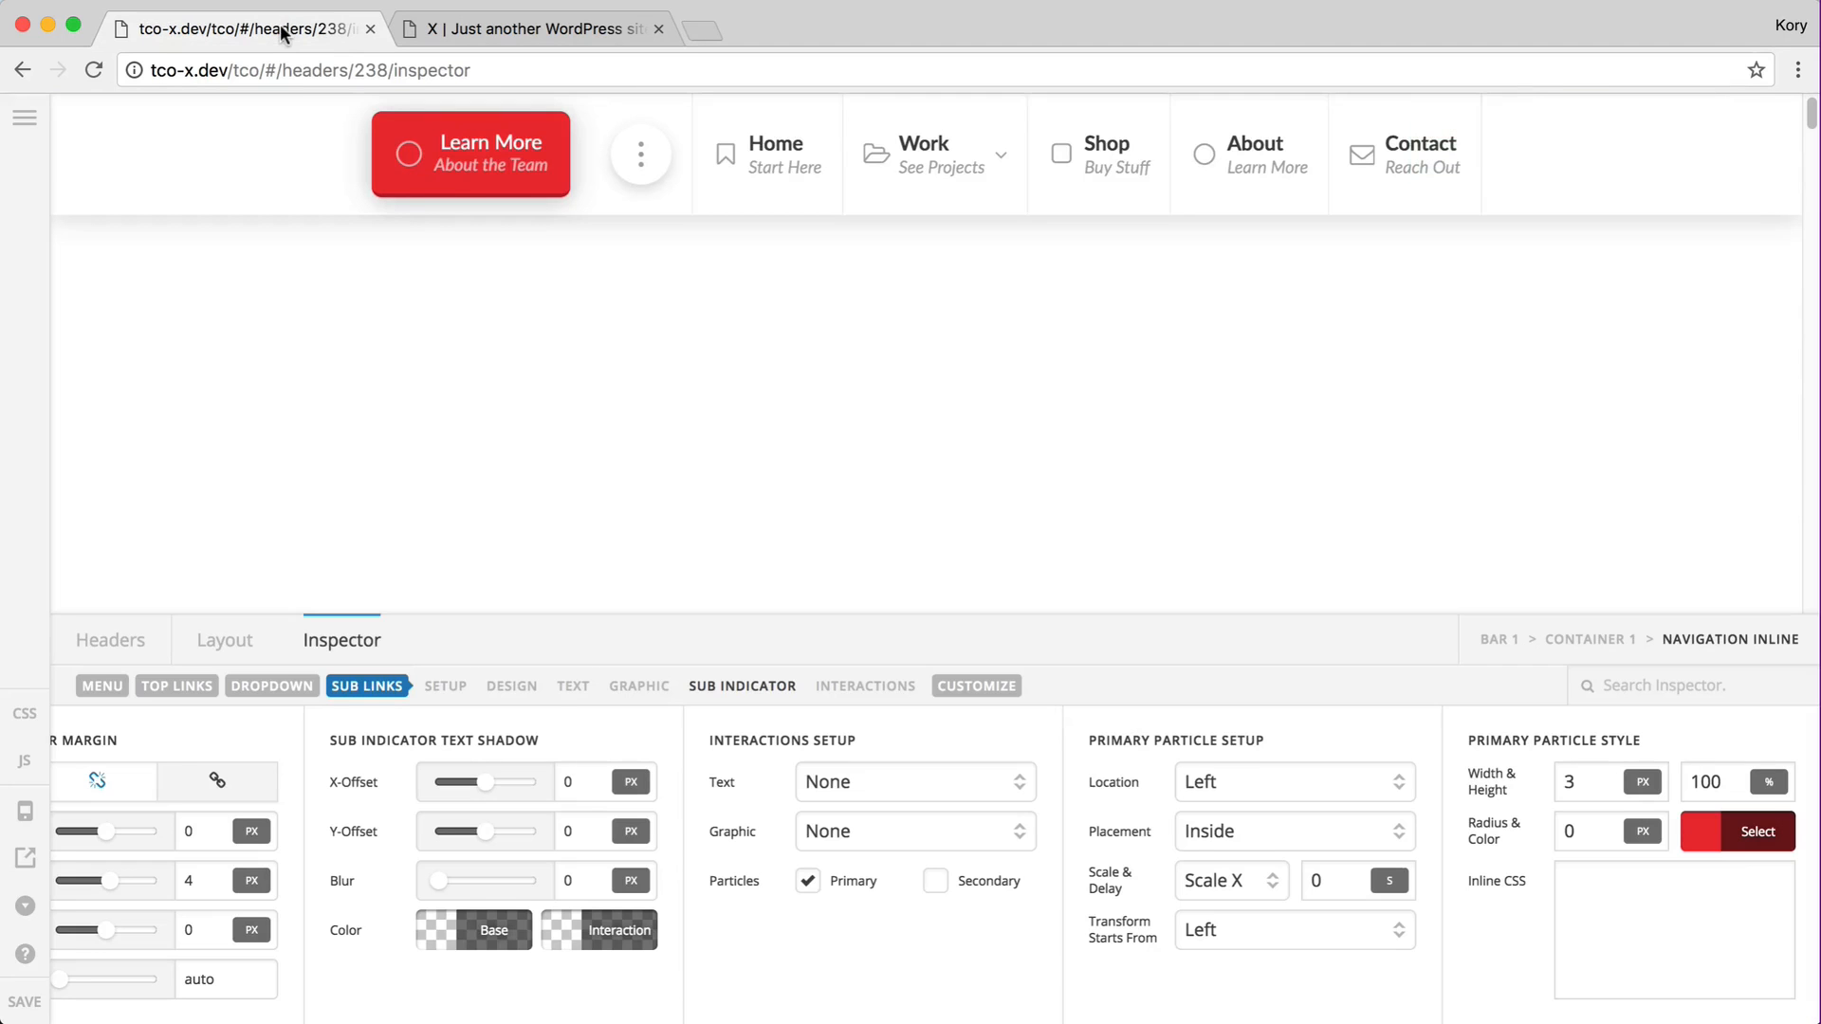